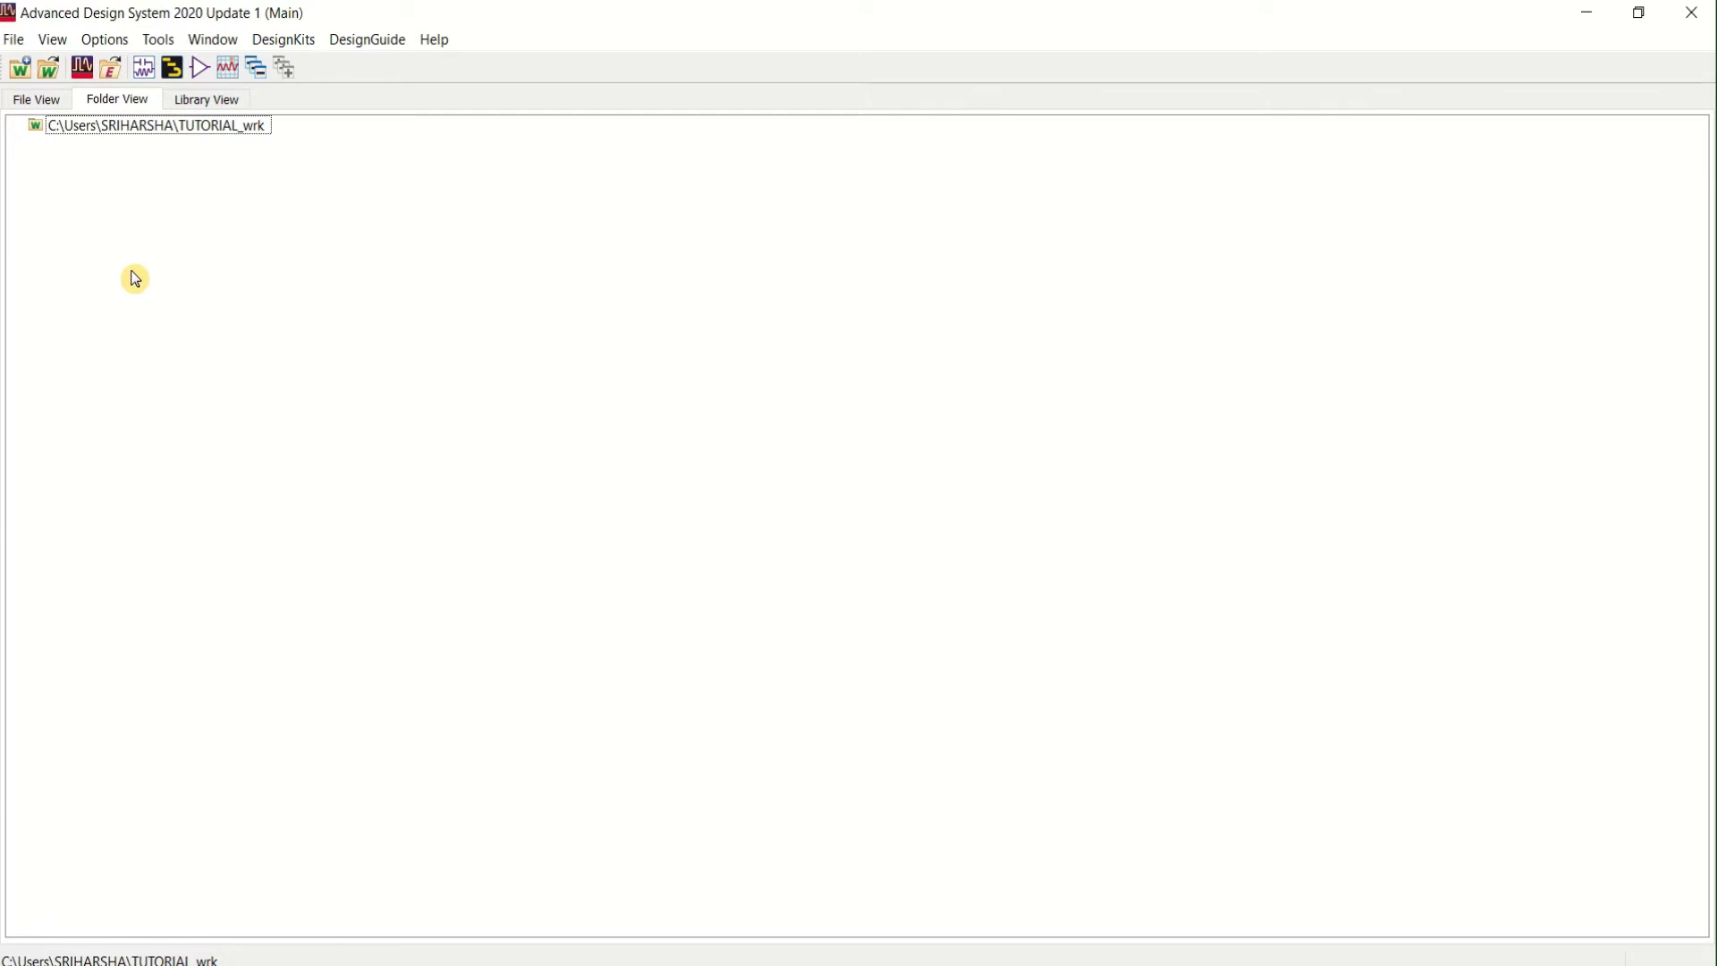
Create a new schematic in a cell named Inverter in the TUTORIAL_lib library
{"action": "left_click", "coordinate": [17, 42]}
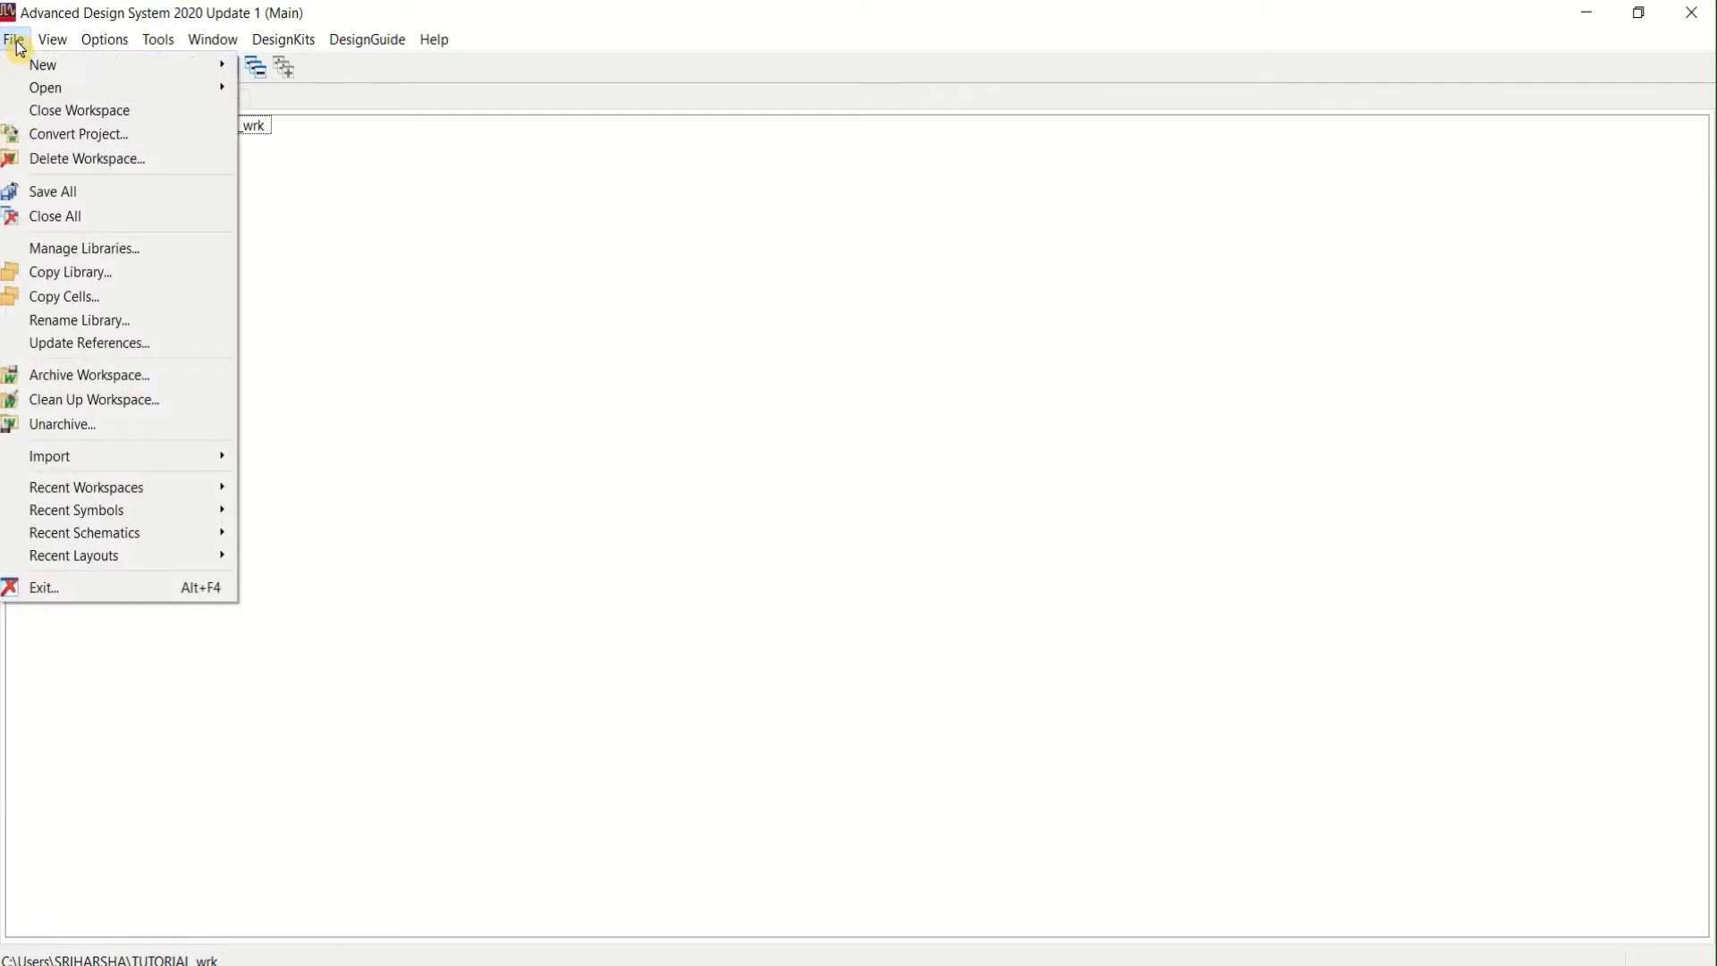
{"action": "mouse_move", "coordinate": [36, 68]}
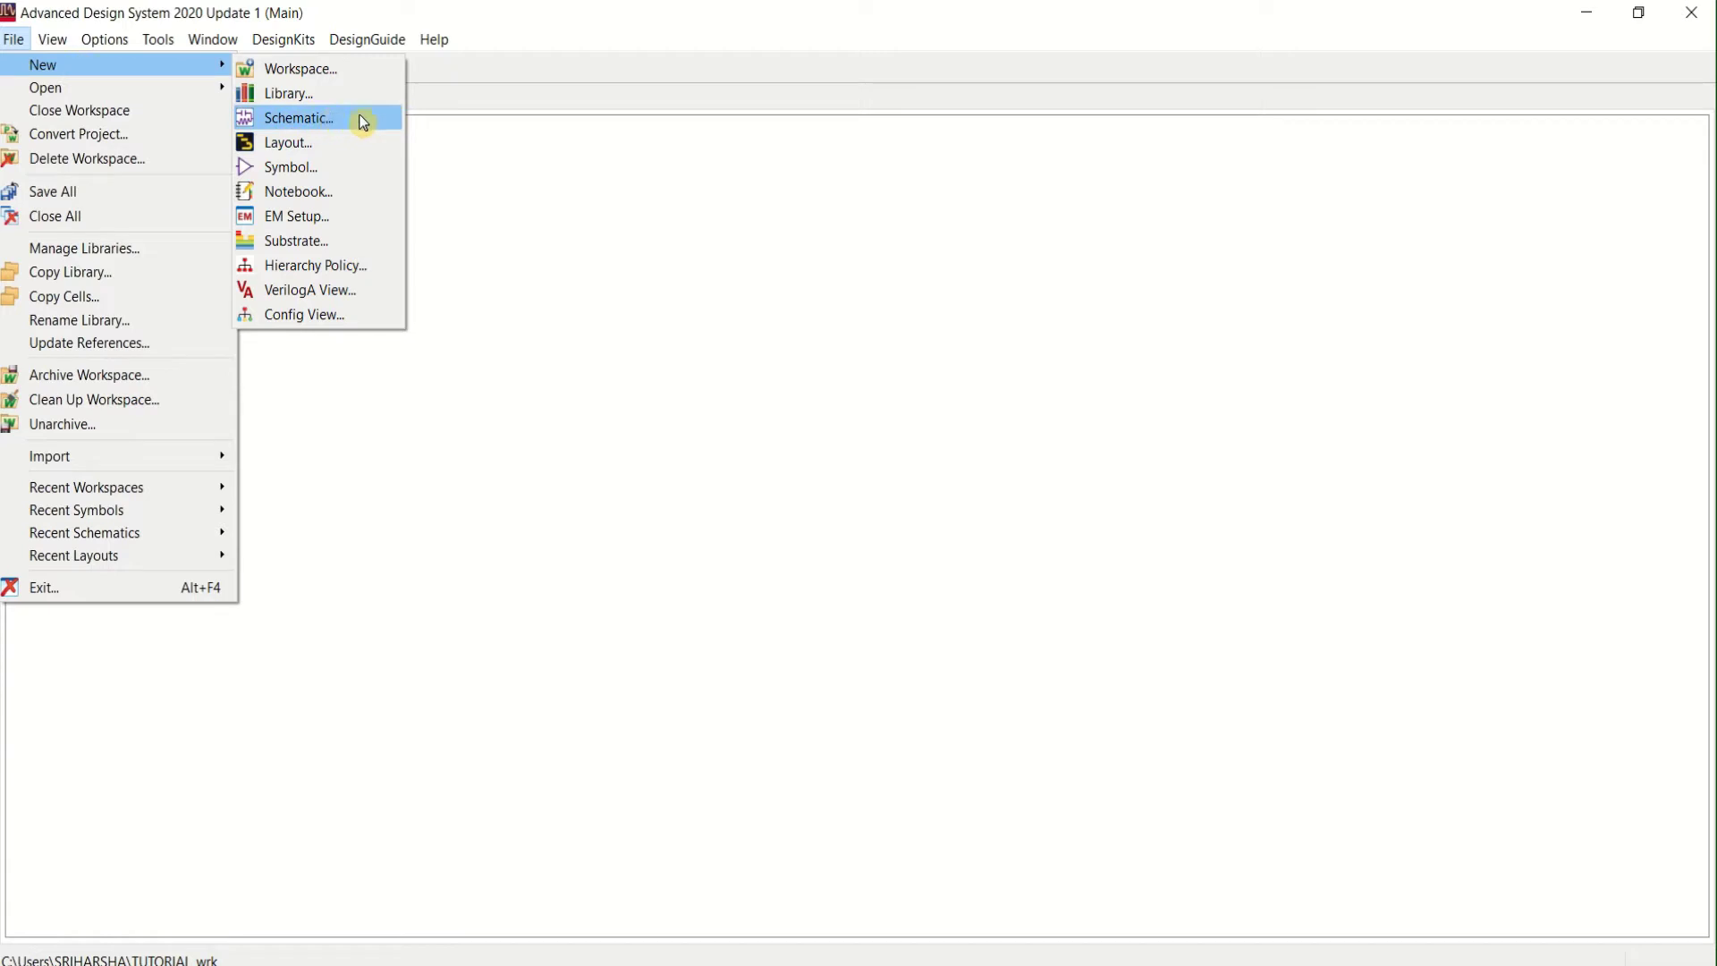
{"action": "left_click", "coordinate": [561, 192]}
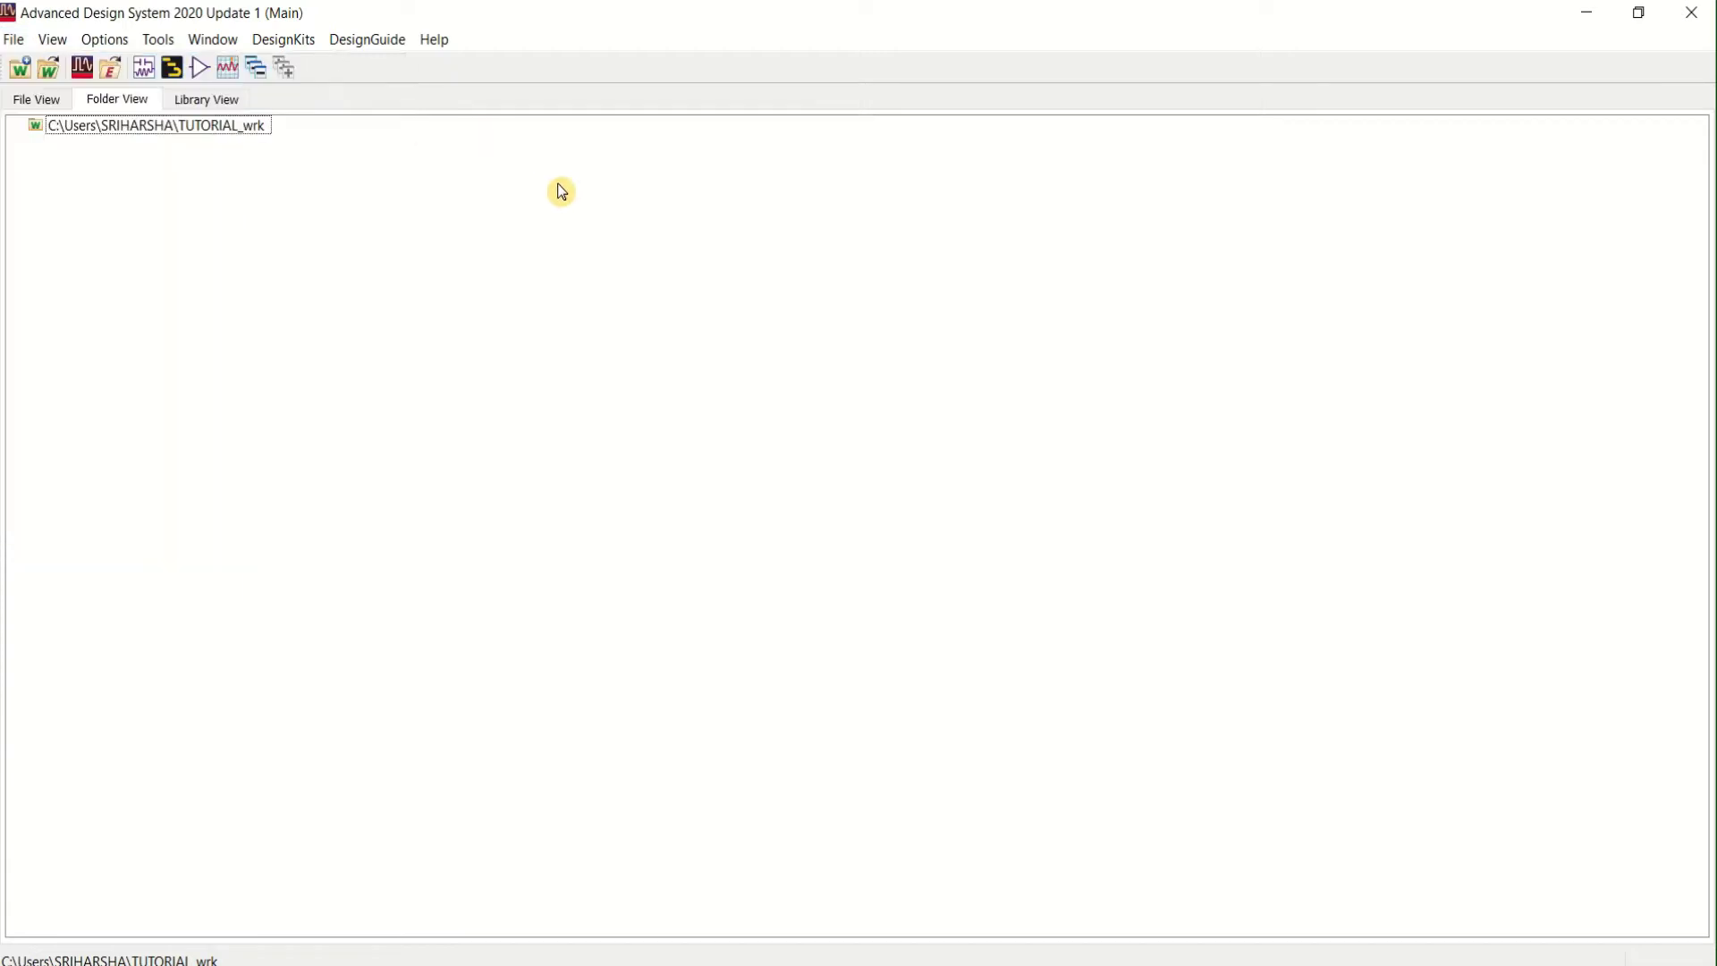
{"action": "left_click", "coordinate": [146, 69]}
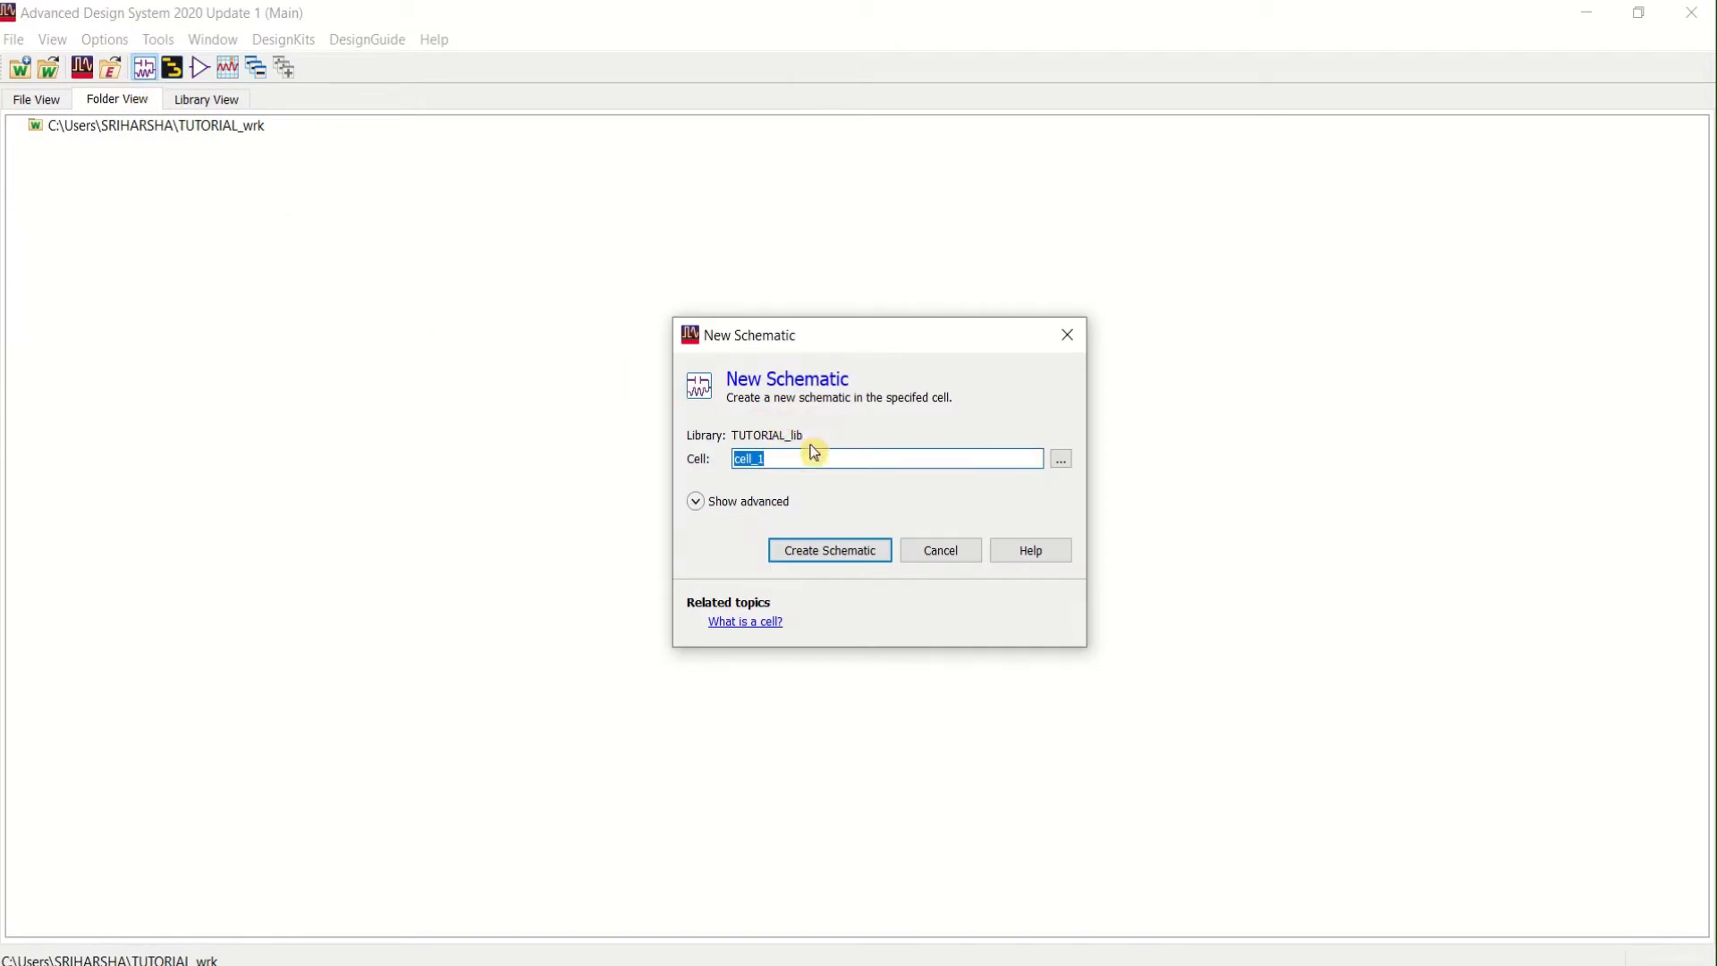
{"action": "left_click", "coordinate": [787, 460]}
{"action": "type", "text": "Inverter"}
{"action": "left_click", "coordinate": [830, 559]}
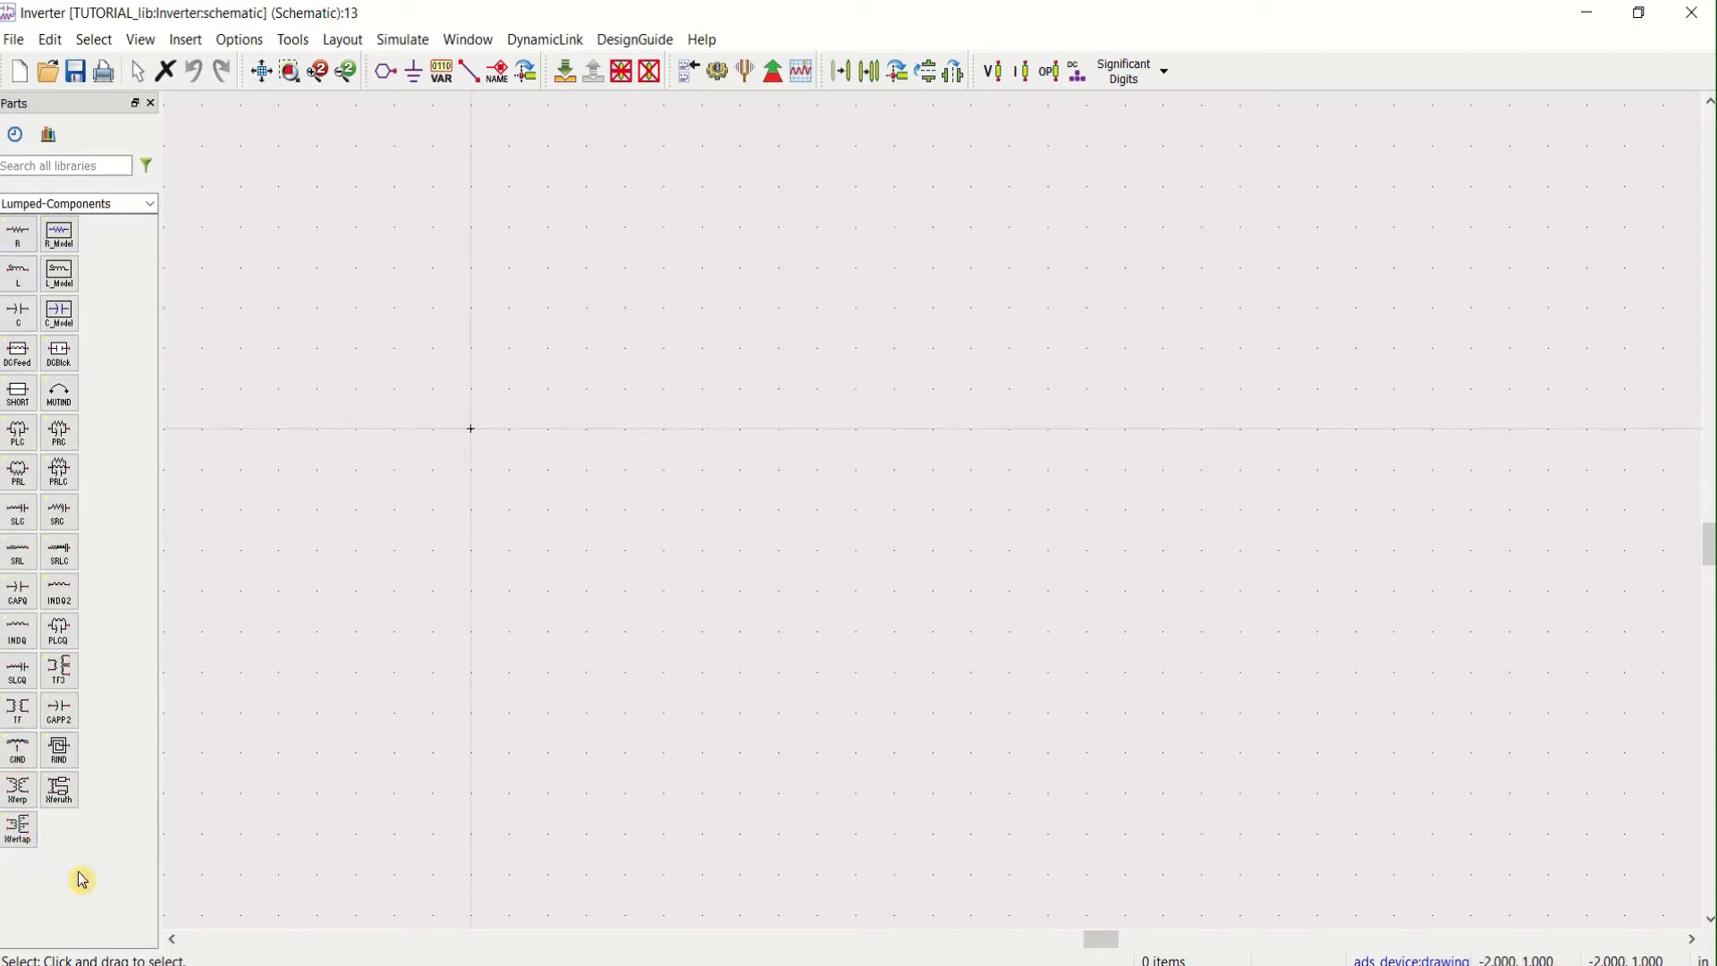
Switch the parts palette to Devices-MOS
{"action": "left_click", "coordinate": [152, 207]}
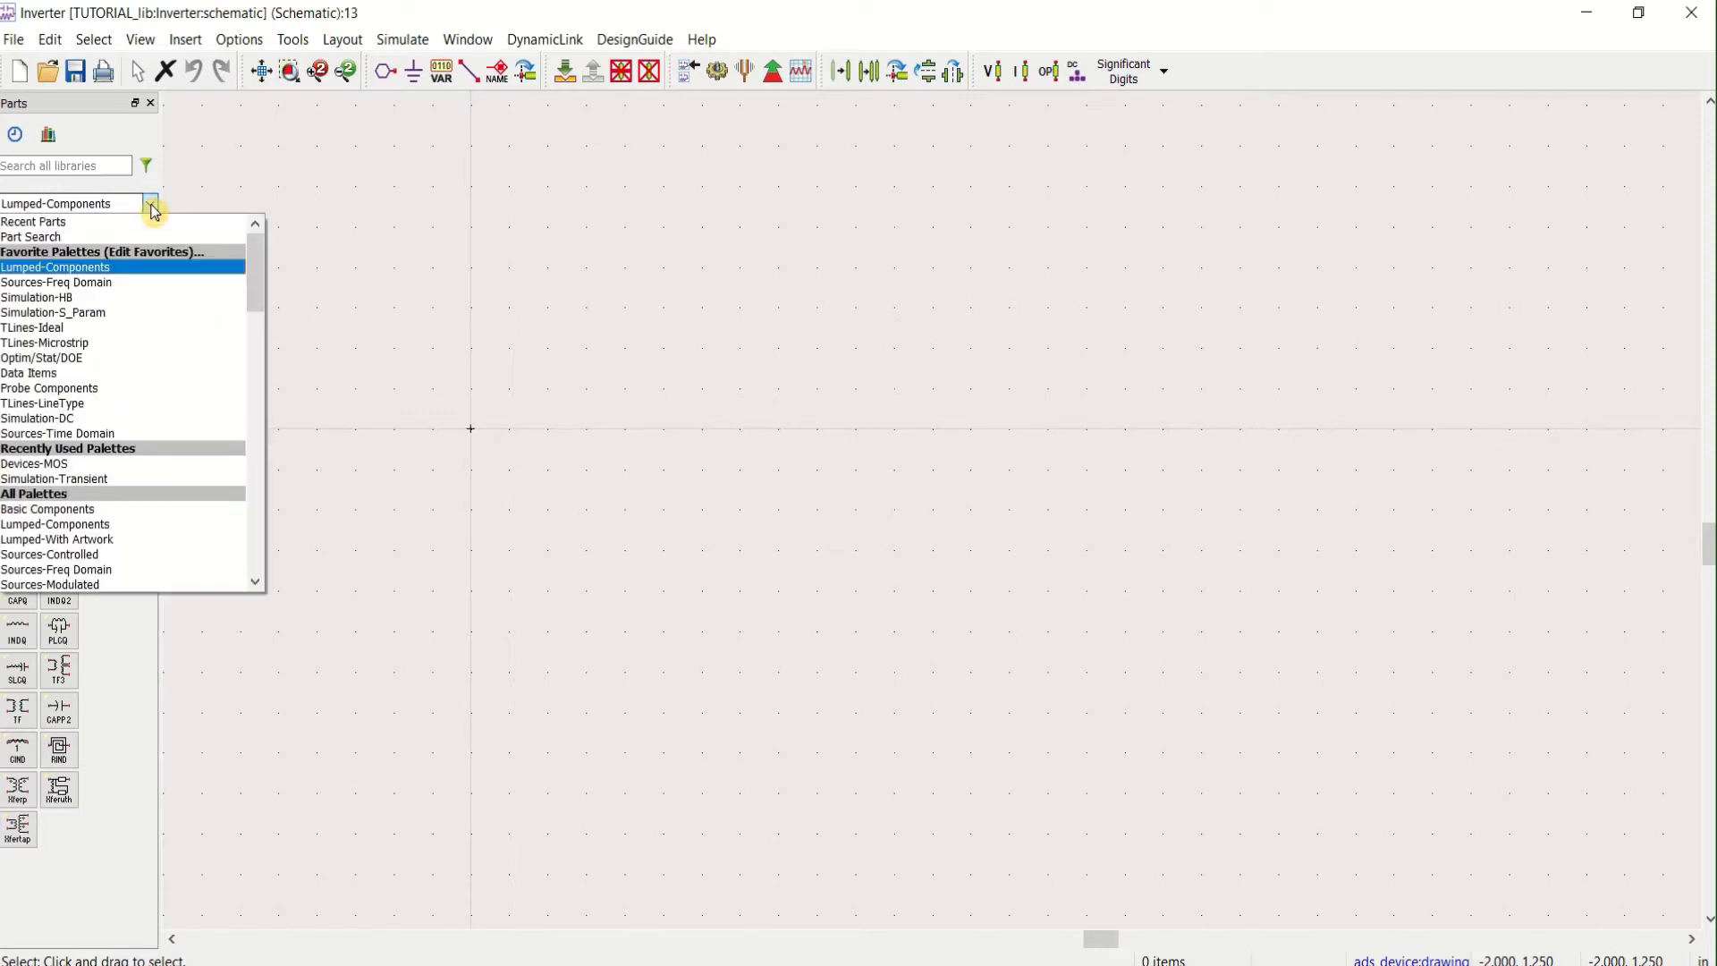
{"action": "scroll", "coordinate": [145, 425], "scroll_direction": "down", "scroll_amount": 6}
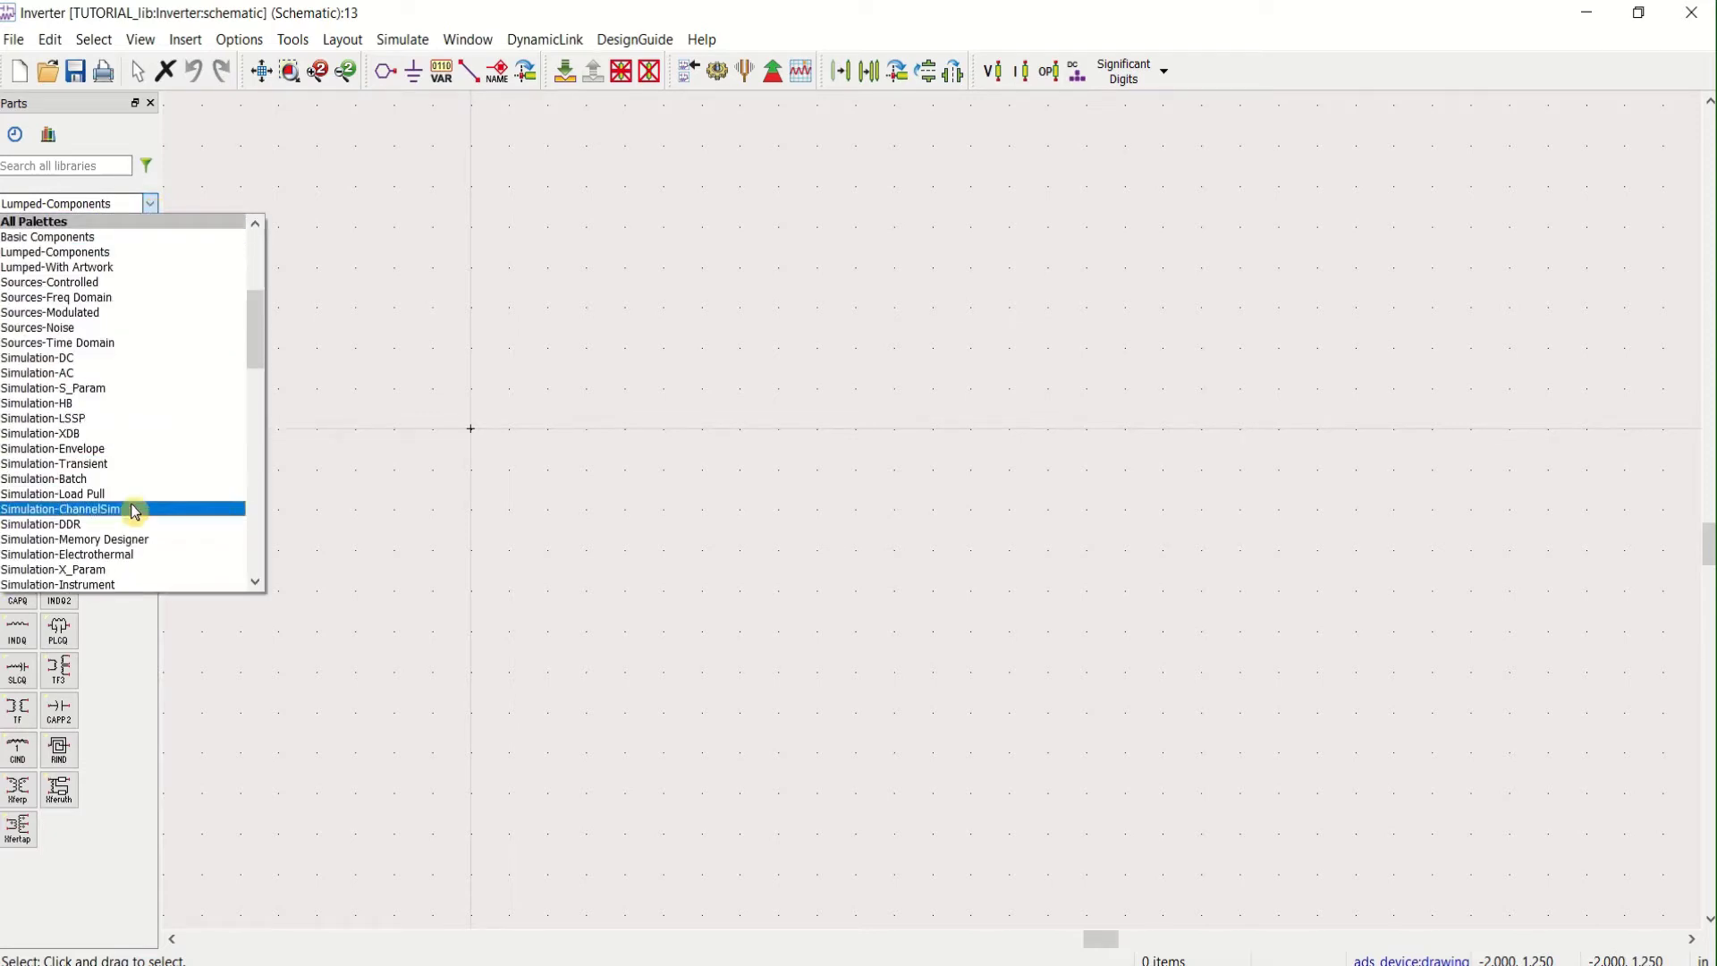
{"action": "scroll", "coordinate": [134, 495], "scroll_direction": "down", "scroll_amount": 2}
{"action": "scroll", "coordinate": [141, 465], "scroll_direction": "down", "scroll_amount": 4}
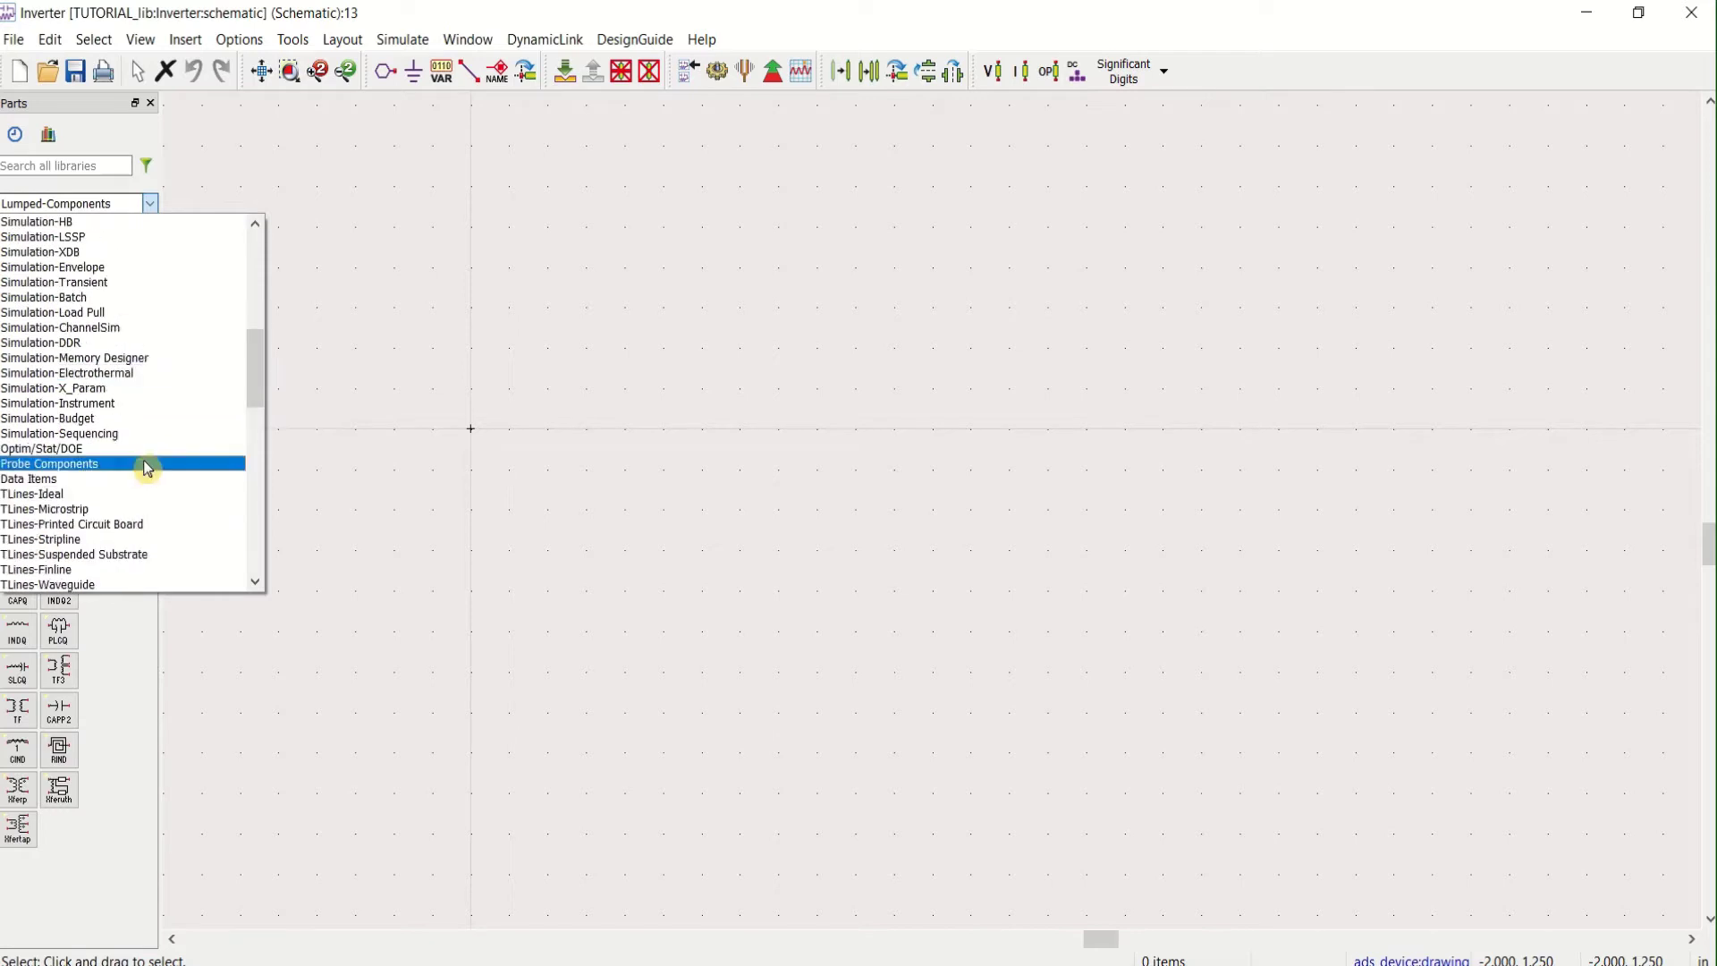
{"action": "scroll", "coordinate": [150, 465], "scroll_direction": "down", "scroll_amount": 3}
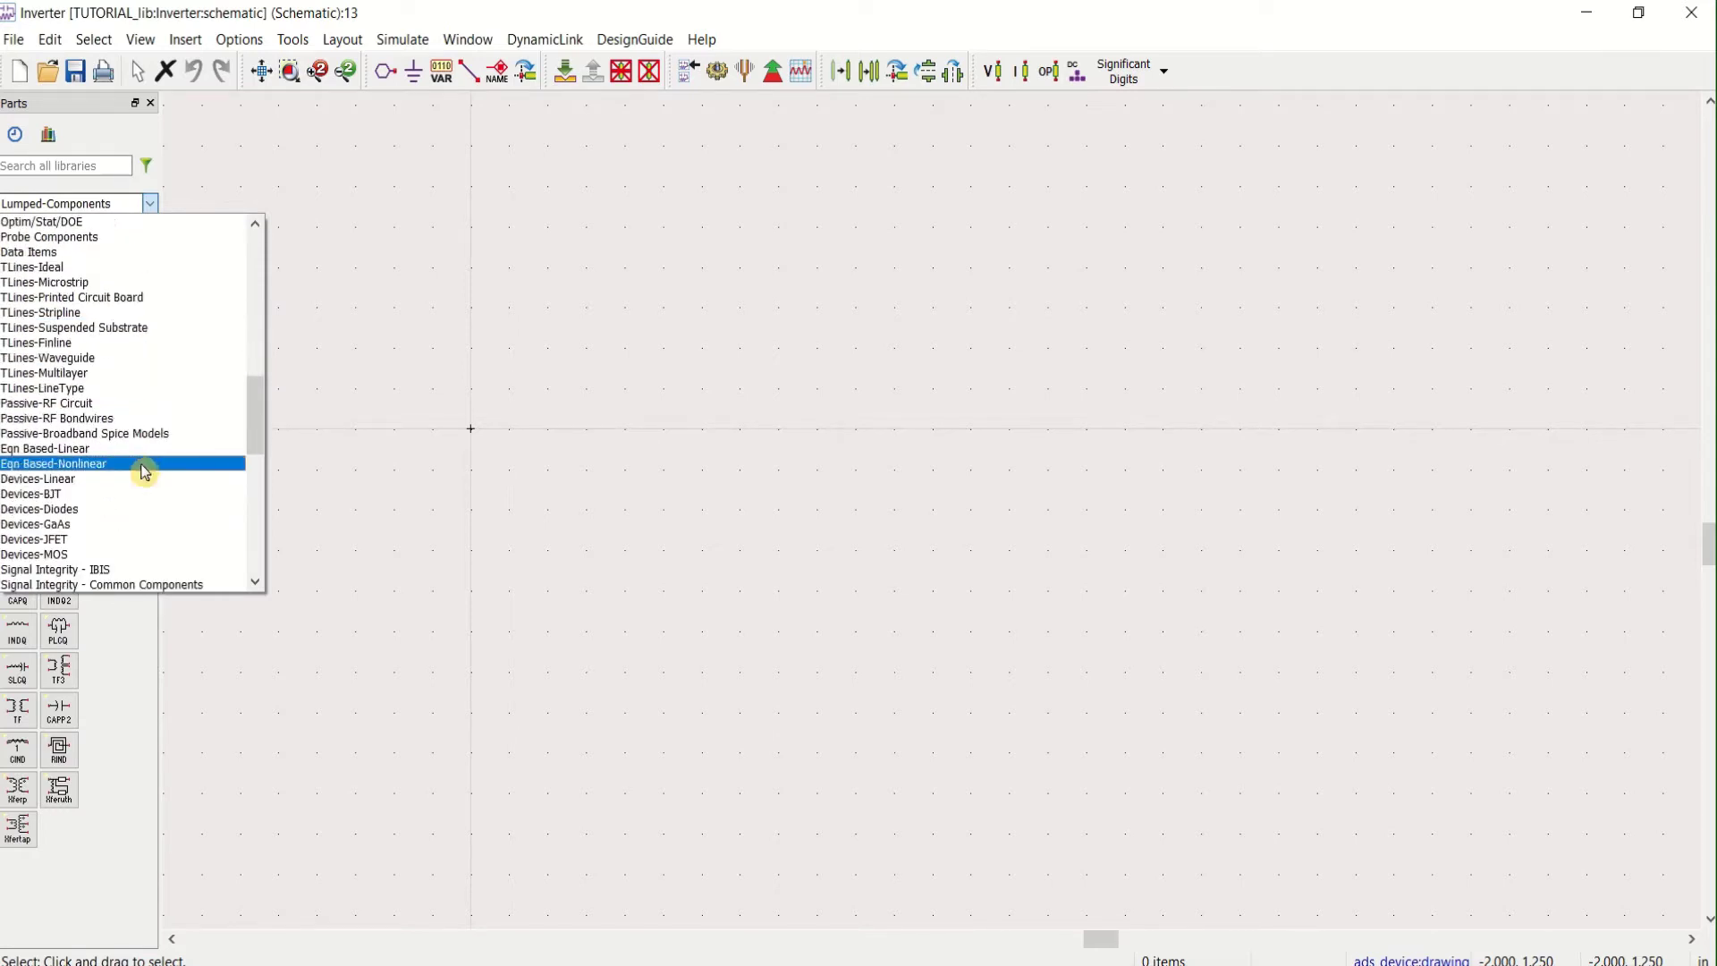
{"action": "left_click", "coordinate": [95, 556]}
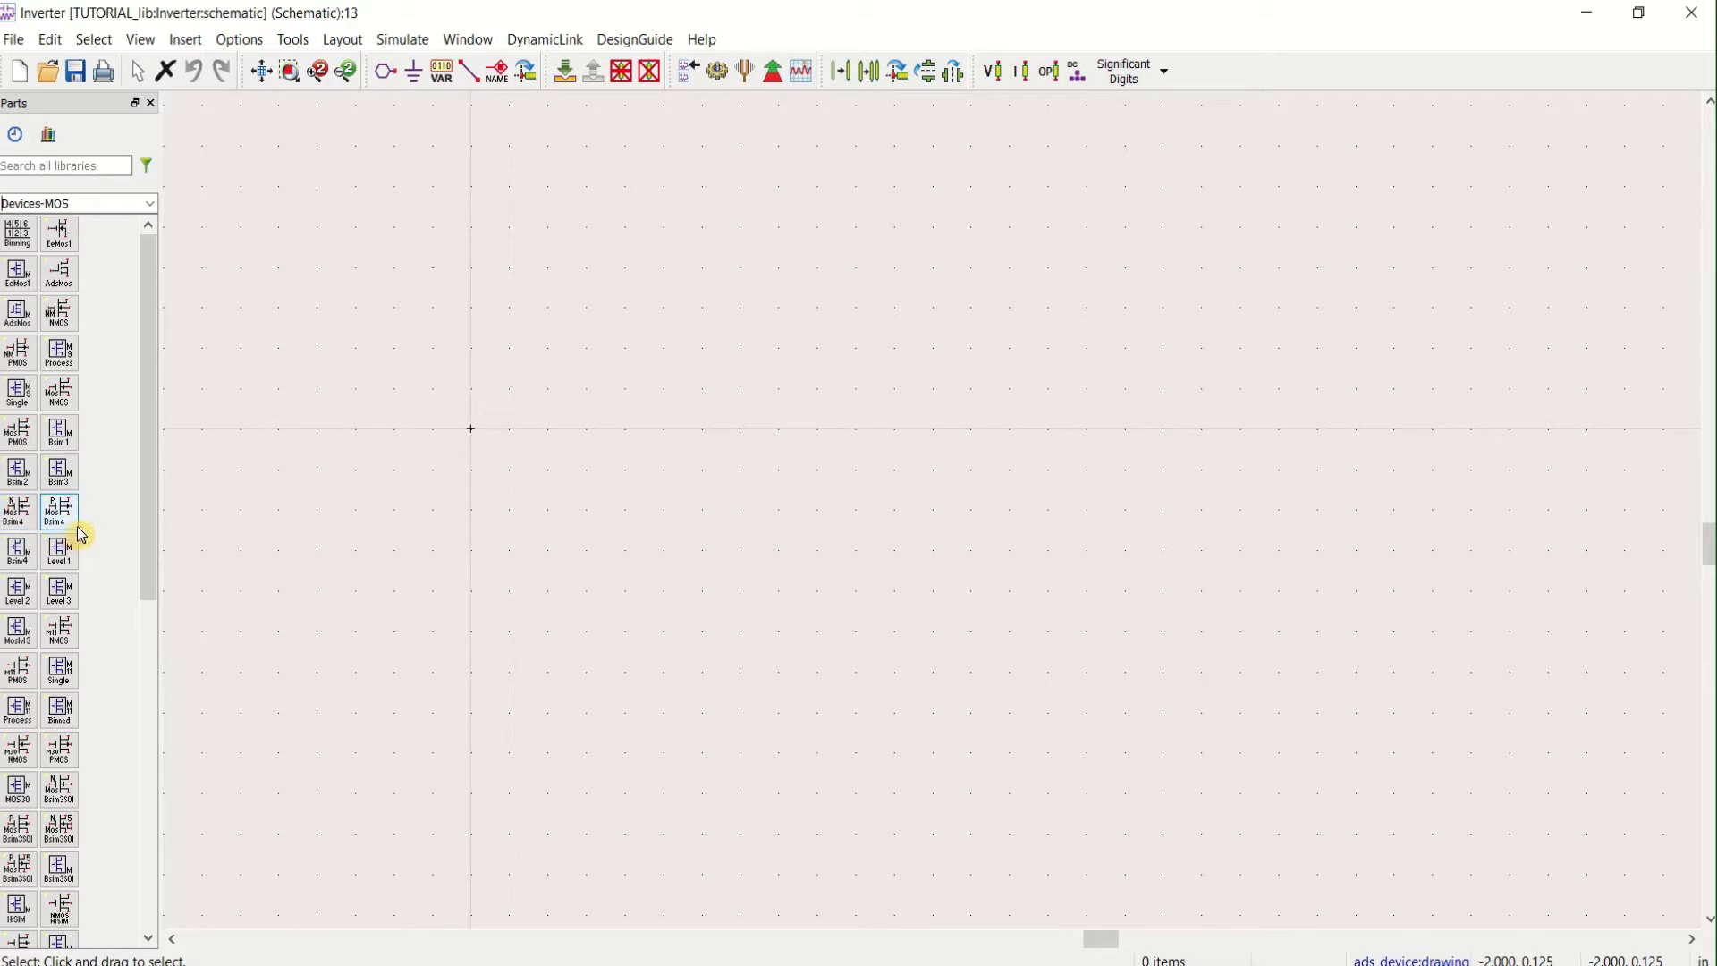
Place an MM11_NMOS transistor in the schematic and an MM11_PMOS transistor directly above it
{"action": "left_click", "coordinate": [63, 640]}
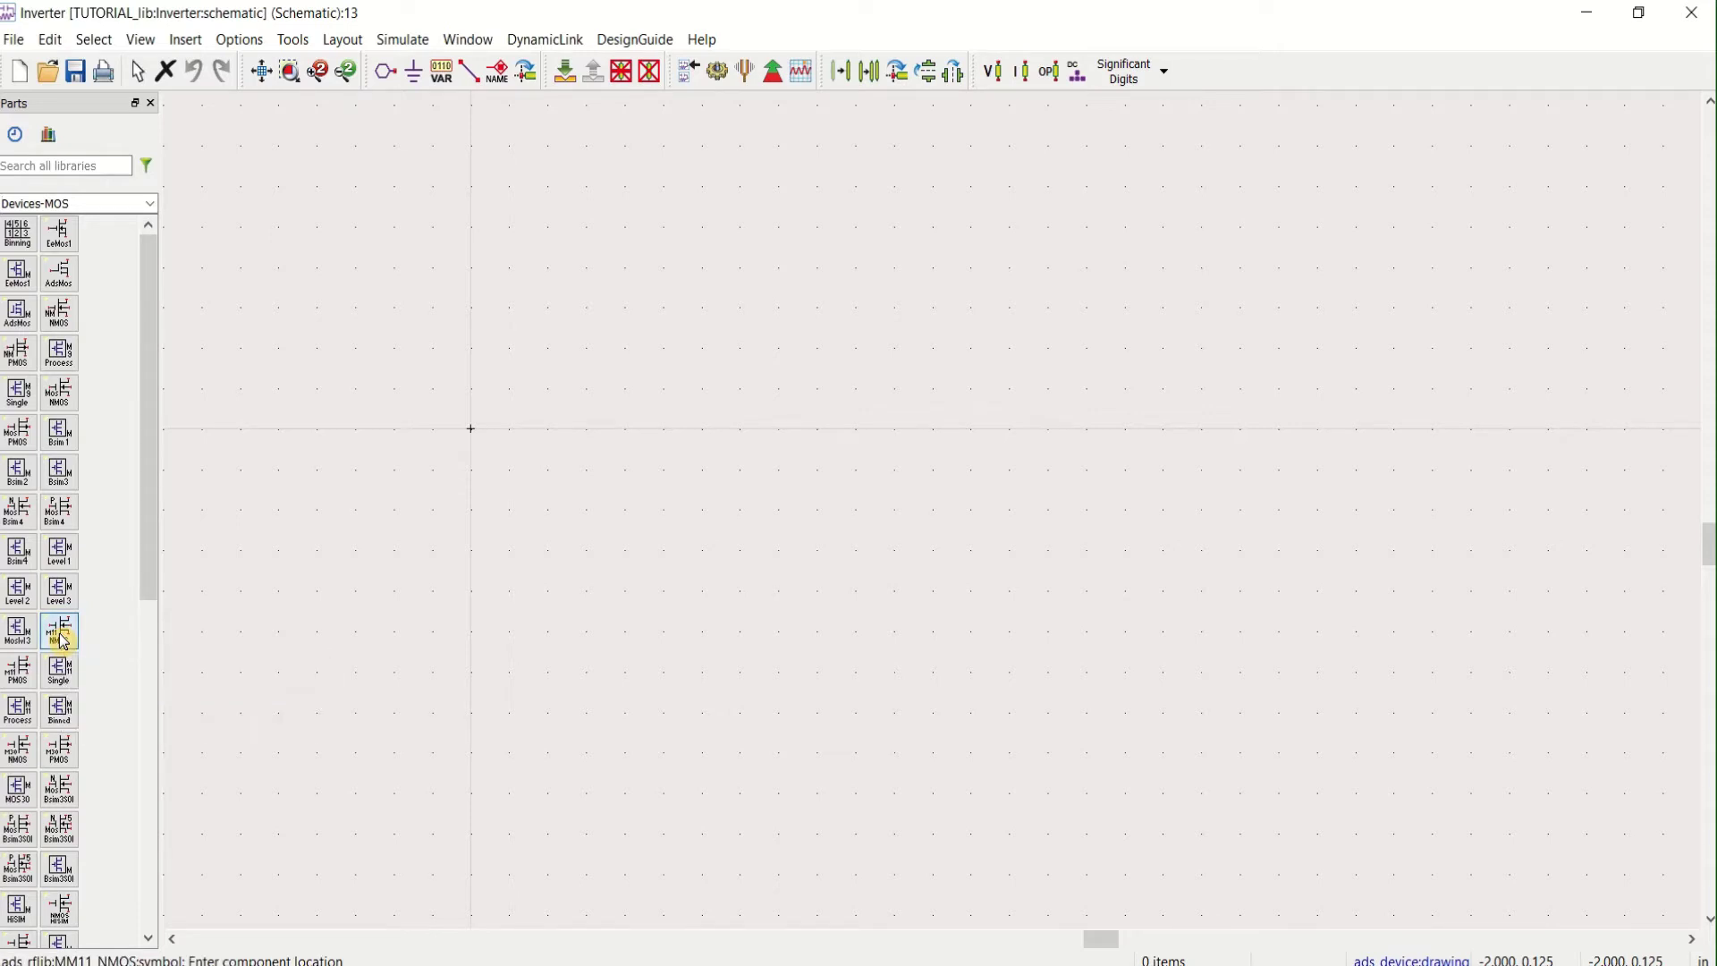
{"action": "left_click", "coordinate": [779, 552]}
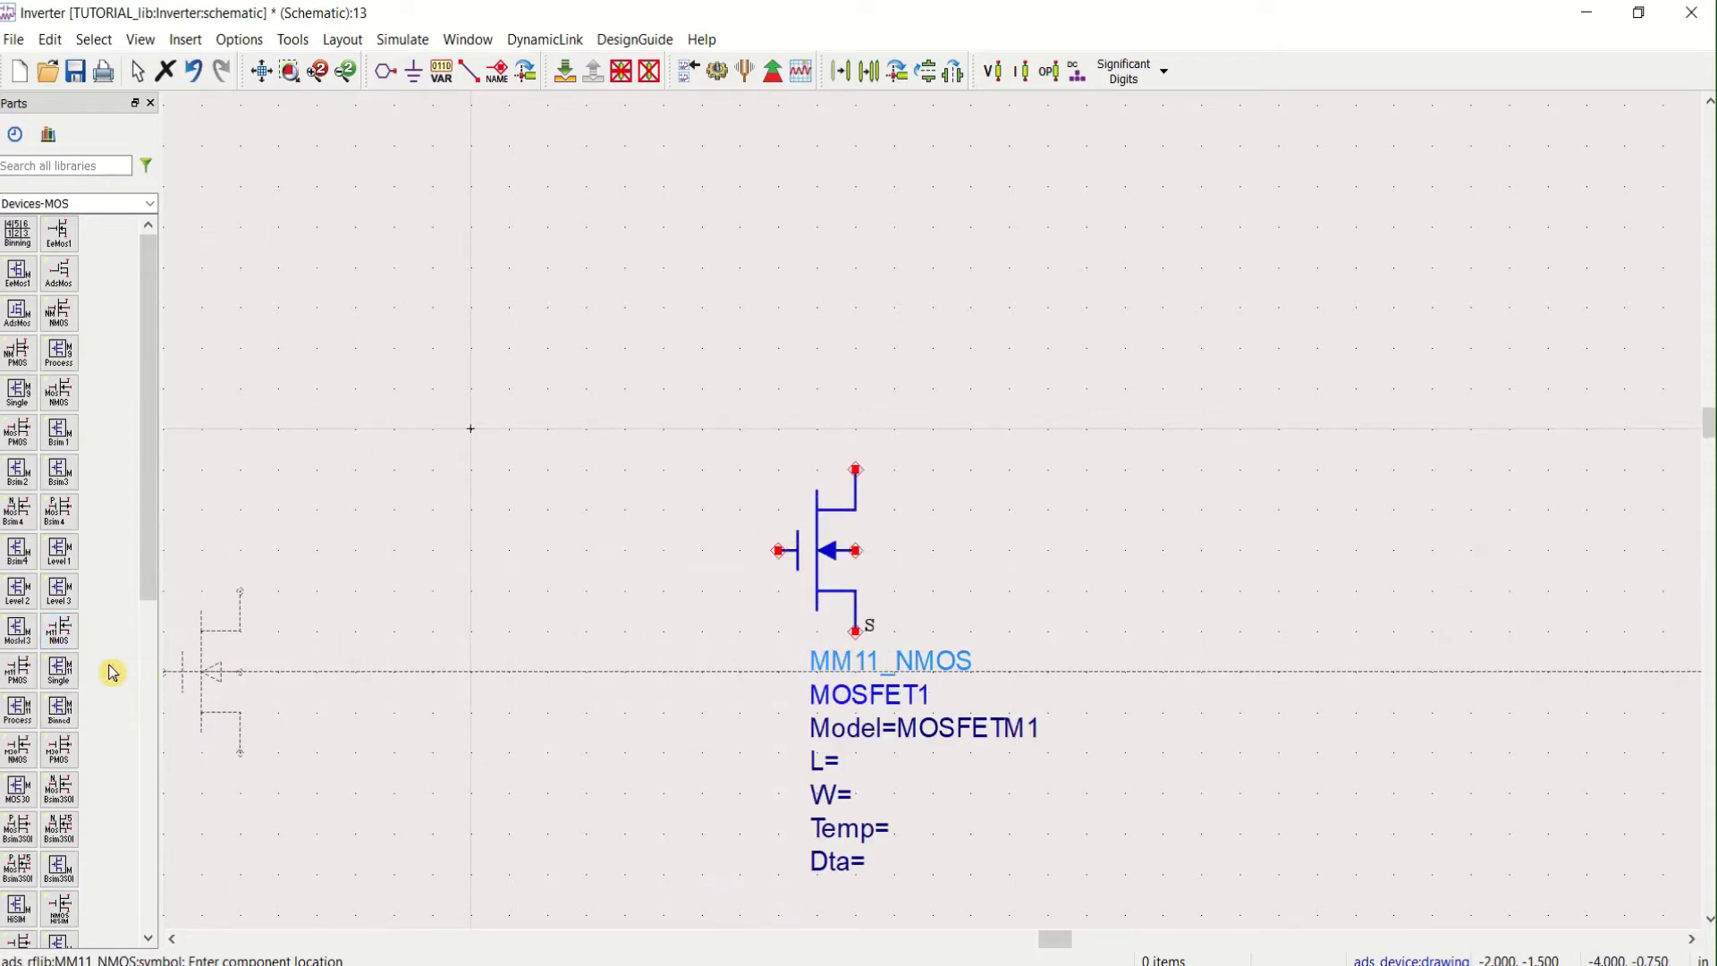
{"action": "left_click", "coordinate": [20, 679]}
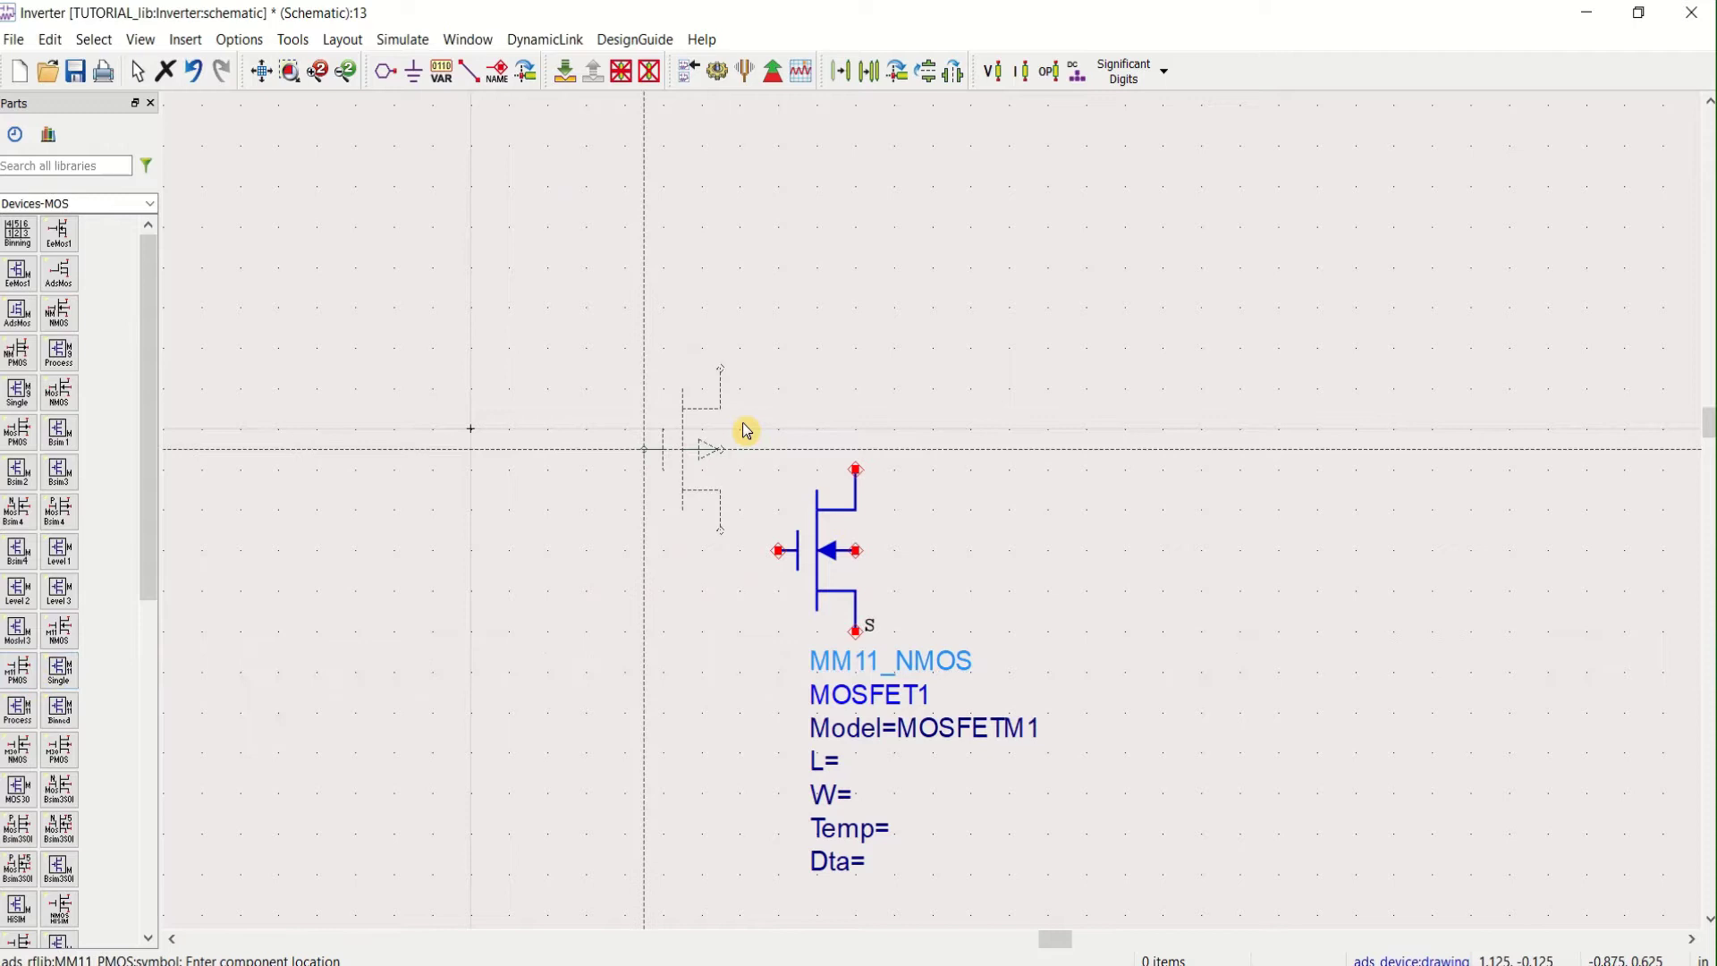
{"action": "left_click", "coordinate": [780, 308]}
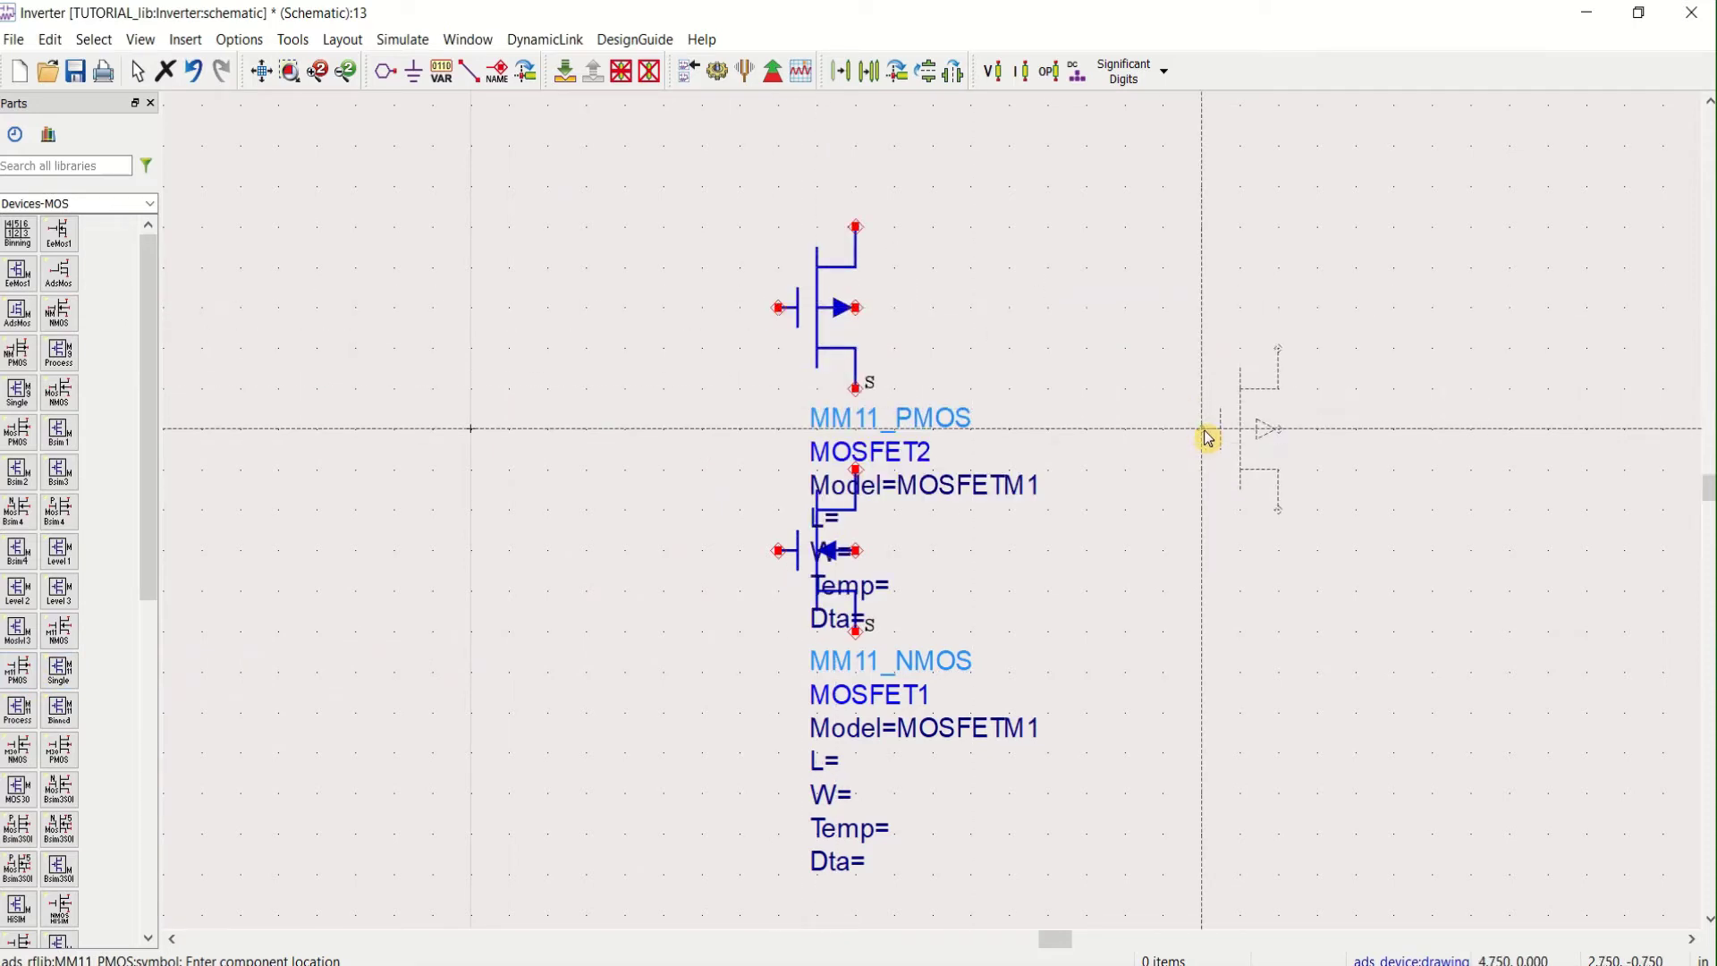
{"action": "key", "text": "Escape"}
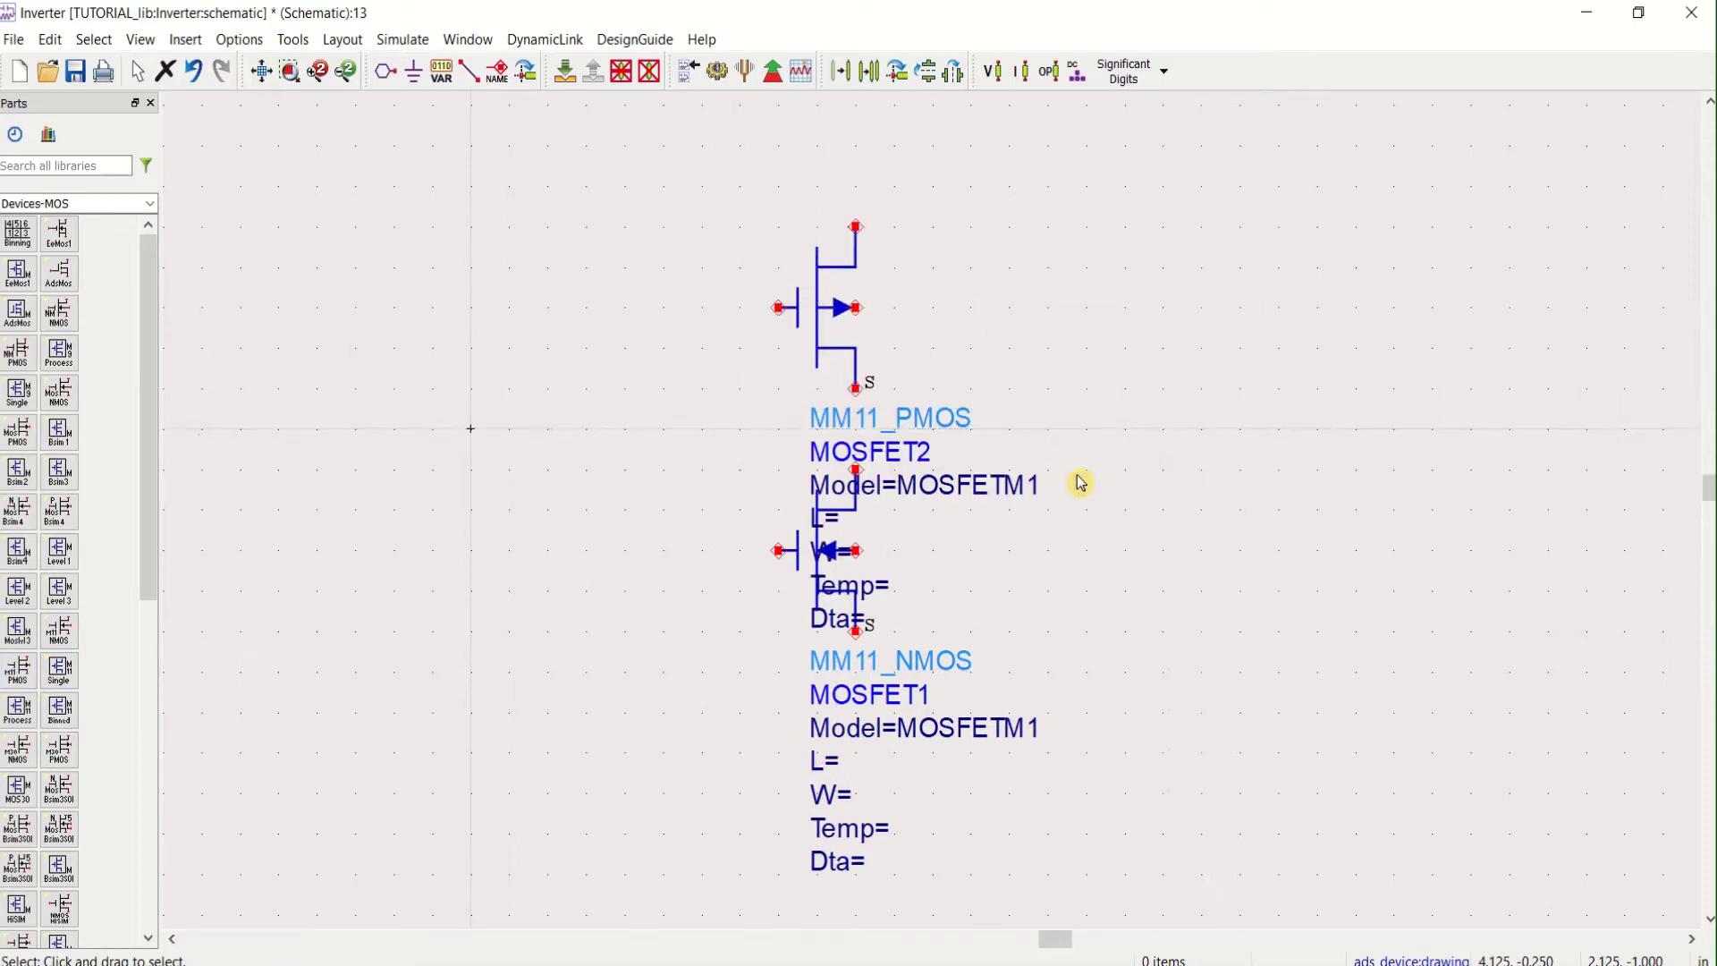
Move the parameter annotations of the PMOS and NMOS clear of the symbols, to the right of each transistor
{"action": "key", "text": "F5"}
{"action": "left_click", "coordinate": [930, 457]}
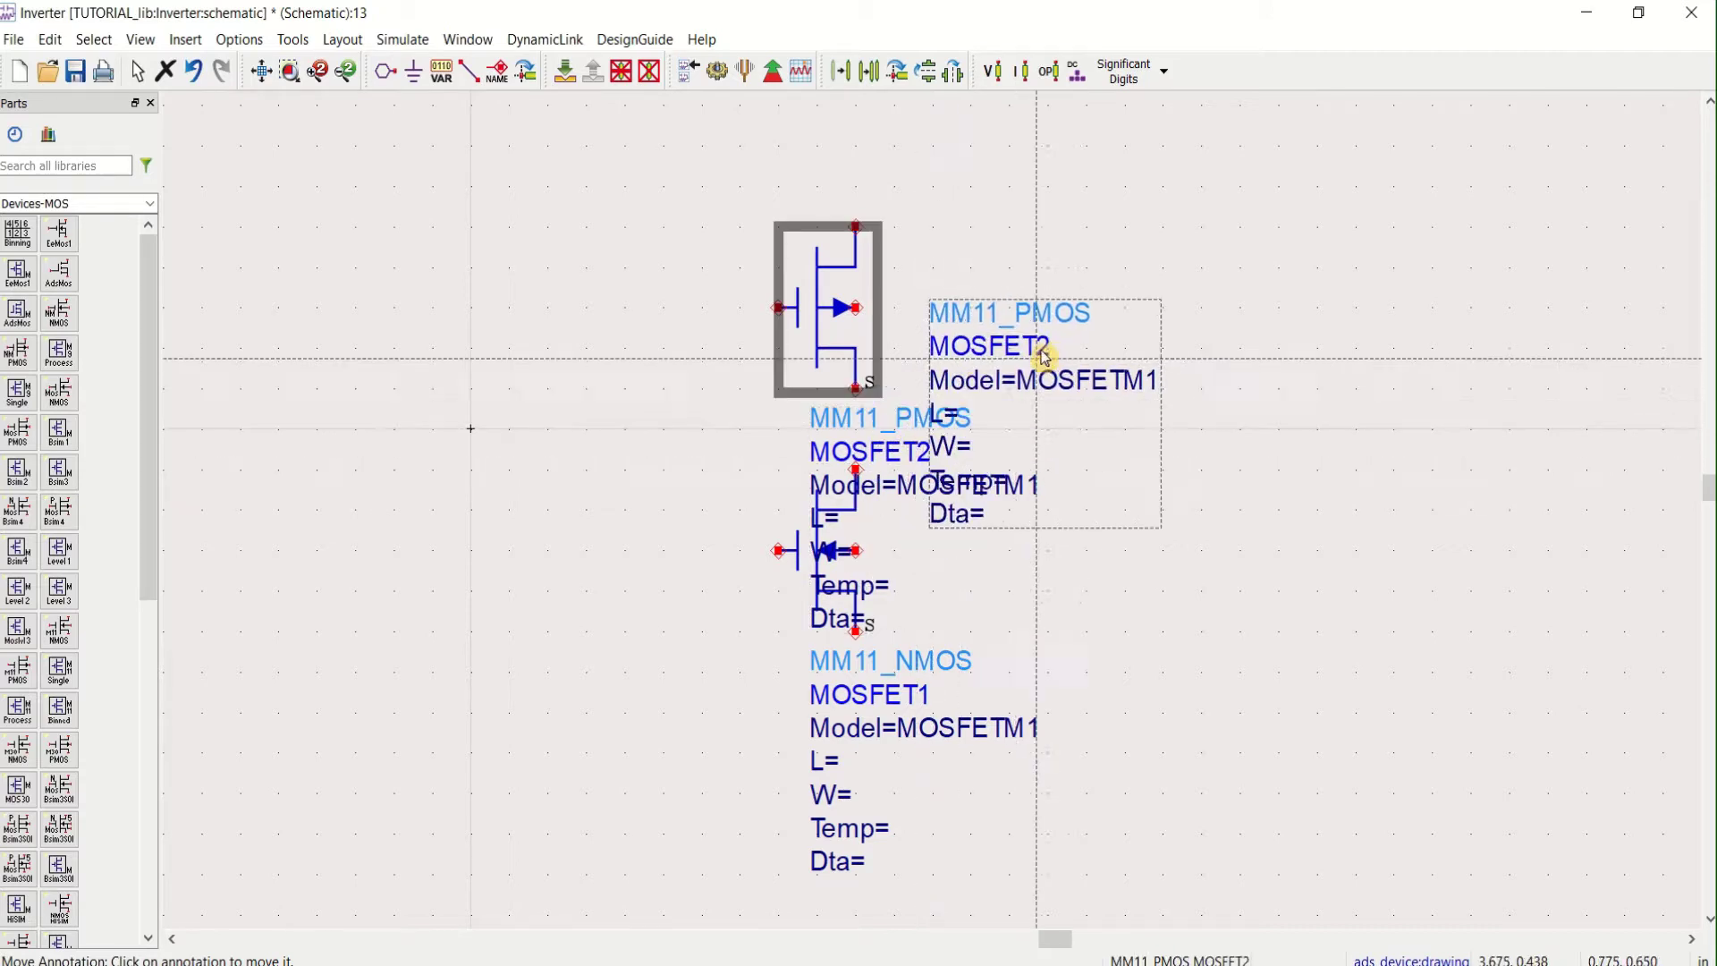
{"action": "left_click", "coordinate": [1051, 306]}
{"action": "left_click", "coordinate": [879, 725]}
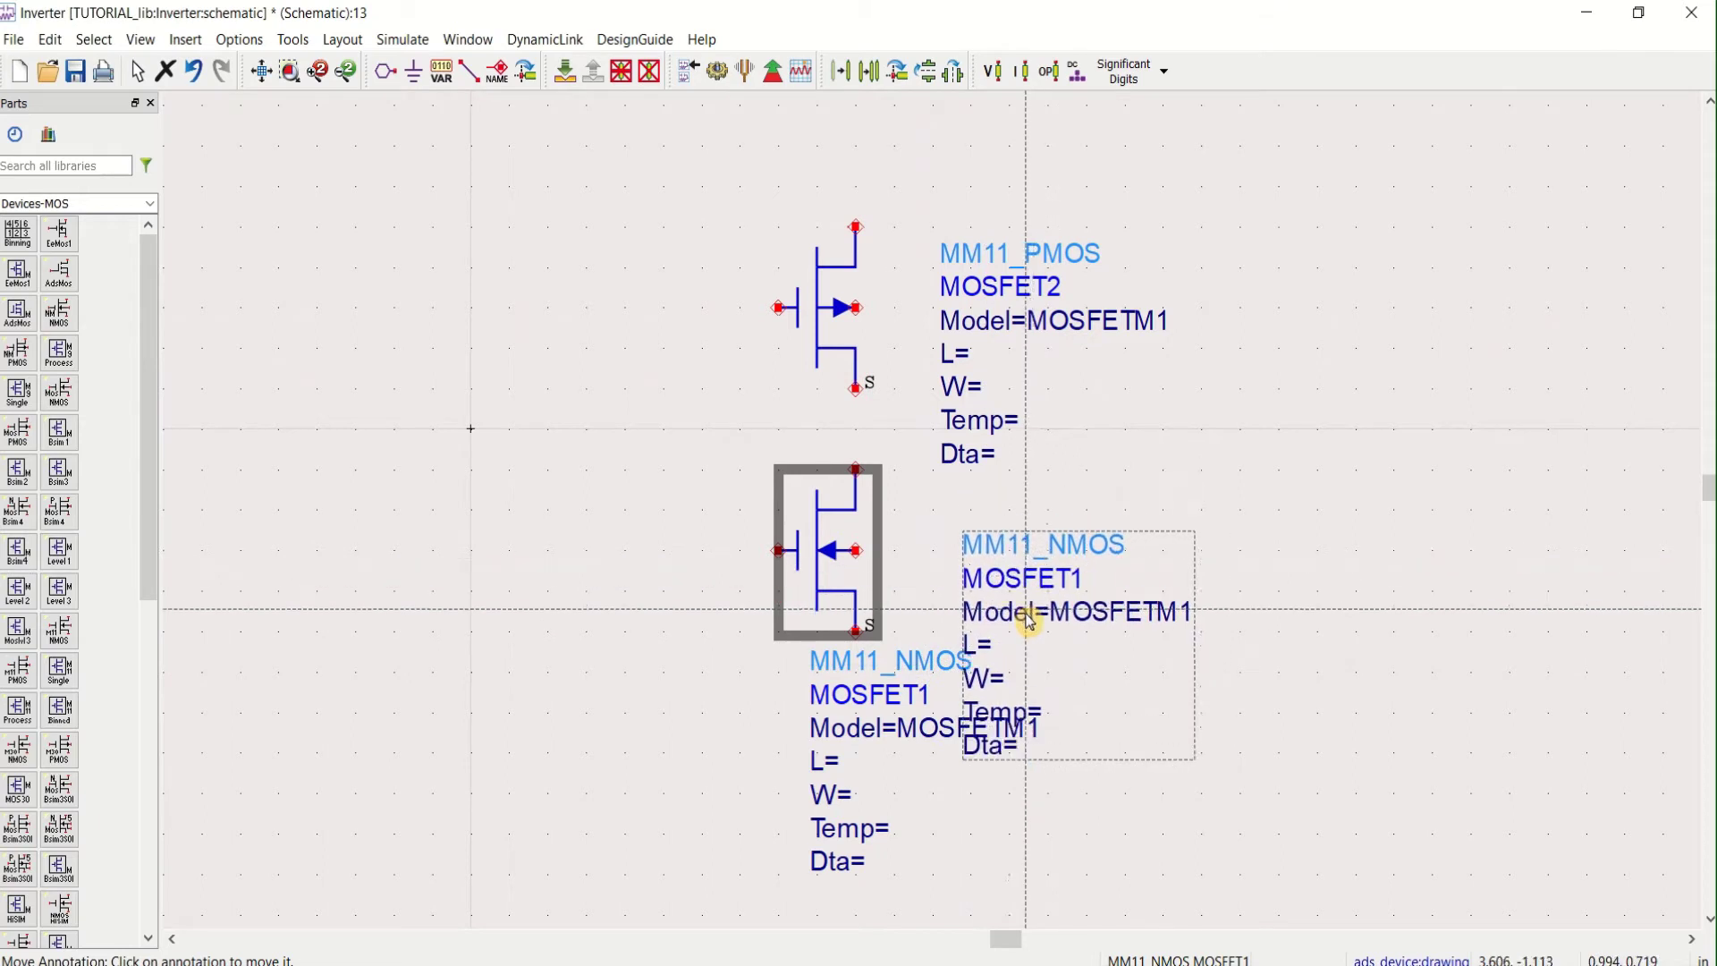
{"action": "left_click", "coordinate": [1015, 690]}
{"action": "left_click", "coordinate": [1013, 324]}
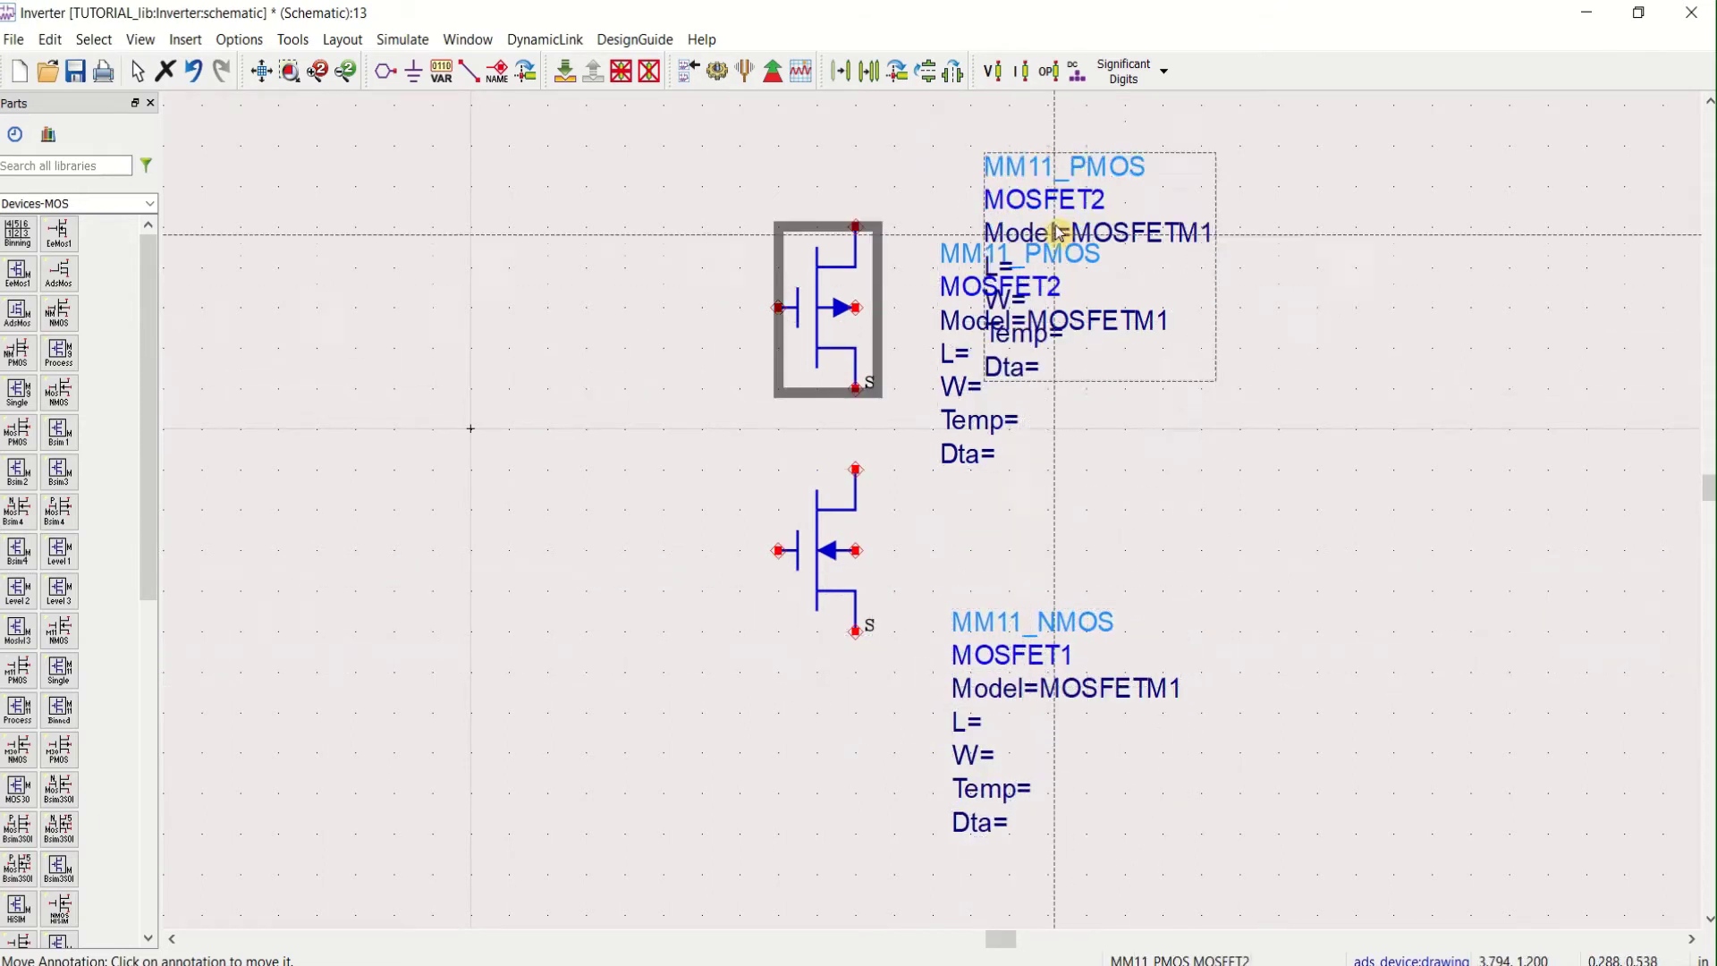
{"action": "left_click", "coordinate": [1058, 223]}
{"action": "key", "text": "Escape"}
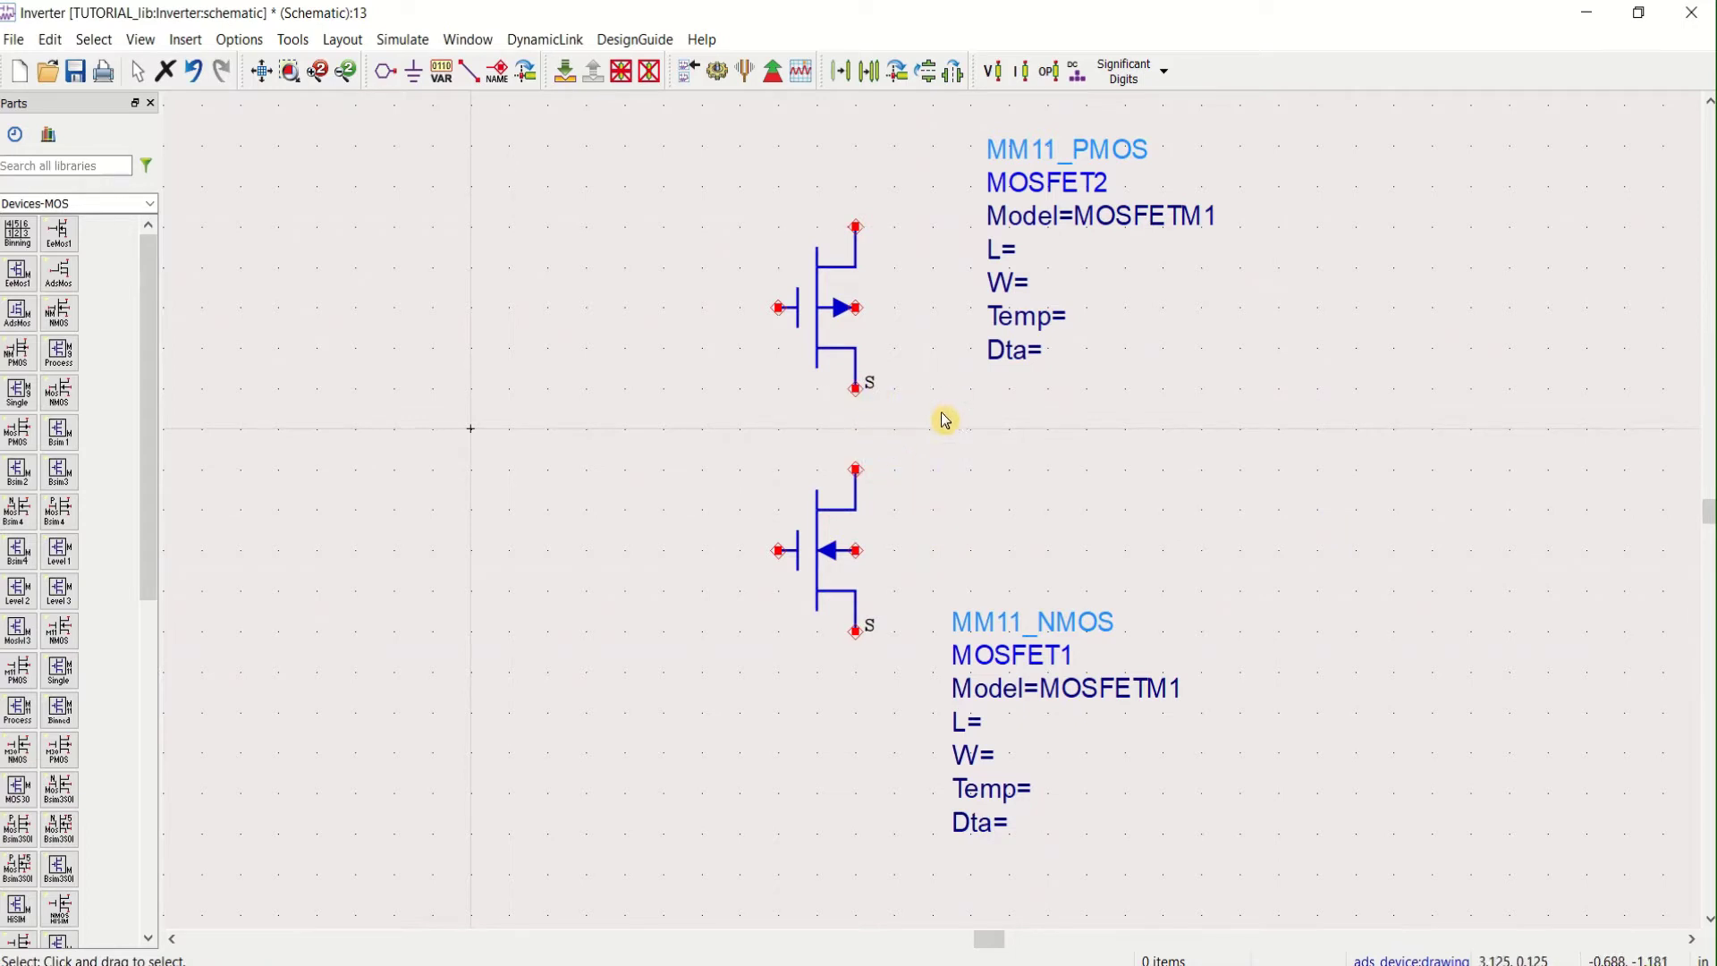
Wire the PMOS's lower terminal to the NMOS's upper terminal and connect the two gates together
{"action": "left_click", "coordinate": [469, 75]}
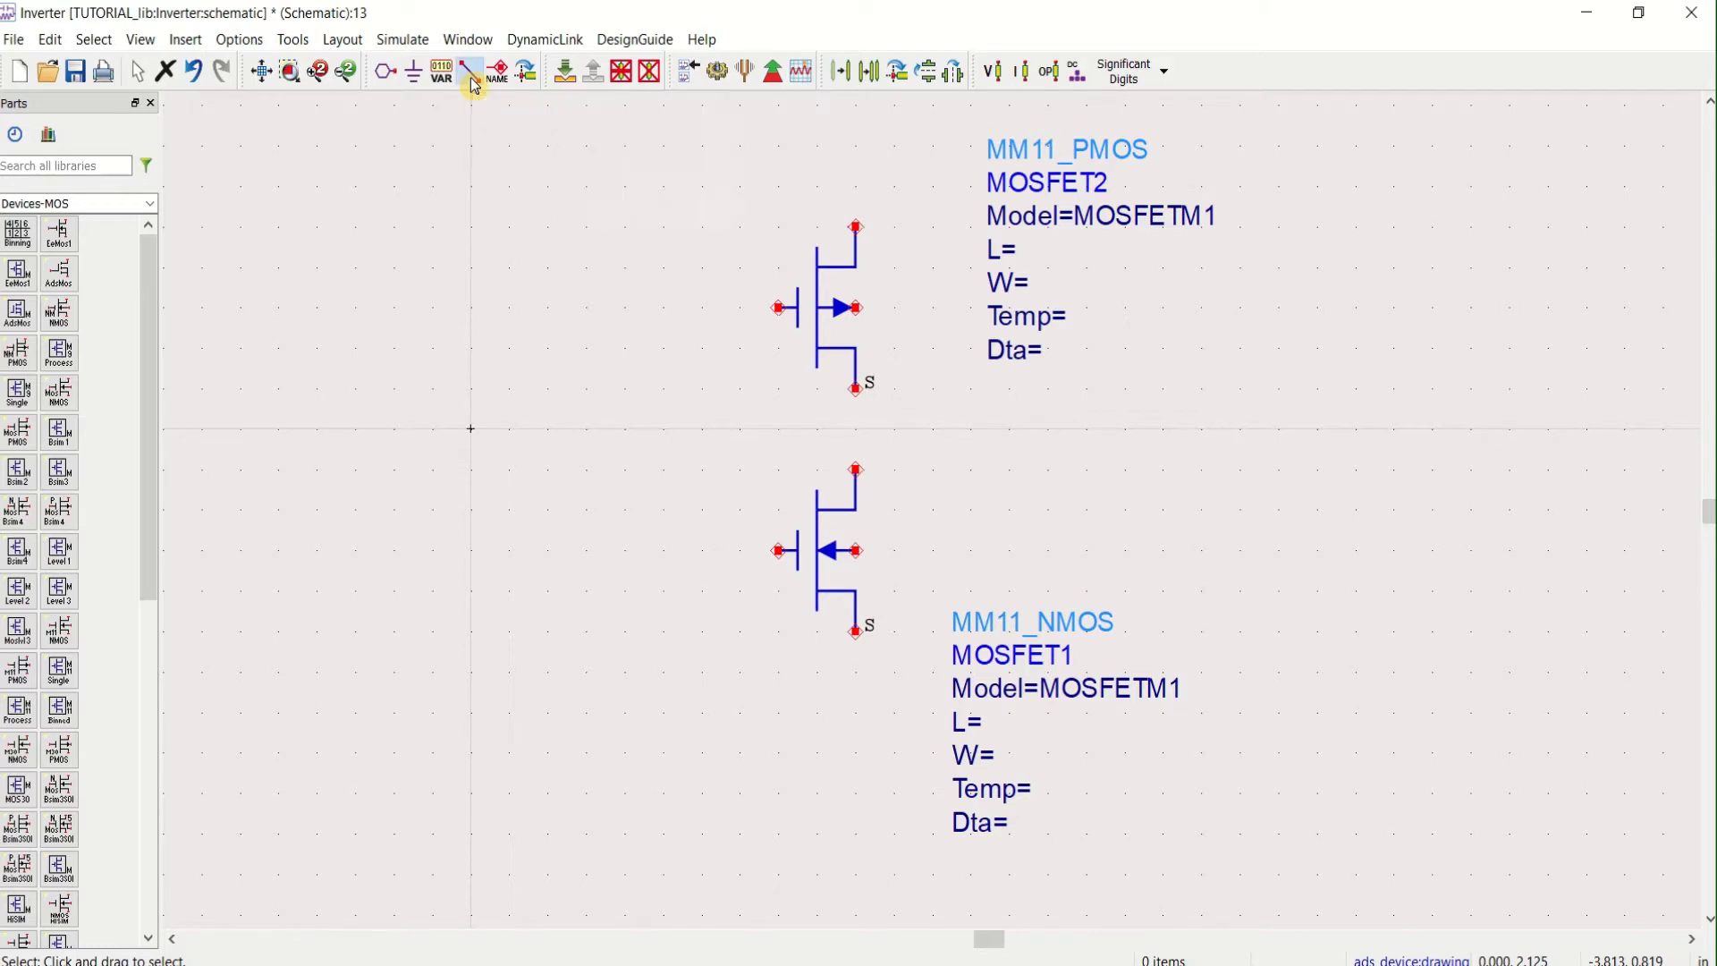
{"action": "left_click", "coordinate": [856, 388]}
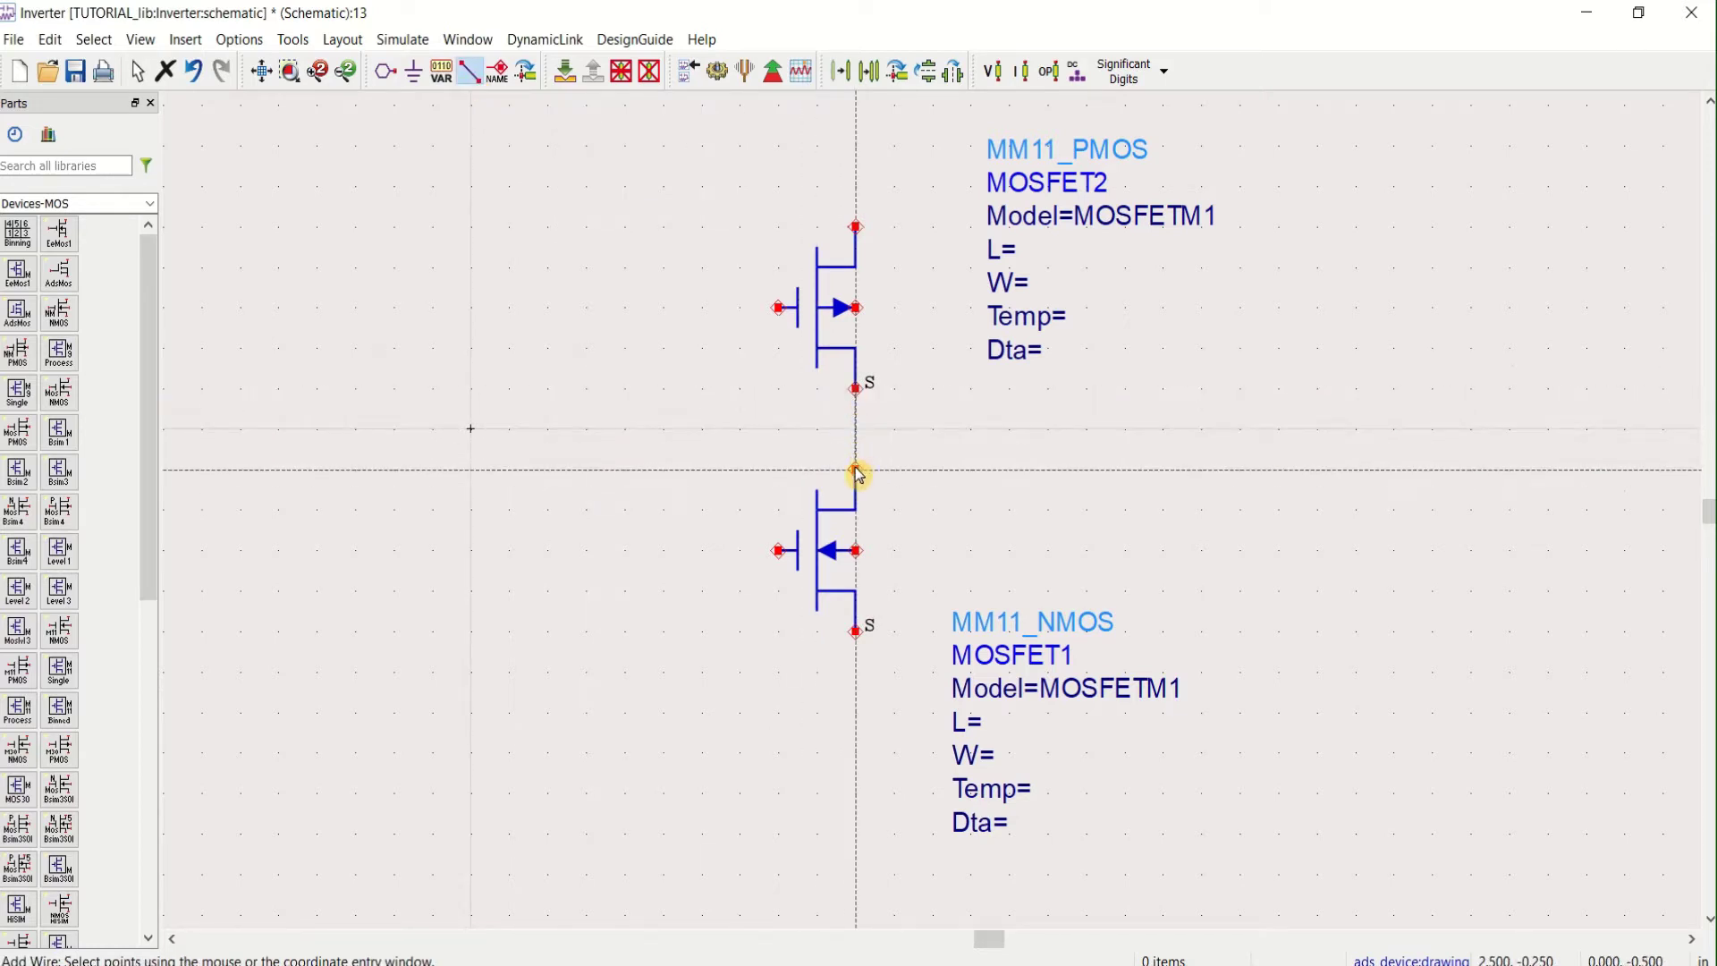
{"action": "left_click", "coordinate": [856, 469]}
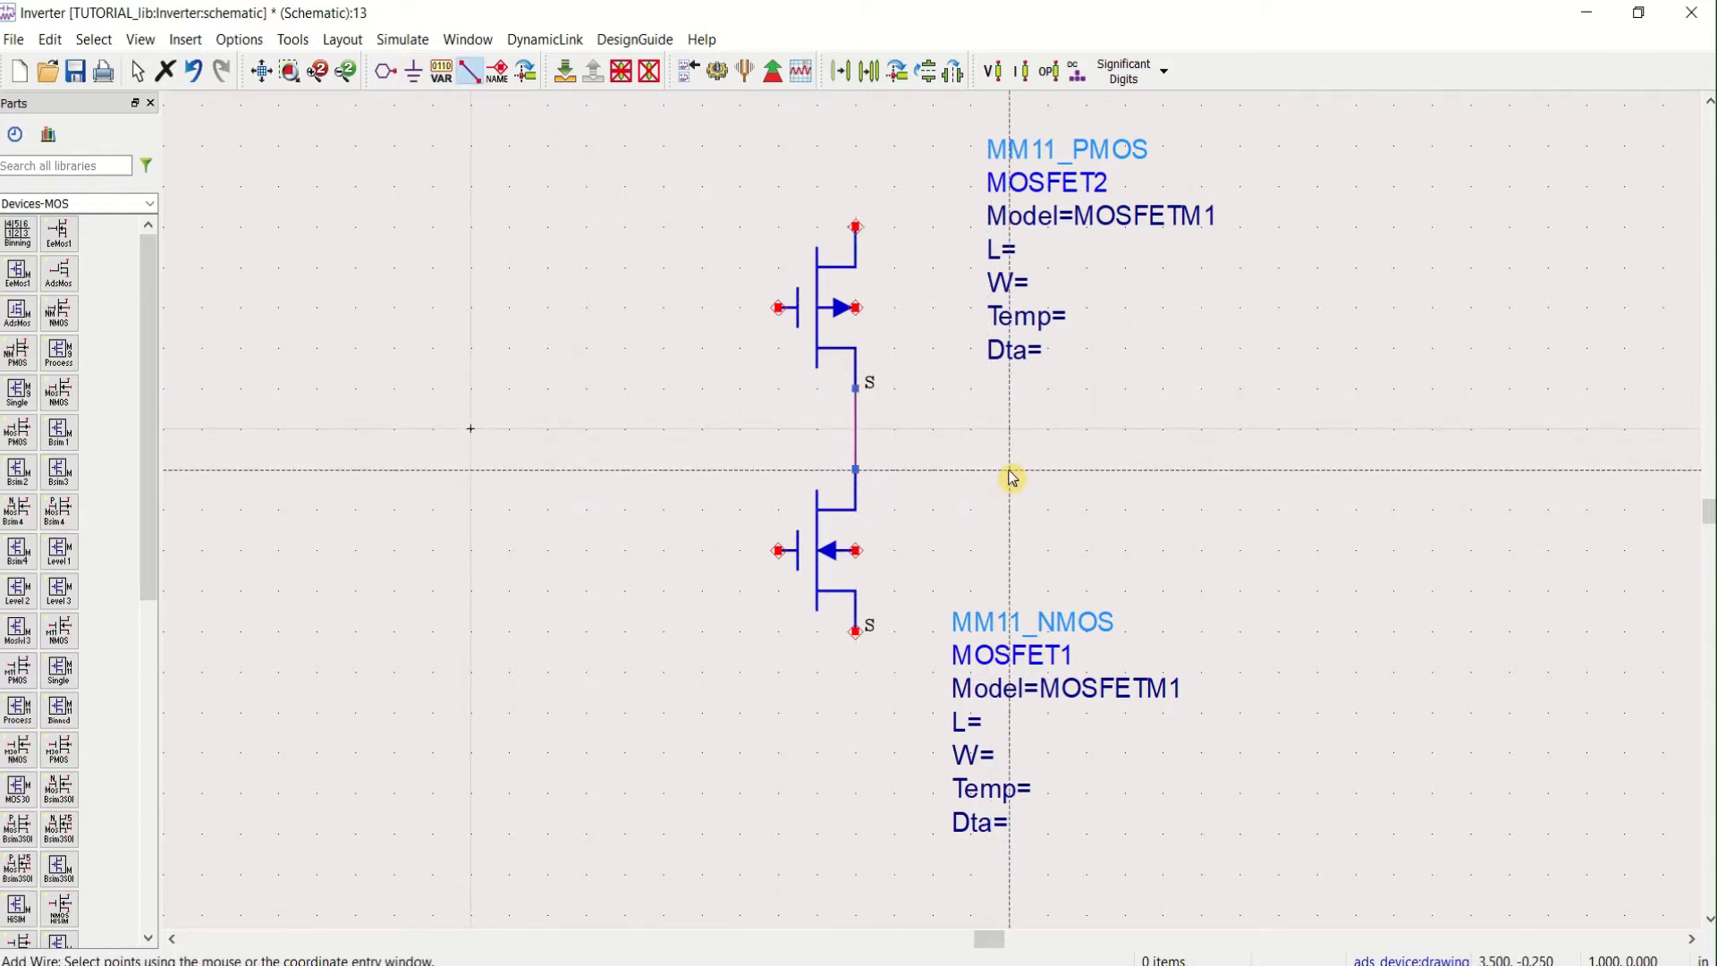
{"action": "left_click", "coordinate": [779, 308]}
{"action": "double_click", "coordinate": [741, 308]}
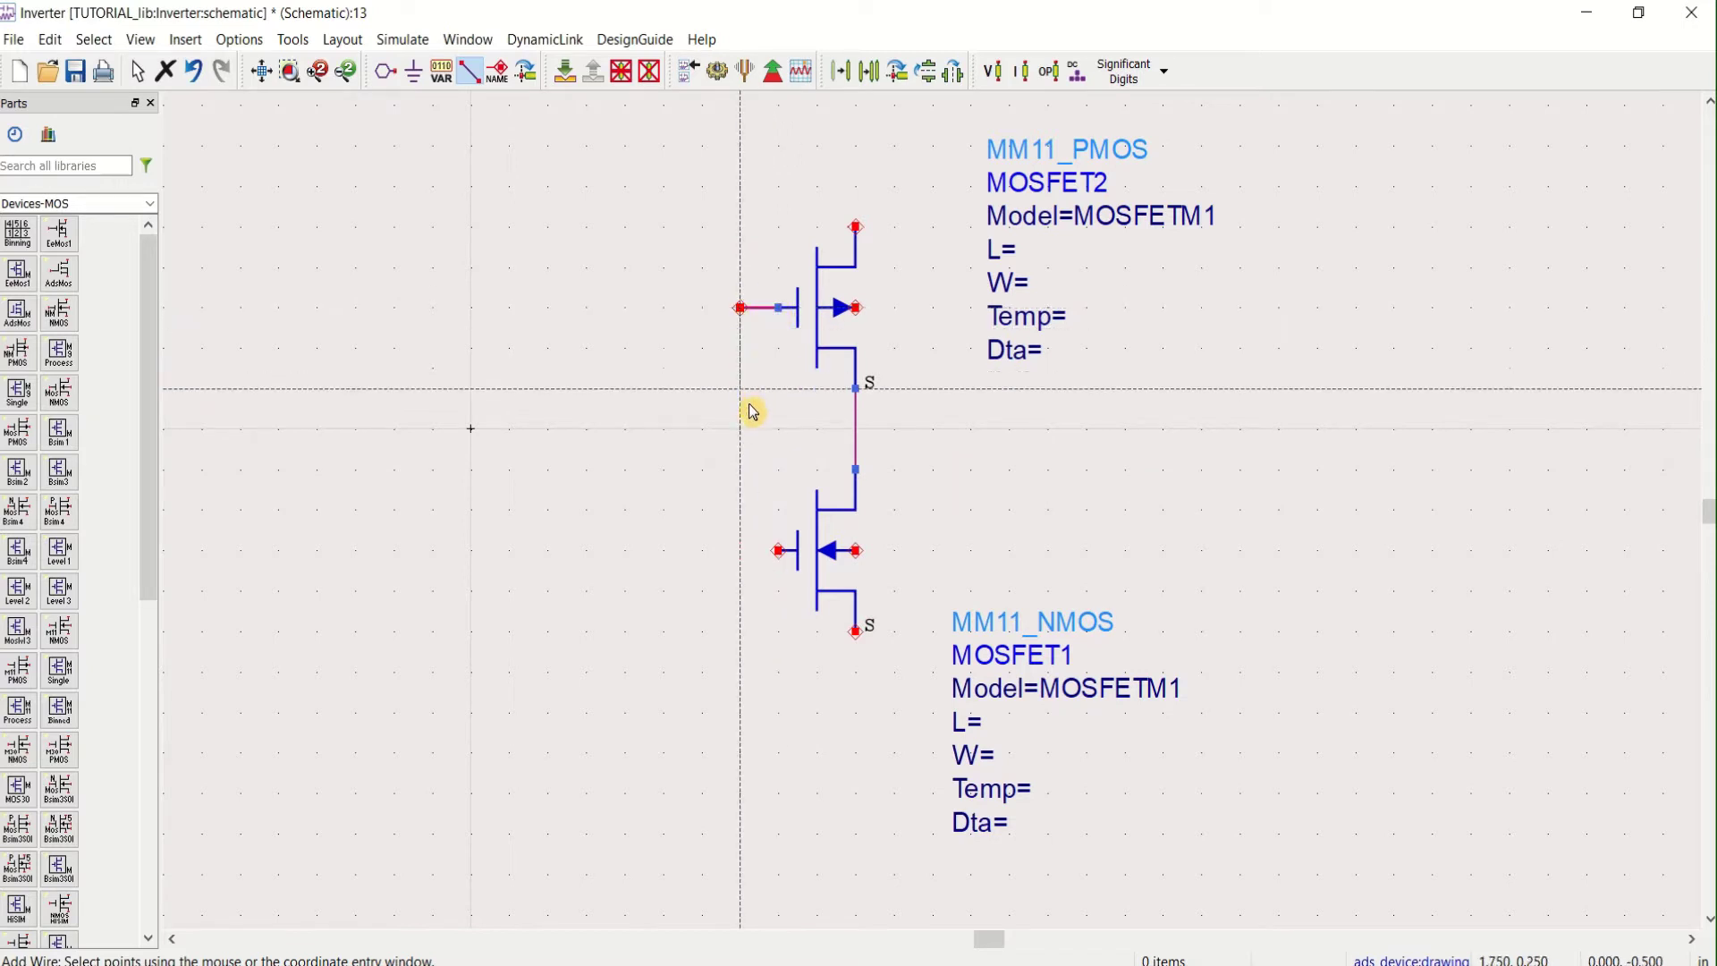
{"action": "left_click", "coordinate": [739, 550]}
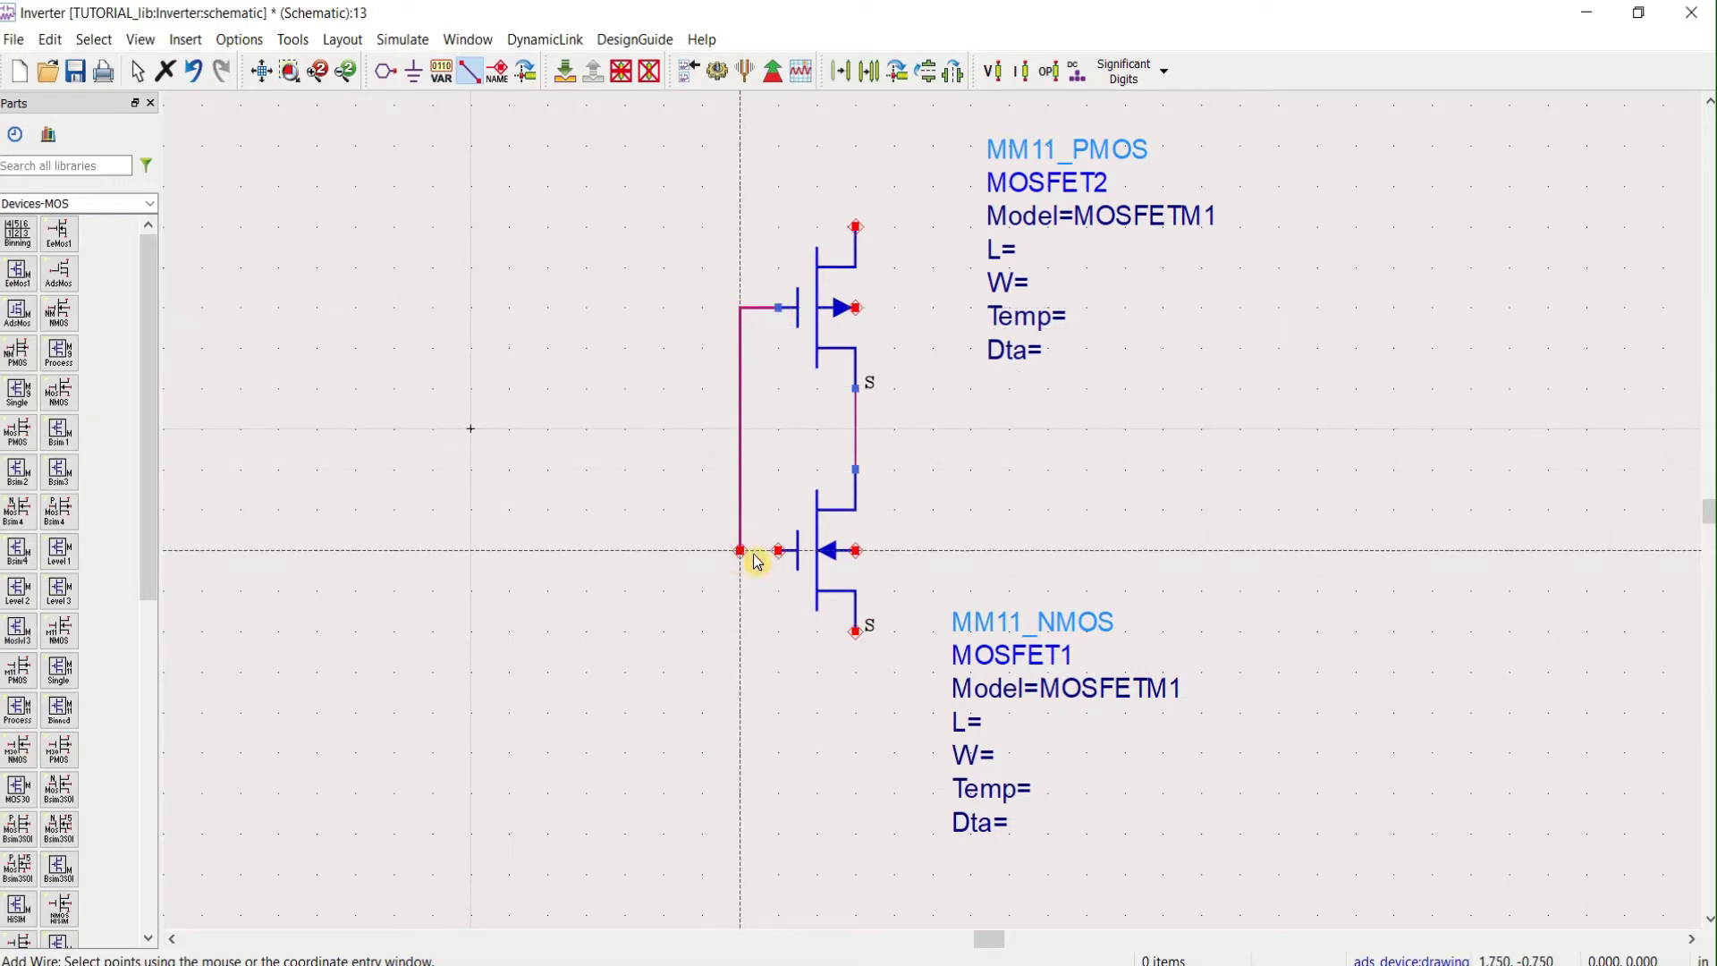
{"action": "left_click", "coordinate": [779, 550]}
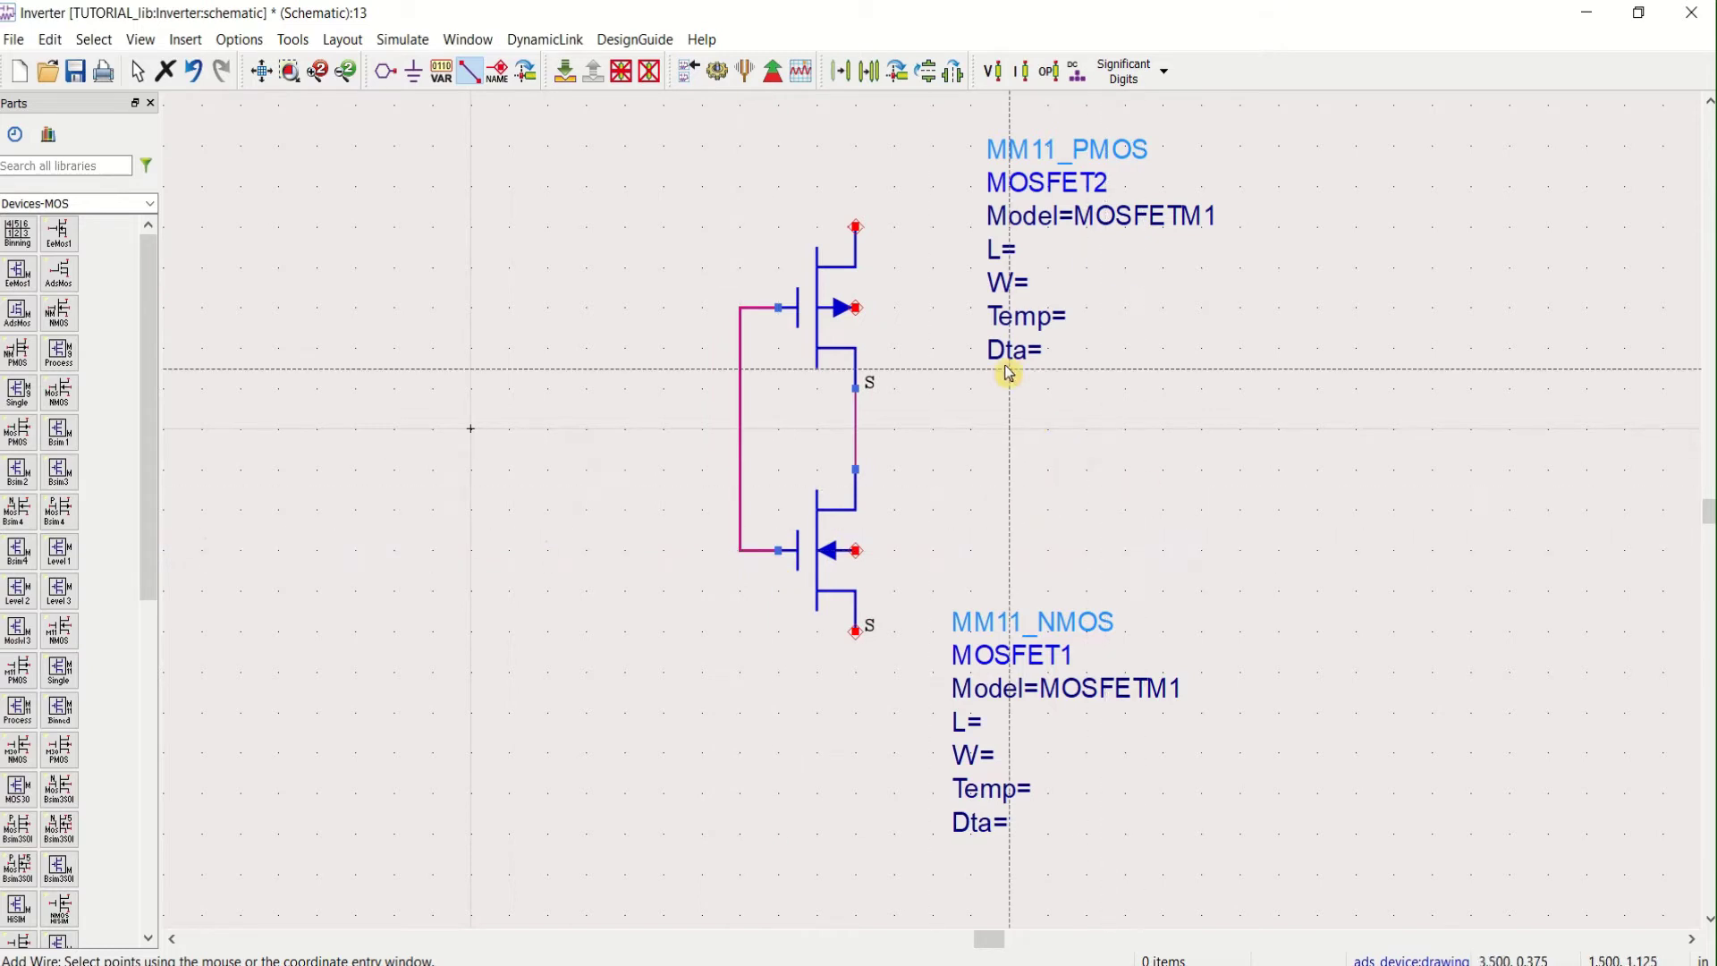
Wire the NMOS body terminal to its lower terminal and the PMOS body terminal to its upper terminal
{"action": "left_click", "coordinate": [861, 552]}
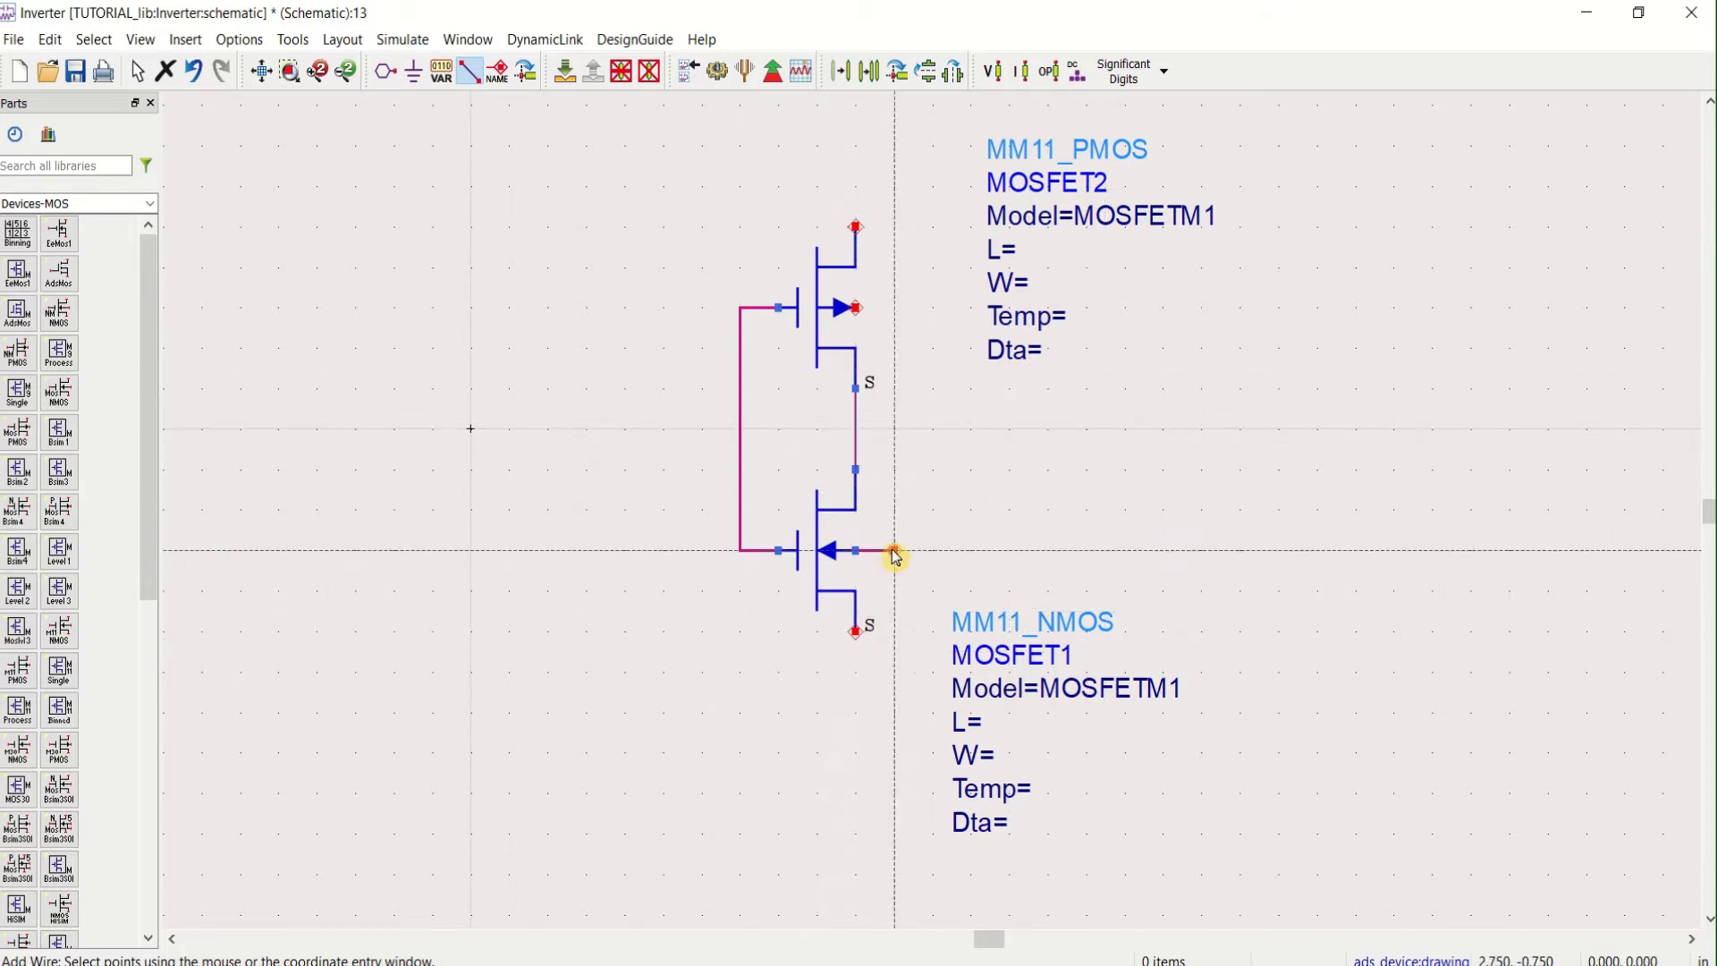
{"action": "left_click", "coordinate": [894, 671]}
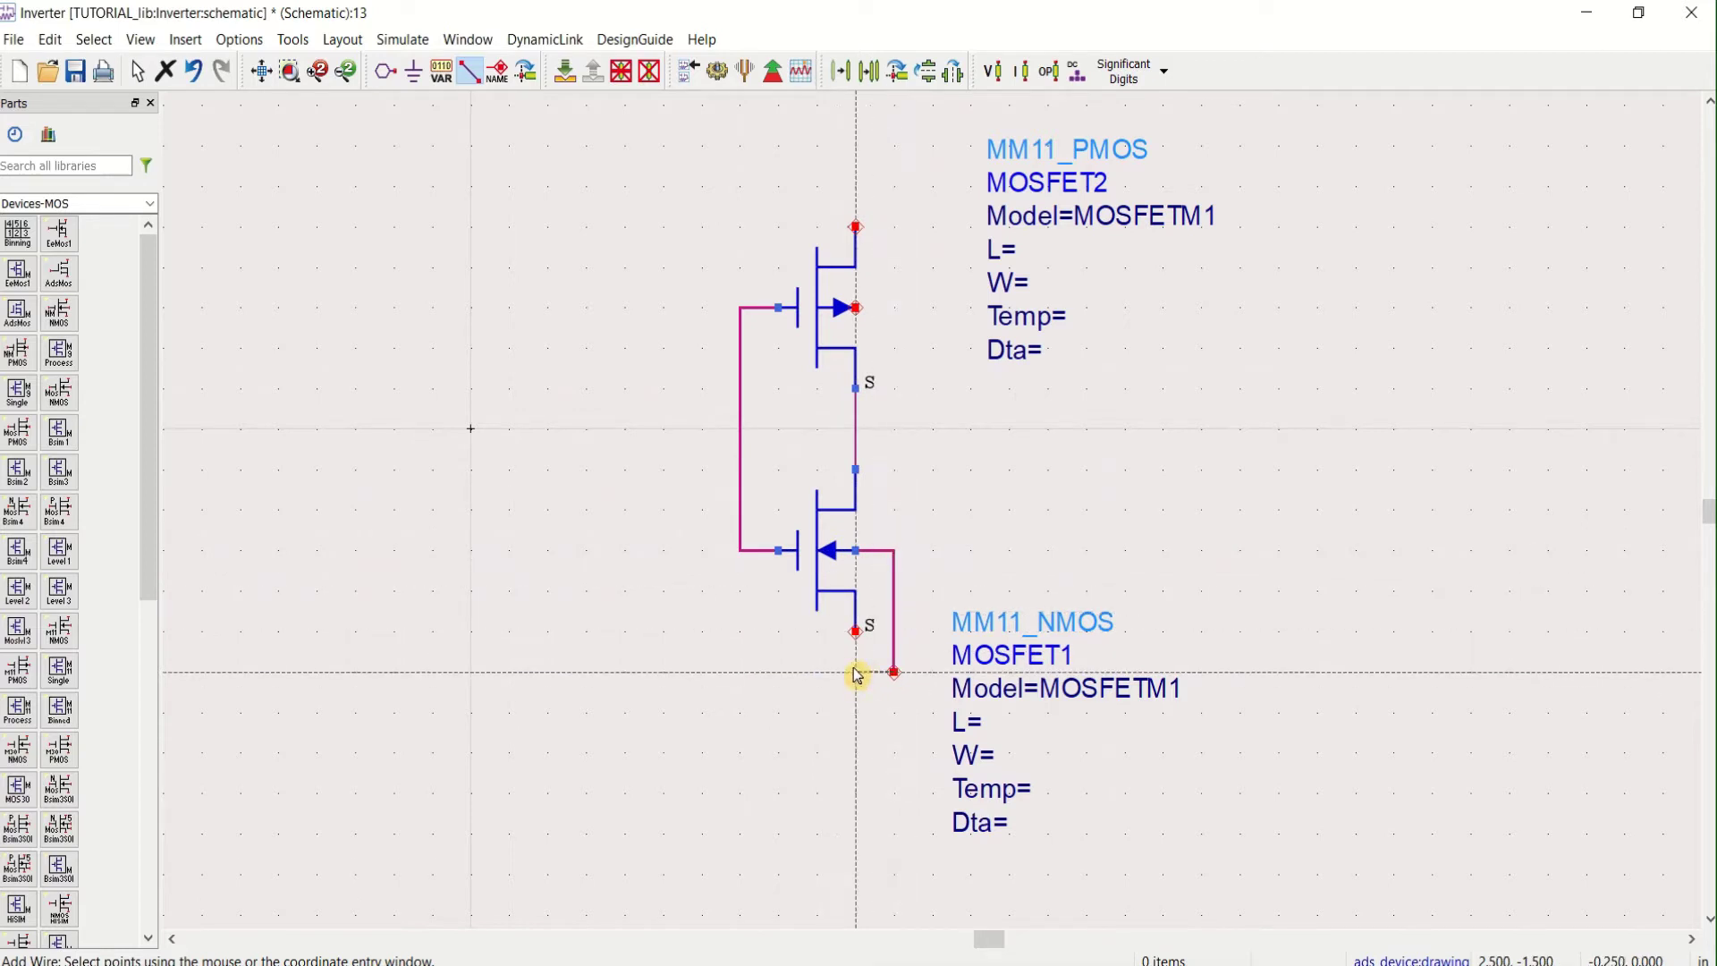
{"action": "left_click", "coordinate": [857, 671]}
{"action": "left_click", "coordinate": [857, 635]}
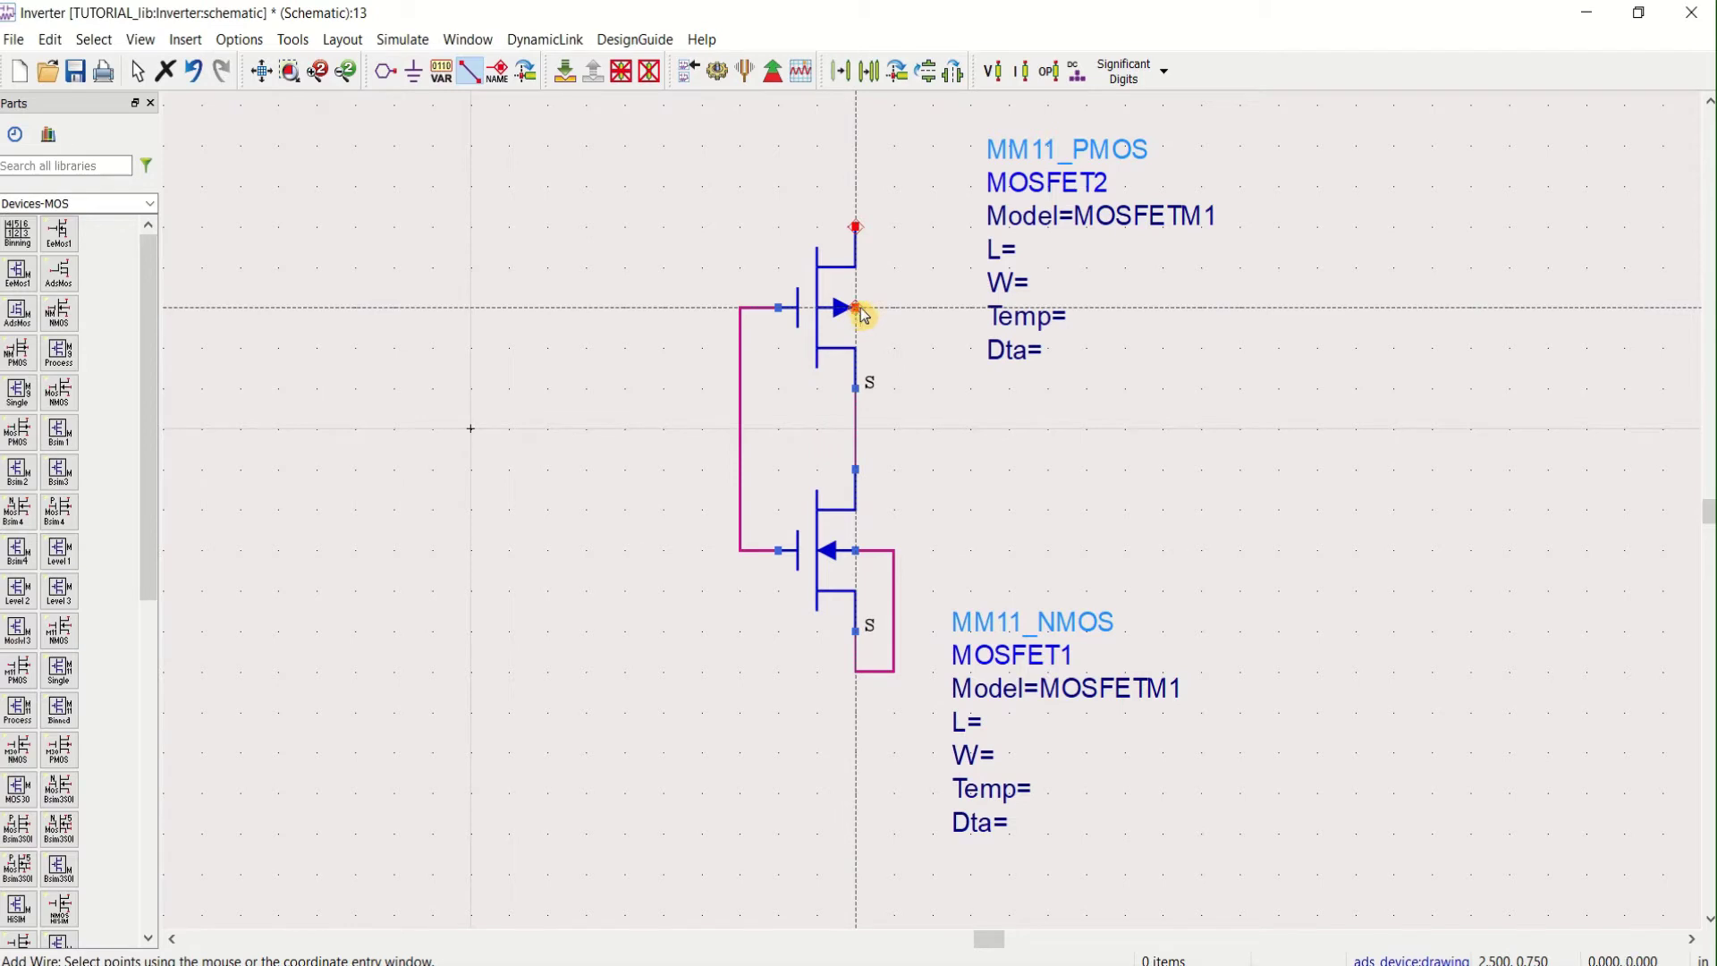
{"action": "left_click", "coordinate": [894, 309]}
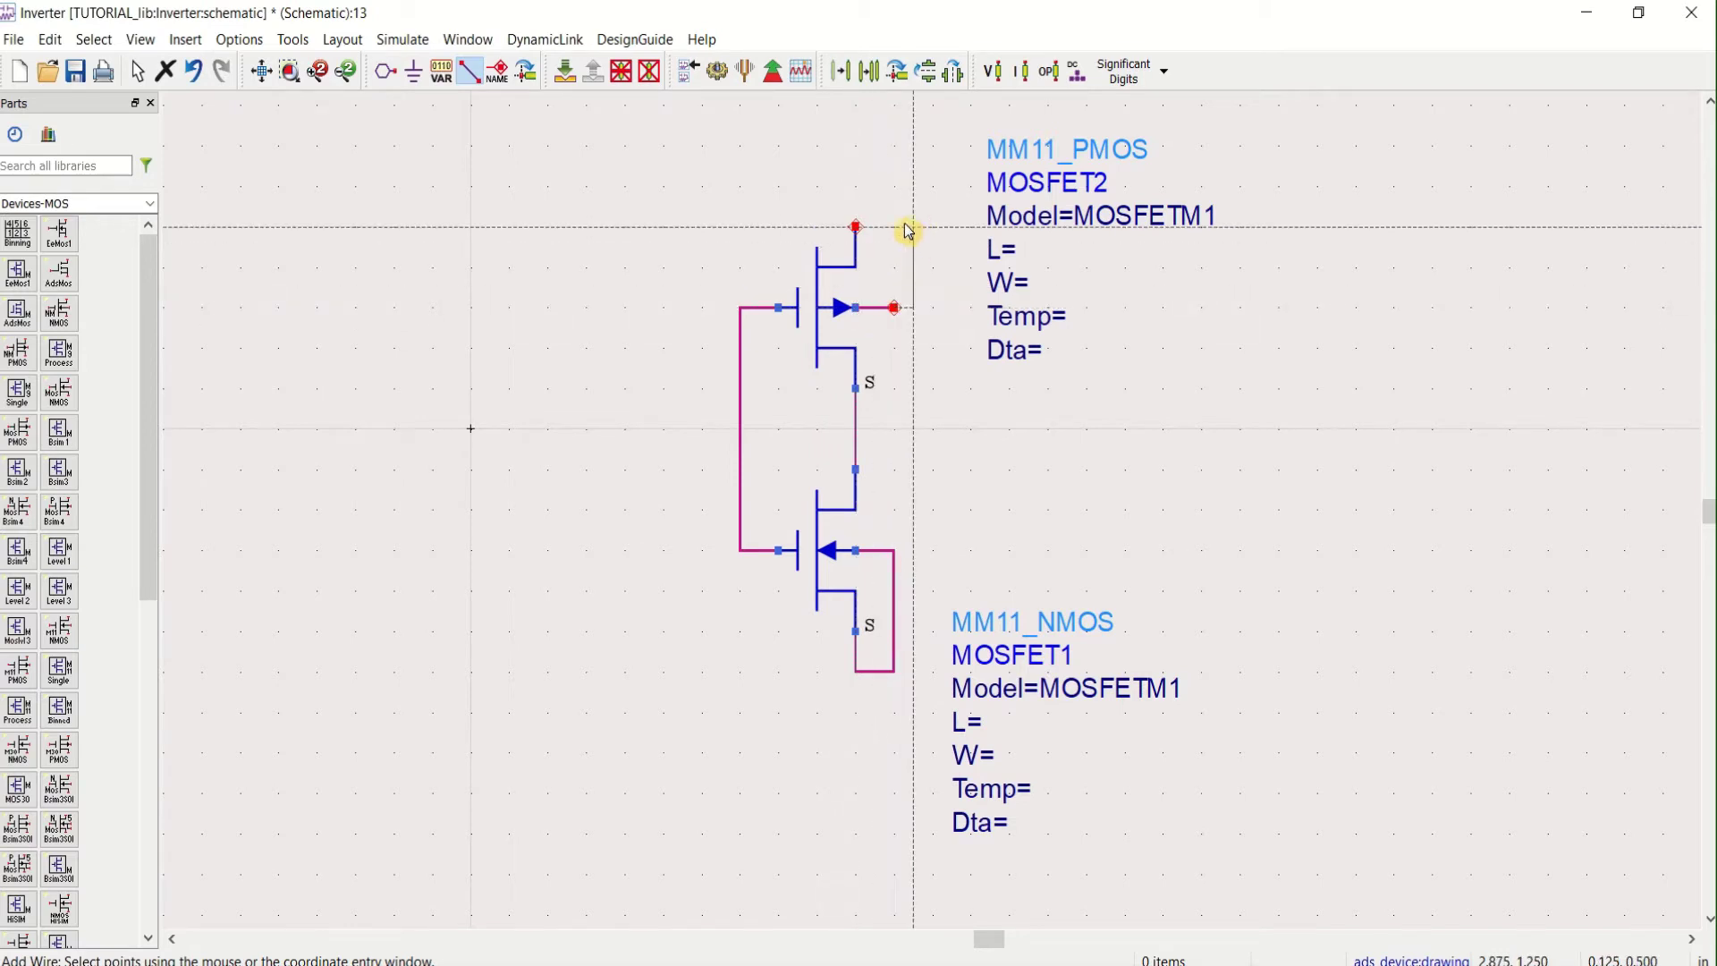
{"action": "left_click", "coordinate": [892, 207]}
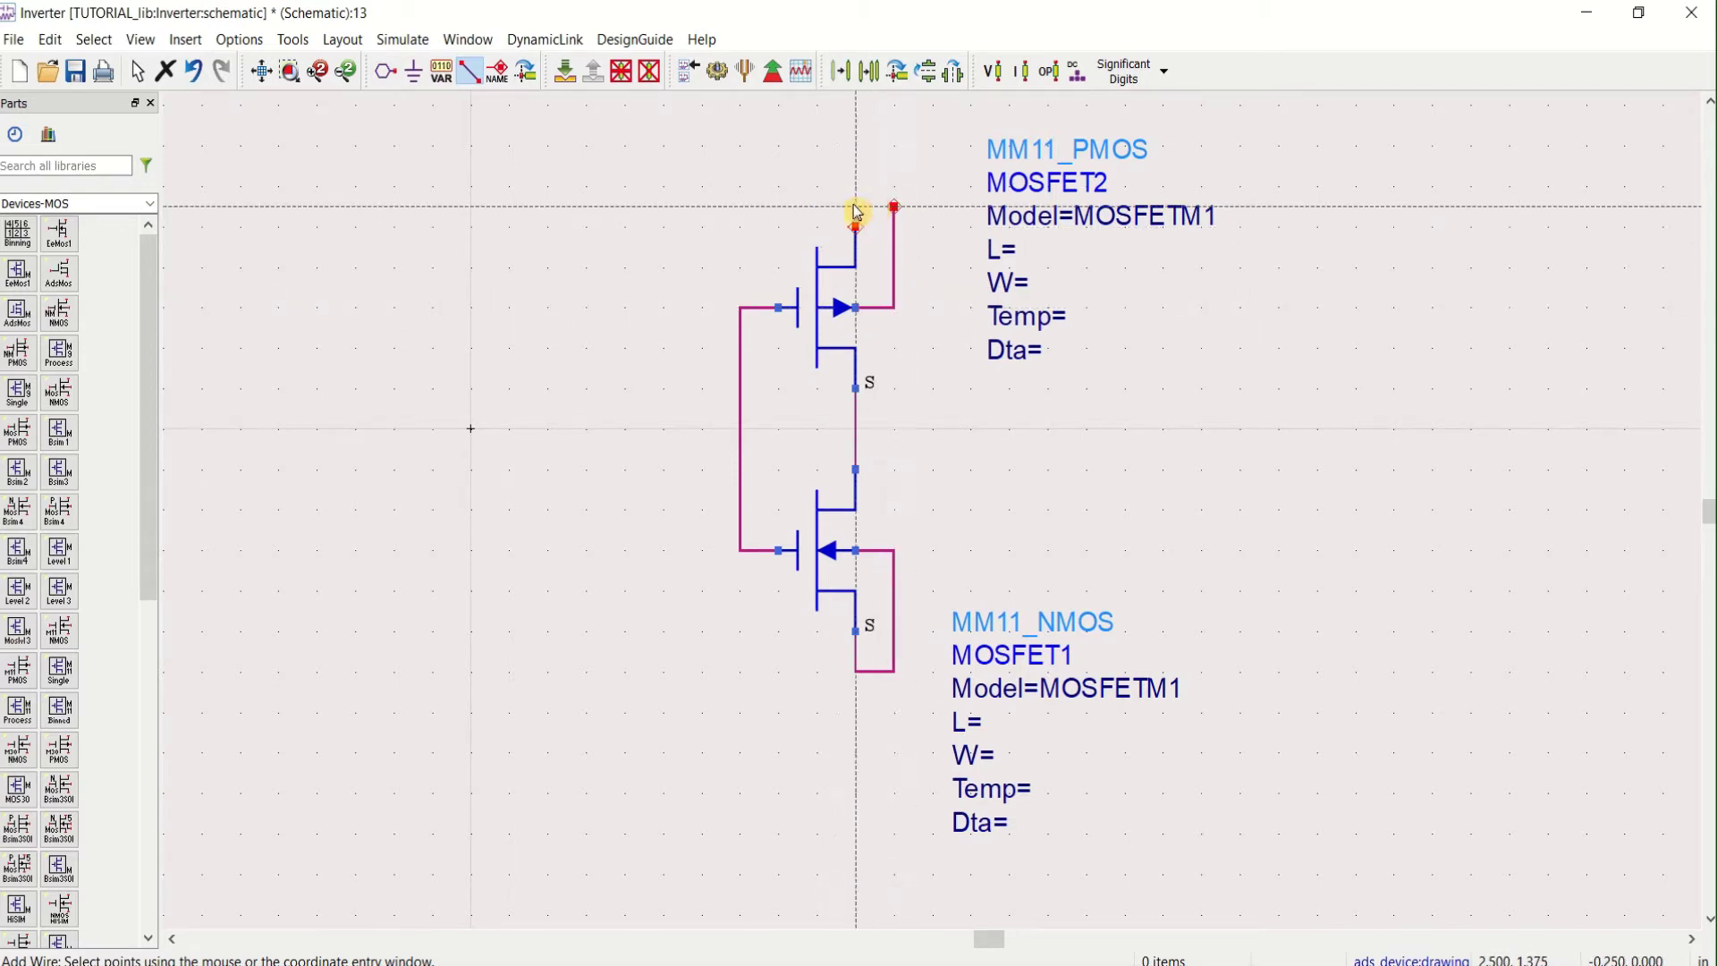
{"action": "left_click", "coordinate": [856, 226]}
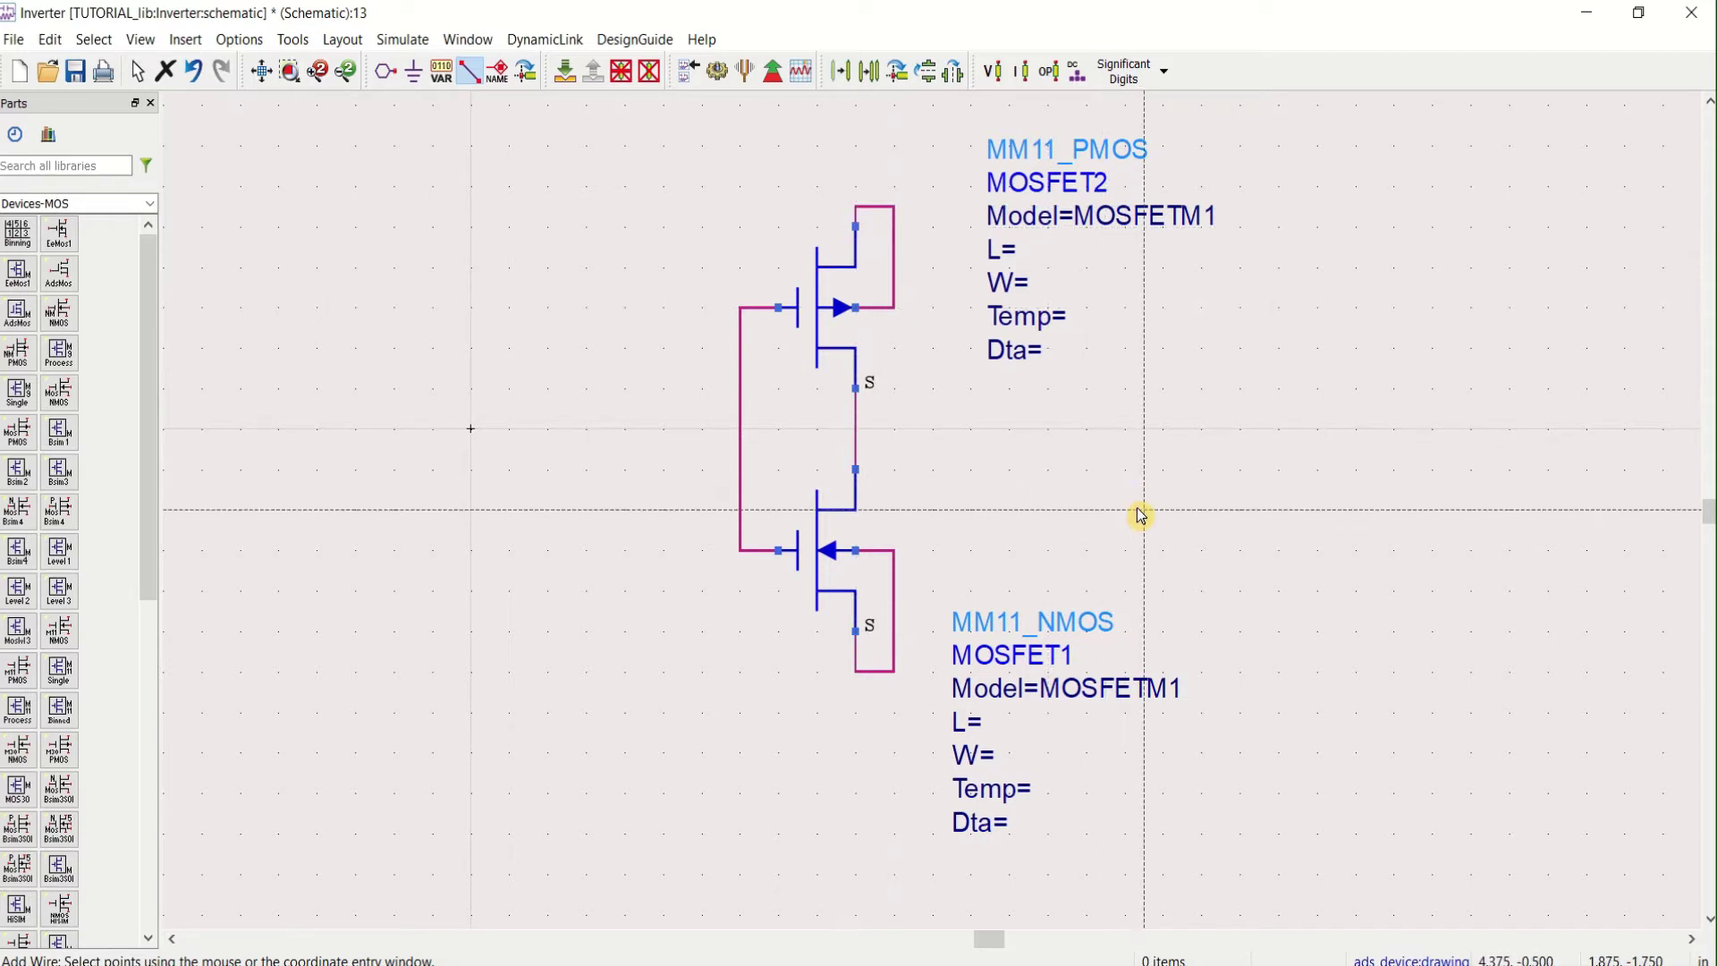
{"action": "key", "text": "Escape"}
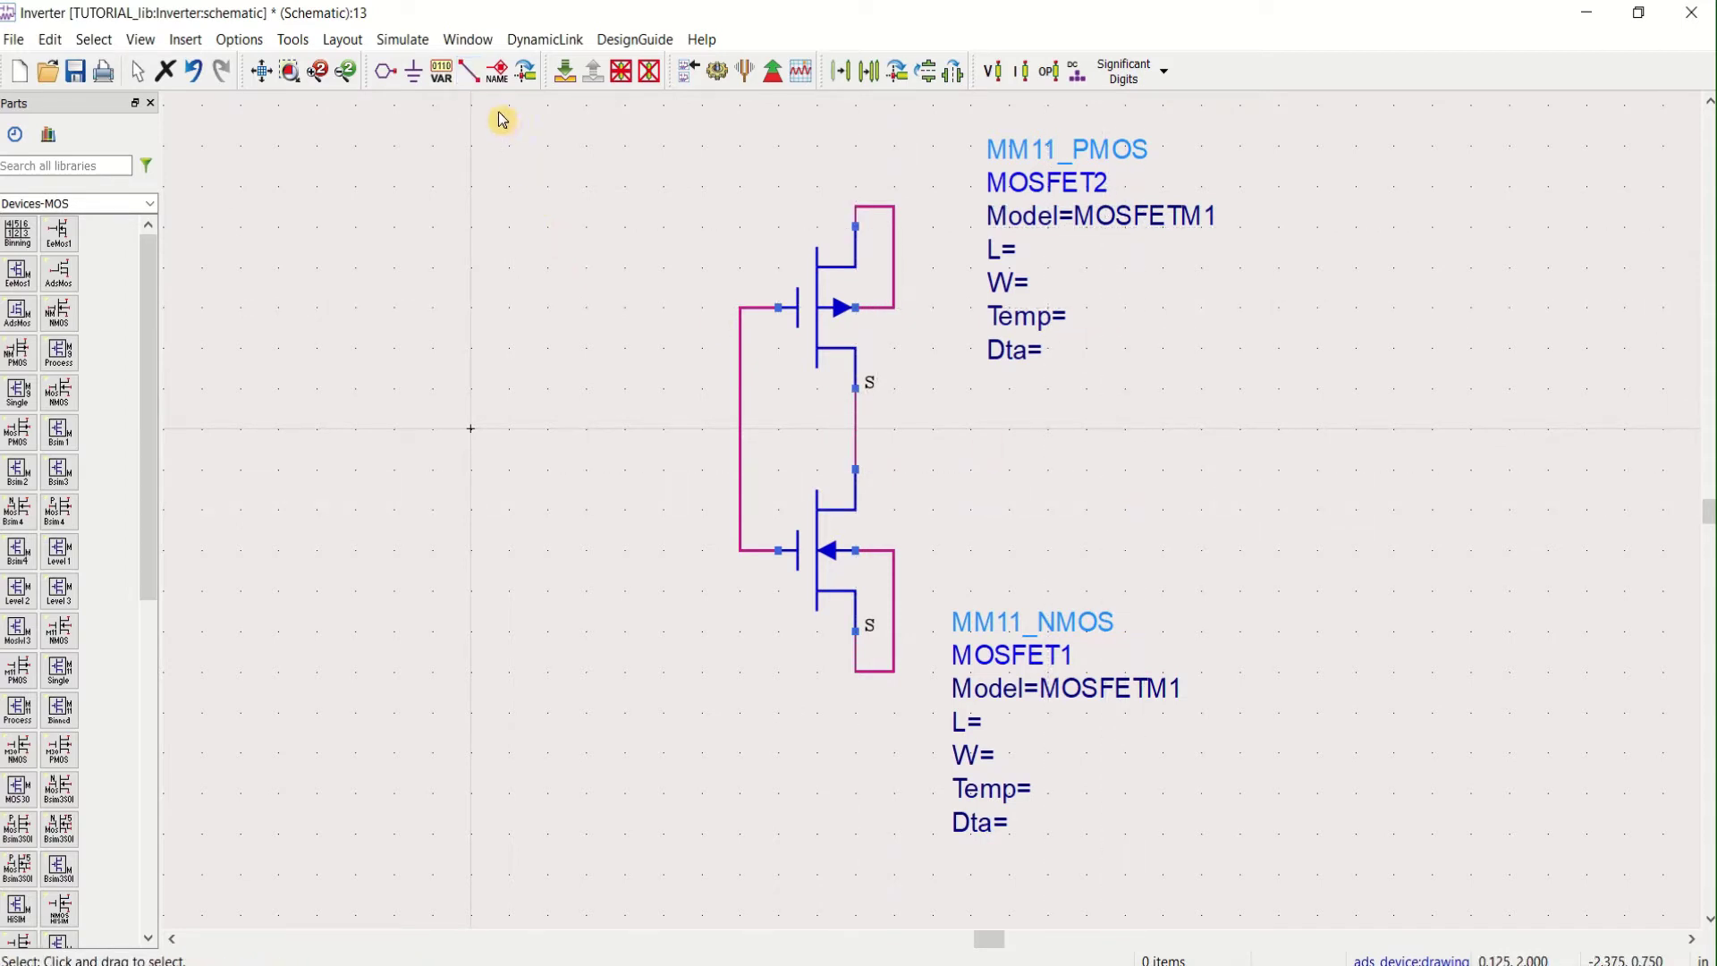
Place an input pin left of the transistor pair and an output pin rotated 180 degrees to its right, level with the midpoint
{"action": "left_click", "coordinate": [390, 77]}
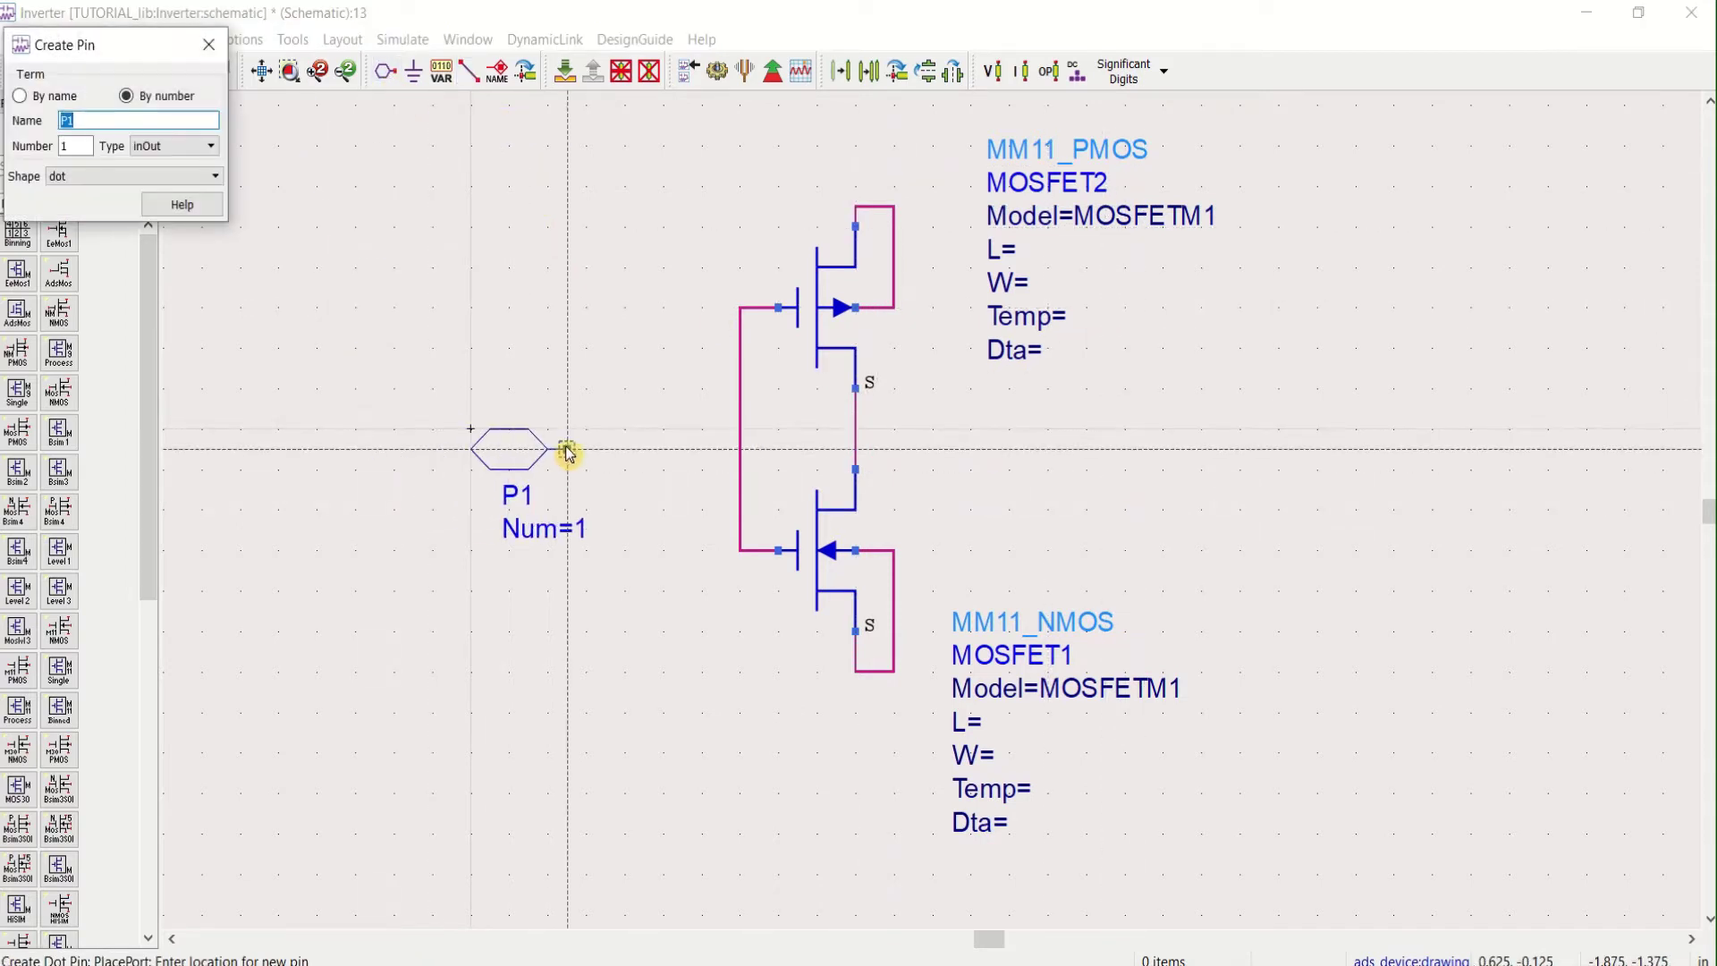
{"action": "left_click", "coordinate": [528, 429]}
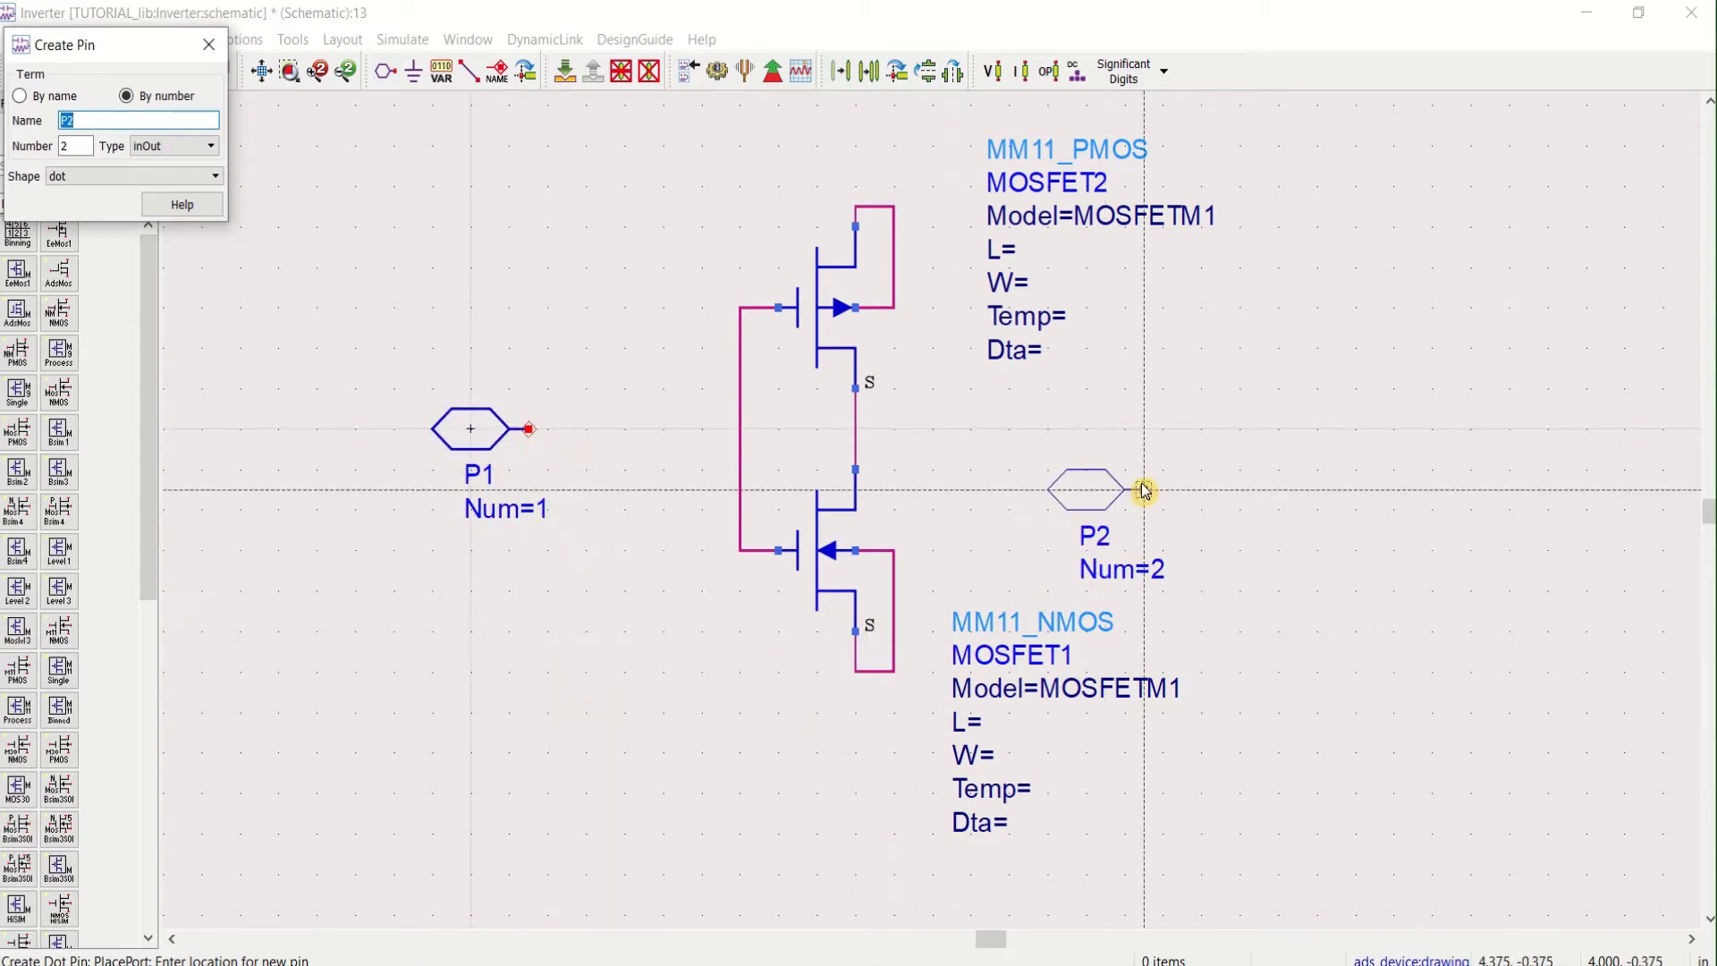
{"action": "key", "text": "ctrl+r"}
{"action": "key", "text": "ctrl+r"}
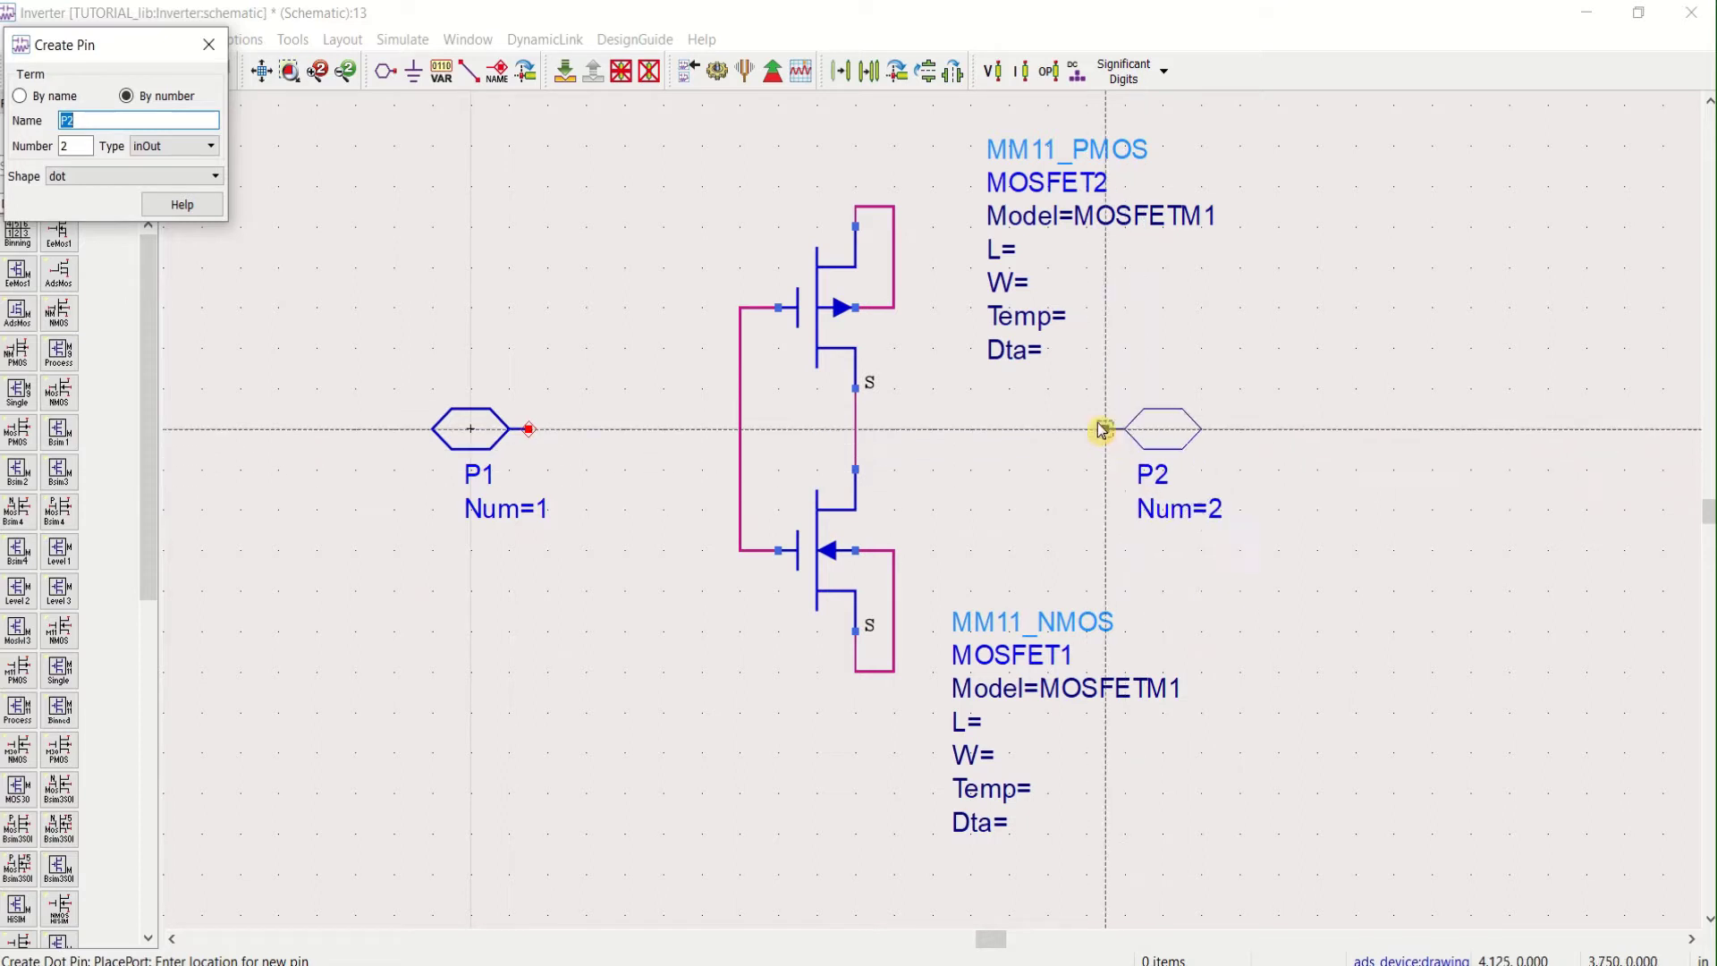
{"action": "left_click", "coordinate": [1101, 434]}
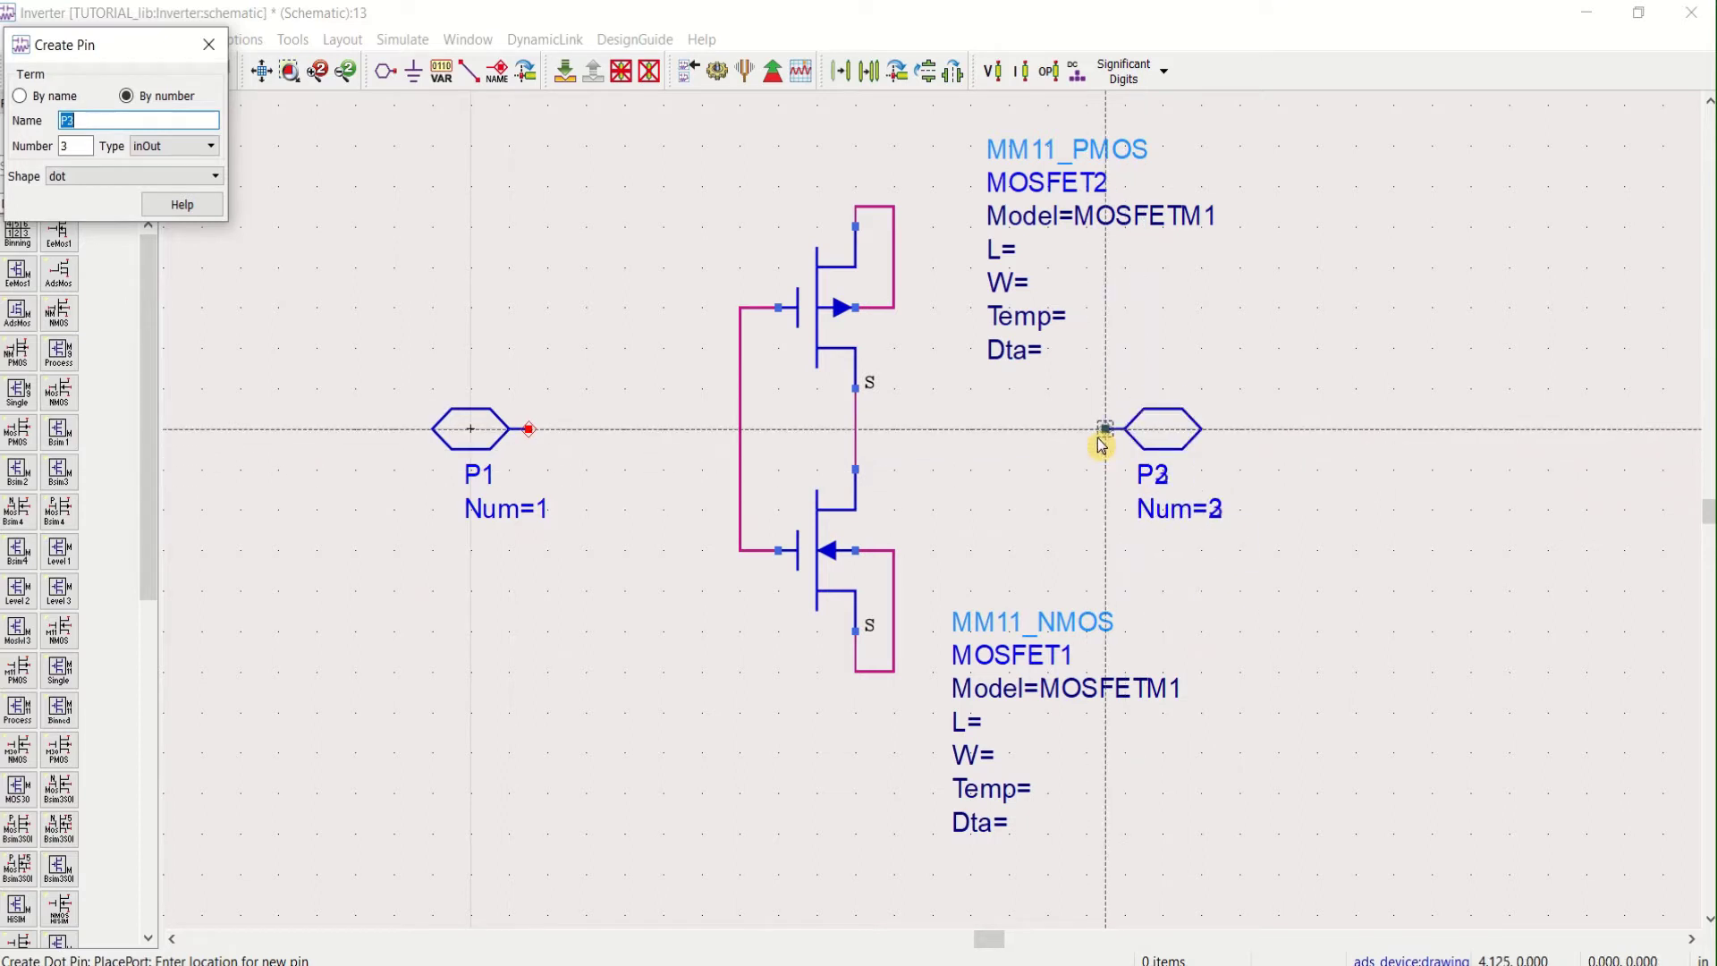
{"action": "key", "text": "Escape"}
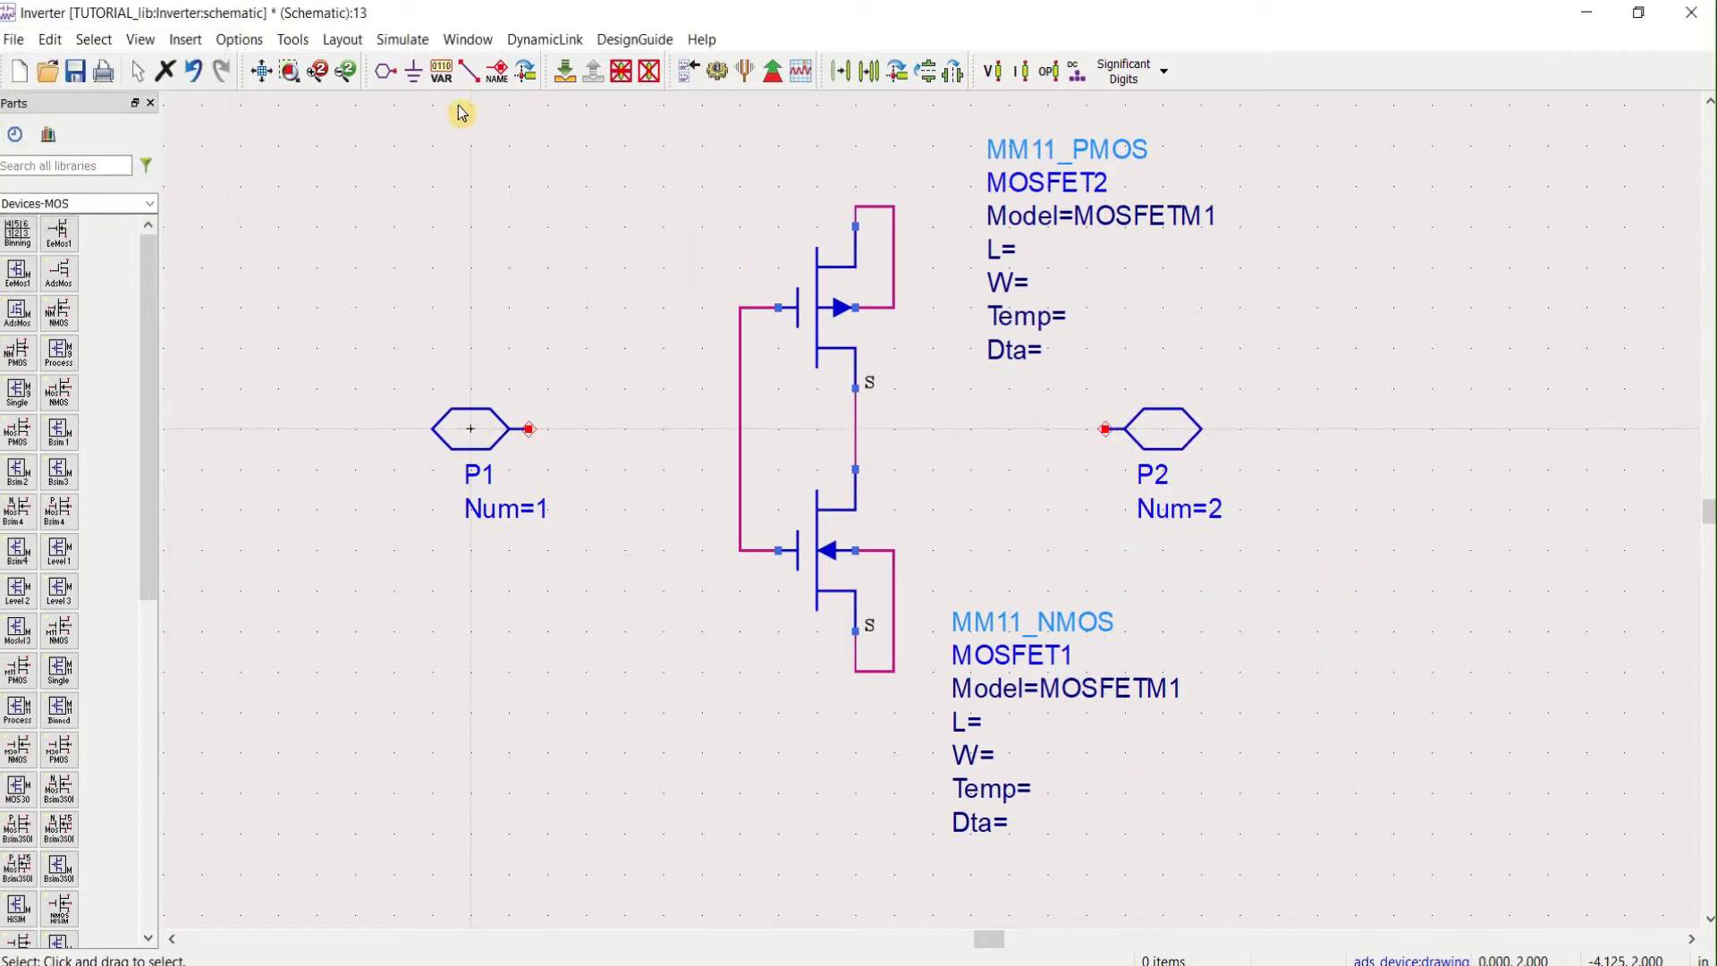
Wire the left pin to the joined gates and the right pin to the connection between the two transistors
{"action": "left_click", "coordinate": [470, 79]}
{"action": "left_click", "coordinate": [530, 430]}
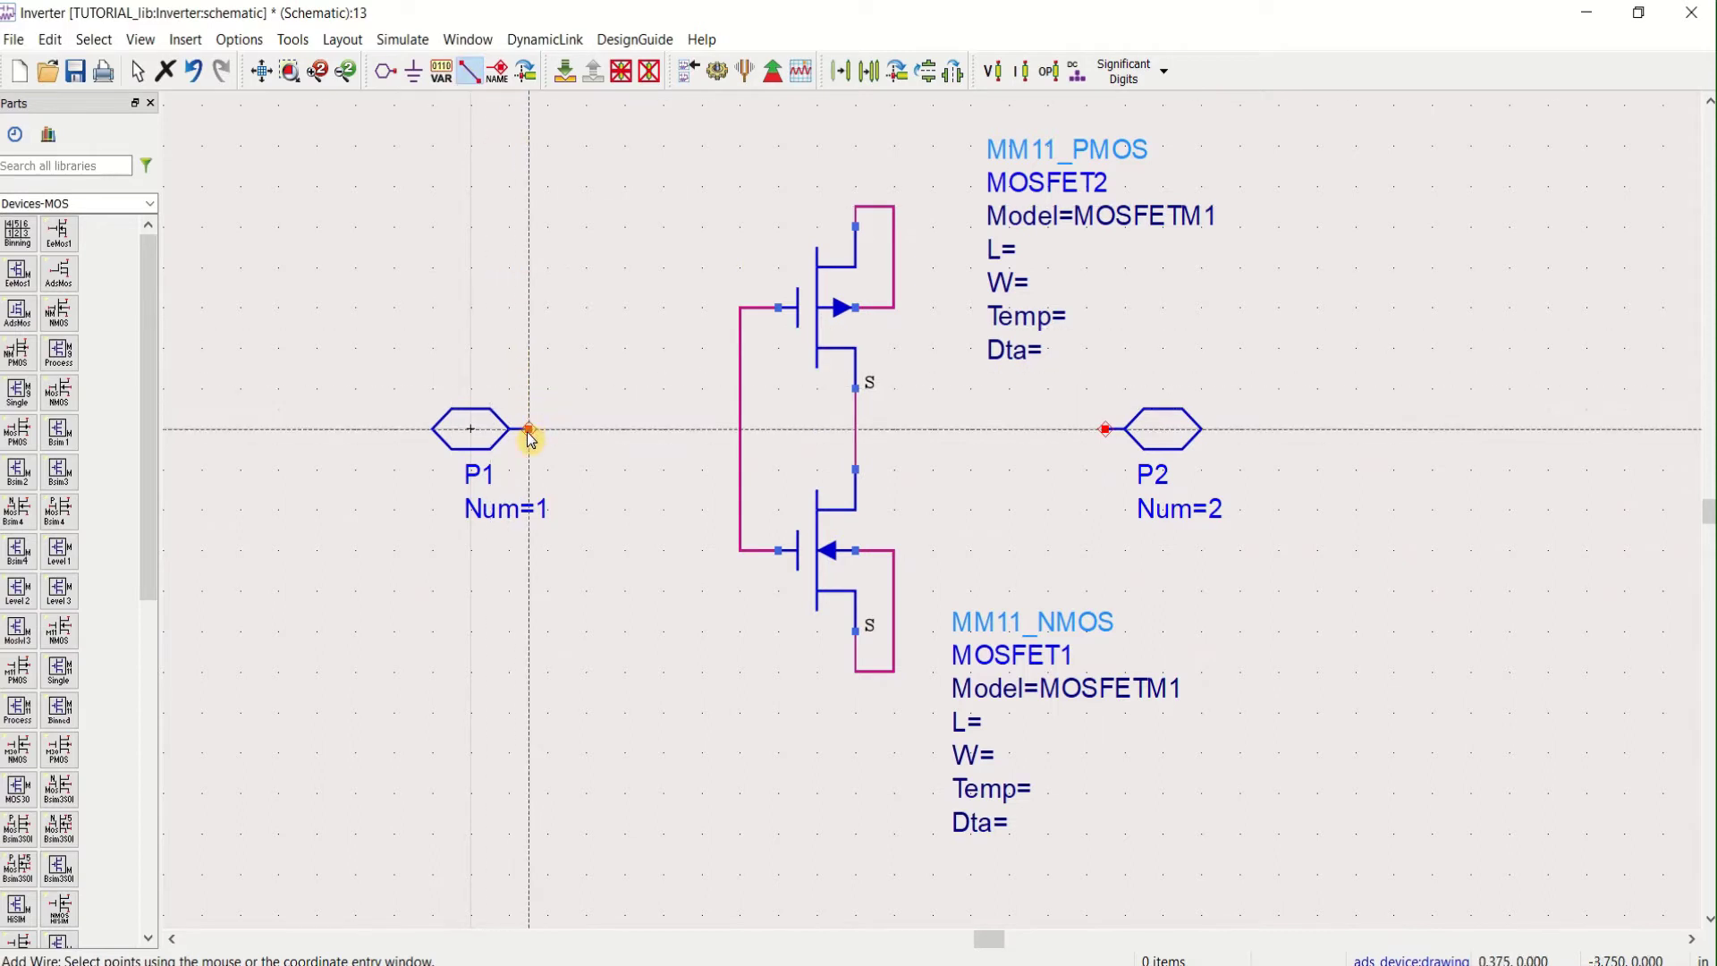
{"action": "left_click", "coordinate": [742, 431]}
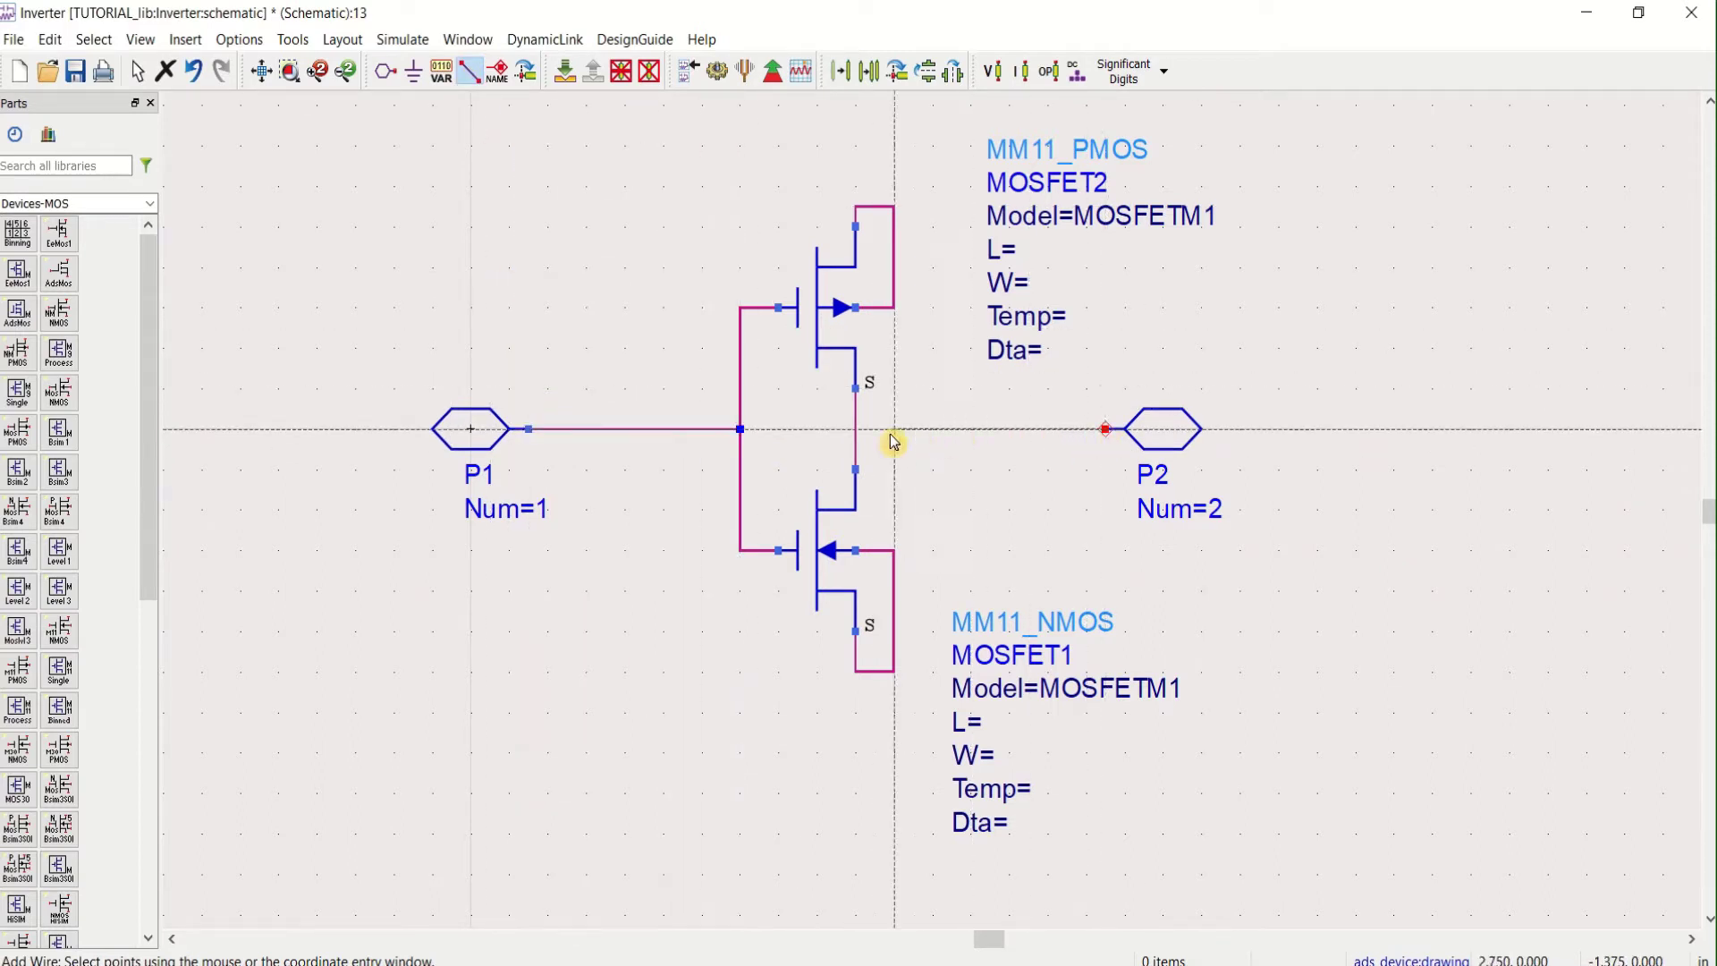
{"action": "left_click", "coordinate": [856, 431]}
{"action": "left_click", "coordinate": [1105, 429]}
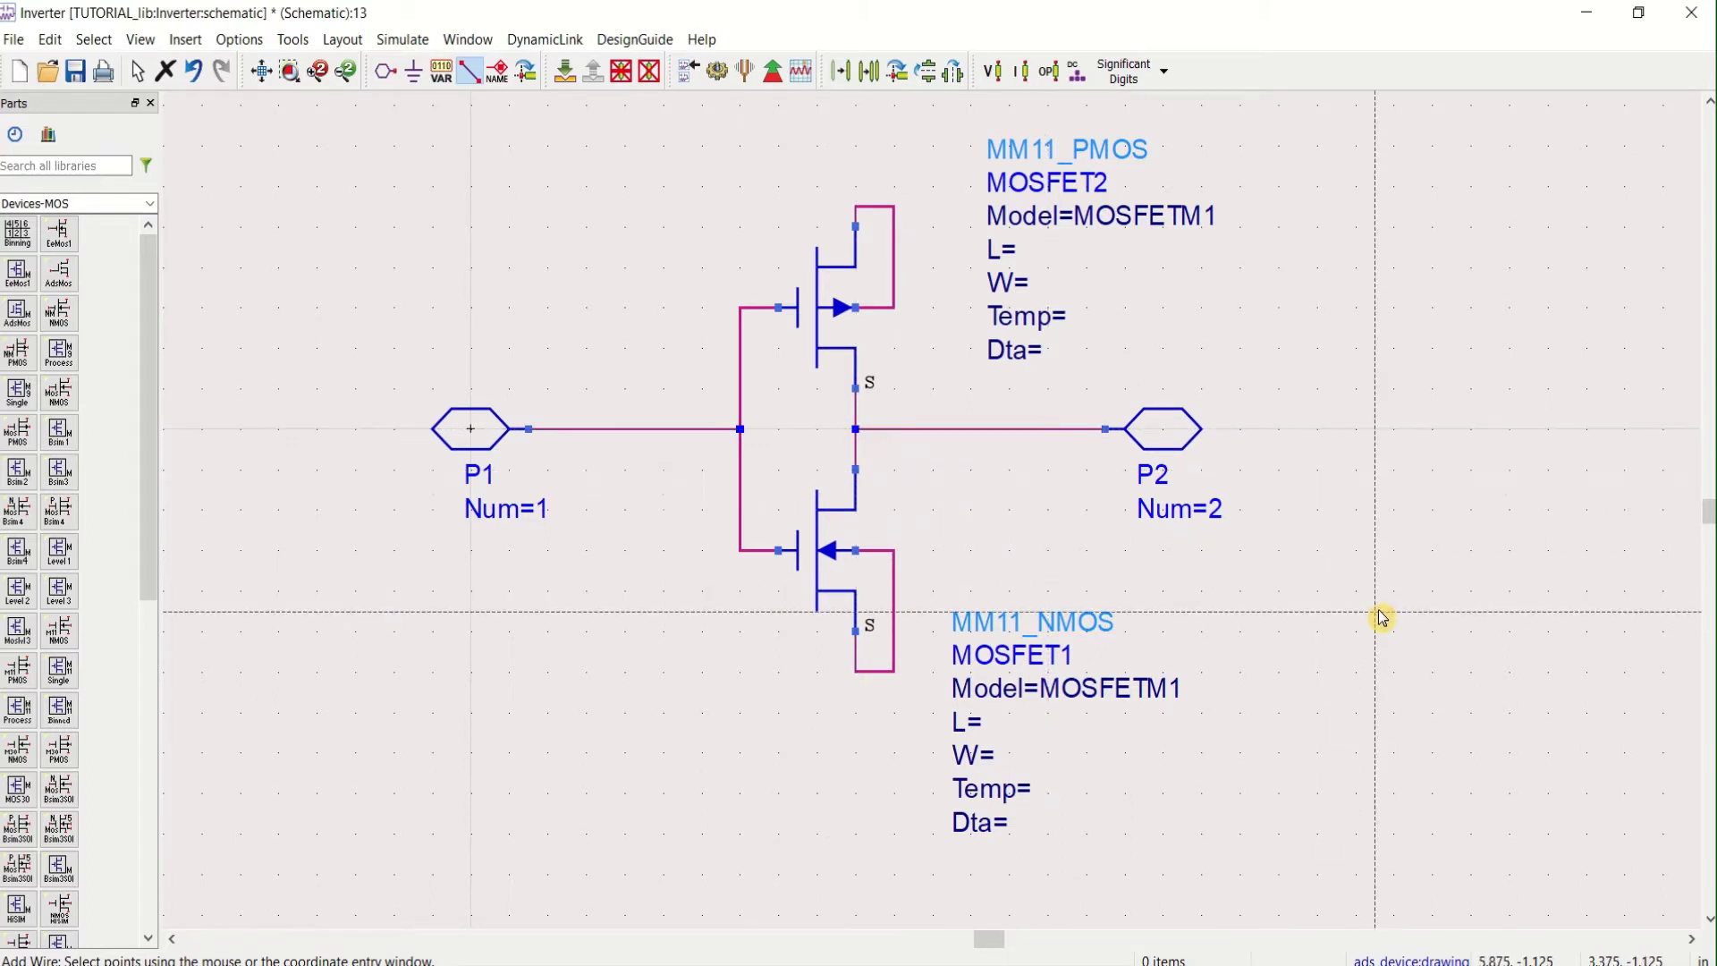
{"action": "key", "text": "Escape"}
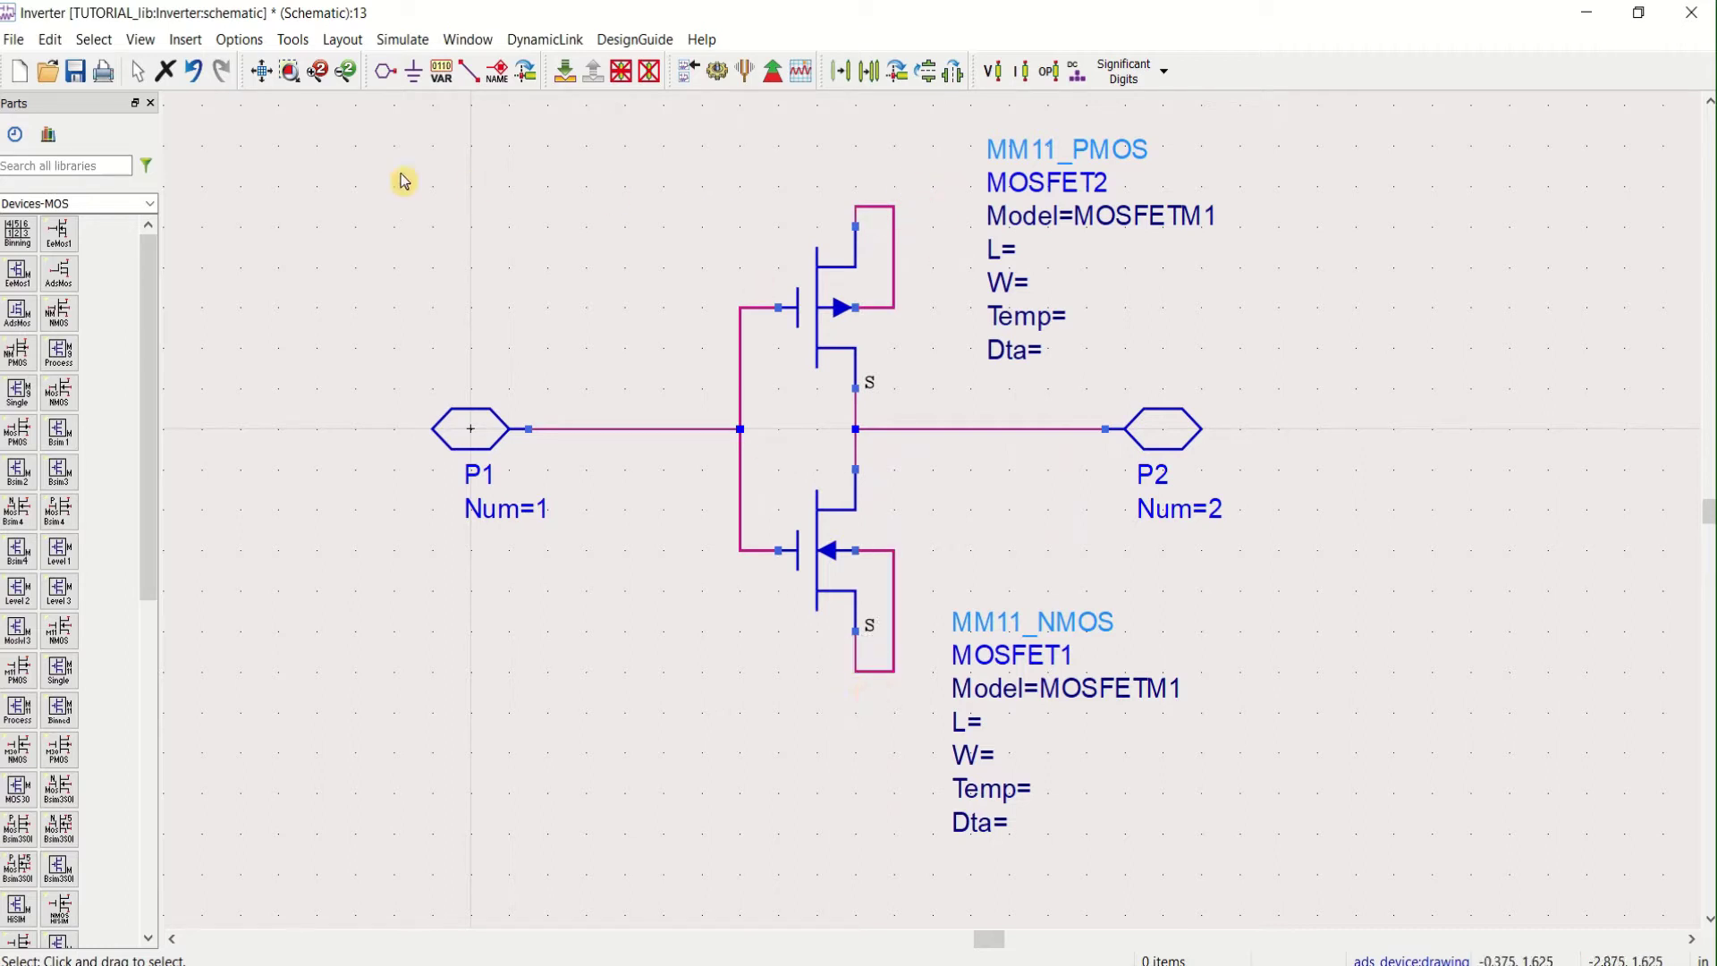
Attach a ground symbol to the lower end of the NMOS source and body wire
{"action": "left_click", "coordinate": [414, 86]}
{"action": "left_click", "coordinate": [856, 671]}
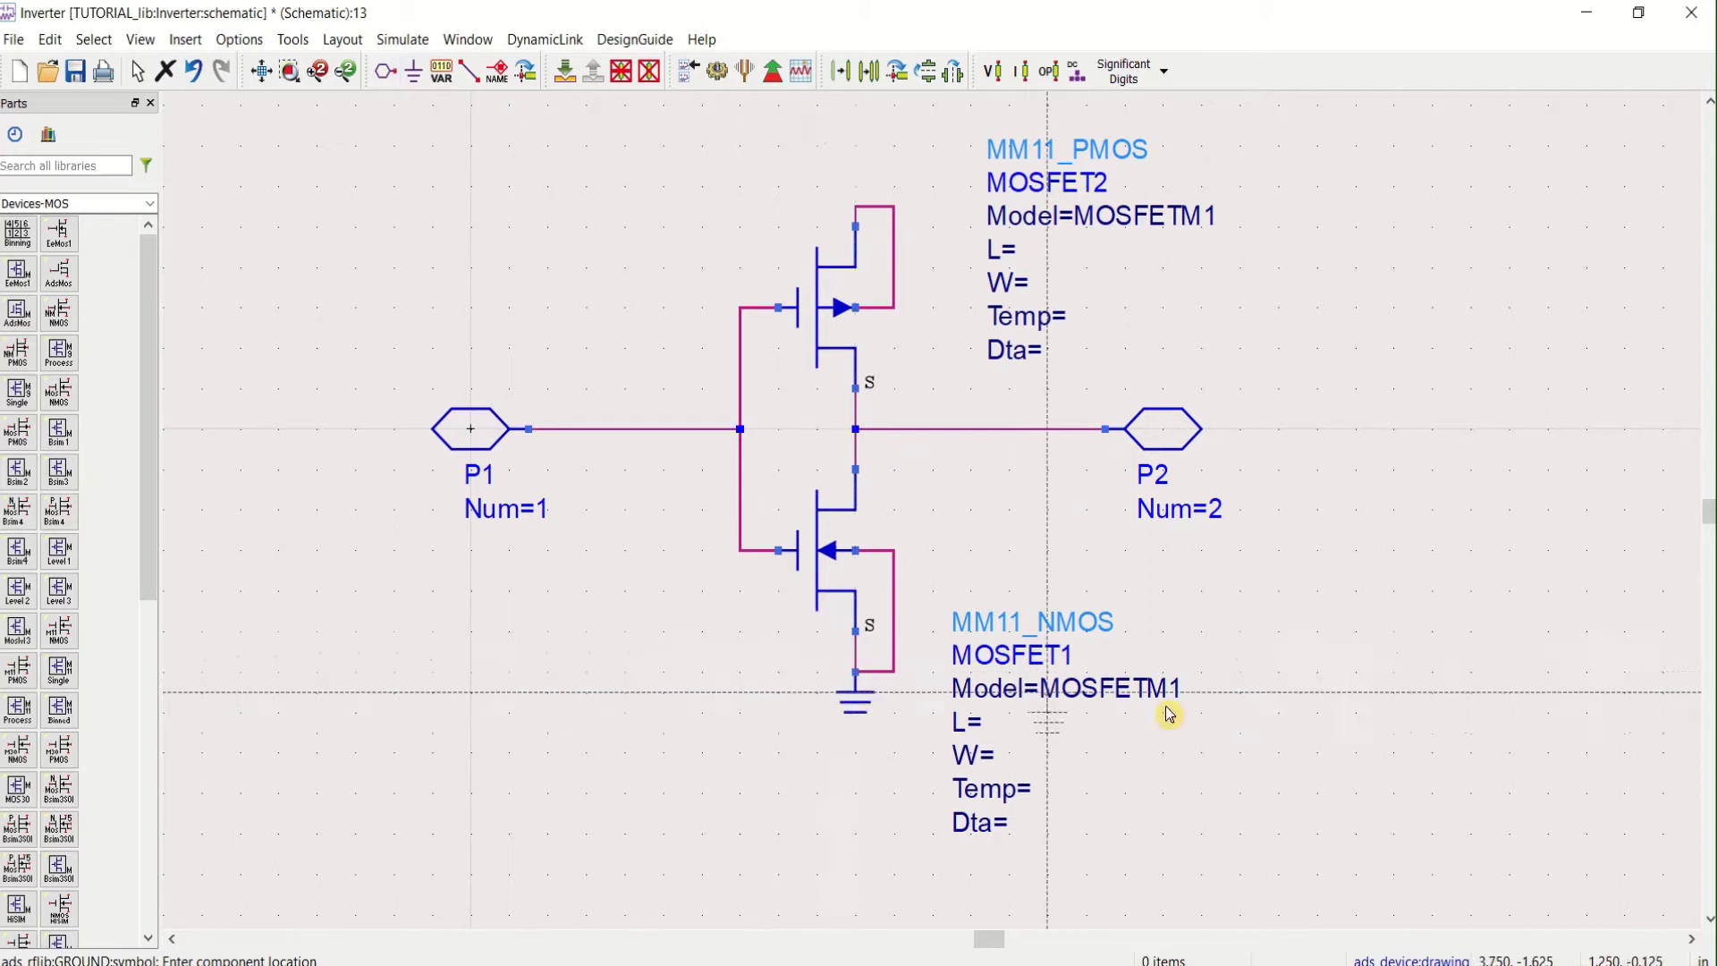
{"action": "key", "text": "Escape"}
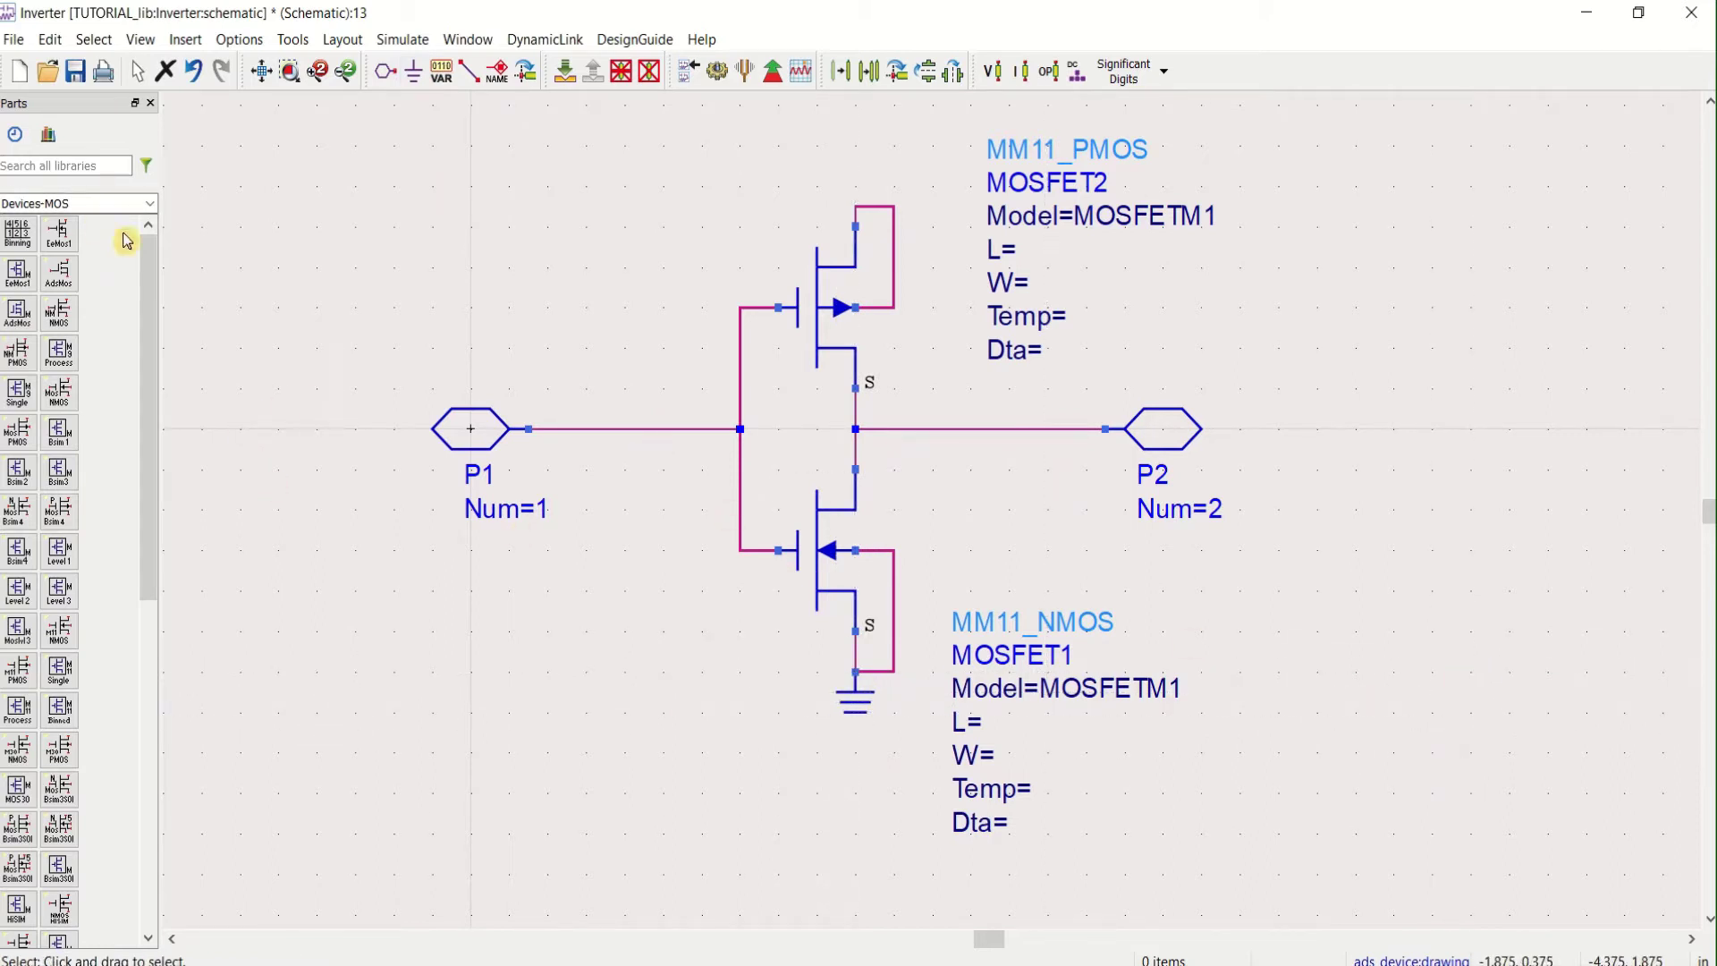
Place two V_DC sources from the Sources-Time Domain palette, one right of the PMOS annotations and one below the input wire
{"action": "left_click", "coordinate": [151, 206]}
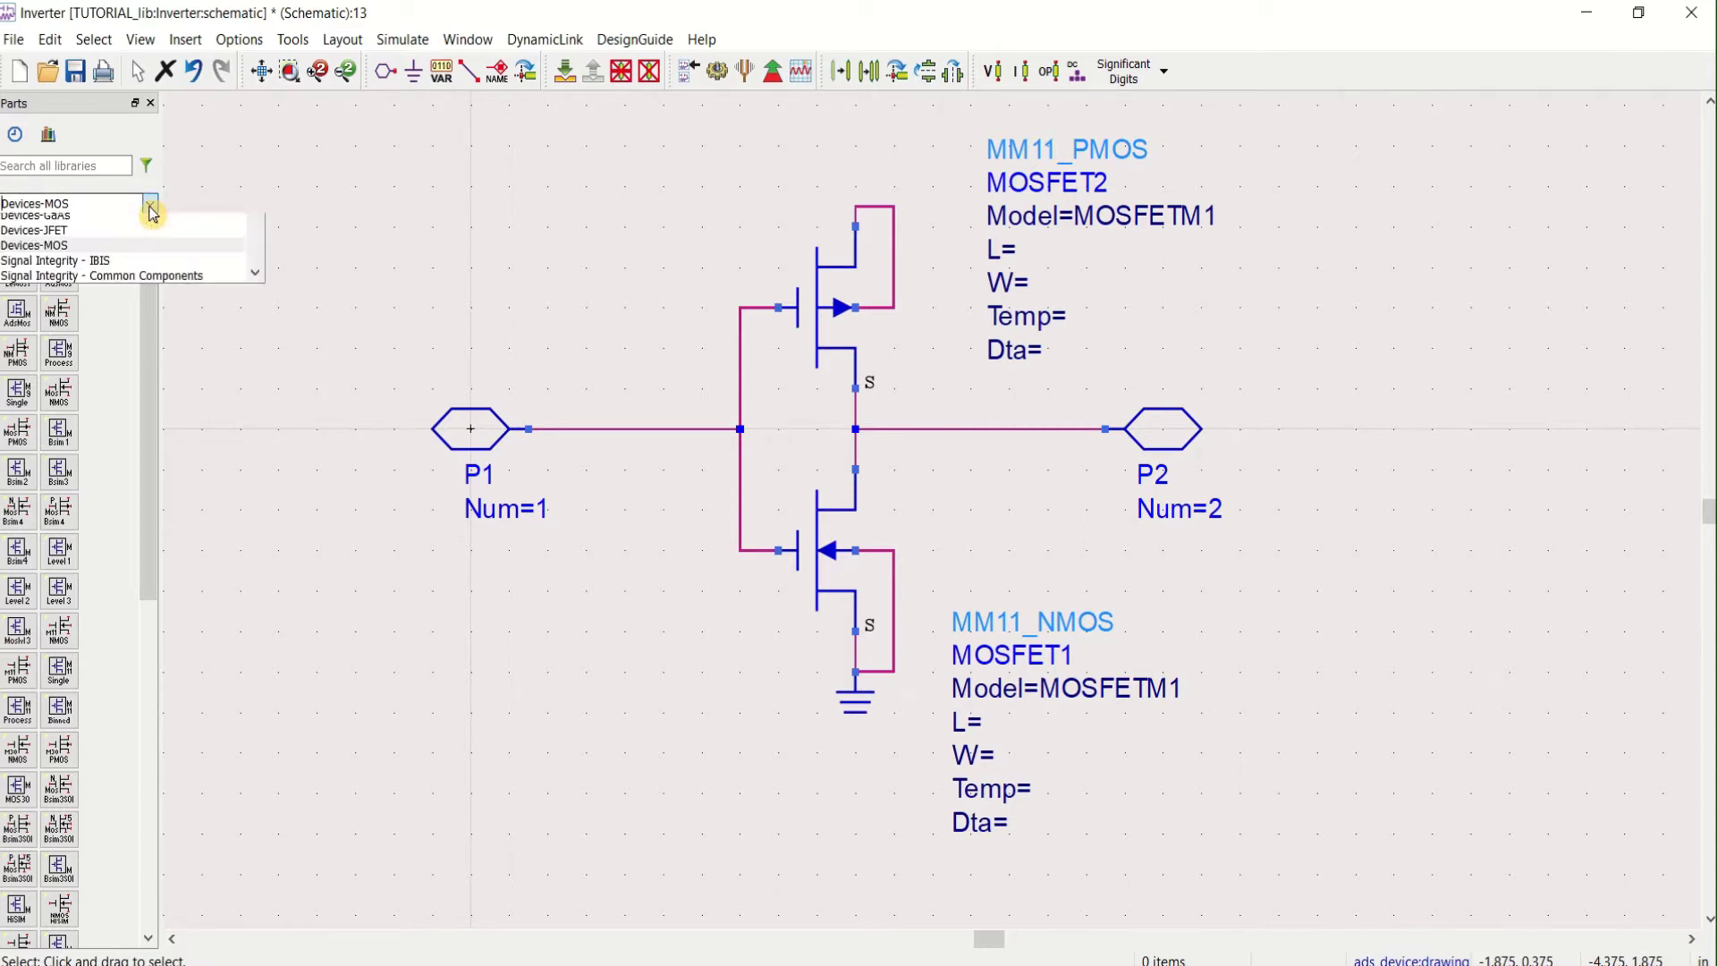
{"action": "scroll", "coordinate": [143, 344], "scroll_direction": "up", "scroll_amount": 10}
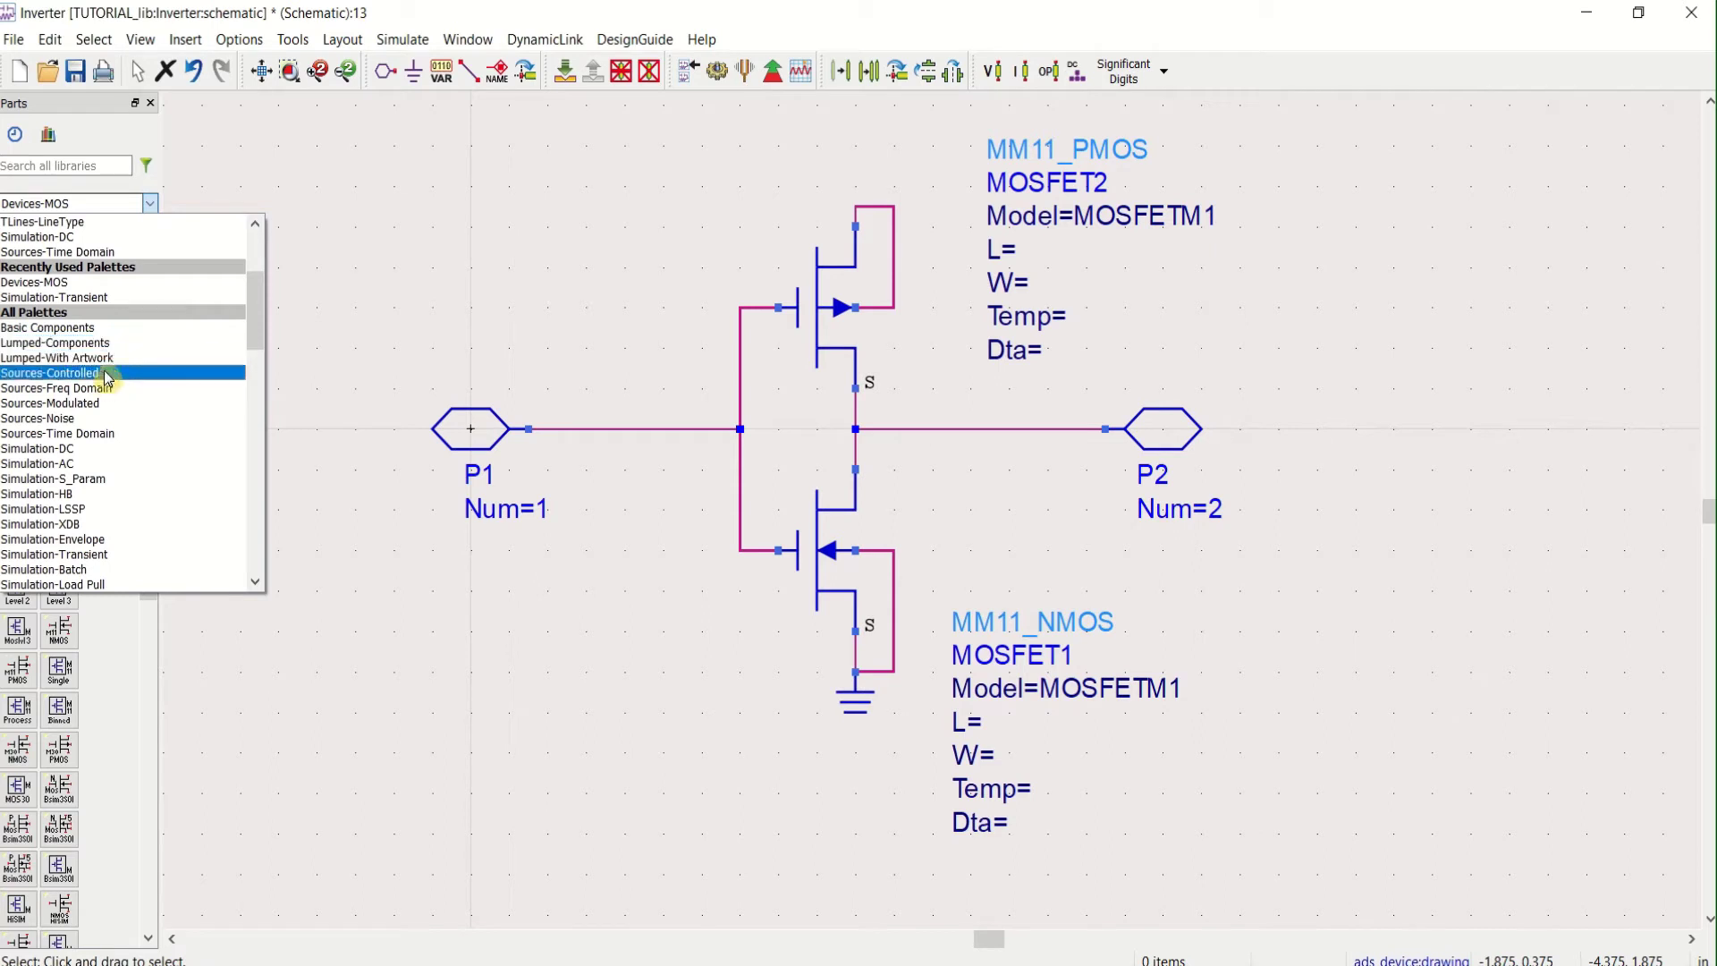
{"action": "left_click", "coordinate": [112, 437]}
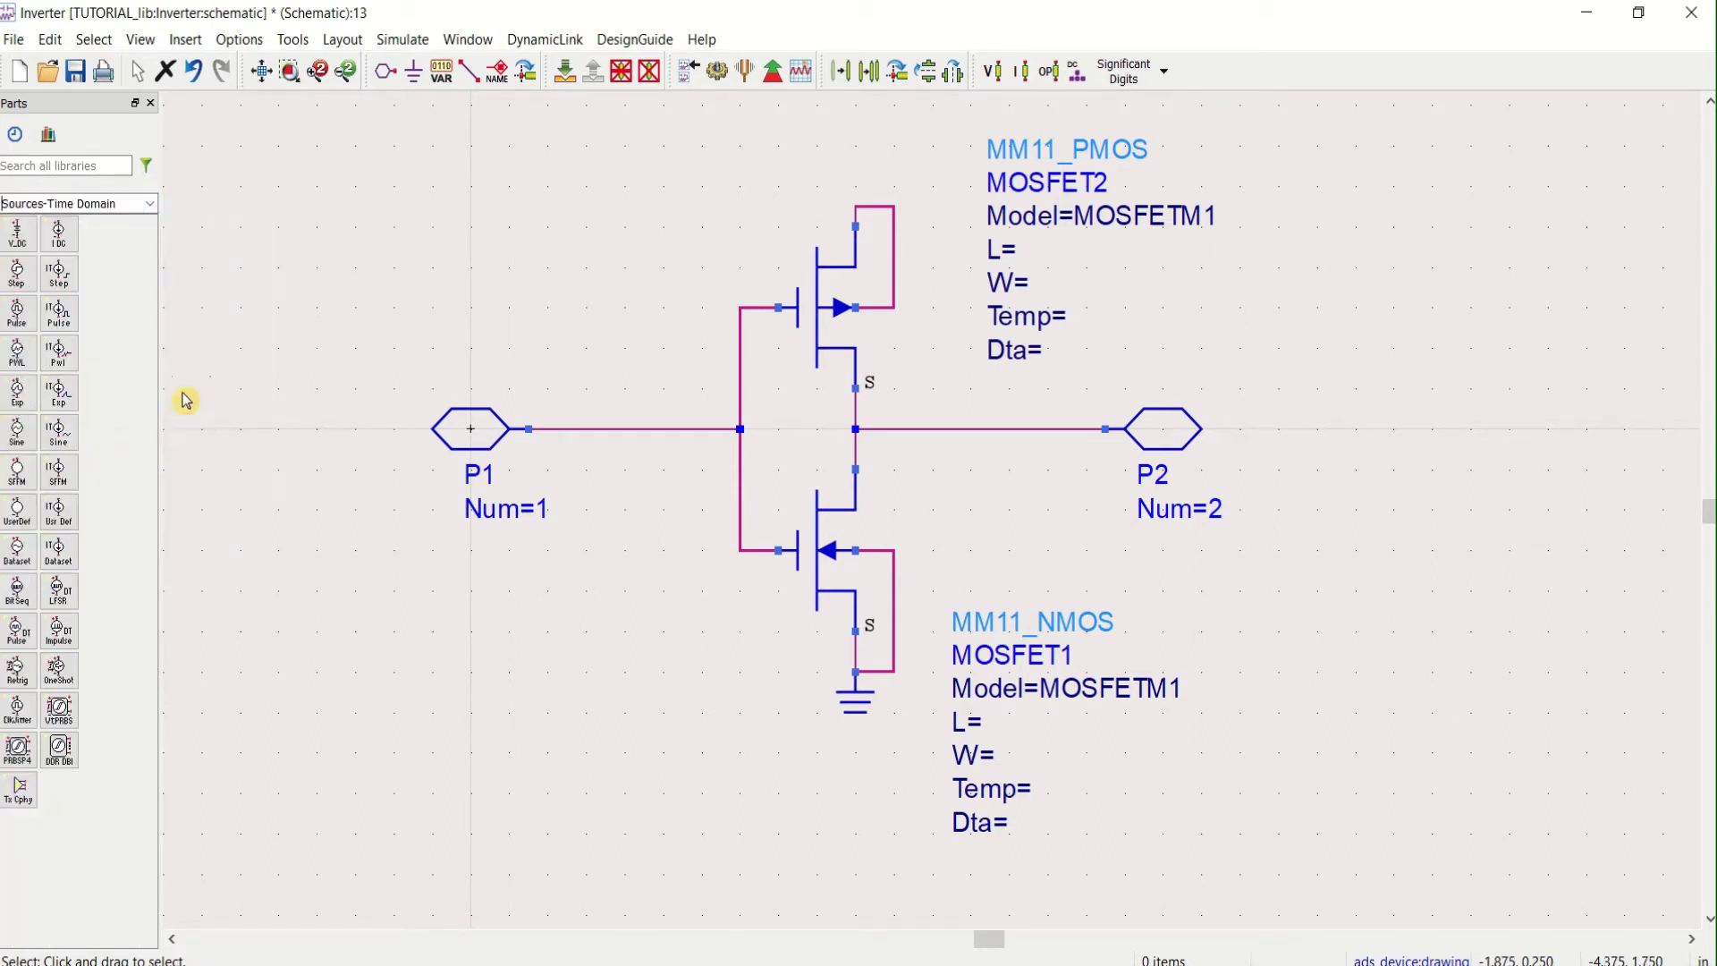
{"action": "left_click", "coordinate": [29, 249]}
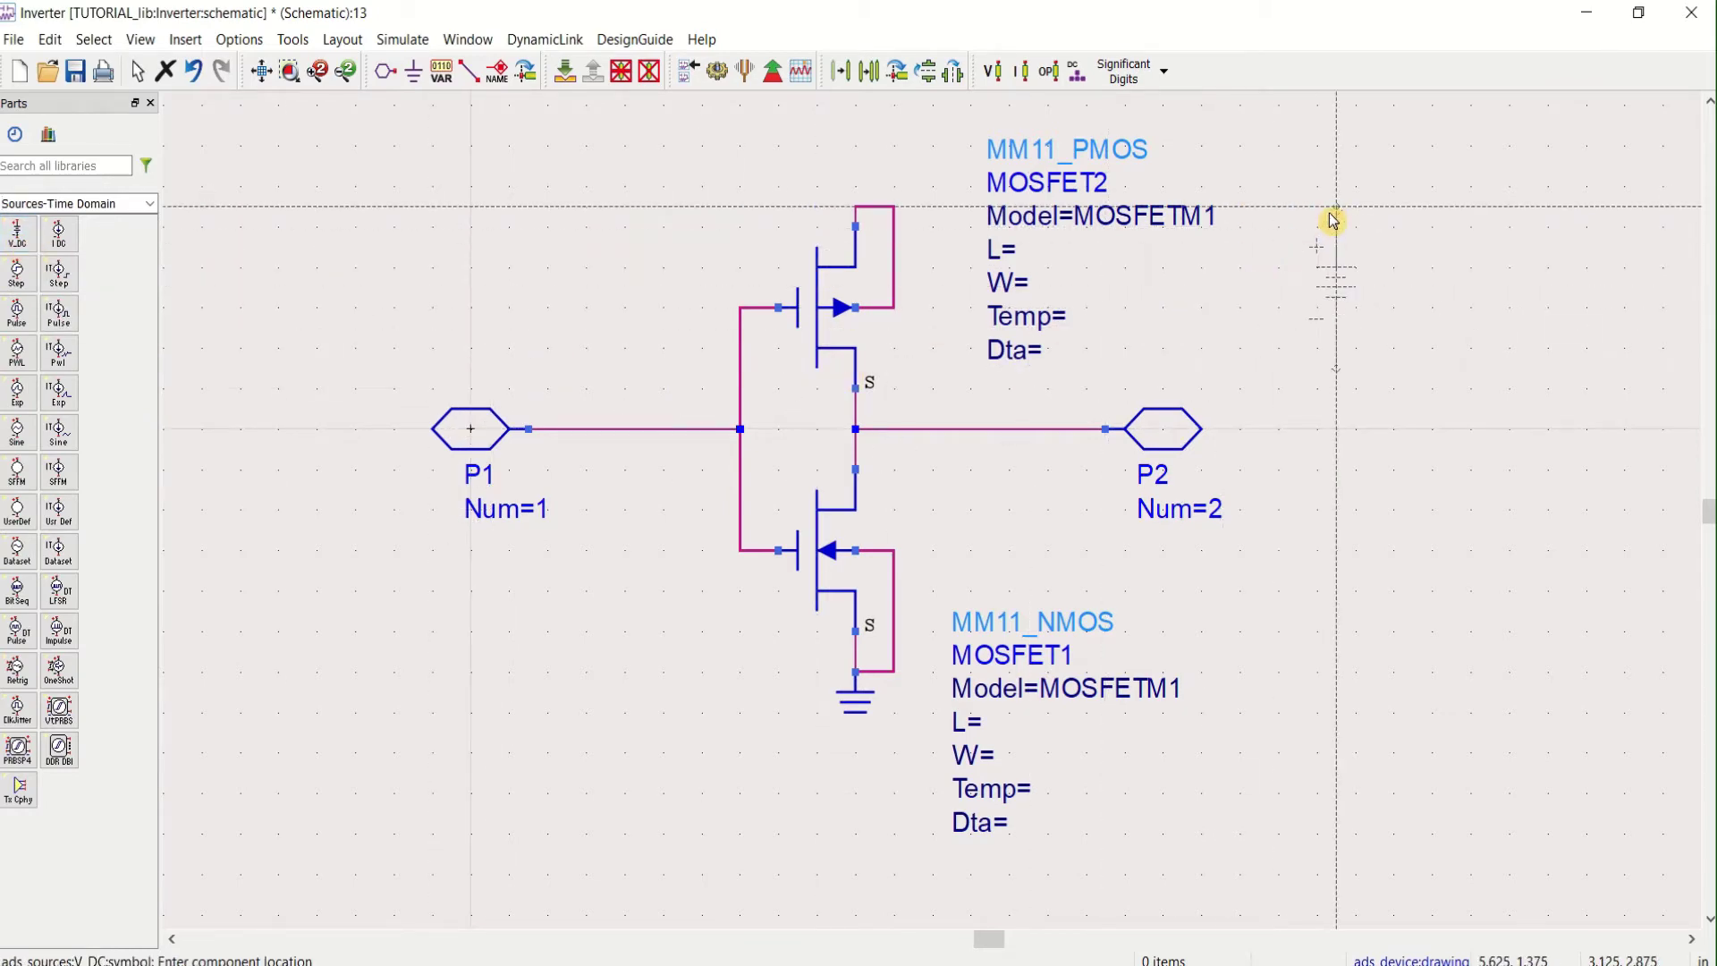
{"action": "left_click", "coordinate": [1324, 161]}
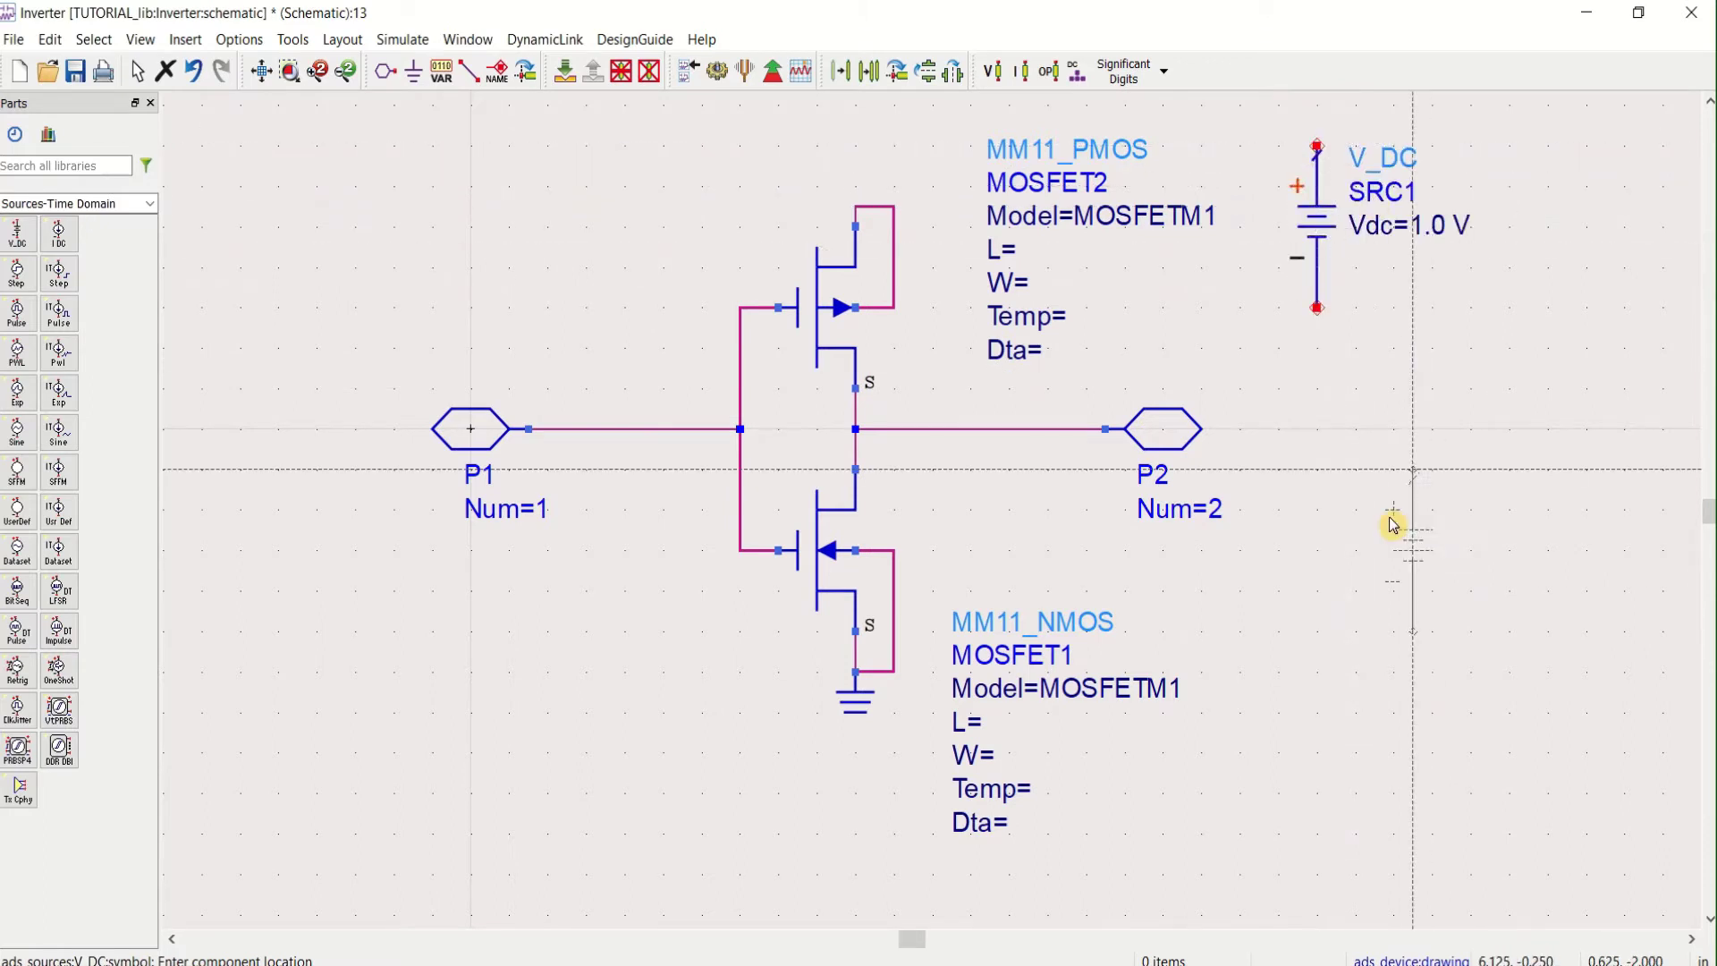
{"action": "left_click", "coordinate": [572, 541]}
{"action": "key", "text": "Escape"}
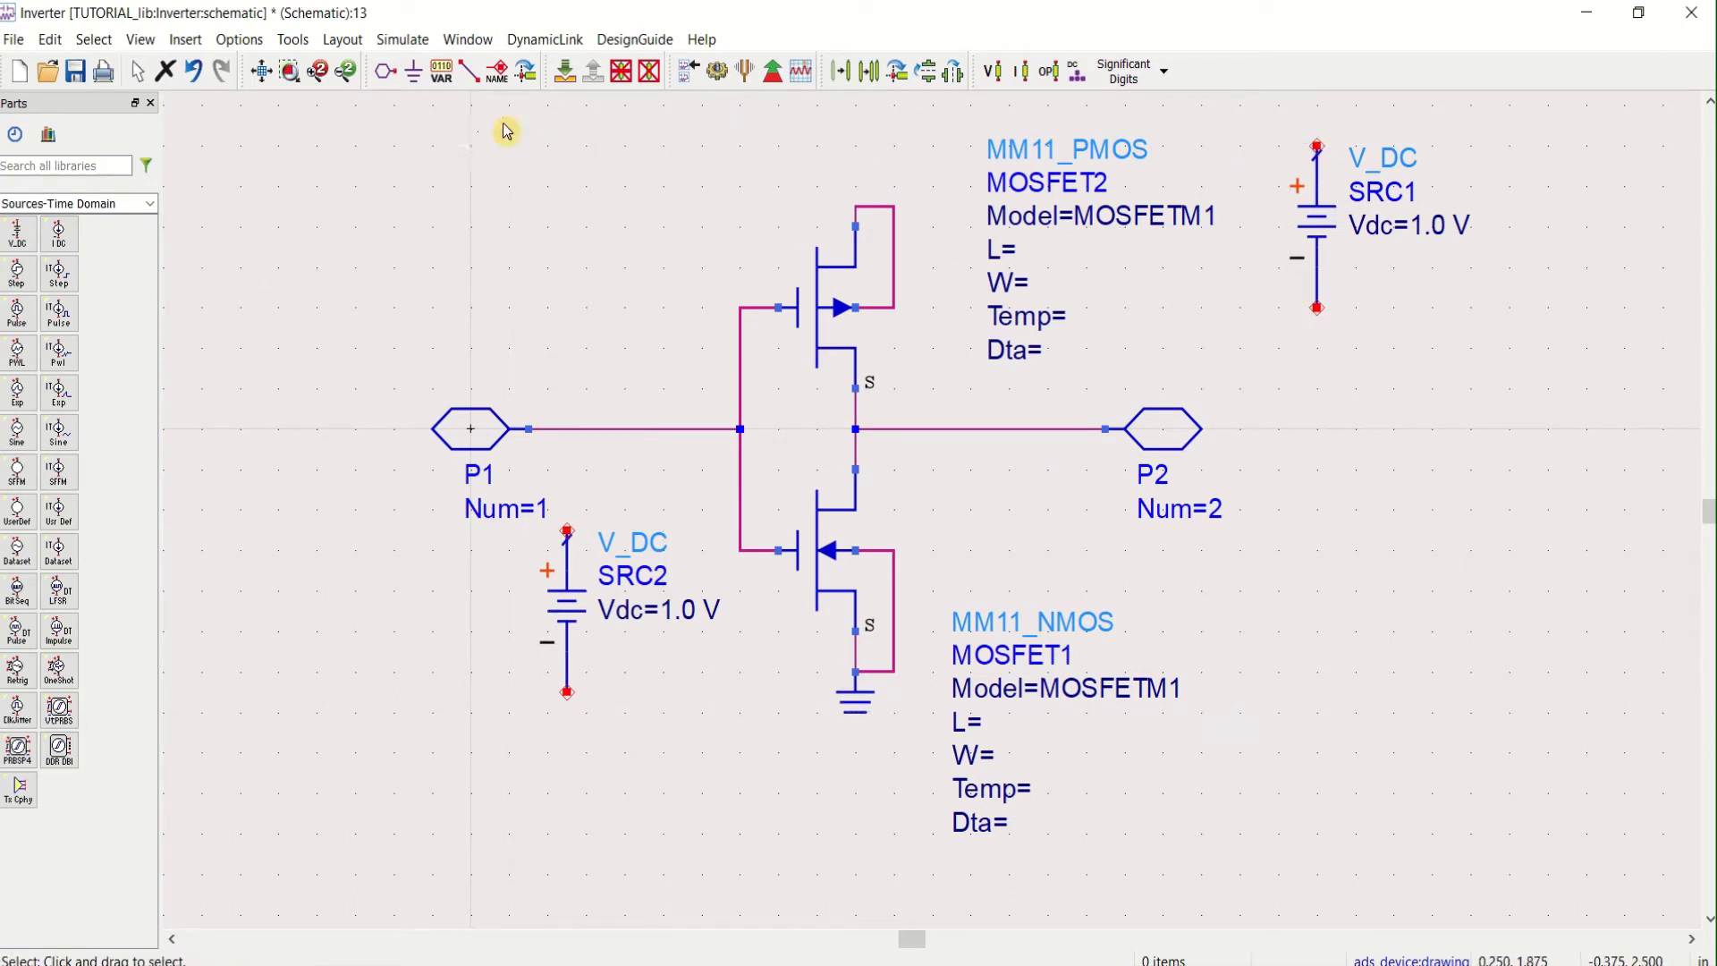
Attach ground symbols to the negative terminals of both V_DC sources
{"action": "left_click", "coordinate": [416, 77]}
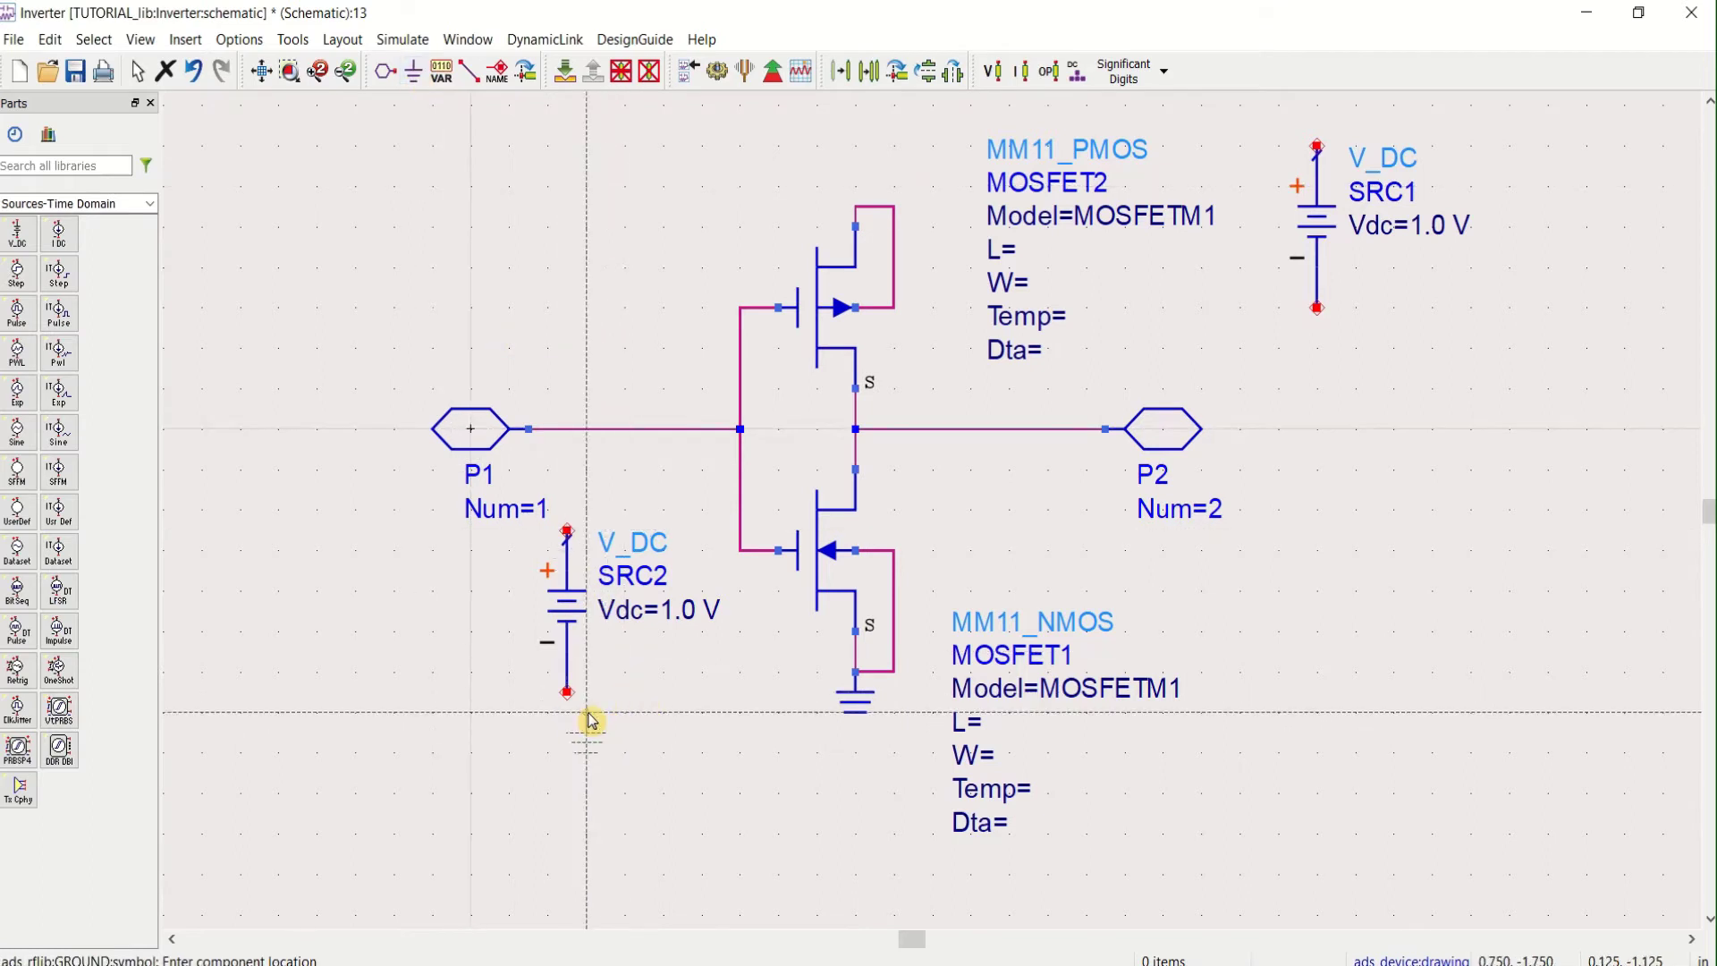
{"action": "left_click", "coordinate": [566, 694]}
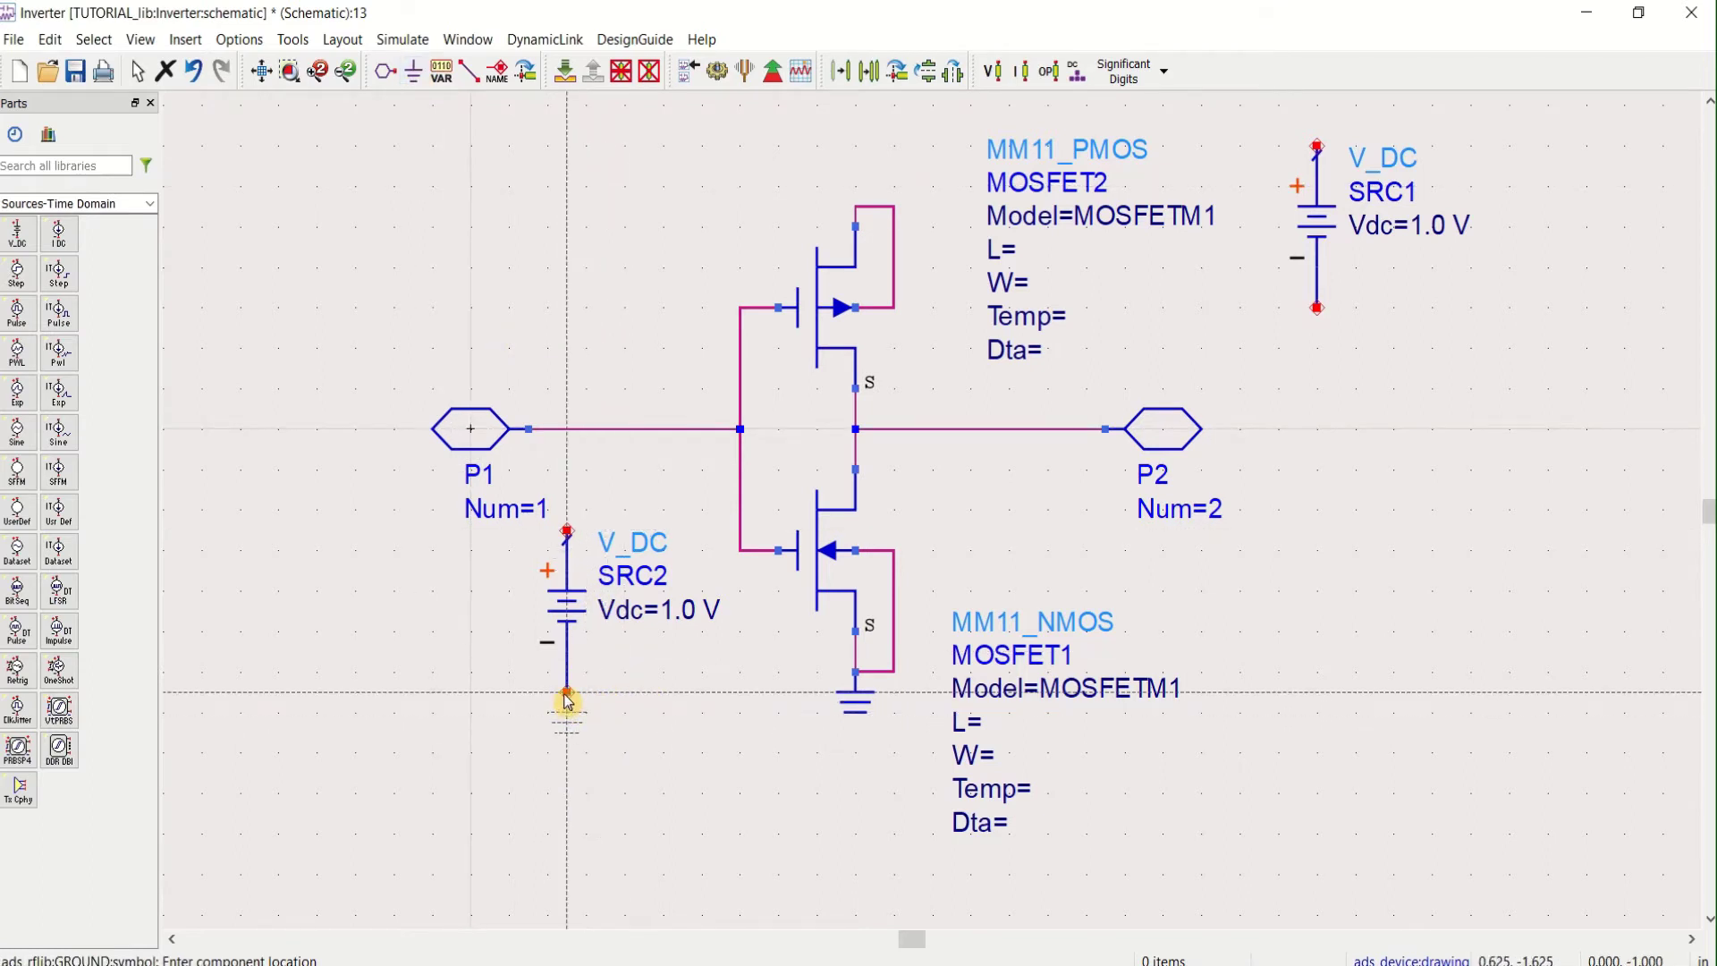
{"action": "left_click", "coordinate": [1315, 315]}
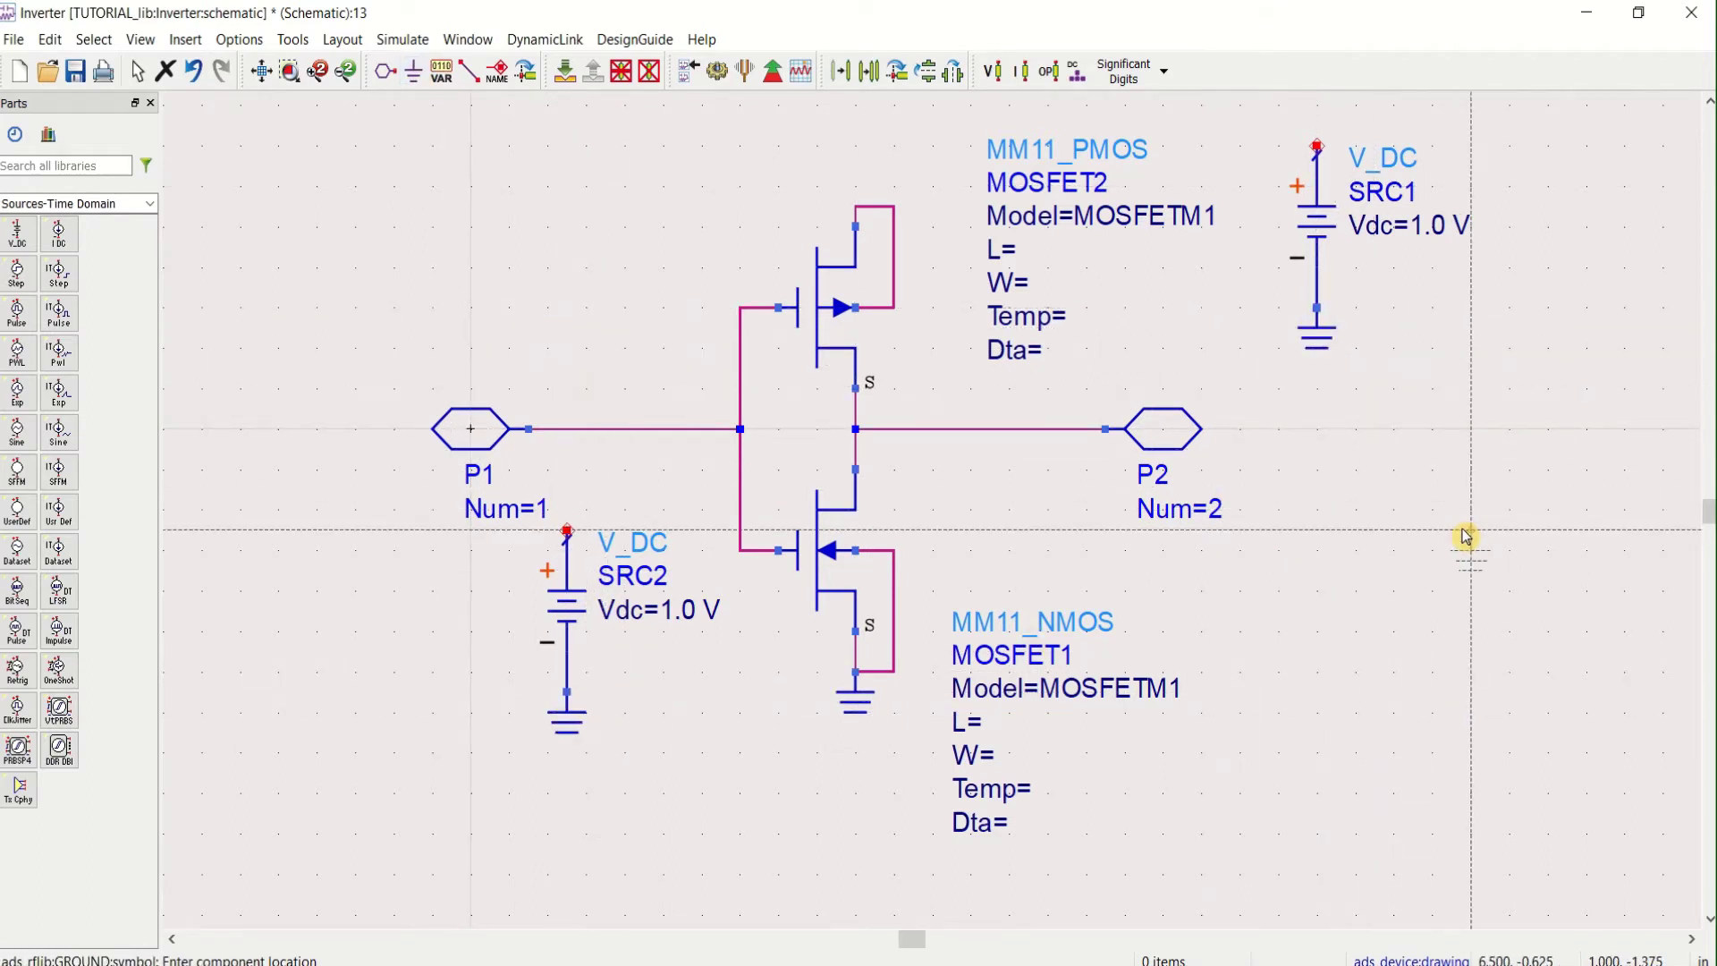
{"action": "key", "text": "Escape"}
Label the positive terminal of the right-hand V_DC source and the PMOS's upper wire with the net name vdd
{"action": "scroll", "coordinate": [1395, 536], "scroll_direction": "down", "scroll_amount": 1}
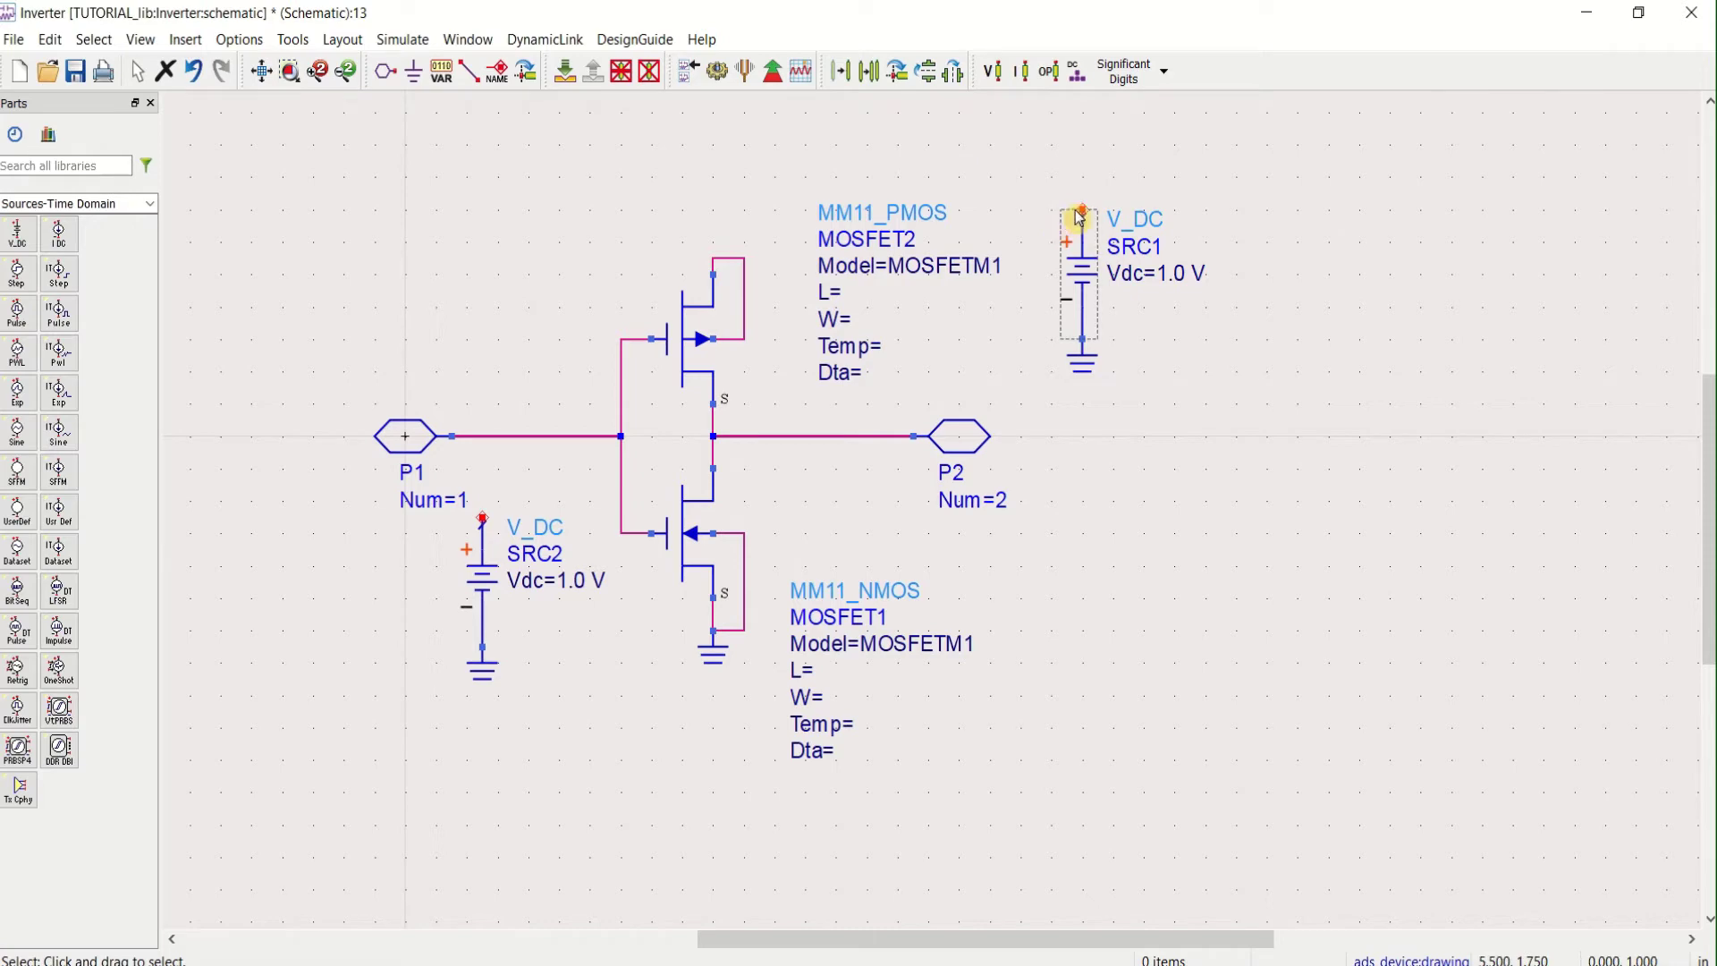
{"action": "left_click", "coordinate": [497, 75]}
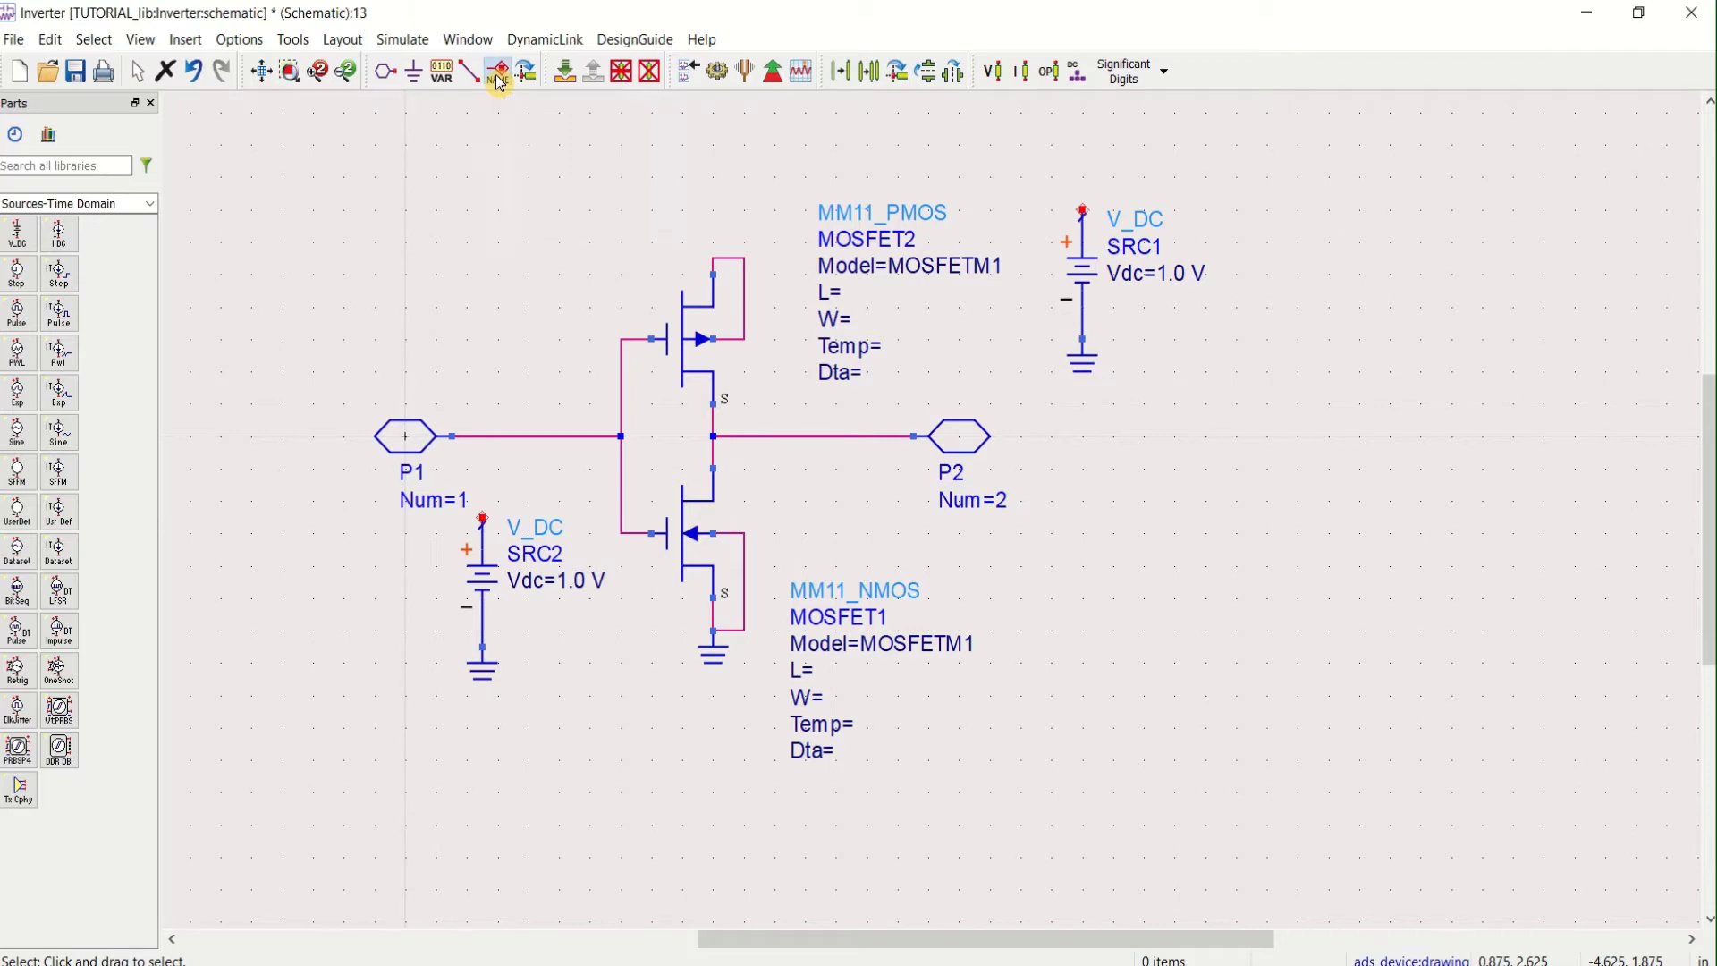
{"action": "left_click", "coordinate": [1083, 211]}
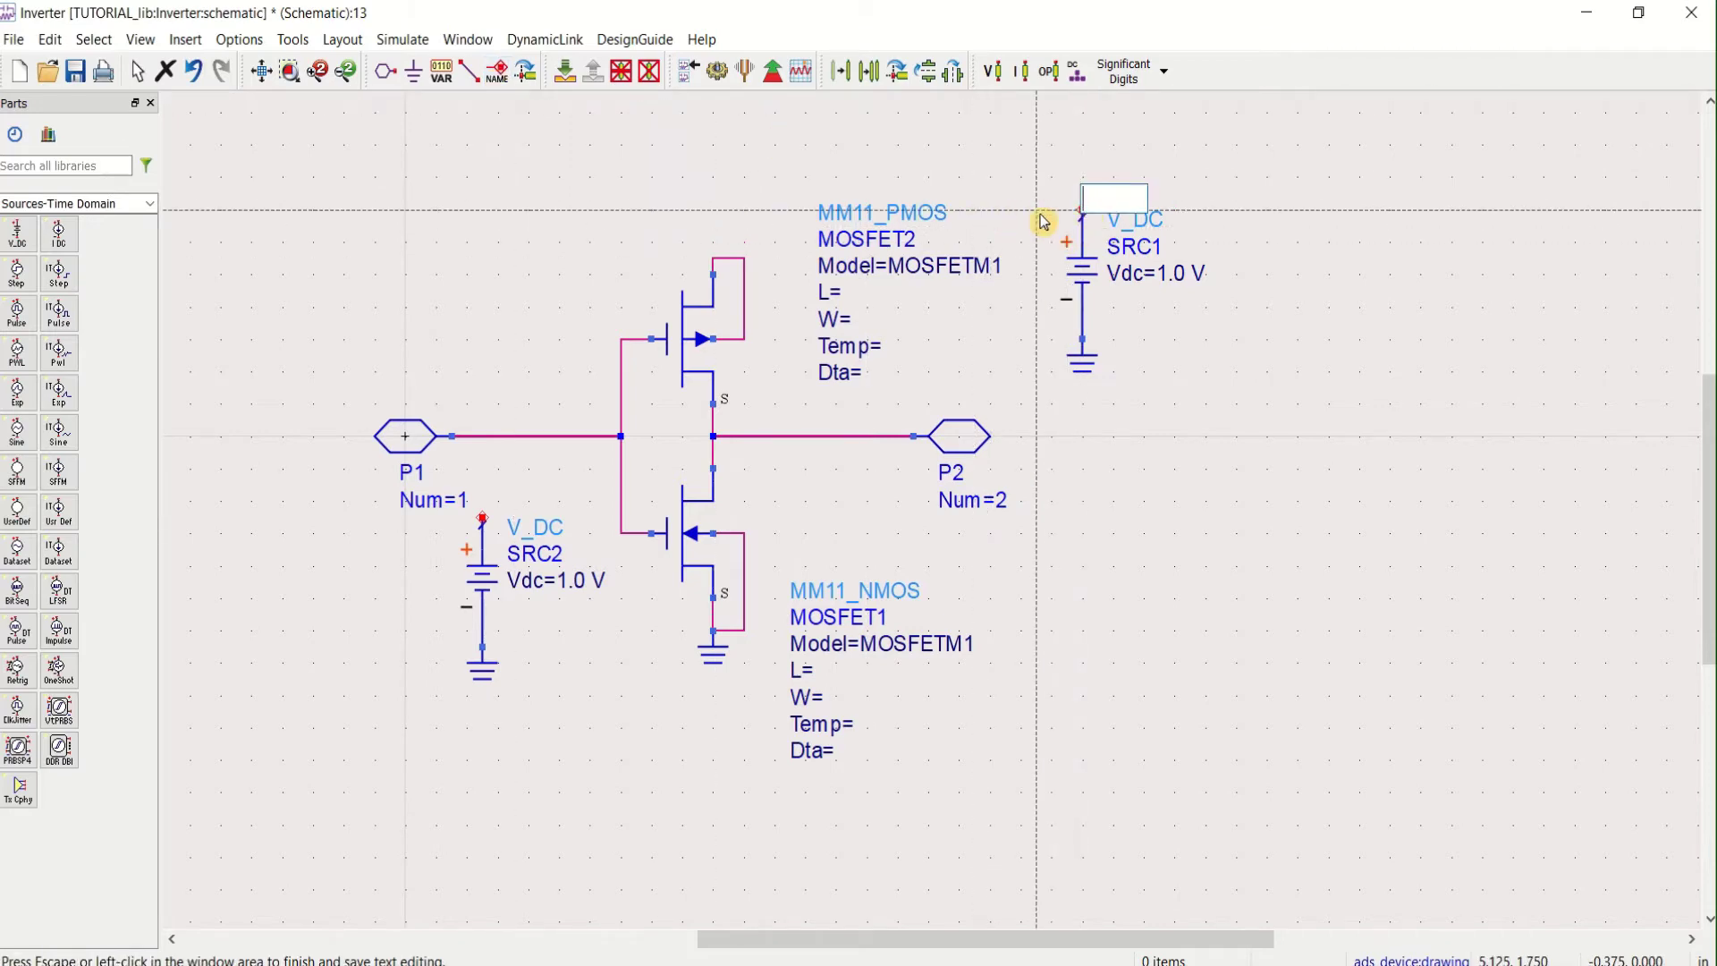
{"action": "type", "text": "V"}
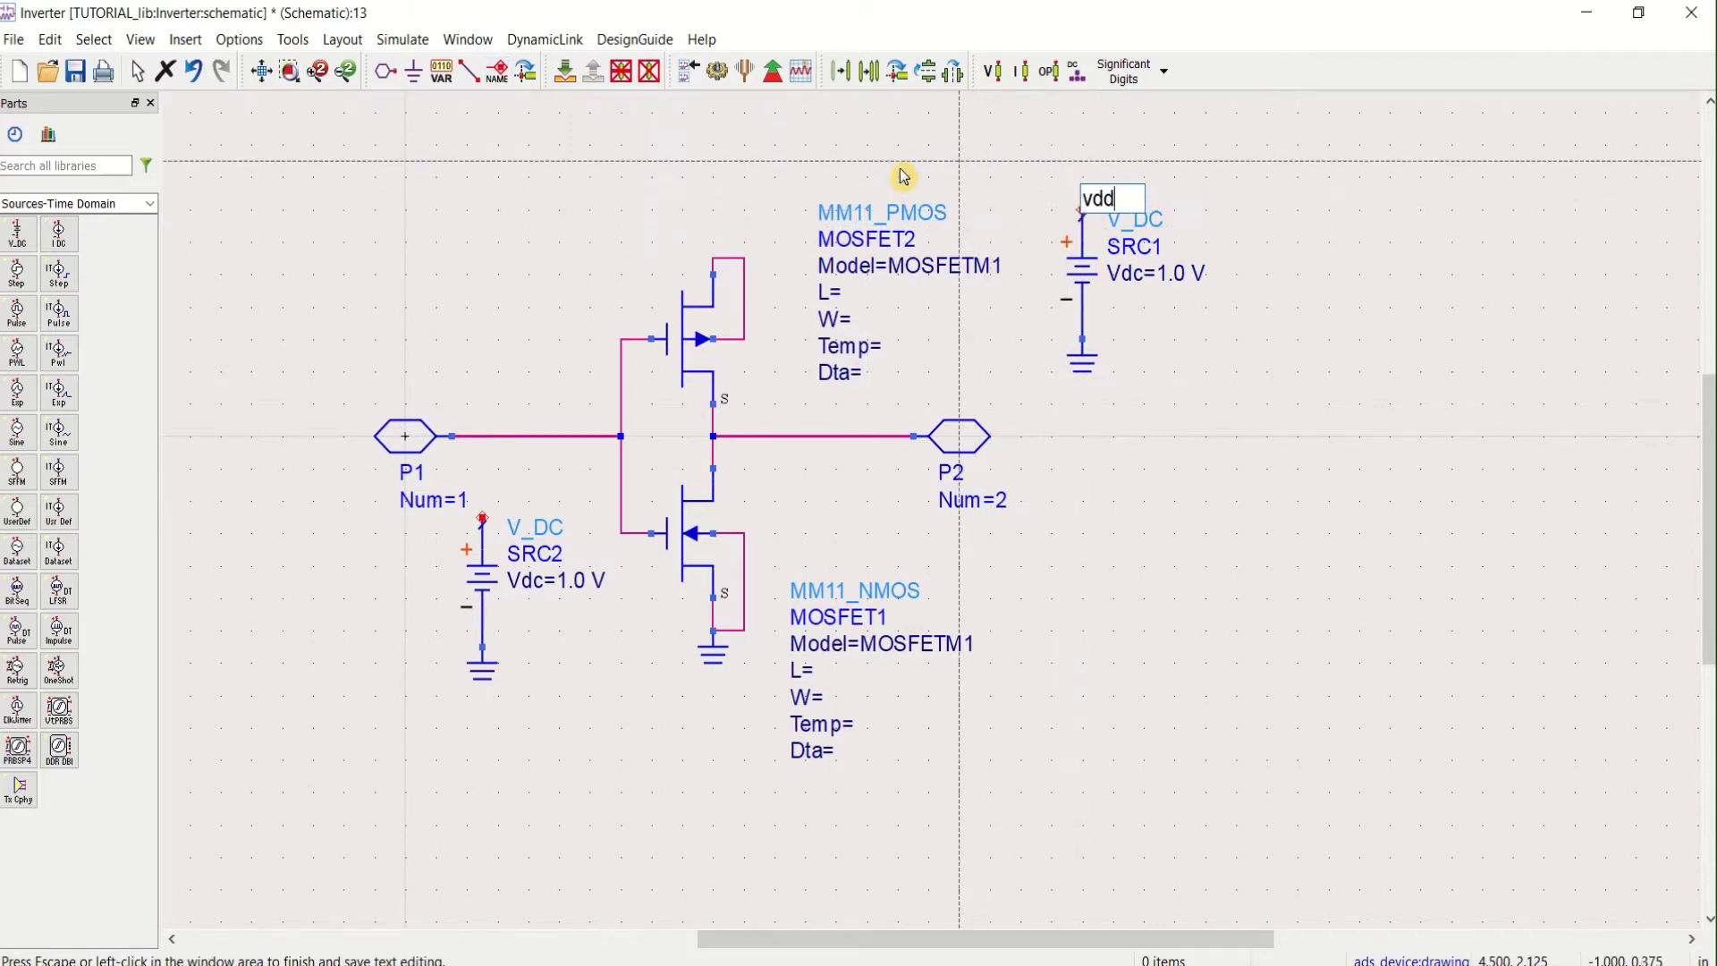
{"action": "left_click", "coordinate": [726, 275]}
{"action": "left_click", "coordinate": [726, 274]}
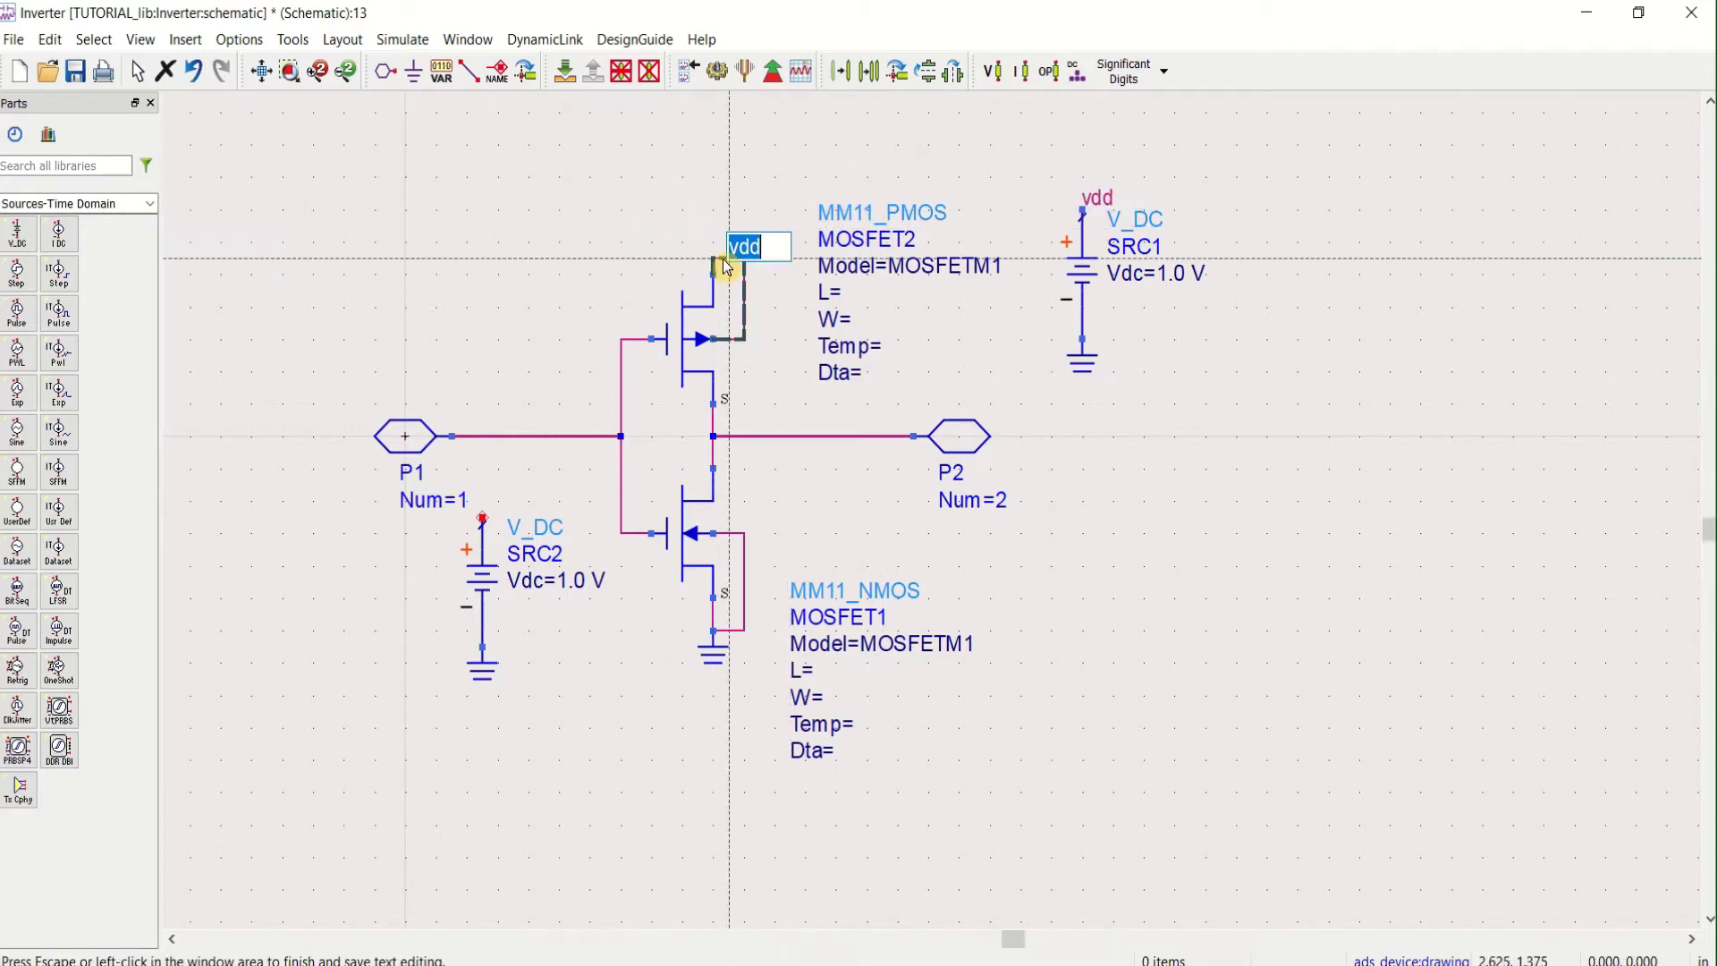
{"action": "left_click", "coordinate": [802, 181]}
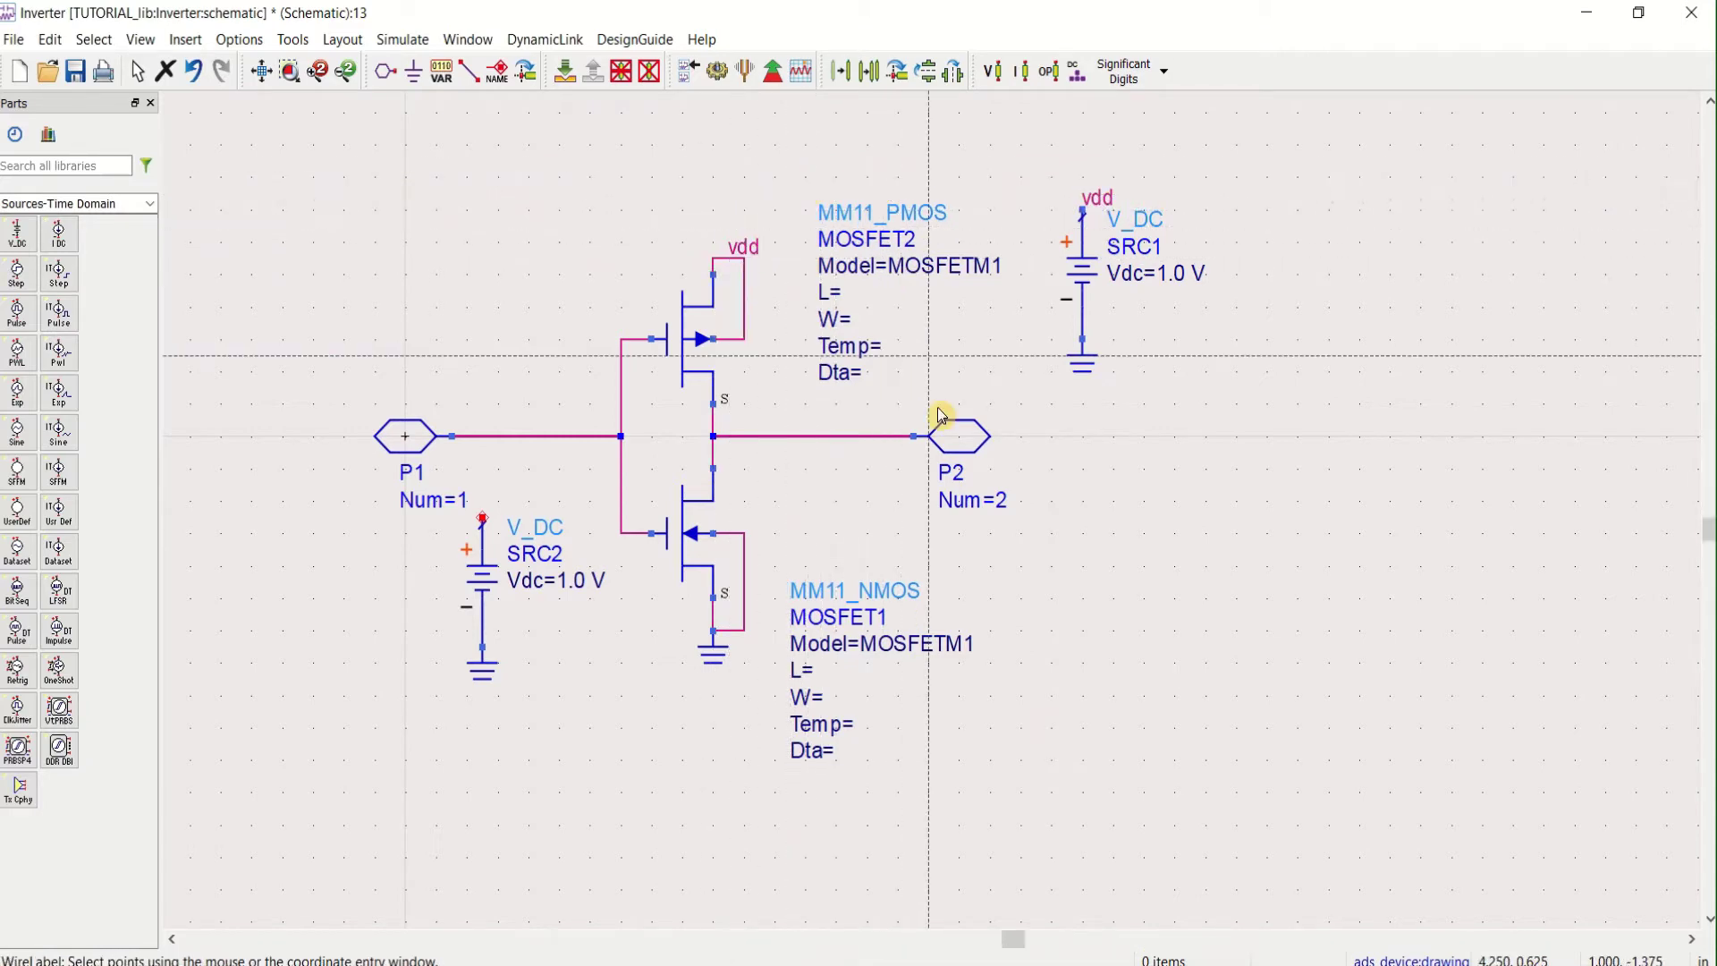
Label the input wire vin and the output wire vout
{"action": "left_click", "coordinate": [541, 440]}
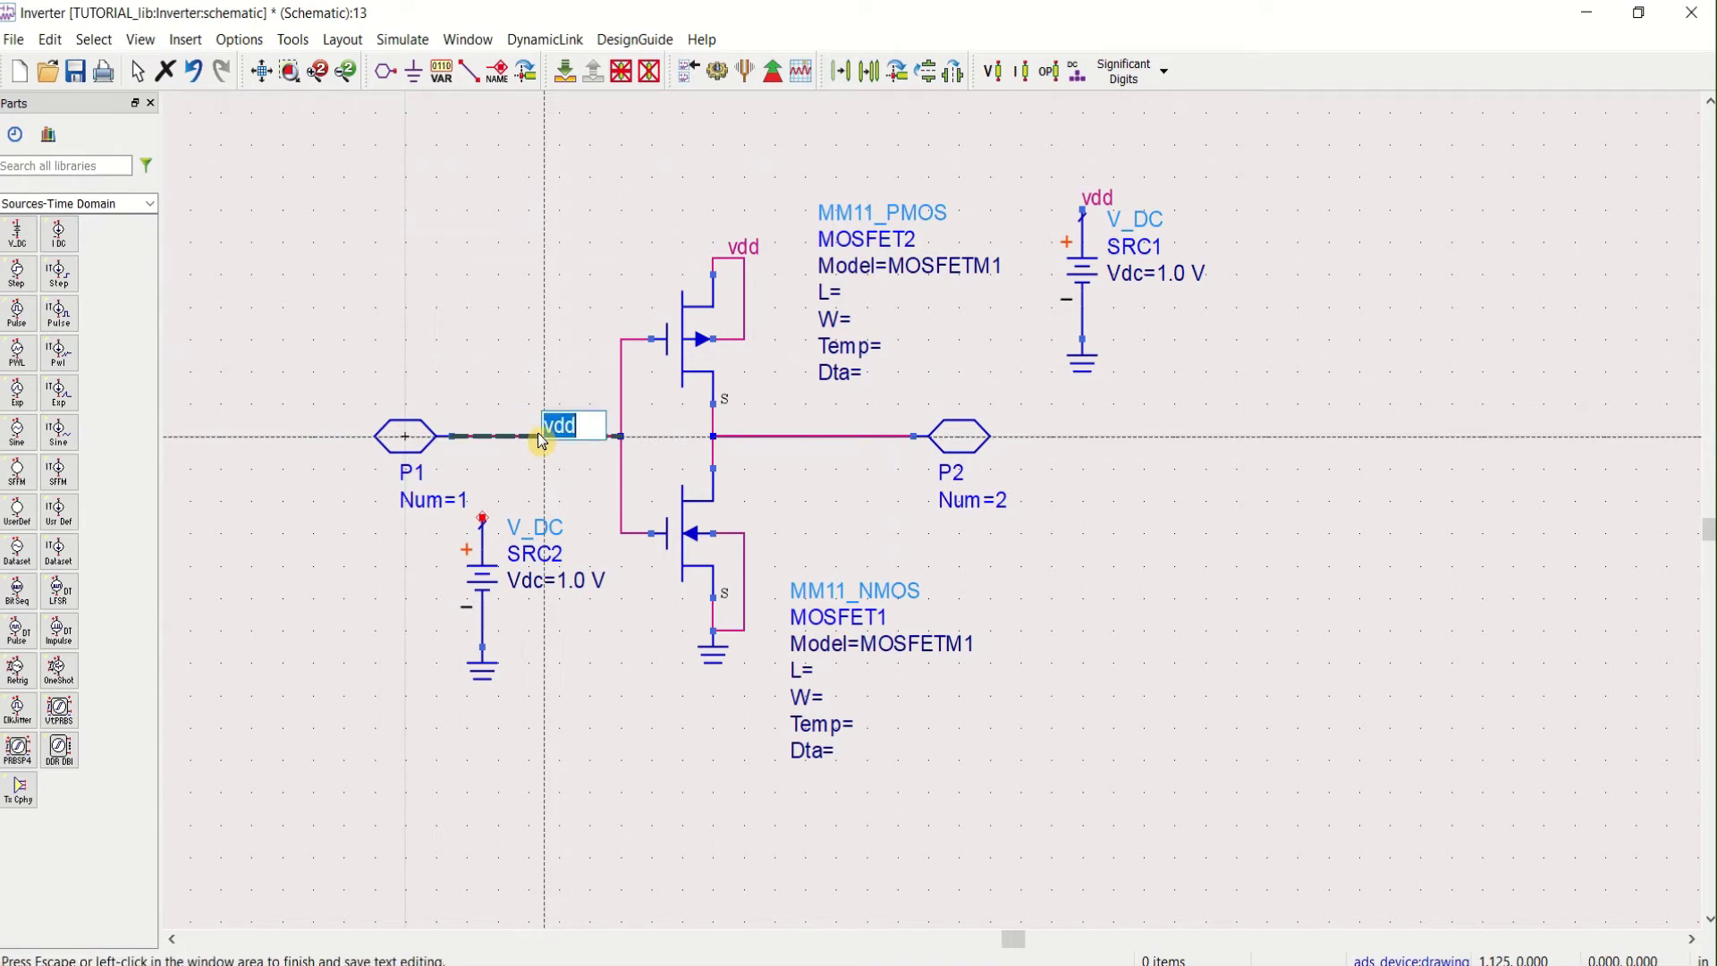
{"action": "type", "text": "V"}
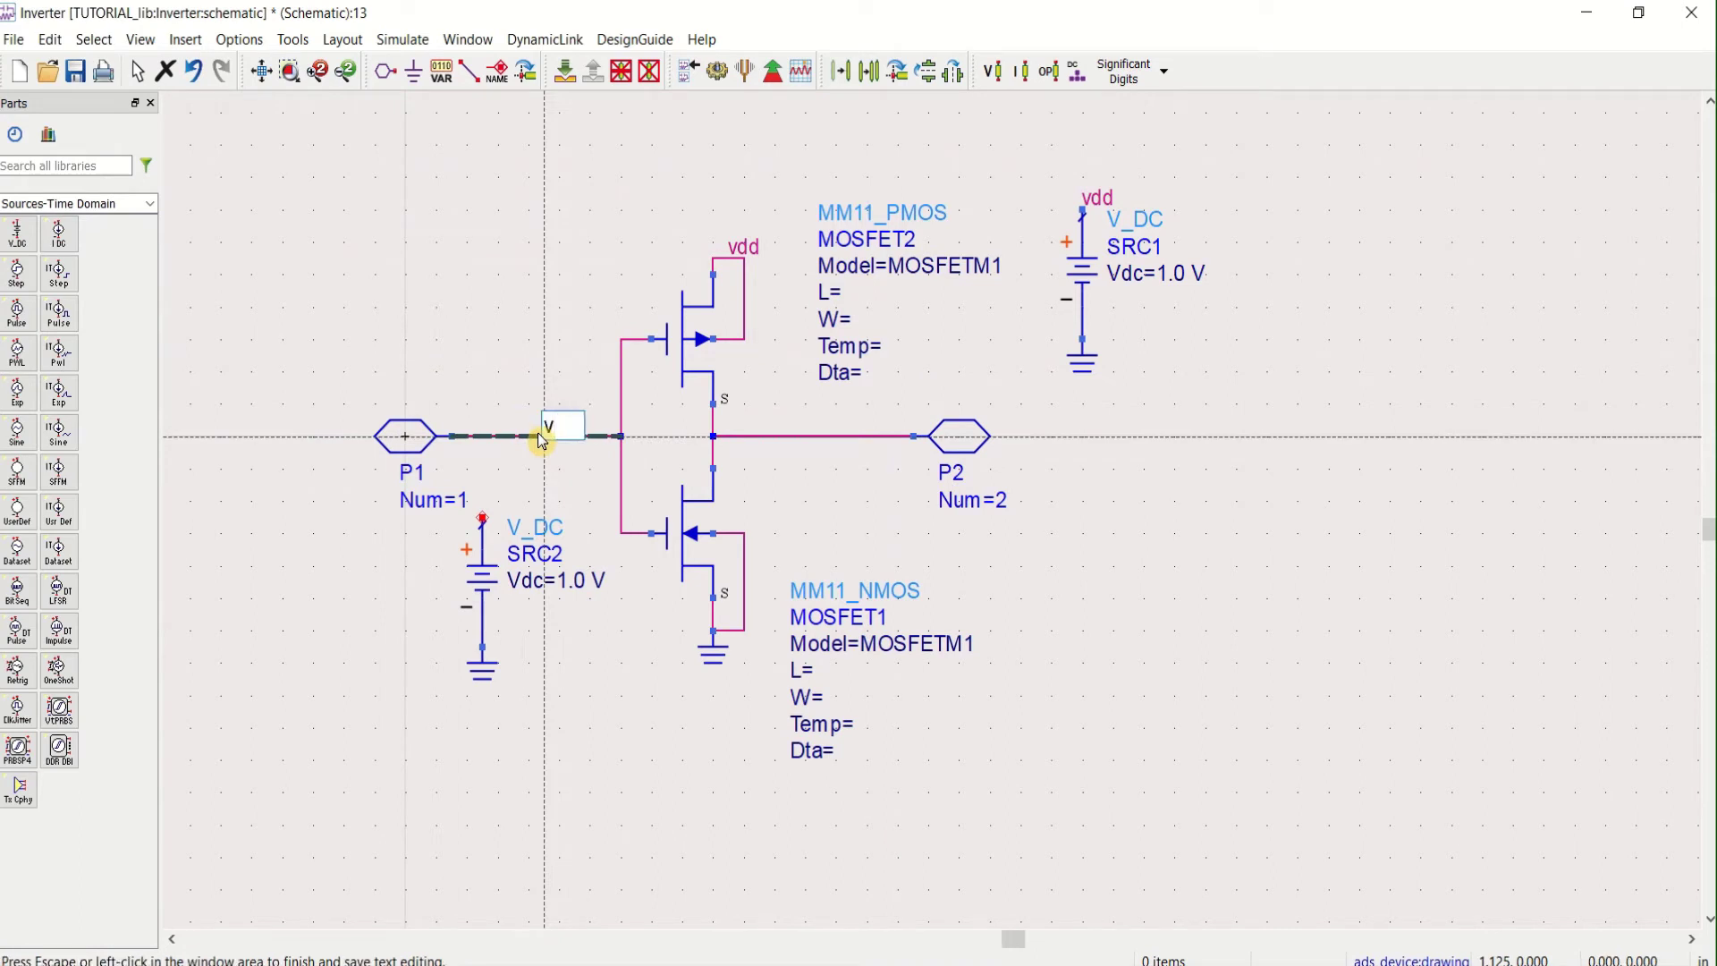
{"action": "type", "text": "in"}
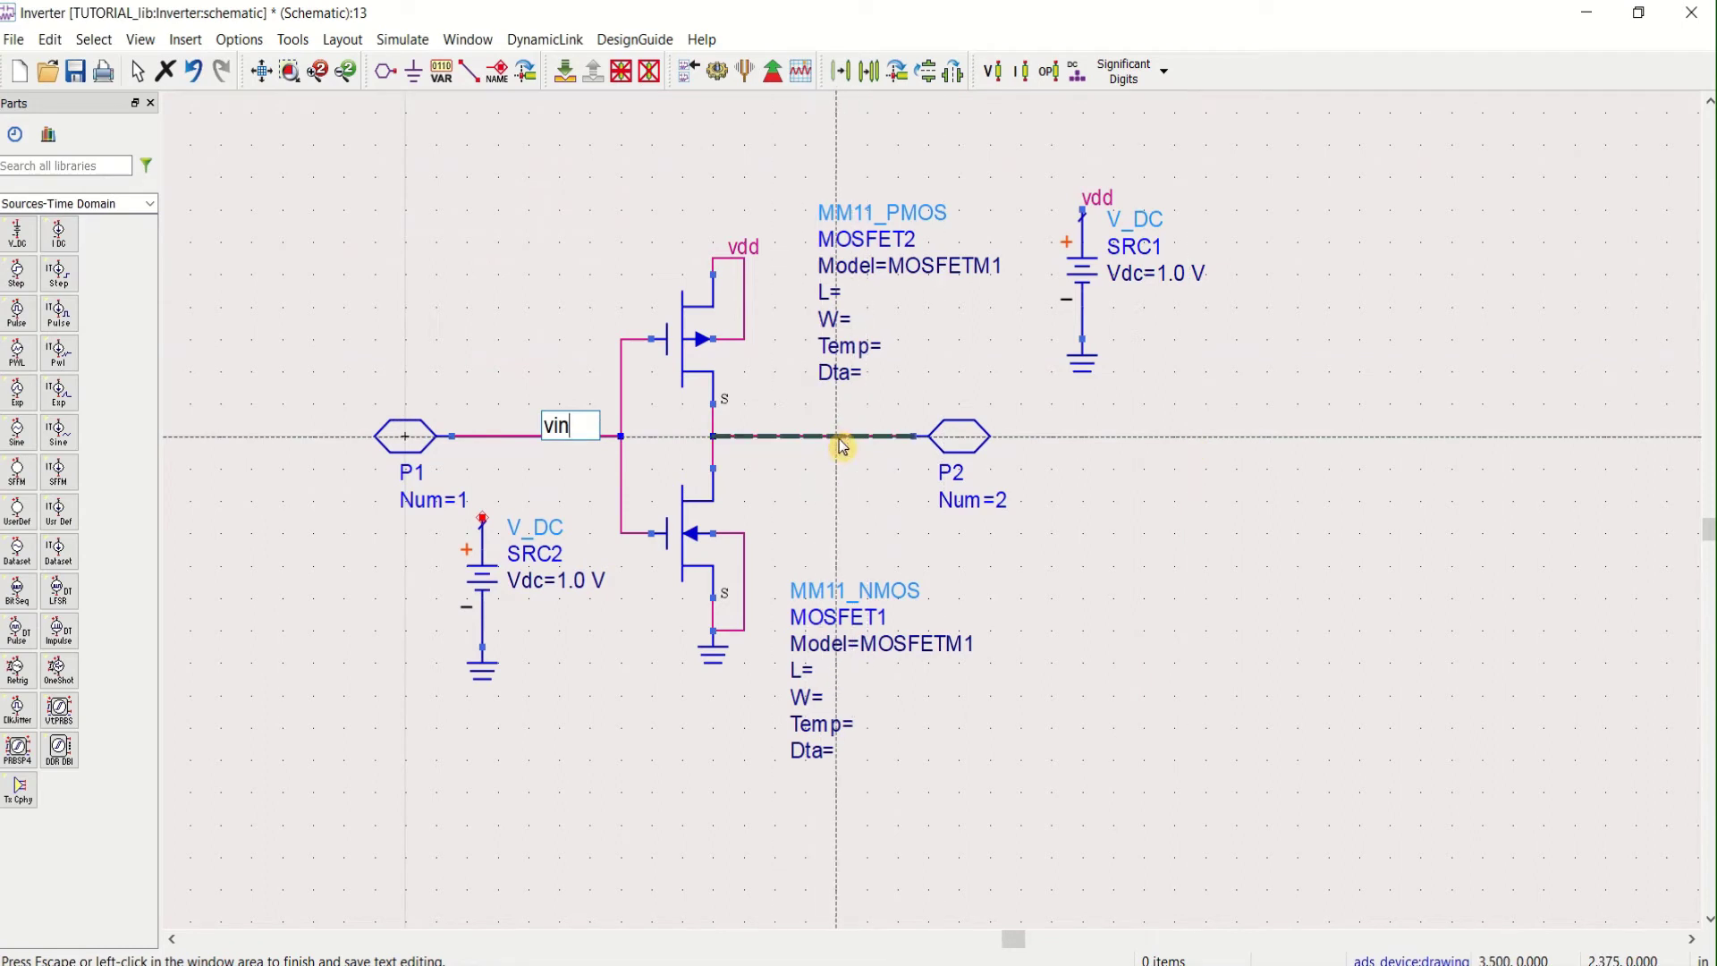
{"action": "left_click", "coordinate": [875, 454]}
{"action": "left_click", "coordinate": [847, 444]}
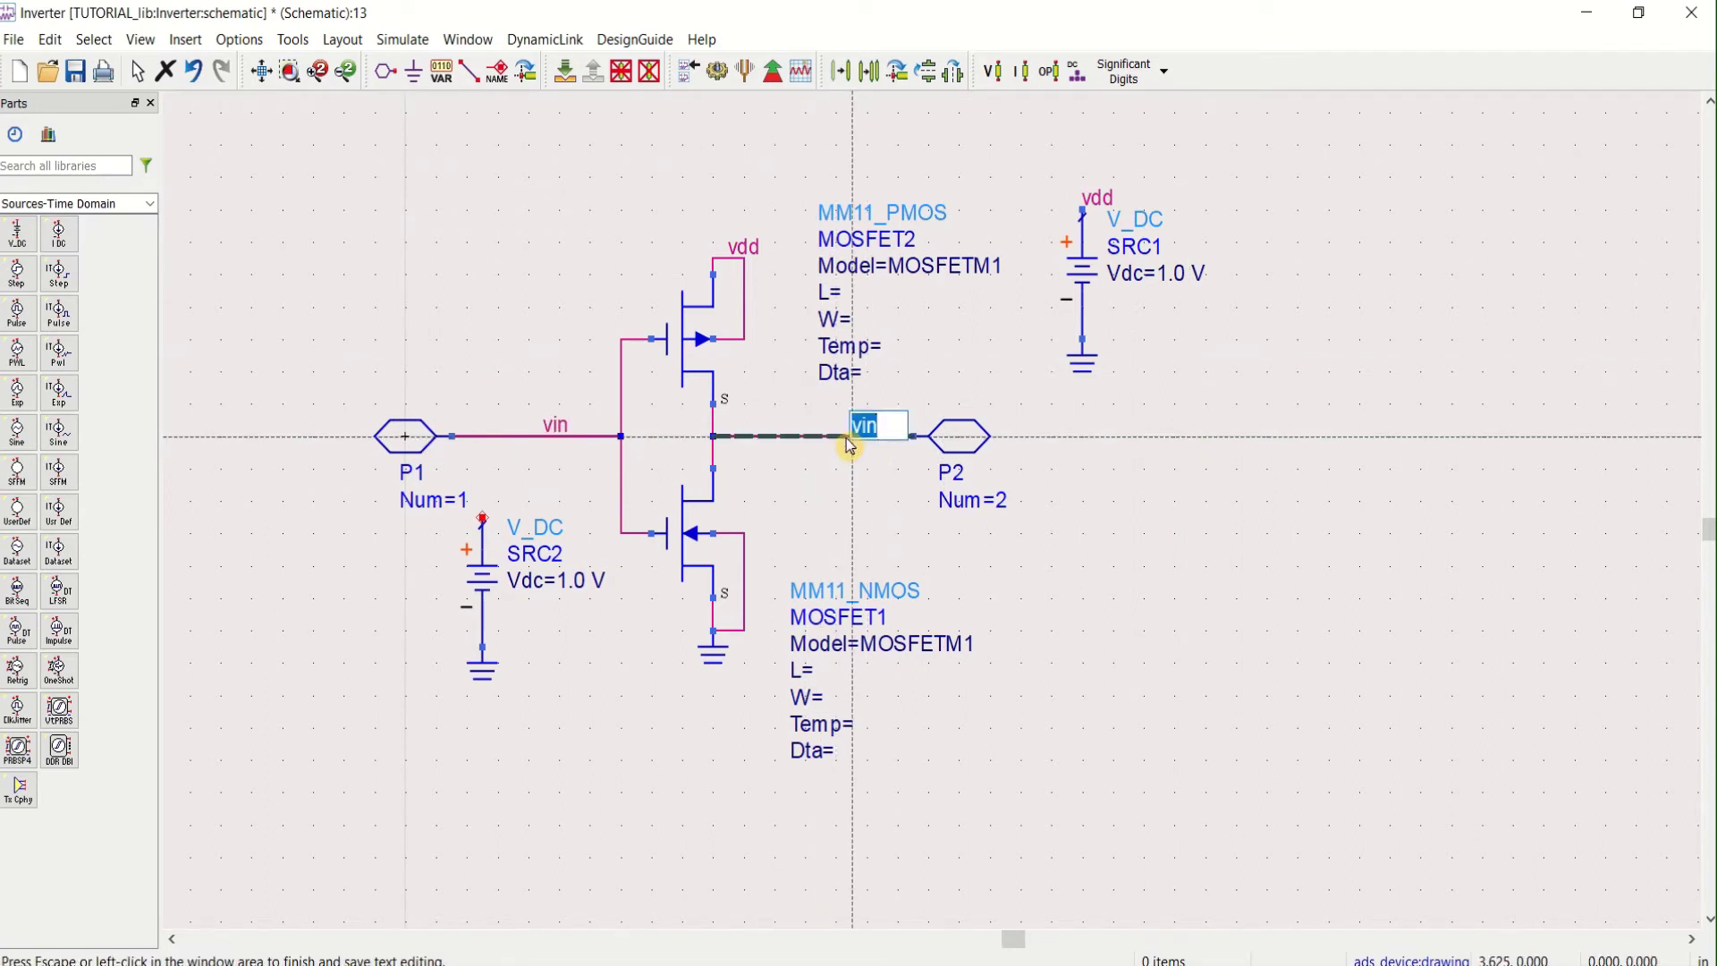
{"action": "type", "text": "vout"}
{"action": "left_click", "coordinate": [1241, 547]}
{"action": "key", "text": "Escape"}
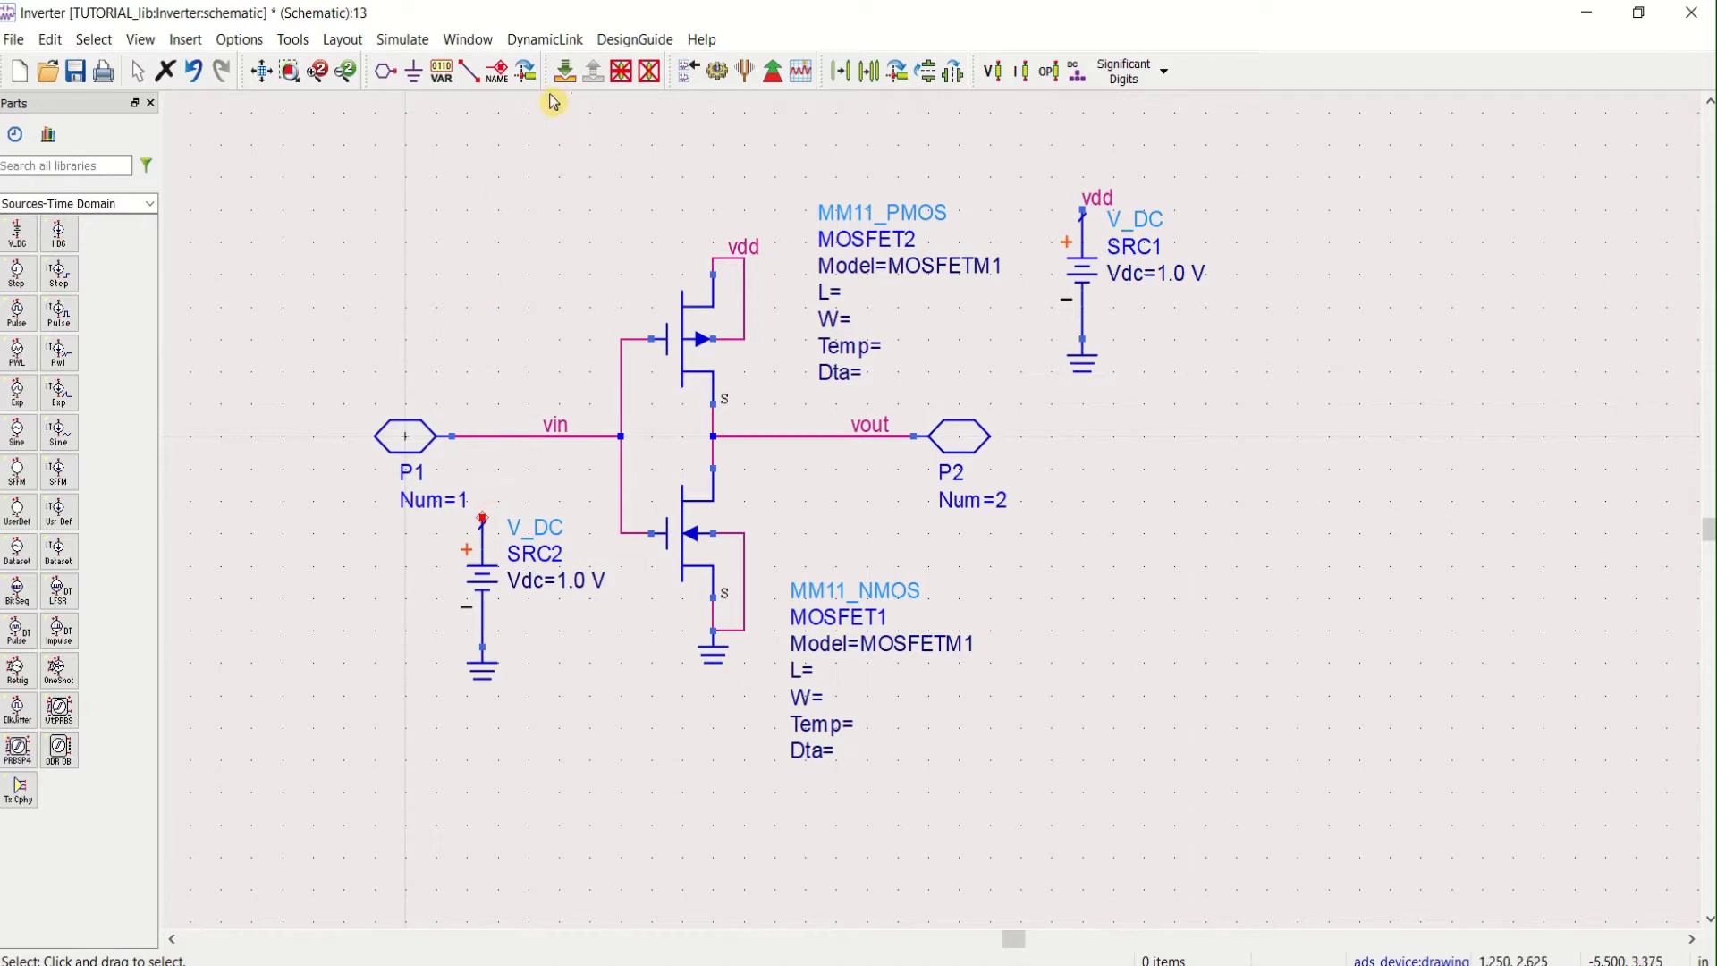
Wire the positive terminal of the lower-left V_DC source up to the vin wire
{"action": "left_click", "coordinate": [469, 70]}
{"action": "left_click", "coordinate": [482, 519]}
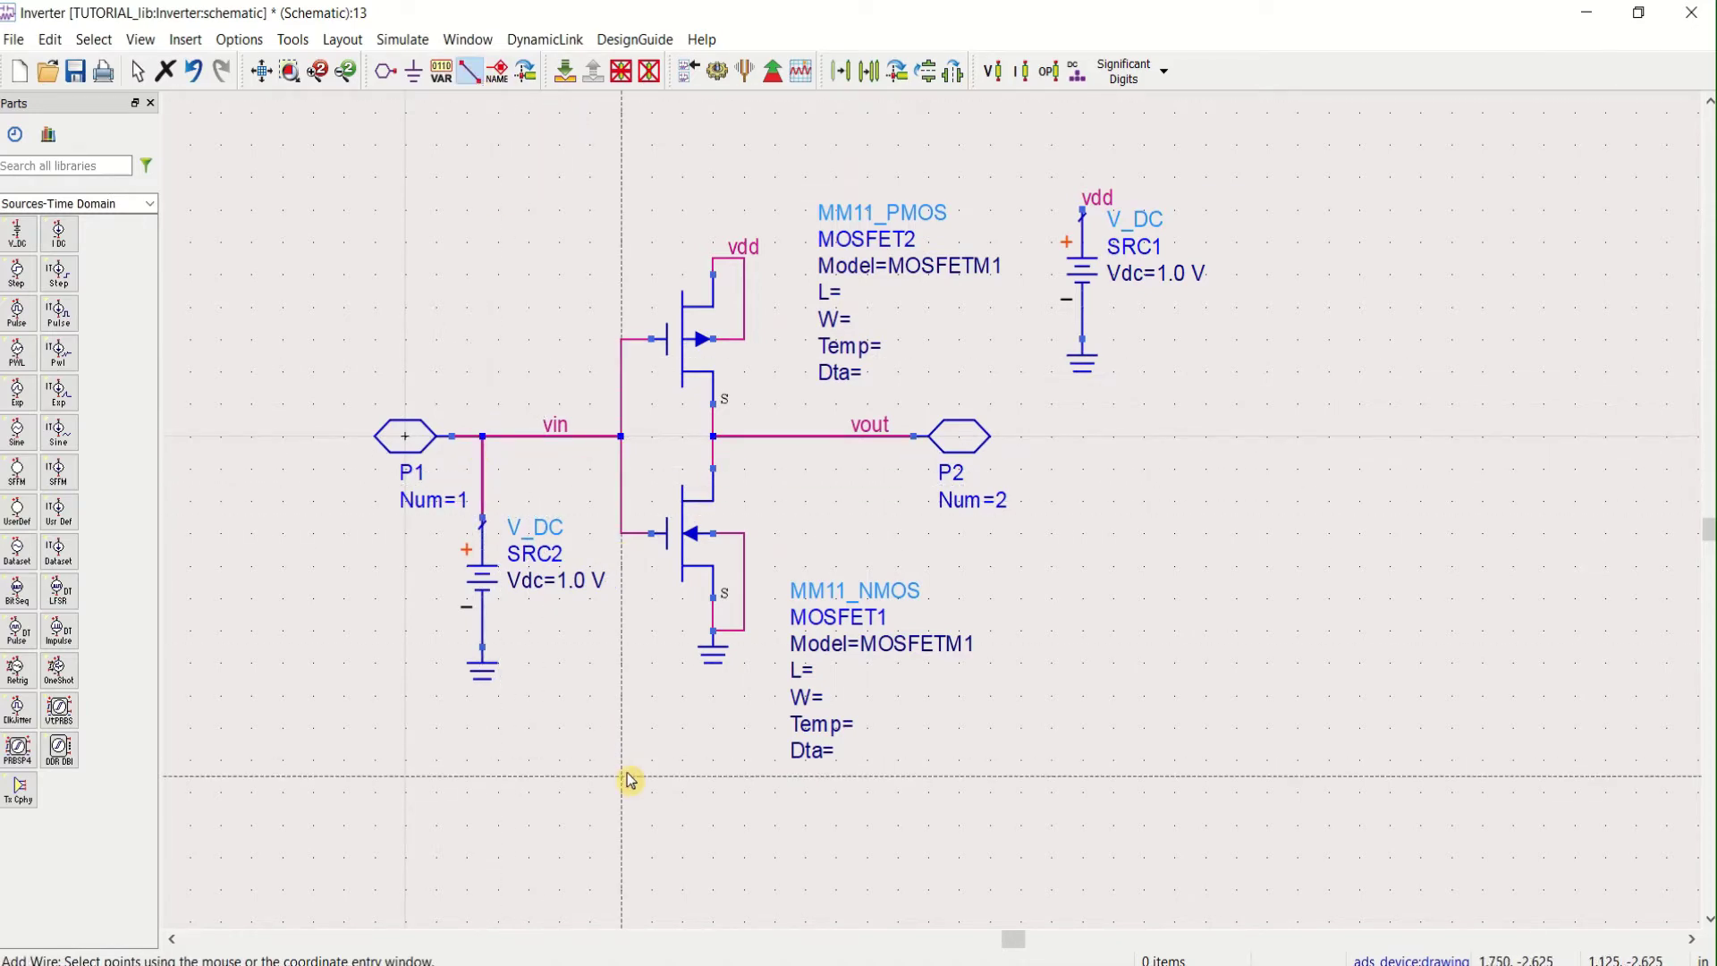
{"action": "key", "text": "Escape"}
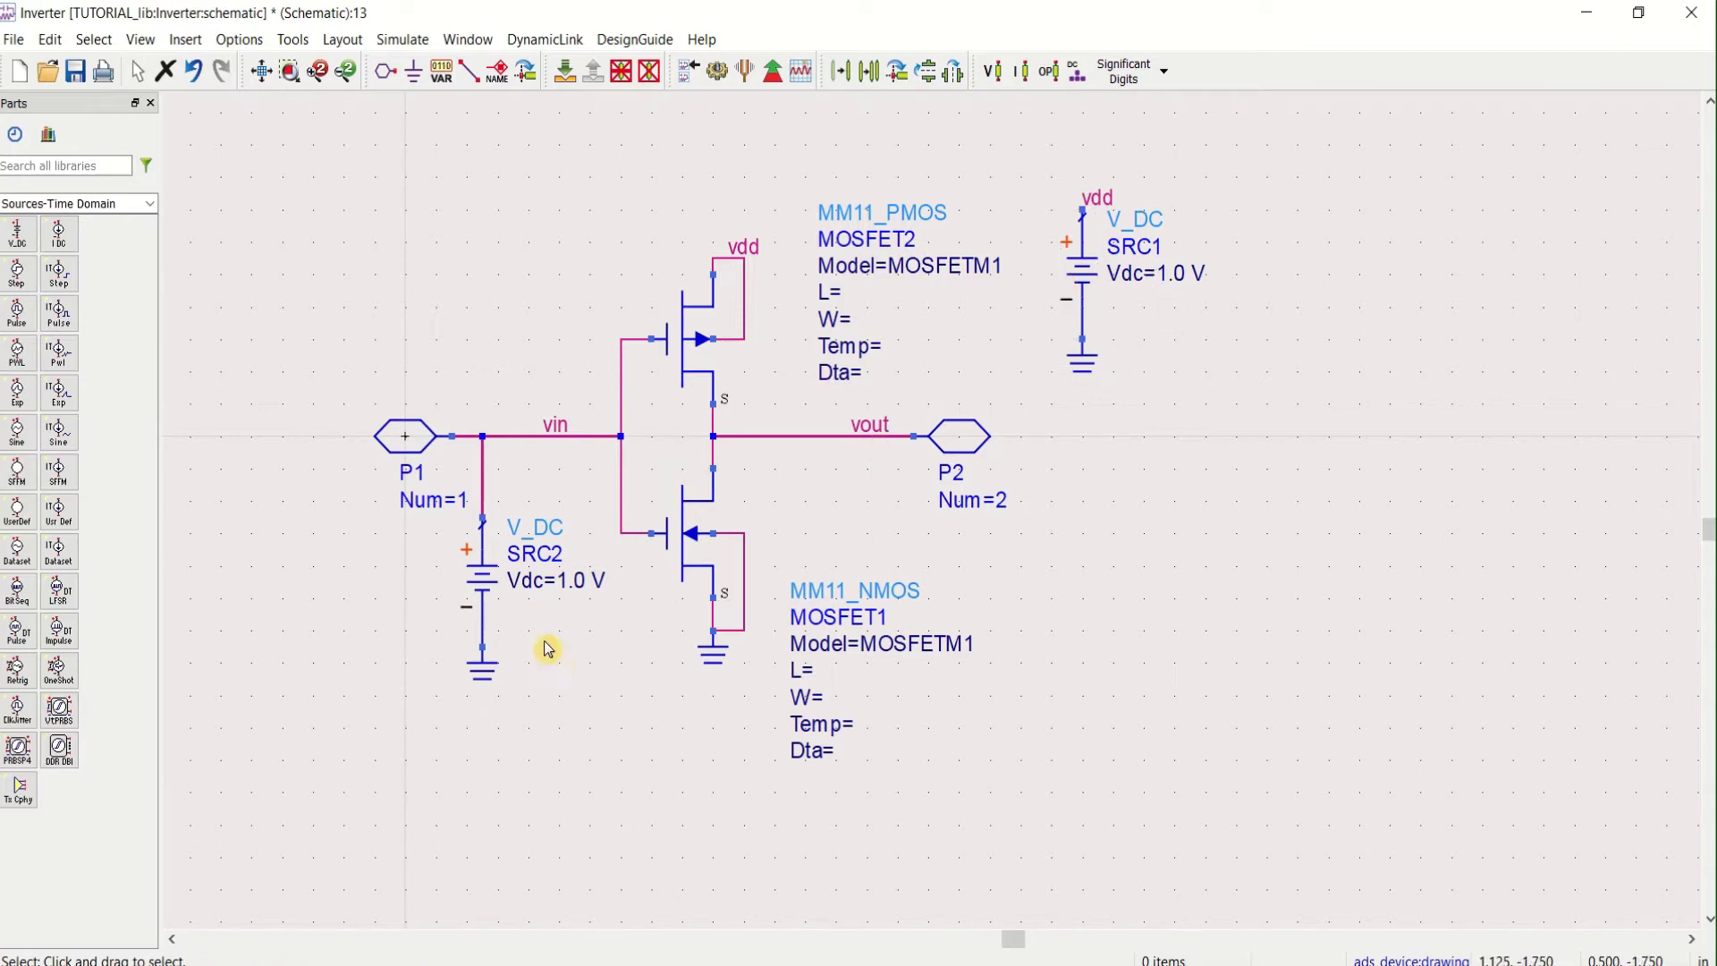
Set the Vdc value of the input V_DC source on the vin wire to the variable VIN
{"action": "double_click", "coordinate": [567, 583]}
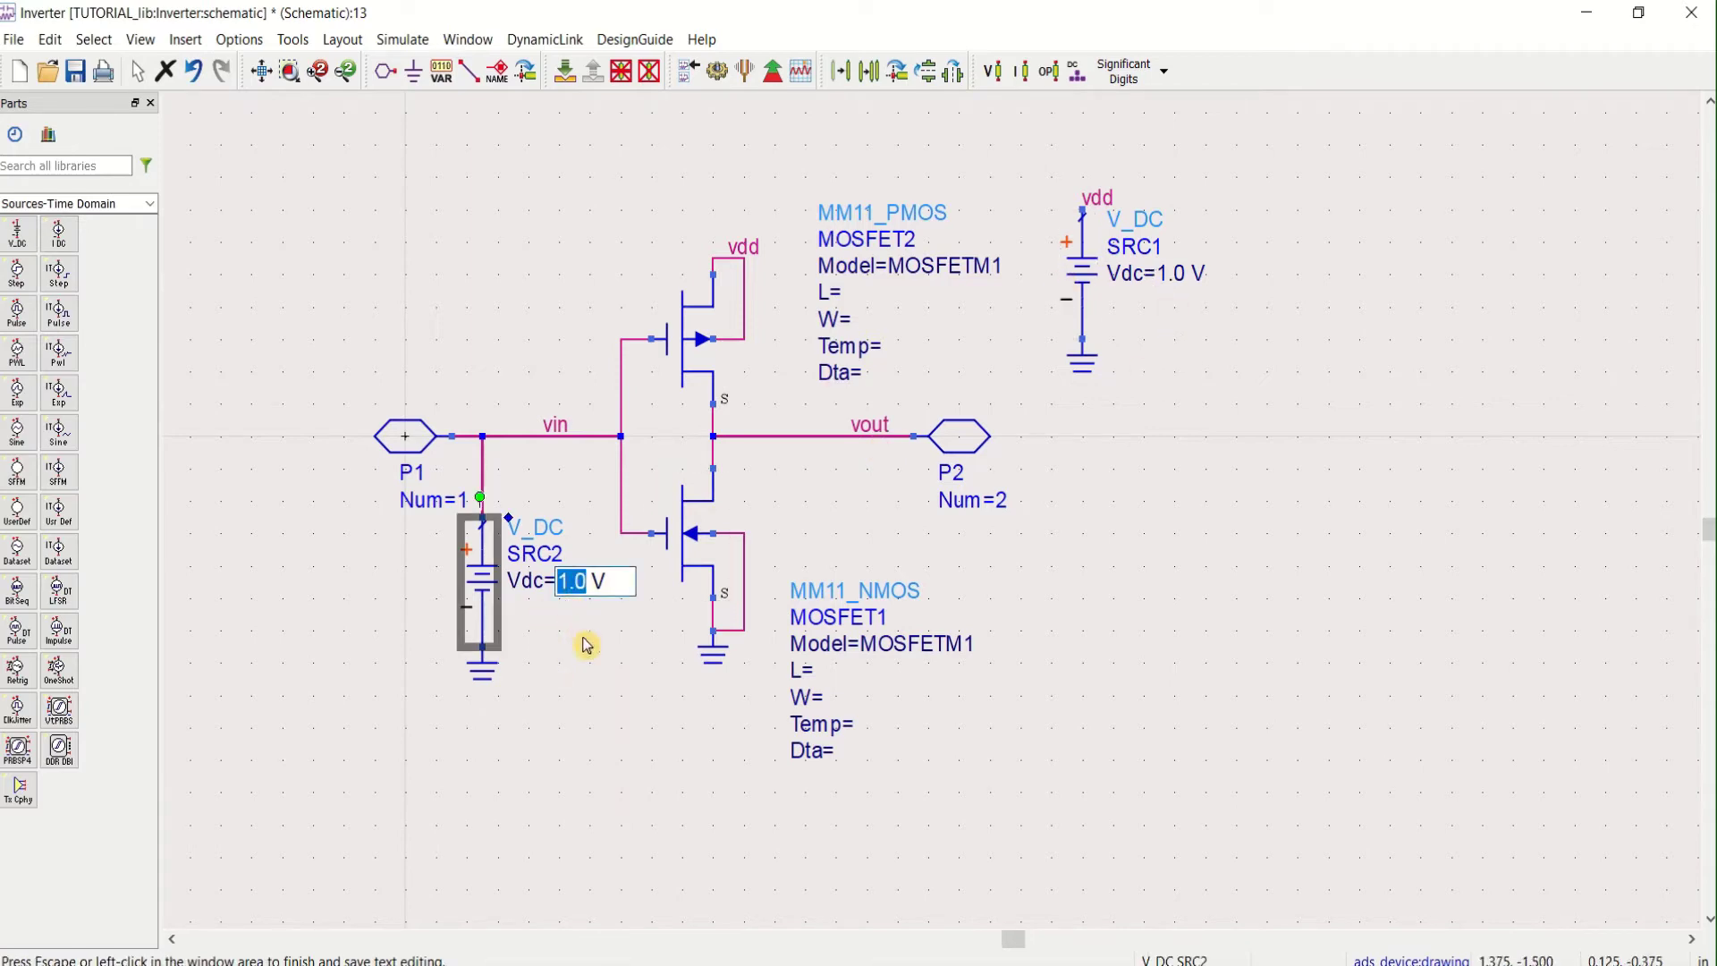
{"action": "type", "text": "V"}
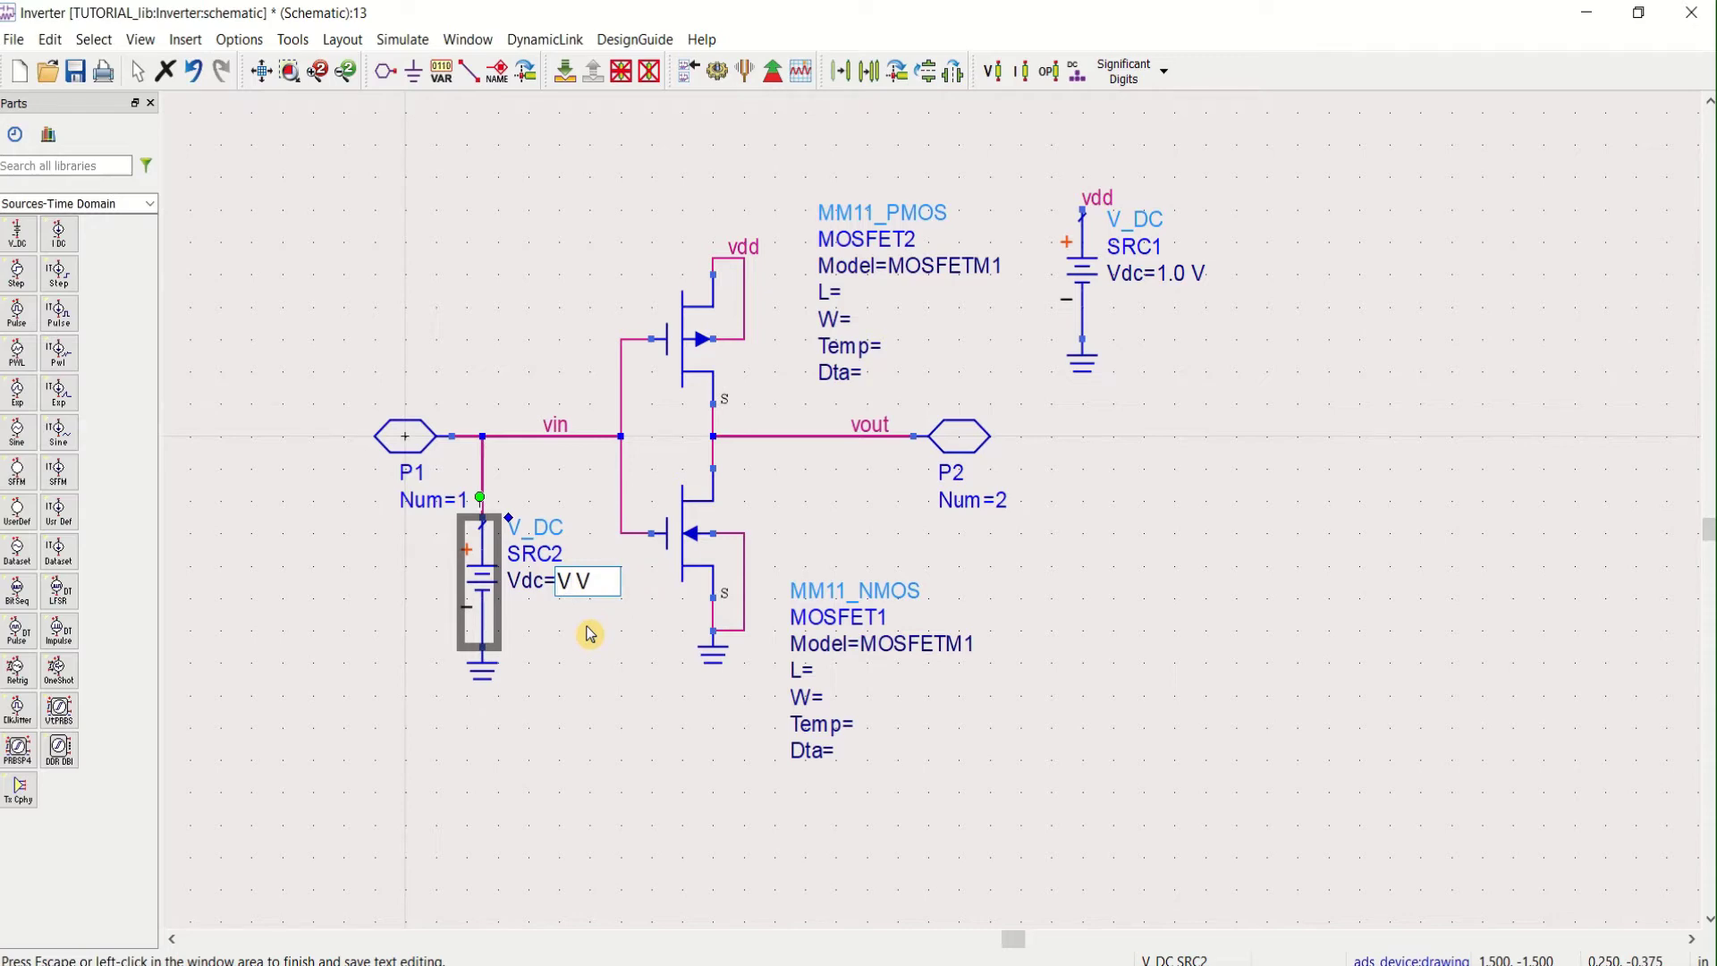
{"action": "type", "text": "IN"}
{"action": "left_click", "coordinate": [629, 674]}
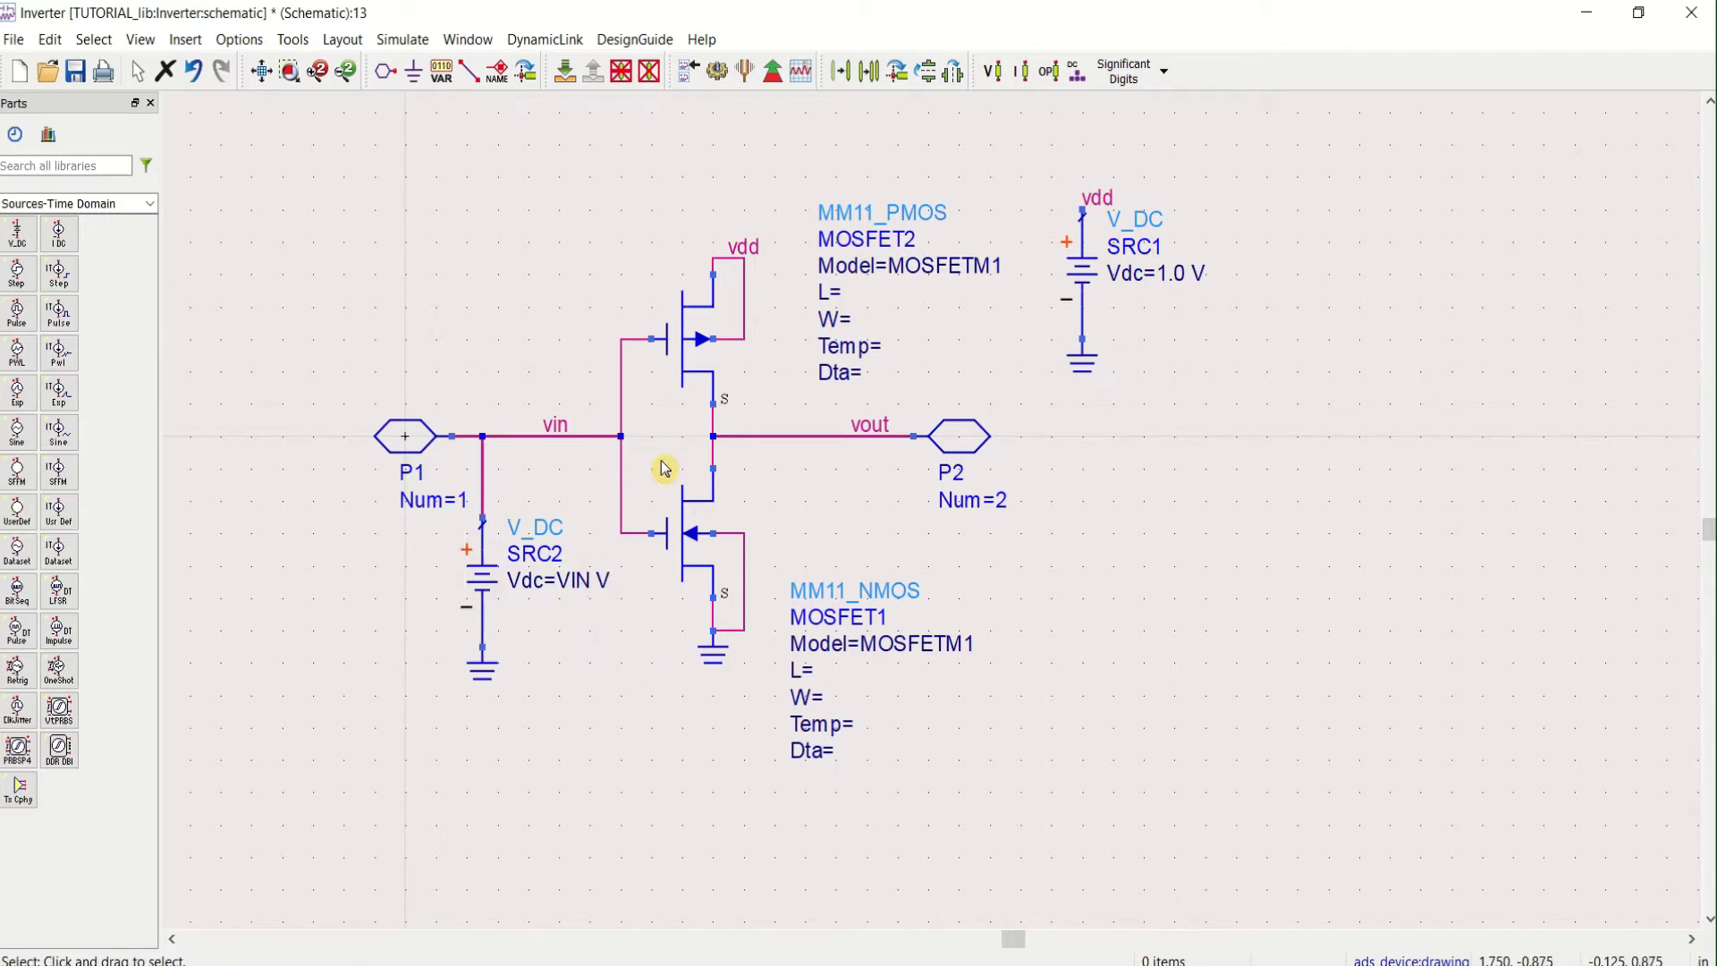
Search the parts library for "netlist" and place a NetlistInclude component in the empty area below the vdd supply source
{"action": "left_click", "coordinate": [107, 165]}
{"action": "type", "text": "net"}
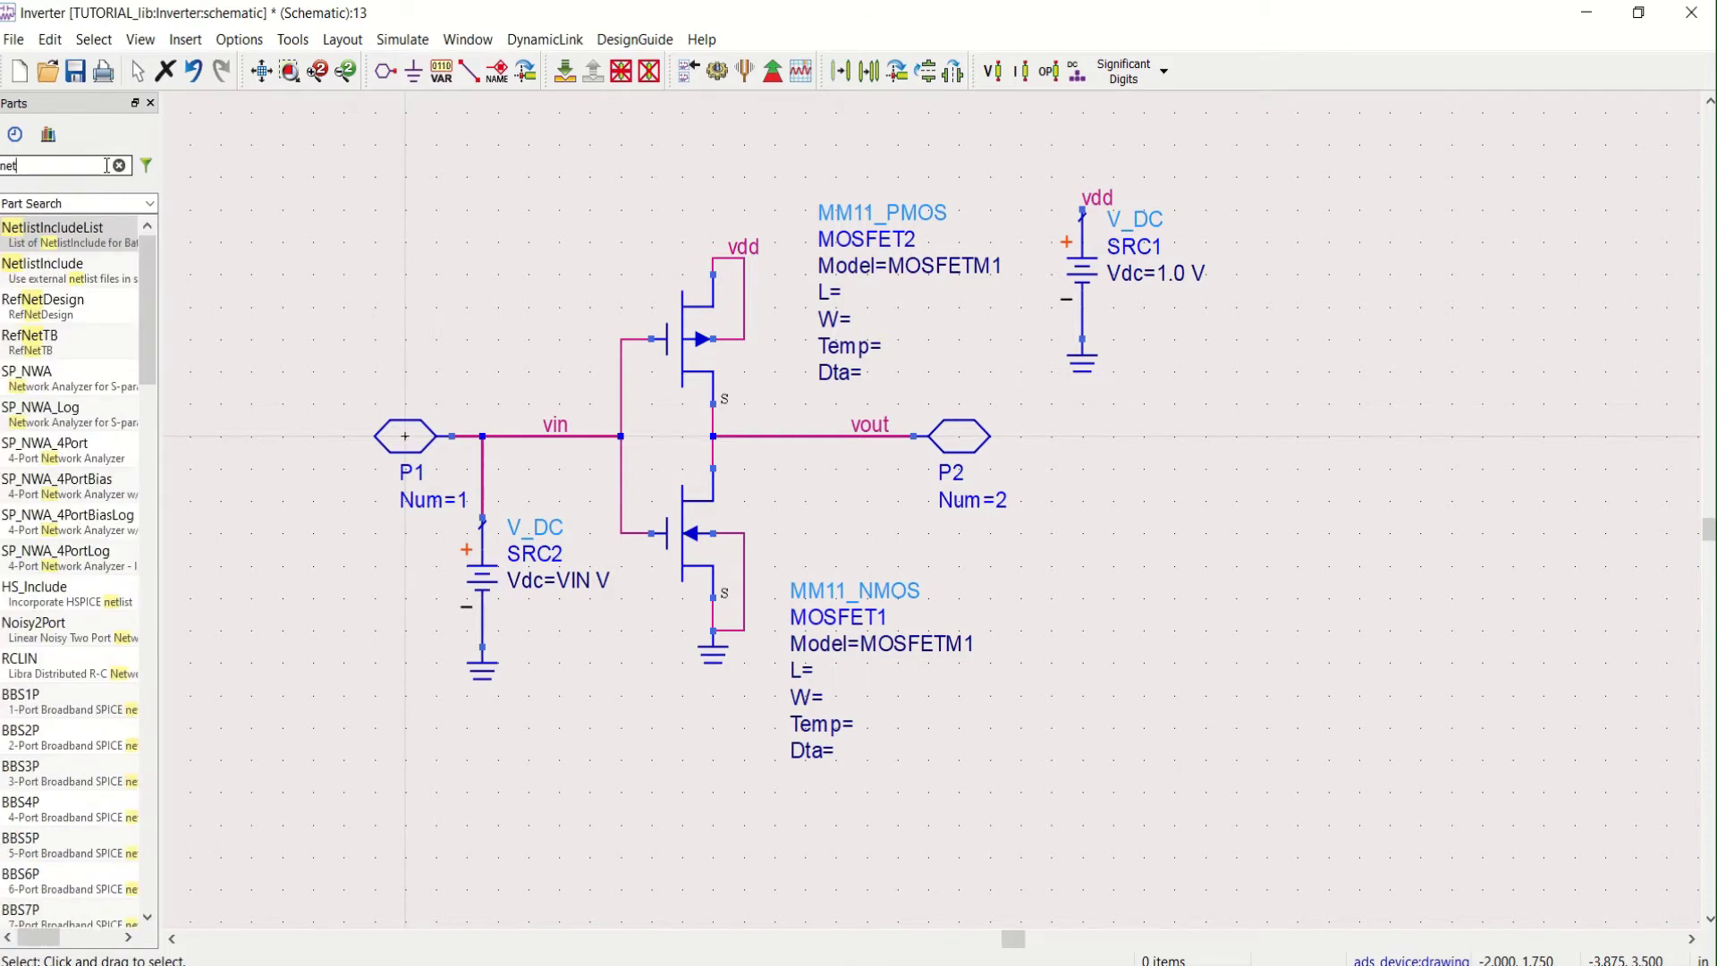
{"action": "type", "text": "list"}
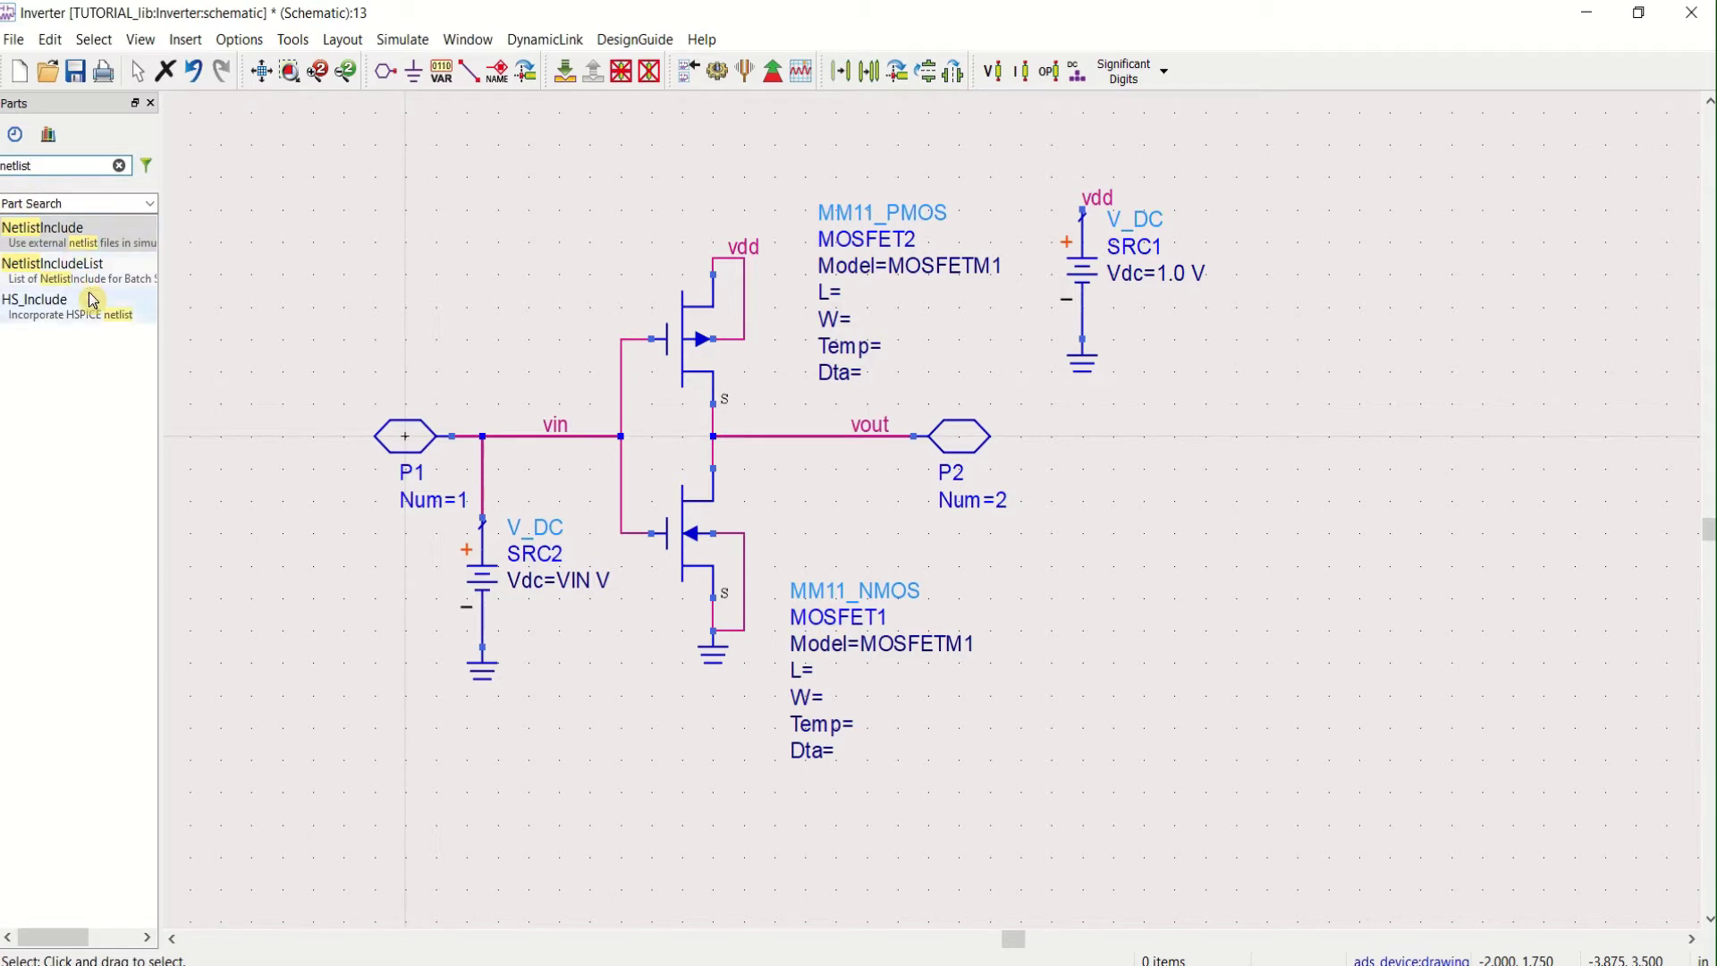
{"action": "left_click", "coordinate": [34, 233]}
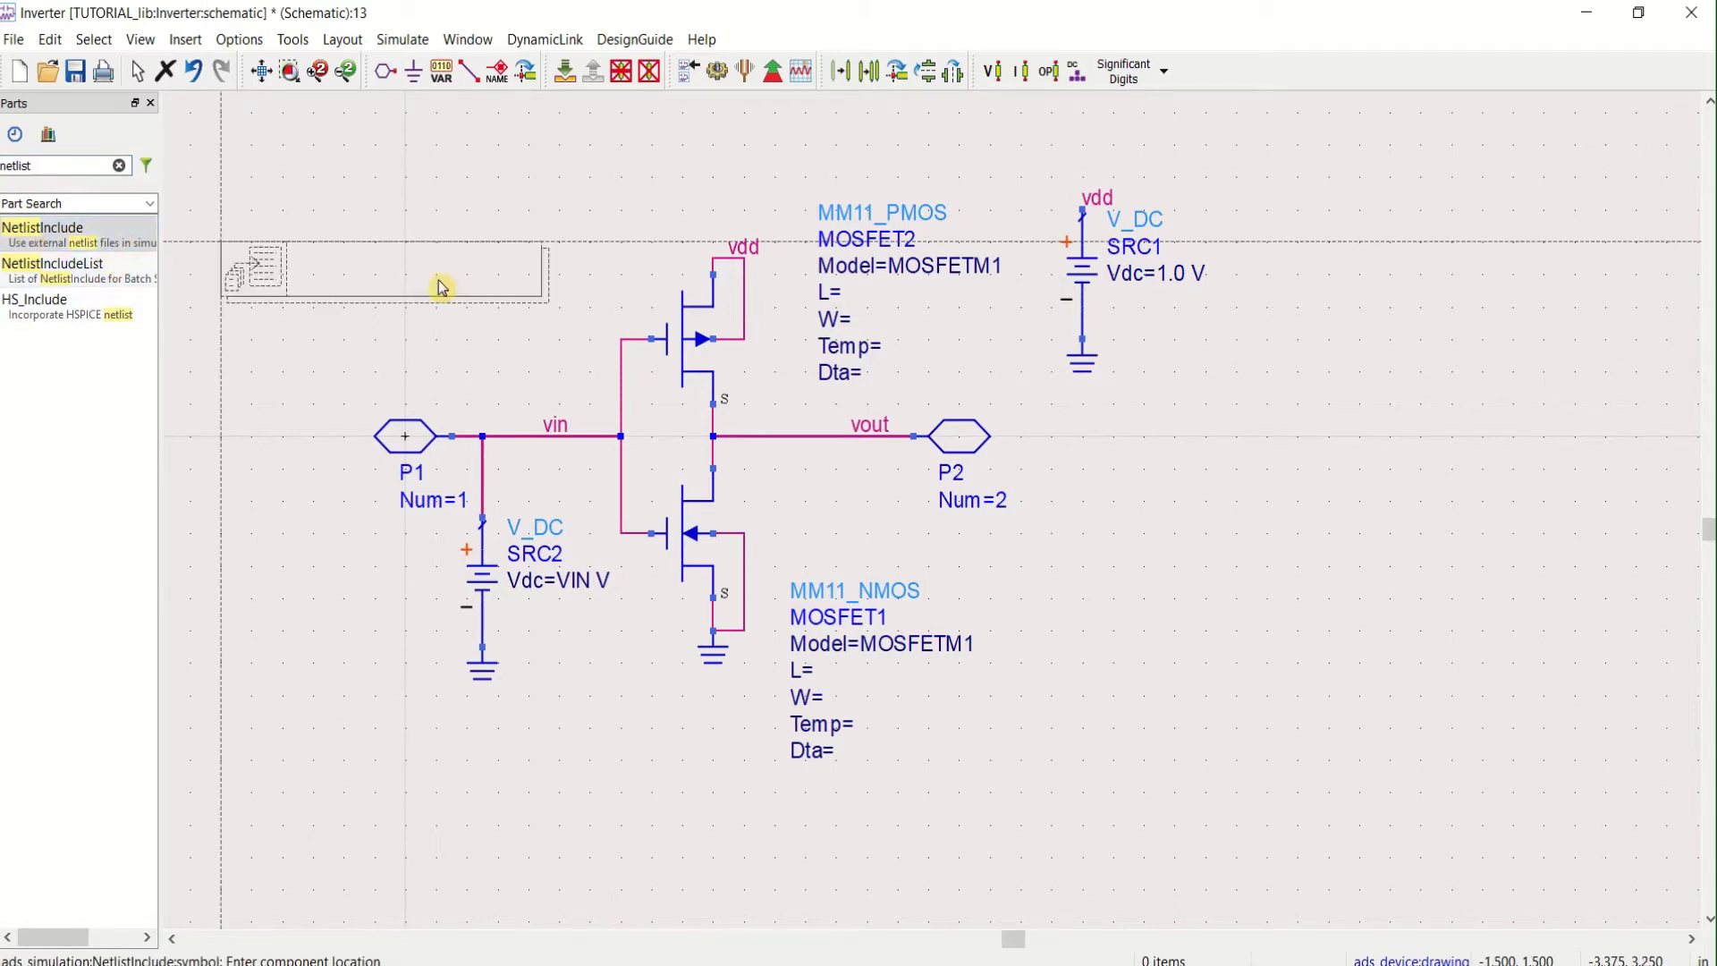
{"action": "left_click", "coordinate": [1144, 567]}
{"action": "key", "text": "Escape"}
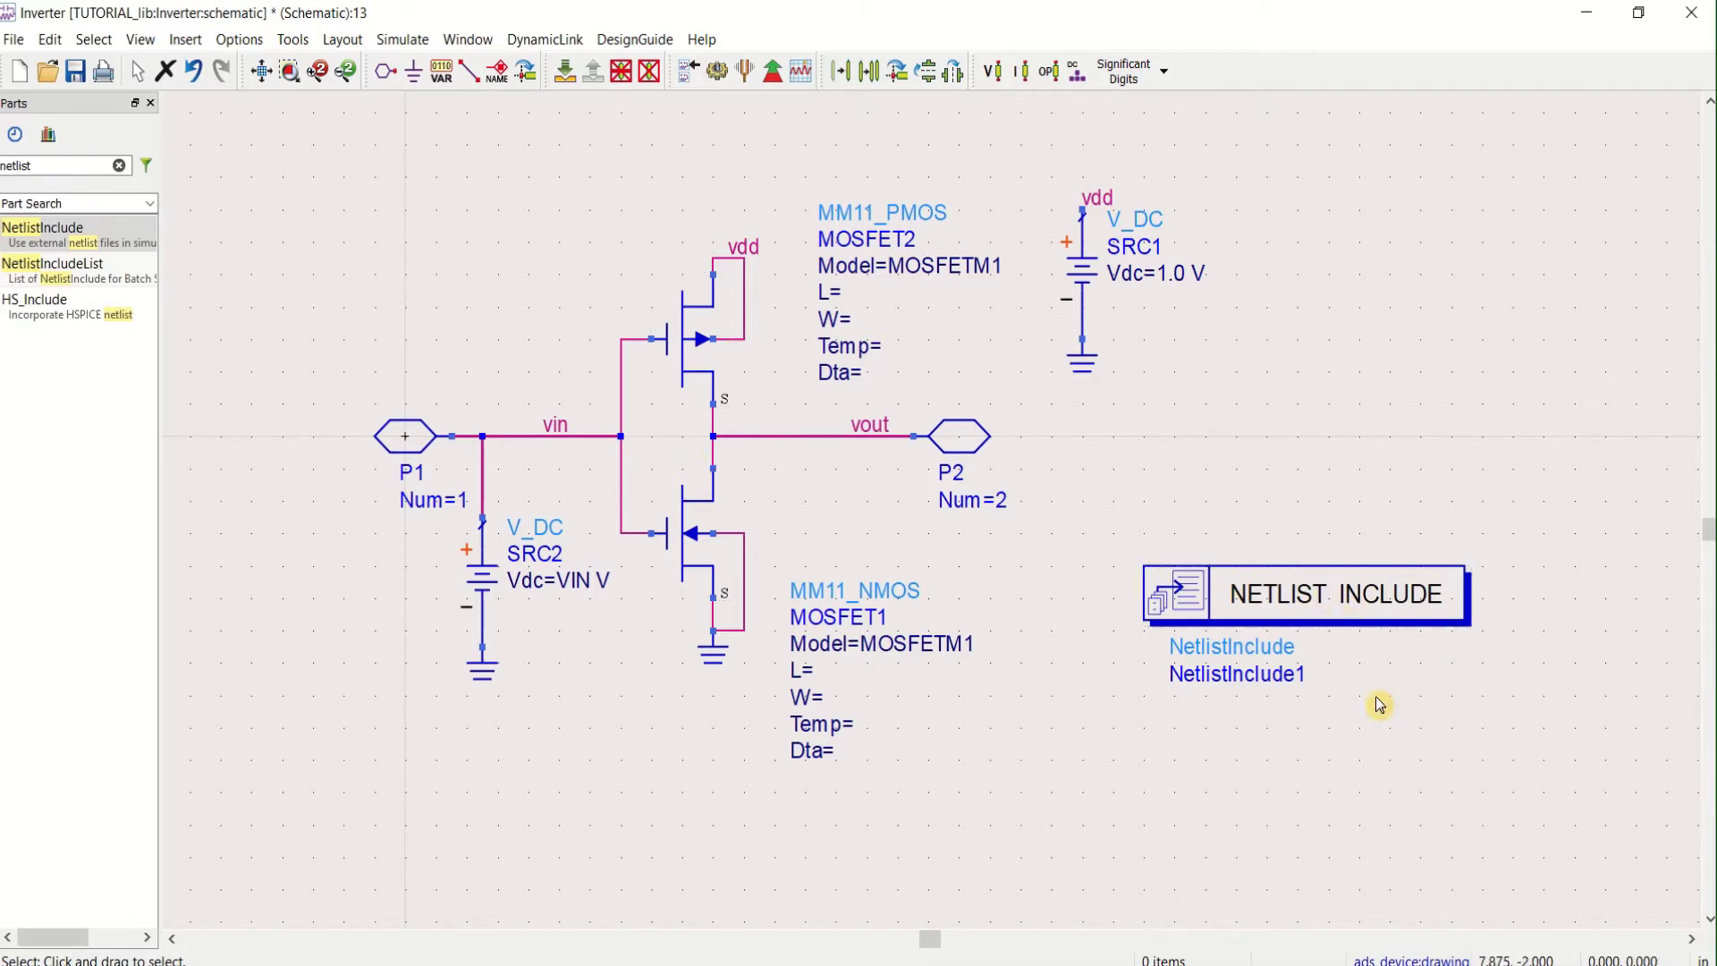
{"action": "left_click_drag", "start_coordinate": [1318, 600], "coordinate": [1302, 606]}
Set the NetlistInclude component's IncludeFiles entry to the ibm_013um_model text file from the Desktop and apply it
{"action": "double_click", "coordinate": [1304, 608]}
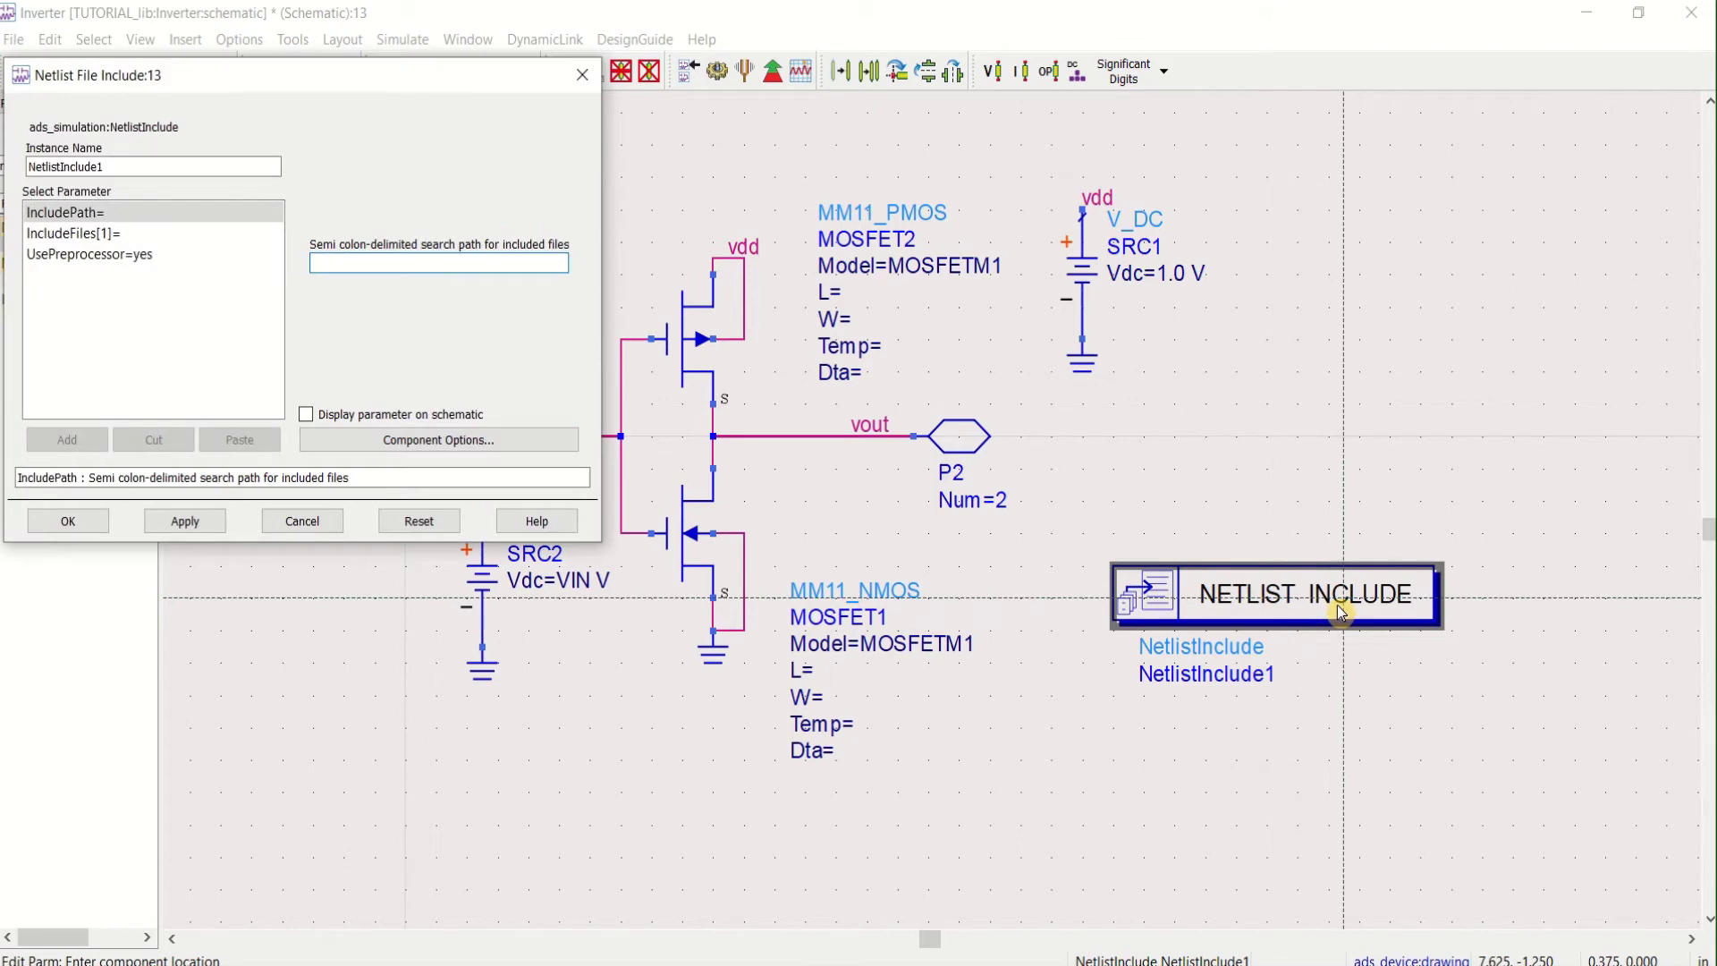
{"action": "left_click", "coordinate": [115, 234]}
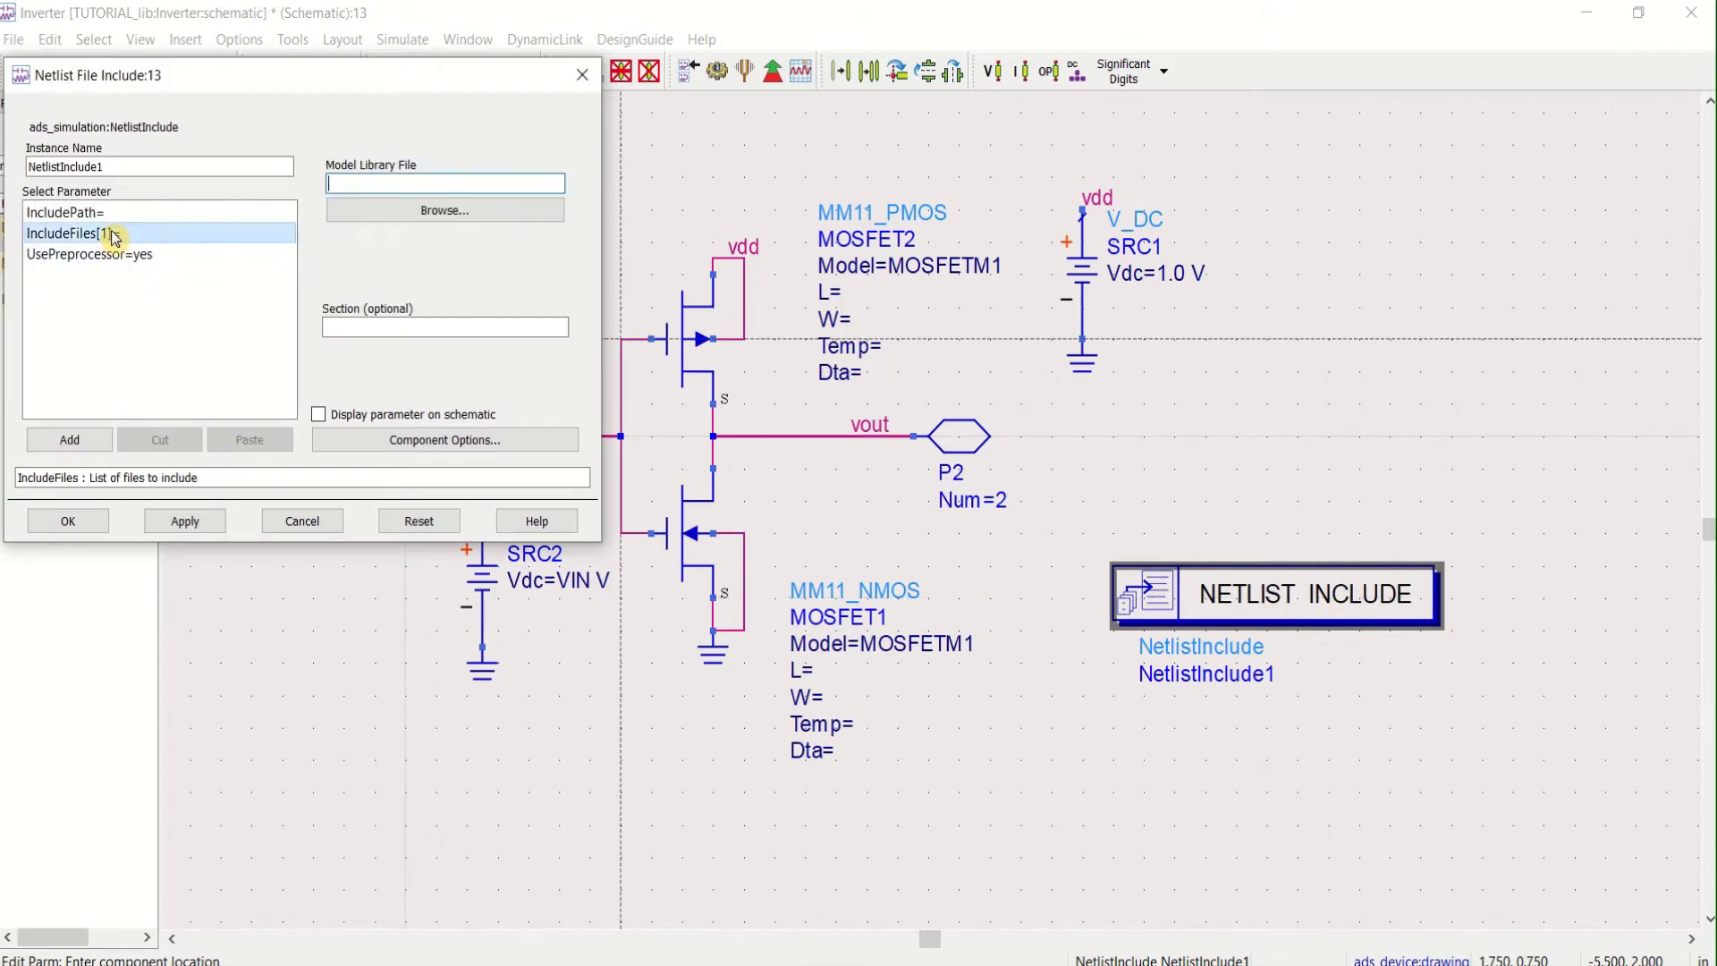
{"action": "left_click", "coordinate": [420, 213]}
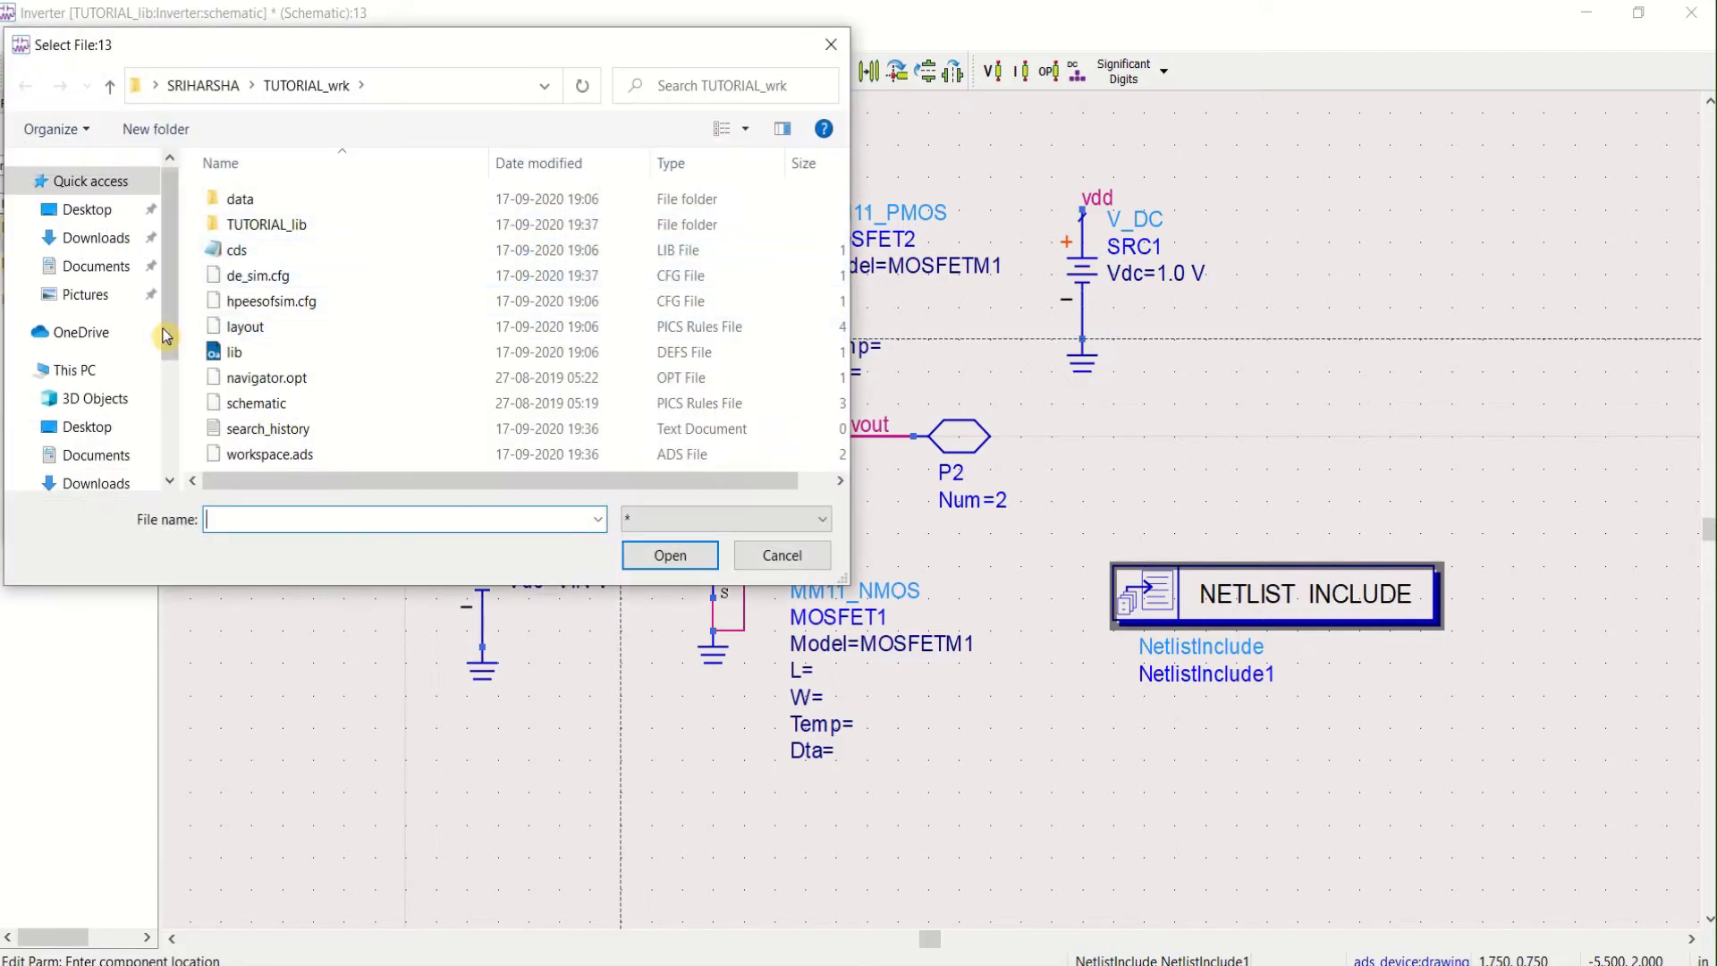
{"action": "left_click", "coordinate": [99, 209]}
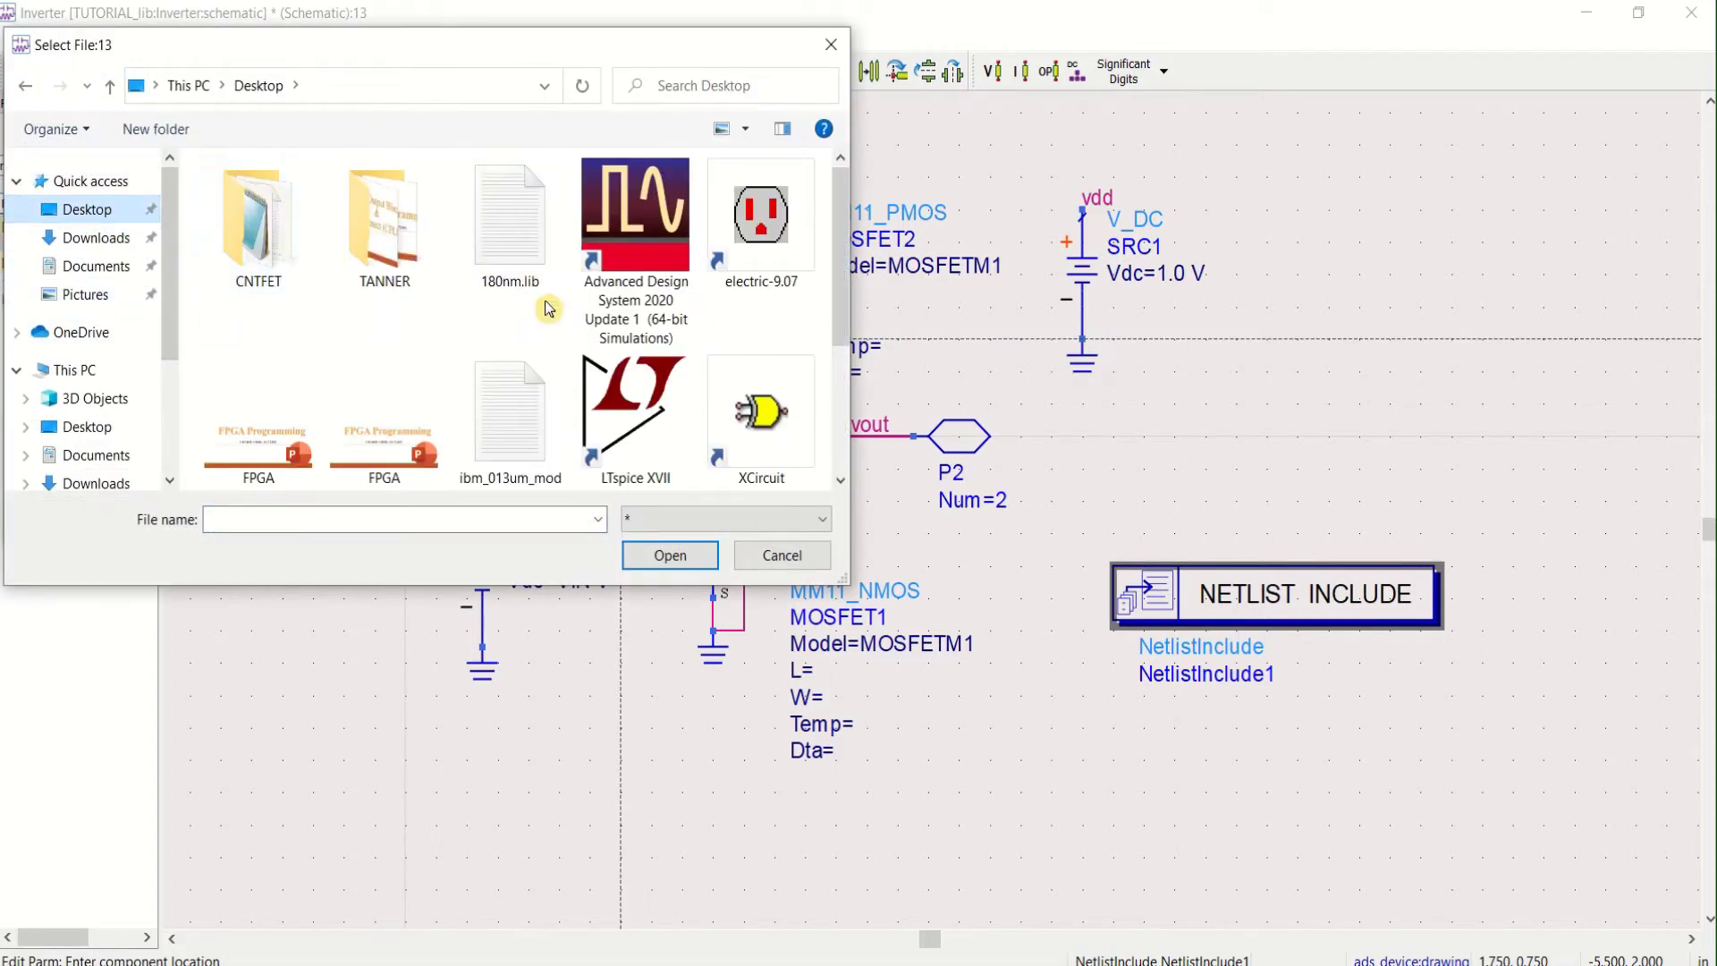
{"action": "left_click", "coordinate": [521, 452]}
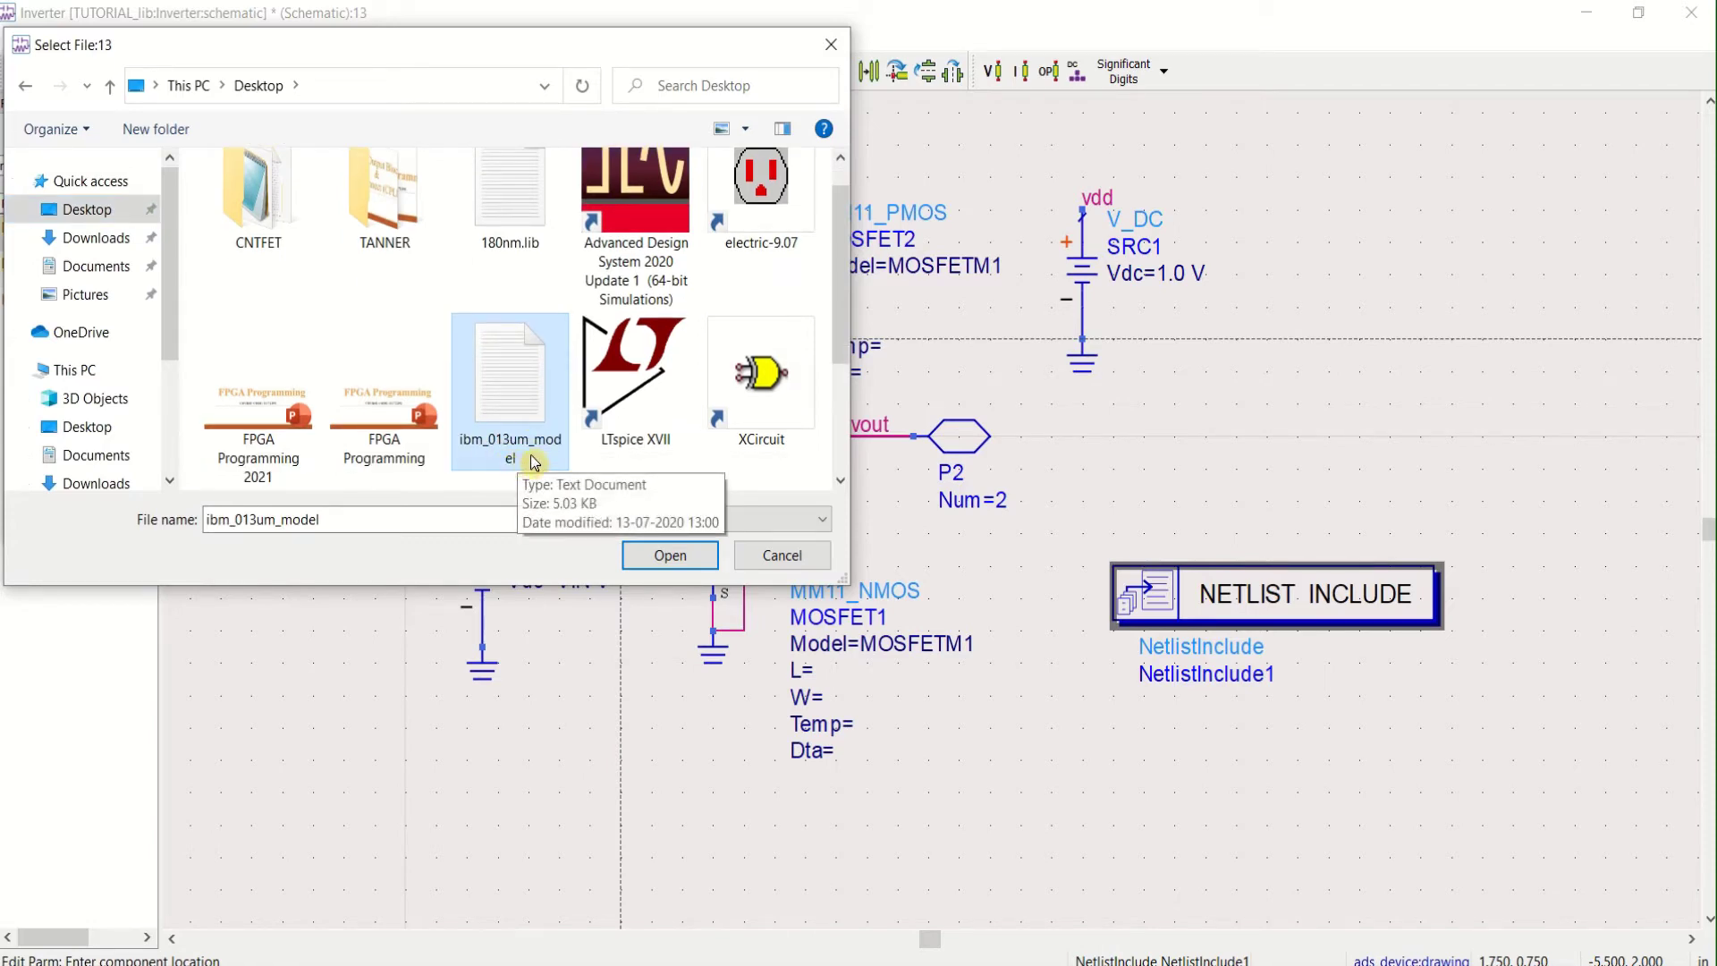
{"action": "left_click", "coordinate": [670, 556]}
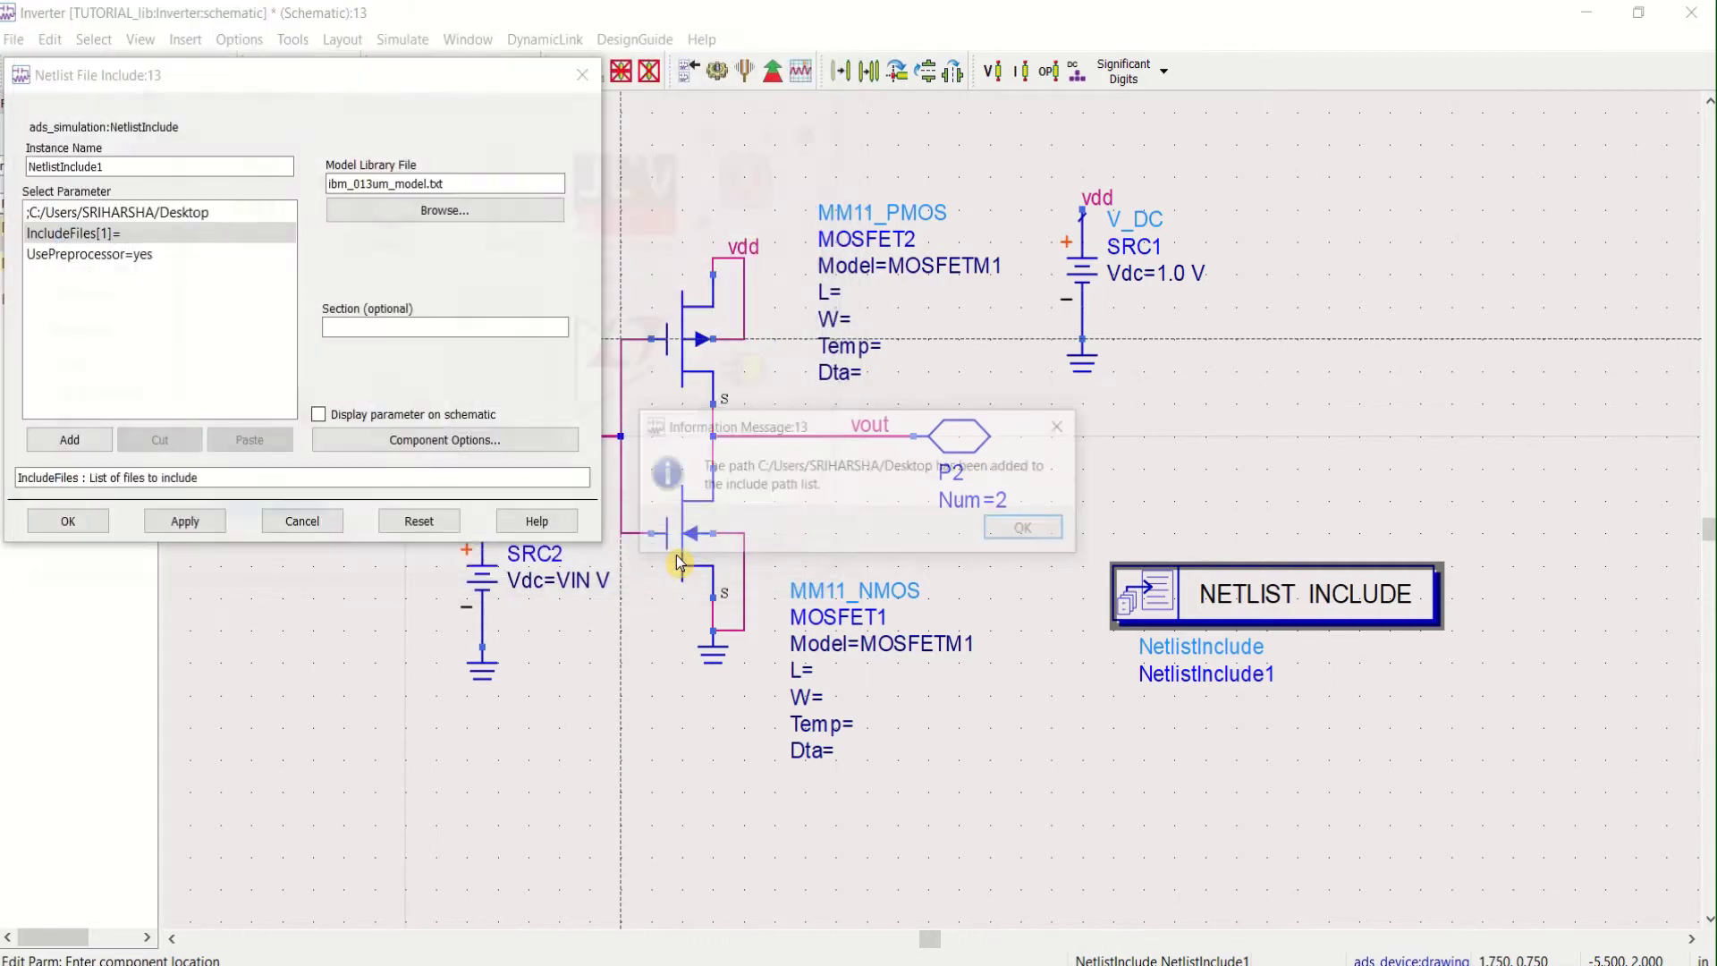
{"action": "left_click", "coordinate": [1028, 531]}
{"action": "left_click", "coordinate": [178, 523]}
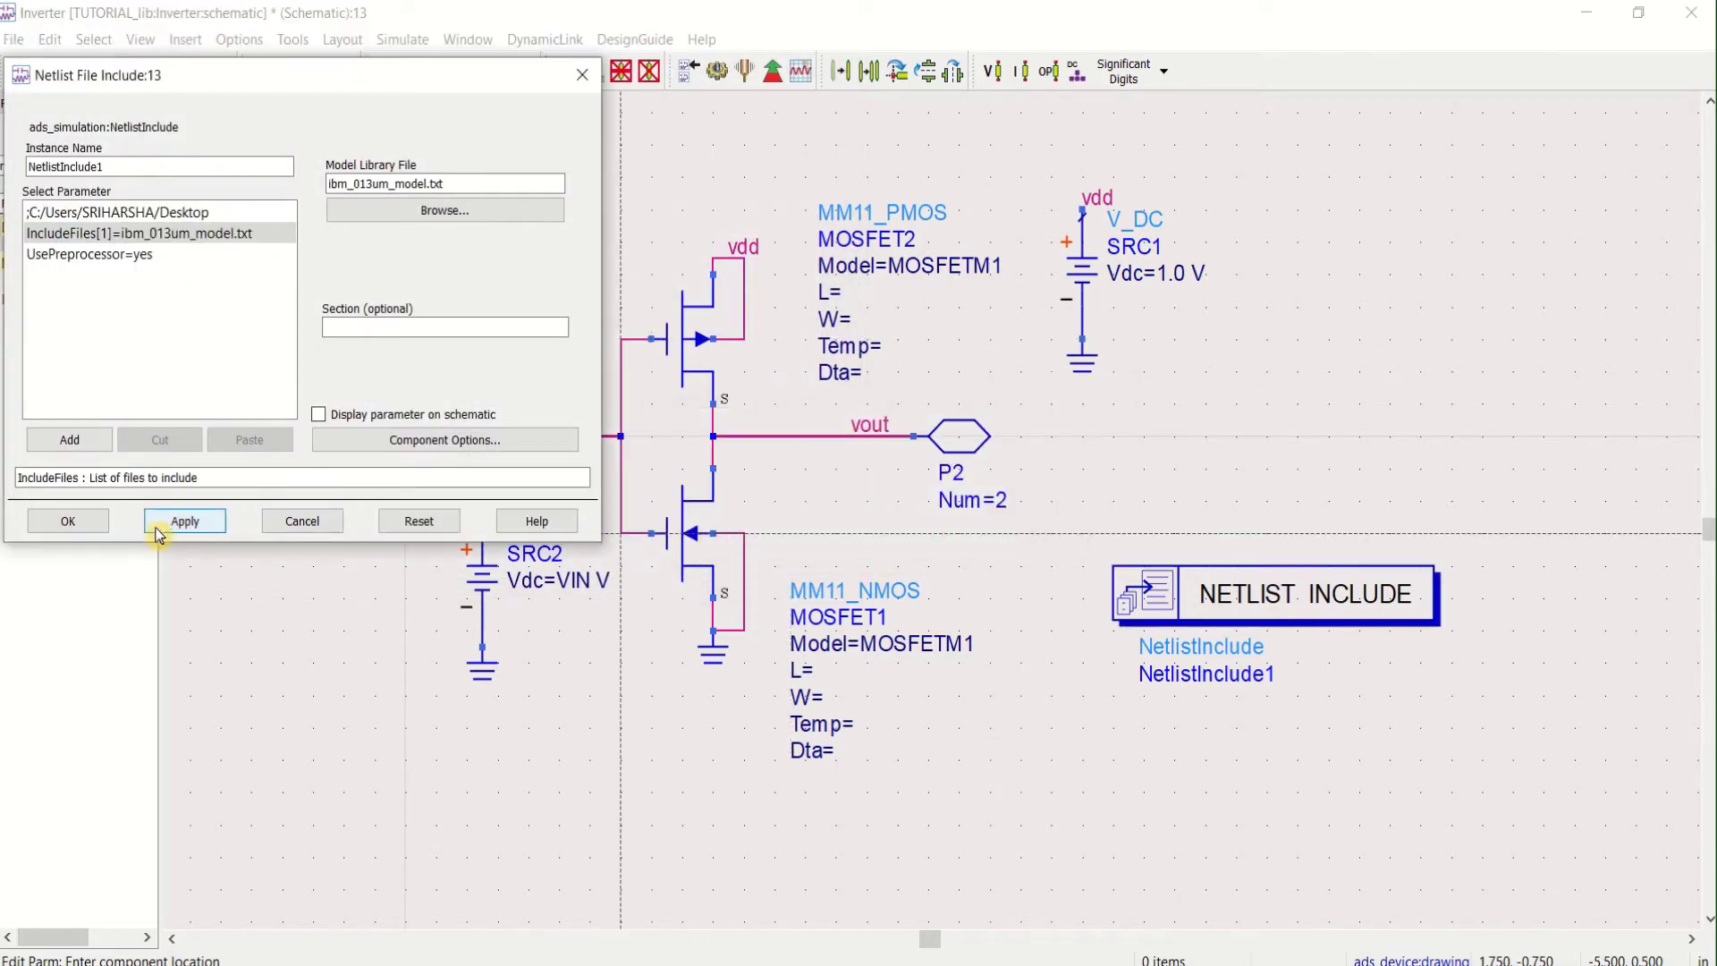
{"action": "left_click", "coordinate": [91, 523]}
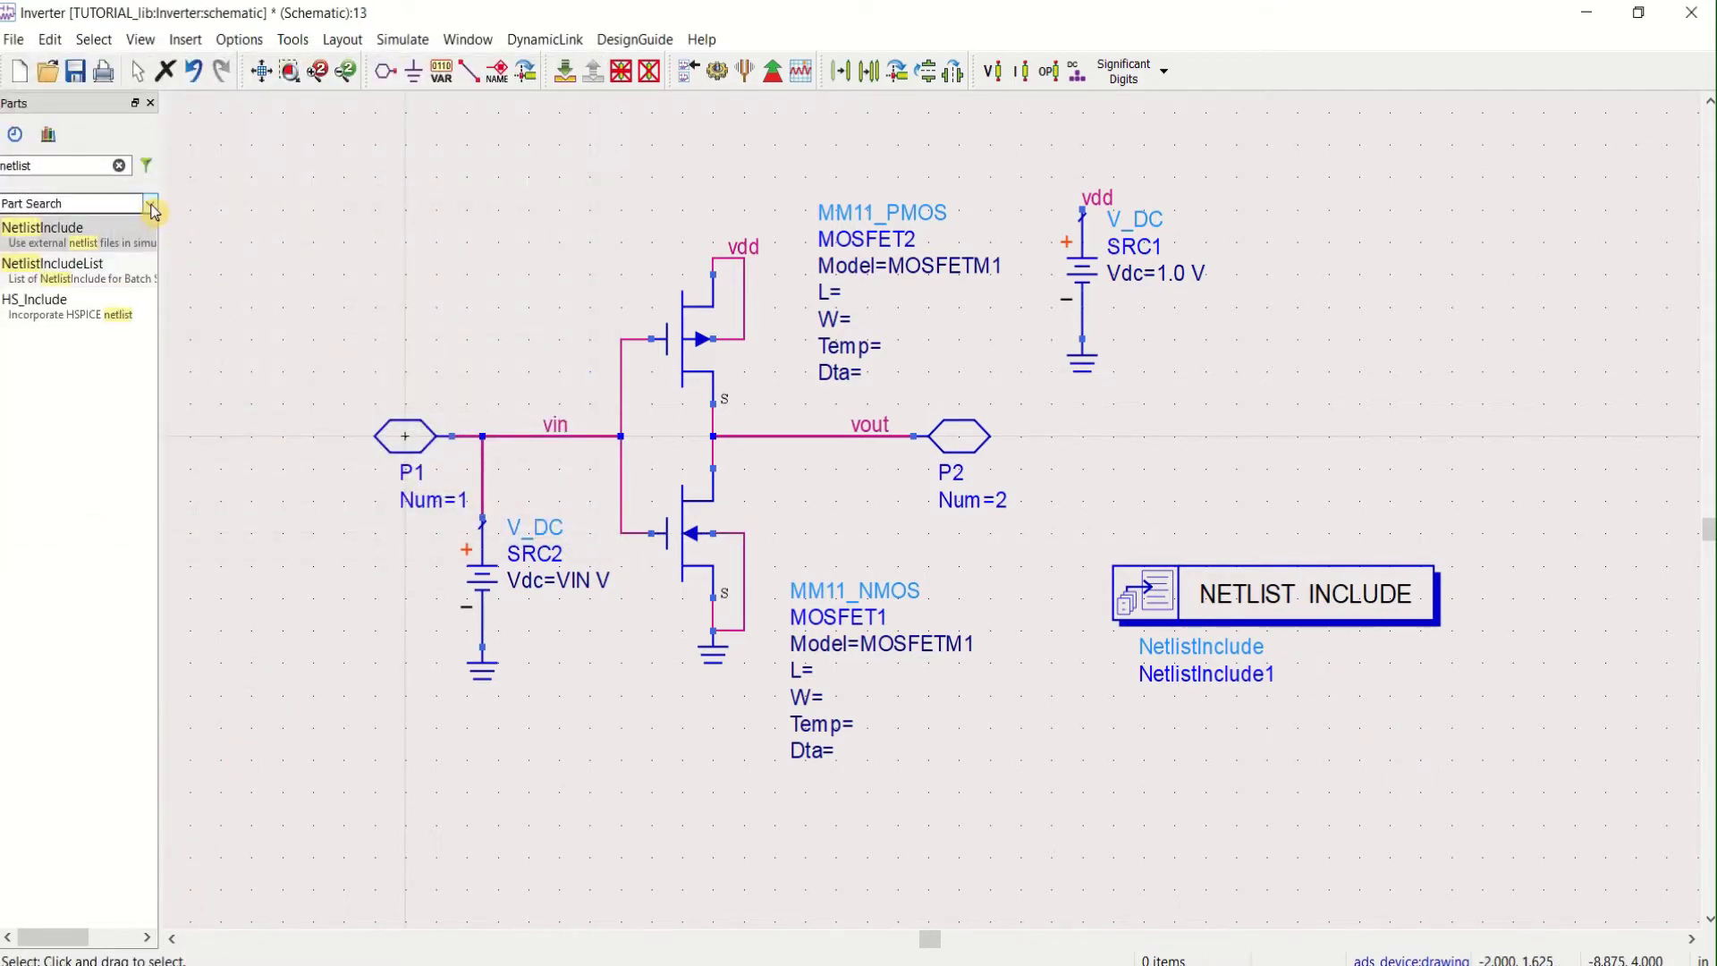
Place a DC simulation controller from the Simulation-DC palette to the left of the input V_DC source
{"action": "left_click", "coordinate": [119, 165]}
{"action": "left_click", "coordinate": [149, 204]}
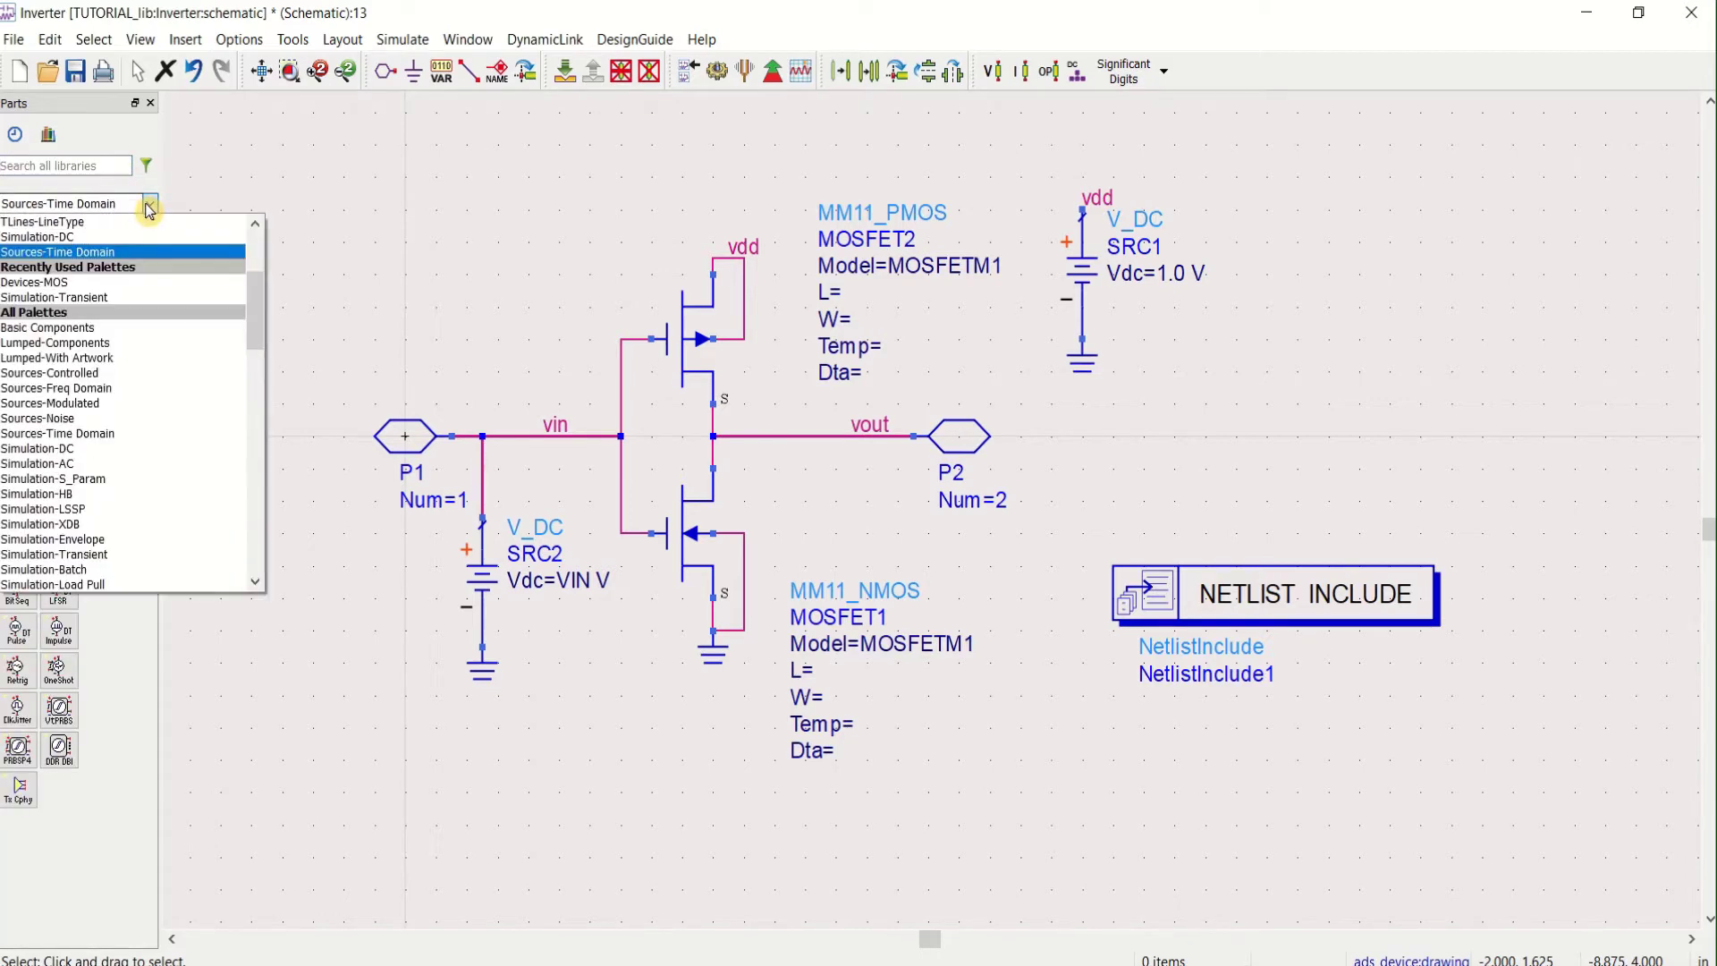
{"action": "left_click", "coordinate": [106, 448]}
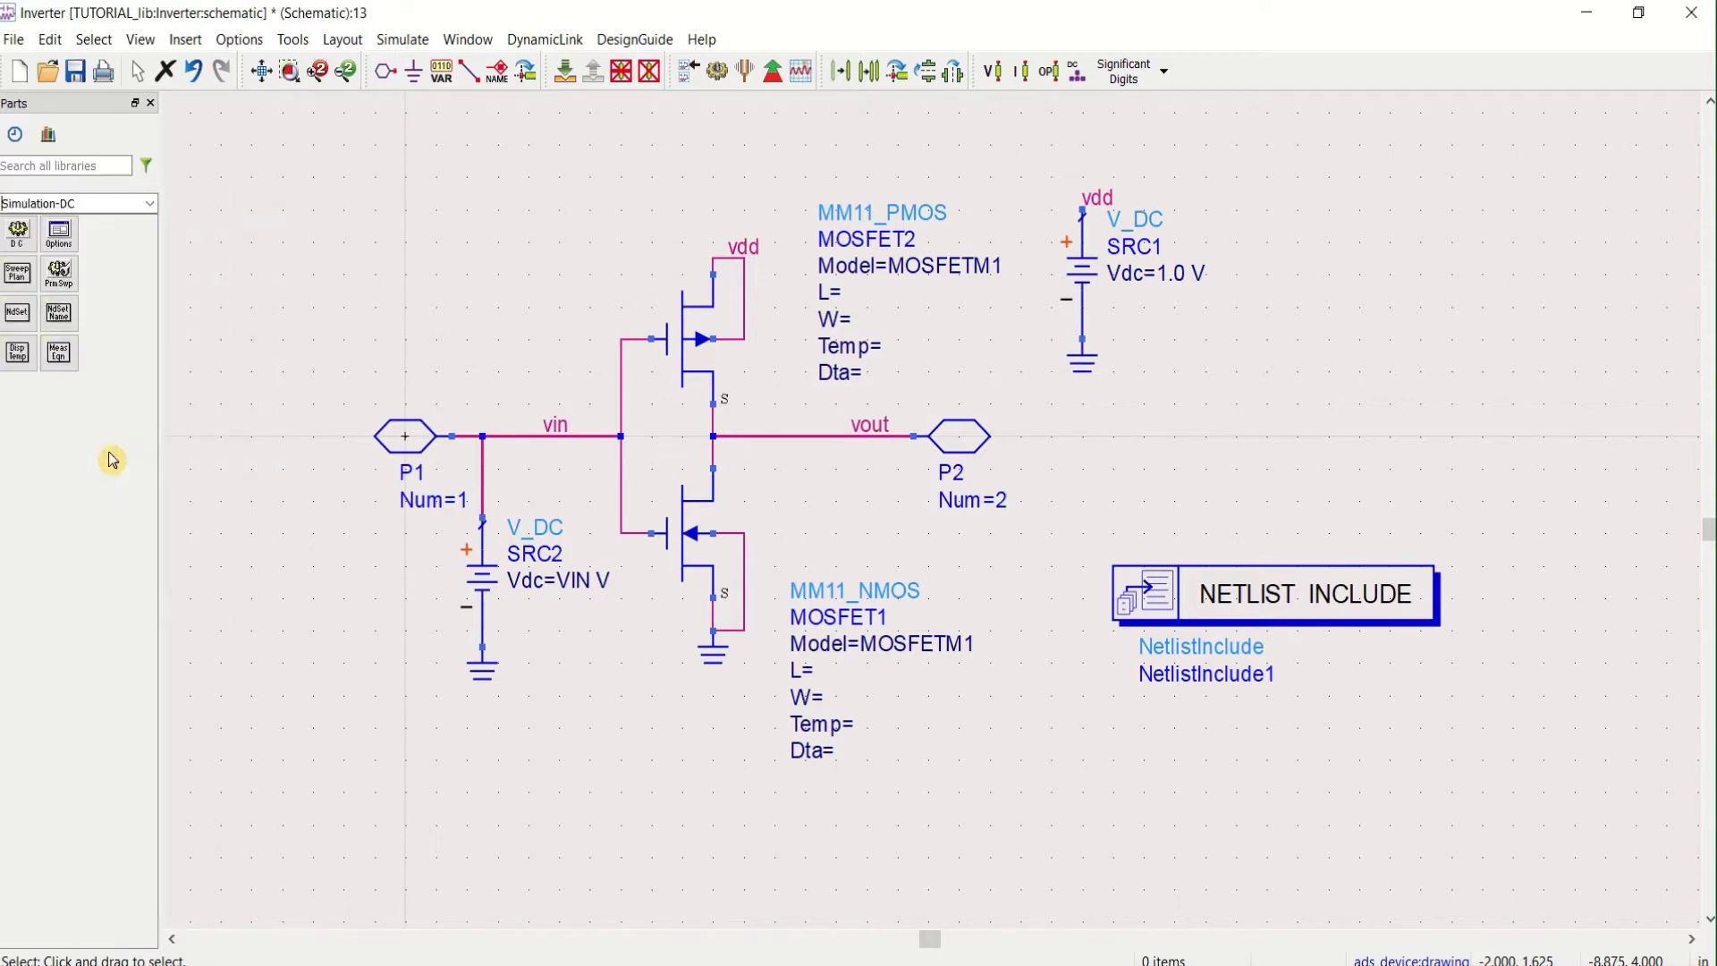
{"action": "left_click", "coordinate": [19, 235]}
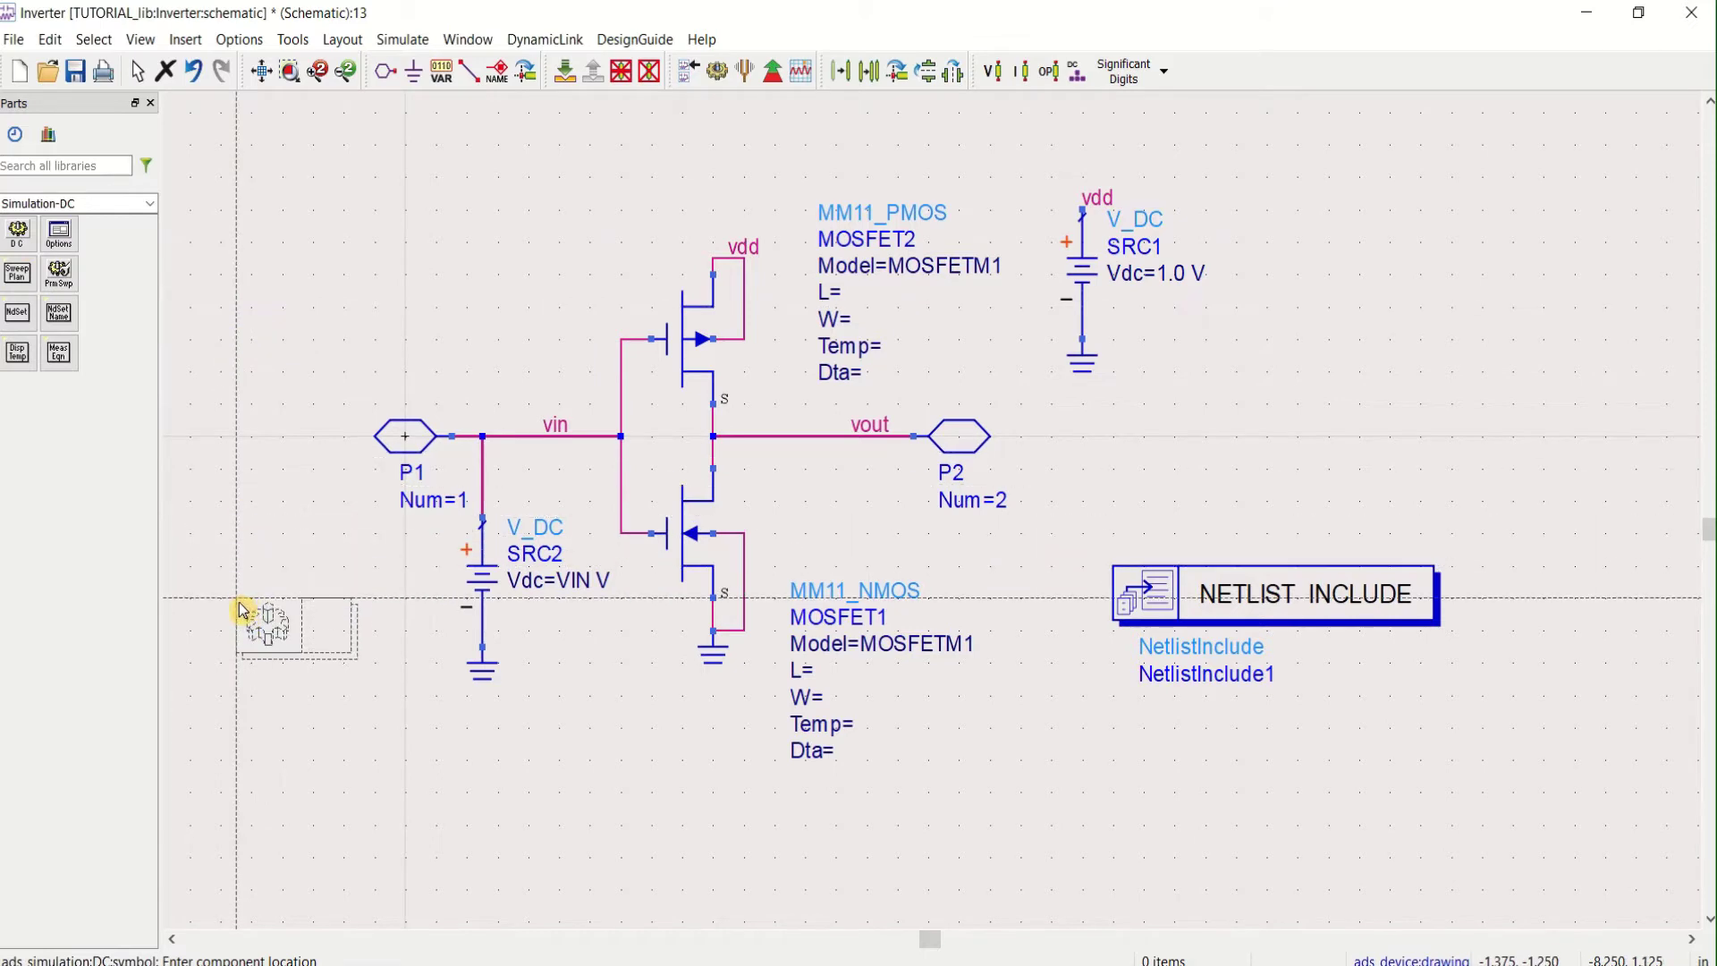
{"action": "left_click", "coordinate": [242, 610]}
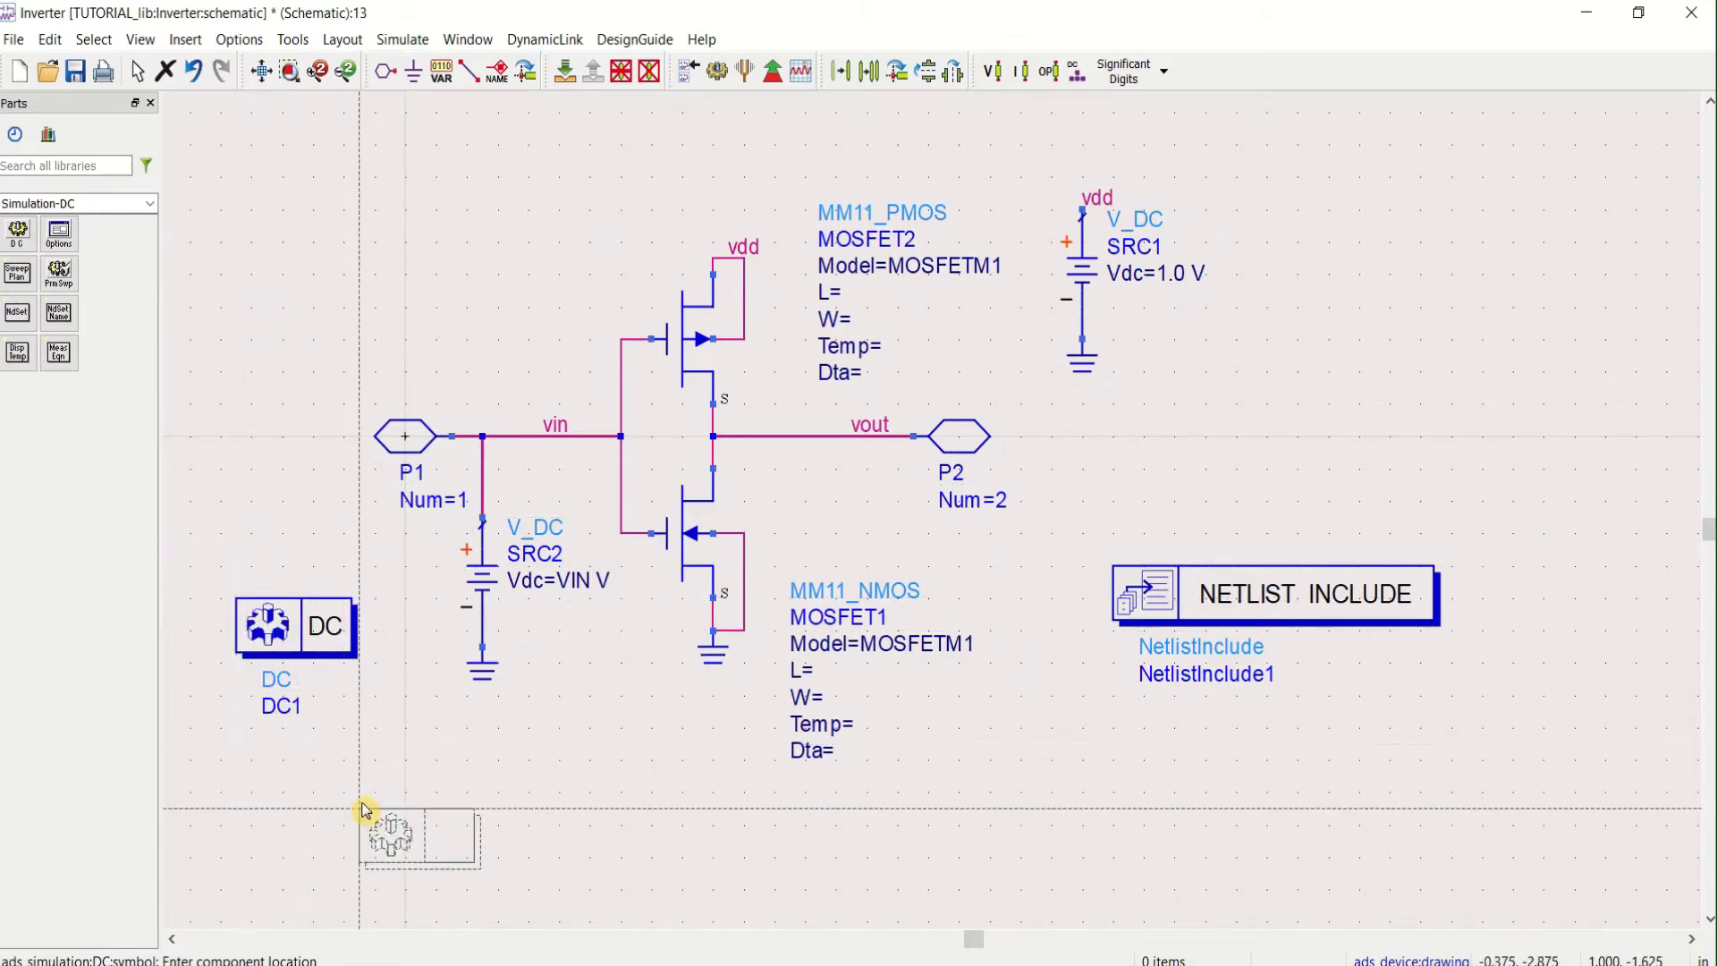
{"action": "key", "text": "Escape"}
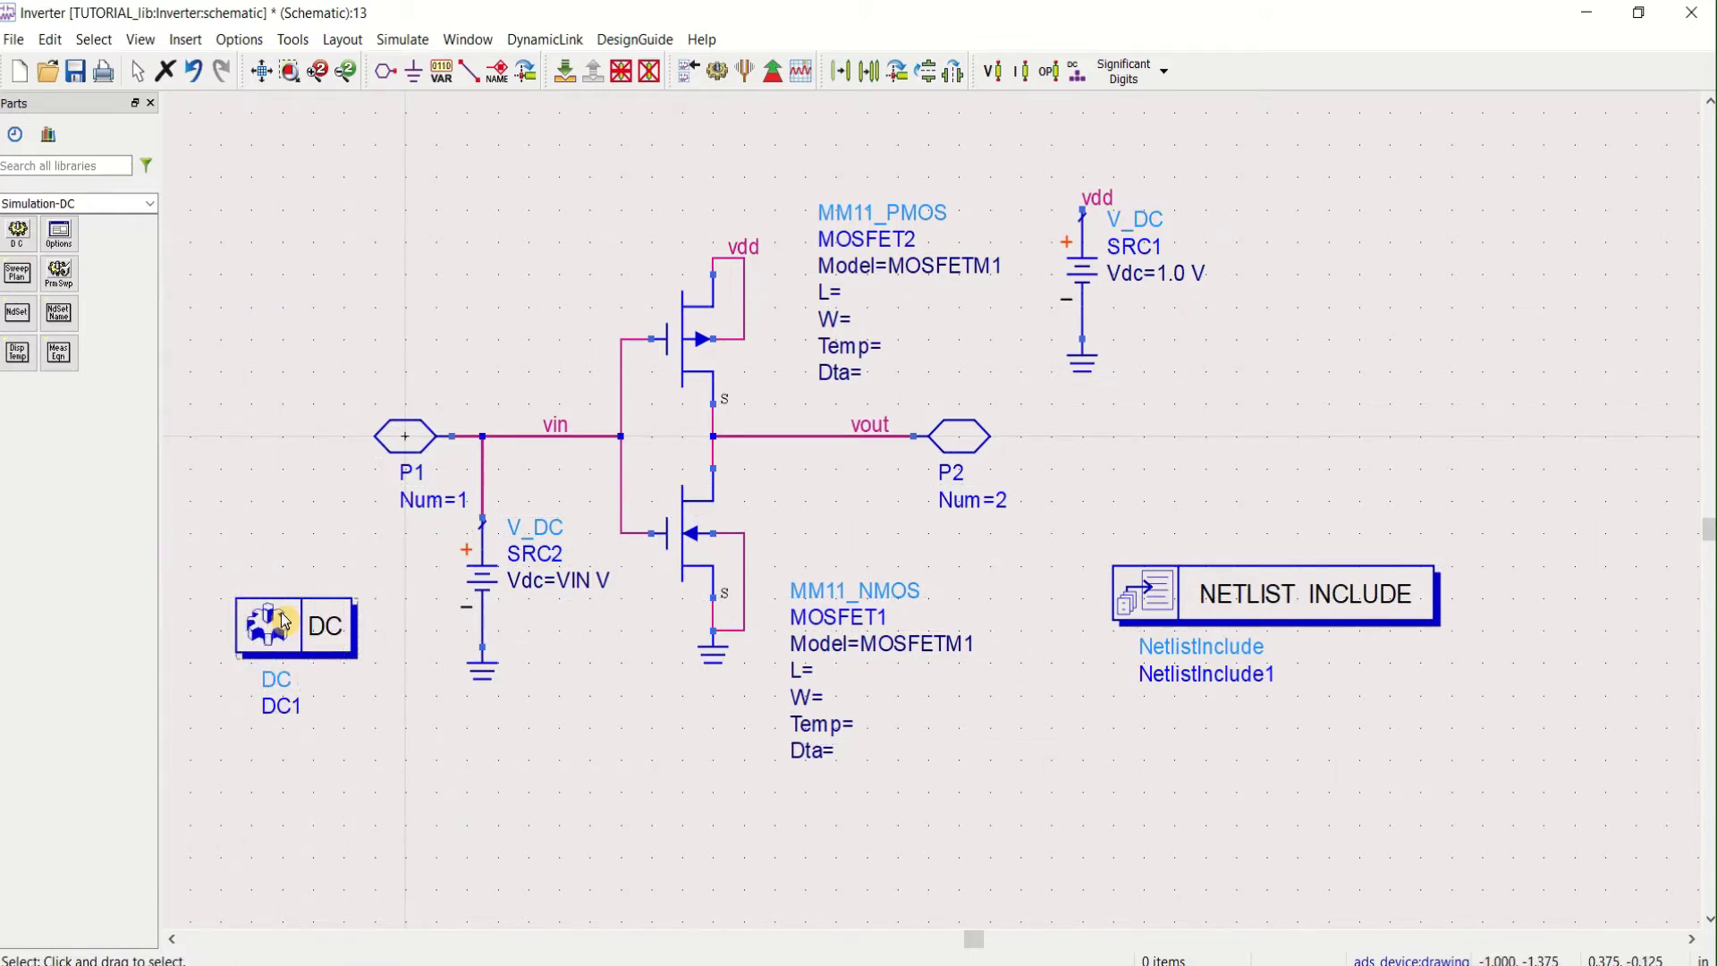
{"action": "left_click_drag", "start_coordinate": [281, 612], "coordinate": [260, 617]}
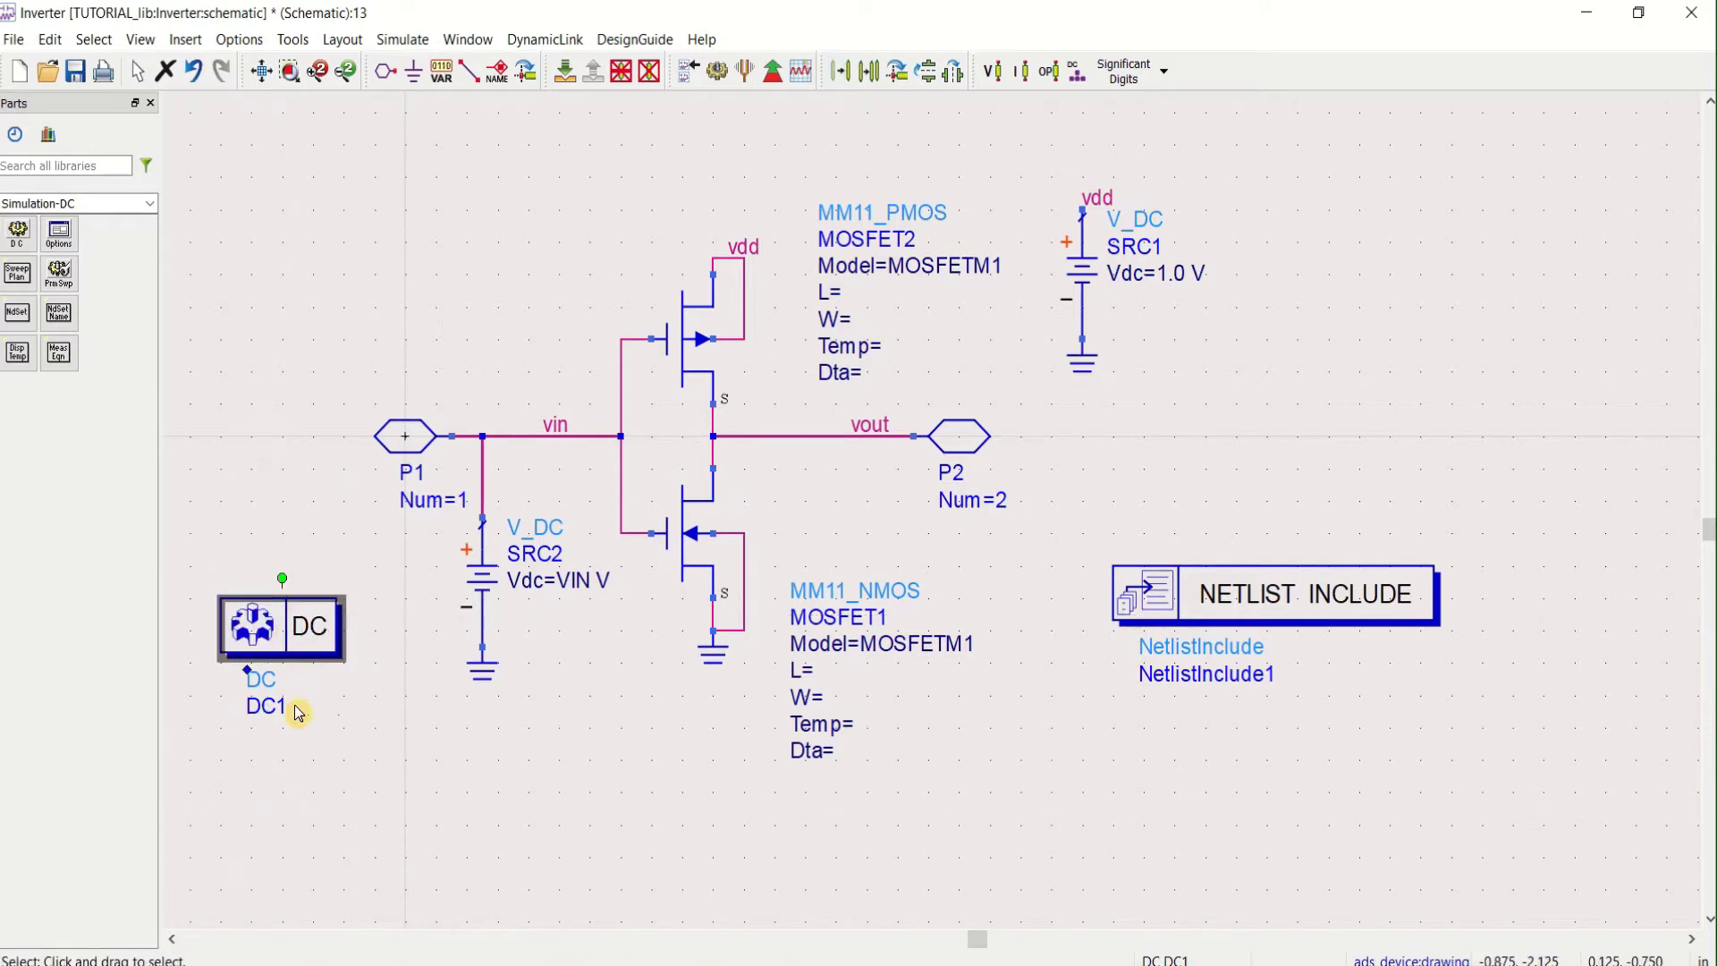
Display the SweepVar, Start, Stop and Step parameters of the DC simulation controller on the schematic
{"action": "double_click", "coordinate": [297, 631]}
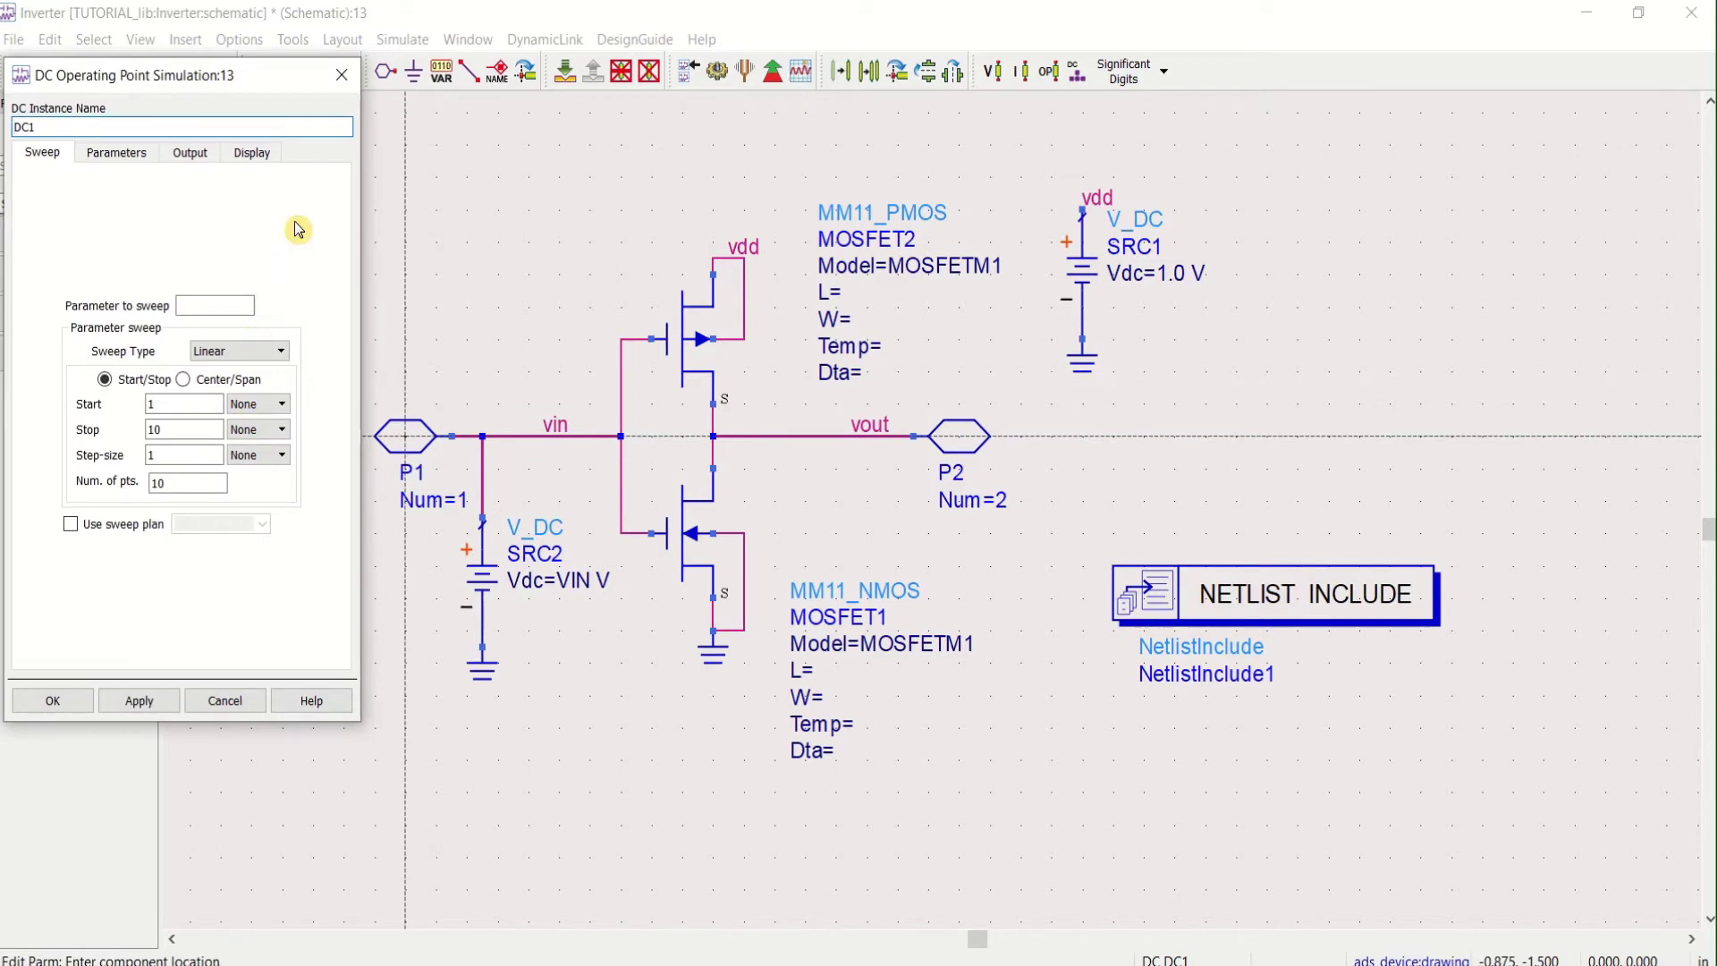
{"action": "left_click", "coordinate": [253, 156]}
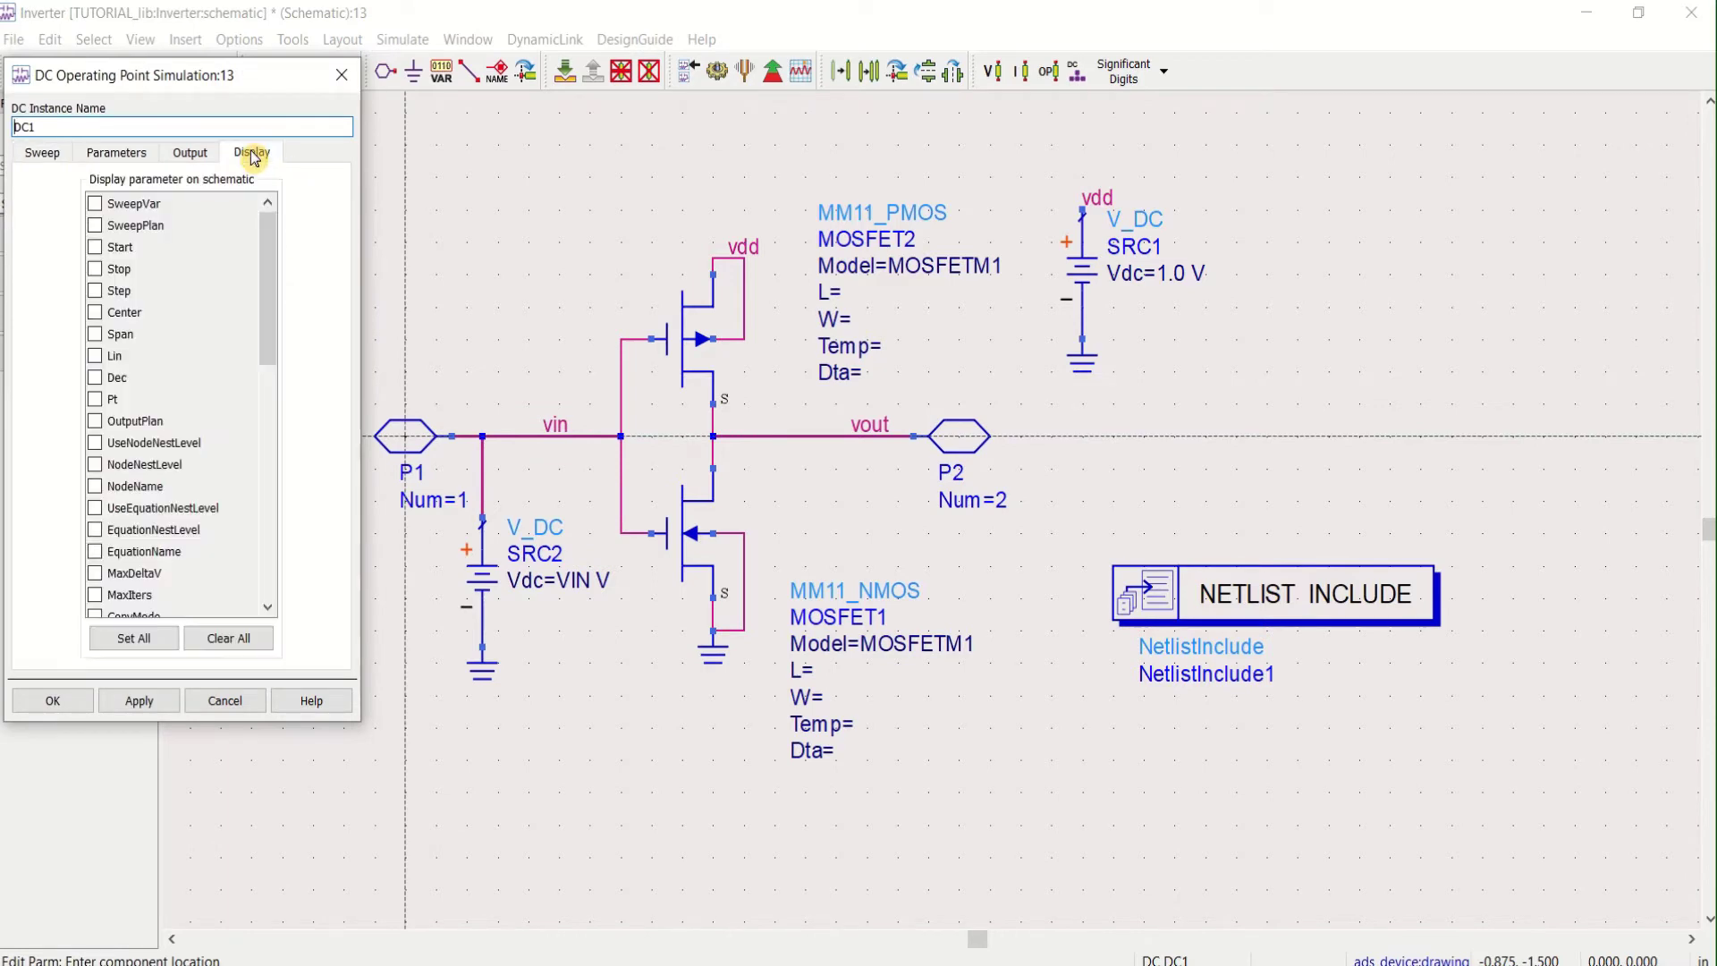
{"action": "left_click", "coordinate": [97, 206]}
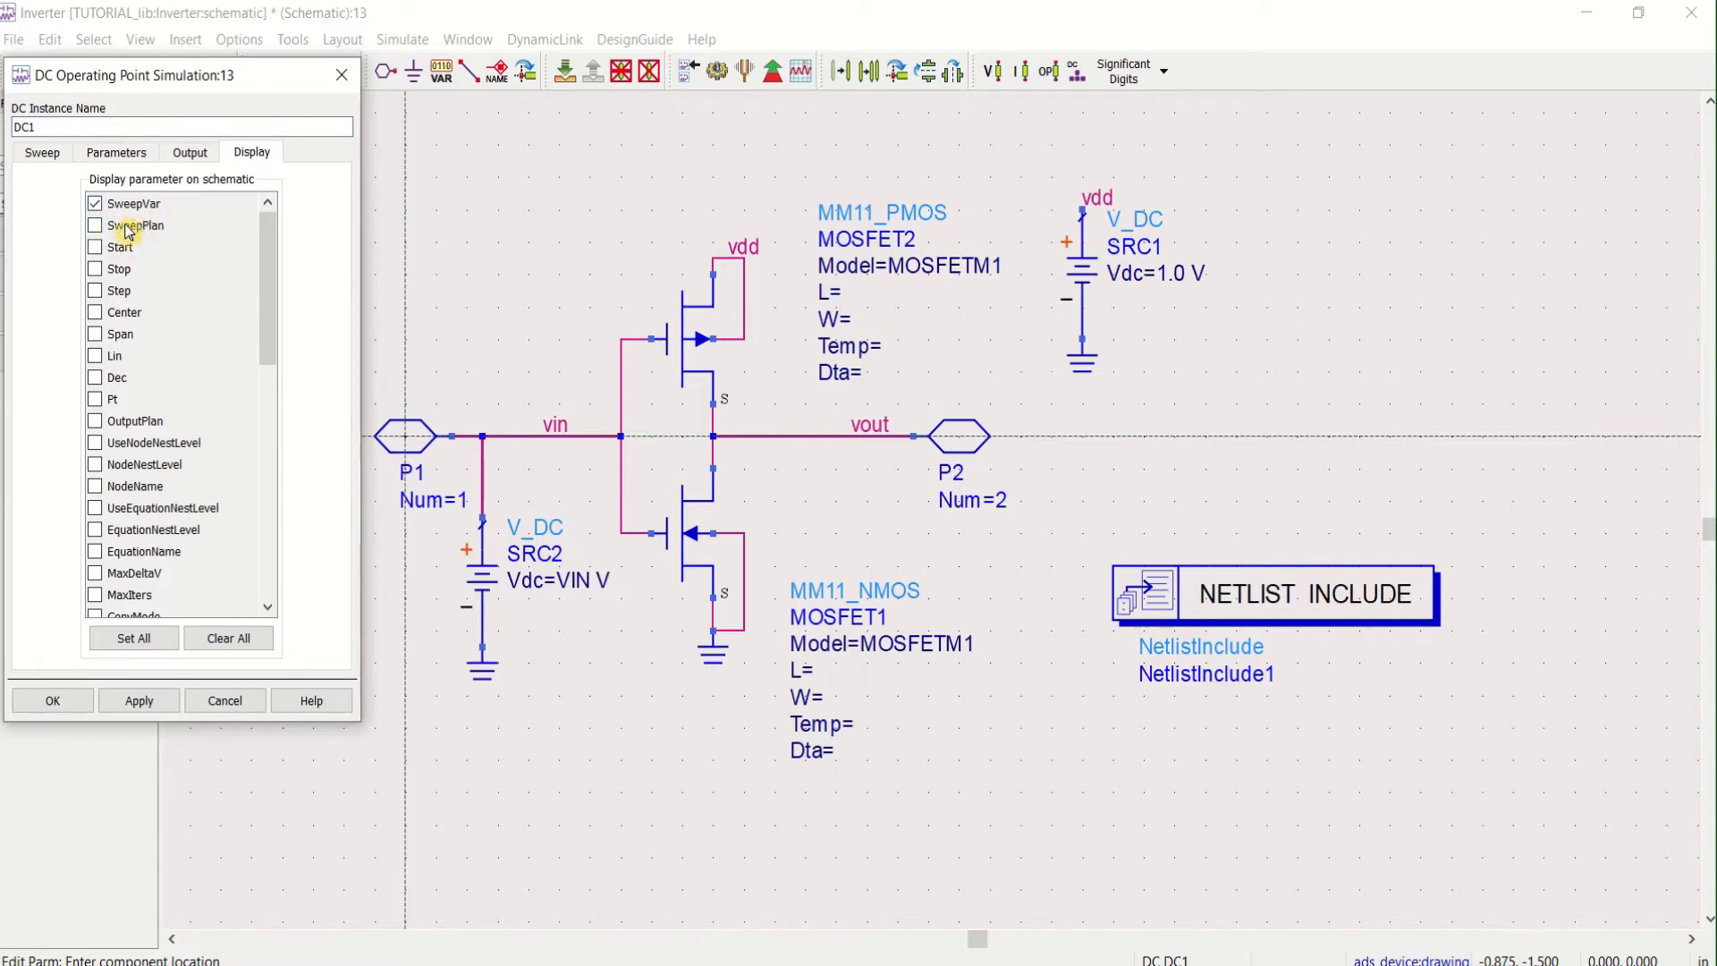
{"action": "left_click", "coordinate": [97, 268]}
{"action": "left_click", "coordinate": [97, 292]}
{"action": "left_click", "coordinate": [139, 701]}
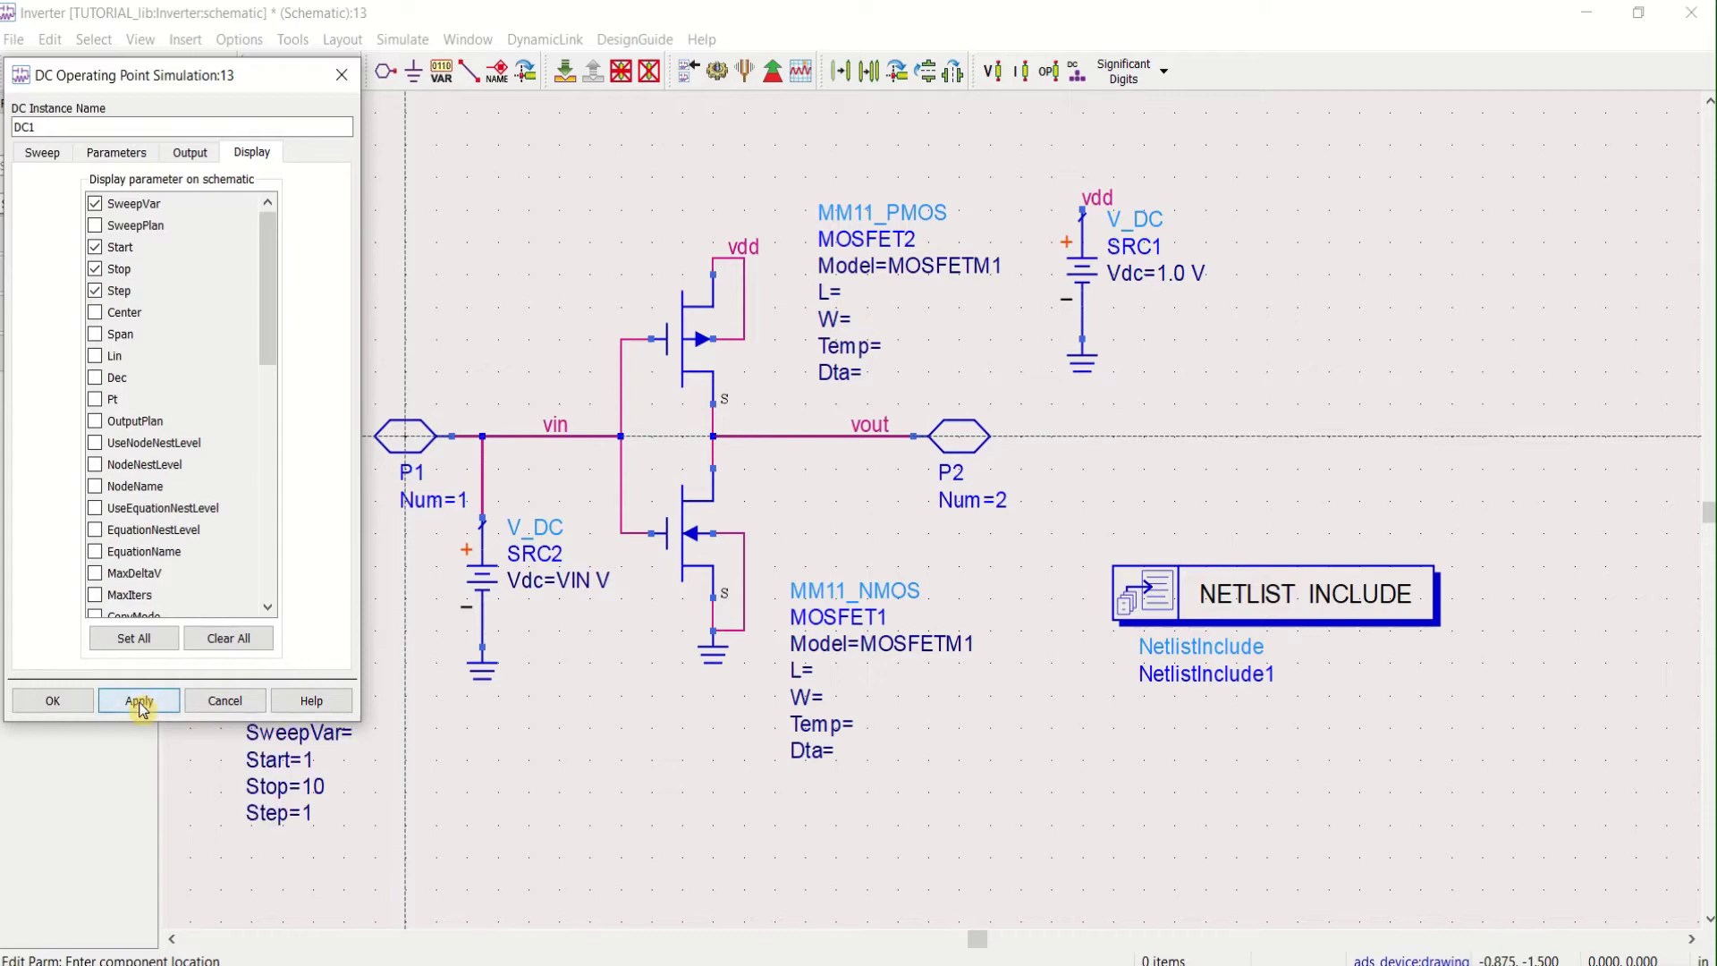
{"action": "left_click", "coordinate": [53, 701]}
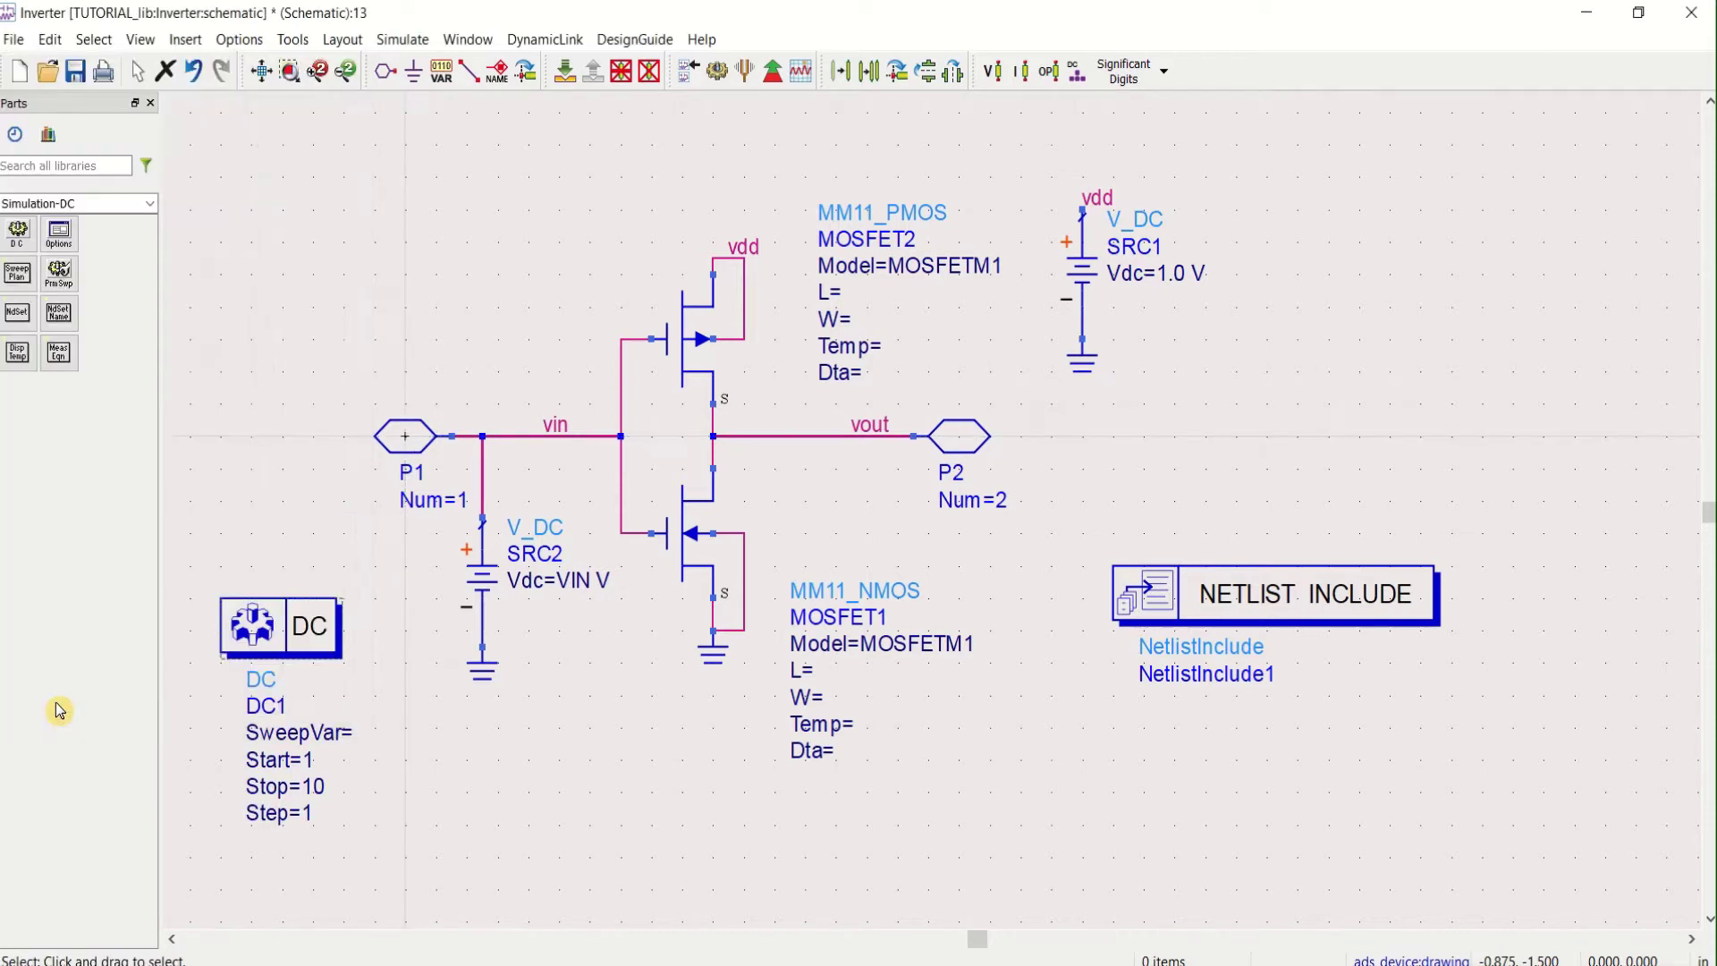
Set the DC controller's SweepVar to "VIN", matching the variable of the input source
{"action": "double_click", "coordinate": [569, 583]}
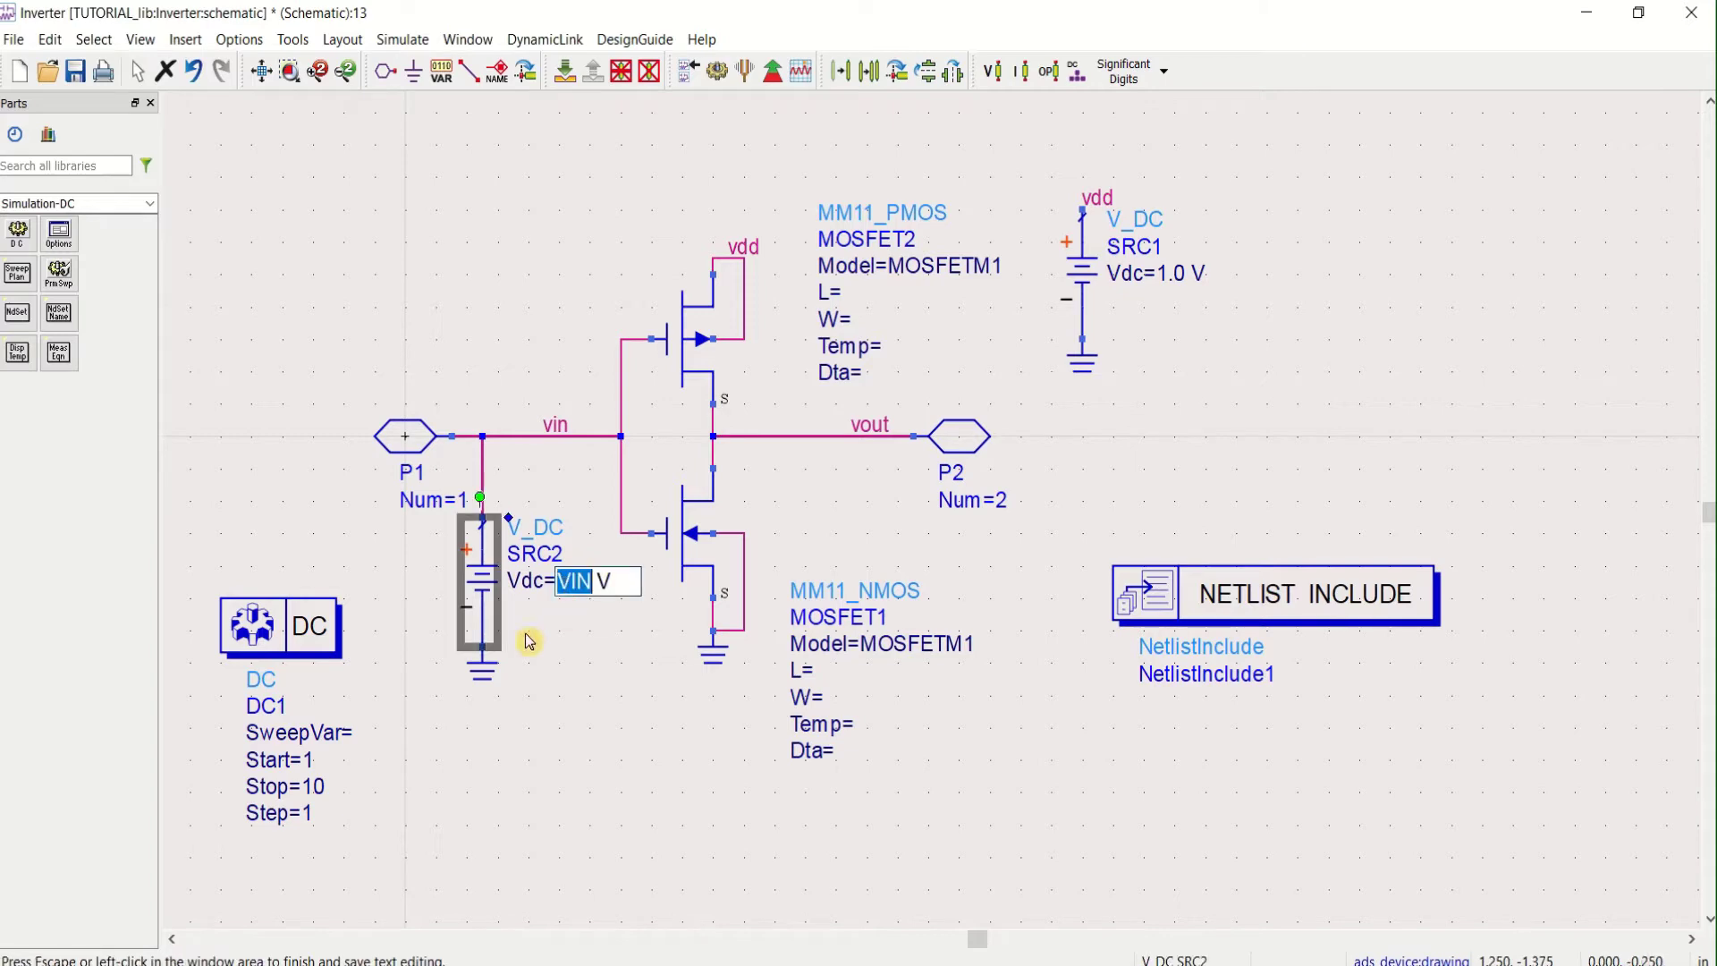
{"action": "left_click", "coordinate": [354, 731]}
{"action": "double_click", "coordinate": [356, 733]}
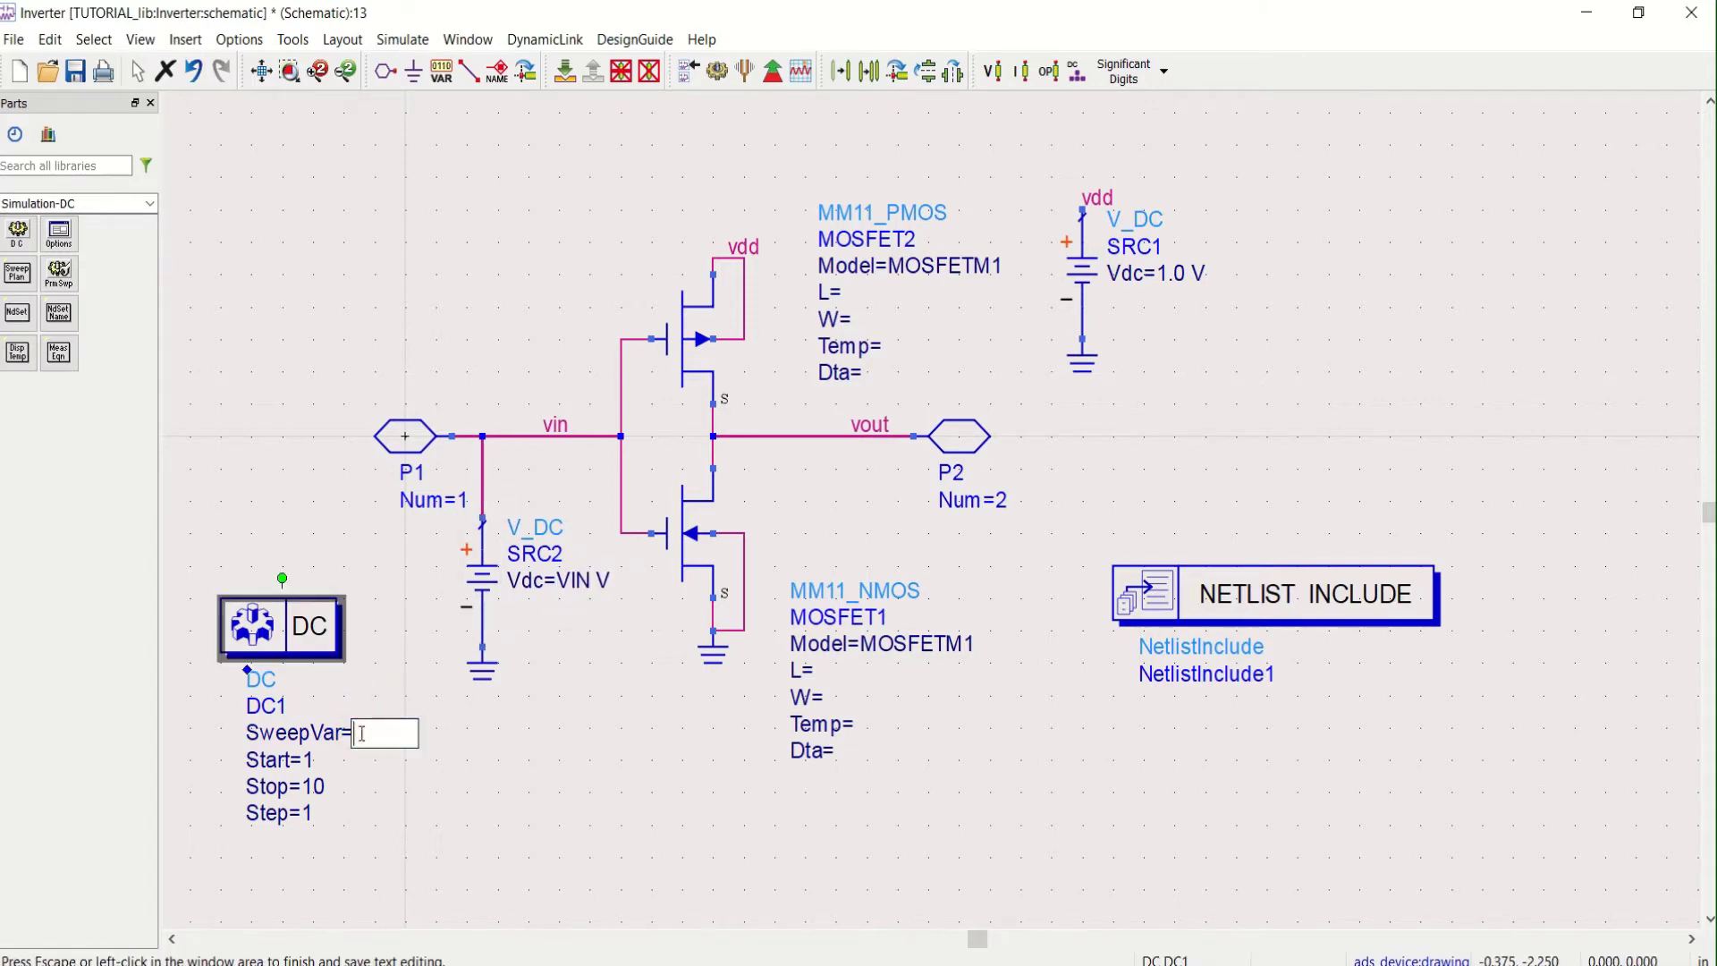
{"action": "type", "text": "\""}
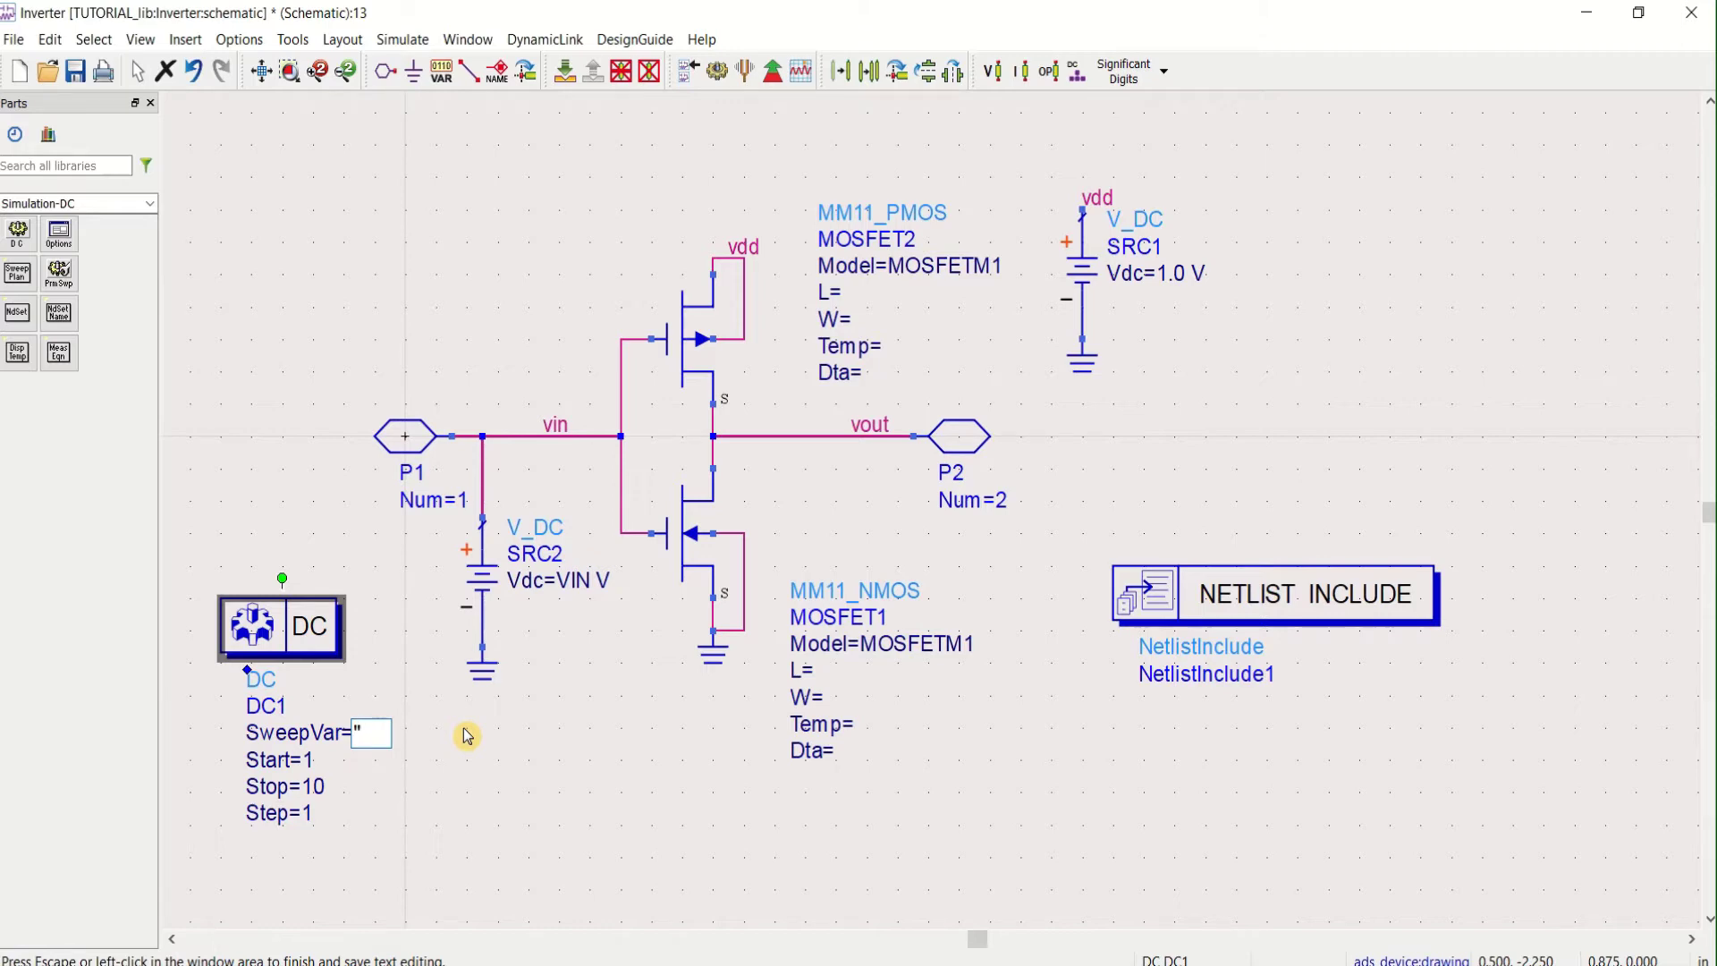
{"action": "type", "text": "VIN"}
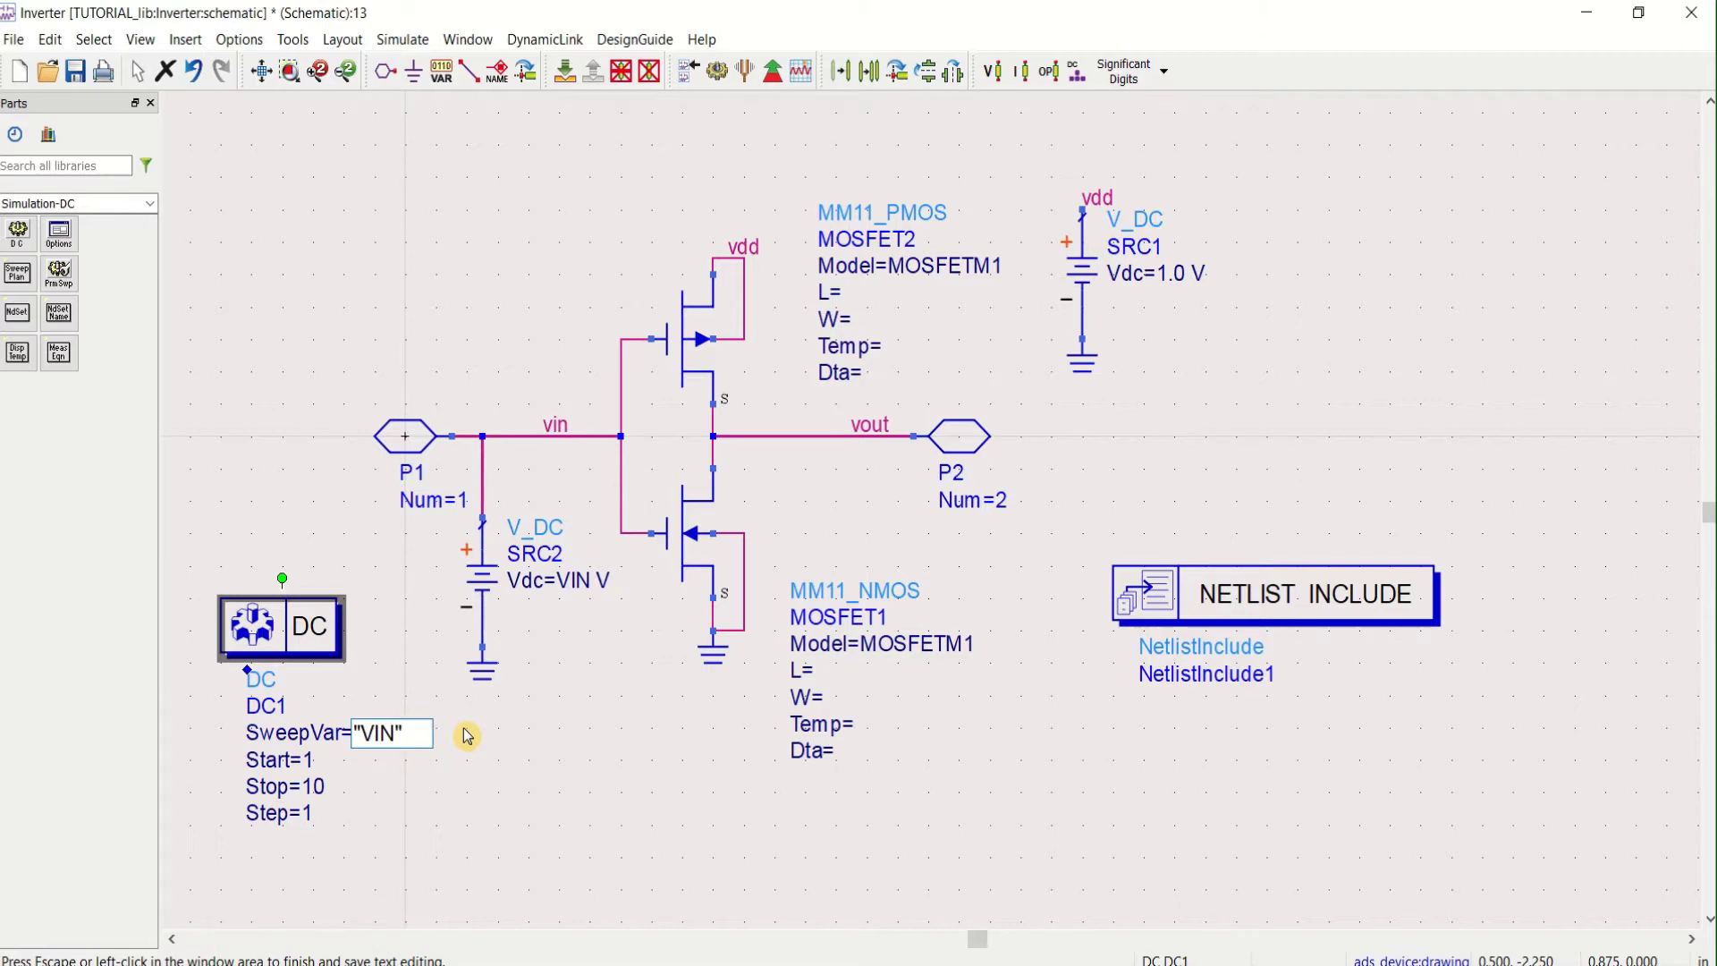
Set the DC sweep range to Start 0, Stop 1.2 and Step 0.01
{"action": "left_click", "coordinate": [312, 760]}
{"action": "left_click", "coordinate": [315, 760]}
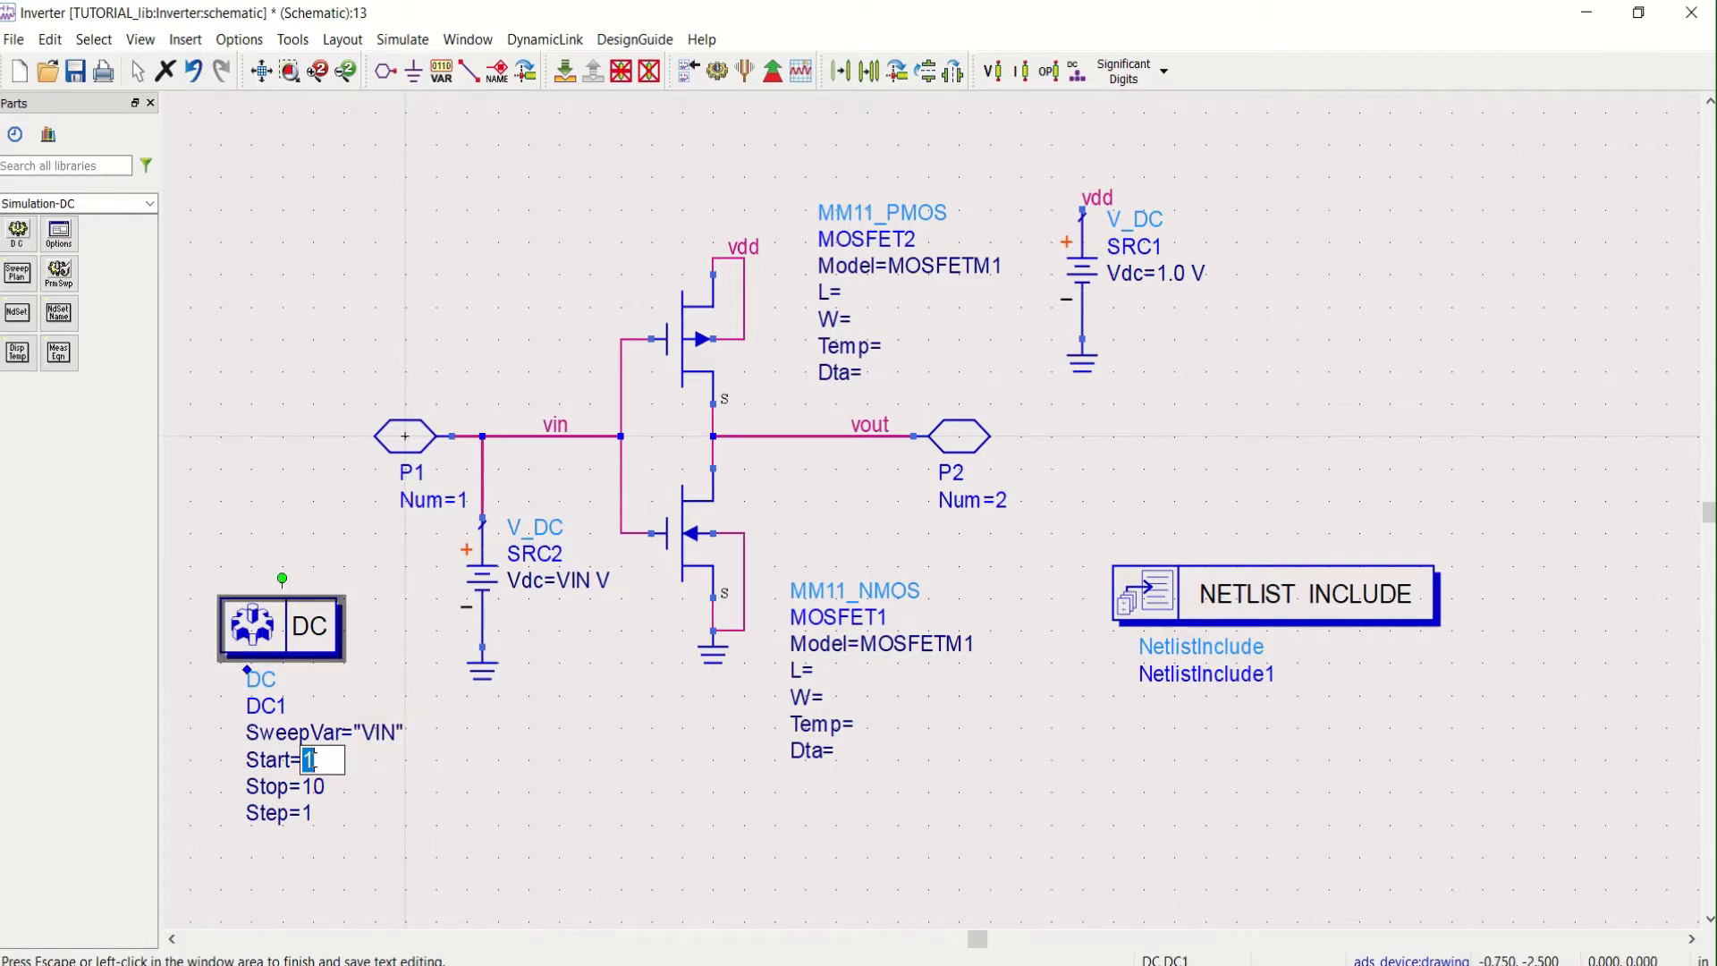
{"action": "left_click", "coordinate": [317, 782]}
{"action": "left_click", "coordinate": [317, 781]}
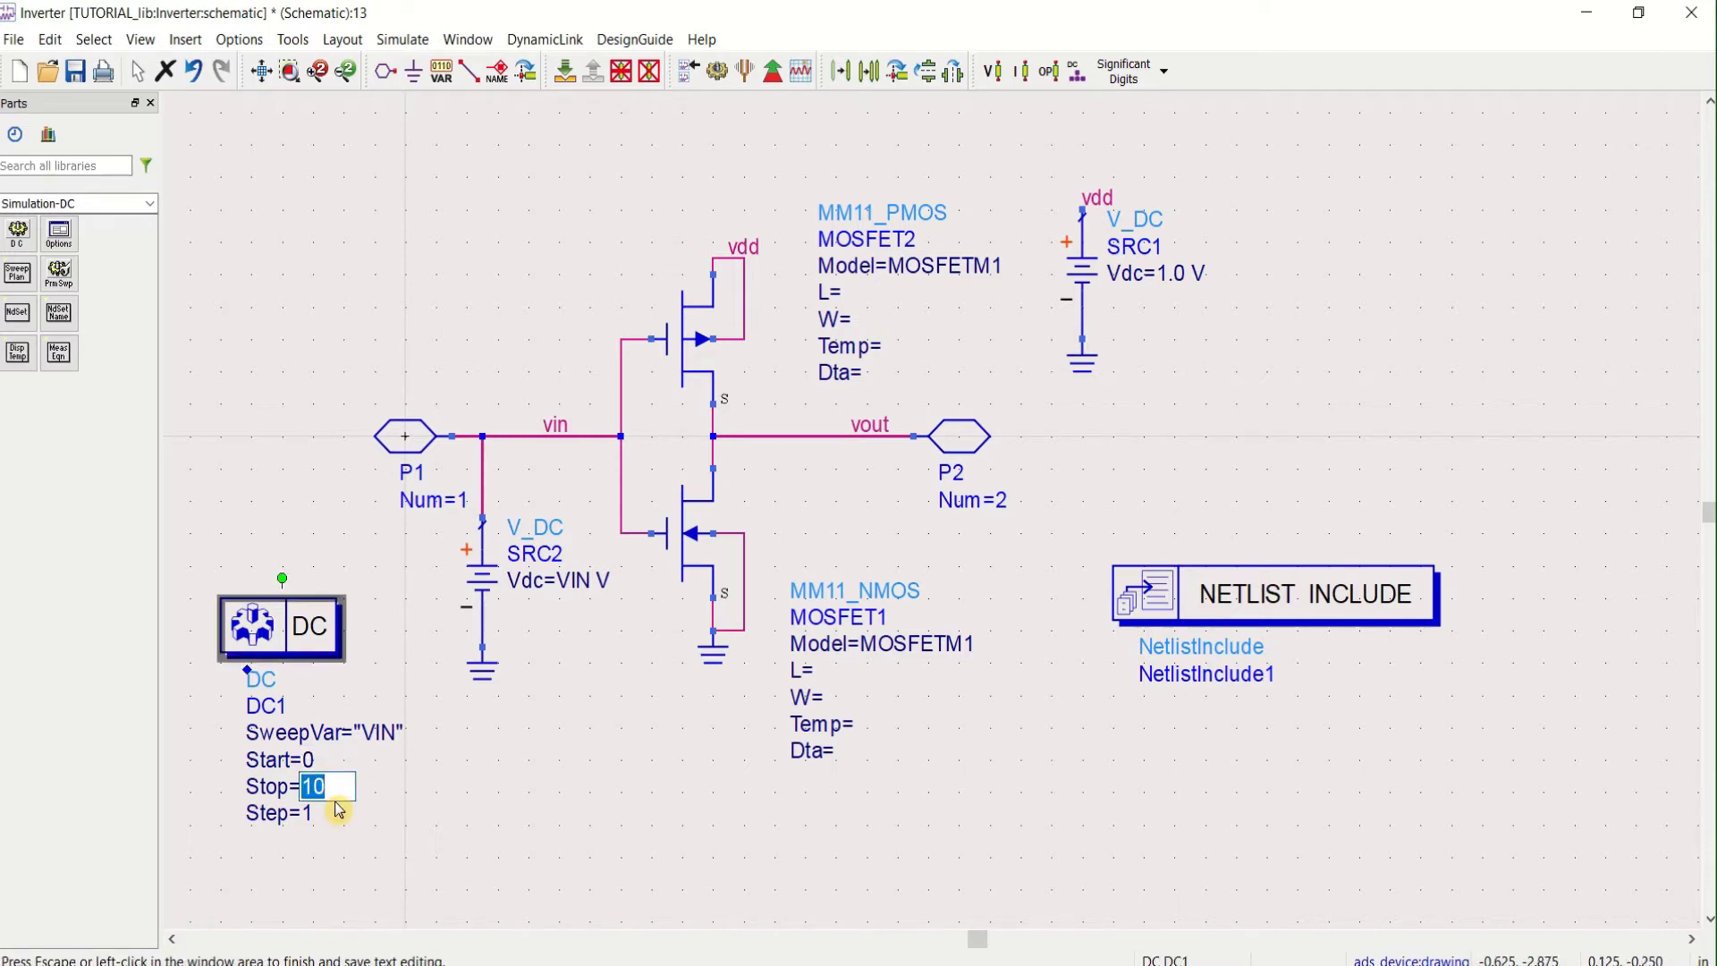
{"action": "type", "text": "1.2"}
{"action": "left_click", "coordinate": [338, 823]}
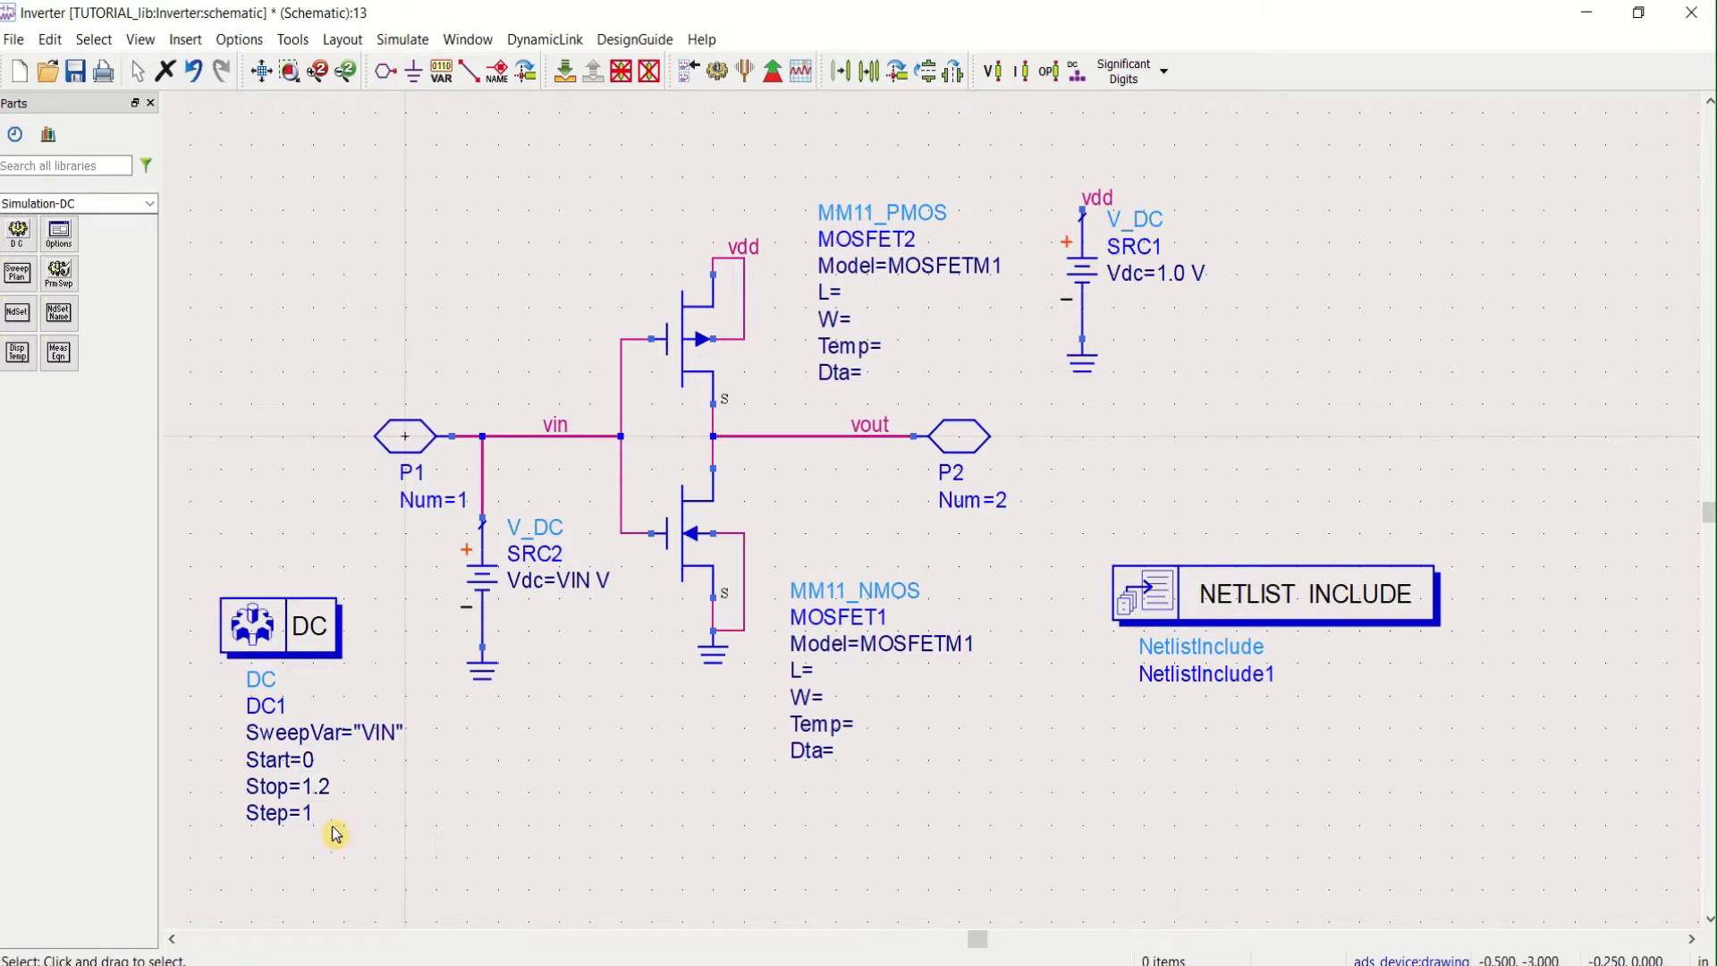
{"action": "left_click", "coordinate": [349, 831]}
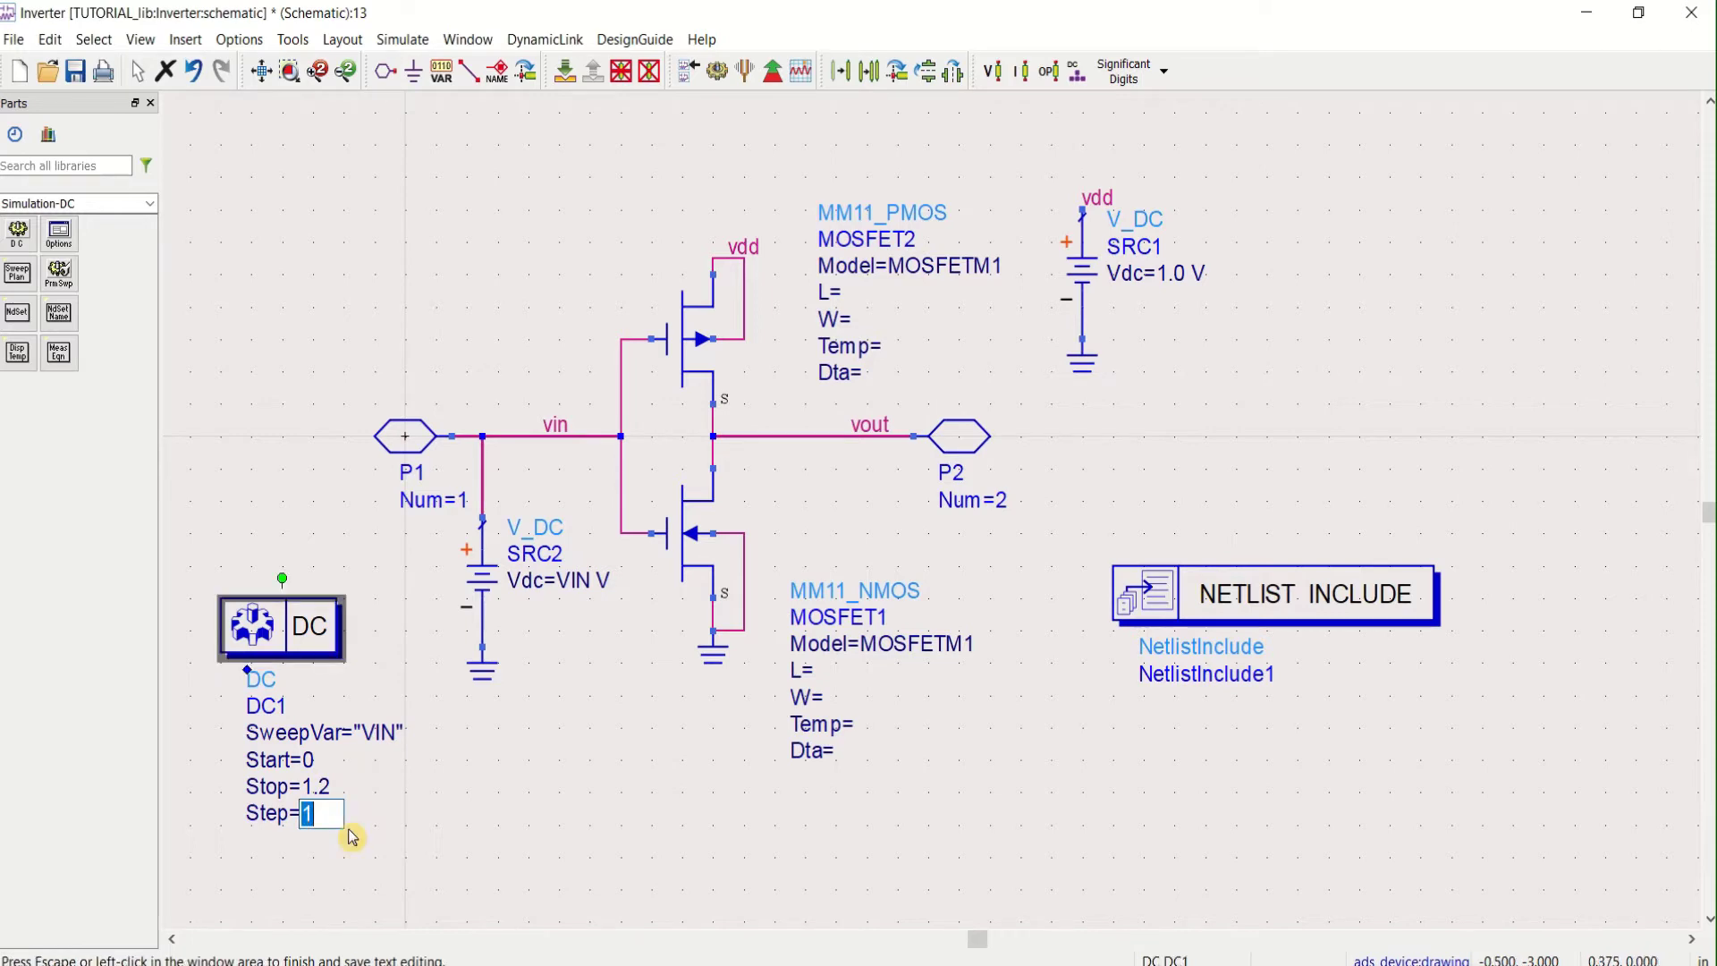
{"action": "type", "text": "0.01"}
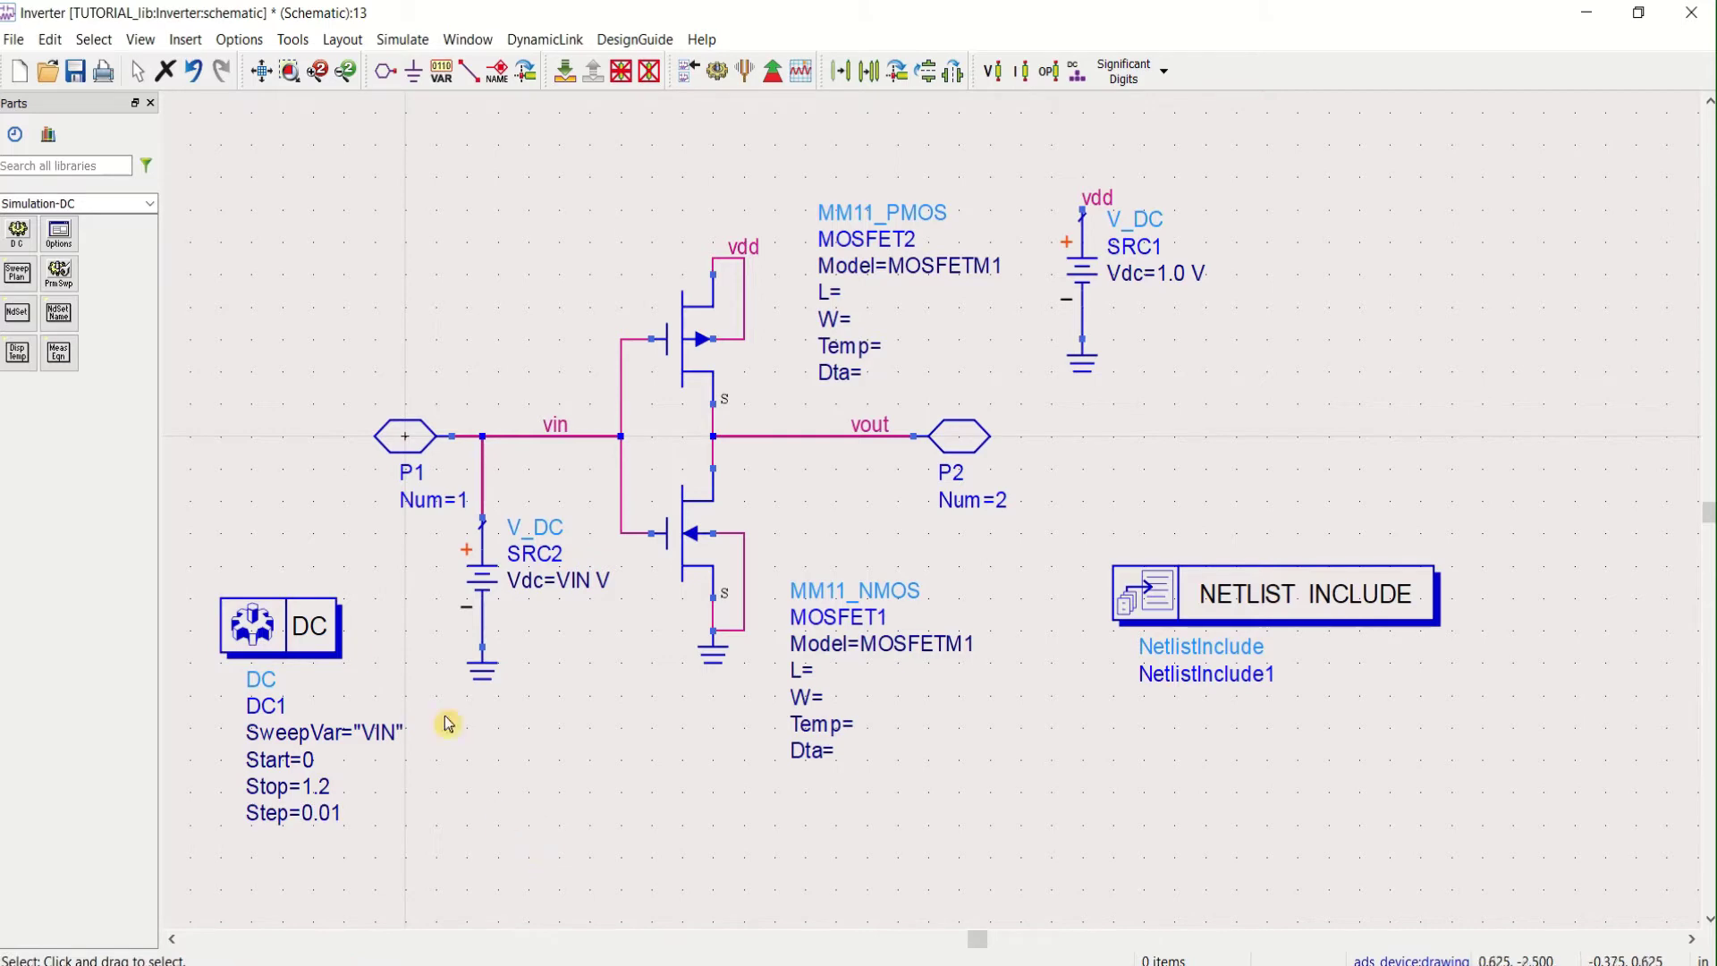
Move the DC simulation controller to the right of the vdd source and place a VAR equation block above input pin P1
{"action": "left_click_drag", "start_coordinate": [283, 647], "coordinate": [1378, 341]}
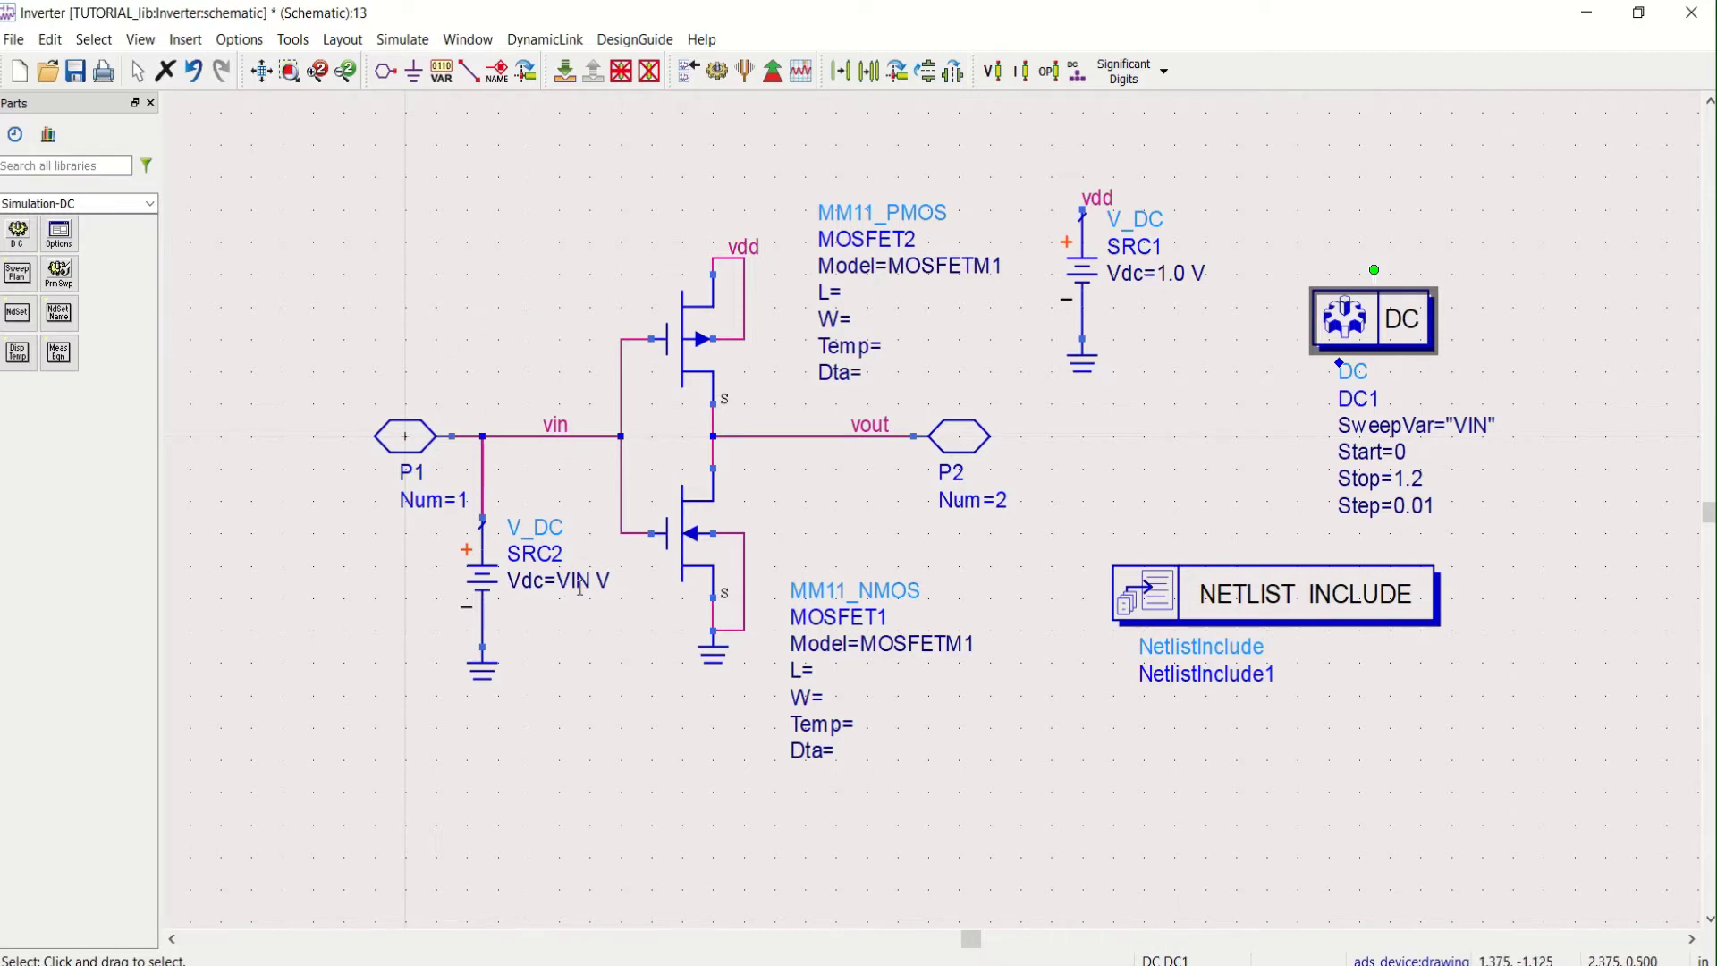
{"action": "left_click", "coordinate": [452, 79]}
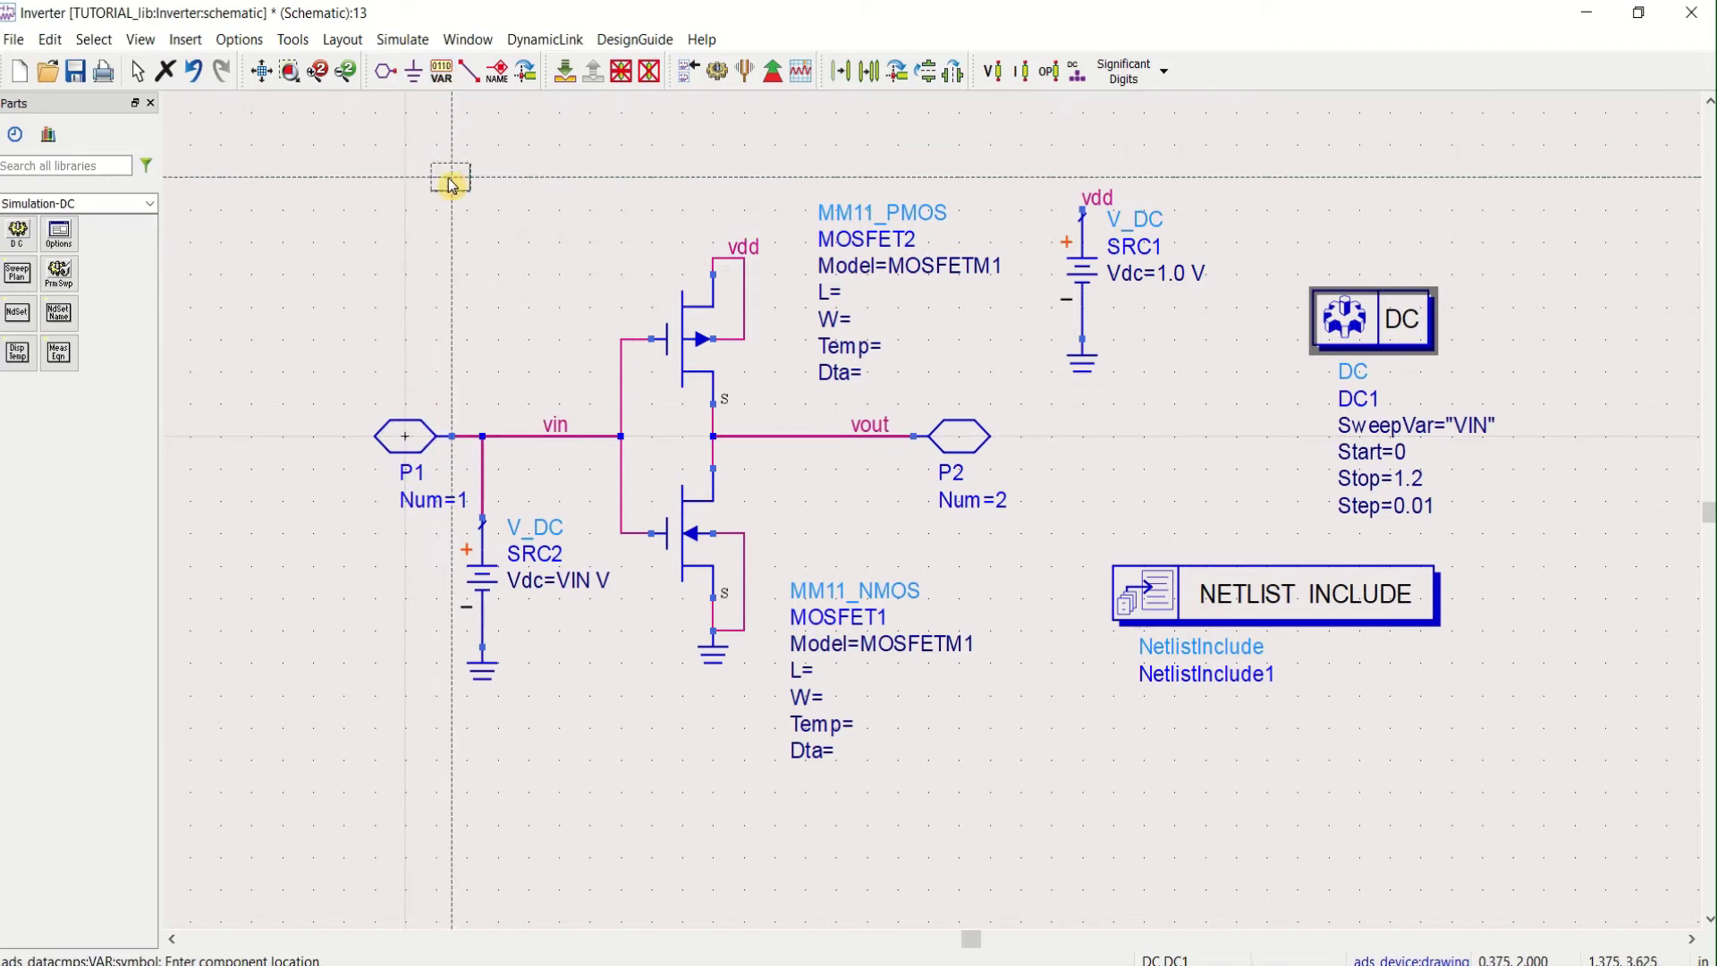
{"action": "left_click", "coordinate": [389, 257]}
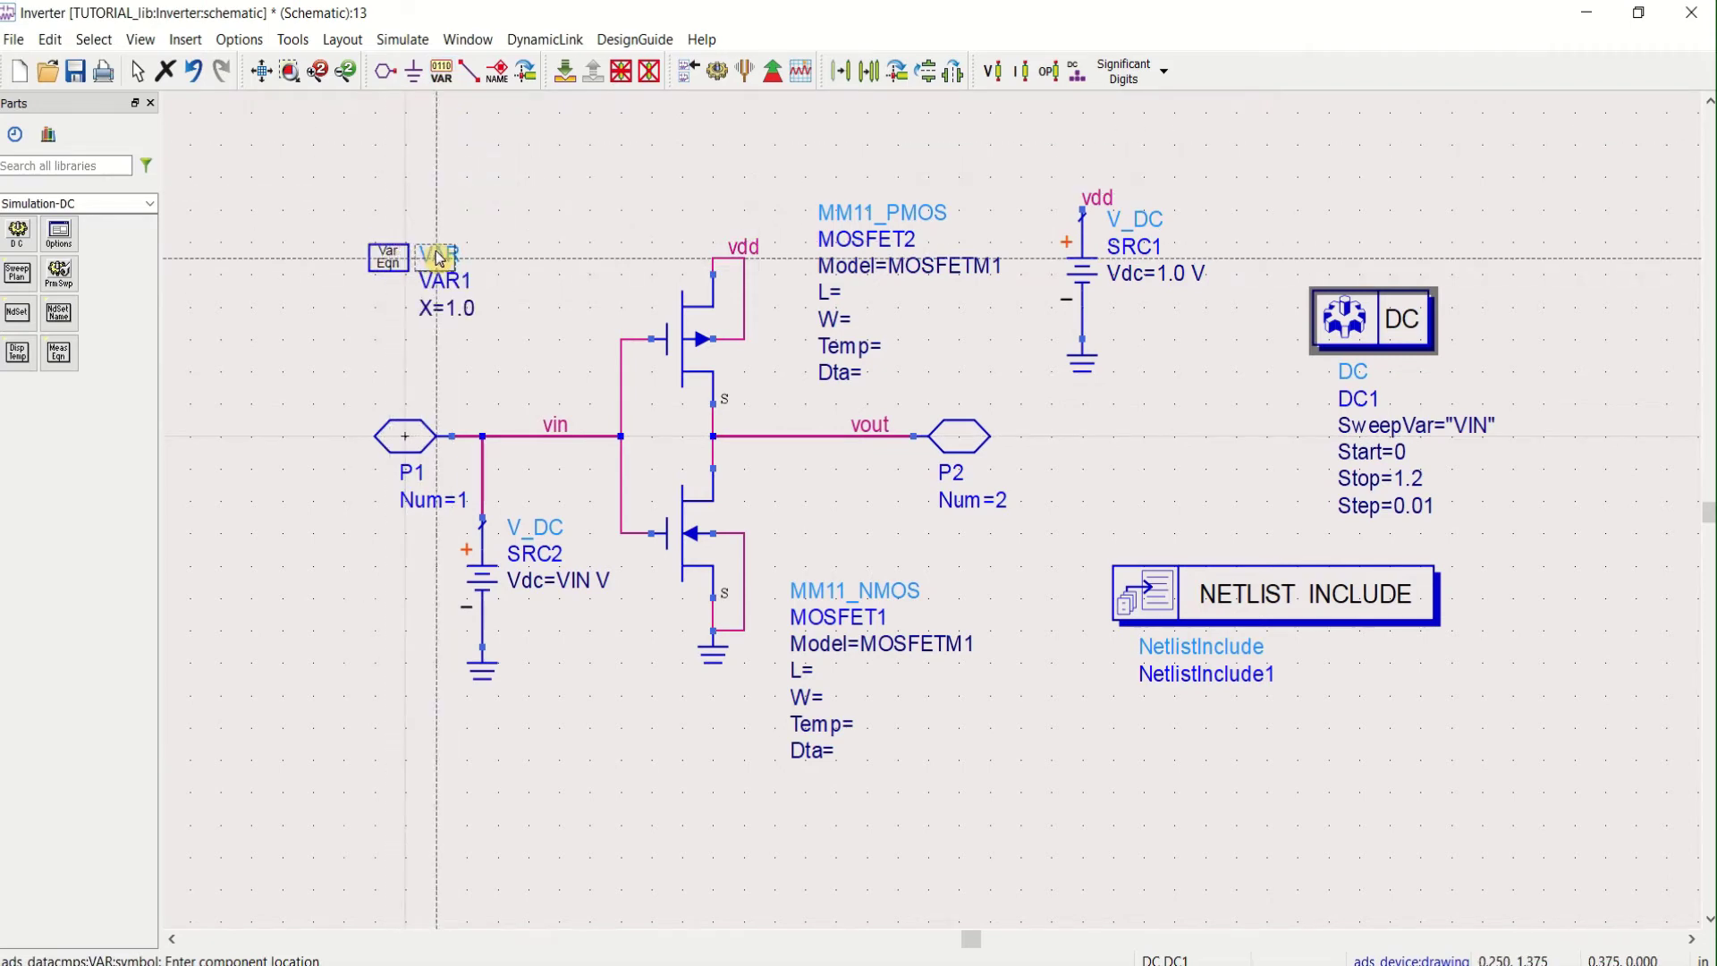
{"action": "key", "text": "Escape"}
Define the variable VIN with value 0 in the VAR equation block
{"action": "double_click", "coordinate": [427, 307]}
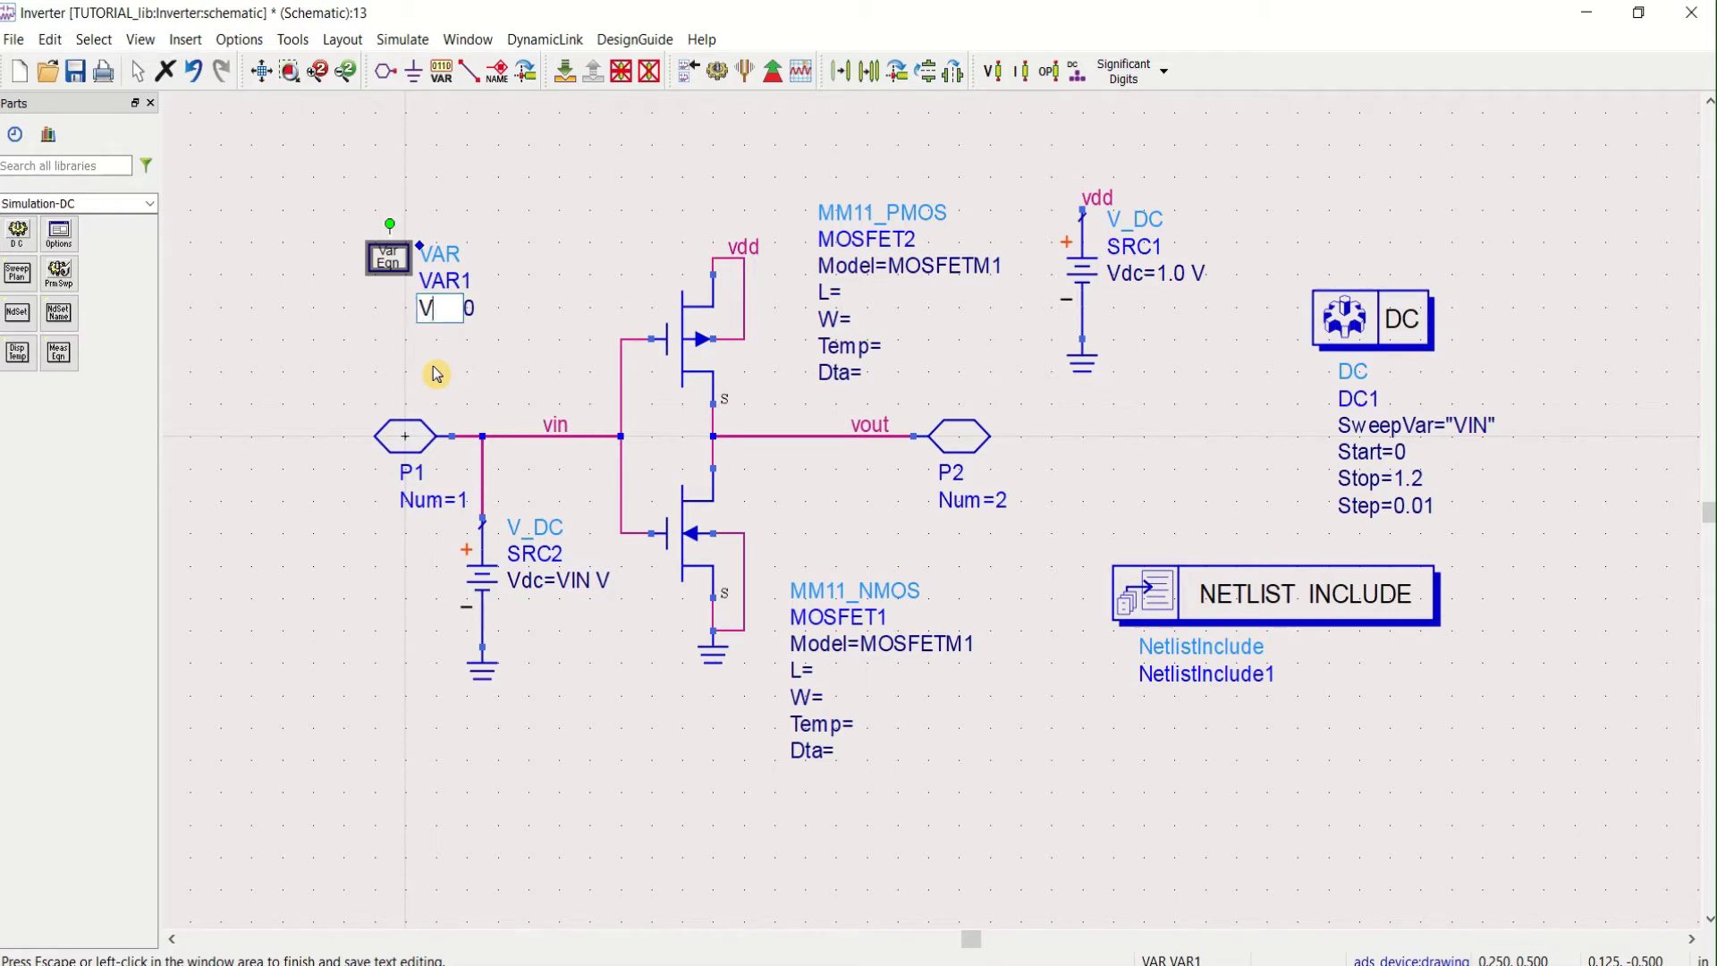
{"action": "type", "text": "VIN"}
{"action": "key", "text": "Tab"}
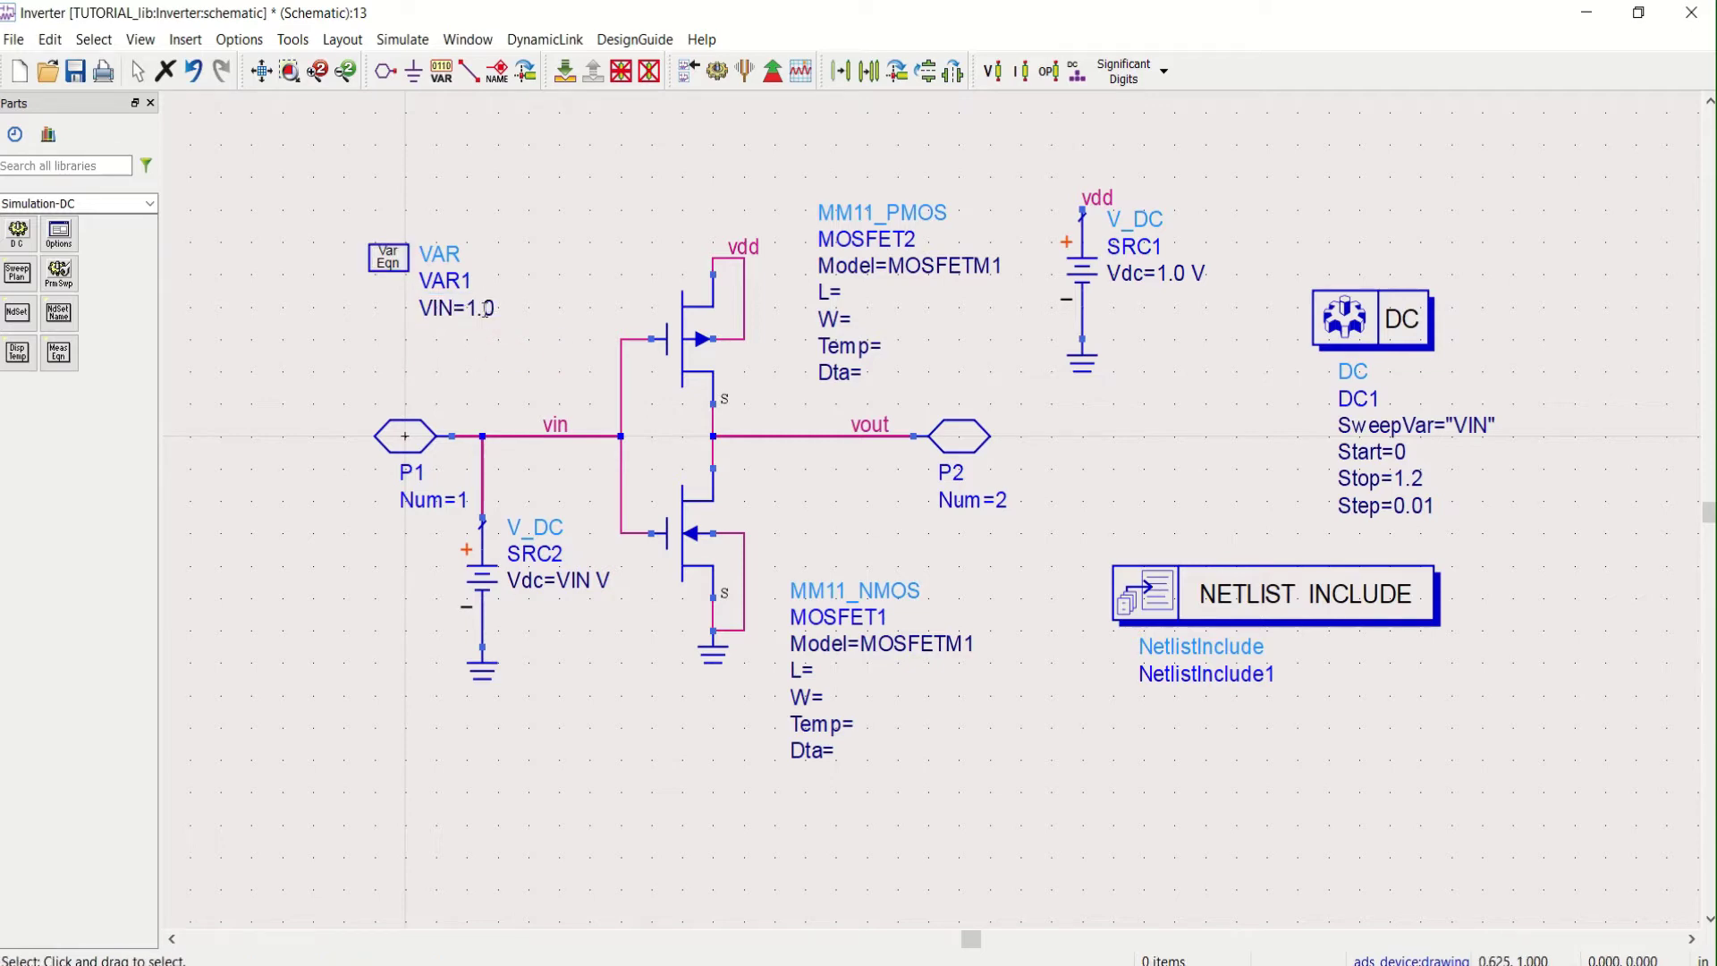
{"action": "type", "text": "0"}
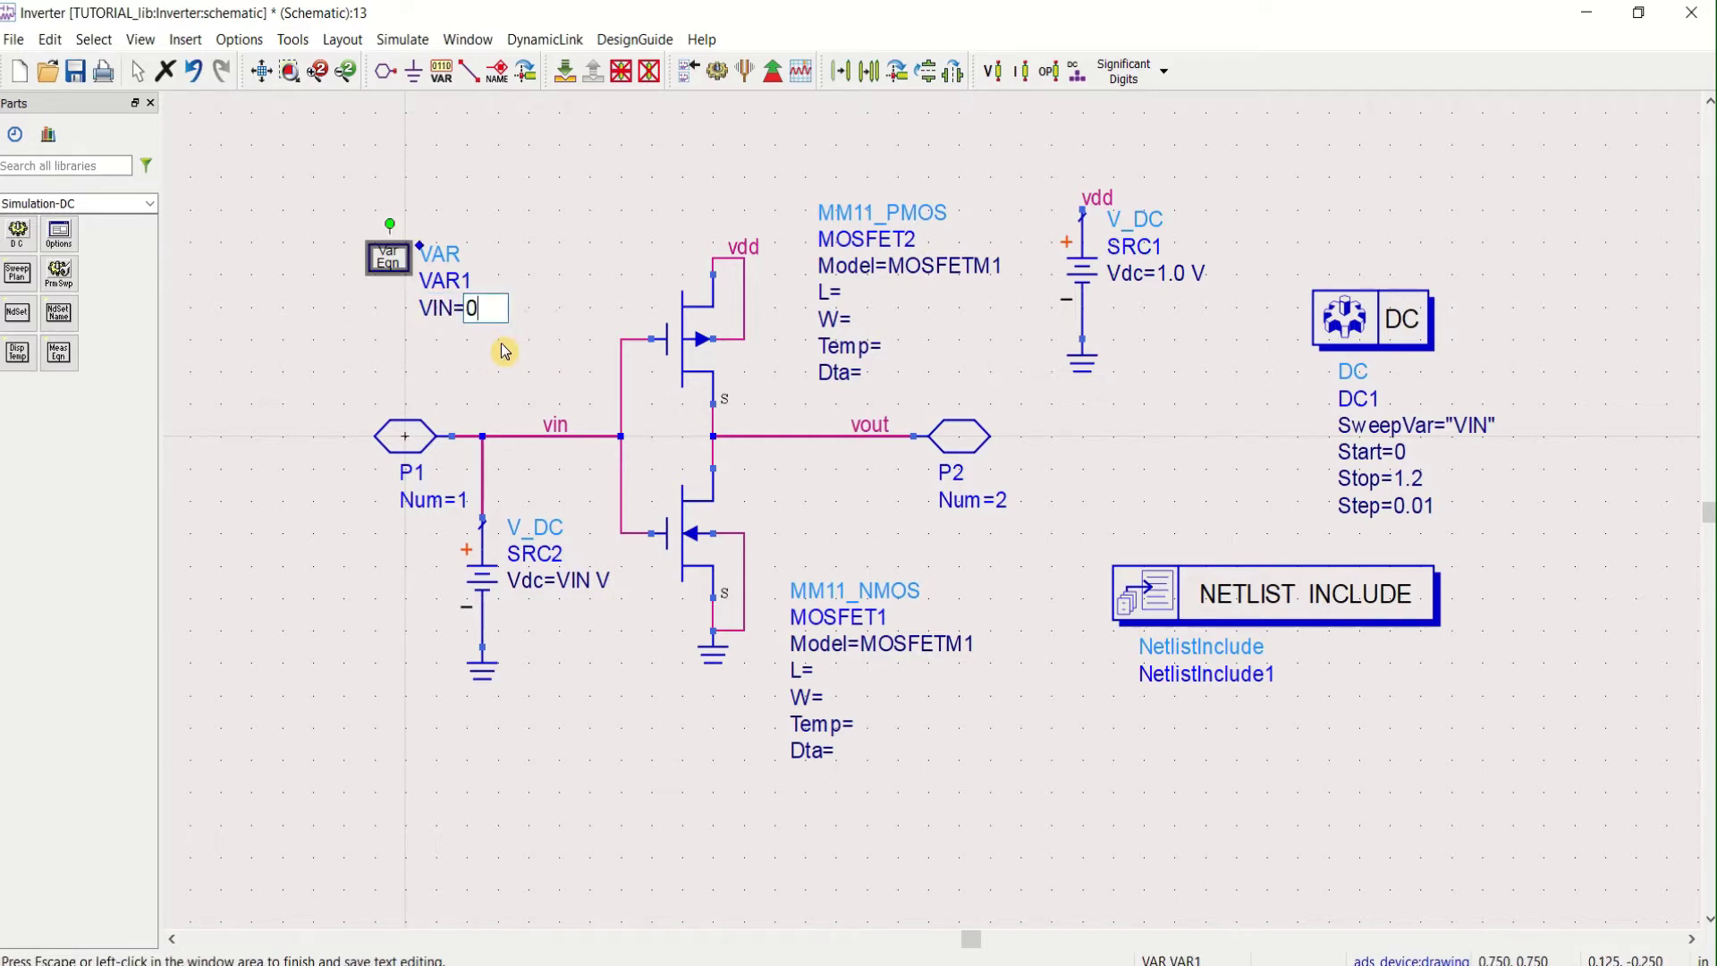
{"action": "left_click", "coordinate": [544, 286]}
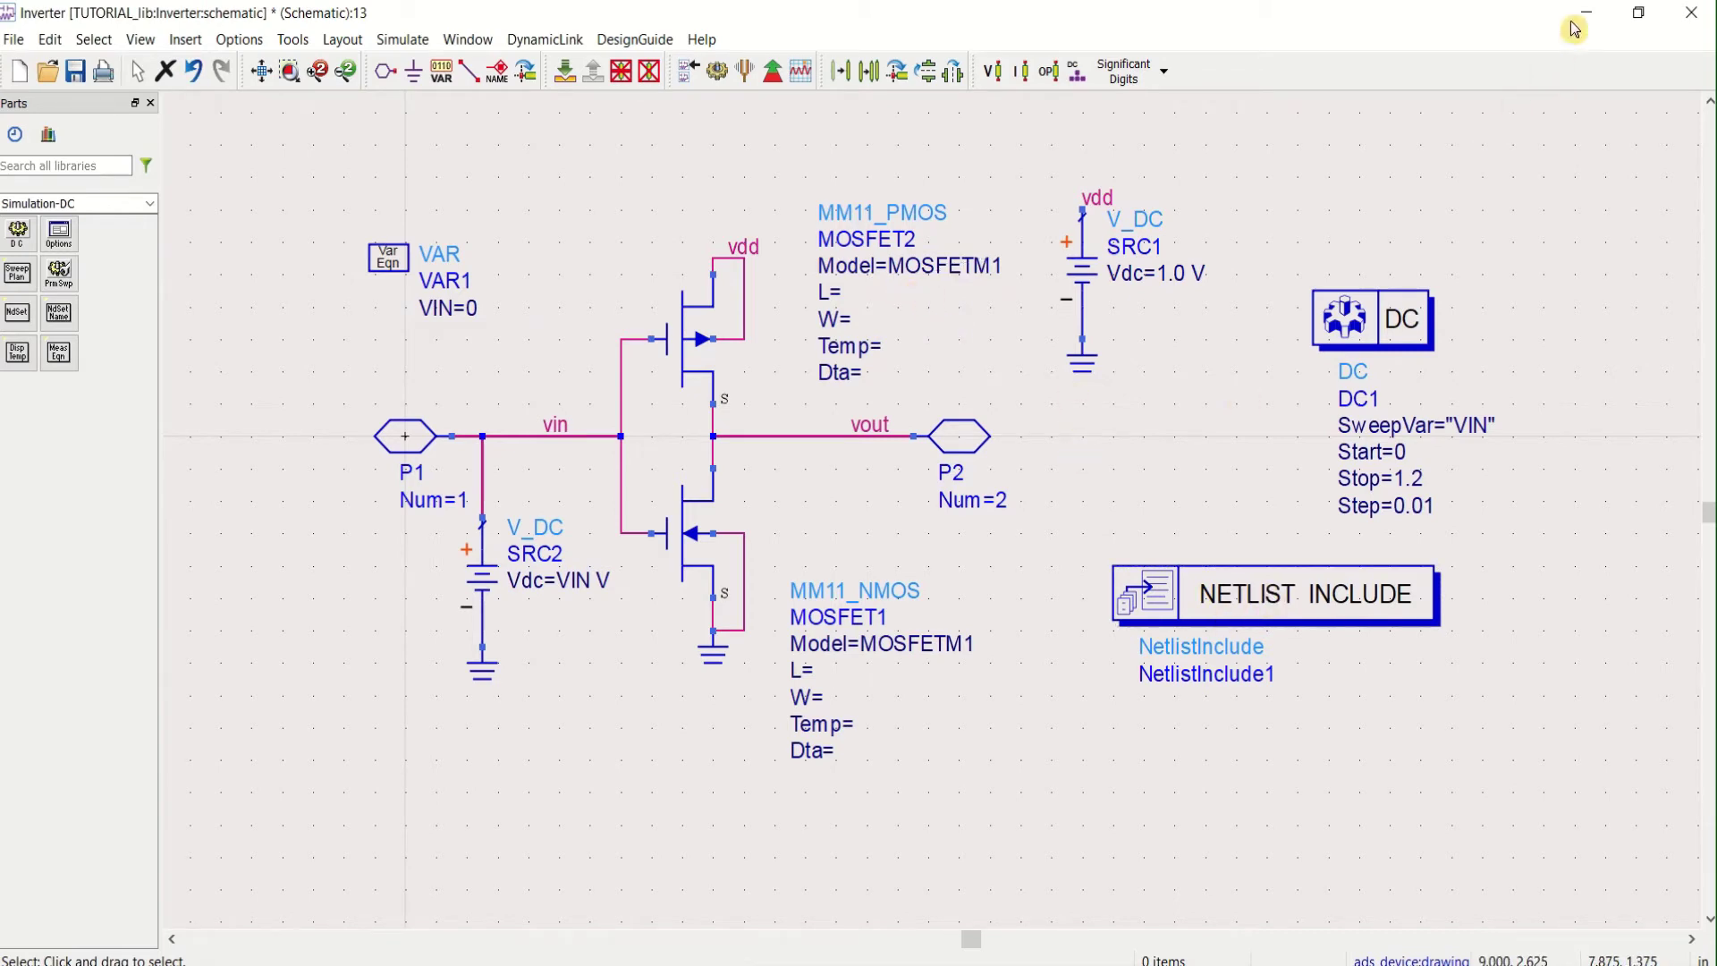
Switch to the ibm_013um_model file in Notepad and look up the model names of the NMOS and PMOS devices
{"action": "left_click", "coordinate": [716, 965]}
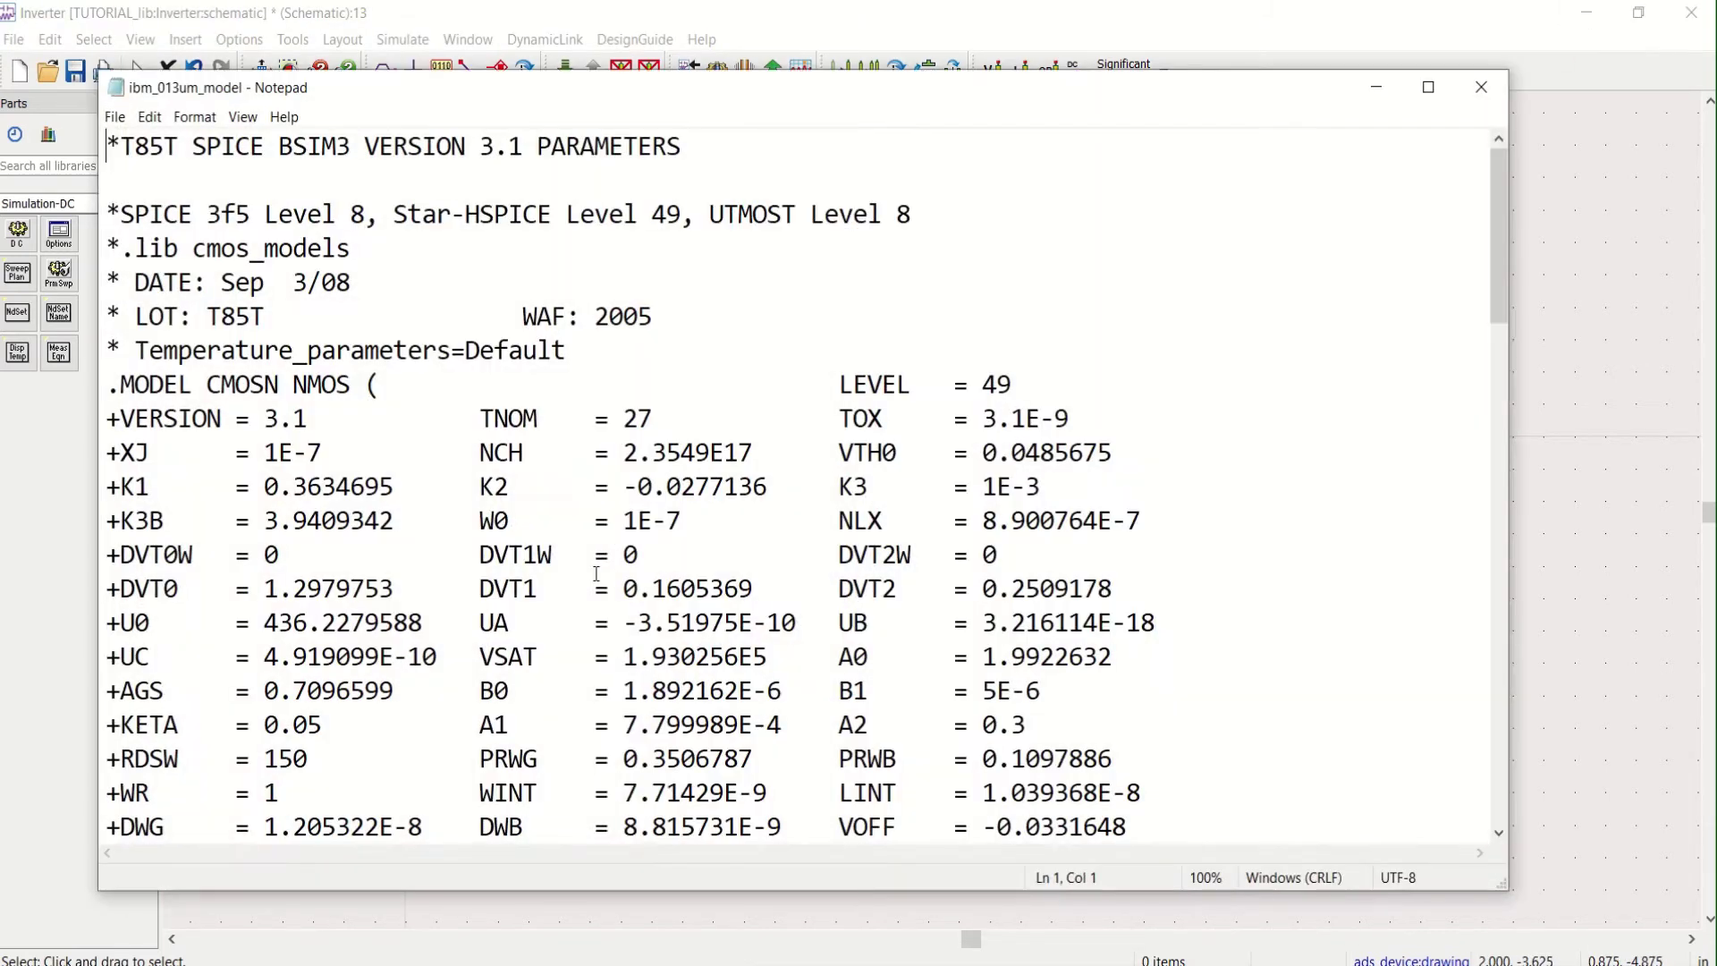
{"action": "left_click_drag", "start_coordinate": [206, 385], "coordinate": [280, 385]}
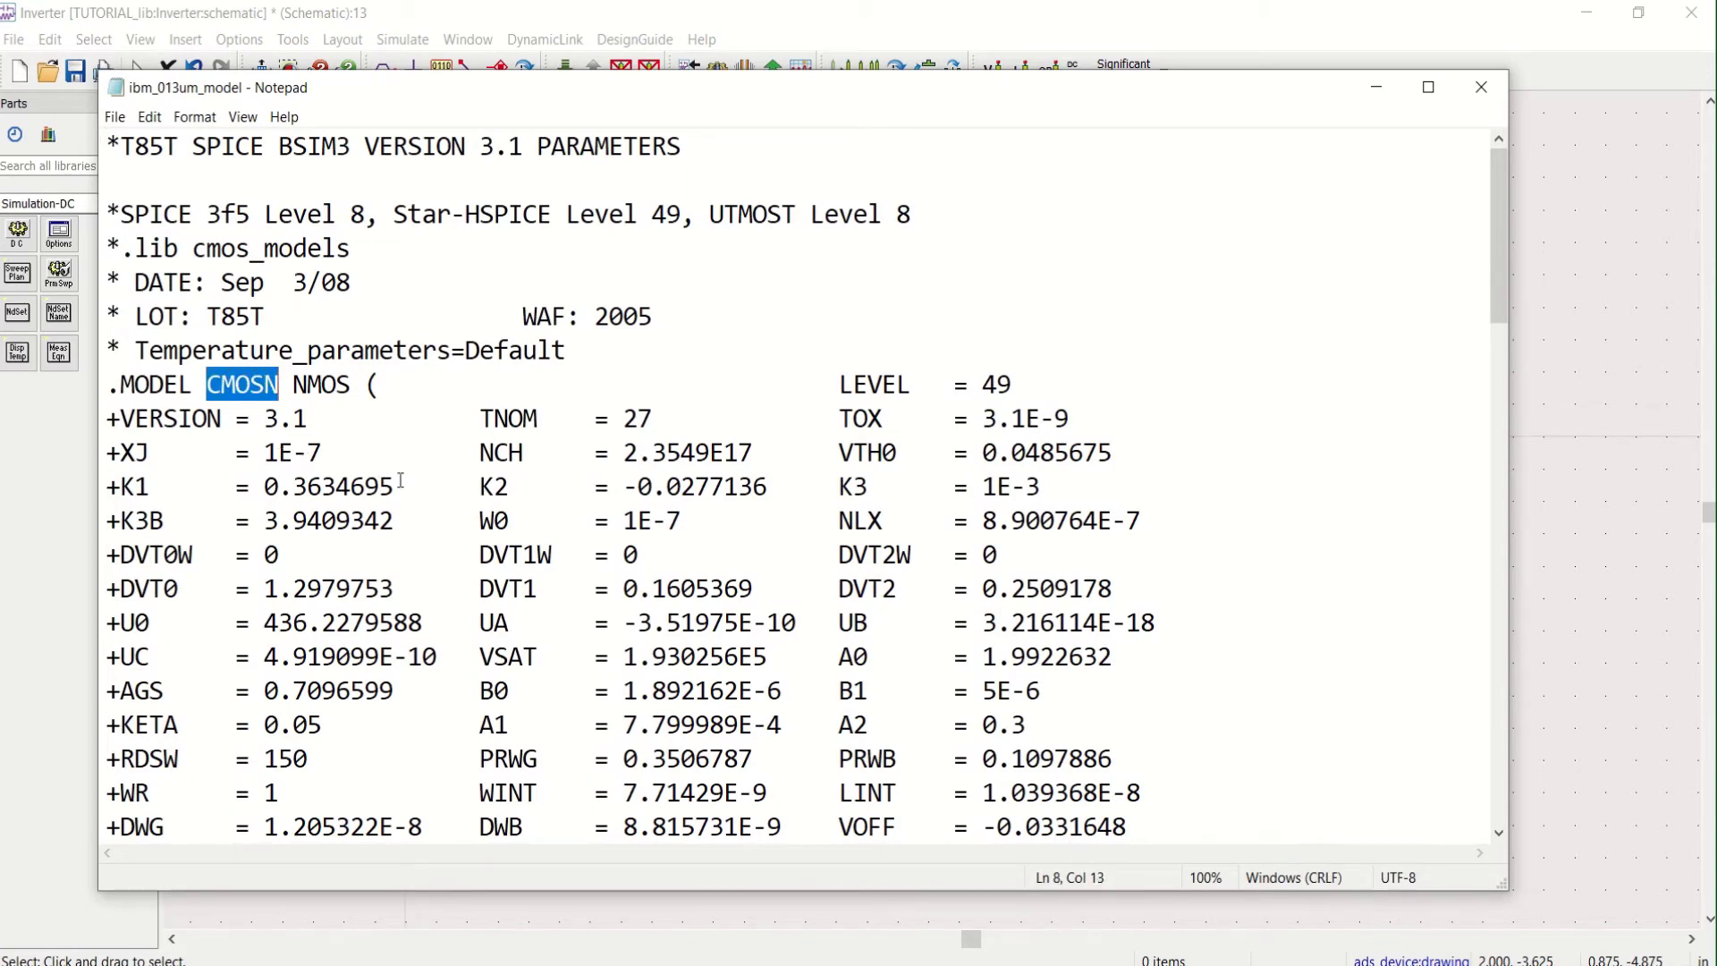
{"action": "scroll", "coordinate": [399, 481], "scroll_direction": "down", "scroll_amount": 13}
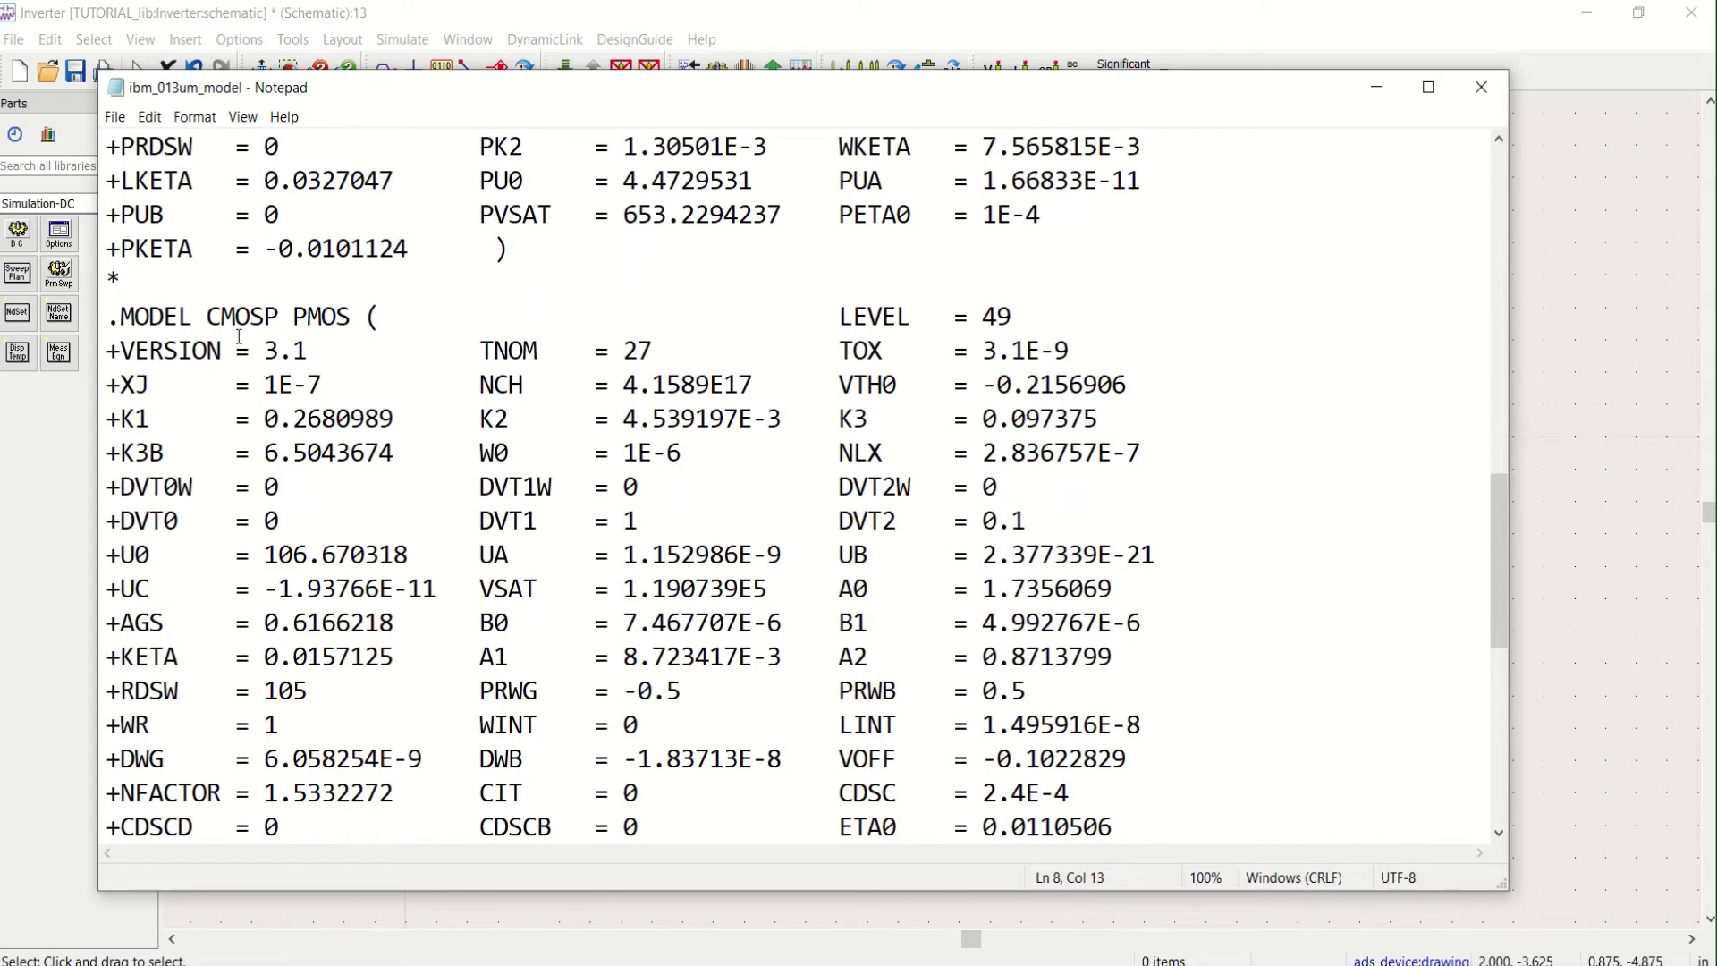
{"action": "left_click_drag", "start_coordinate": [211, 316], "coordinate": [268, 315]}
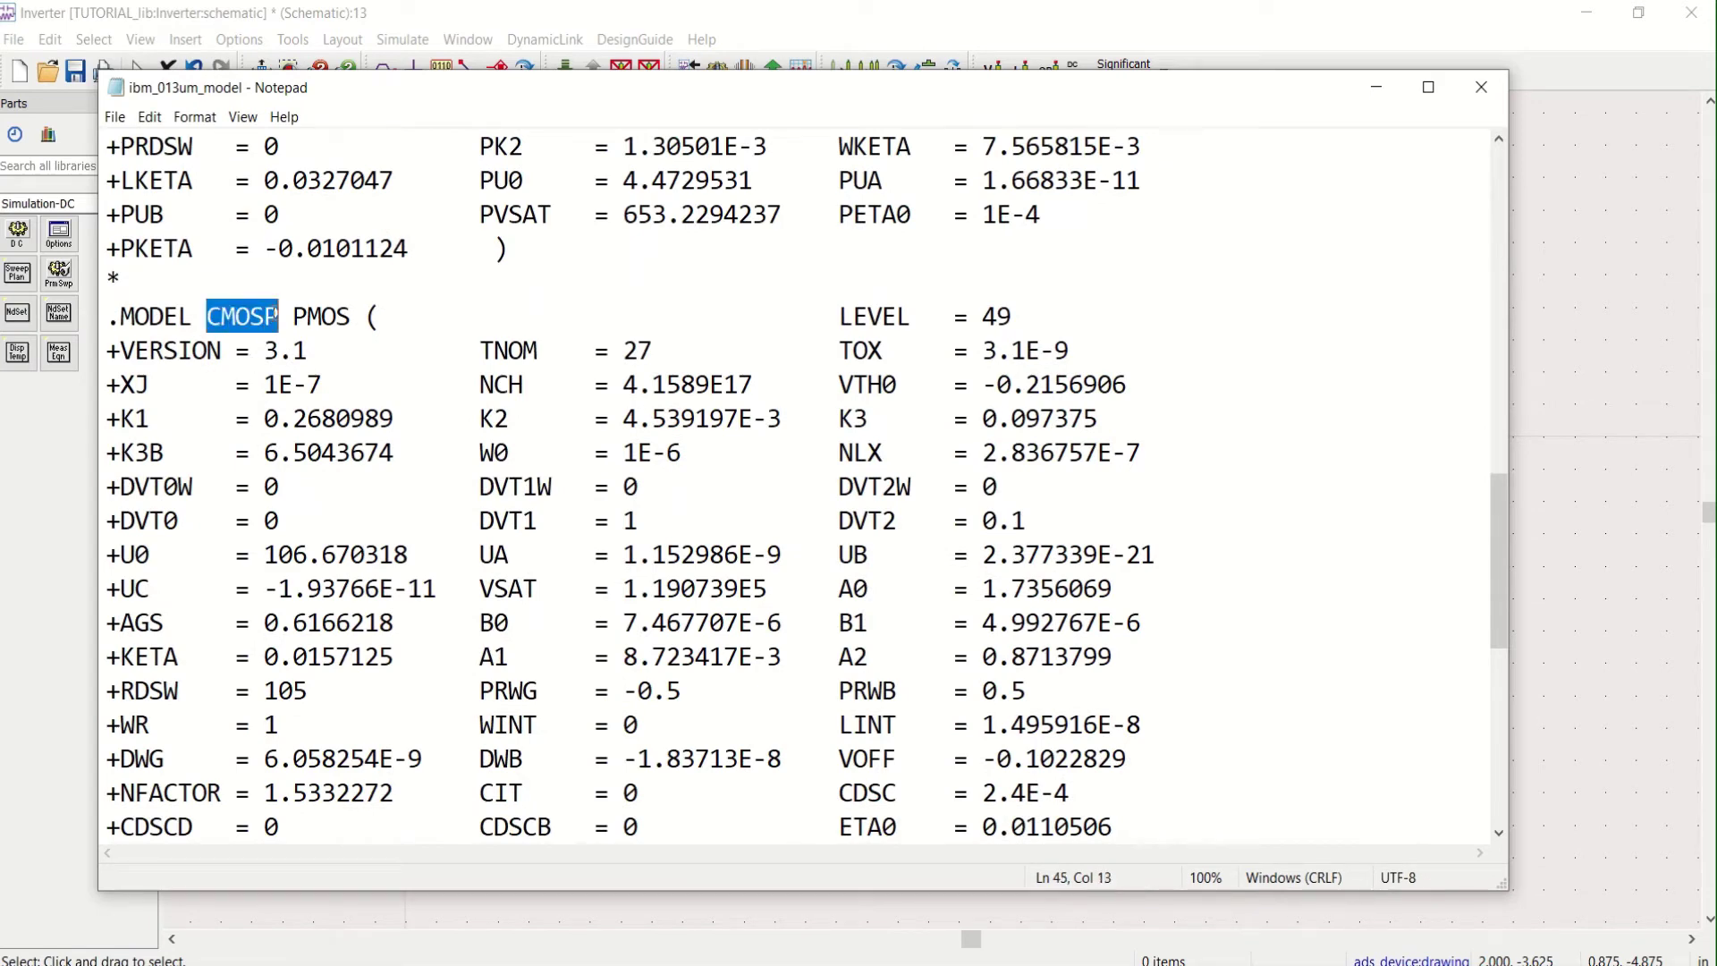
{"action": "left_click", "coordinate": [1376, 87]}
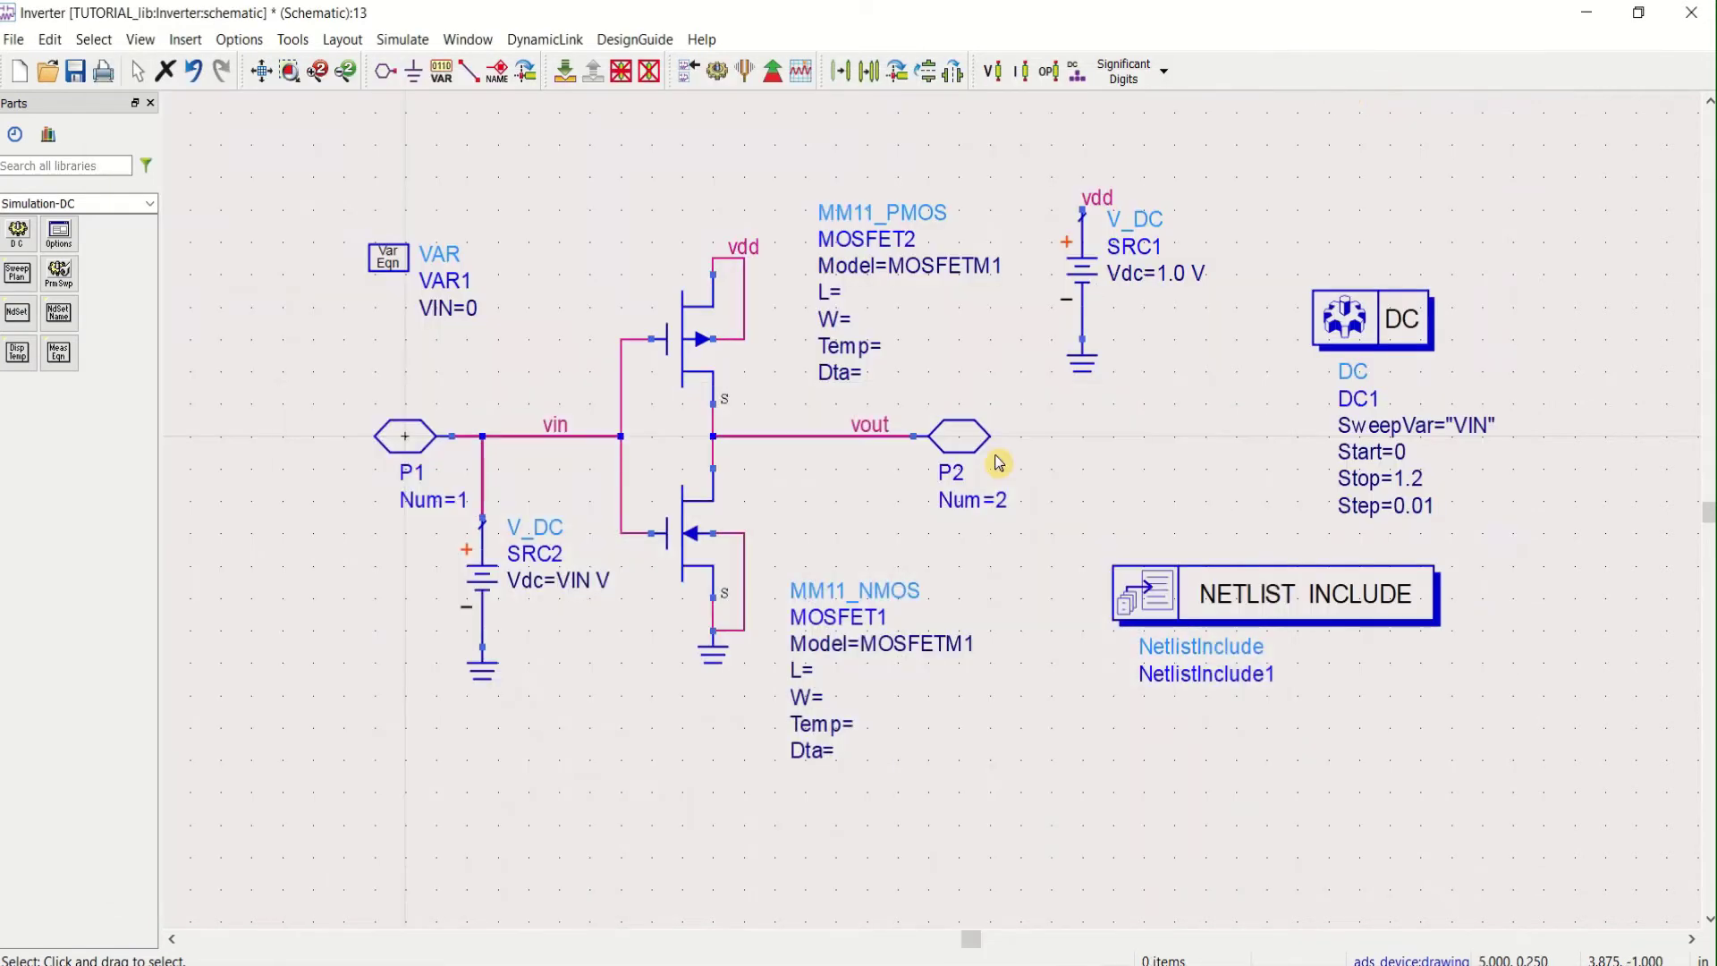
Set the Model parameter of the PMOS transistor to CMOSP, matching the name in the model file
{"action": "double_click", "coordinate": [891, 266]}
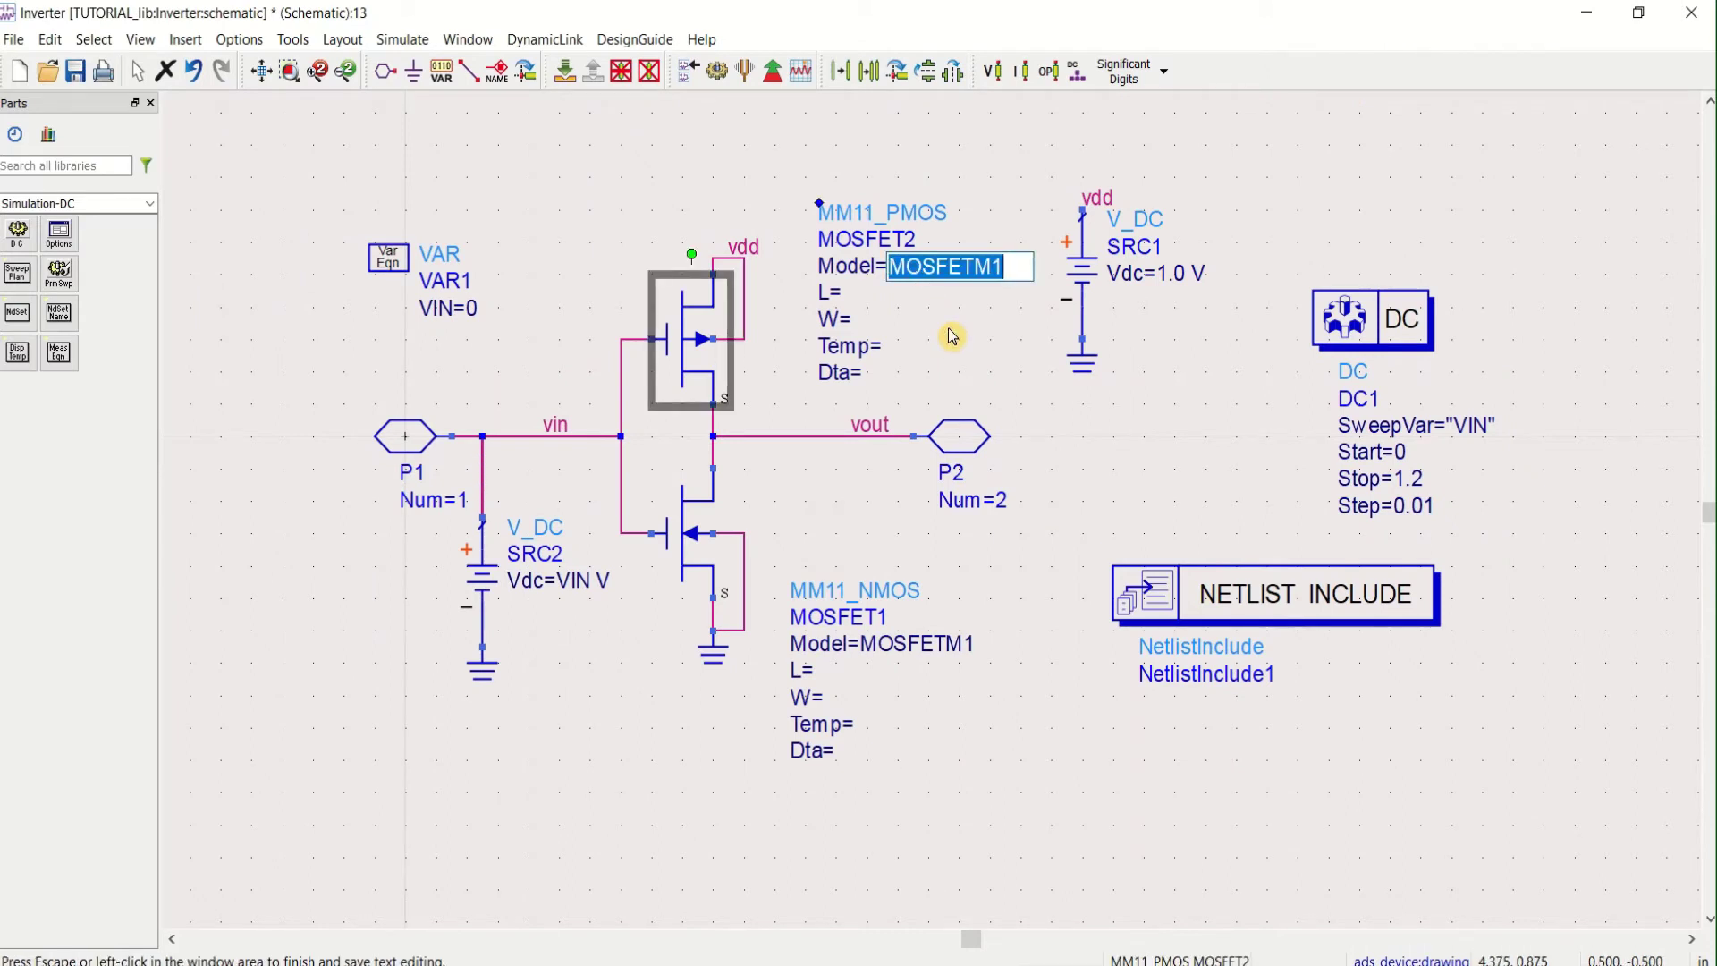
{"action": "left_click", "coordinate": [733, 965]}
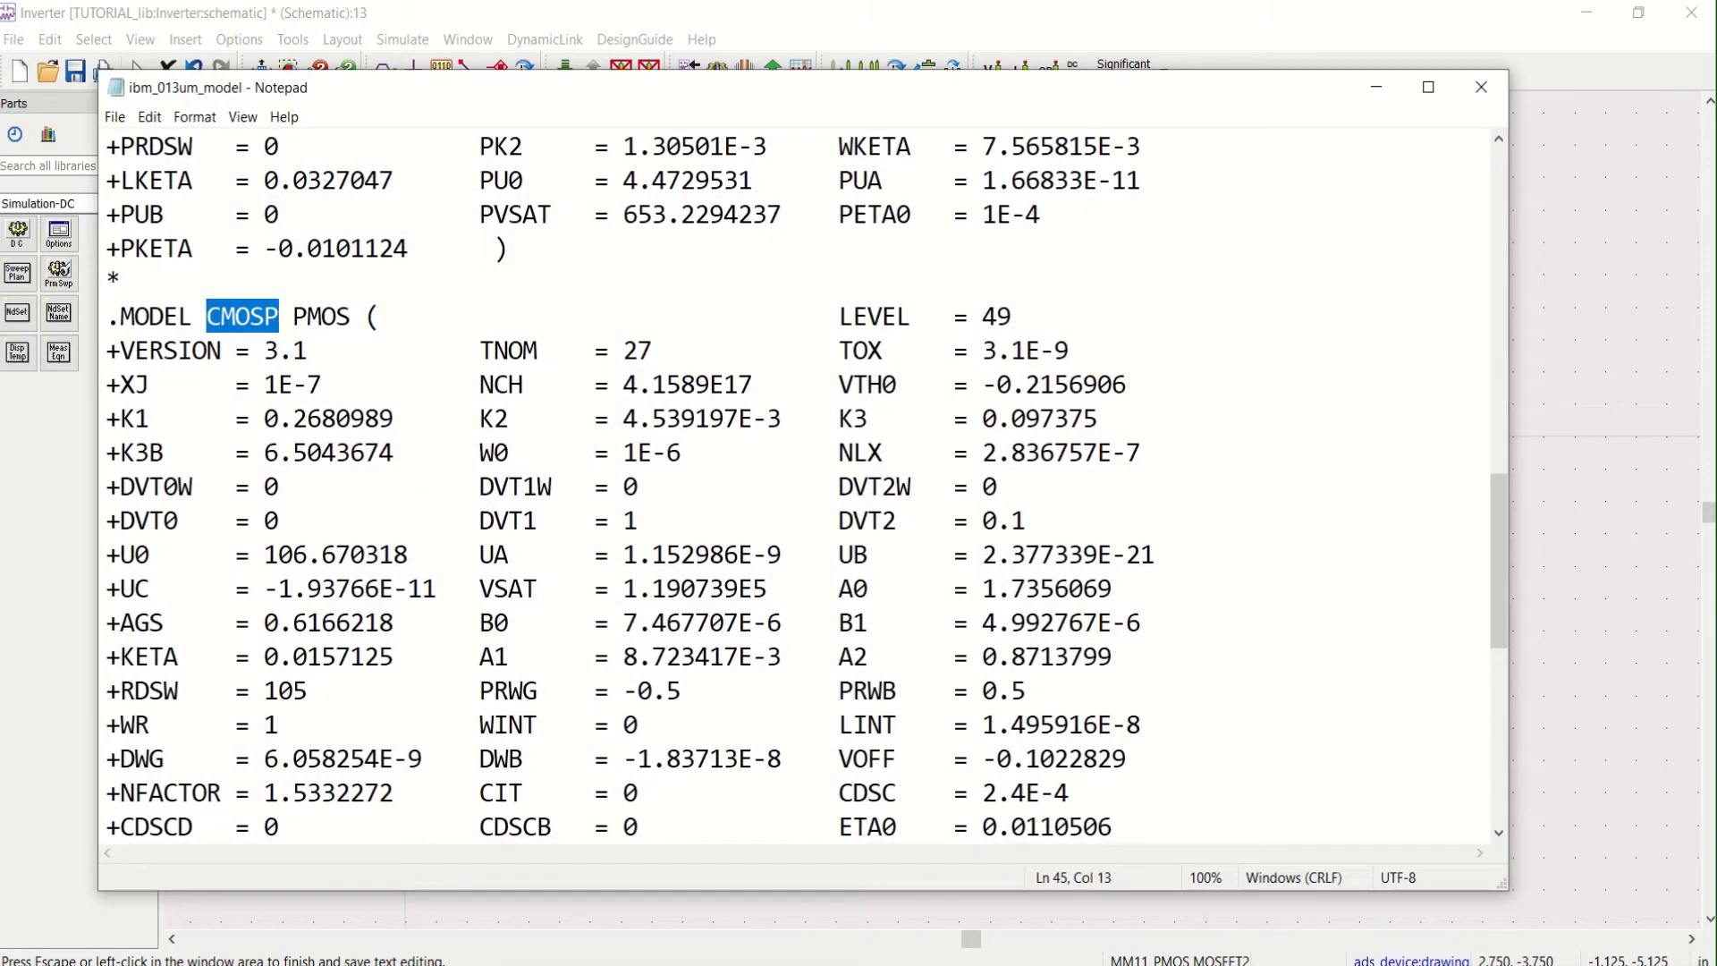
{"action": "left_click", "coordinate": [733, 965]}
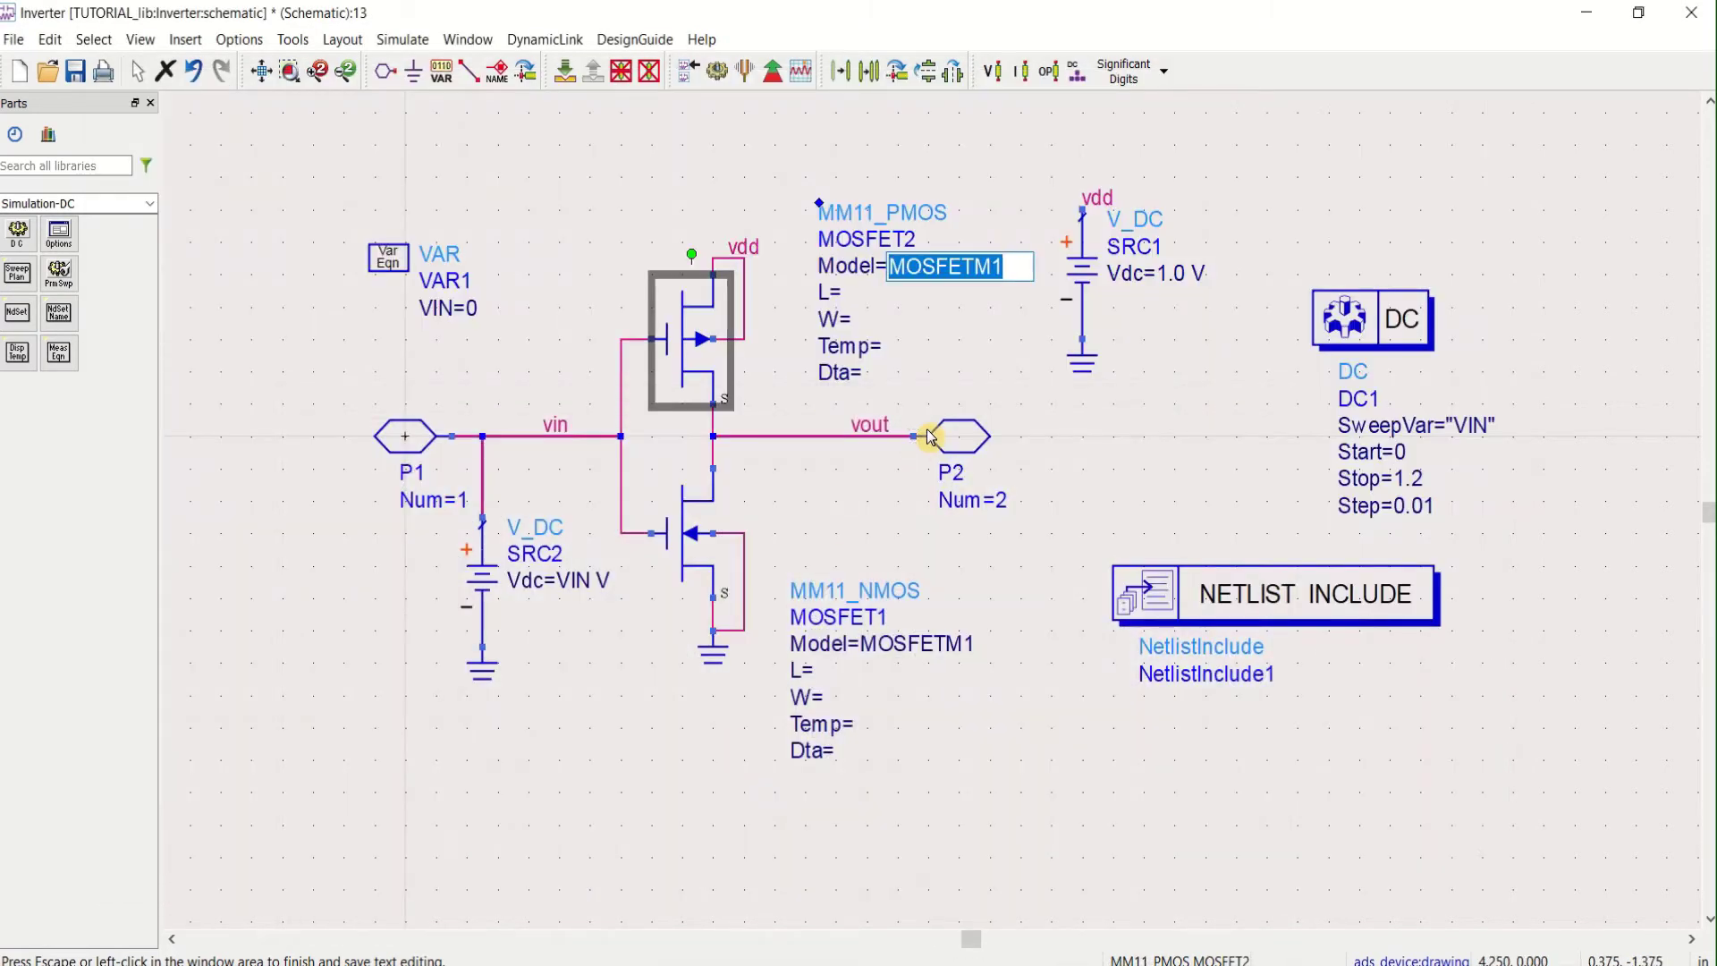
{"action": "type", "text": "CMOSP"}
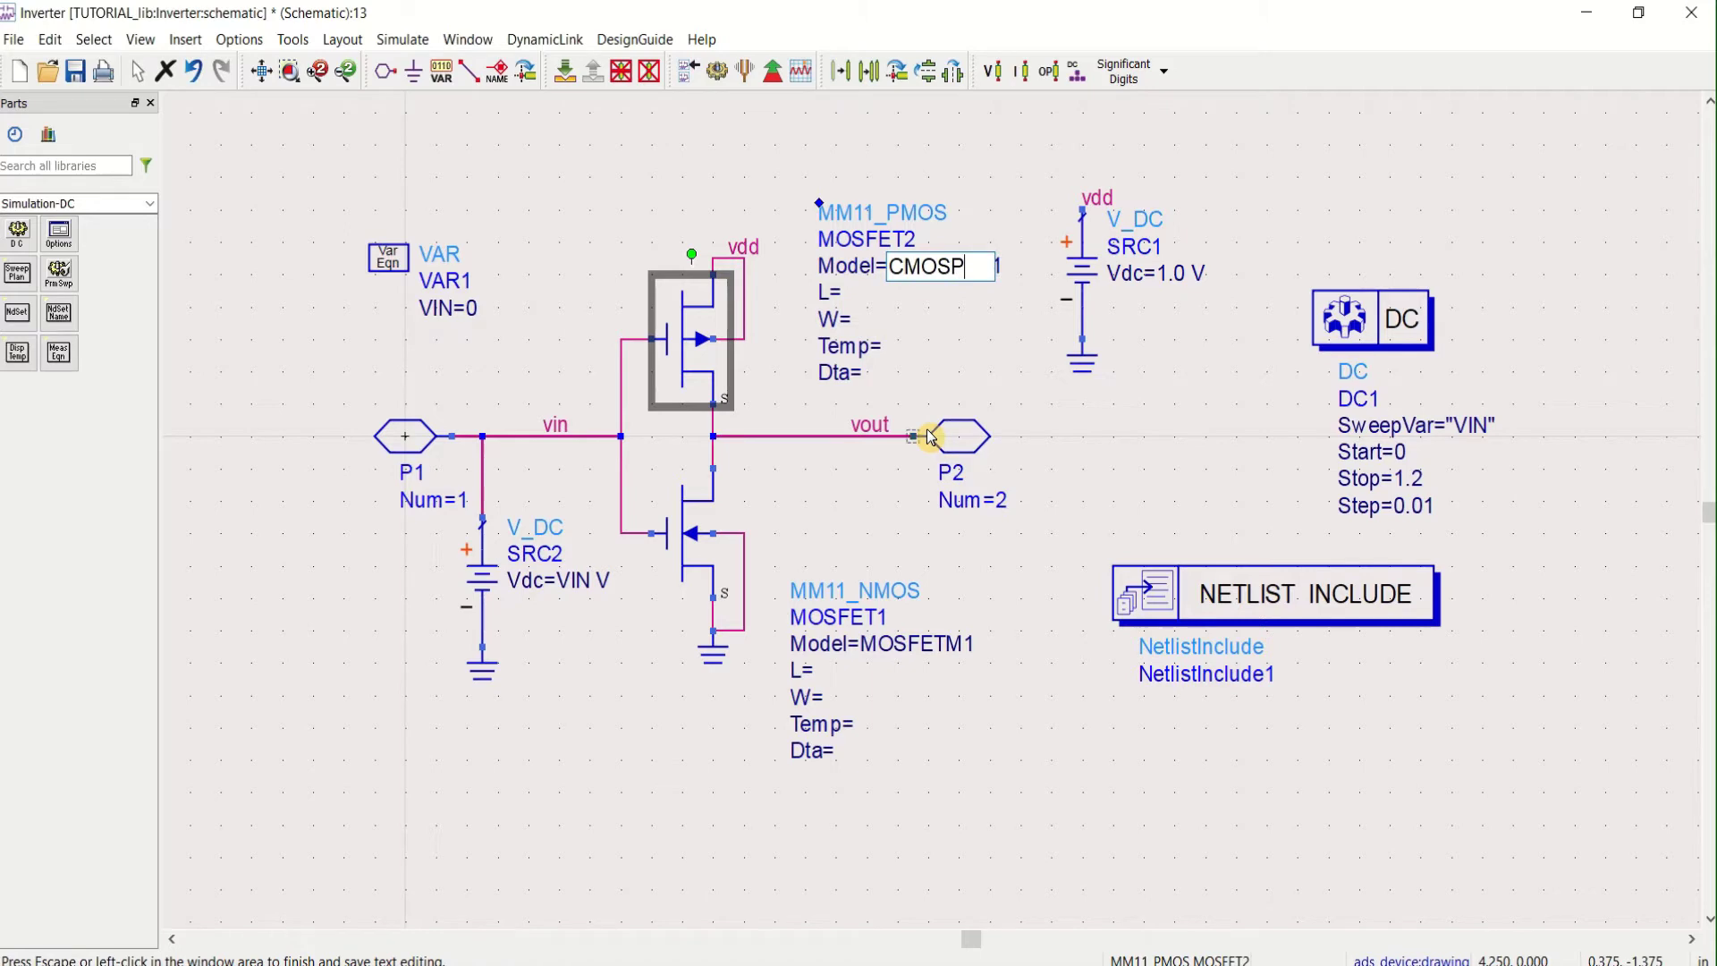
{"action": "left_click", "coordinate": [923, 645]}
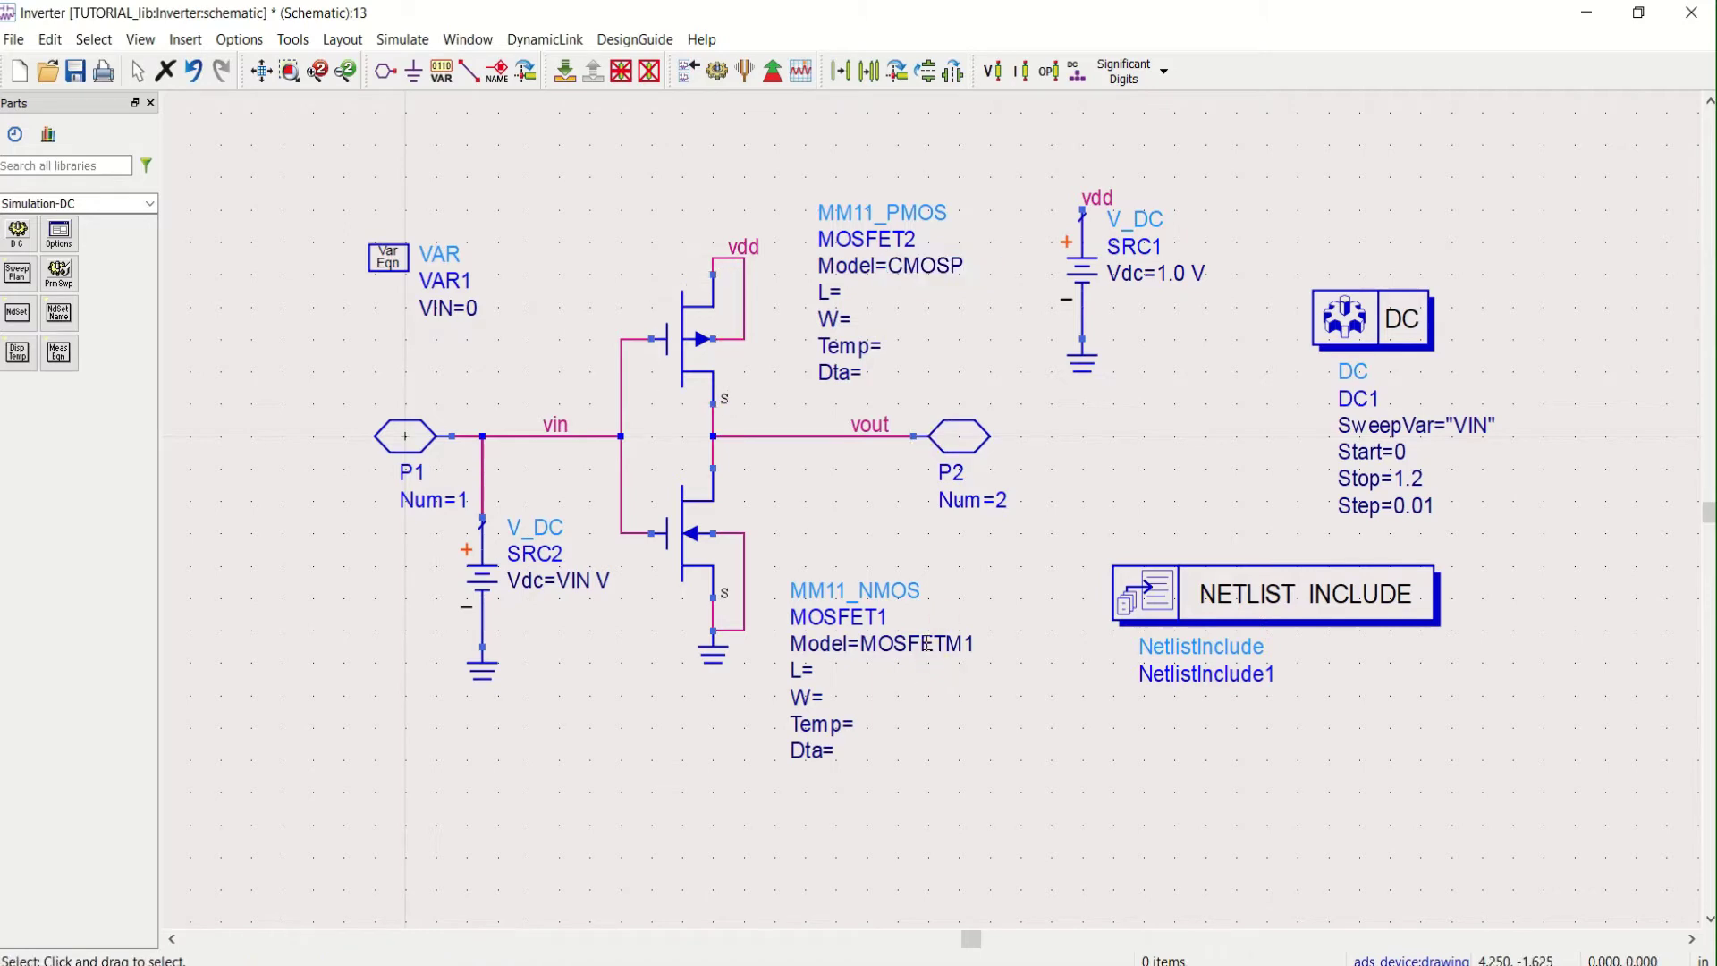
Set the Model parameter of the NMOS transistor to CMOSN
{"action": "left_click", "coordinate": [919, 645]}
{"action": "type", "text": "CMOSN"}
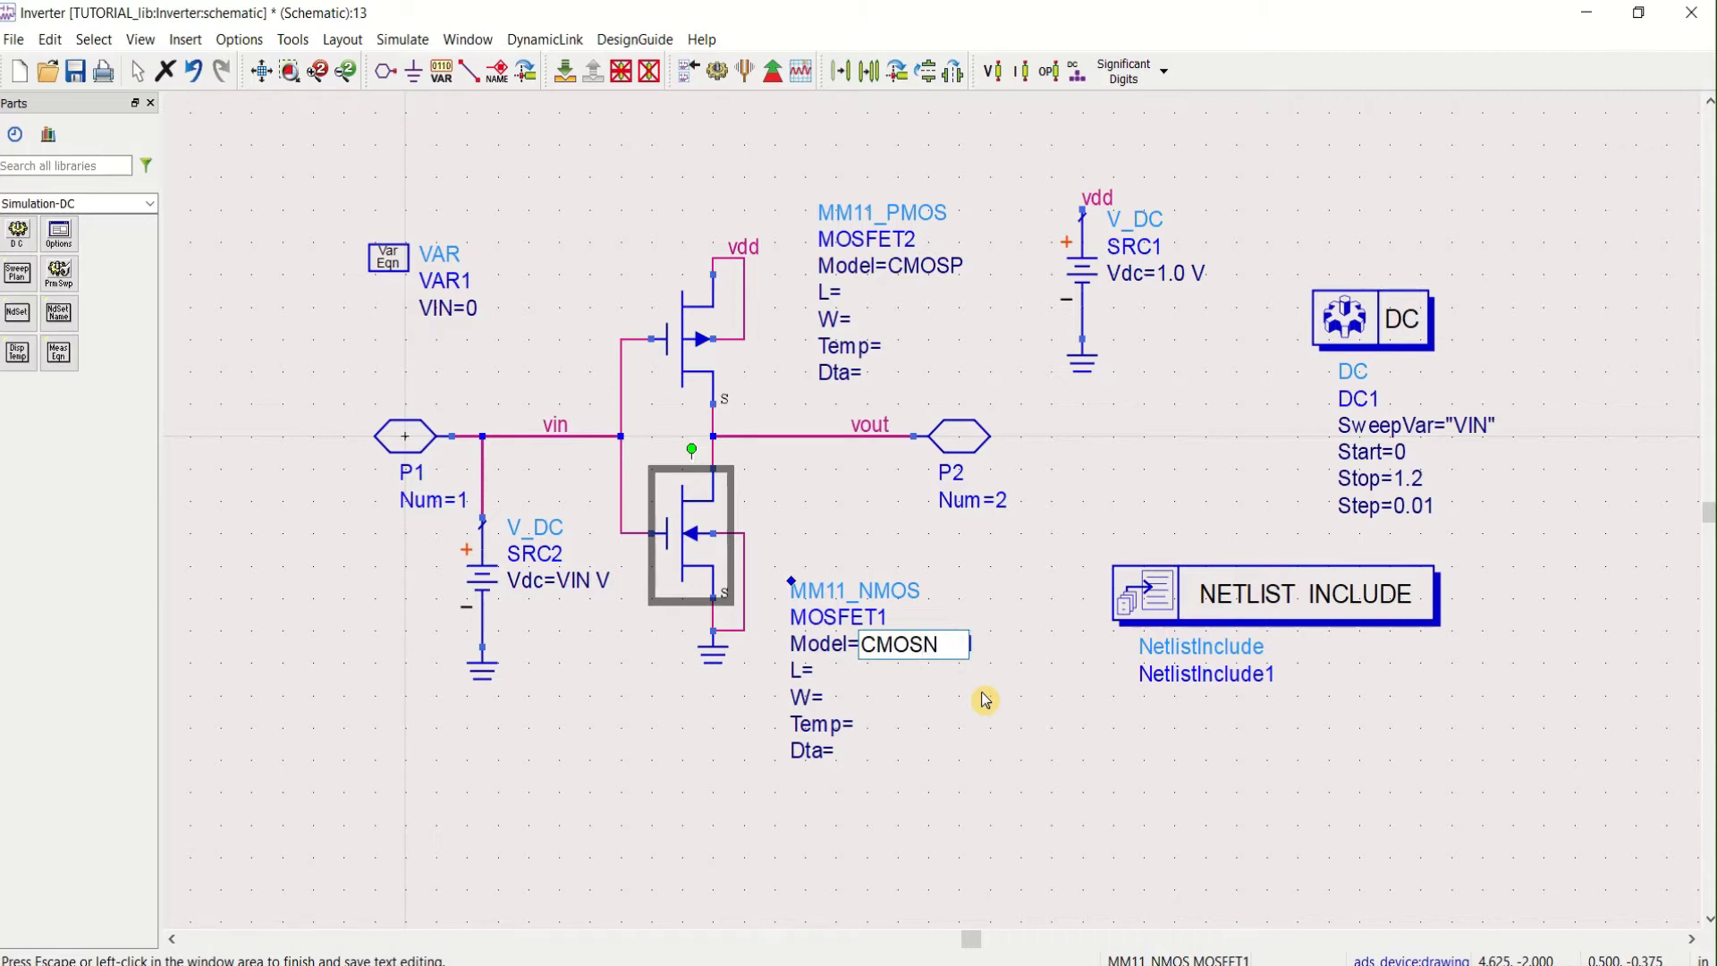
{"action": "left_click", "coordinate": [1025, 763]}
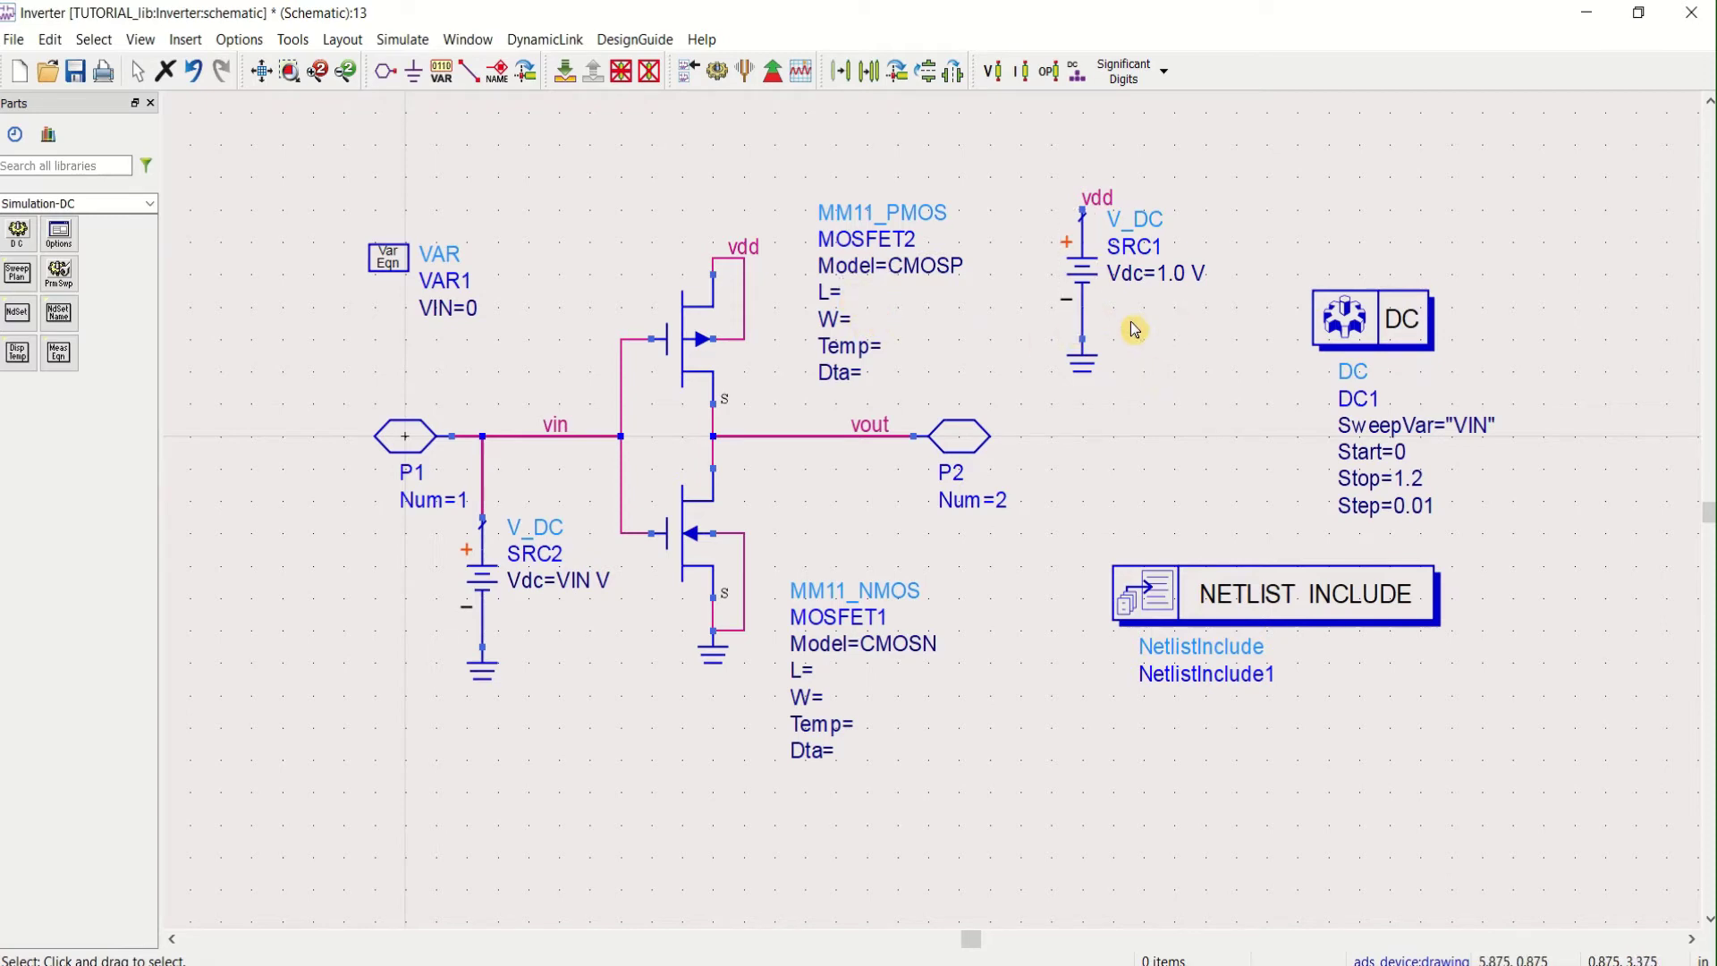
Save the inverter schematic and run the DC simulation
{"action": "left_click", "coordinate": [75, 71]}
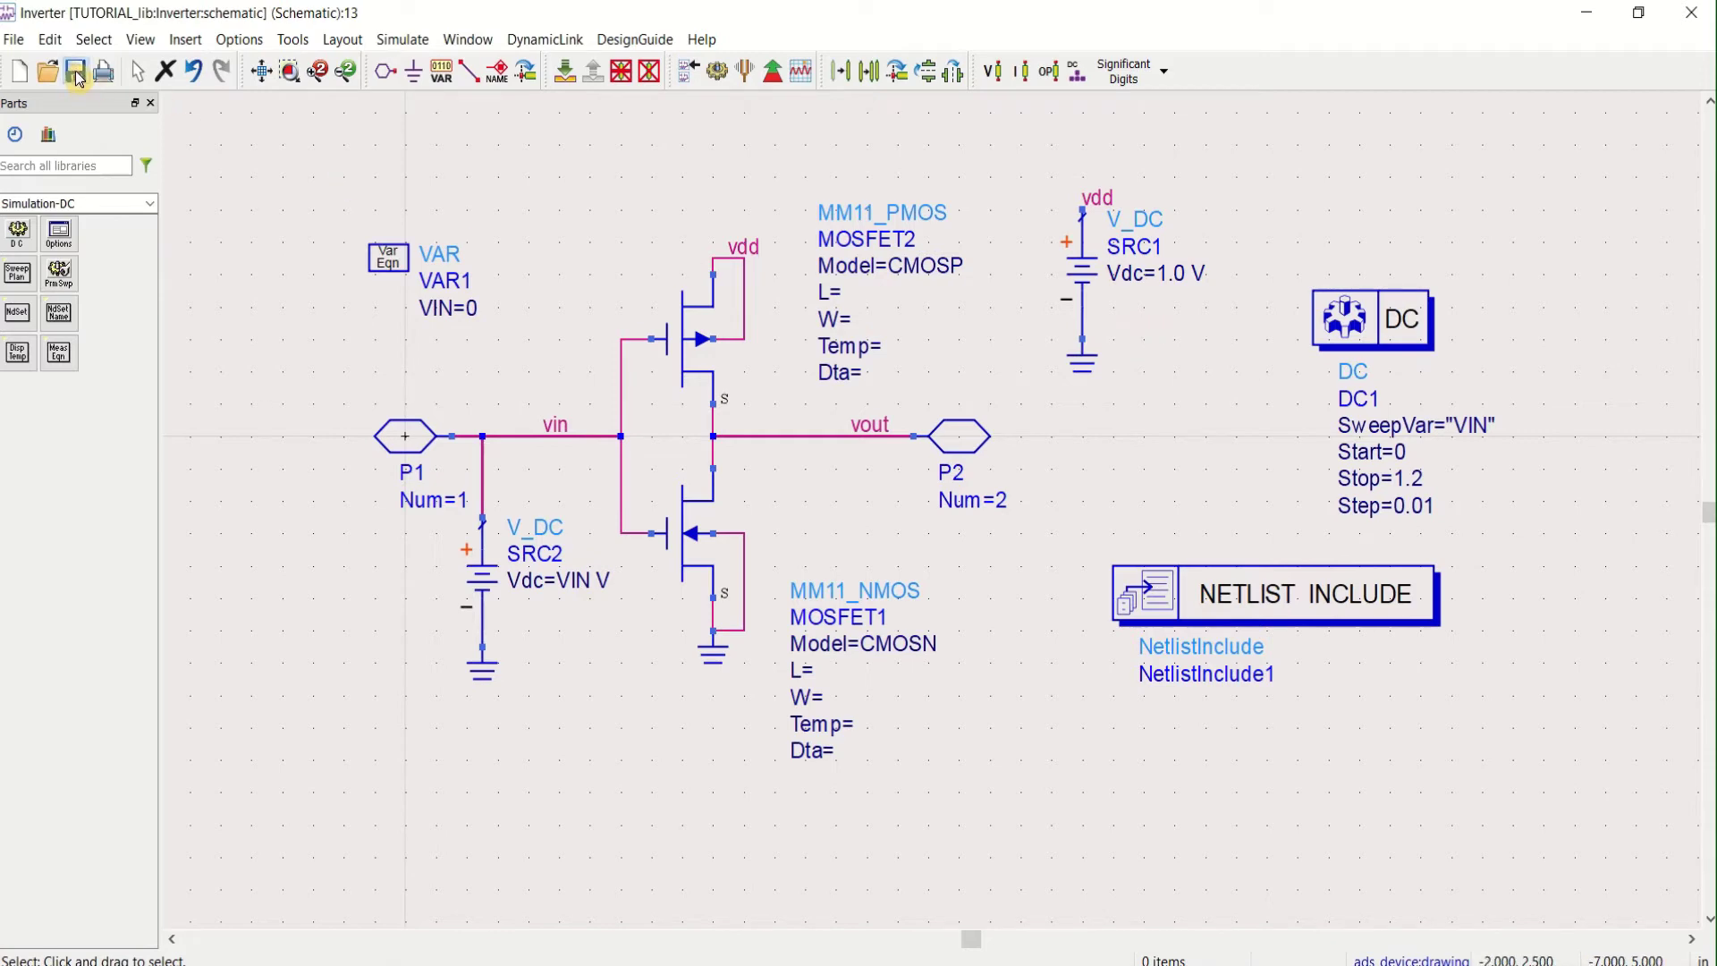
{"action": "left_click", "coordinate": [717, 71]}
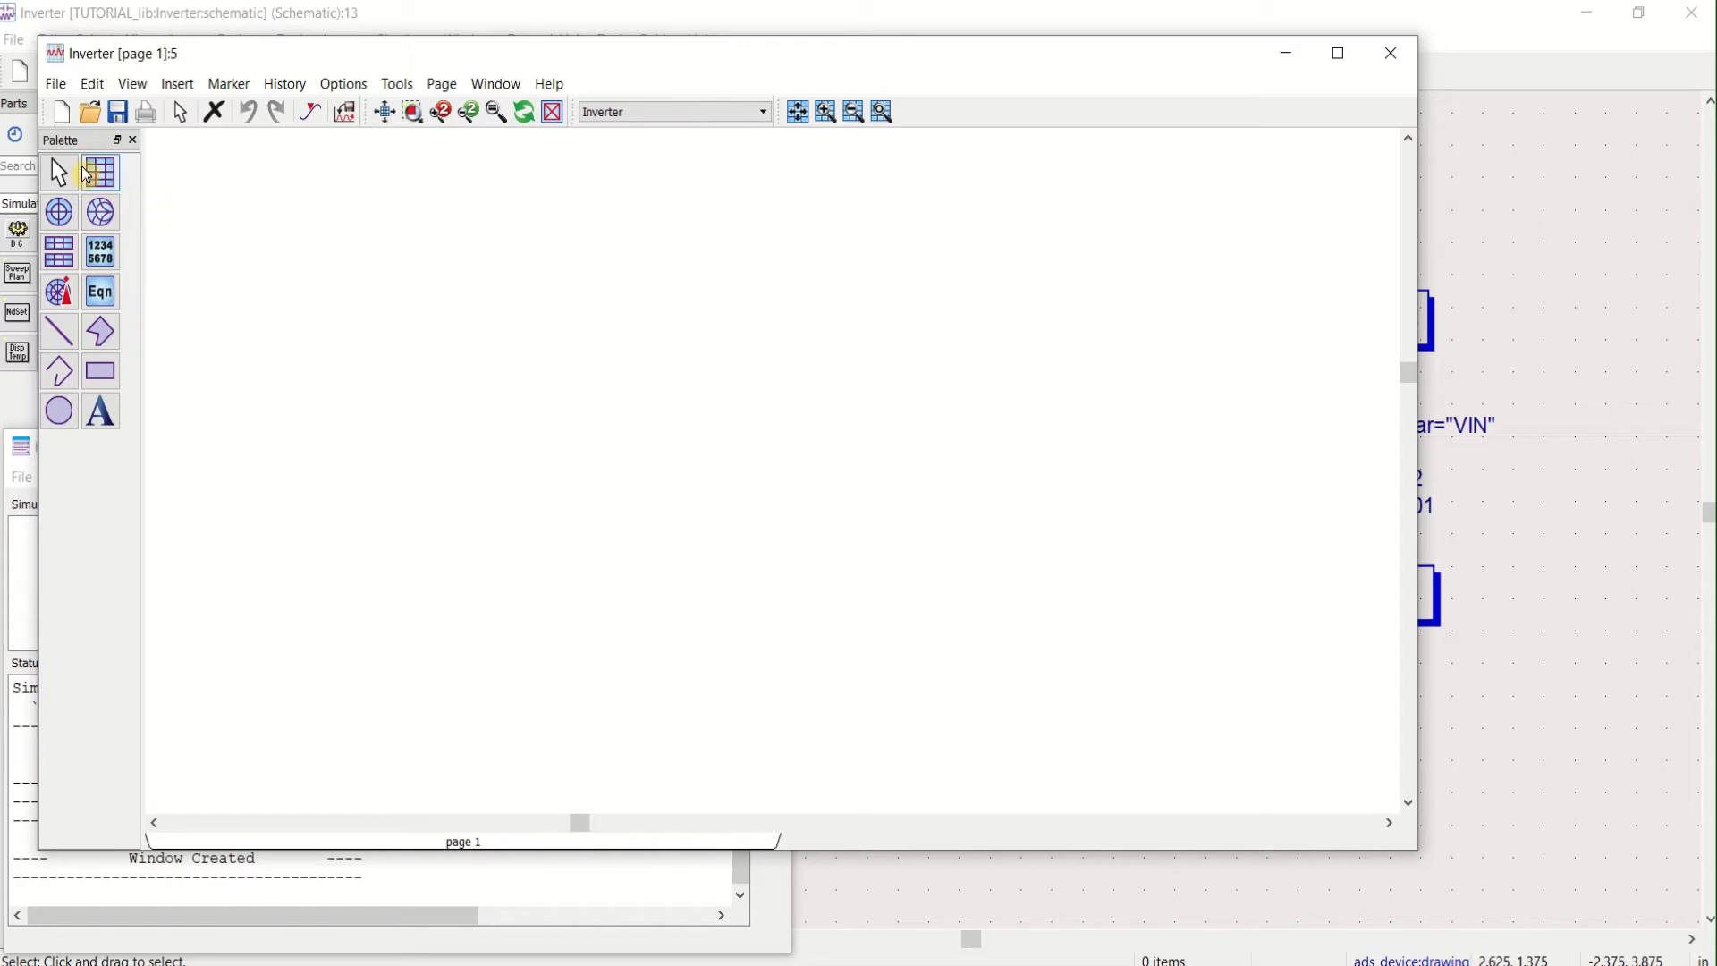
Insert a rectangular plot in the data display with the vin and vout traces, and fit it to the window
{"action": "left_click", "coordinate": [87, 174]}
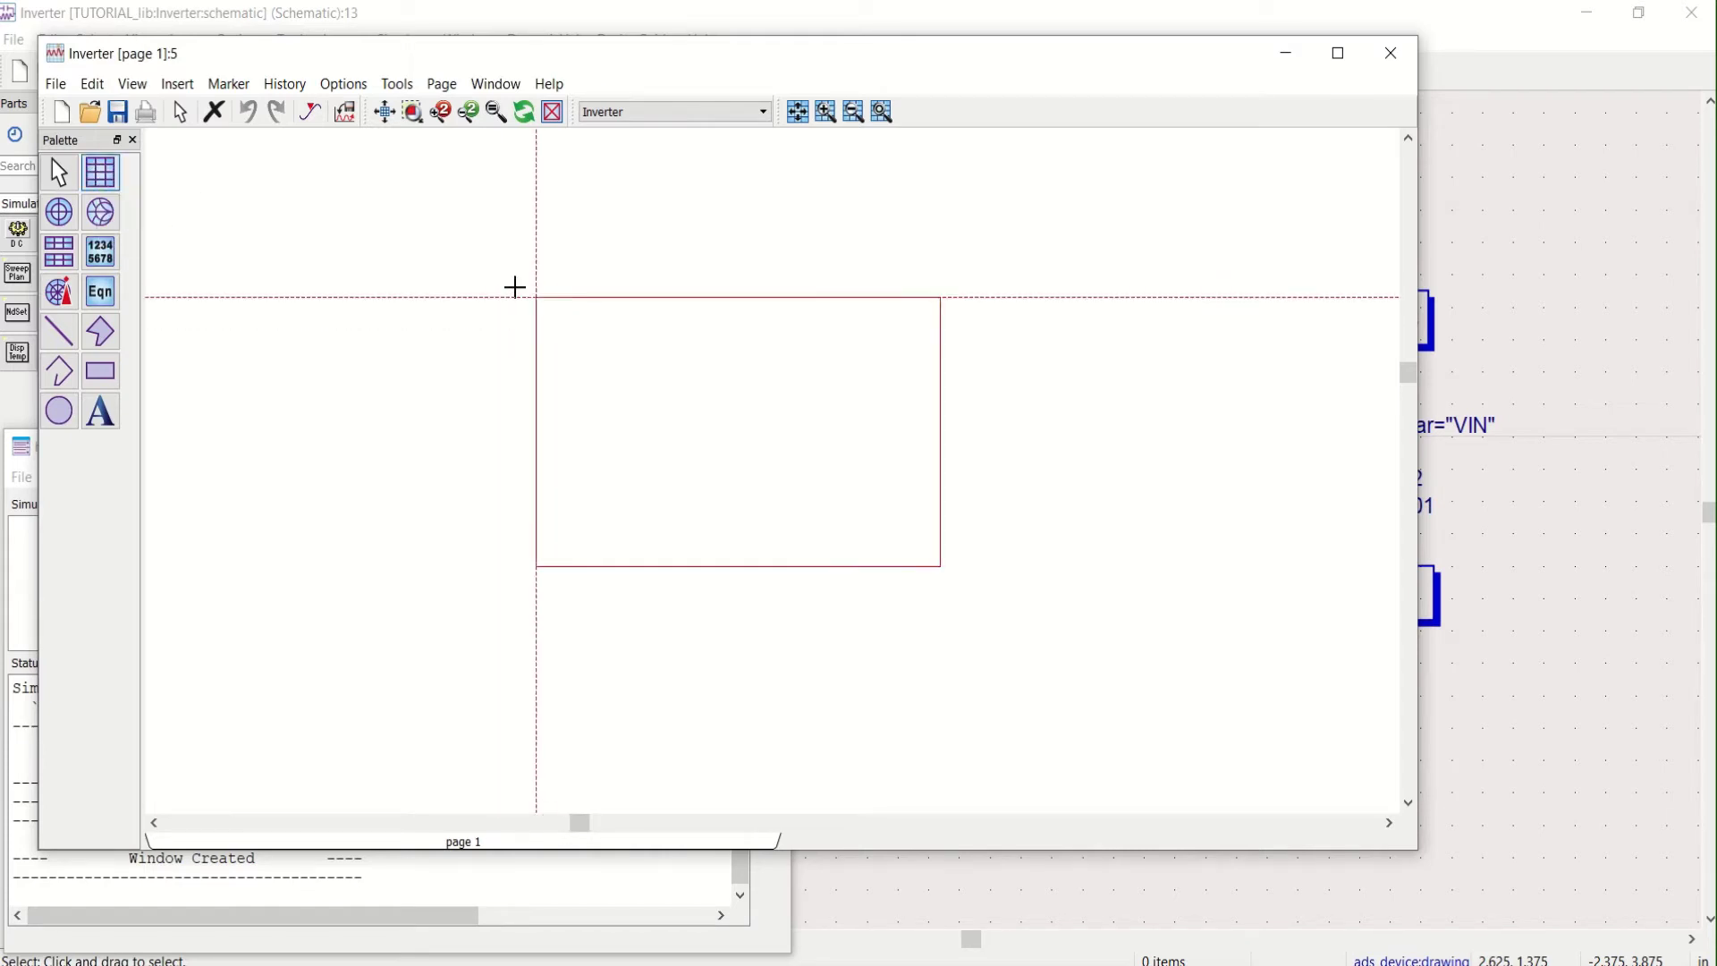
{"action": "left_click", "coordinate": [456, 268]}
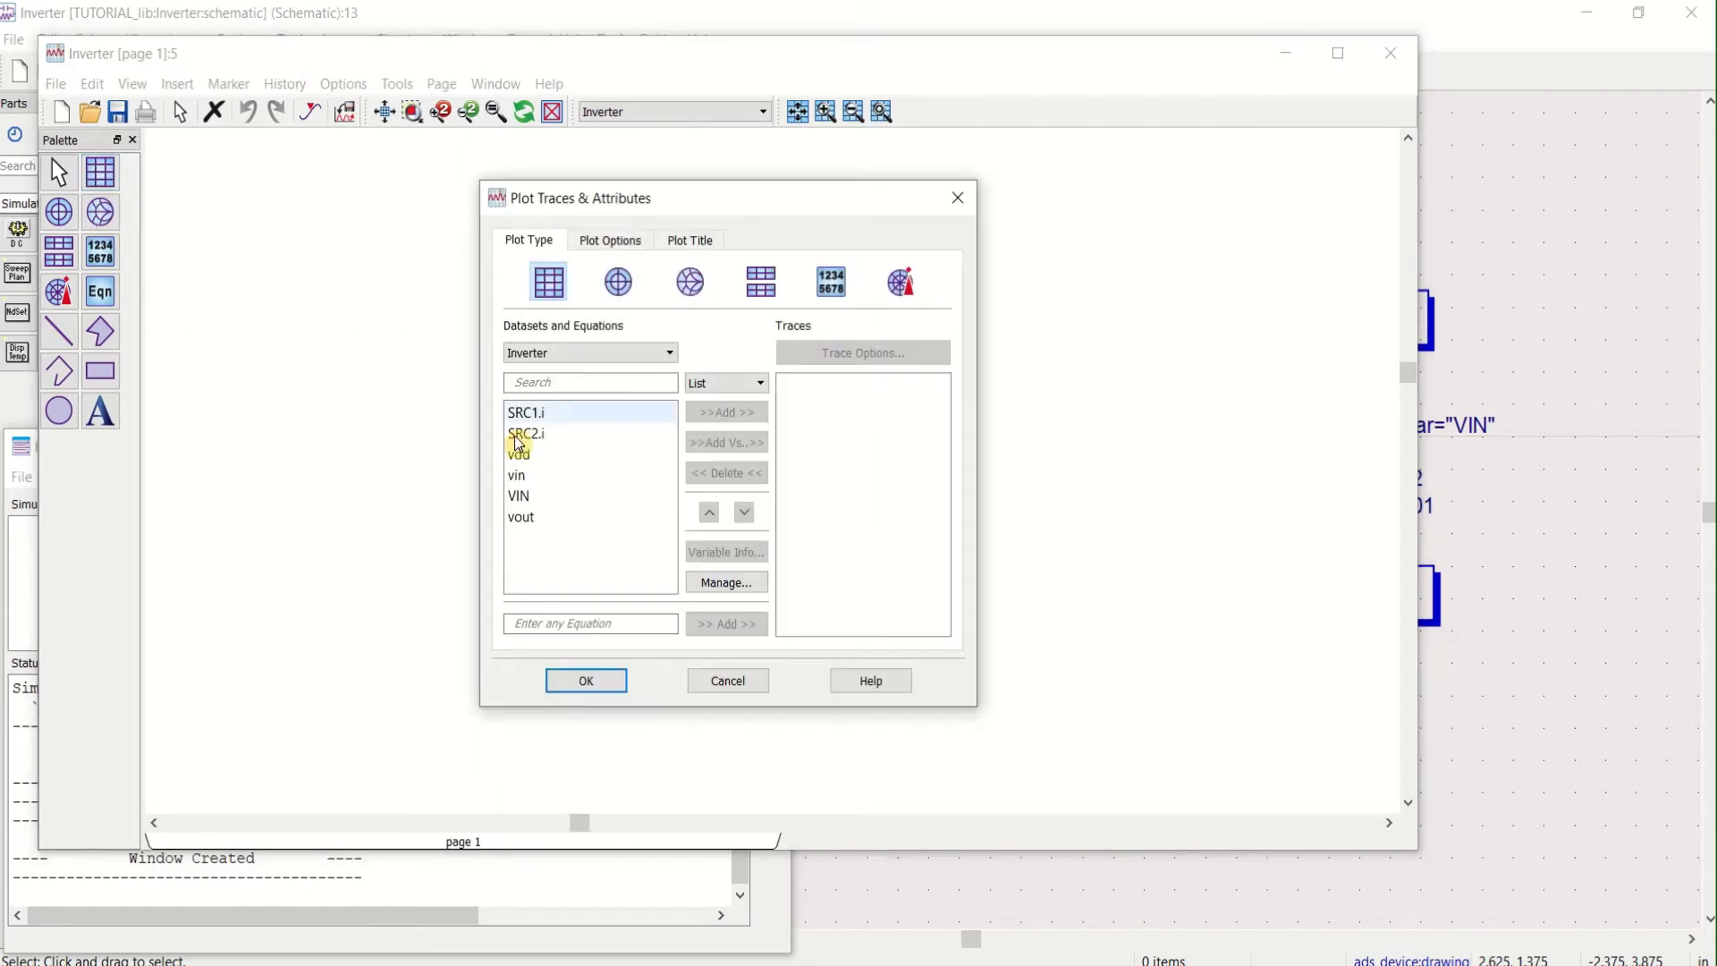
{"action": "left_click", "coordinate": [541, 481]}
{"action": "left_click", "coordinate": [542, 522], "text": "ctrl"}
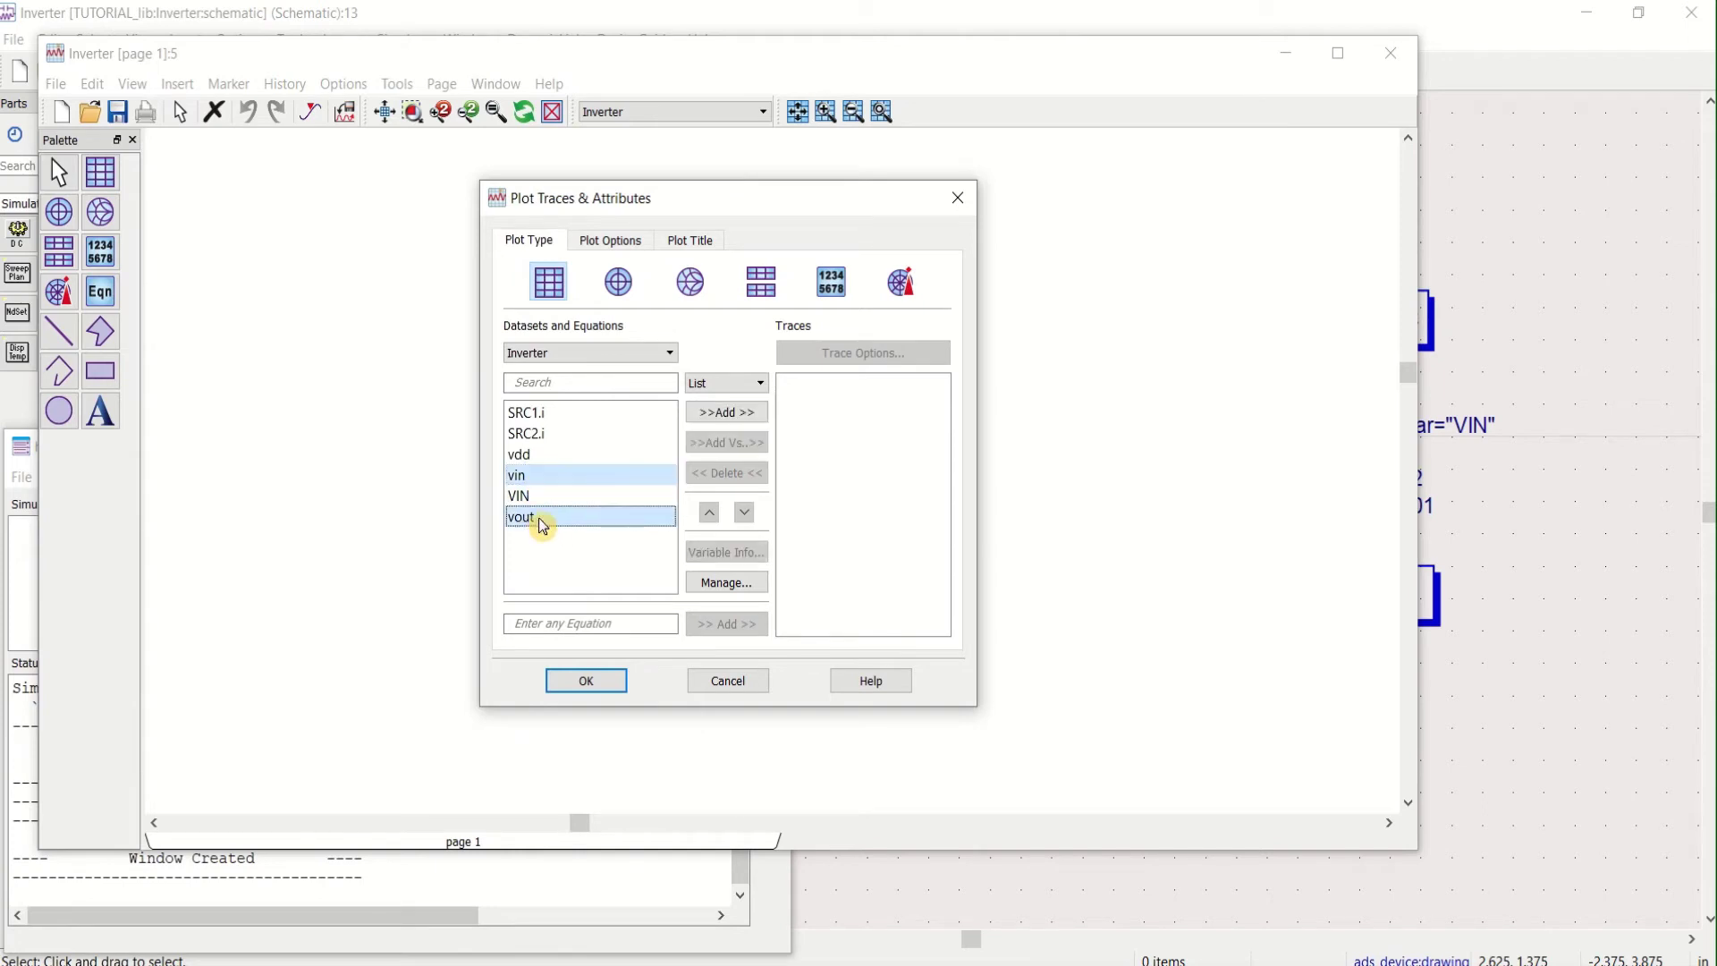
{"action": "left_click", "coordinate": [746, 420]}
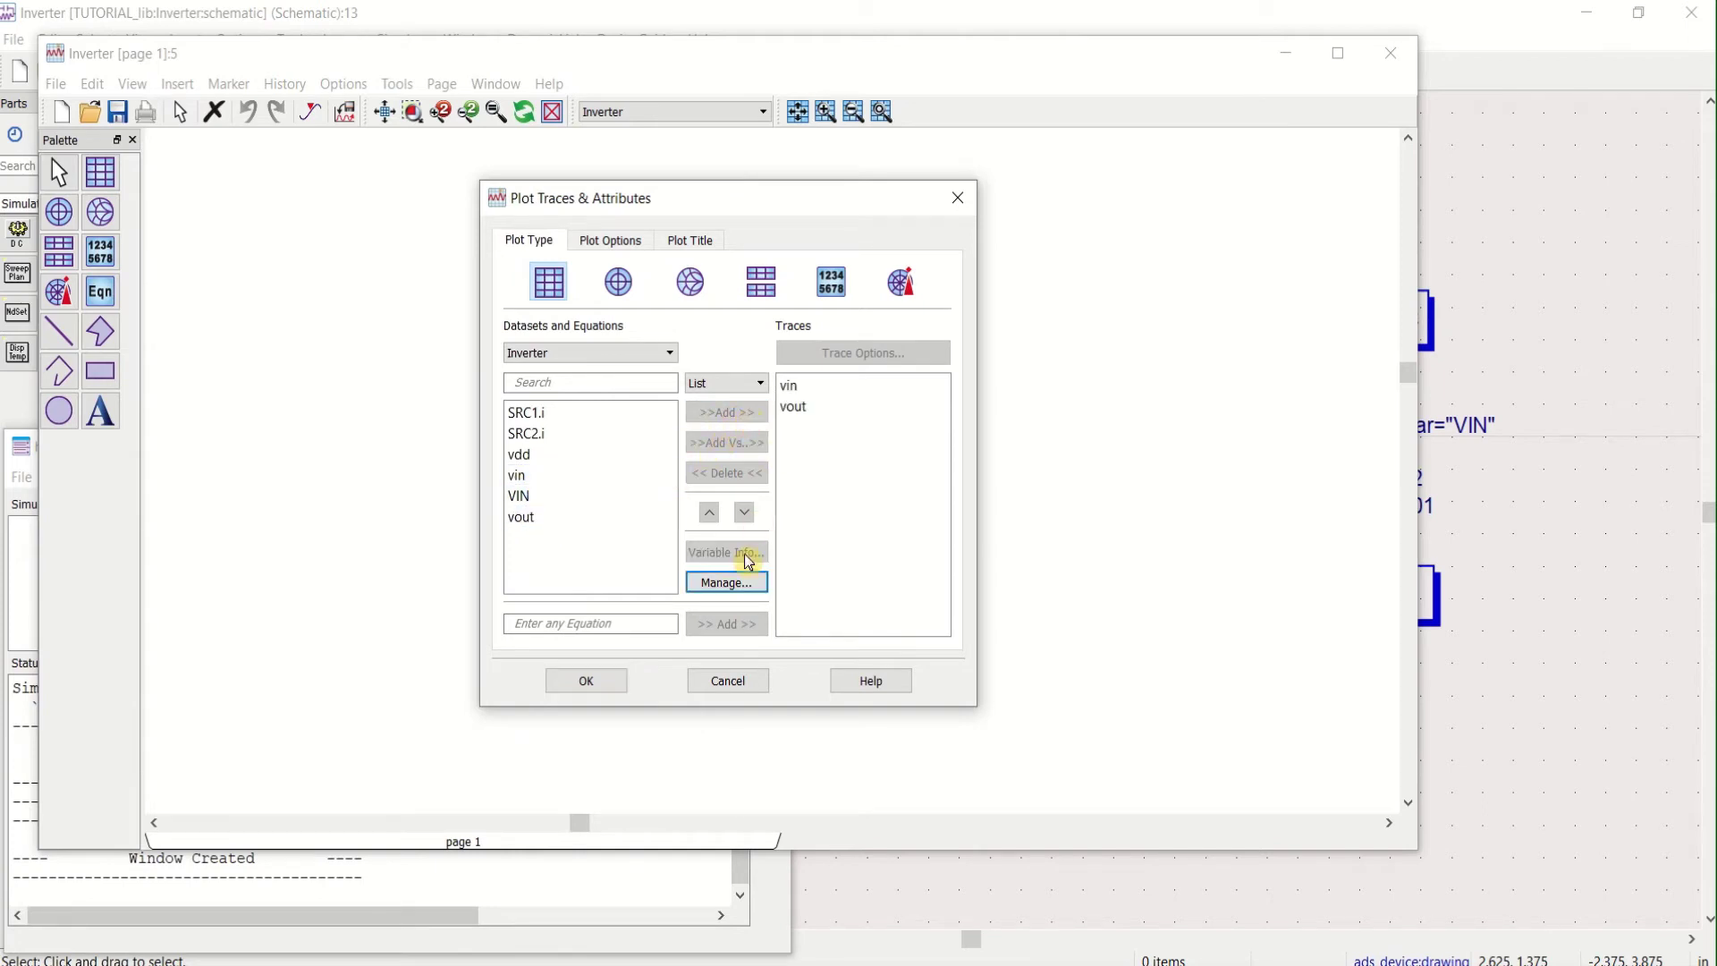
{"action": "left_click", "coordinate": [594, 682]}
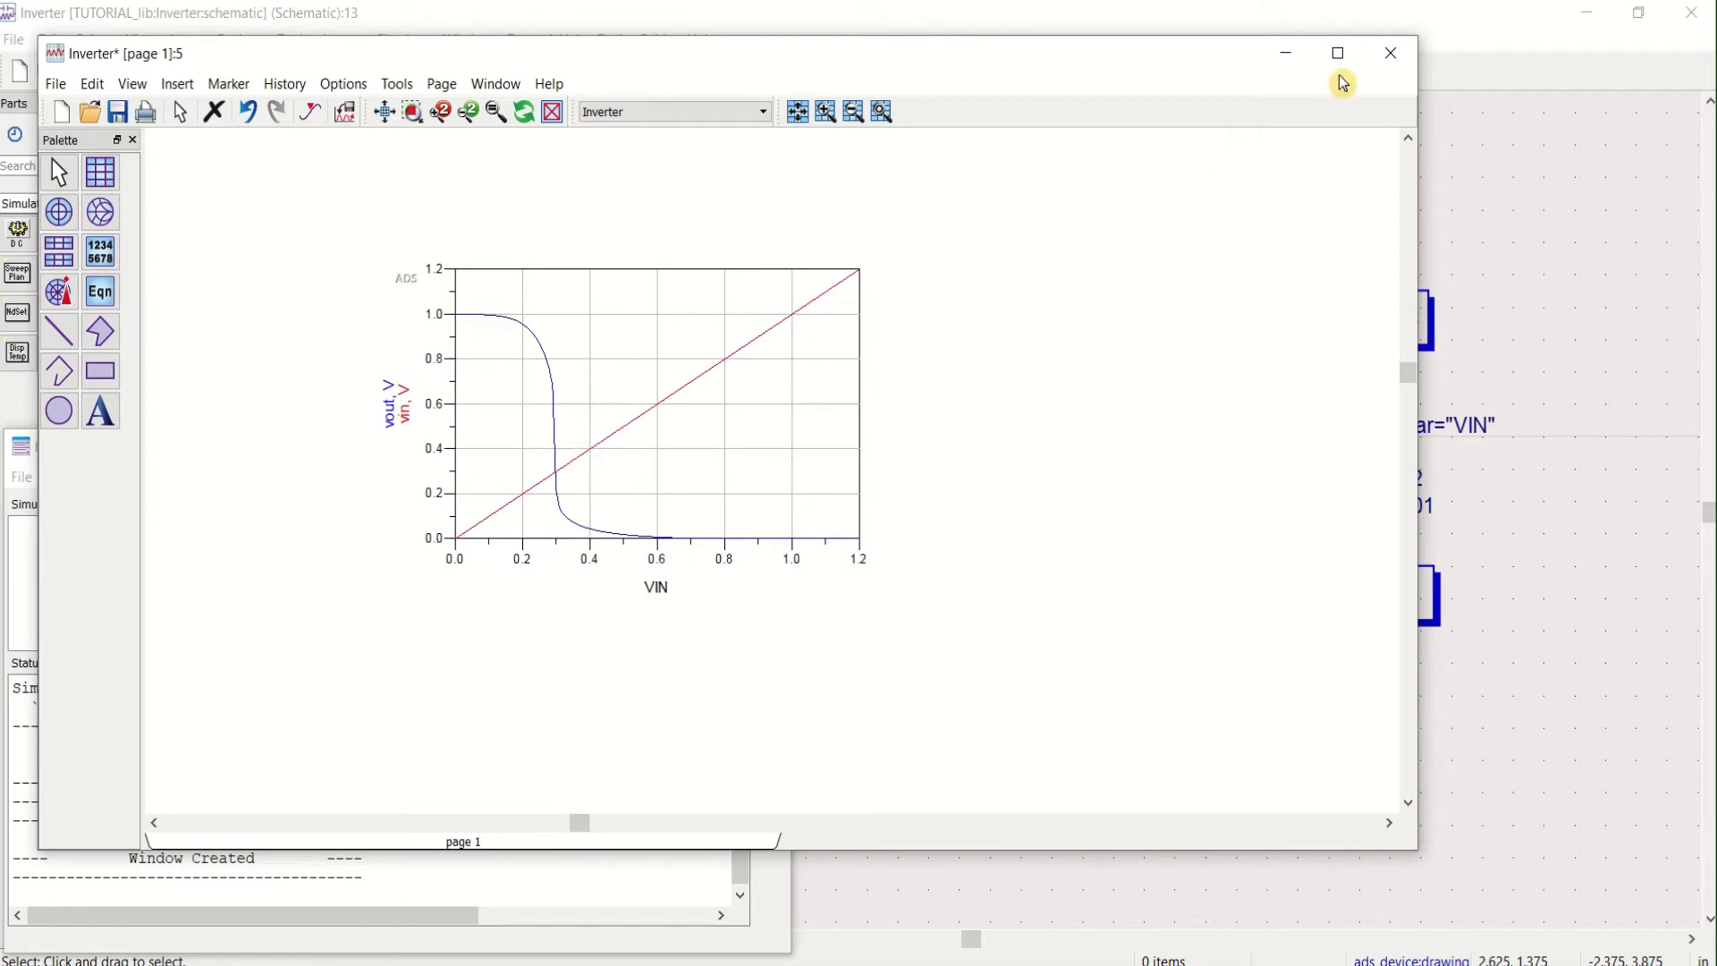
{"action": "left_click", "coordinate": [384, 111]}
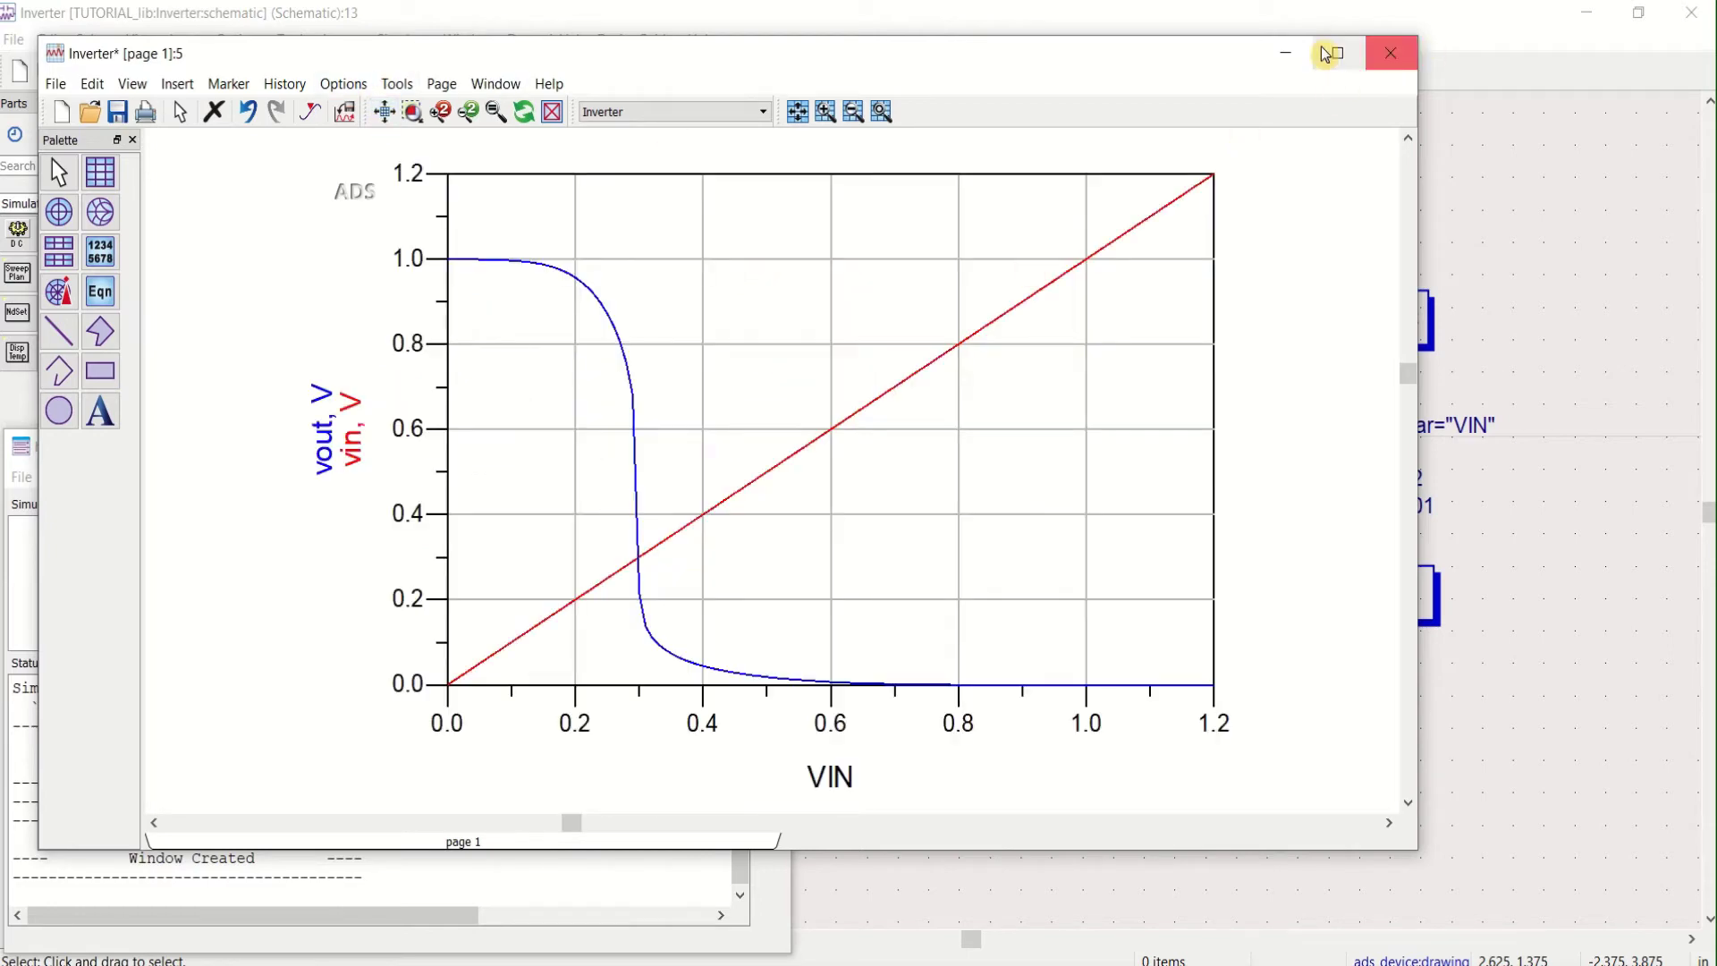
Return to the schematic and set the Vdc of the vdd supply source to 1.2 V
{"action": "left_click", "coordinate": [1285, 52]}
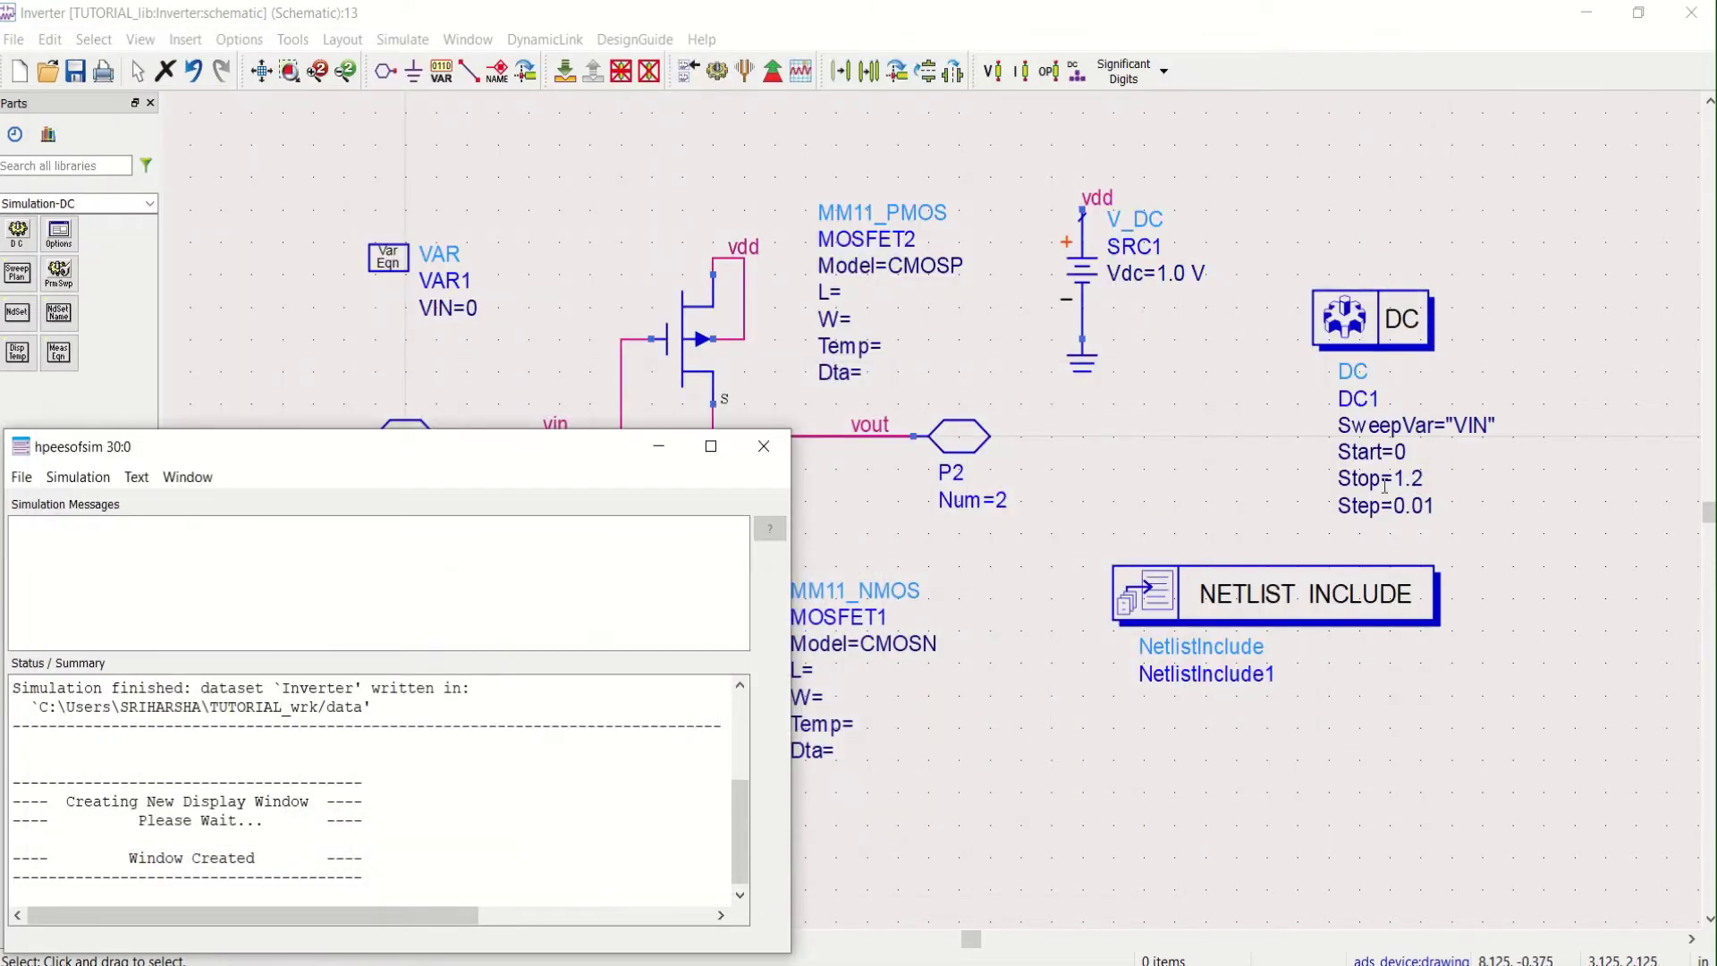
{"action": "double_click", "coordinate": [1167, 275]}
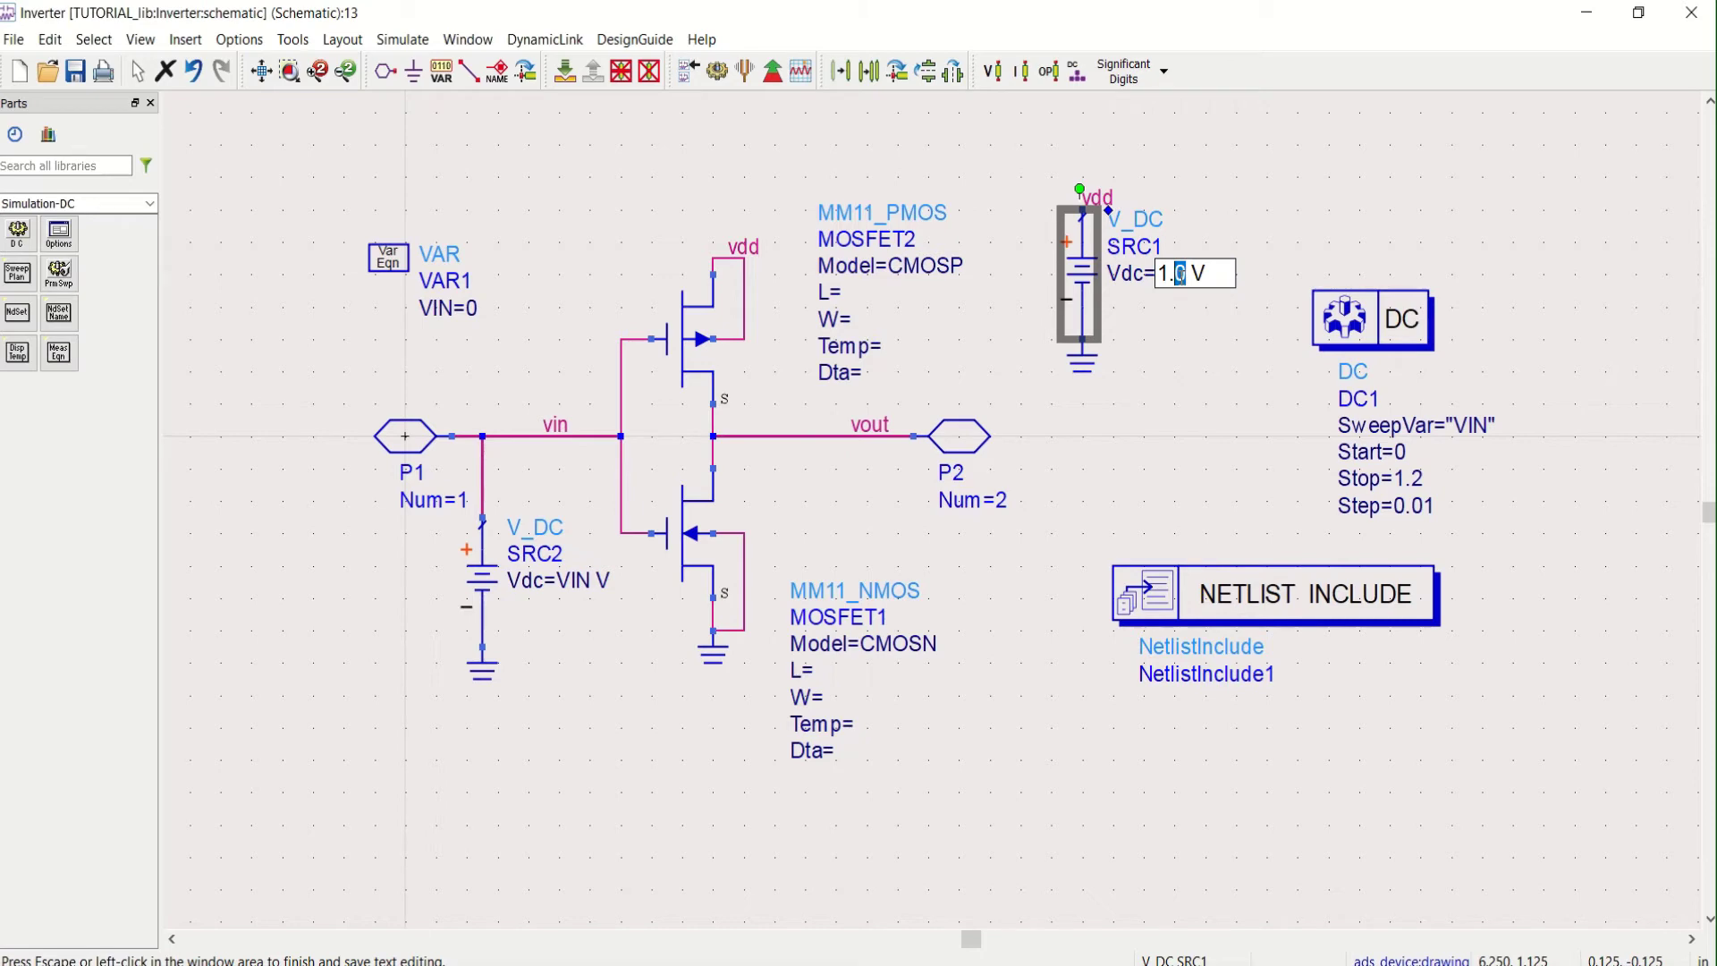
{"action": "type", "text": "1.2"}
{"action": "left_click", "coordinate": [1127, 443]}
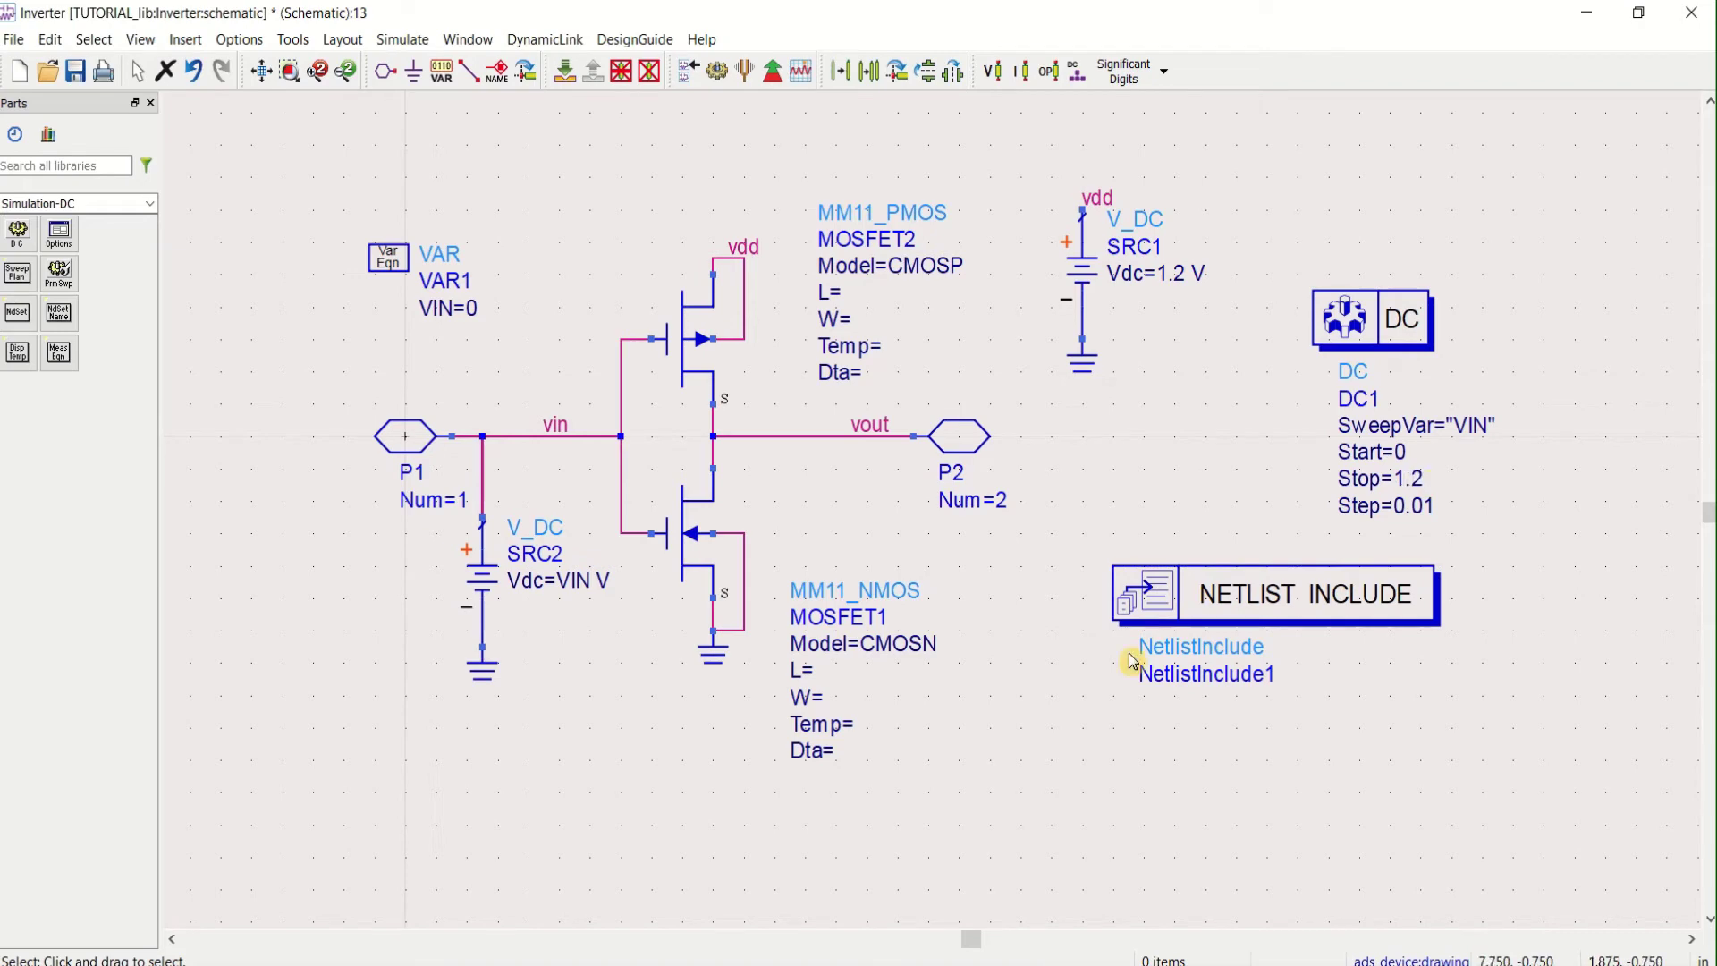
Save the schematic and rerun the DC simulation with the new supply voltage
{"action": "left_click", "coordinate": [76, 73]}
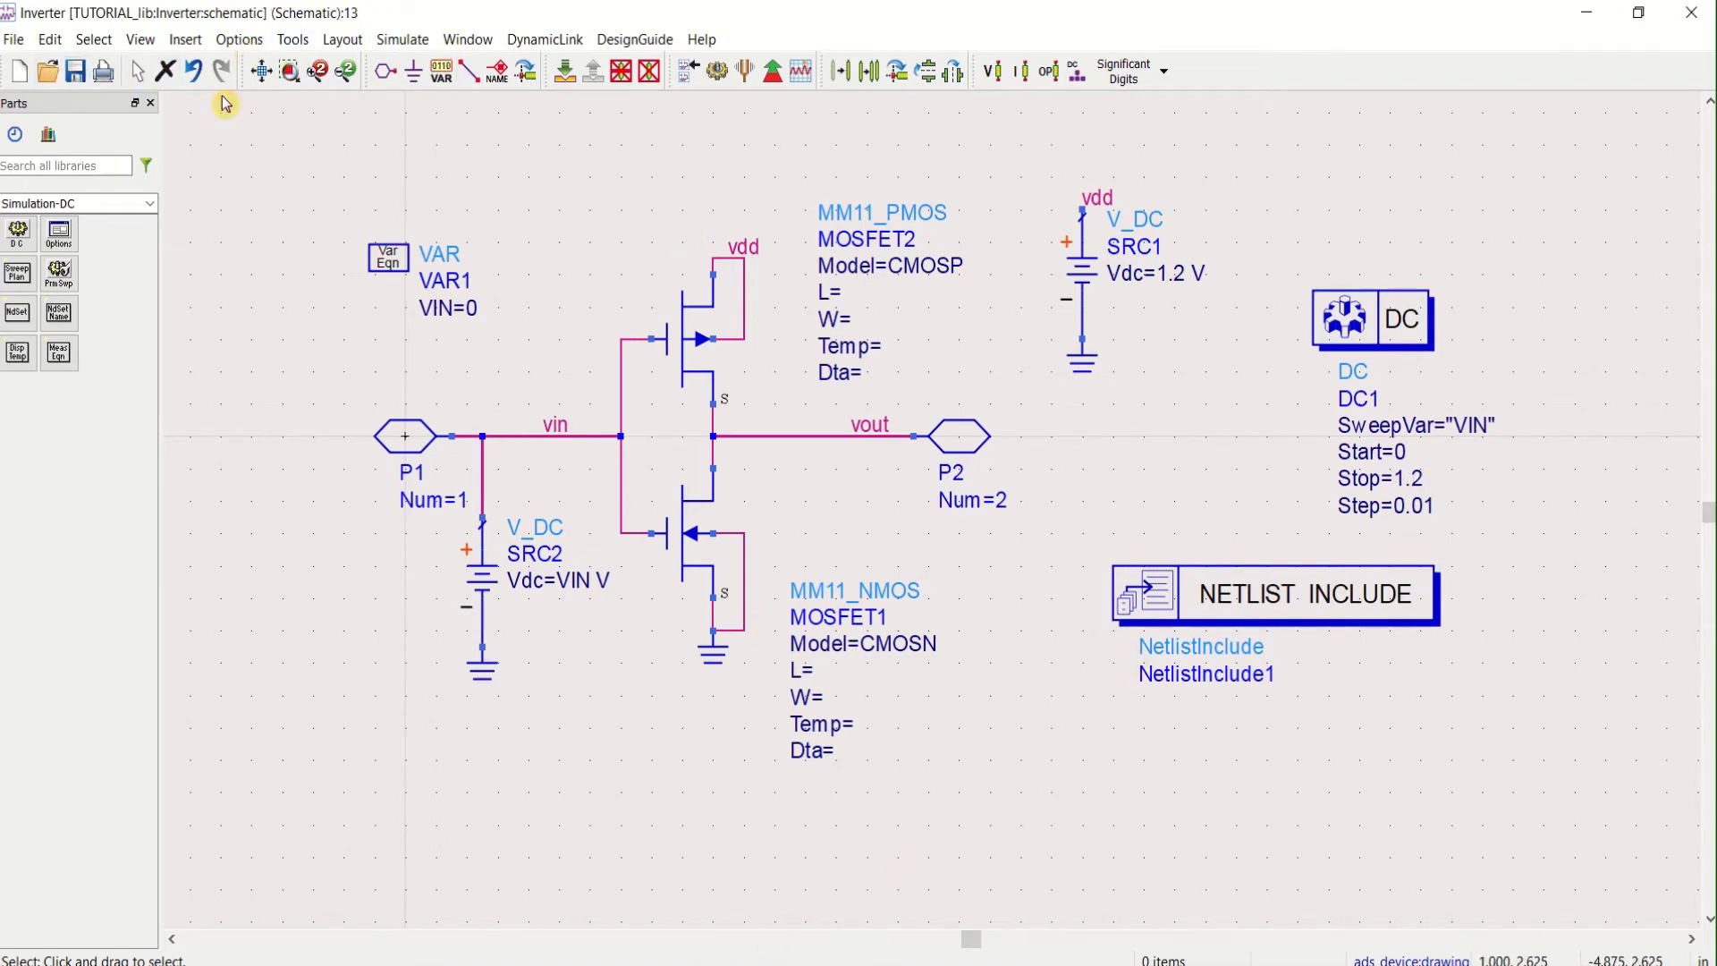
{"action": "left_click", "coordinate": [718, 79]}
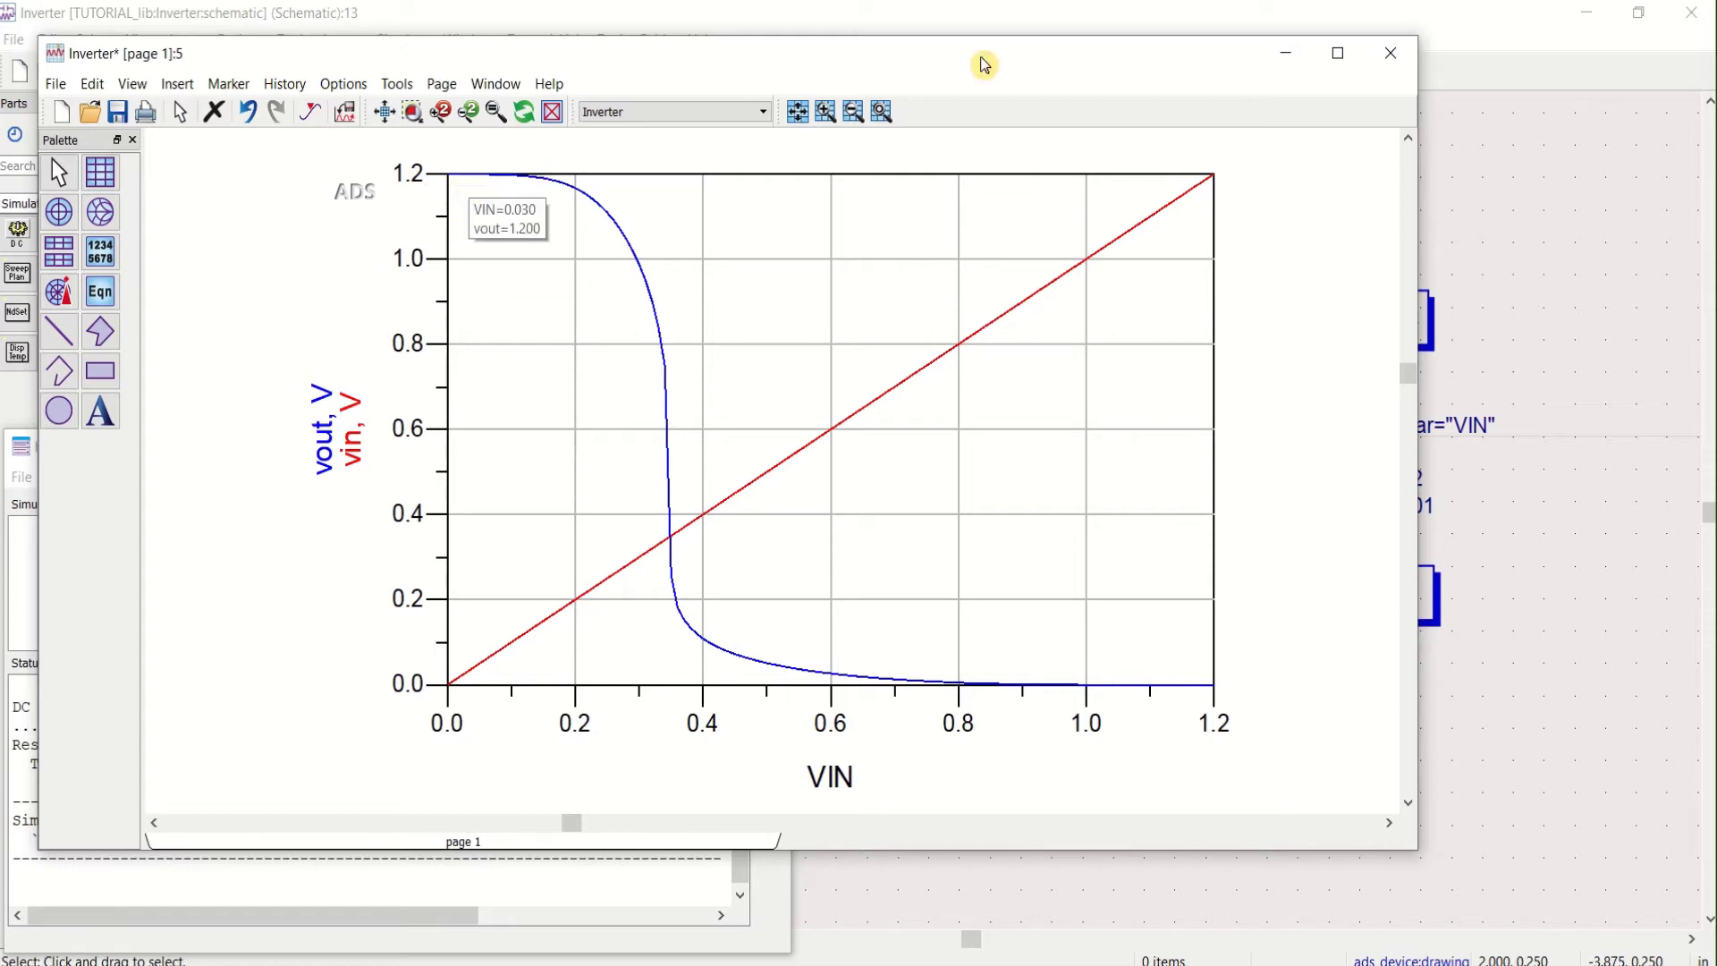
Examine the updated vout transfer curve in the maximized data display, and return to the schematic
{"action": "left_click", "coordinate": [1338, 53]}
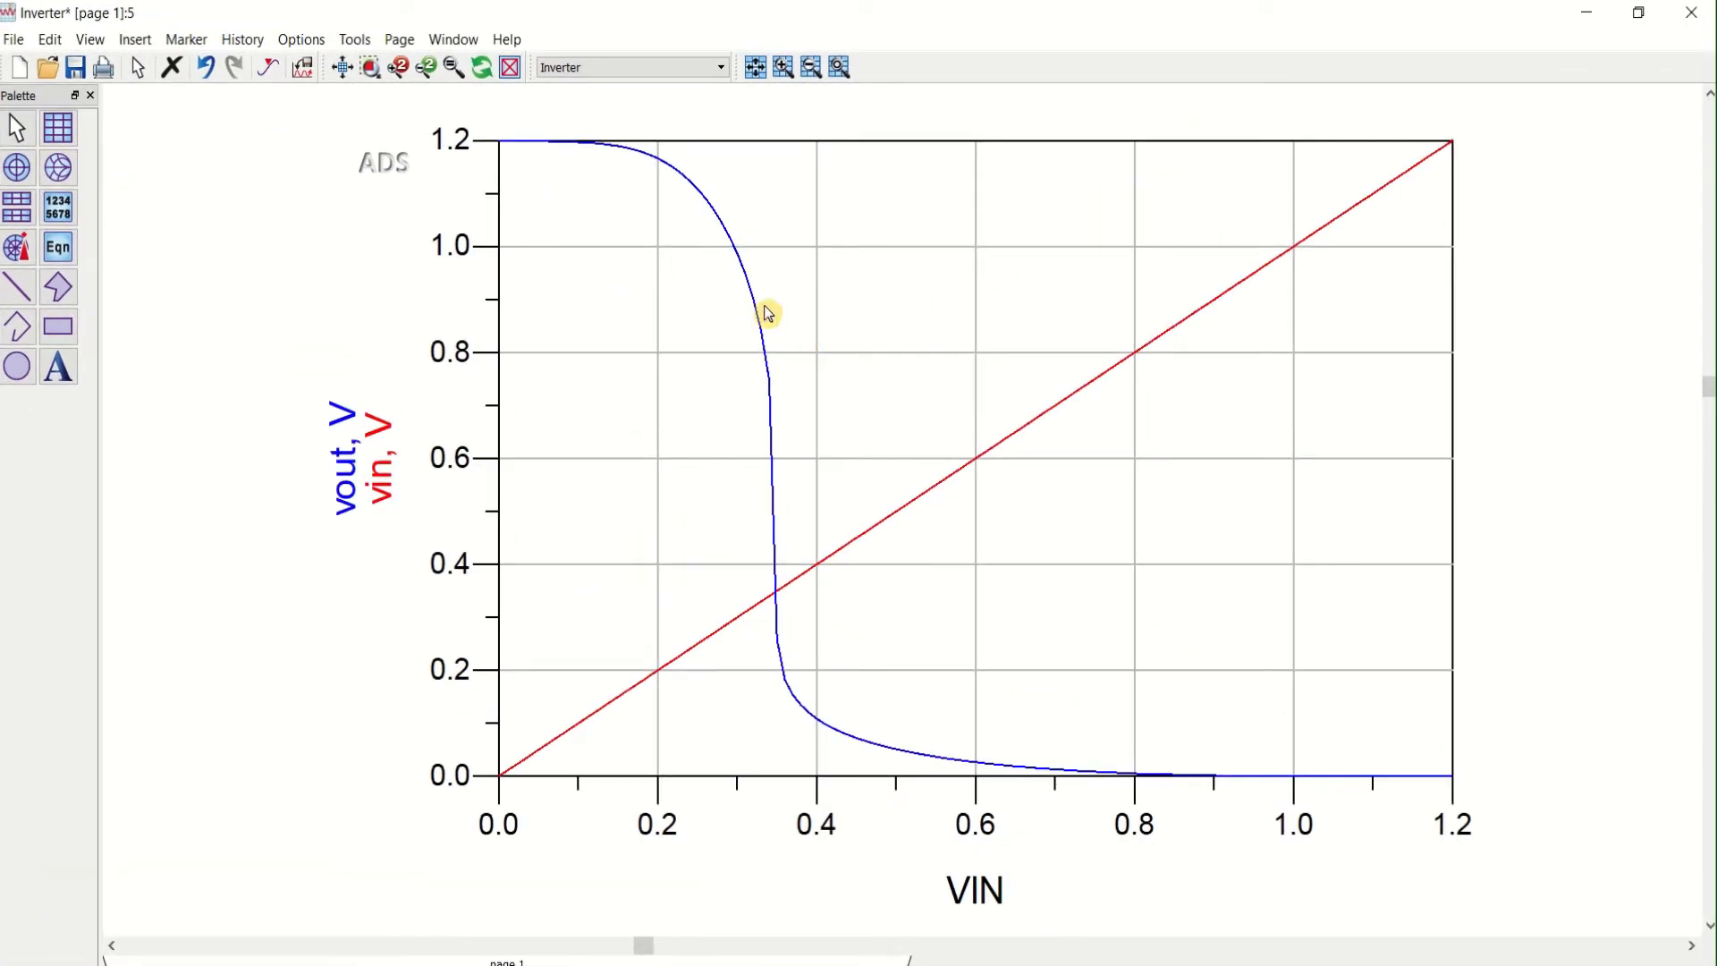
{"action": "left_click", "coordinate": [759, 317]}
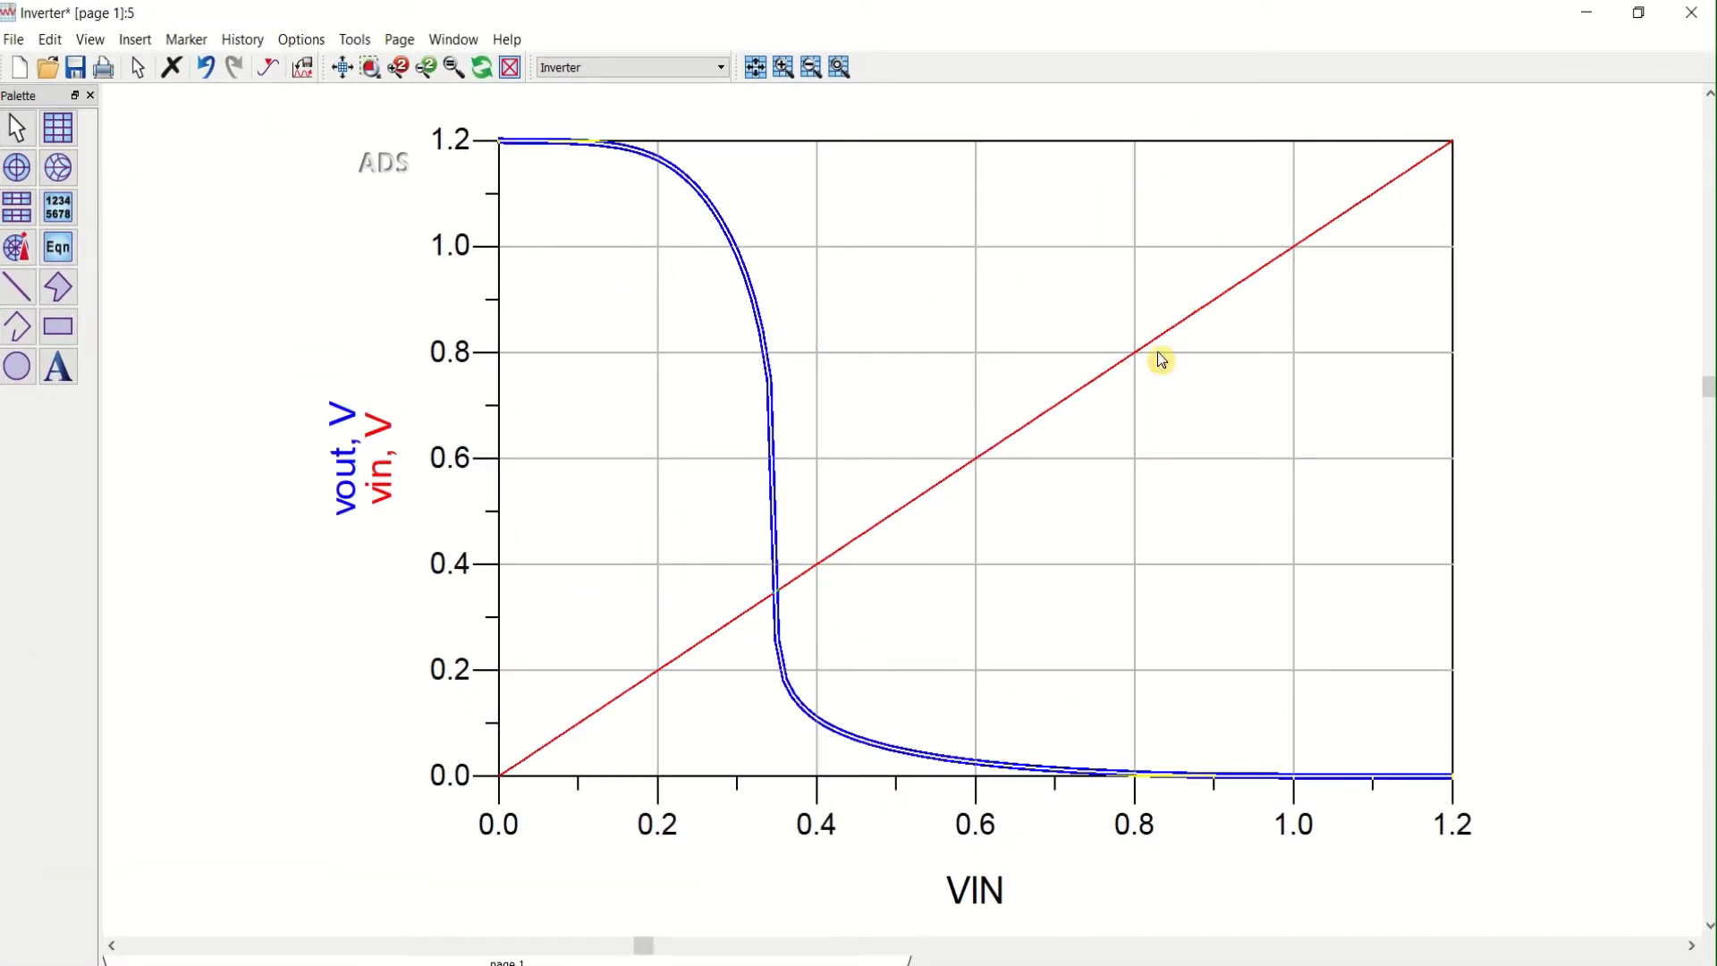
{"action": "left_click", "coordinate": [1589, 19]}
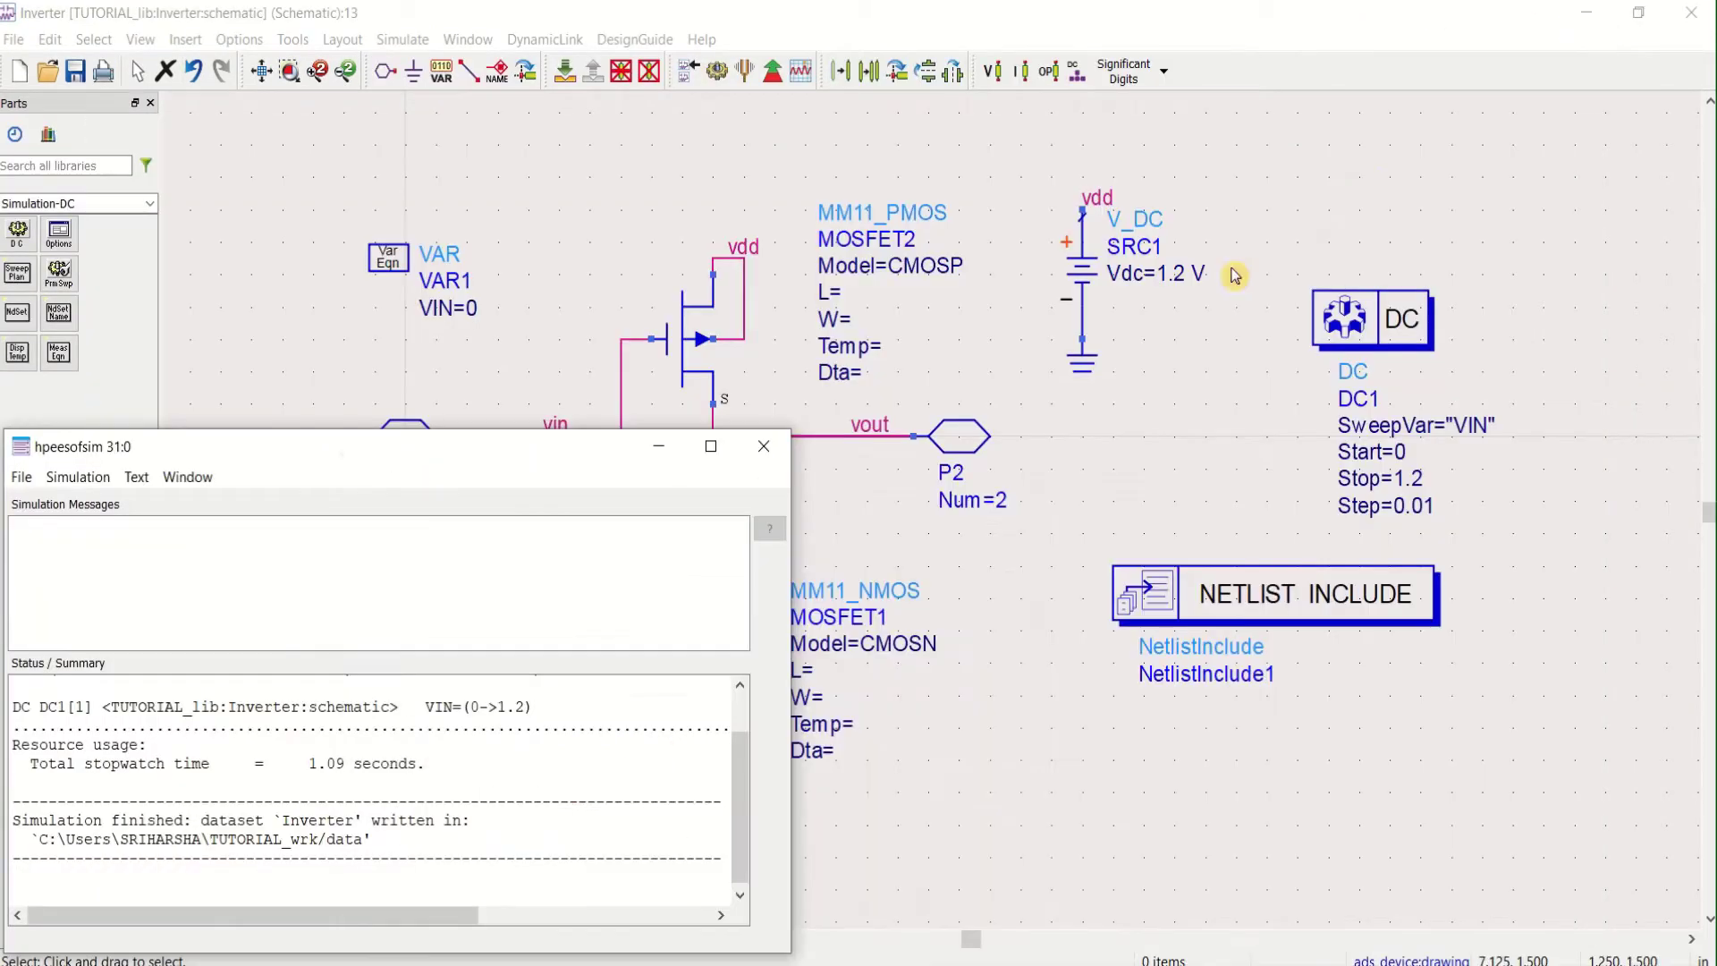
Close the simulation status window and set the channel length L of both the PMOS and the NMOS to 0.18 um
{"action": "left_click", "coordinate": [765, 446]}
{"action": "left_click", "coordinate": [841, 295]}
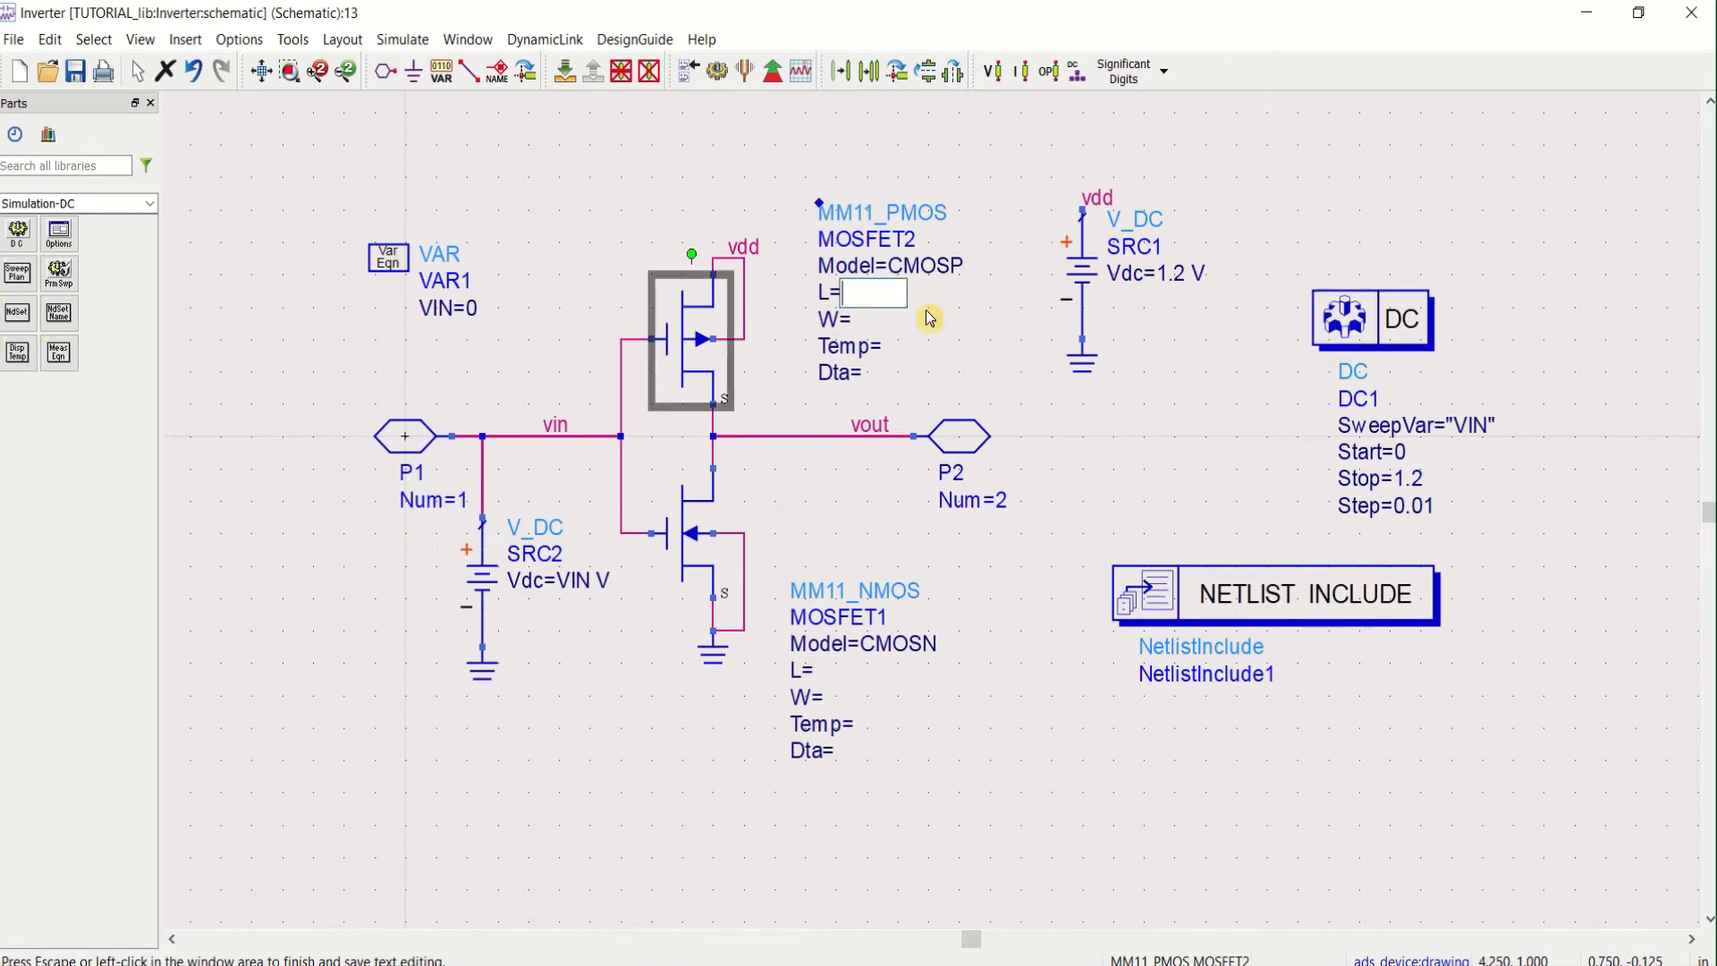
{"action": "type", "text": "0.18u"}
{"action": "left_click", "coordinate": [946, 349]}
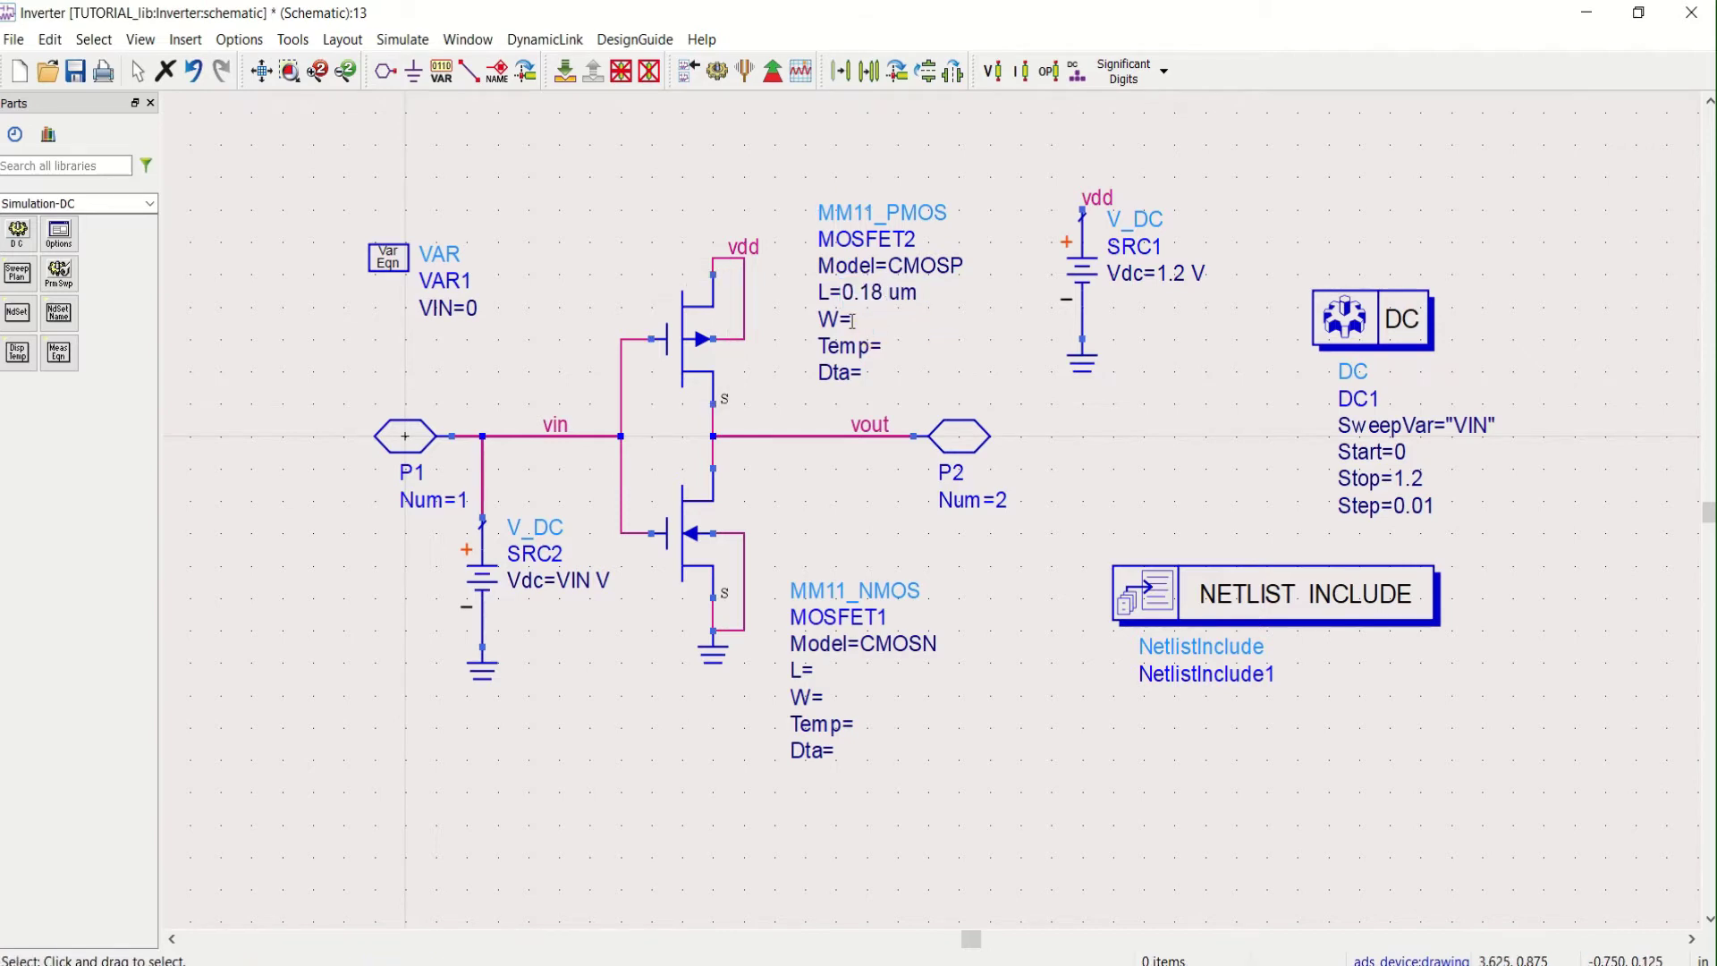
{"action": "left_click", "coordinate": [855, 676]}
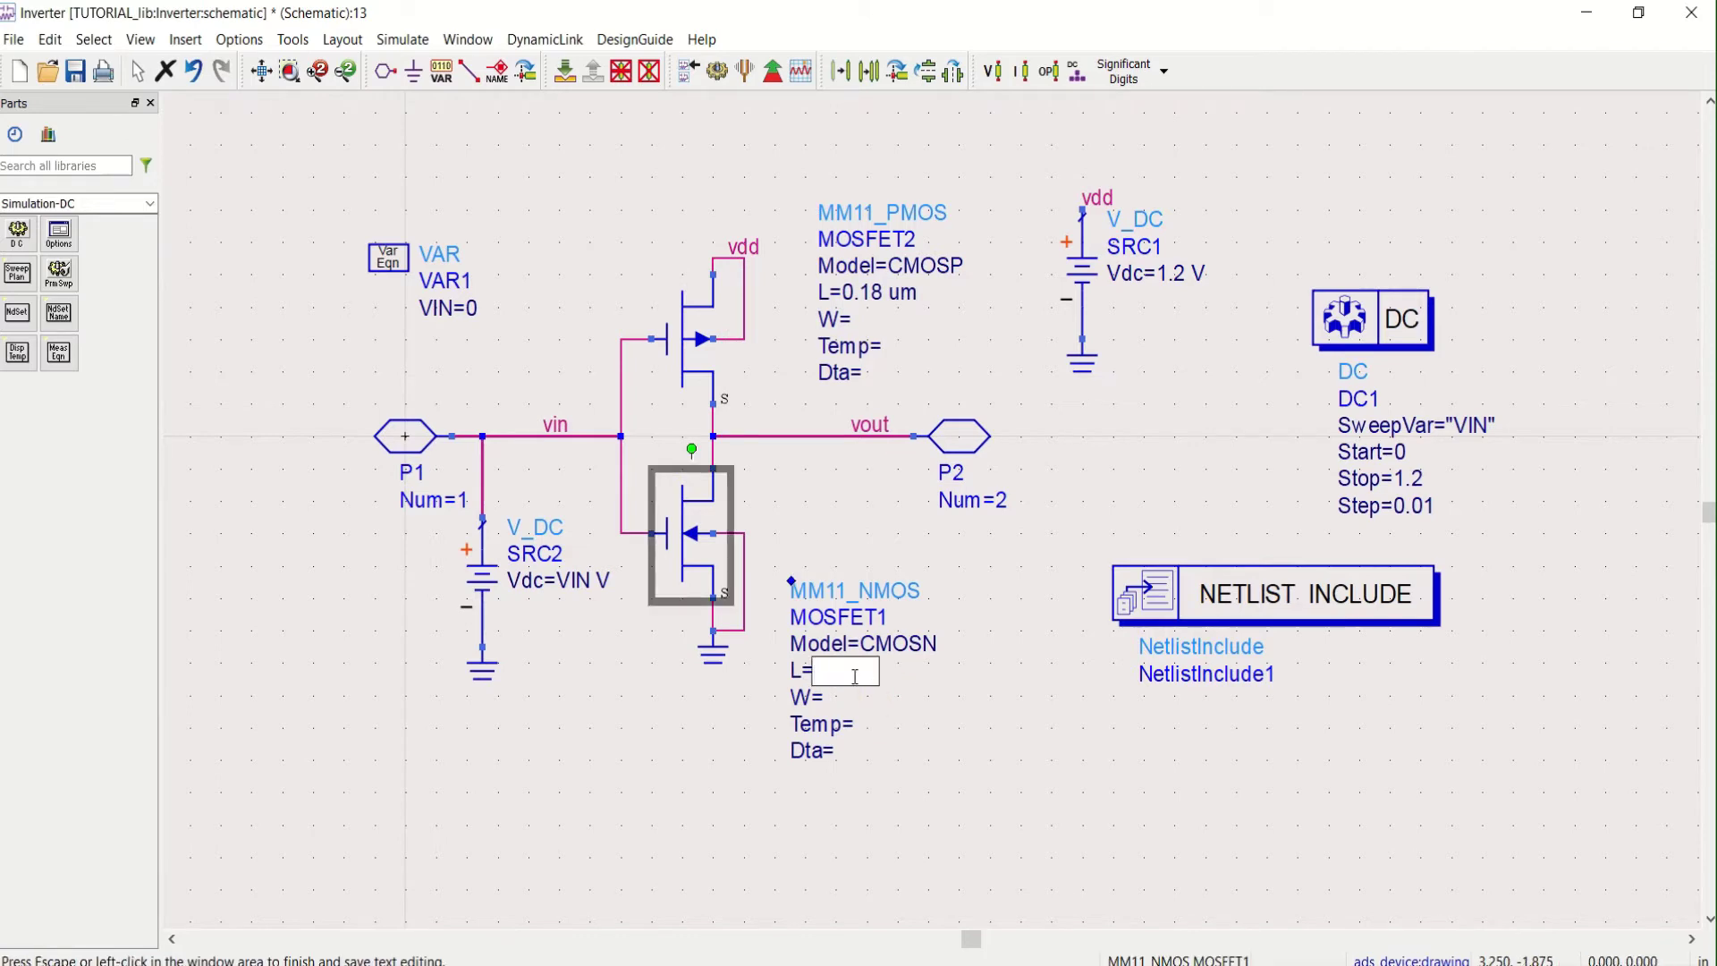
{"action": "type", "text": "0.18 u"}
{"action": "left_click", "coordinate": [943, 787]}
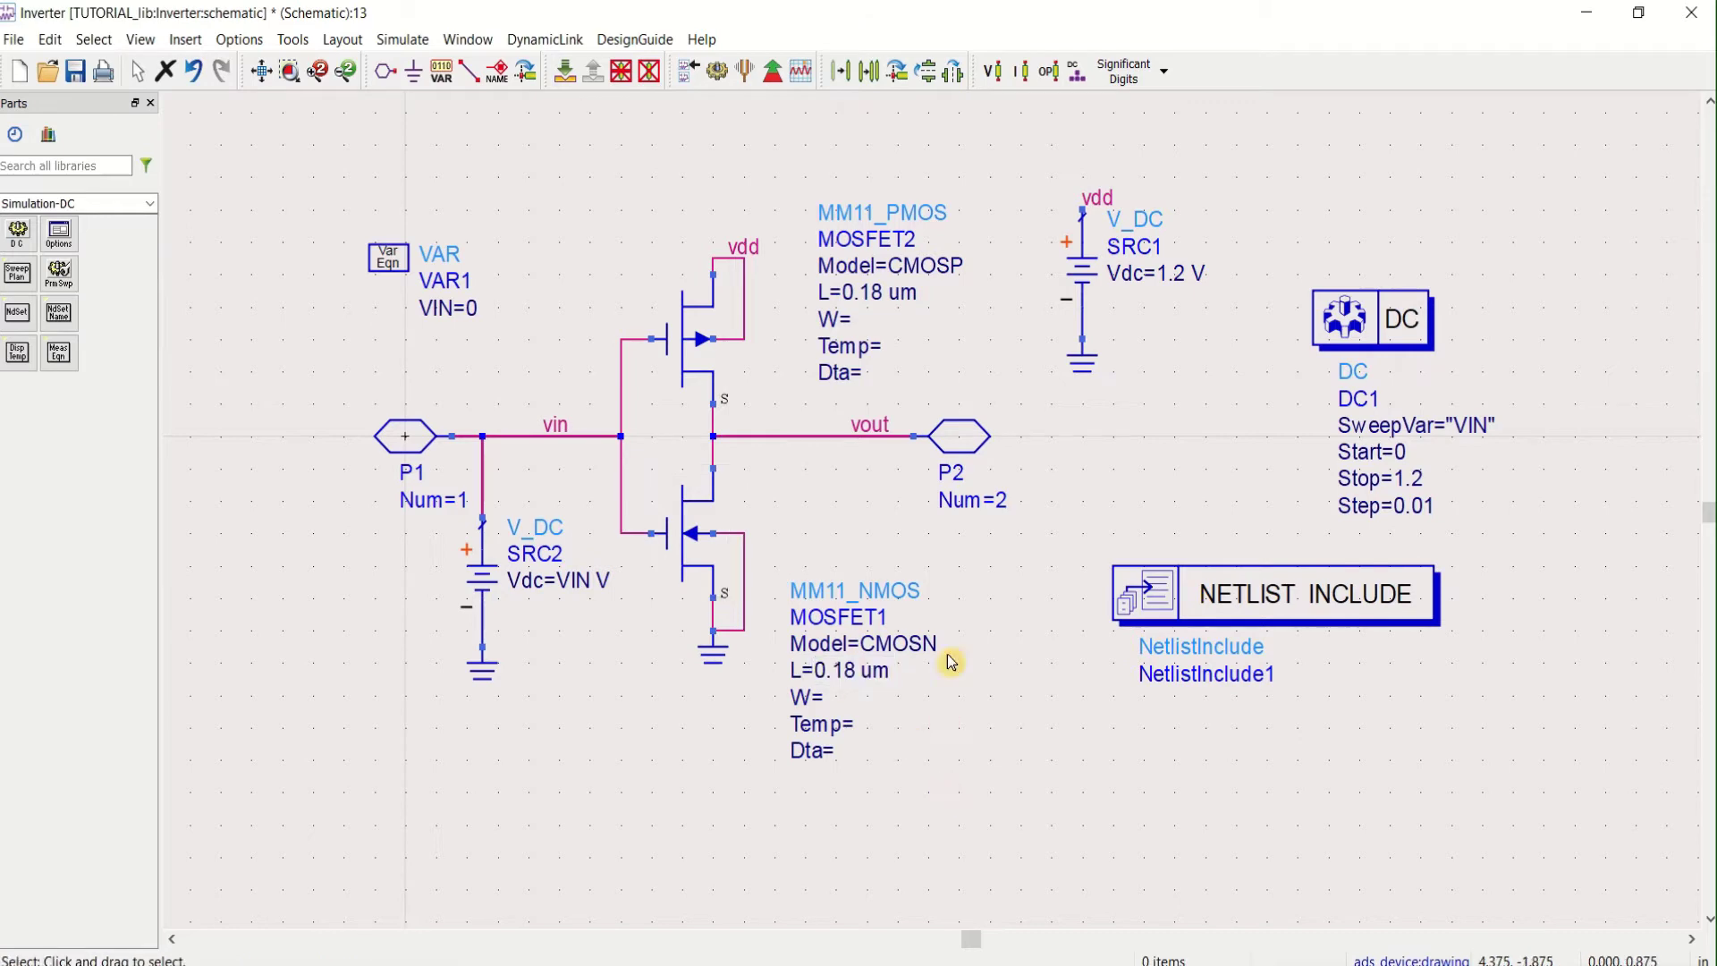
Save the schematic and rerun the DC simulation with the new channel lengths
{"action": "left_click", "coordinate": [75, 74]}
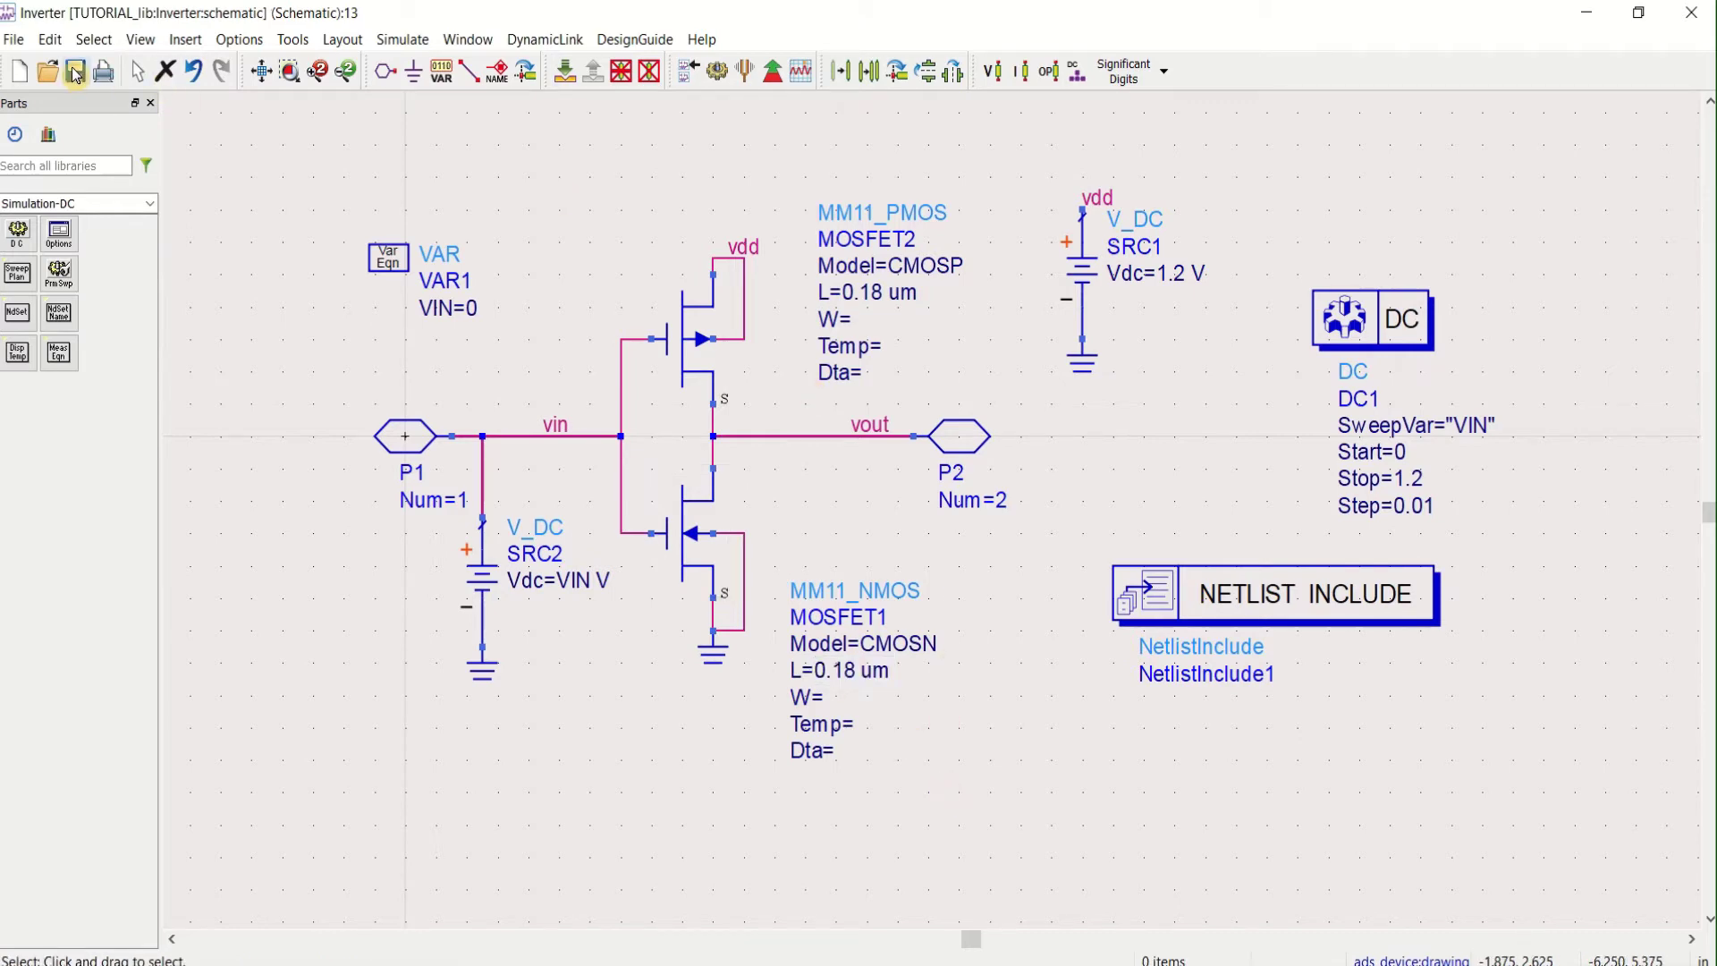
{"action": "left_click", "coordinate": [716, 70]}
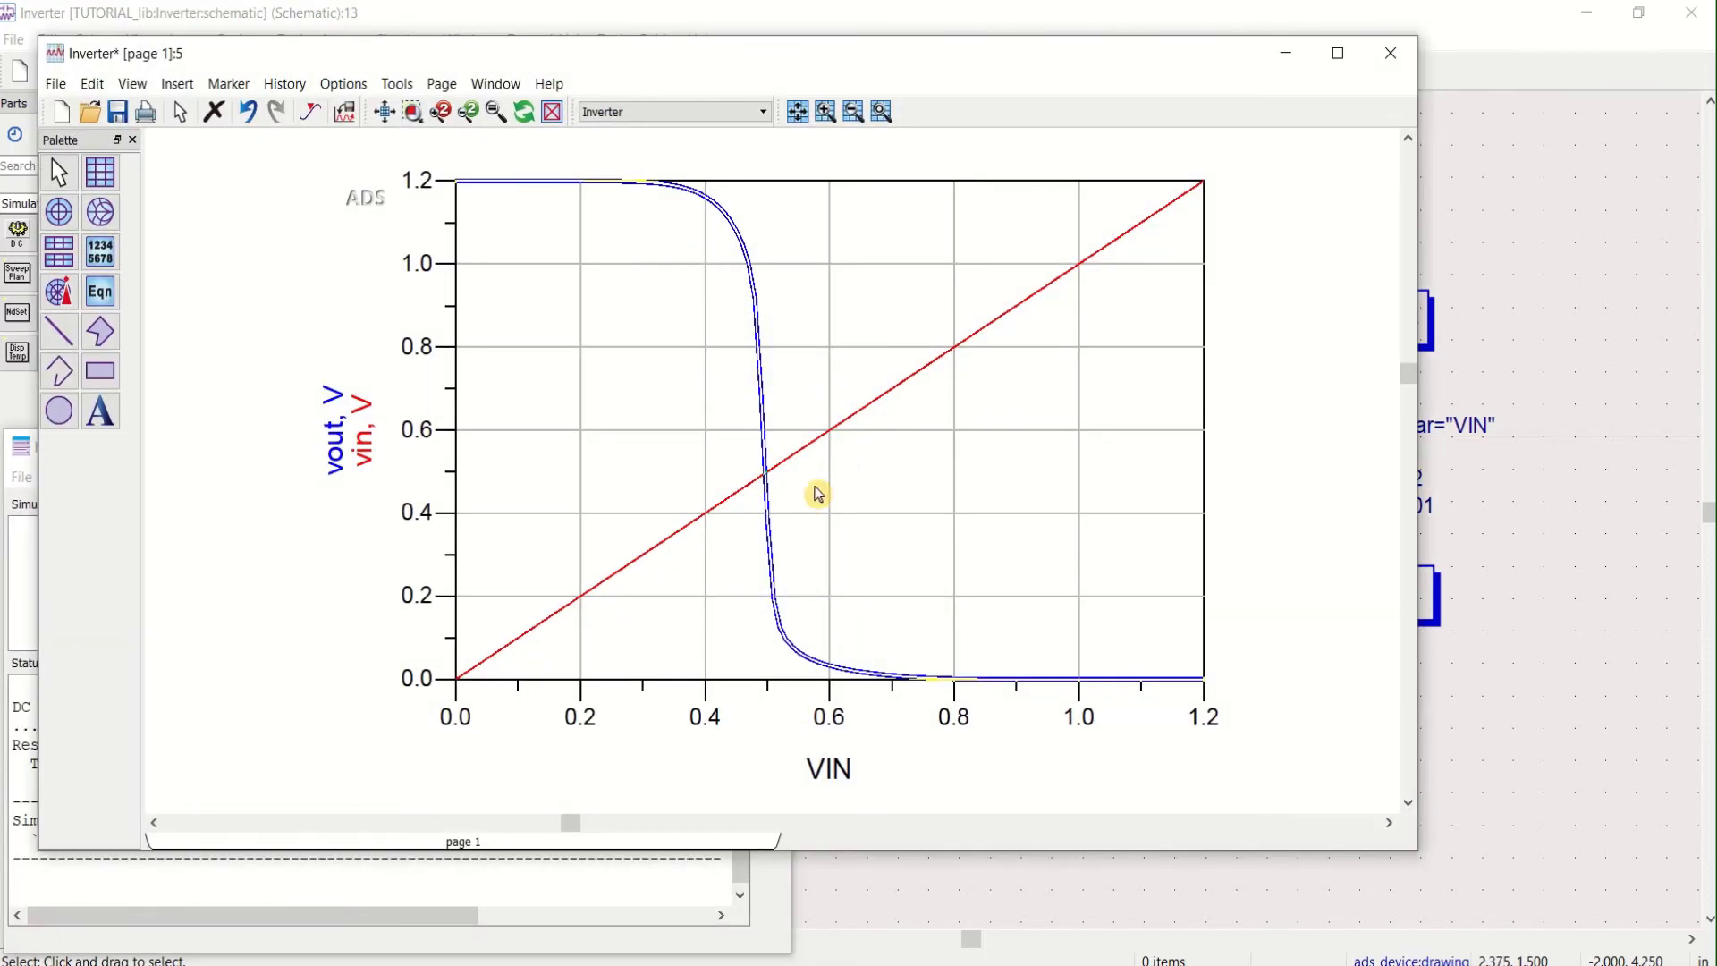
{"action": "left_click", "coordinate": [1510, 352]}
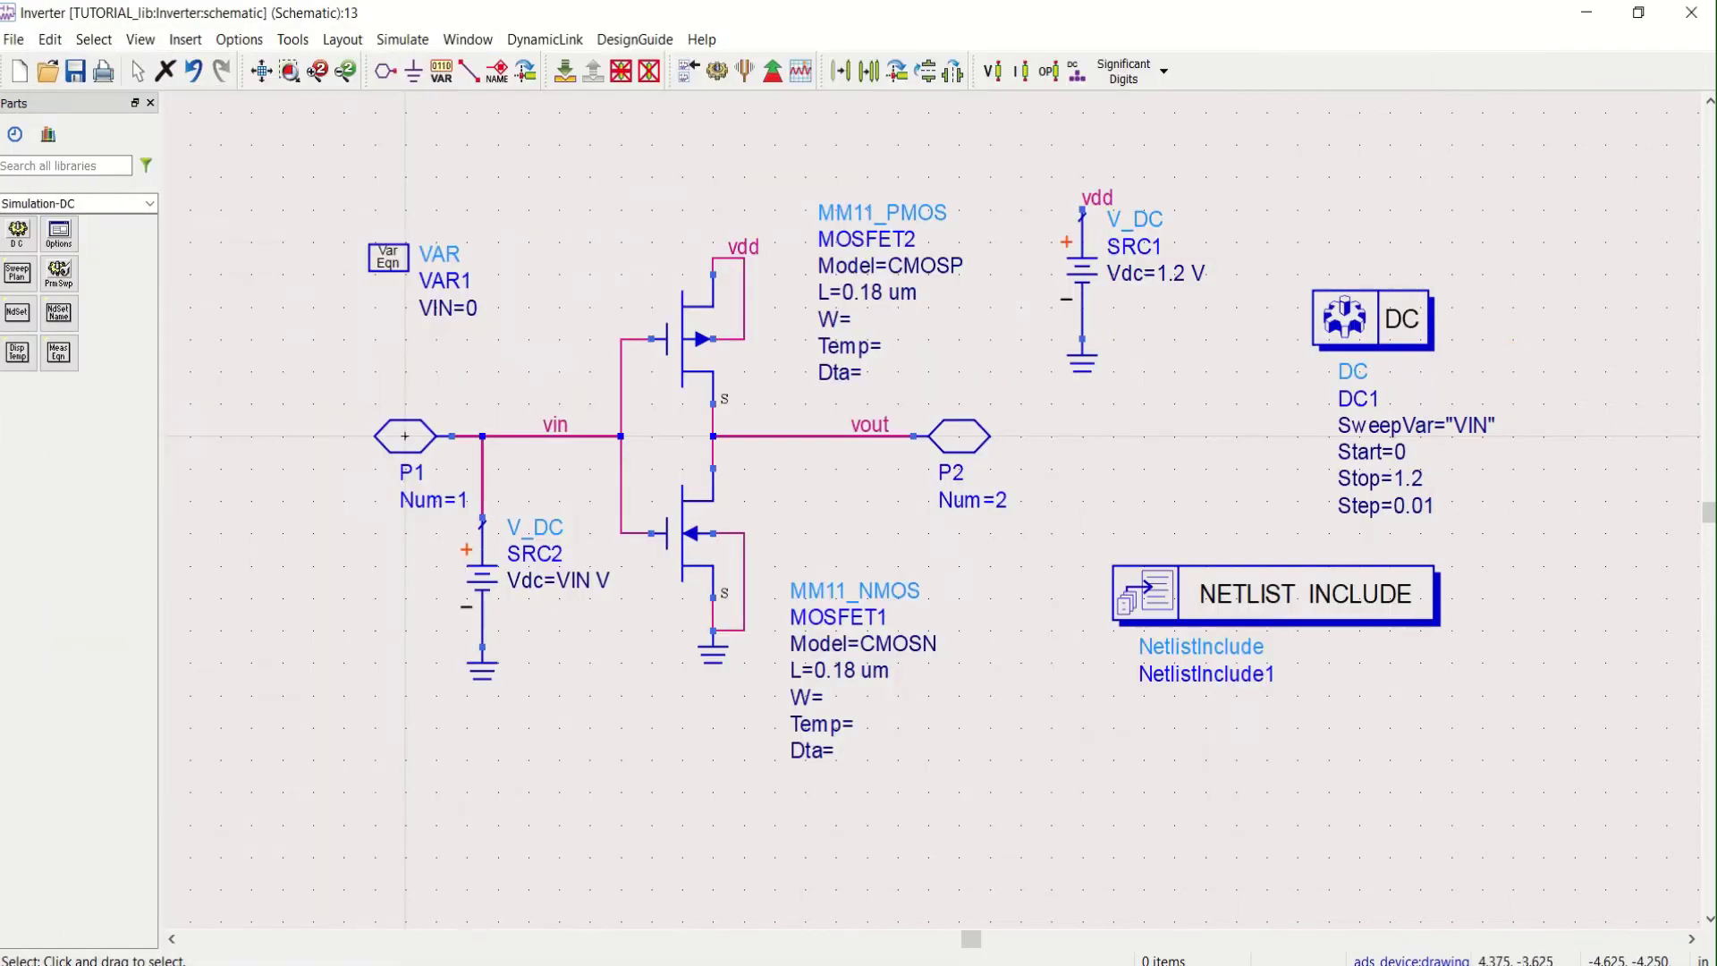
Examine the vin and vout curves and their crossing in the maximized data display, and return to the schematic
{"action": "left_click", "coordinate": [760, 964]}
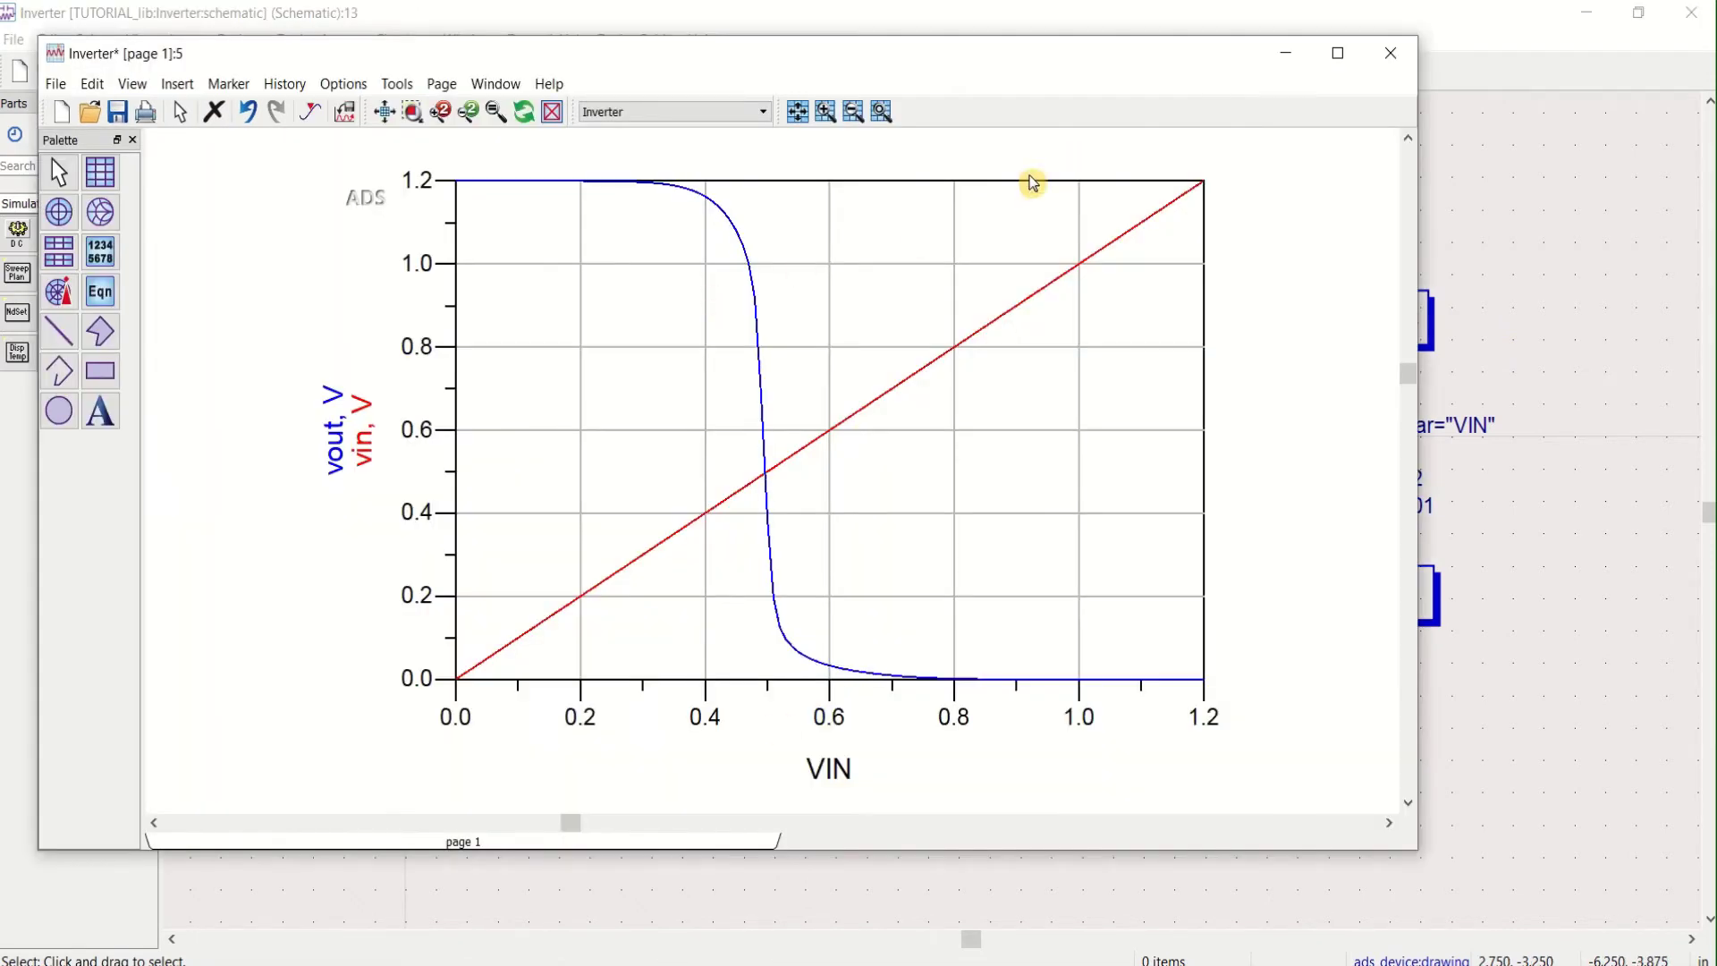
{"action": "left_click", "coordinate": [1338, 53]}
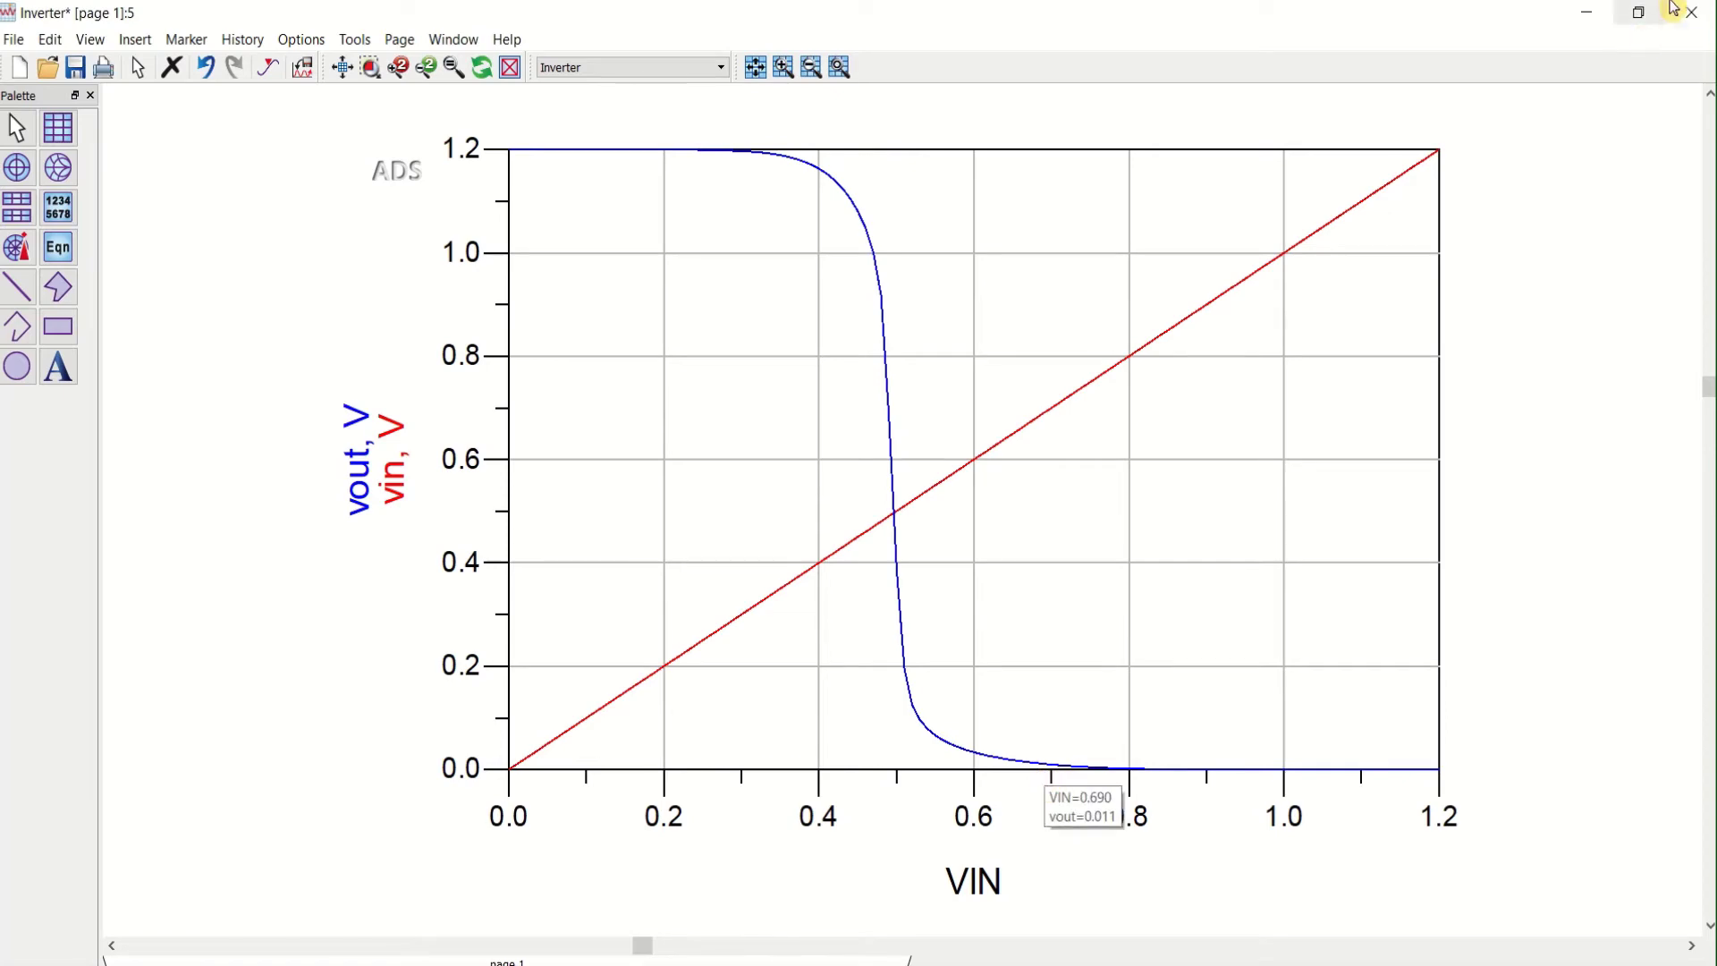
{"action": "left_click", "coordinate": [1589, 13]}
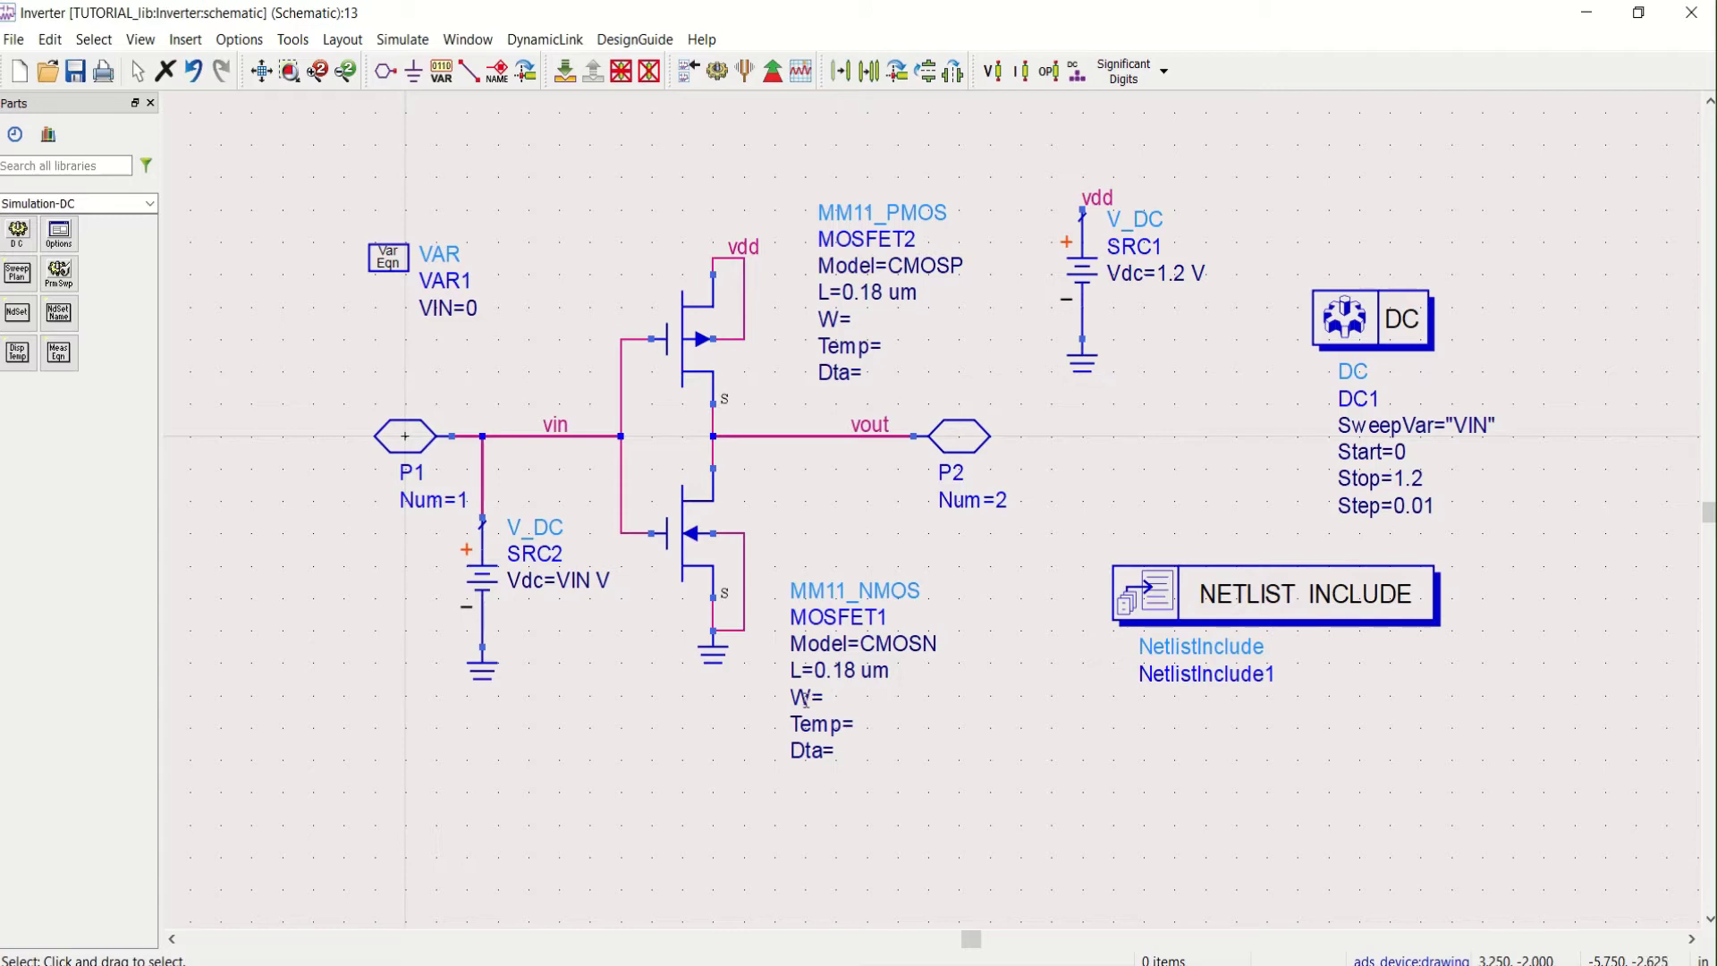
{"action": "left_click", "coordinate": [852, 324]}
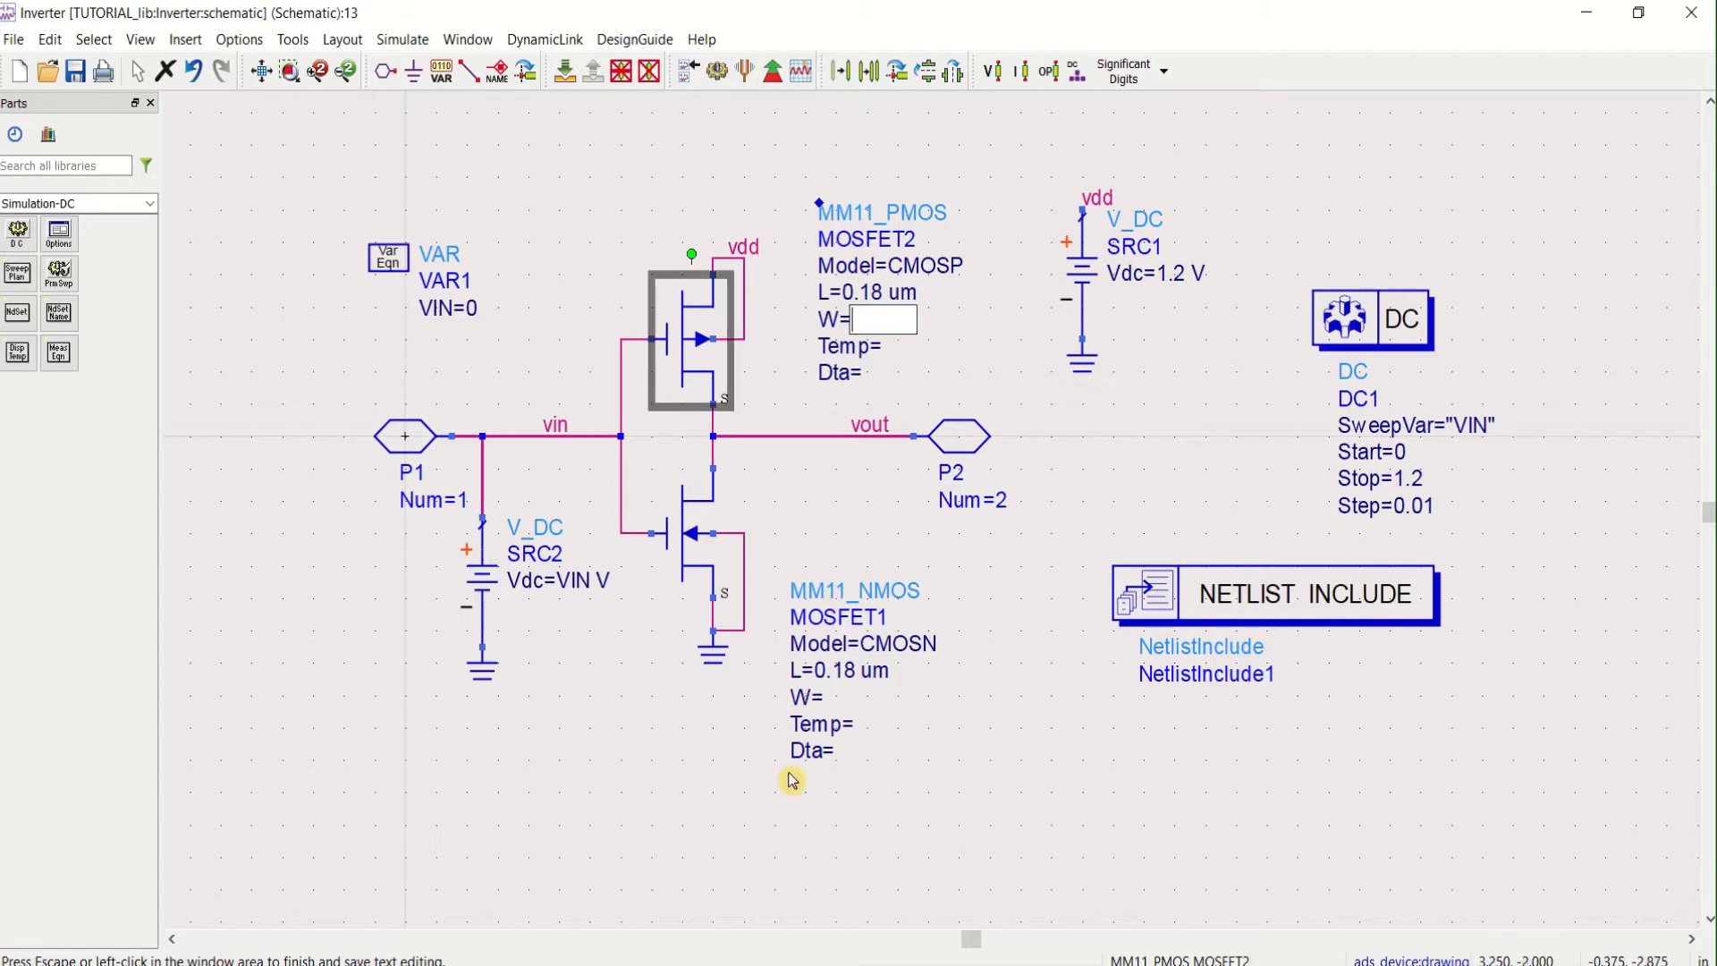
{"action": "left_click", "coordinate": [728, 964]}
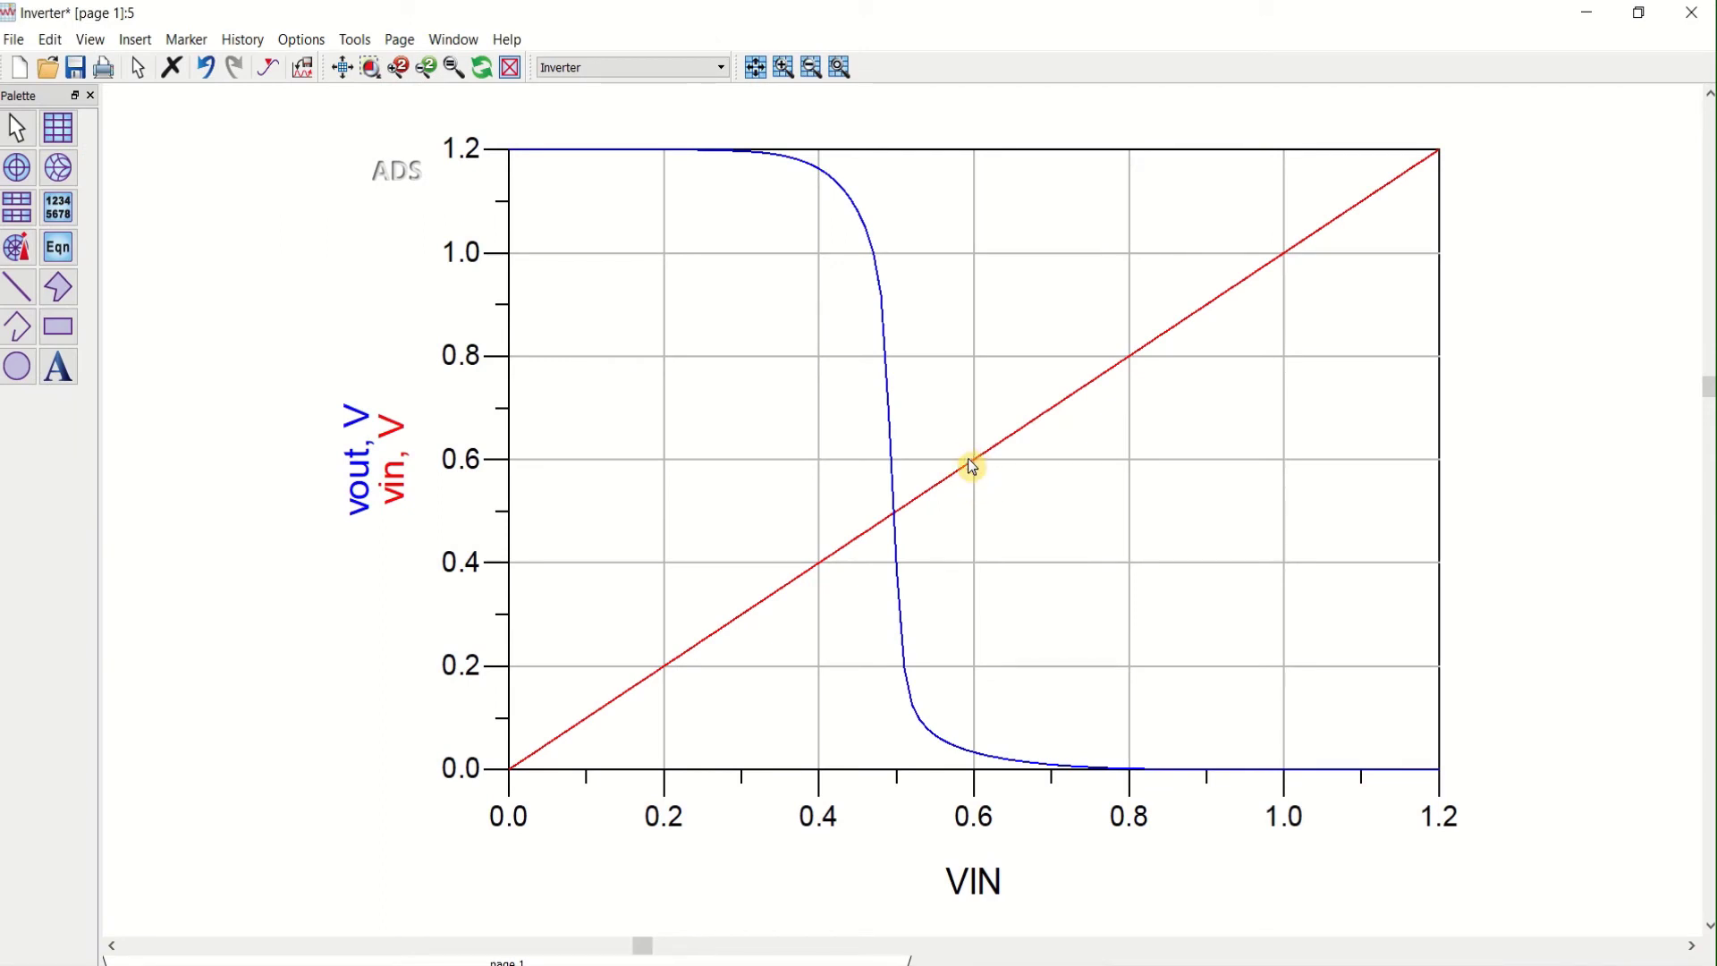
{"action": "left_click", "coordinate": [1598, 22]}
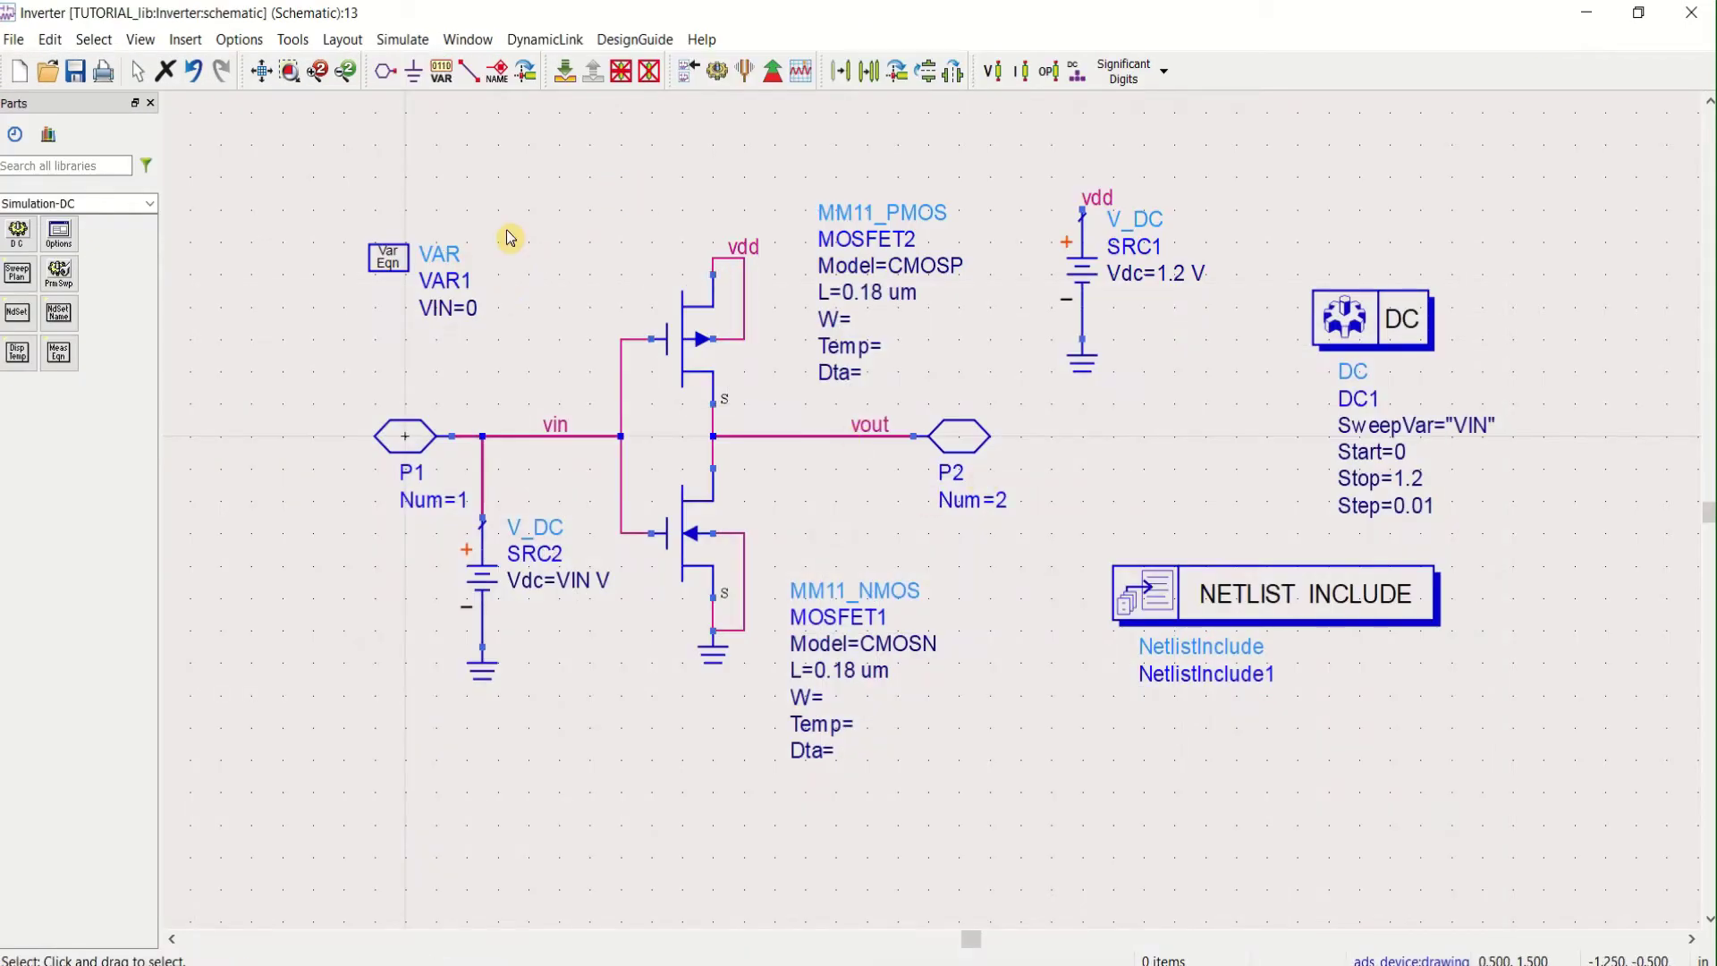
Copy the VIN variable block, place the copy between it and the PMOS, and rename the copied variable Wp
{"action": "left_click", "coordinate": [396, 269]}
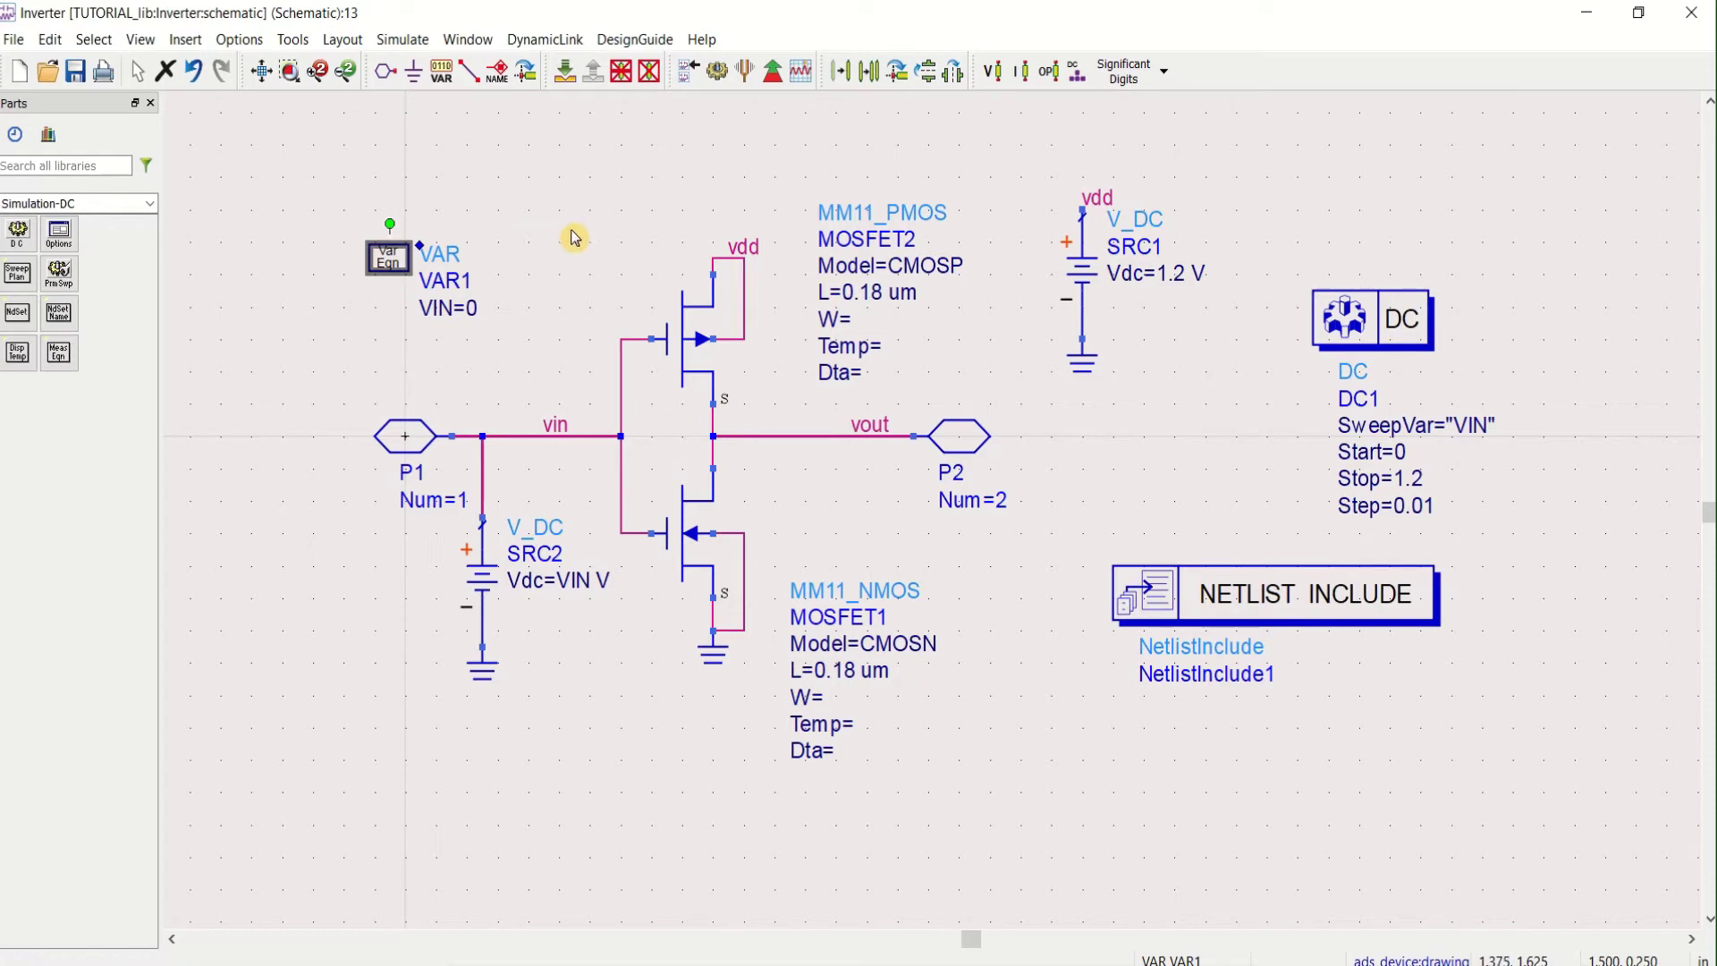
{"action": "key", "text": "ctrl+c"}
{"action": "key", "text": "ctrl+v"}
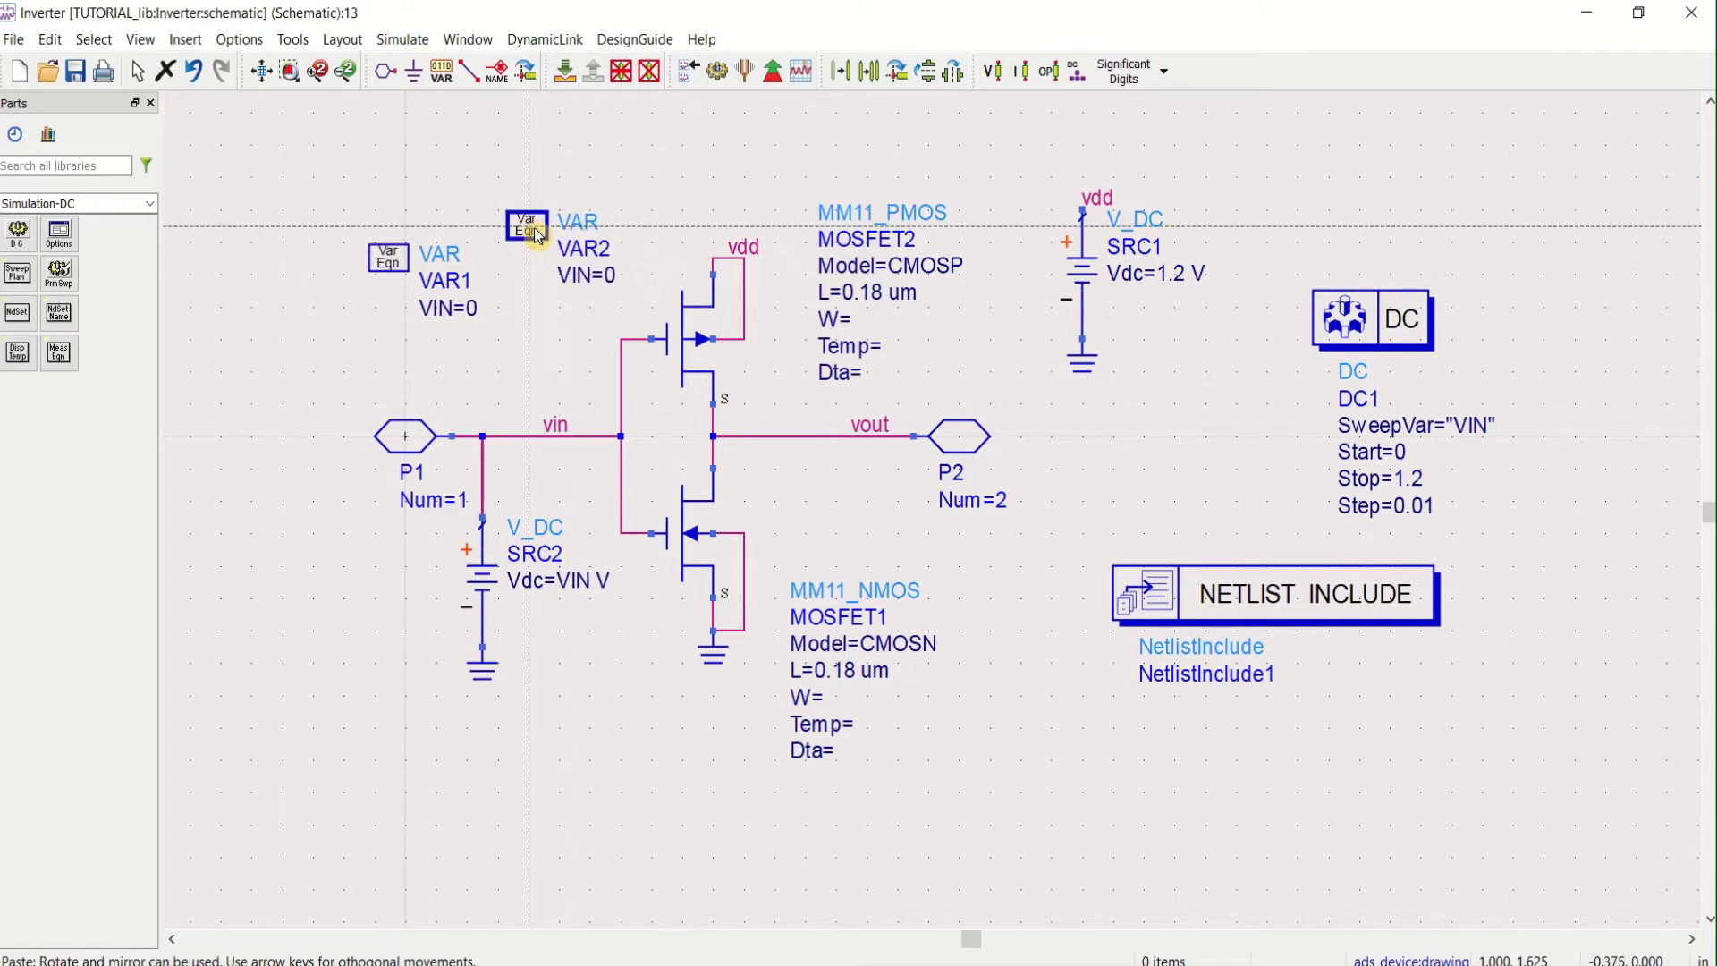
{"action": "left_click", "coordinate": [528, 234]}
{"action": "key", "text": "Escape"}
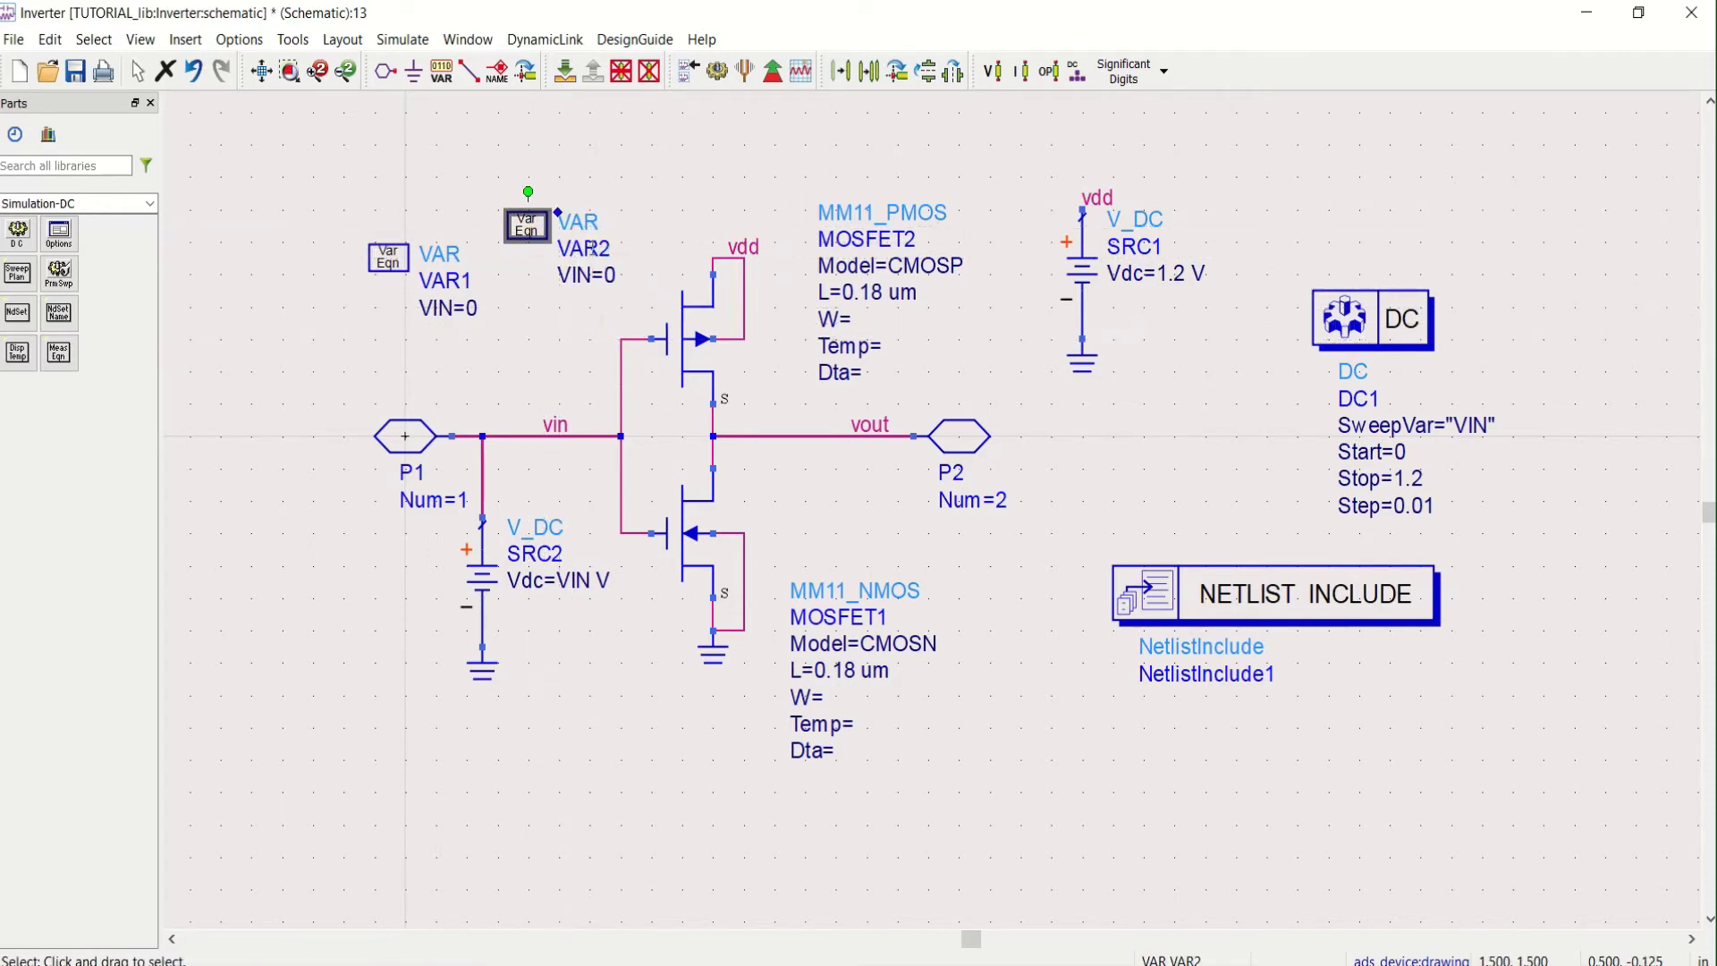
{"action": "left_click", "coordinate": [569, 277]}
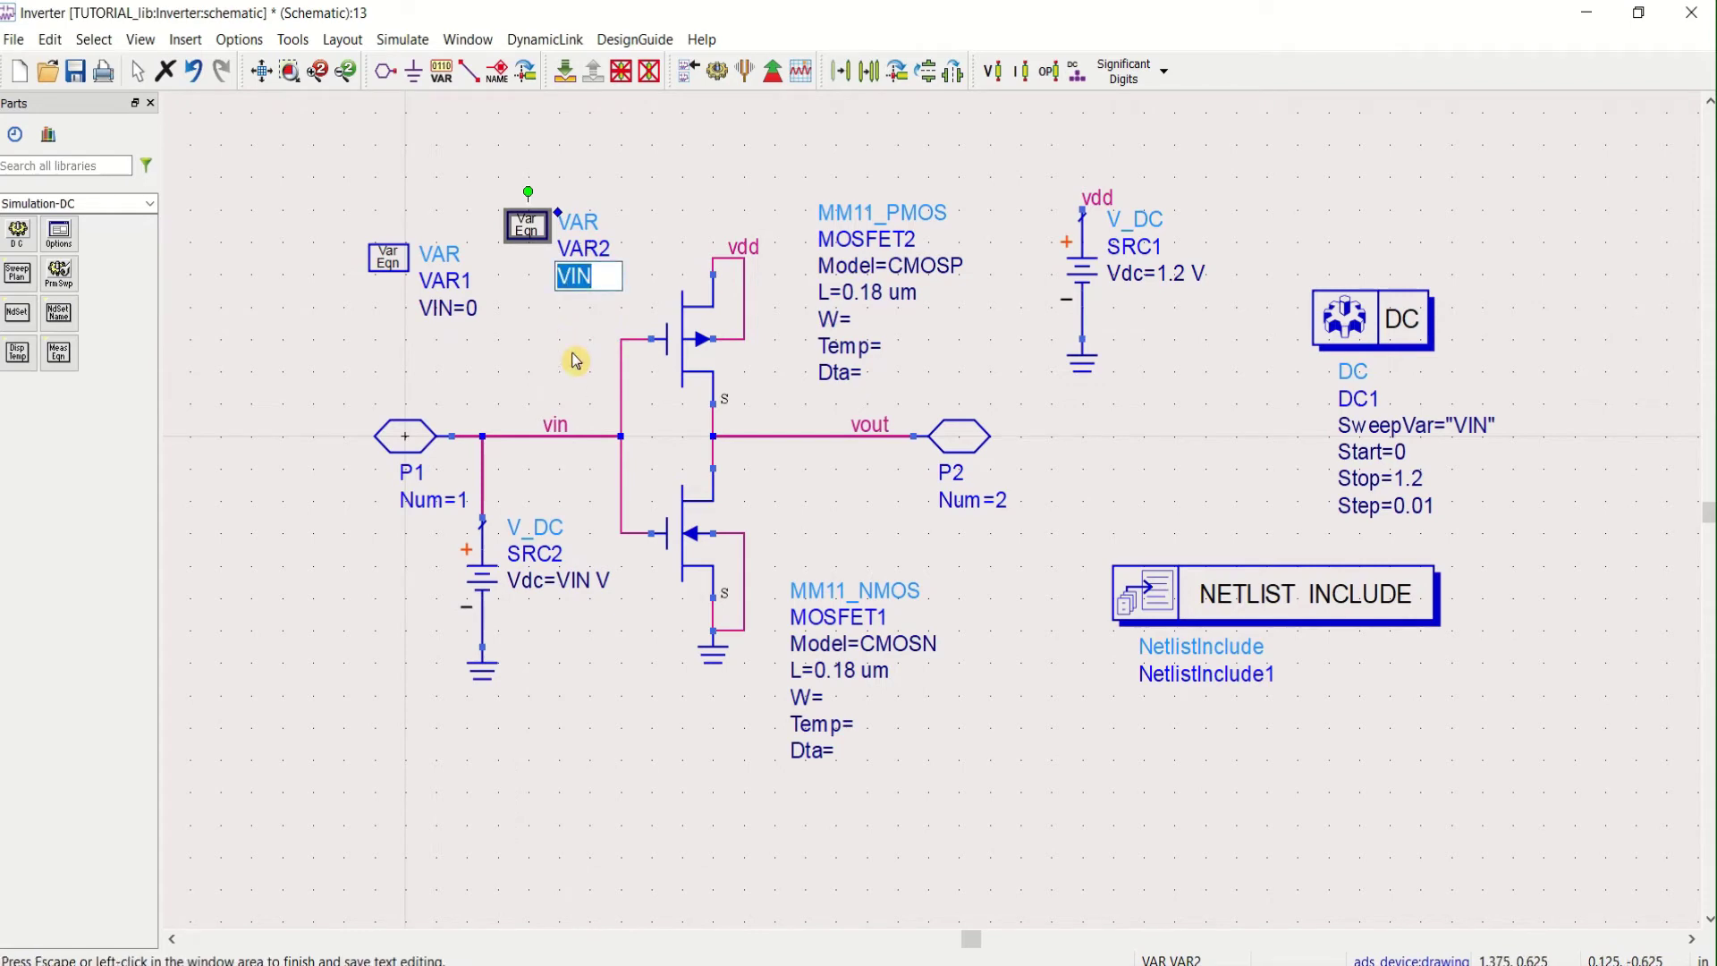
{"action": "type", "text": "W"}
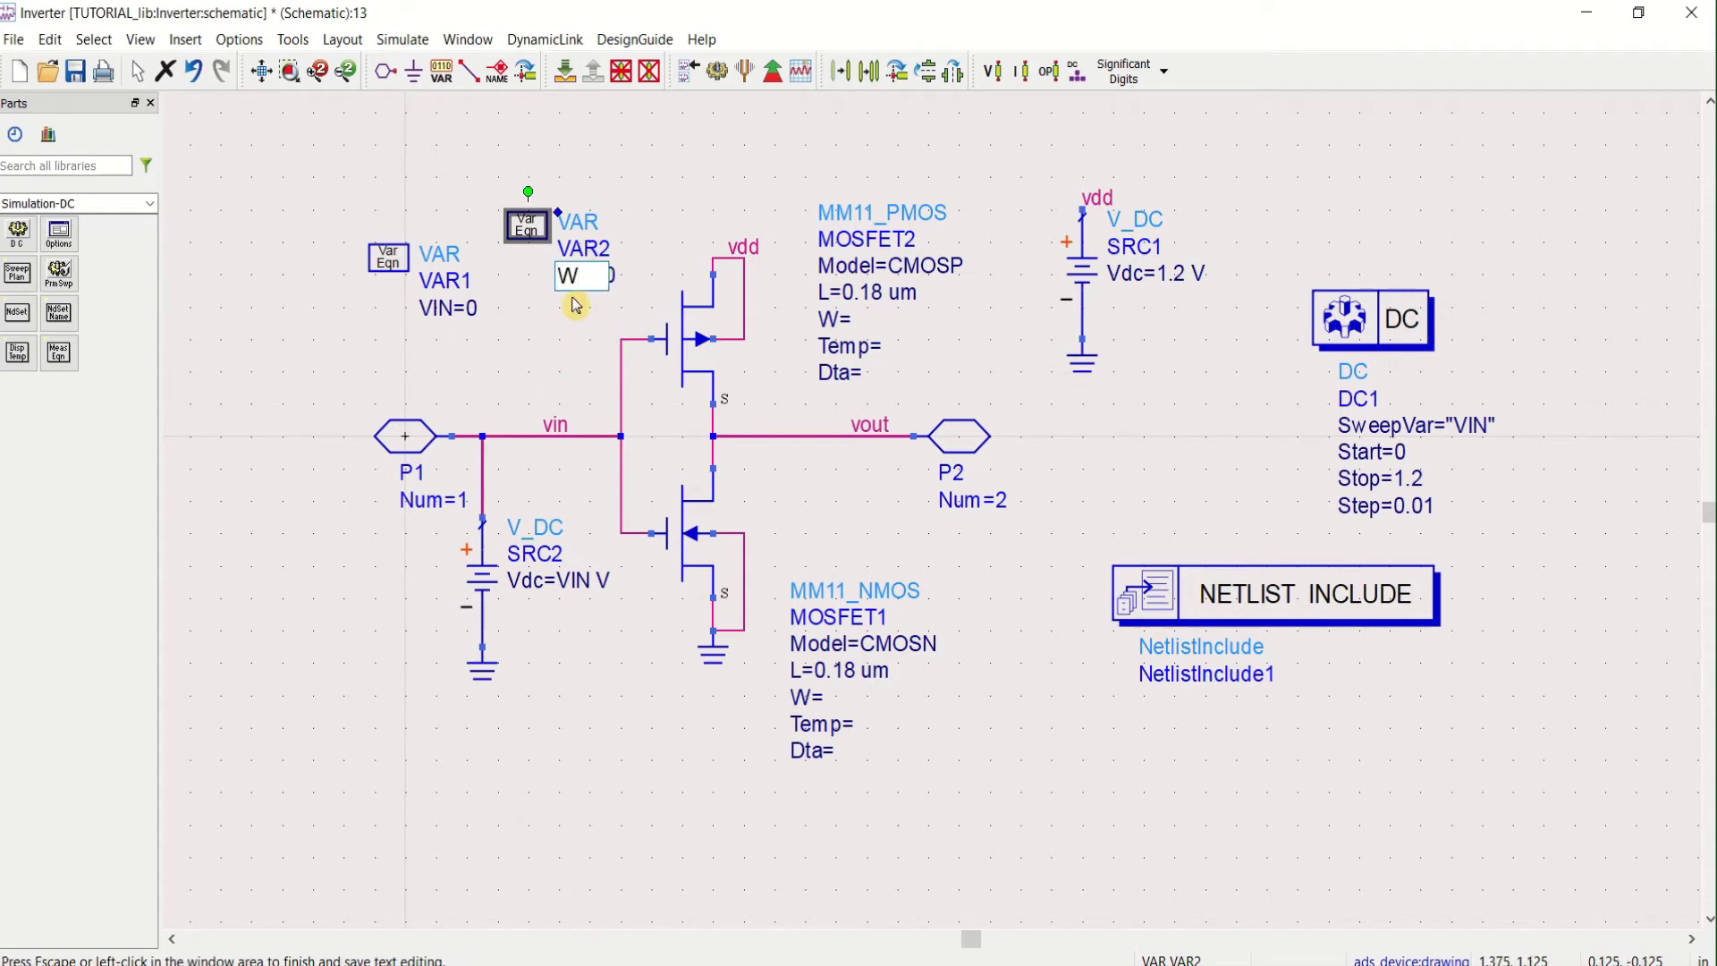
{"action": "type", "text": "p"}
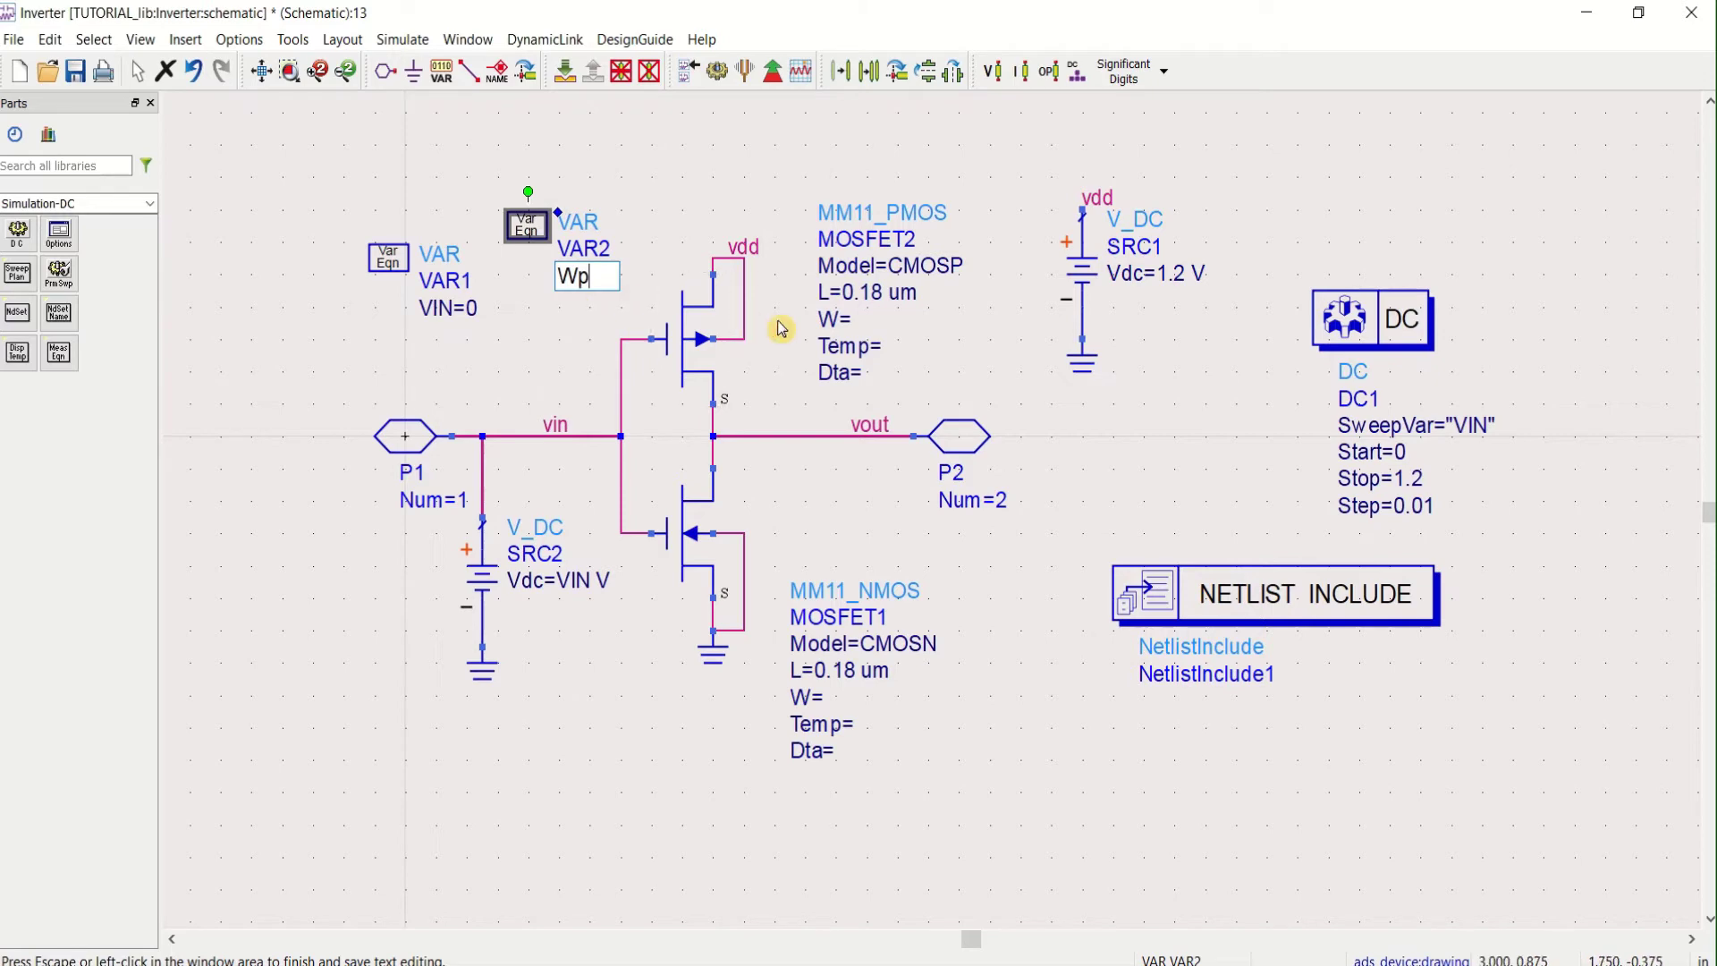
{"action": "left_click", "coordinate": [852, 320]}
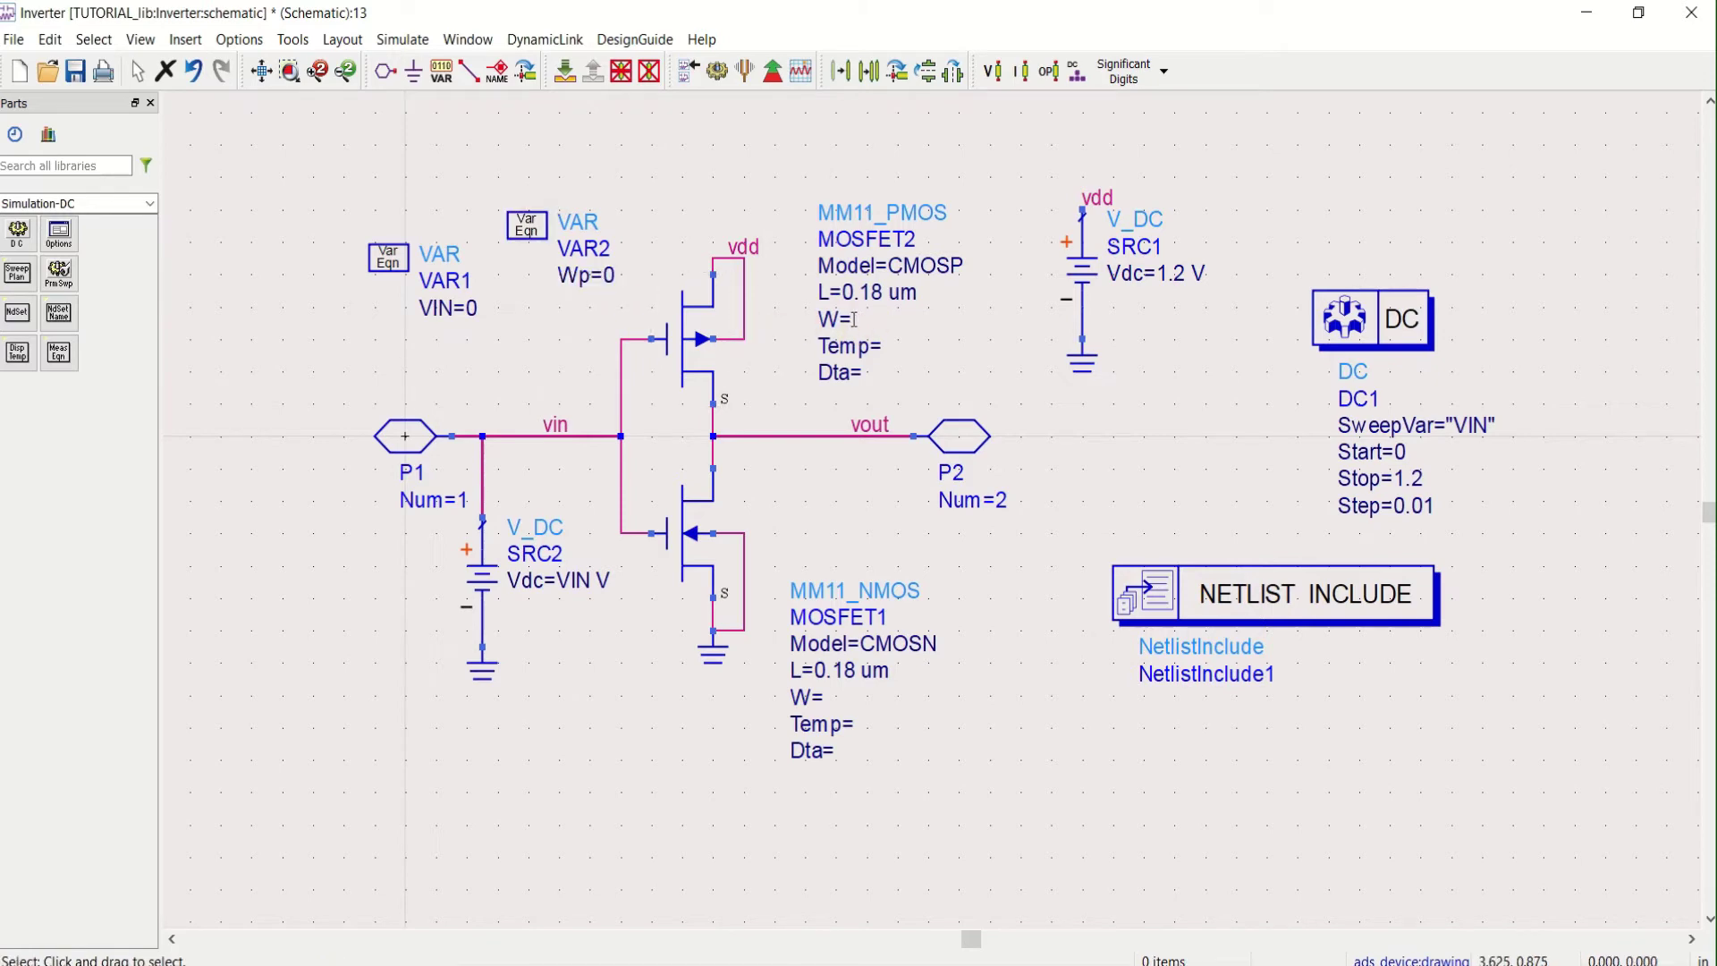
Set the width W of the PMOS to Wp*0.18um
{"action": "left_click", "coordinate": [854, 319]}
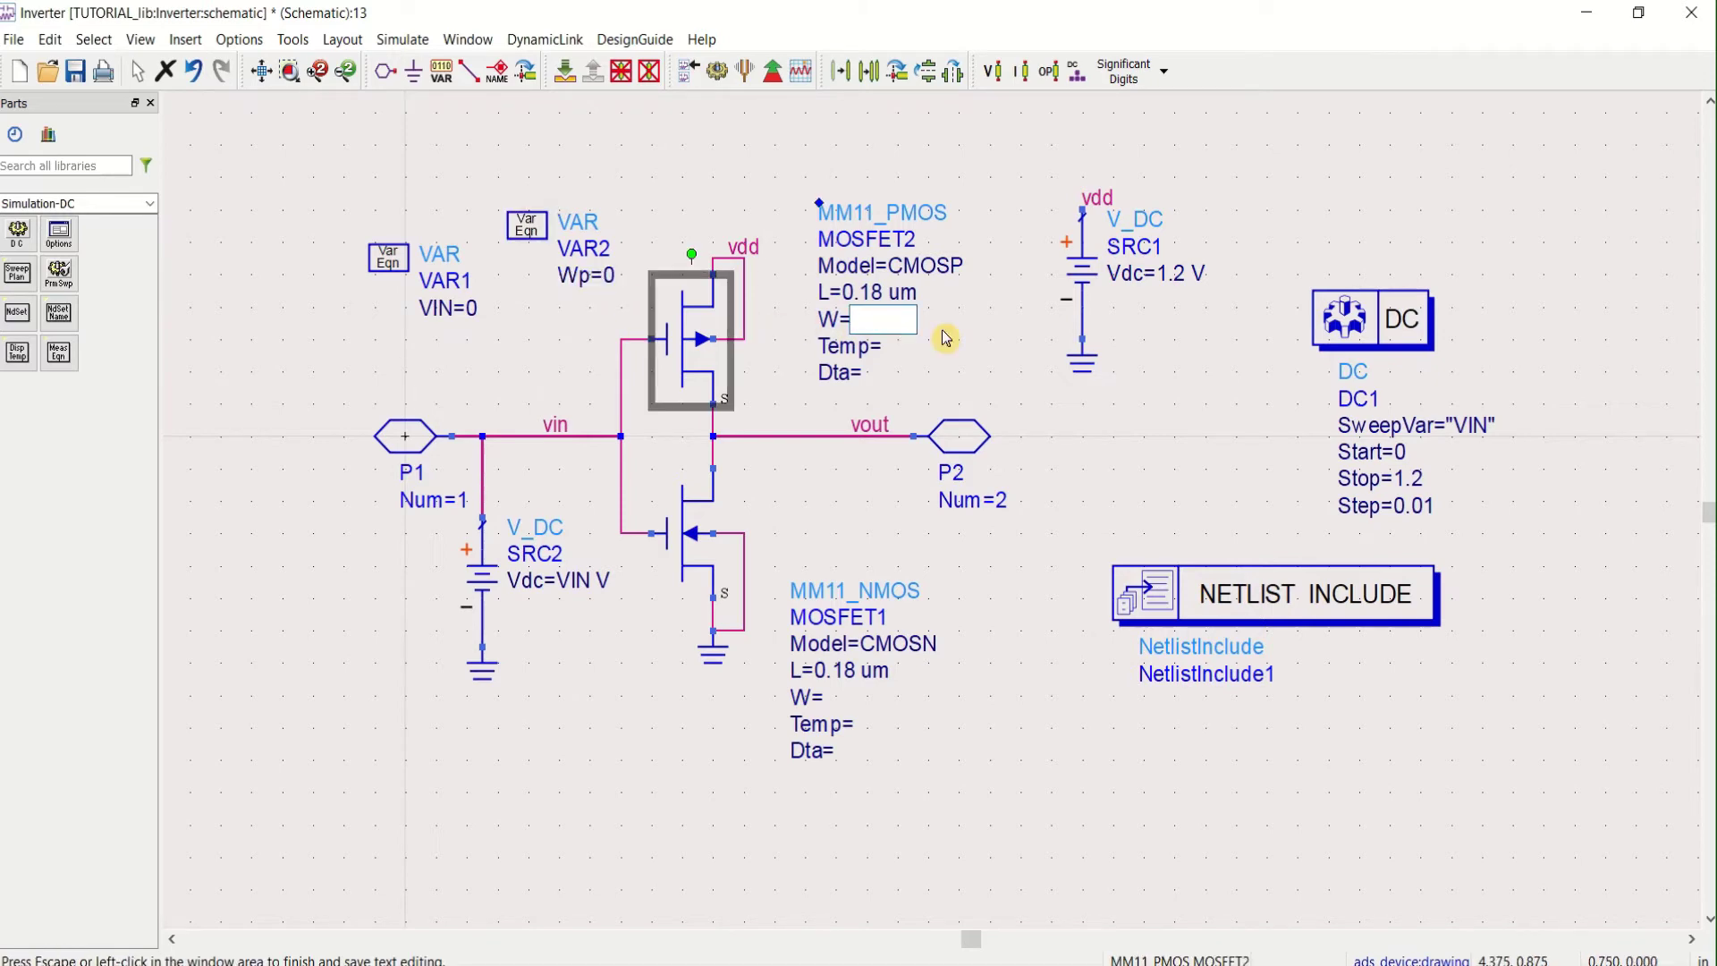
{"action": "type", "text": "0.18um"}
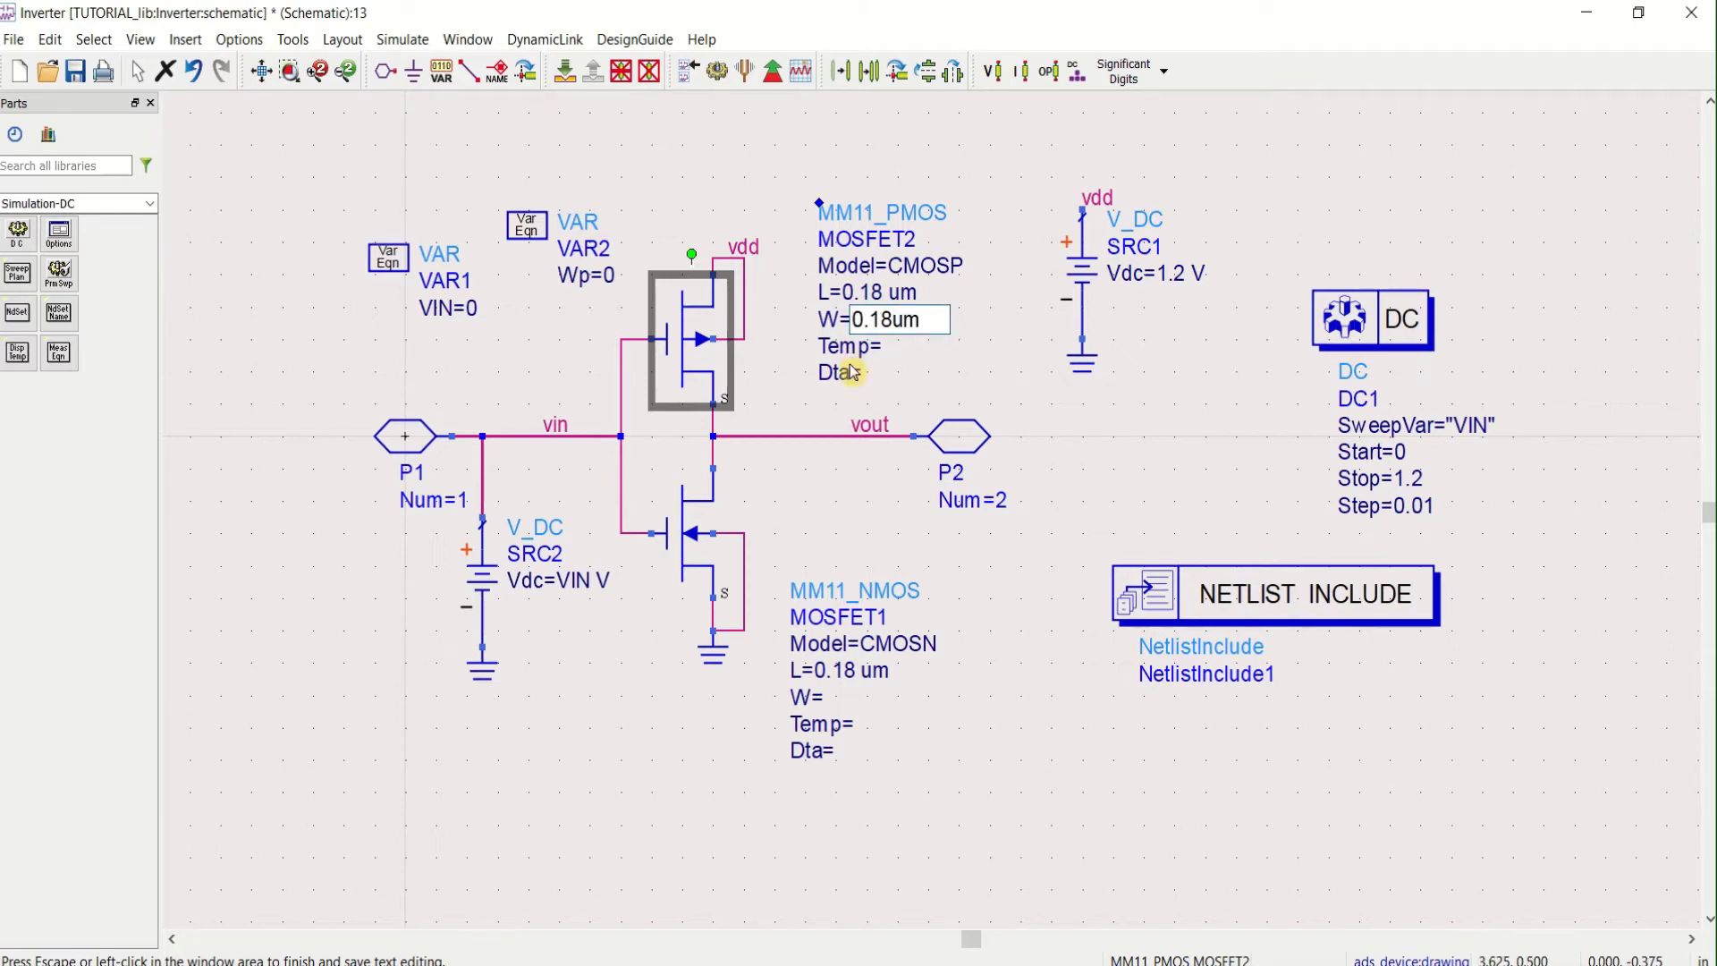
{"action": "type", "text": "Wp"}
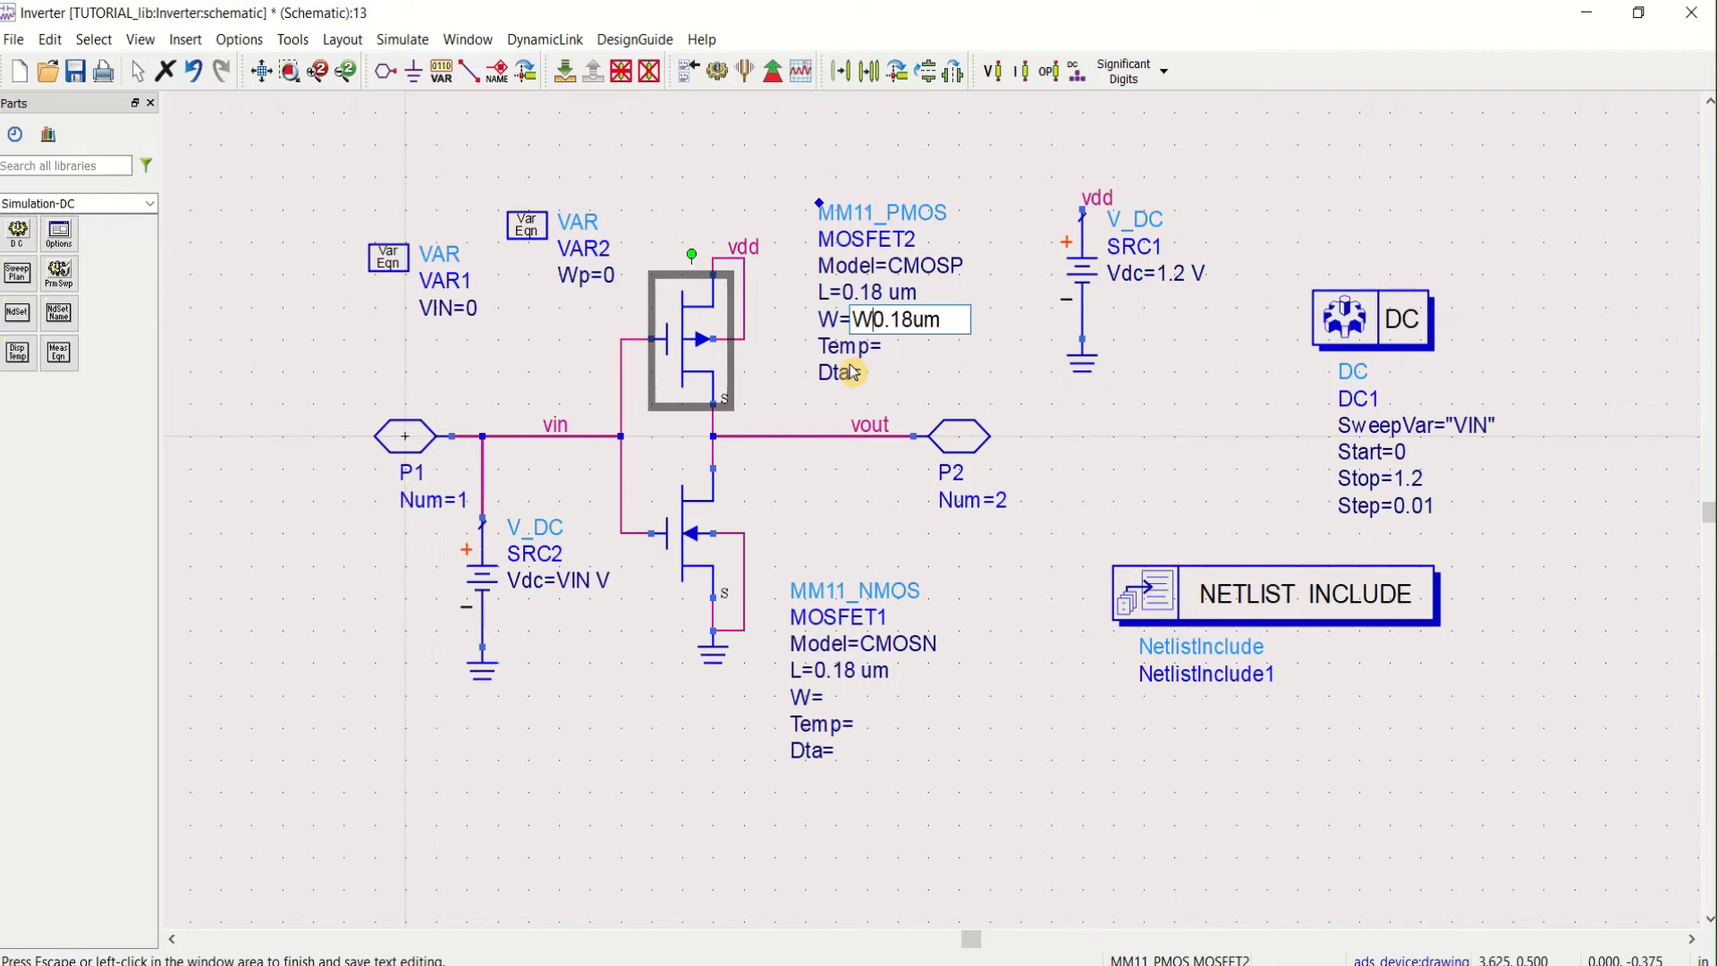
{"action": "type", "text": "*"}
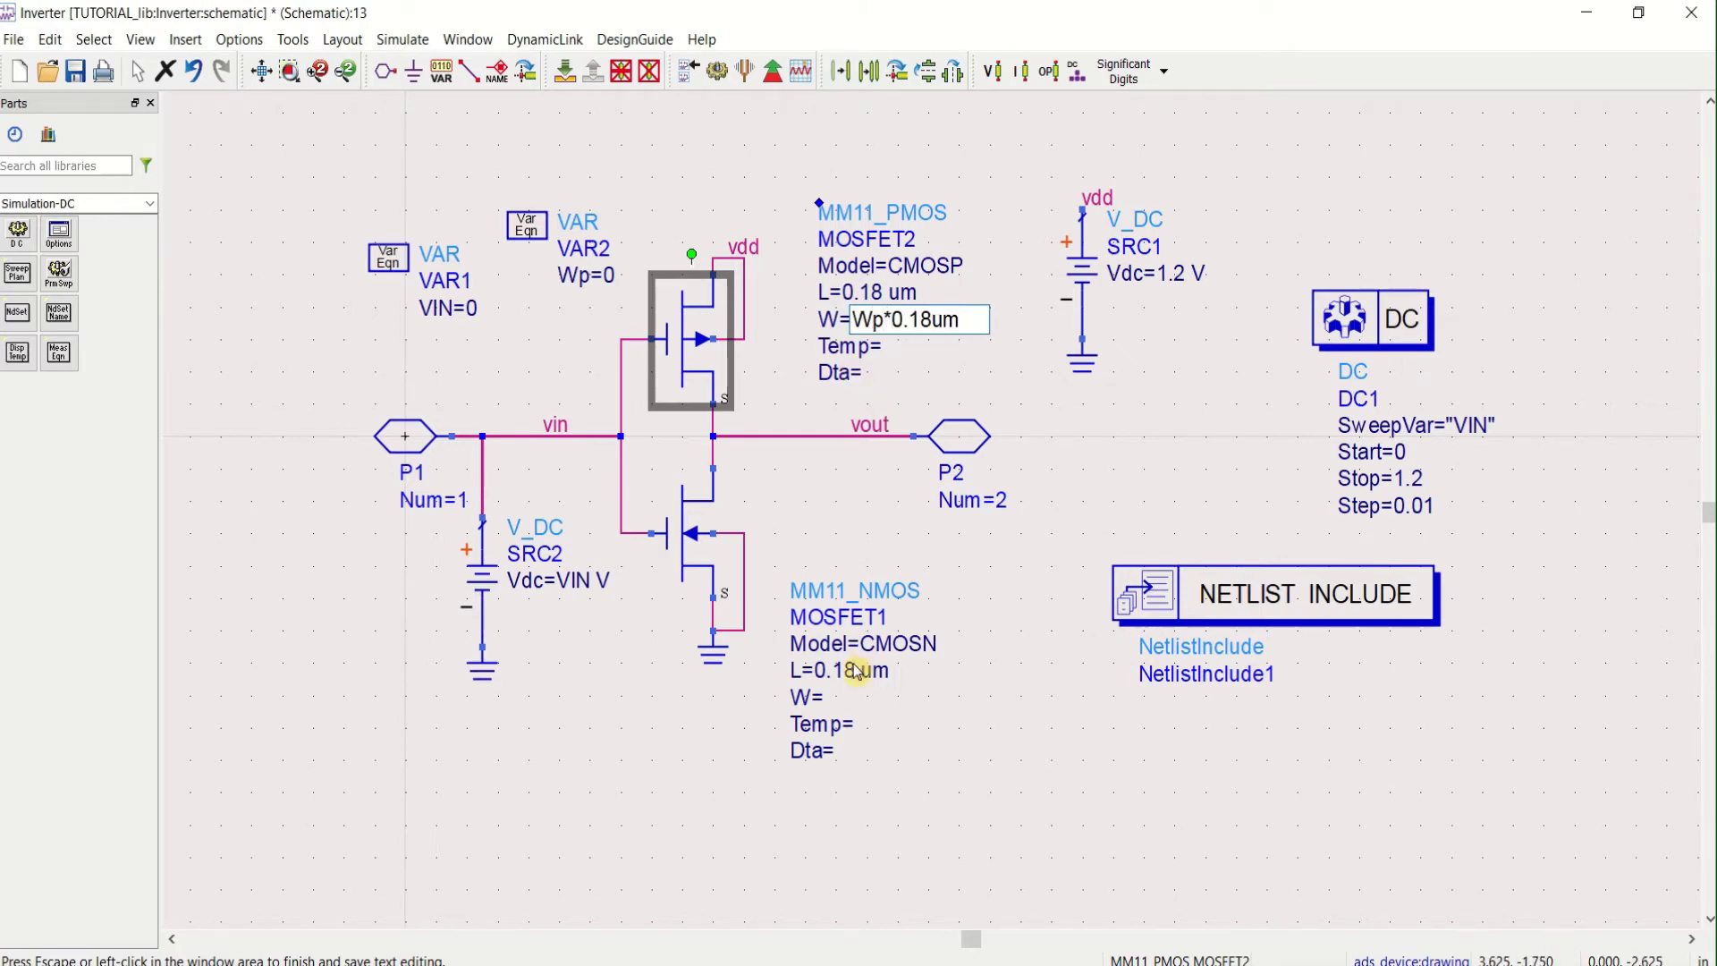
{"action": "left_click", "coordinate": [831, 700]}
Set the width W of the NMOS to Wn*0.18u
{"action": "double_click", "coordinate": [820, 700]}
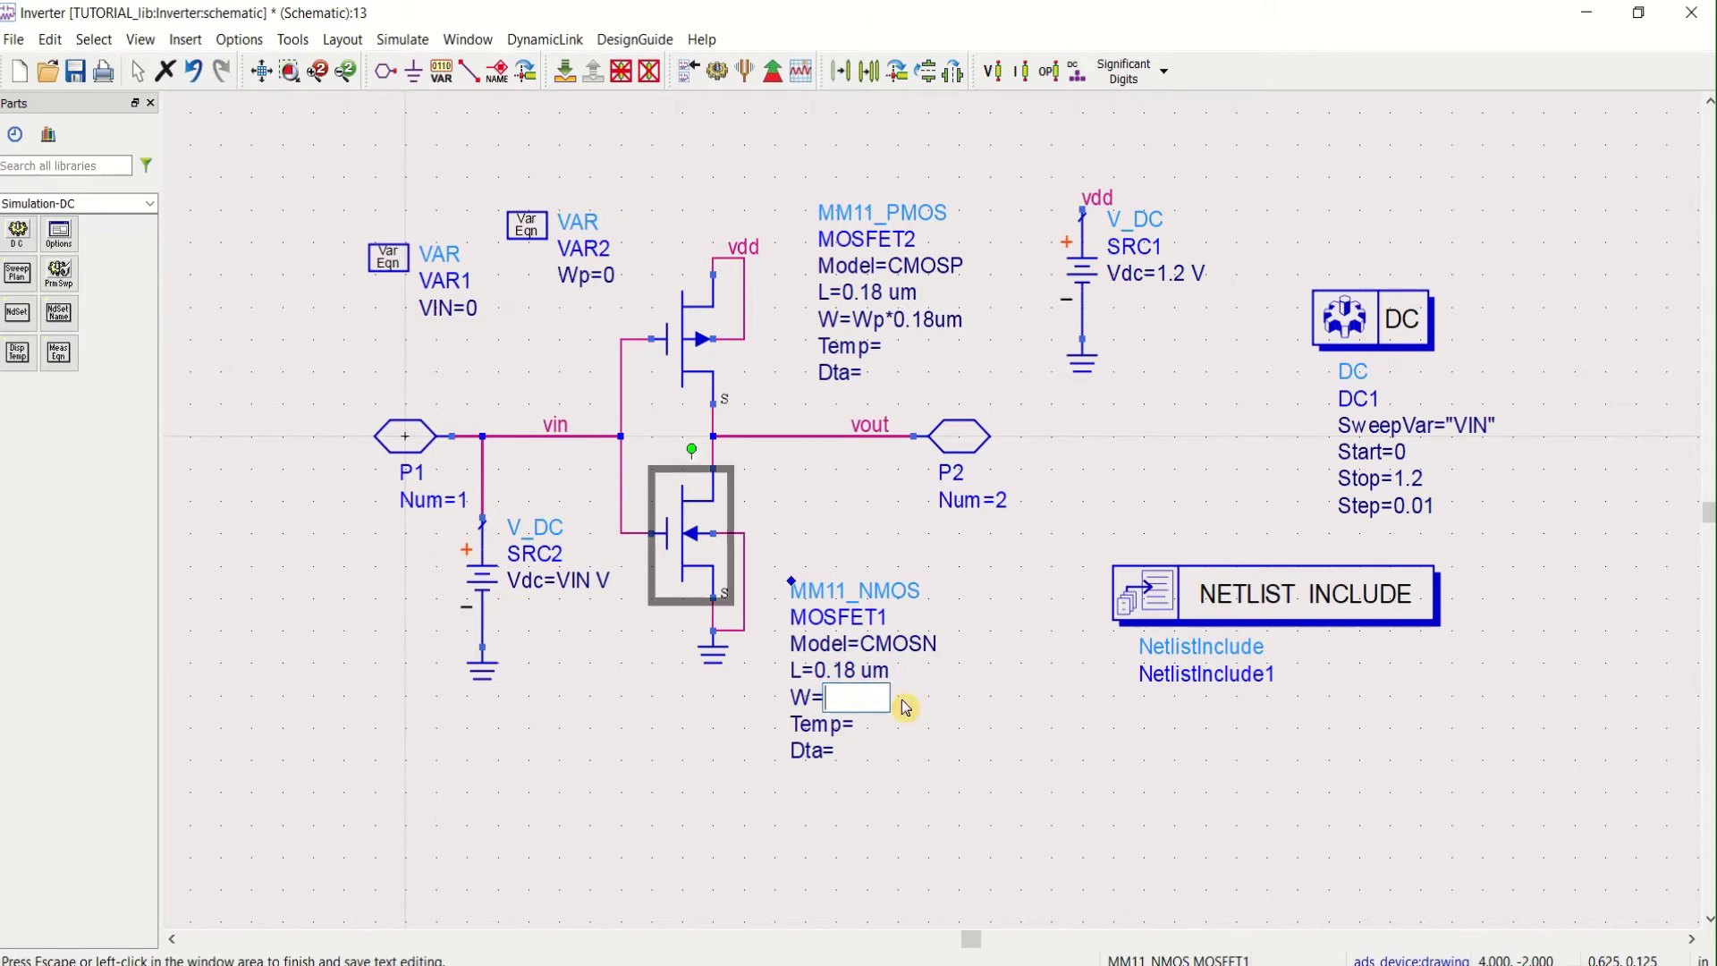
{"action": "type", "text": "Wn*0.1"}
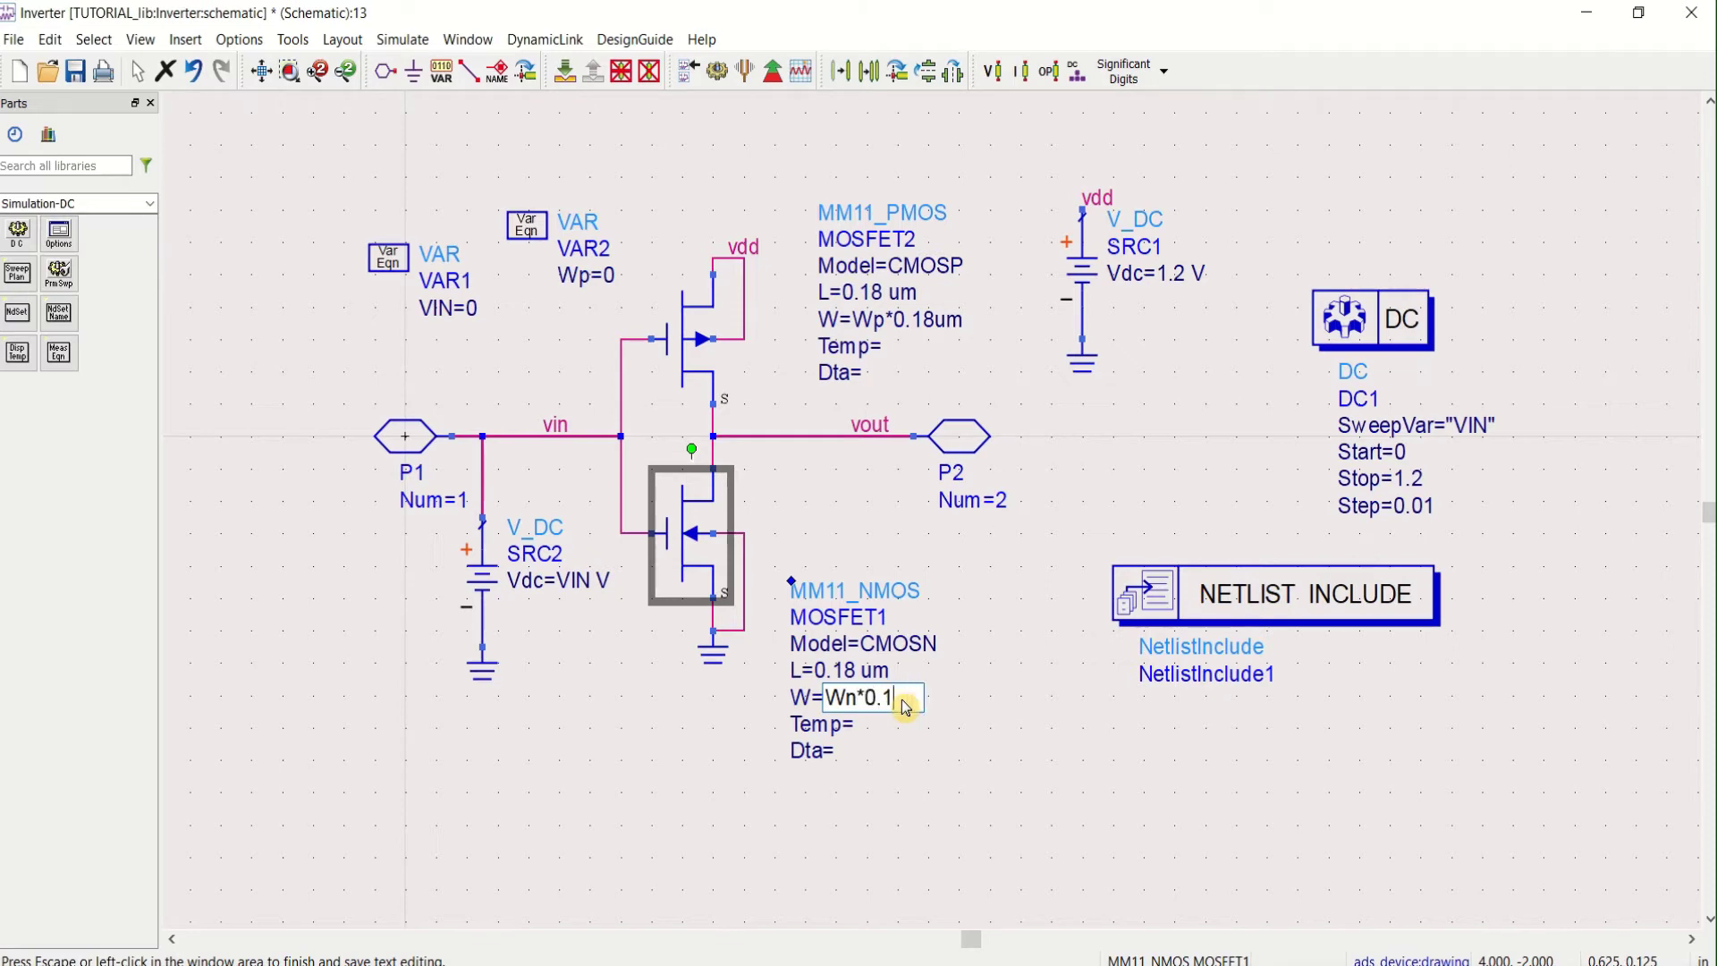
{"action": "type", "text": "8u"}
{"action": "left_click", "coordinate": [947, 793]}
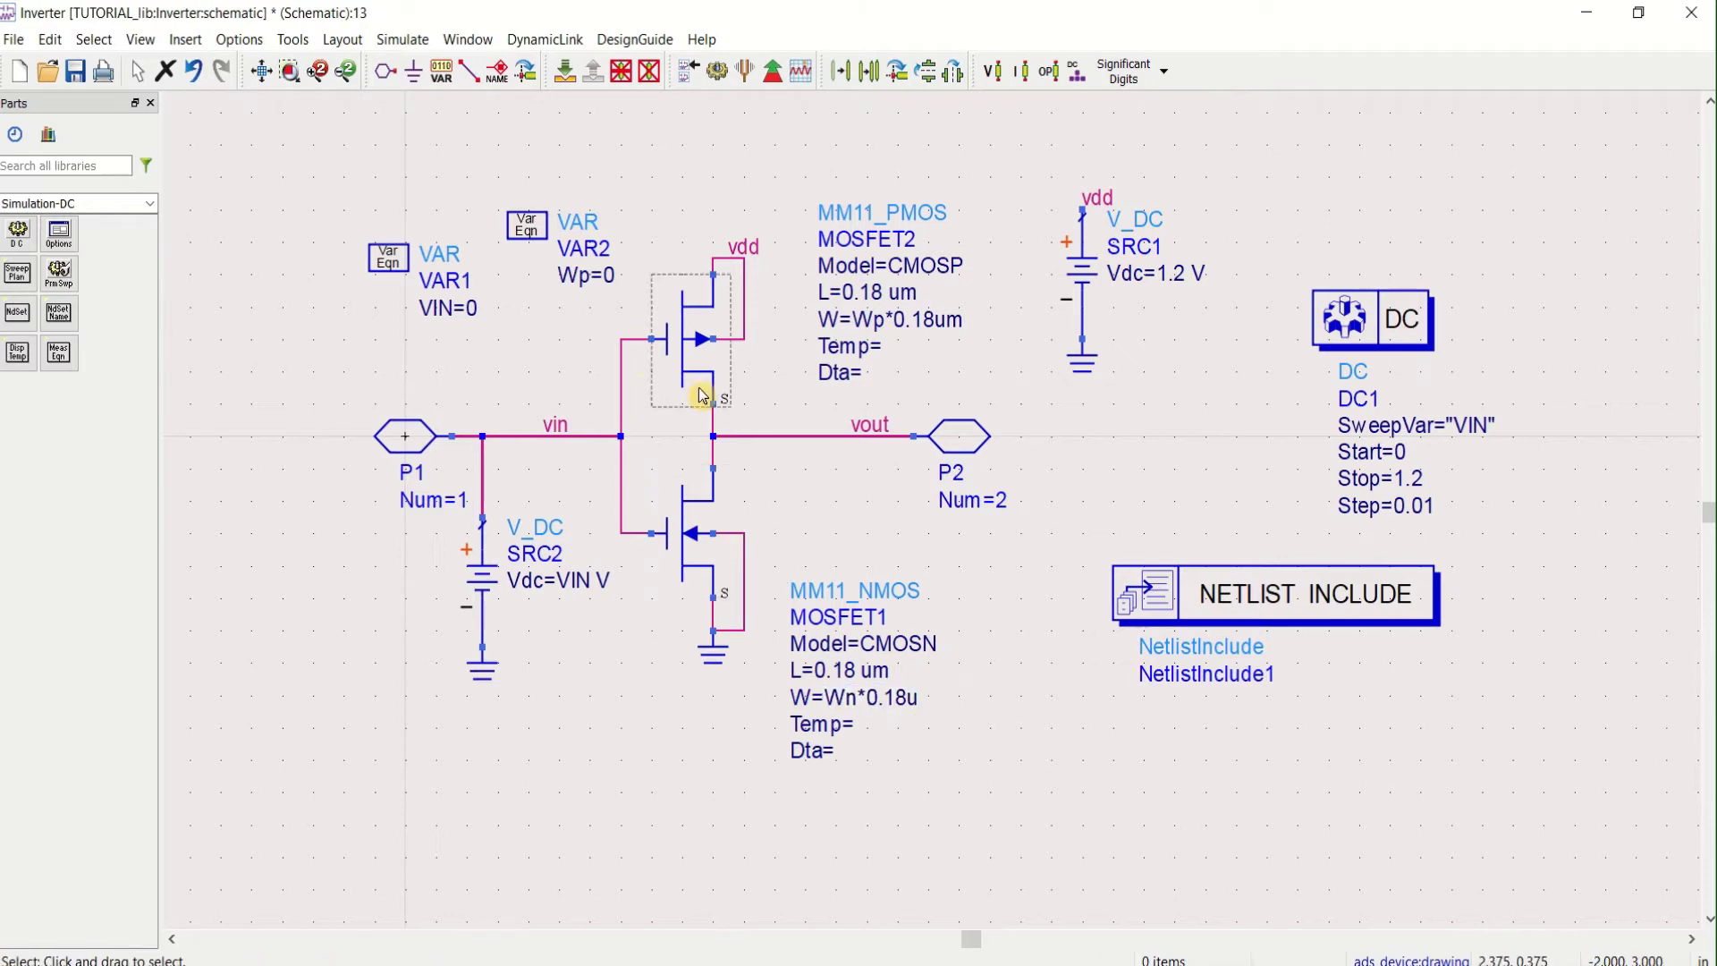
Inspect the vin trace at VIN = 0.6 in the data display, and return to the schematic
{"action": "left_click", "coordinate": [684, 964]}
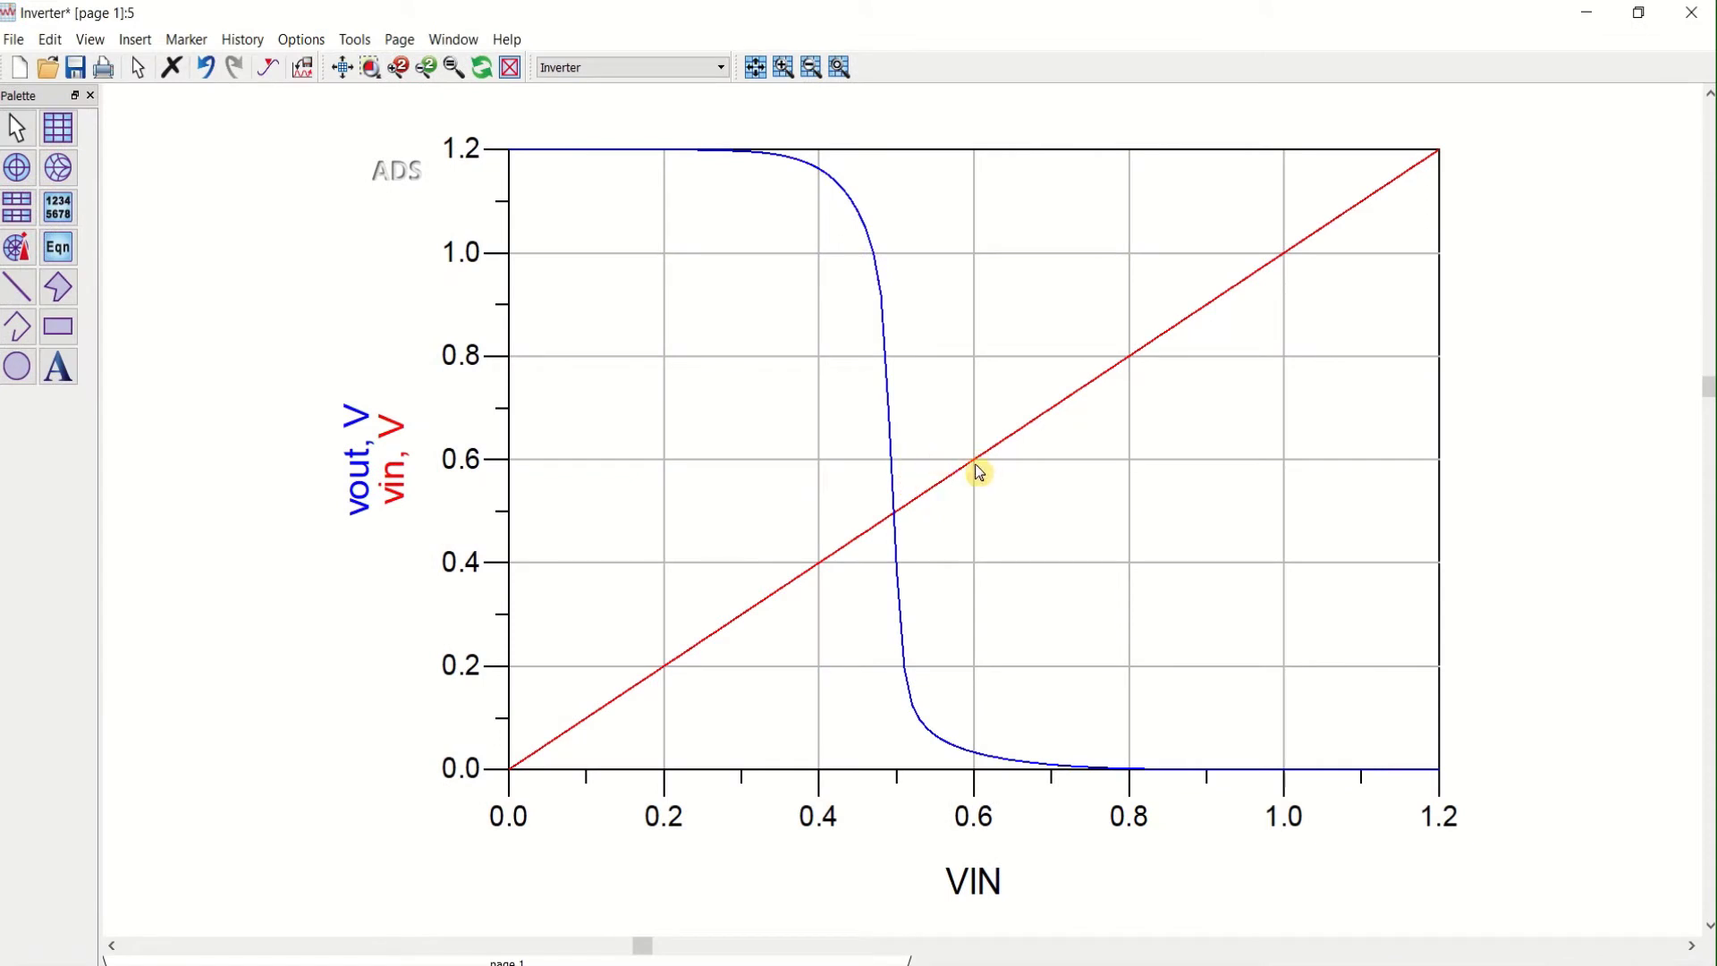
{"action": "mouse_move", "coordinate": [972, 460]}
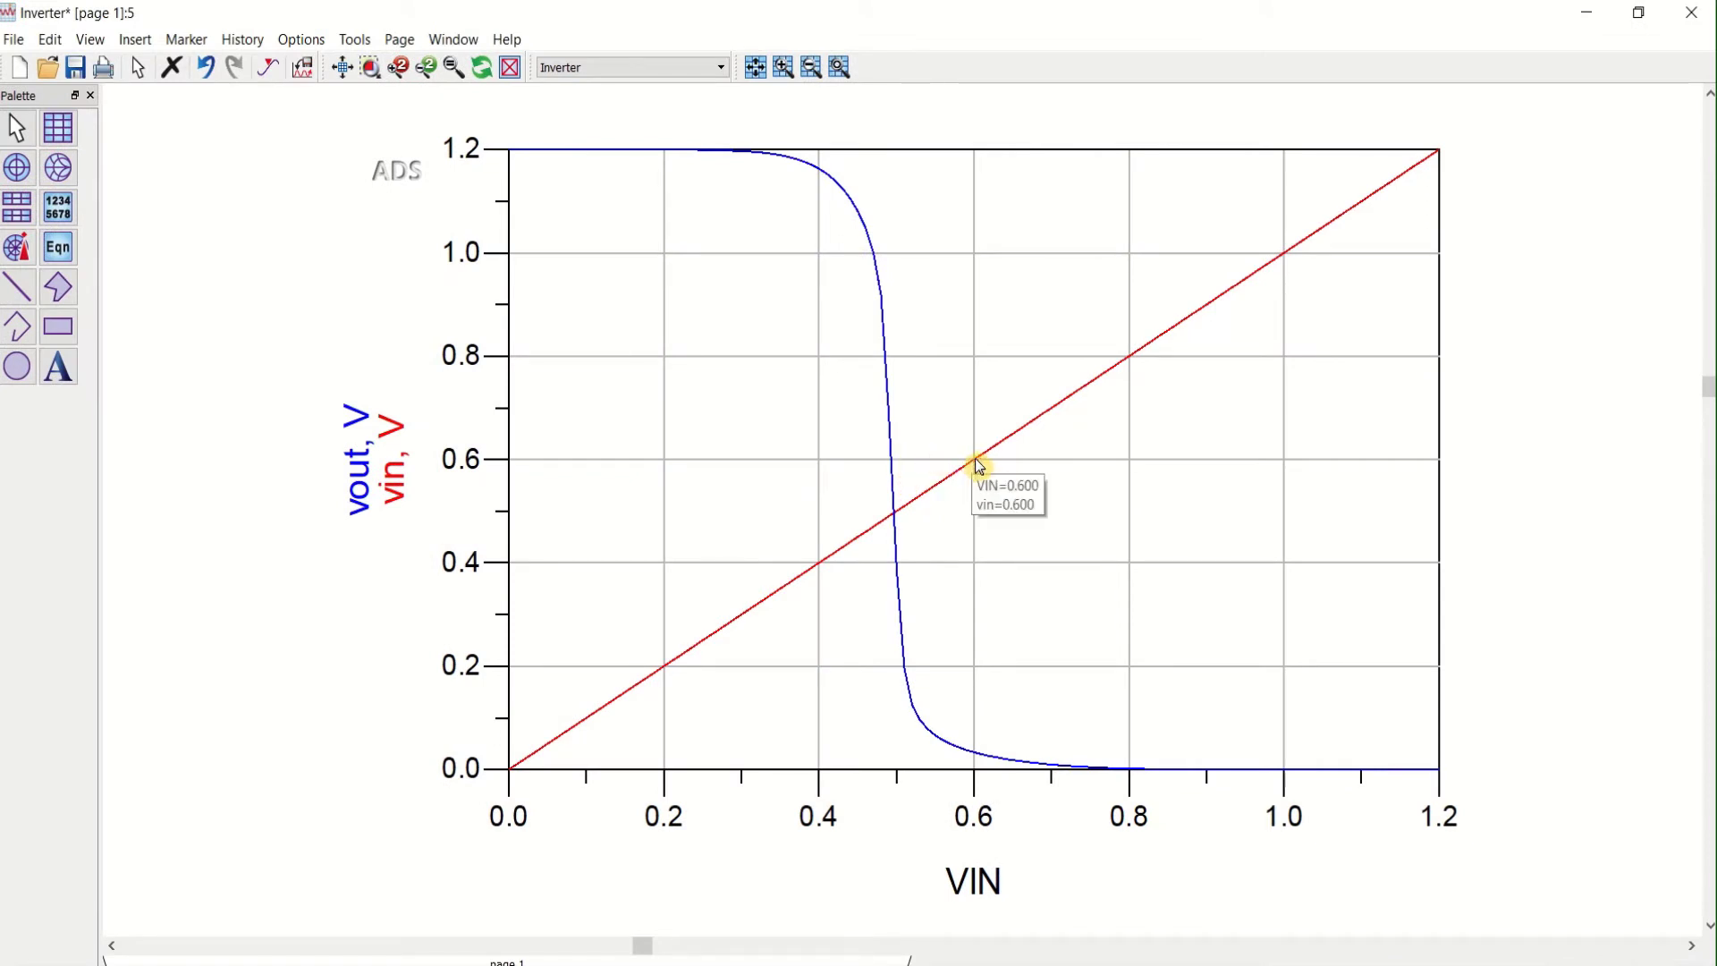
{"action": "left_click", "coordinate": [979, 466]}
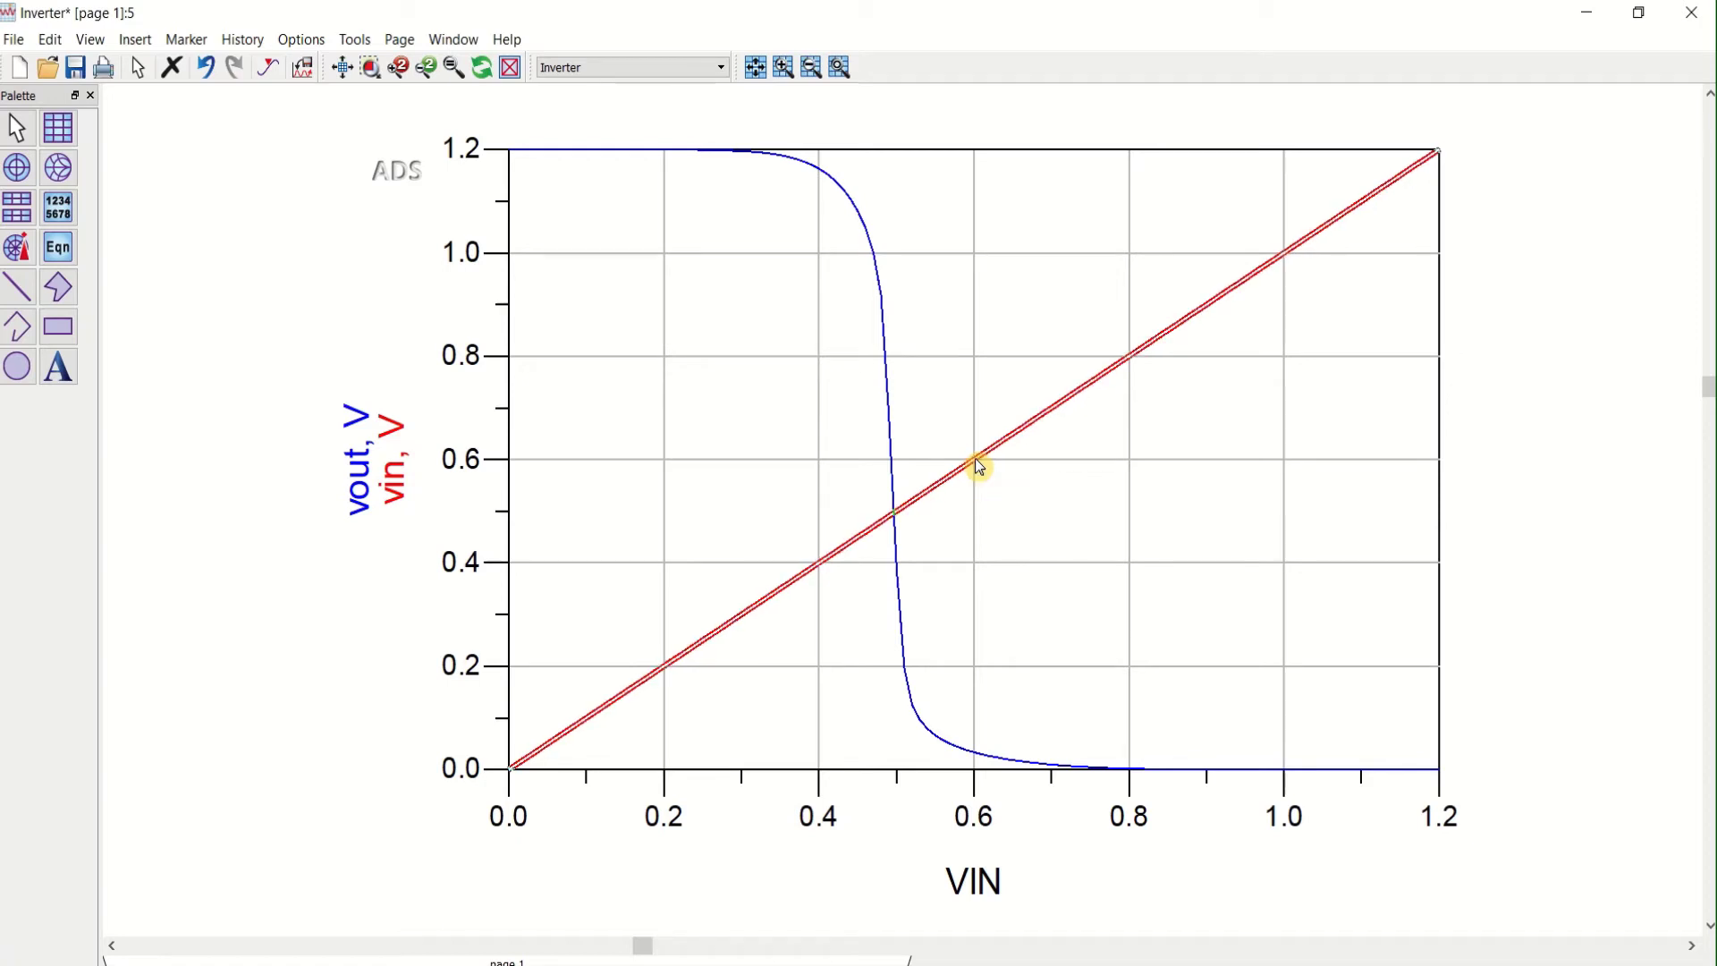
{"action": "mouse_move", "coordinate": [976, 466]}
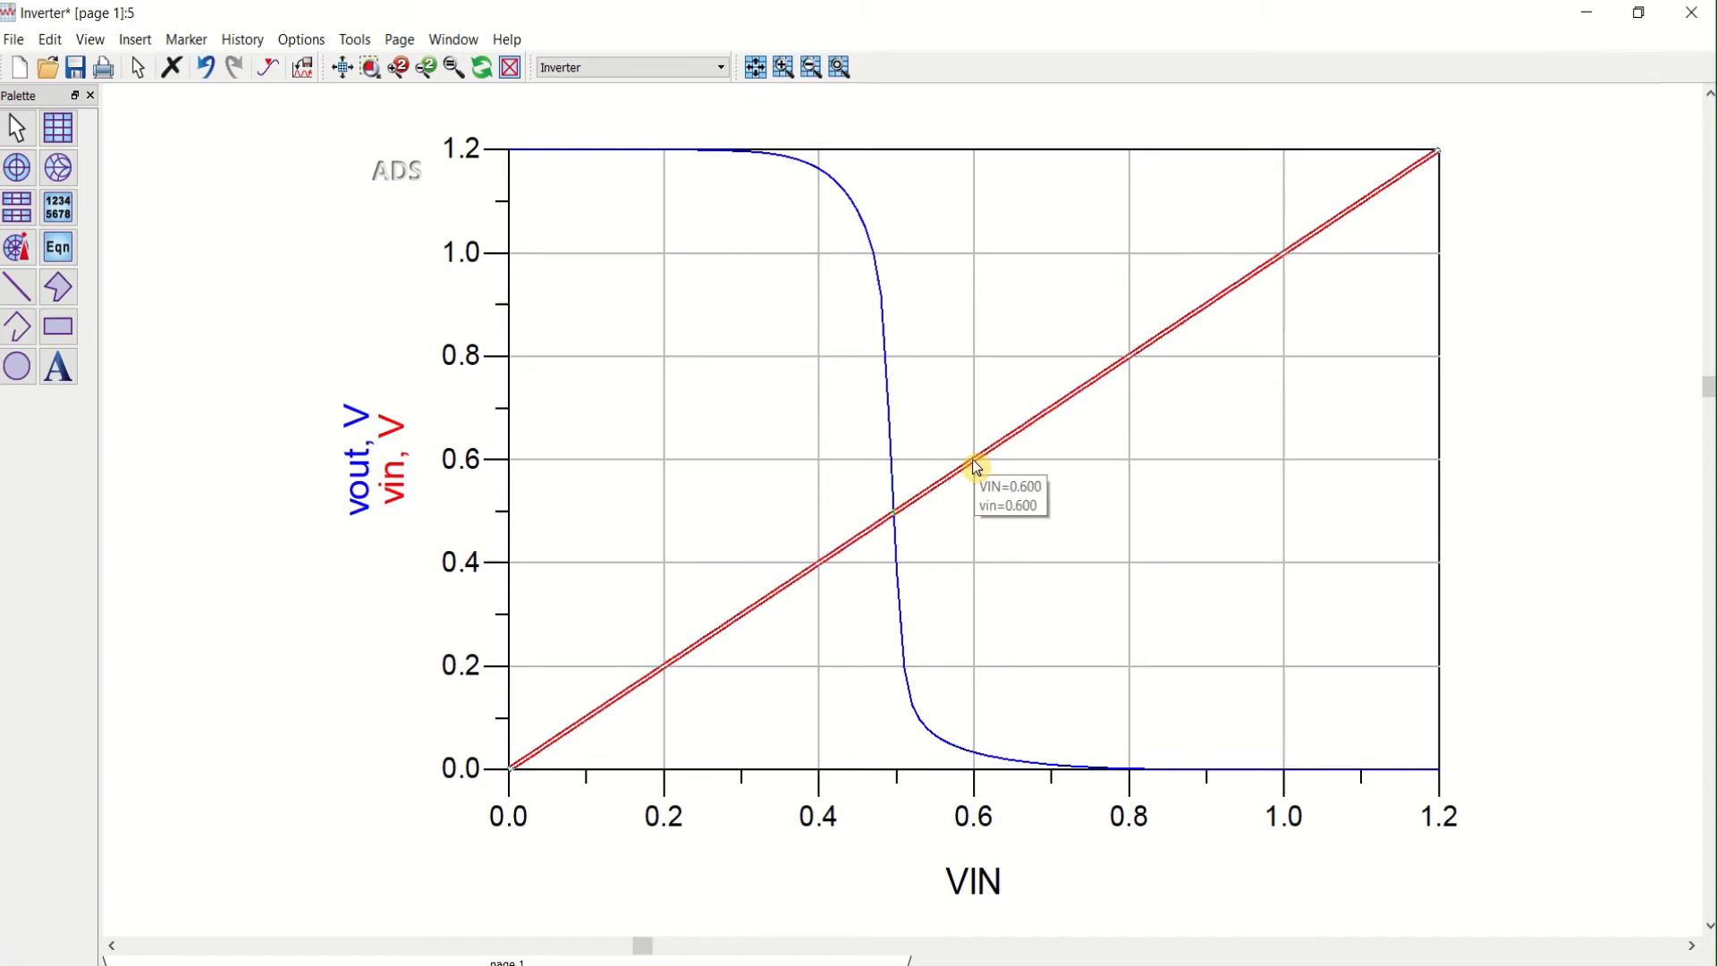
{"action": "left_click", "coordinate": [1588, 13]}
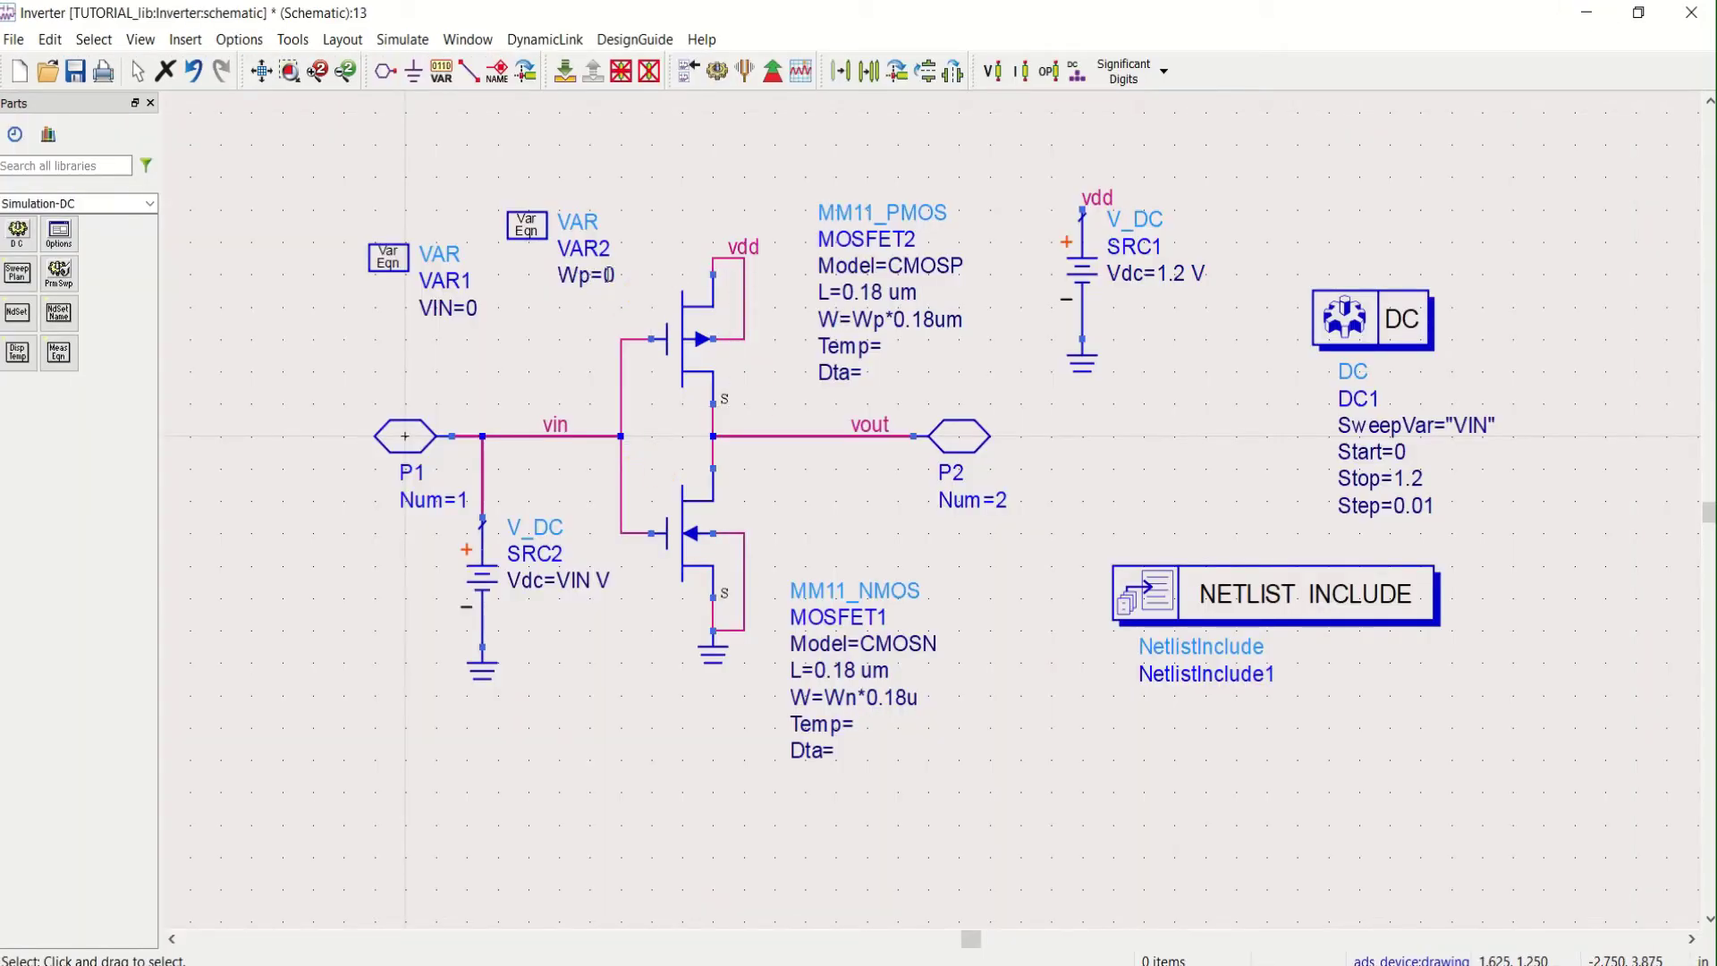
Set the Wp variable to 1
{"action": "left_click", "coordinate": [609, 274]}
{"action": "type", "text": "1"}
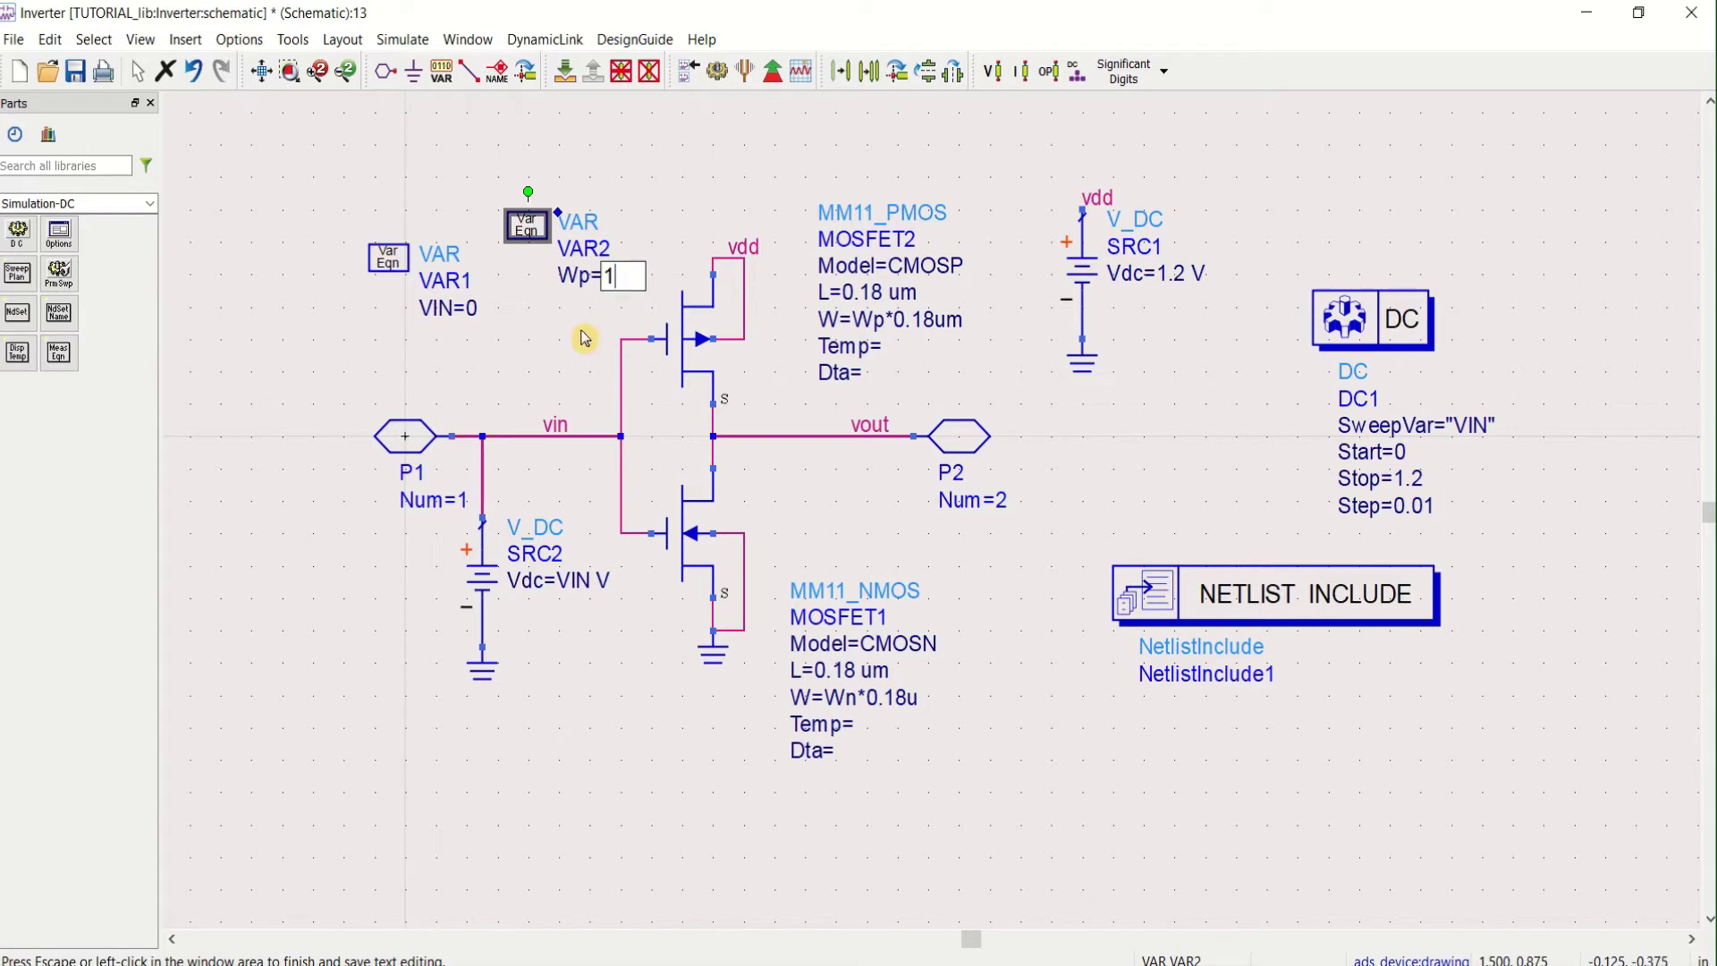
{"action": "left_click", "coordinate": [566, 349]}
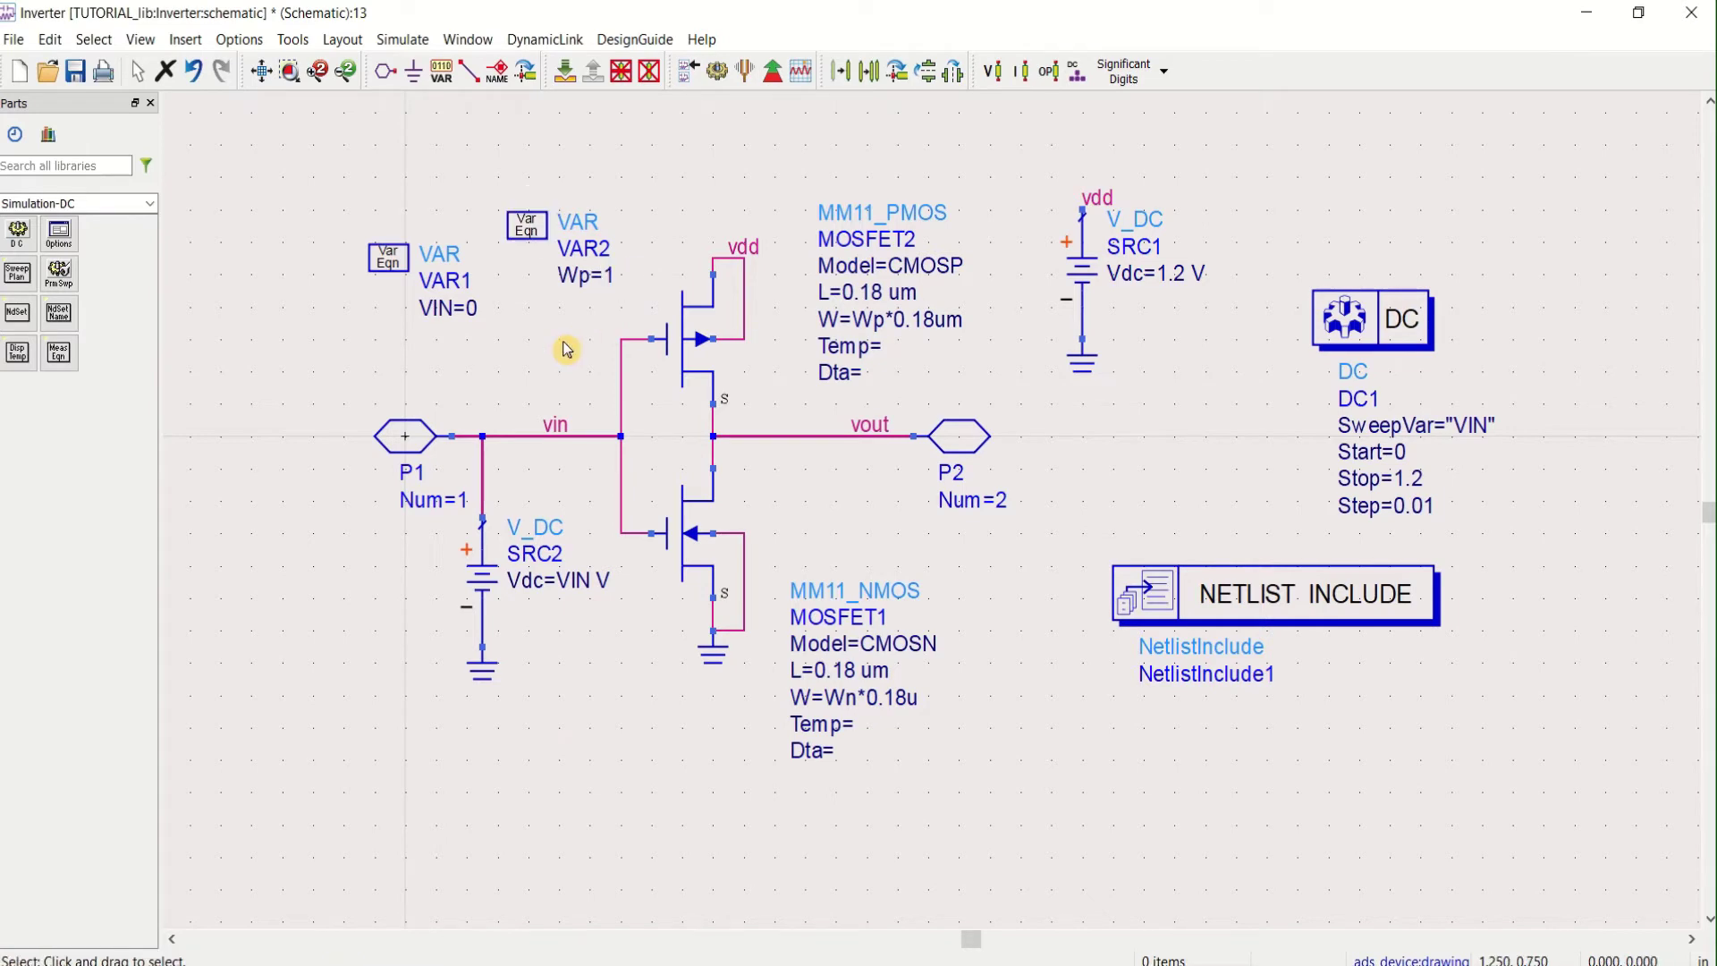
Add a second variable Wn with the value 1 to the VAR2 block
{"action": "double_click", "coordinate": [515, 224]}
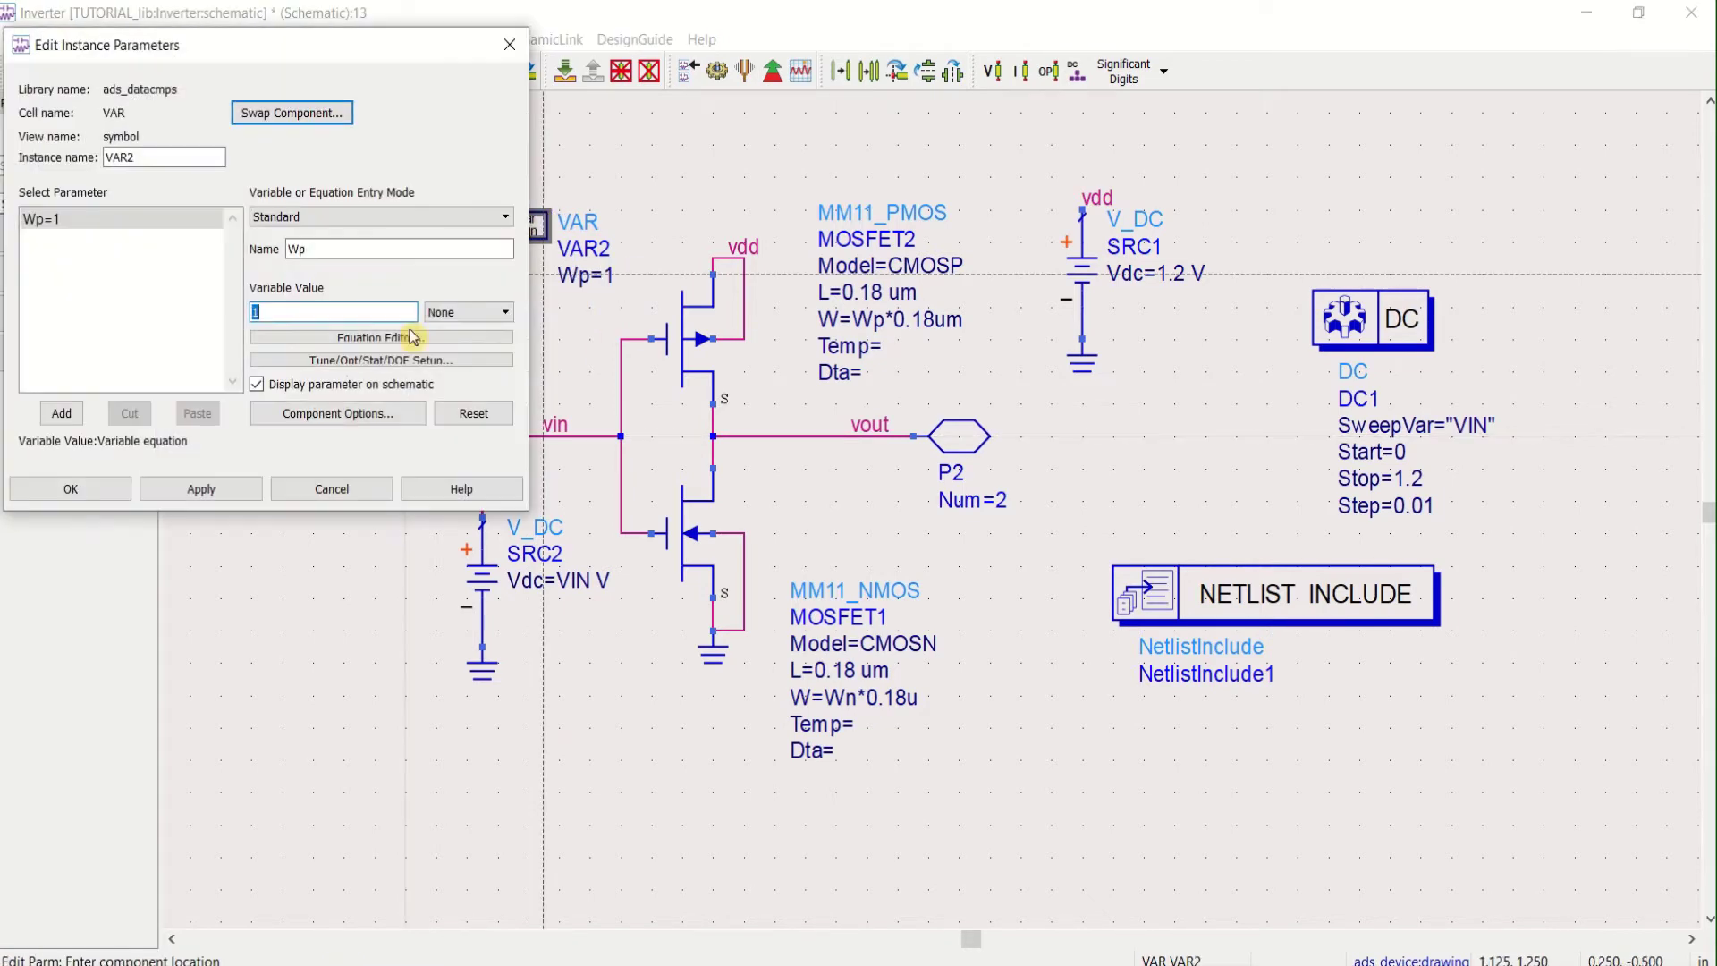
{"action": "left_click", "coordinate": [305, 252]}
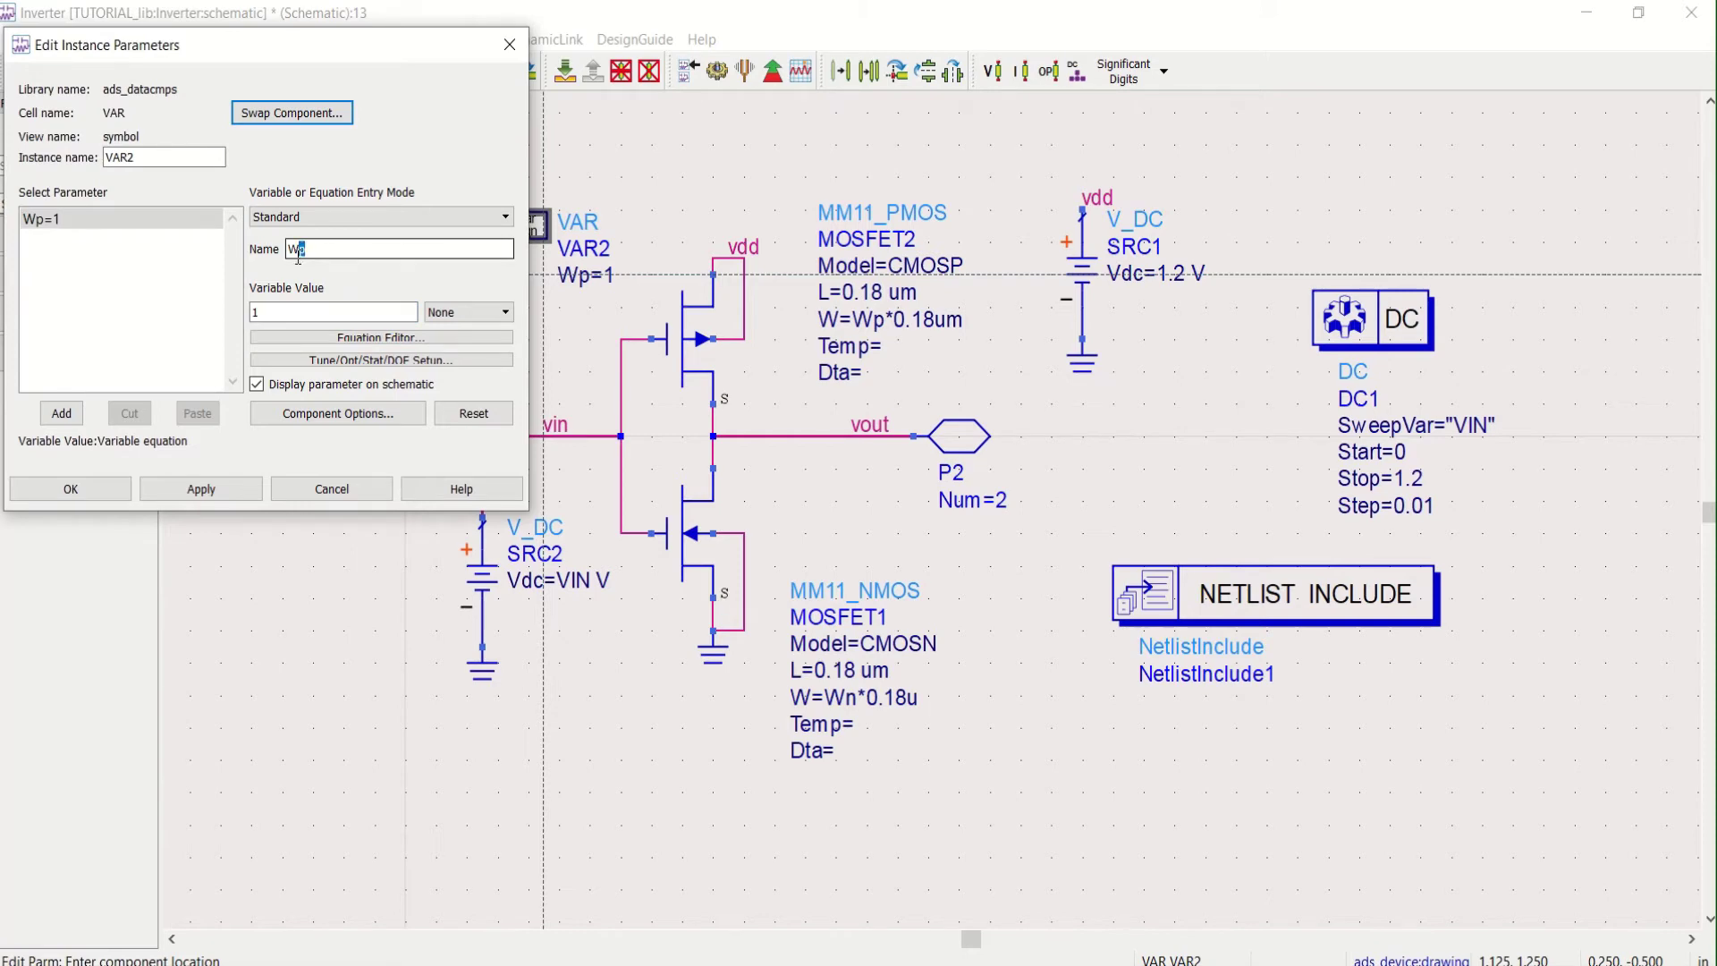
{"action": "key", "text": "BackSpace"}
{"action": "type", "text": "n"}
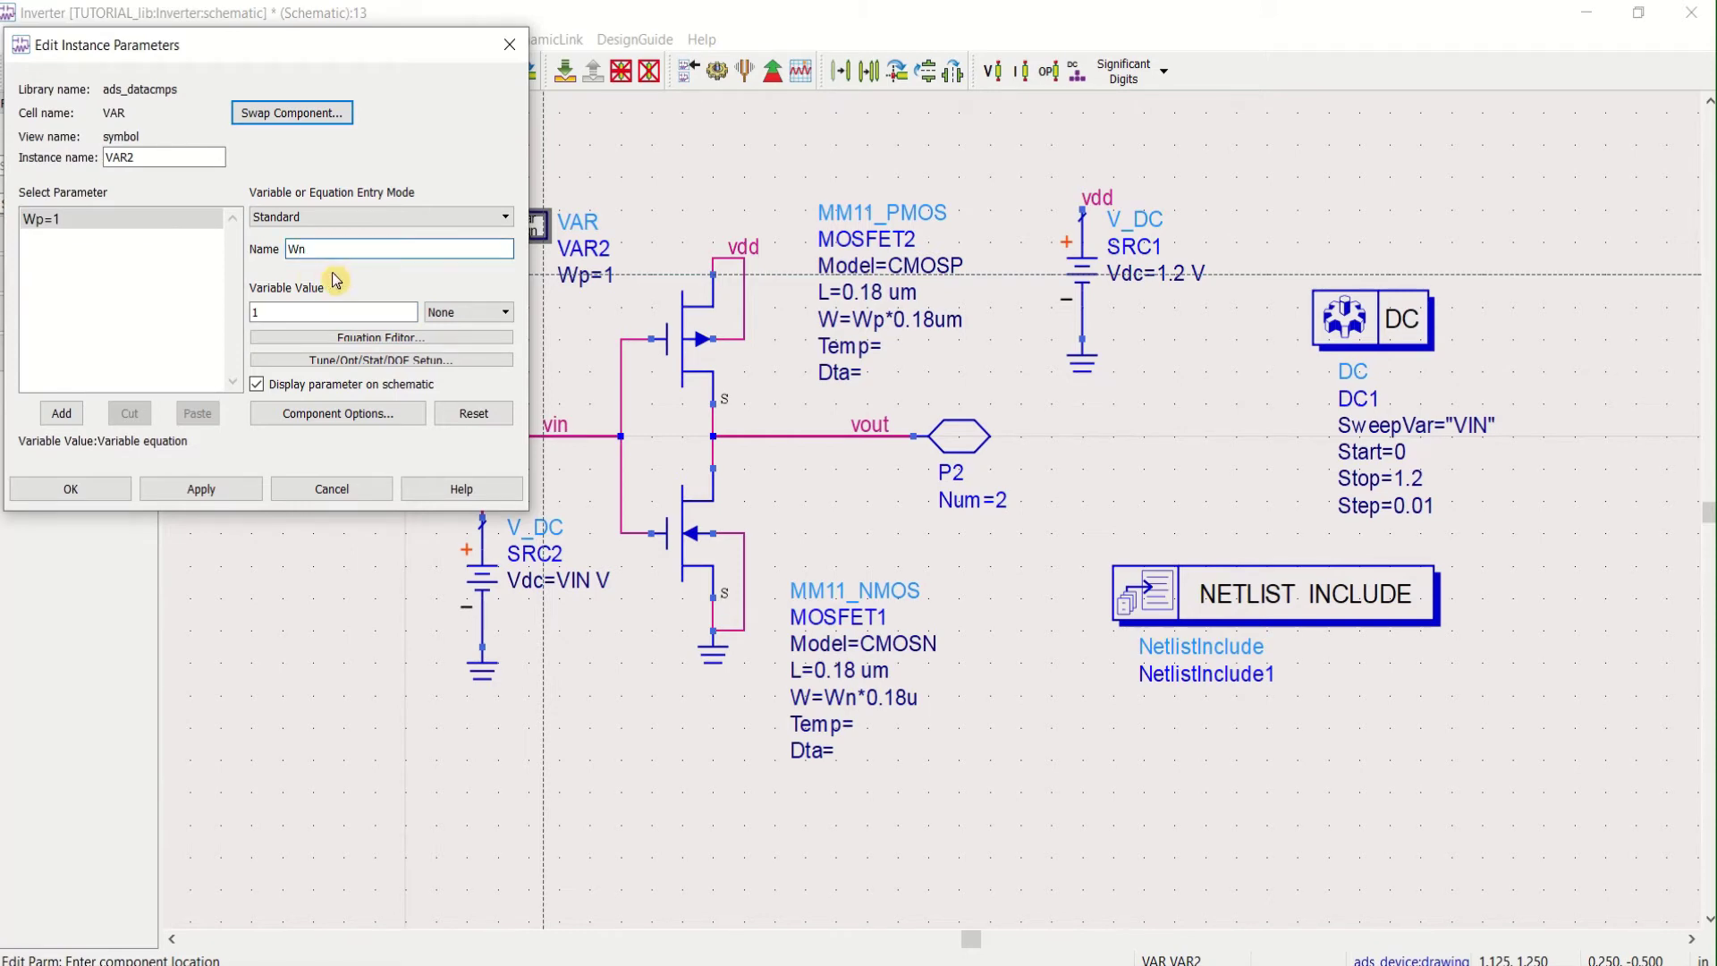
{"action": "left_click", "coordinate": [59, 415]}
{"action": "left_click", "coordinate": [82, 488]}
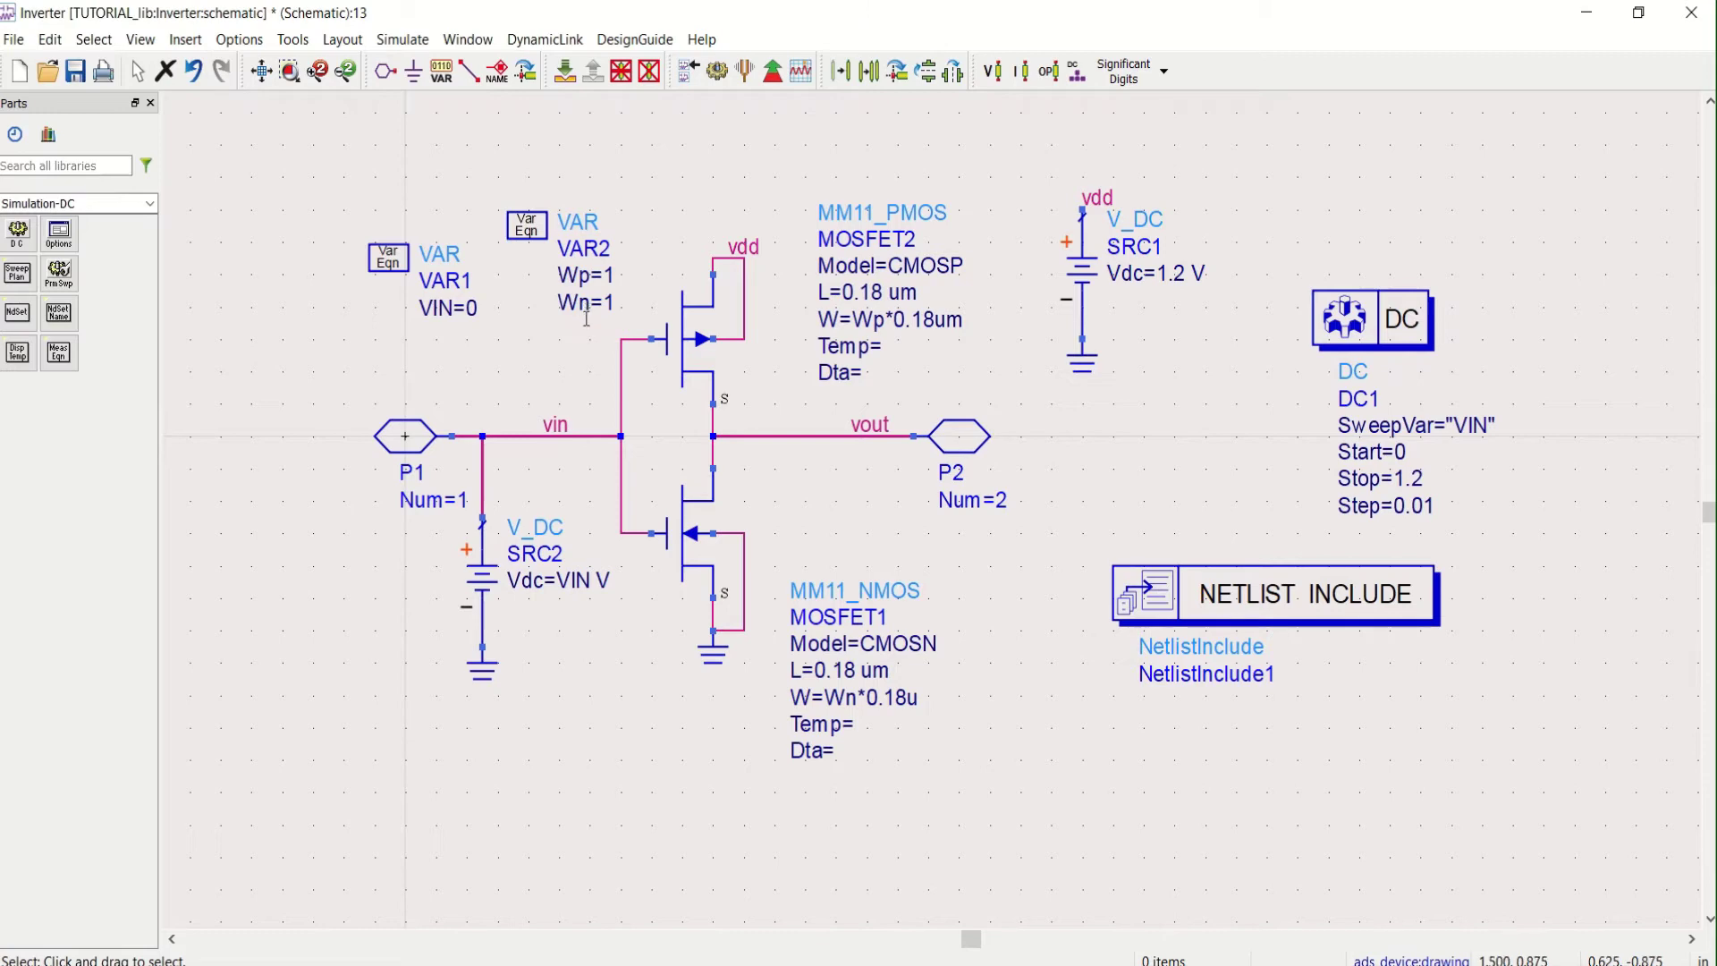
Save the schematic and rerun the DC simulation with the parameterized transistor widths
{"action": "left_click", "coordinate": [76, 73]}
{"action": "left_click", "coordinate": [716, 70]}
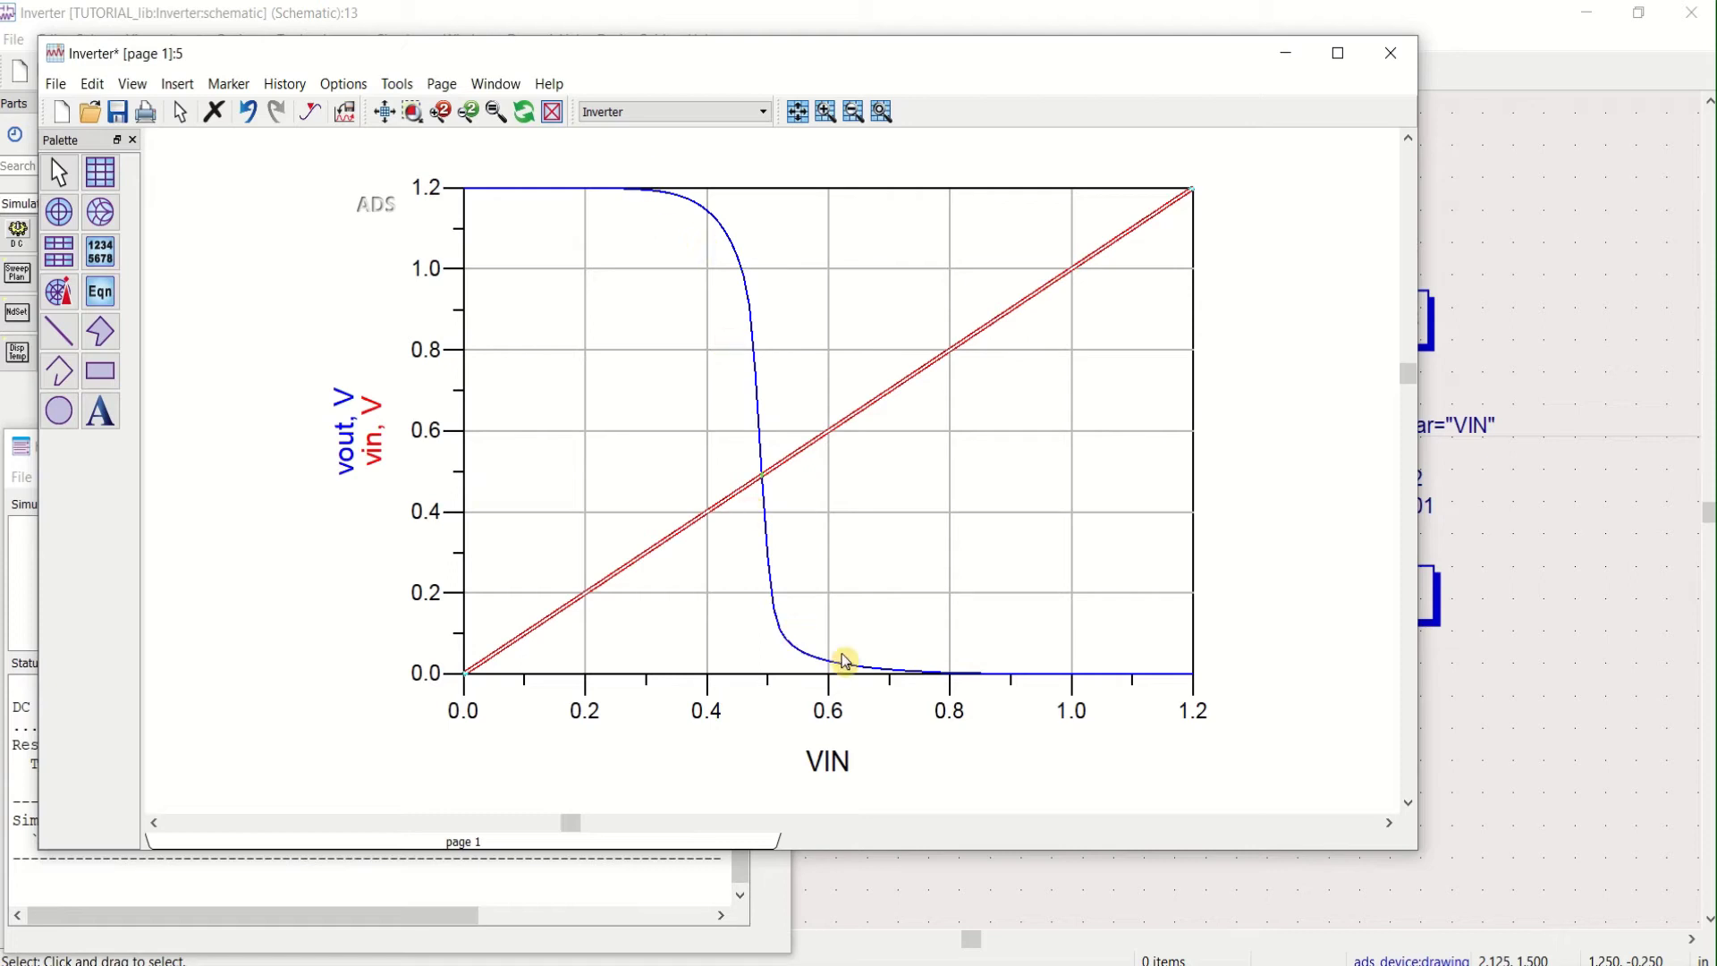
{"action": "left_click", "coordinate": [894, 467]}
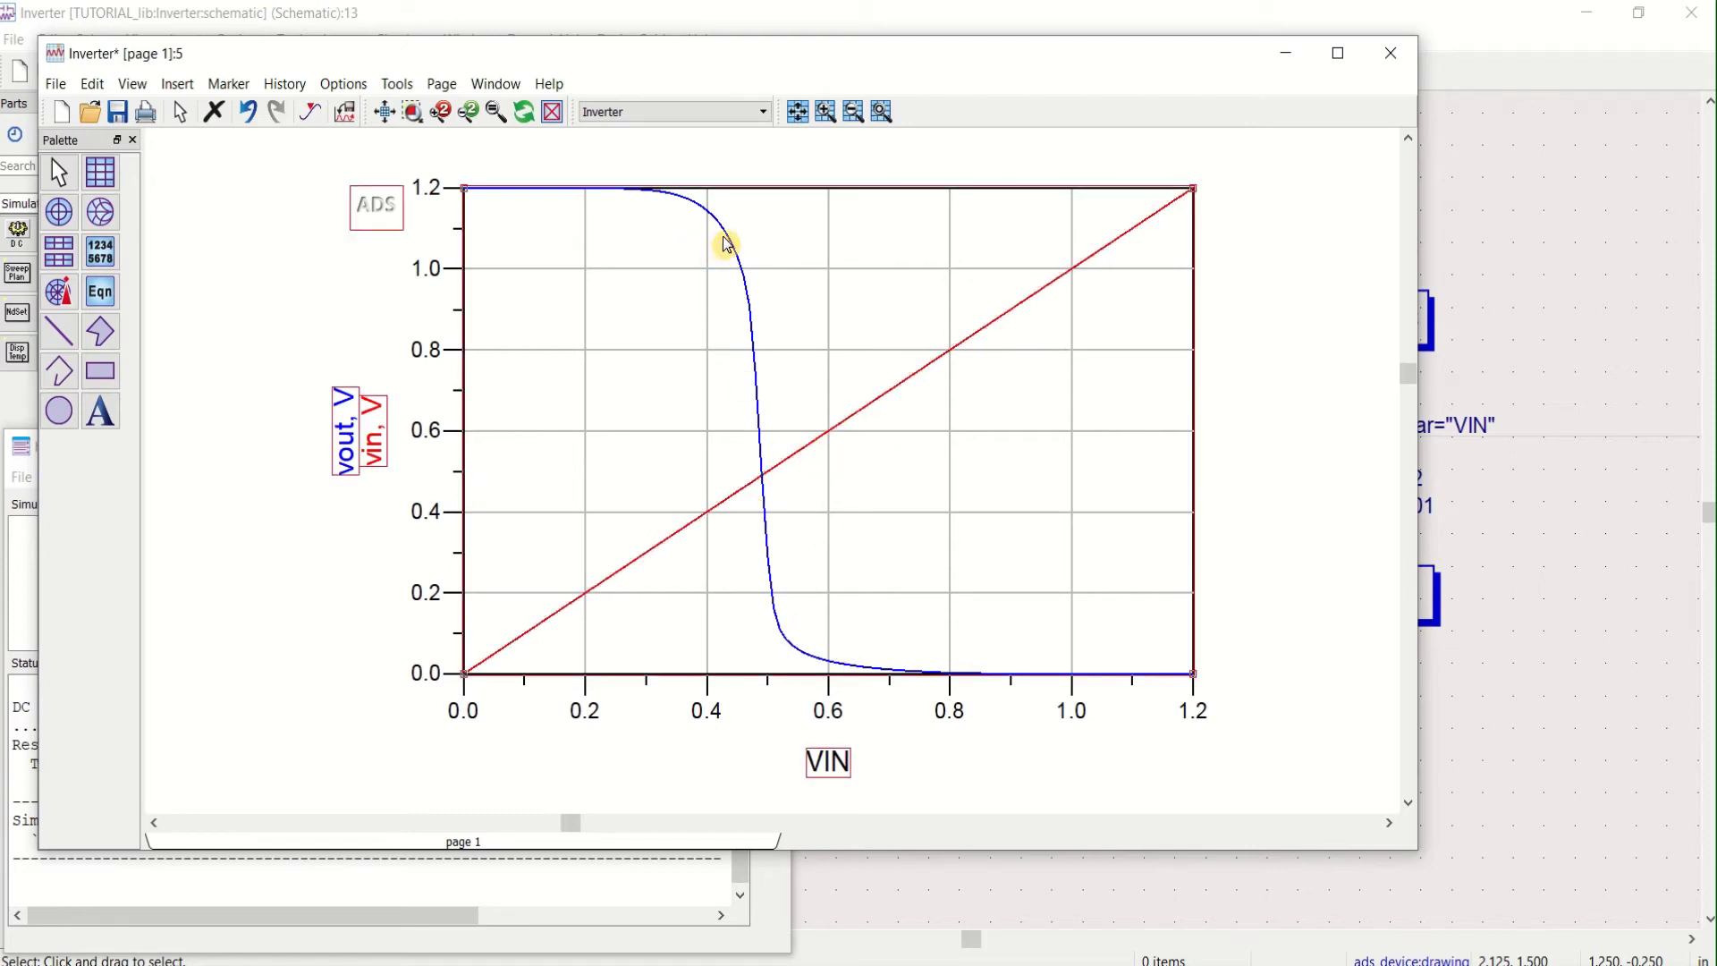
Set the line thickness of the vout trace to 2.0 points
{"action": "double_click", "coordinate": [347, 448]}
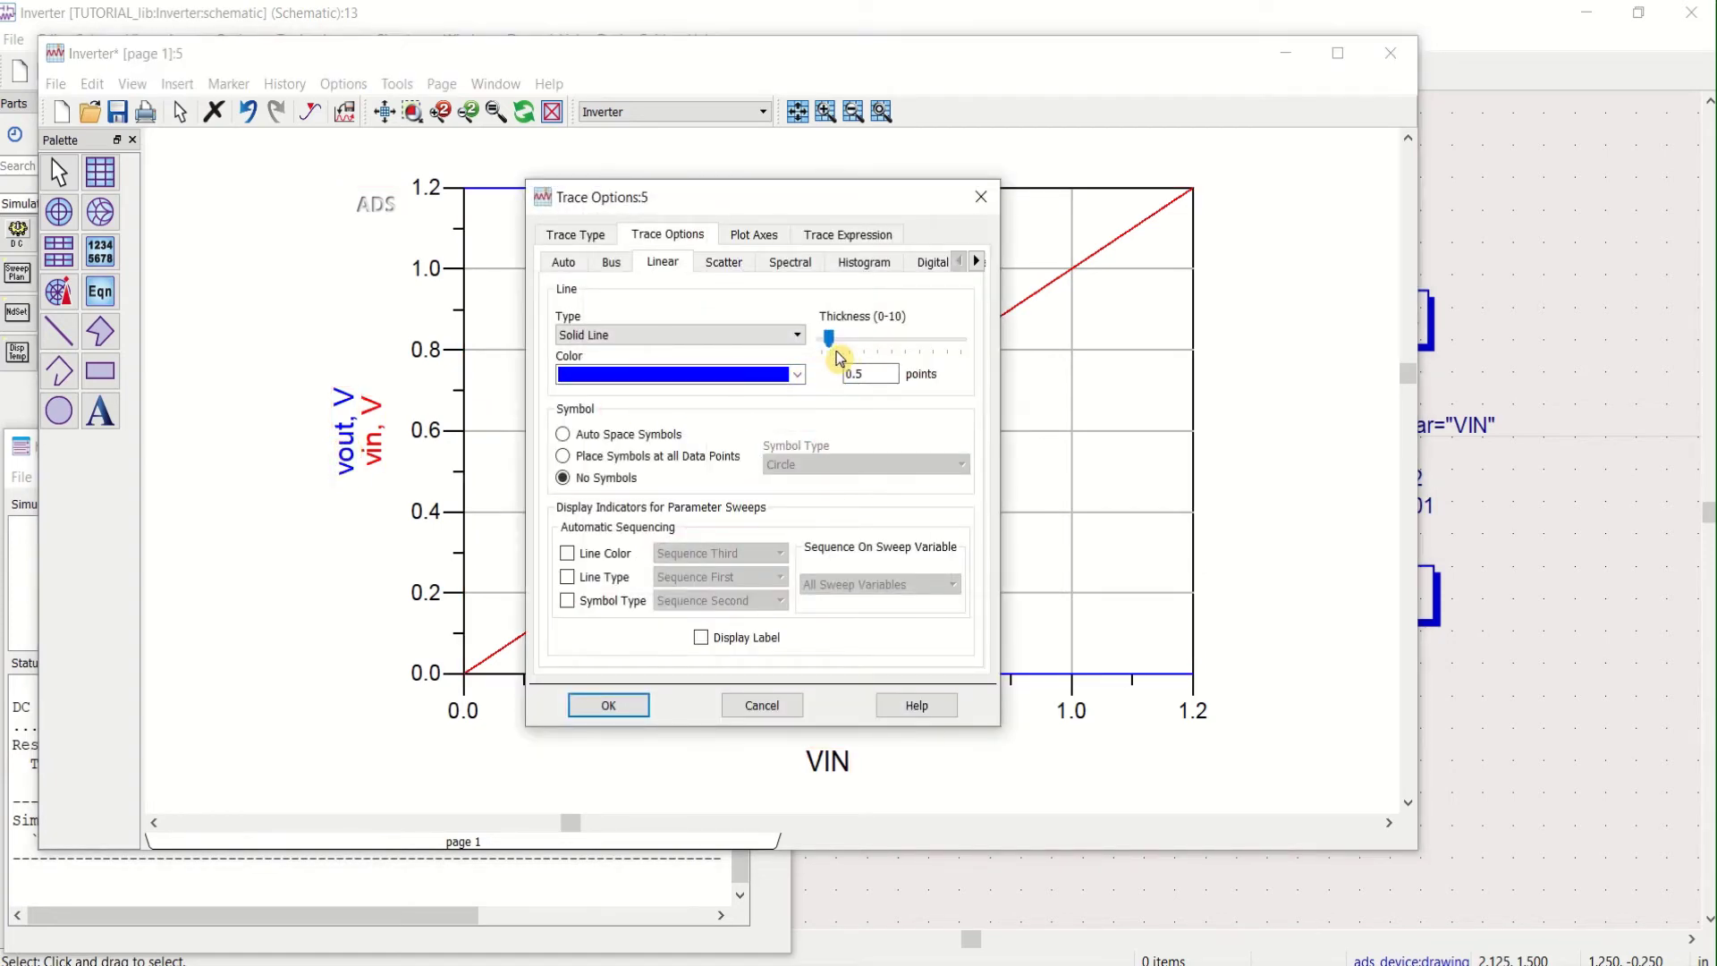
{"action": "left_click_drag", "start_coordinate": [831, 345], "coordinate": [855, 342]}
{"action": "left_click", "coordinate": [617, 705]}
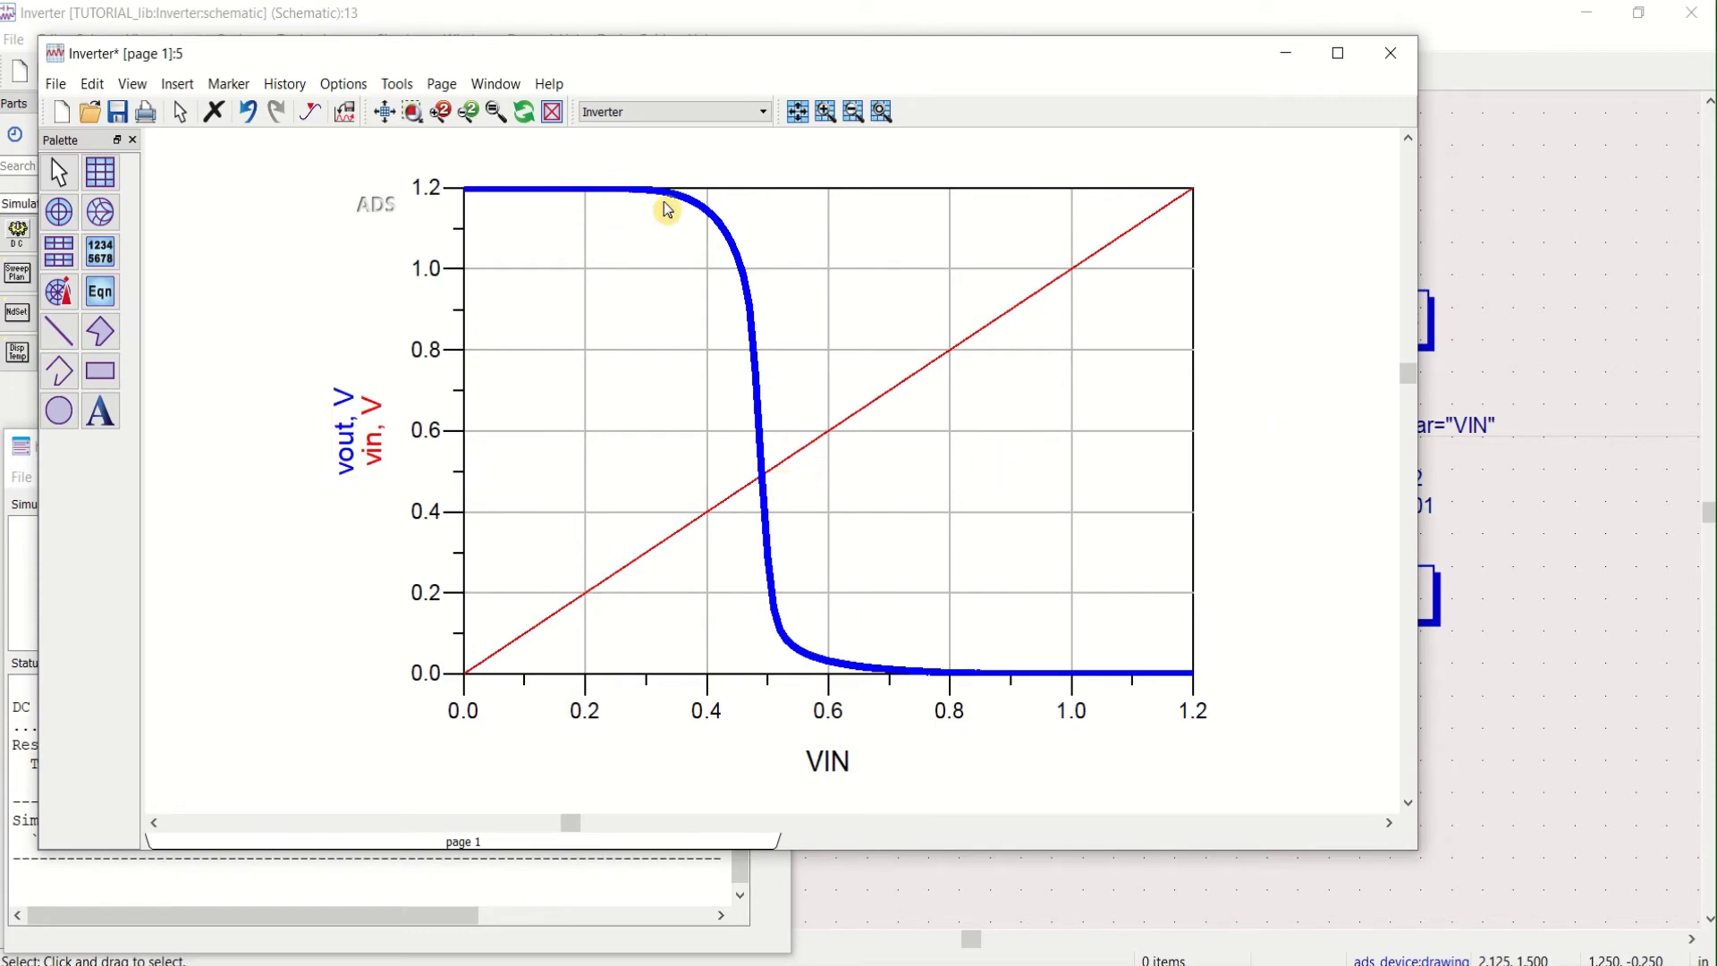
{"action": "double_click", "coordinate": [364, 438]}
{"action": "left_click_drag", "start_coordinate": [856, 343], "coordinate": [858, 345]}
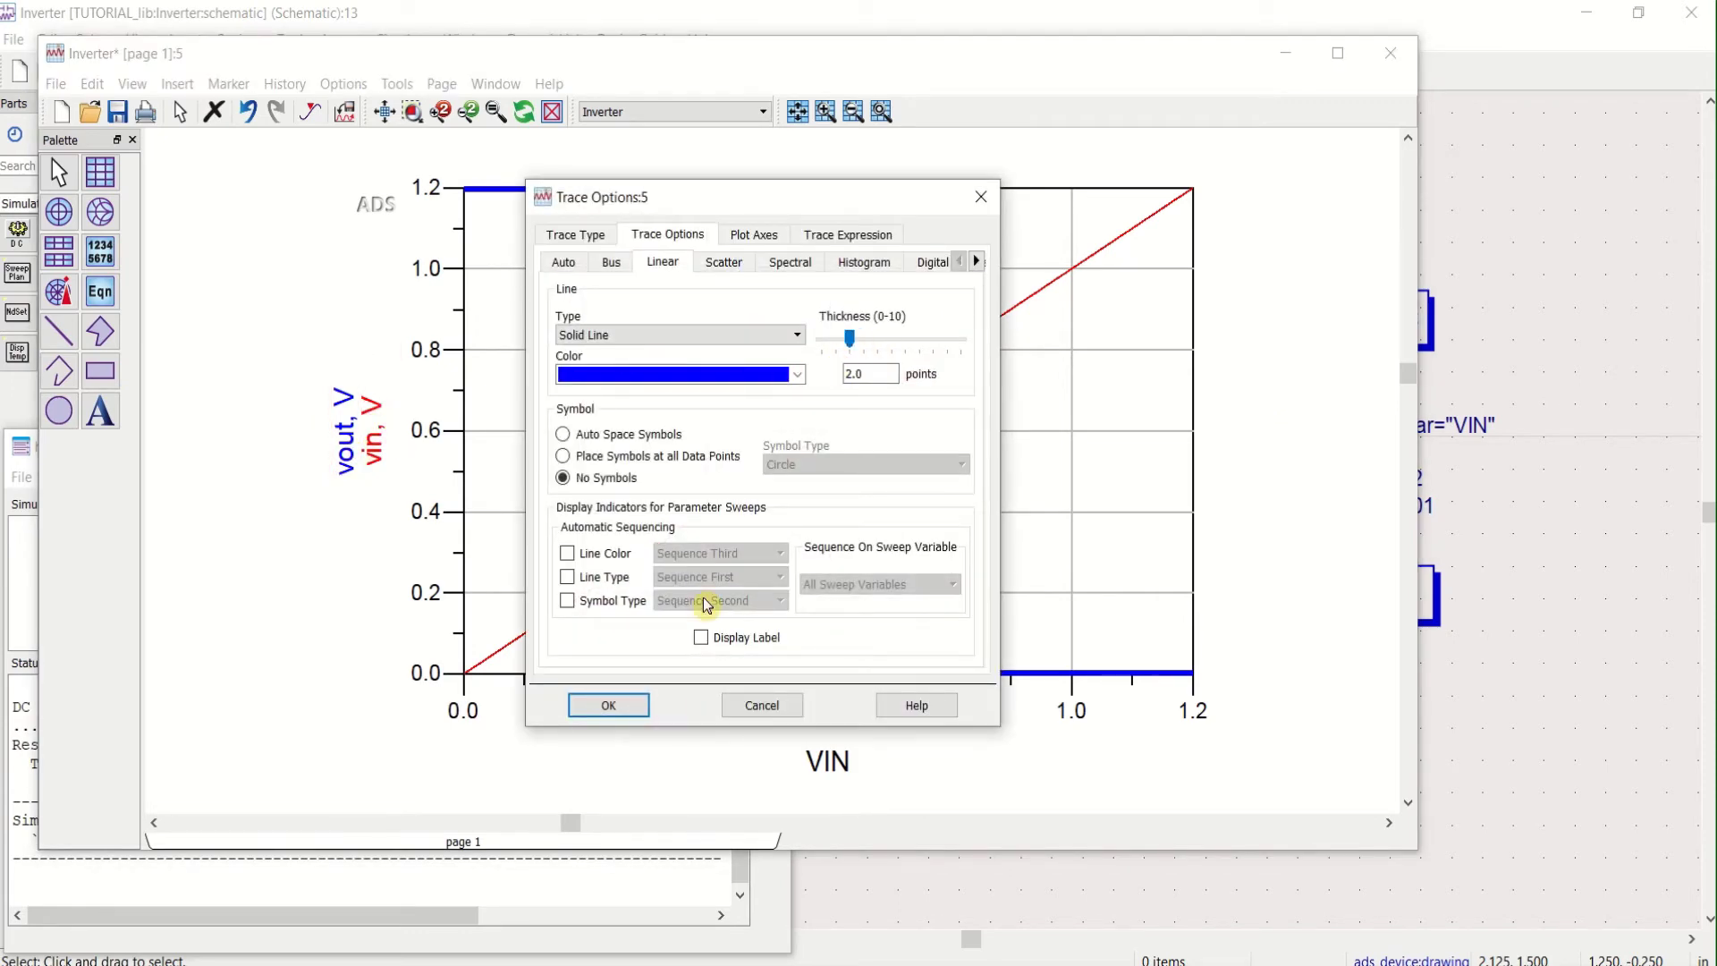
{"action": "left_click", "coordinate": [604, 705]}
{"action": "left_click", "coordinate": [1240, 372]}
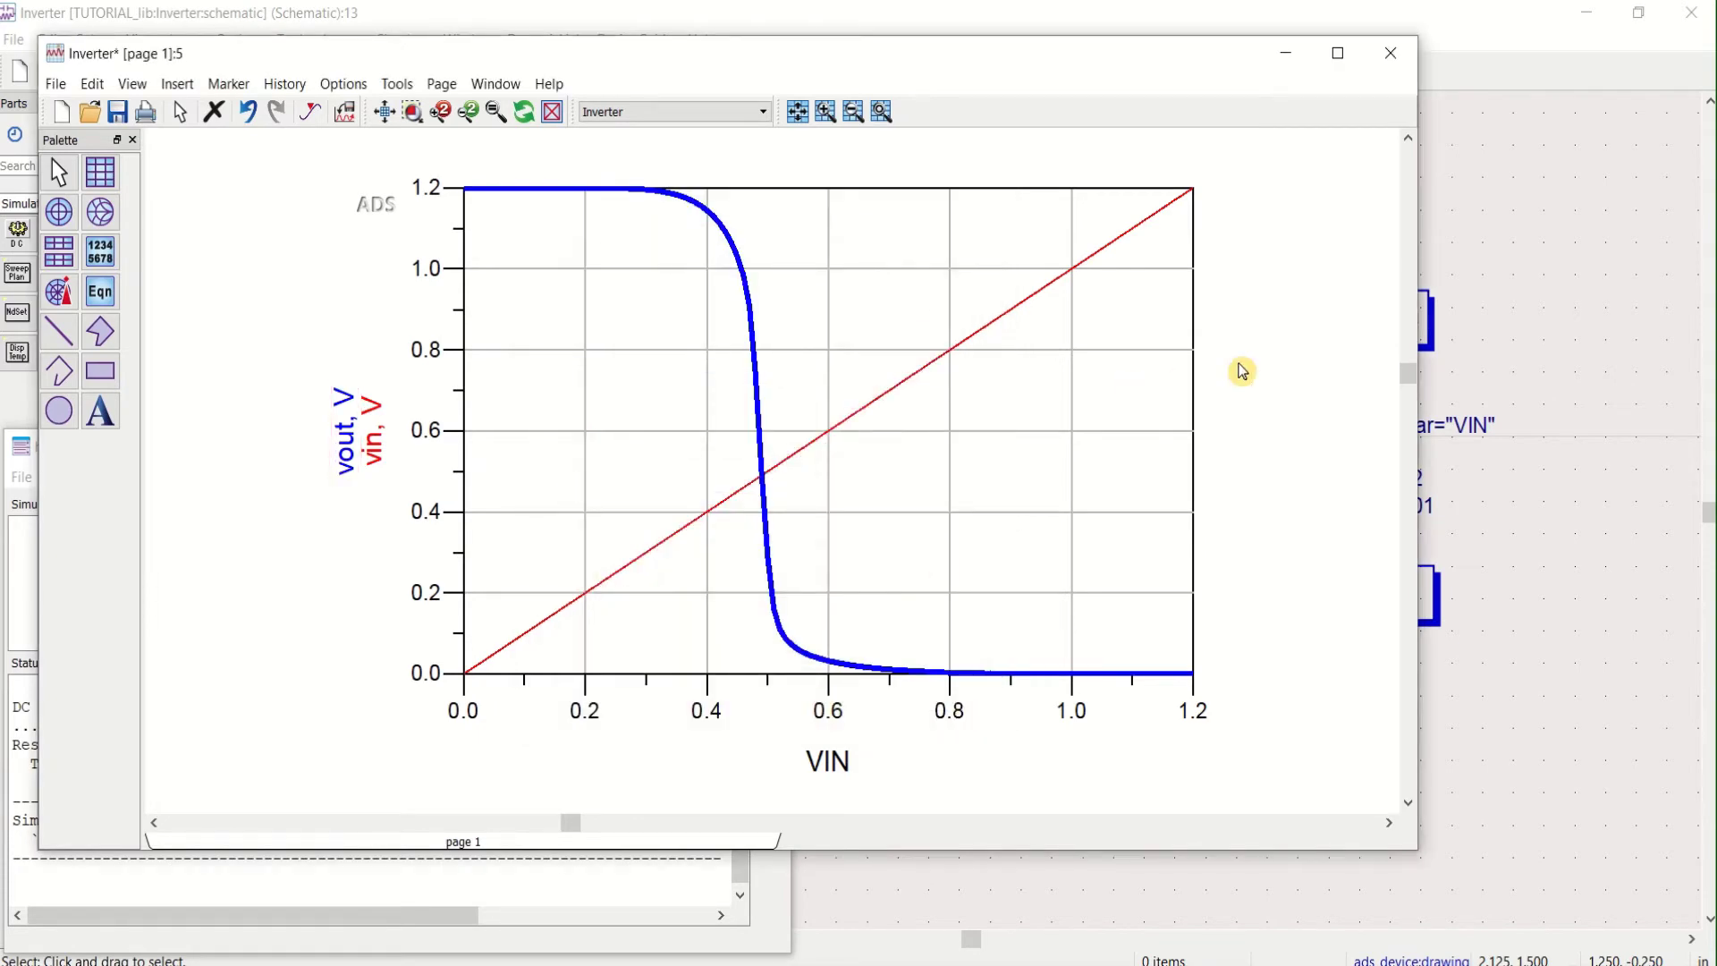
Return to the schematic, start parameter tuning and select Wp and Wn as the parameters to tune
{"action": "left_click", "coordinate": [1288, 54]}
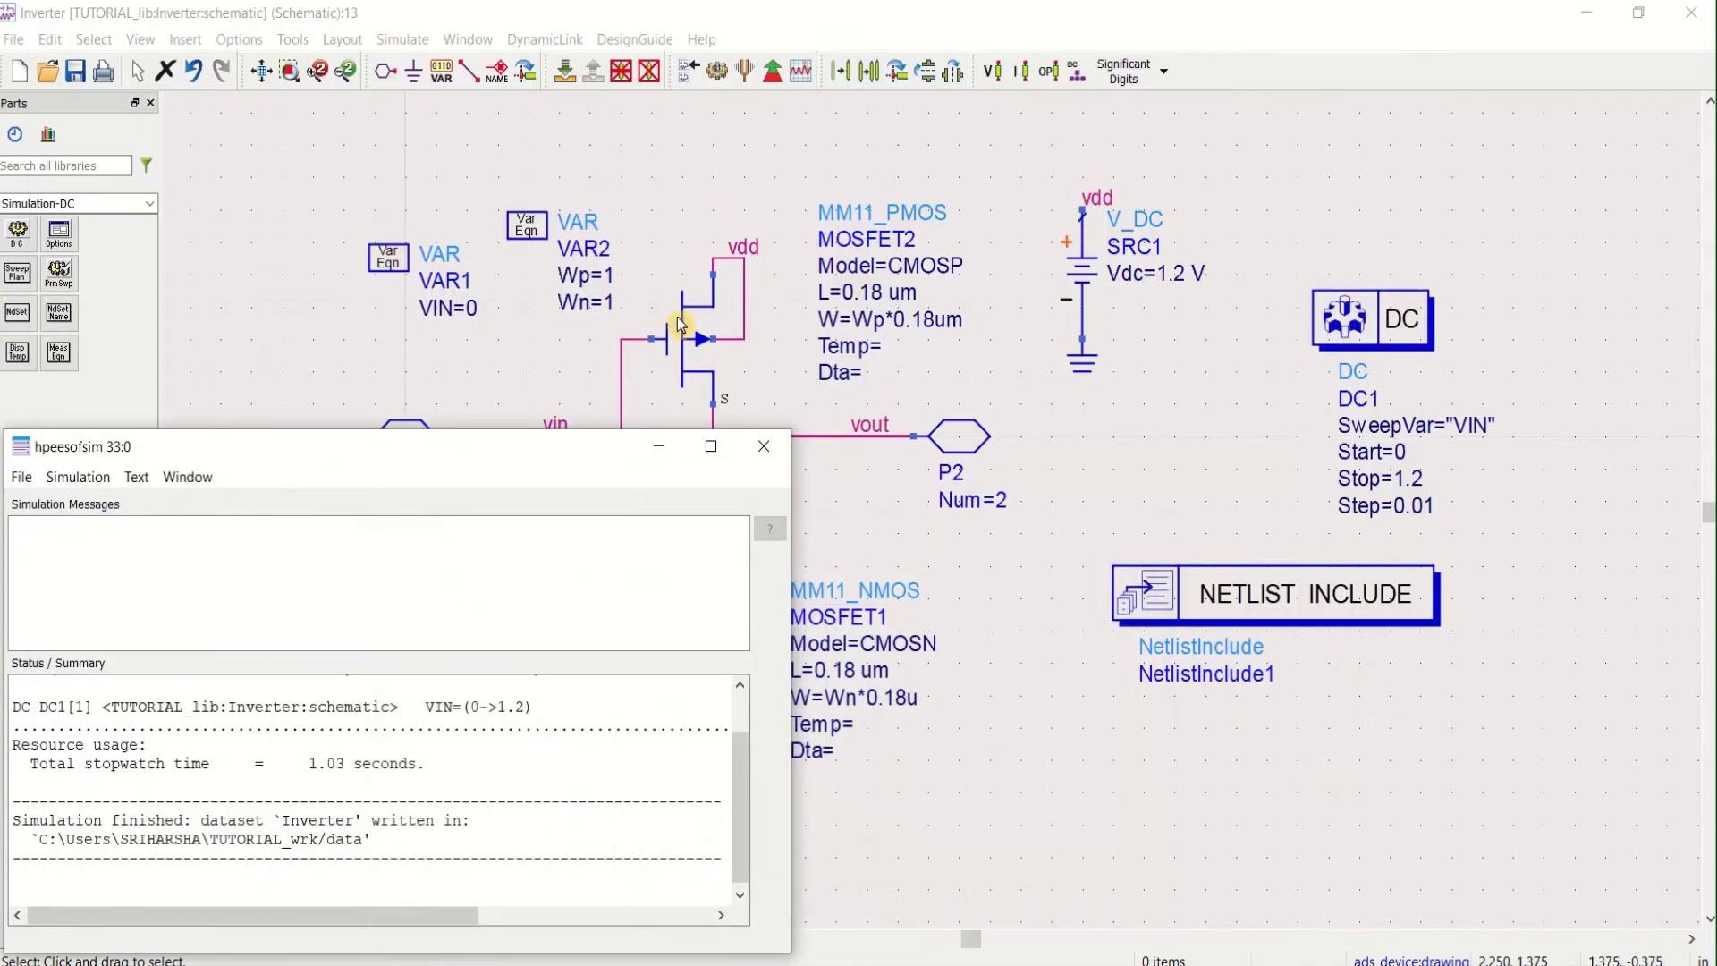
{"action": "left_click", "coordinate": [766, 448]}
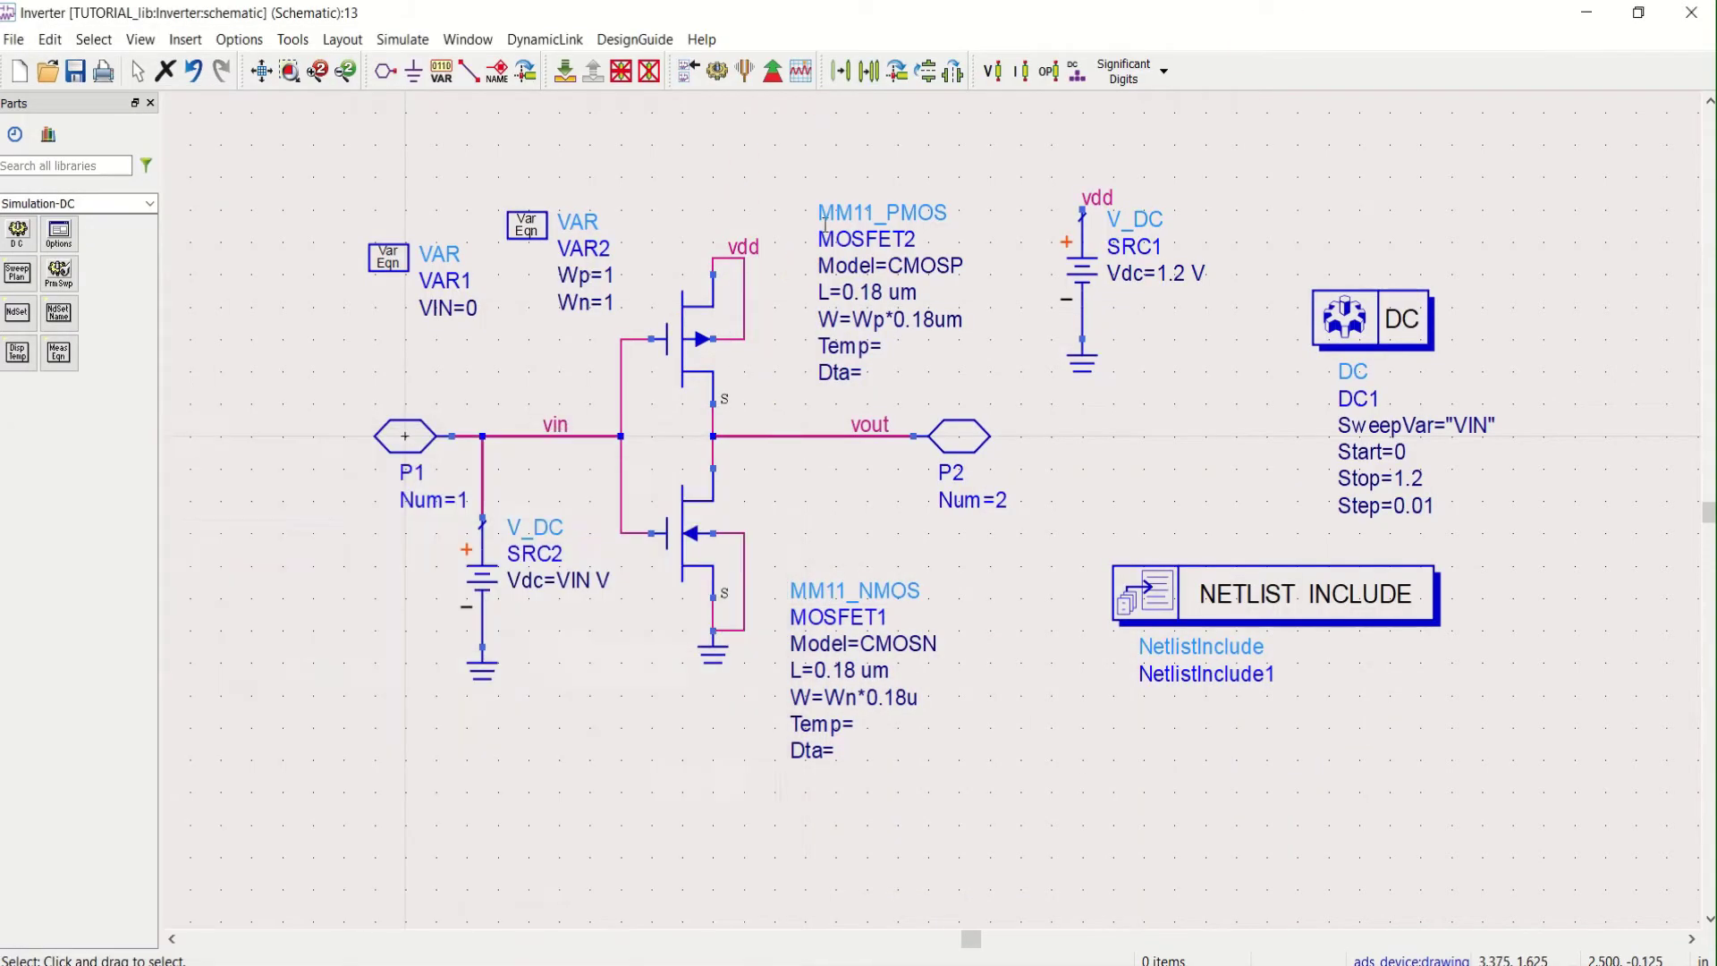
{"action": "left_click", "coordinate": [745, 75]}
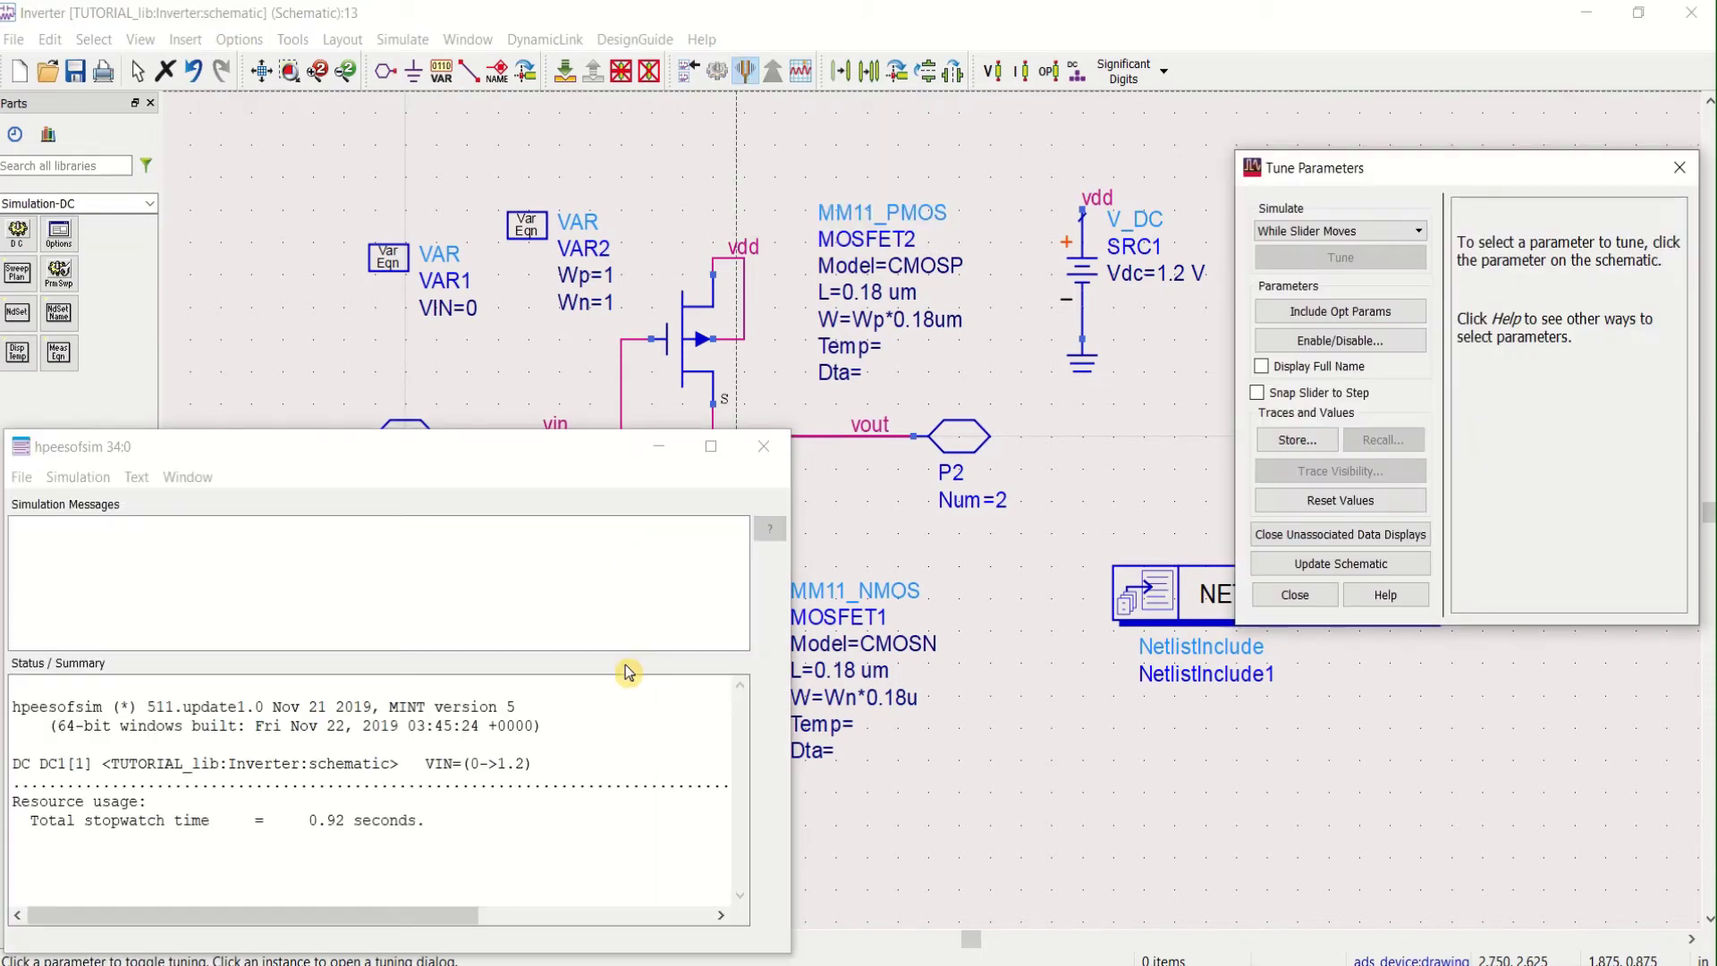
{"action": "left_click", "coordinate": [588, 276]}
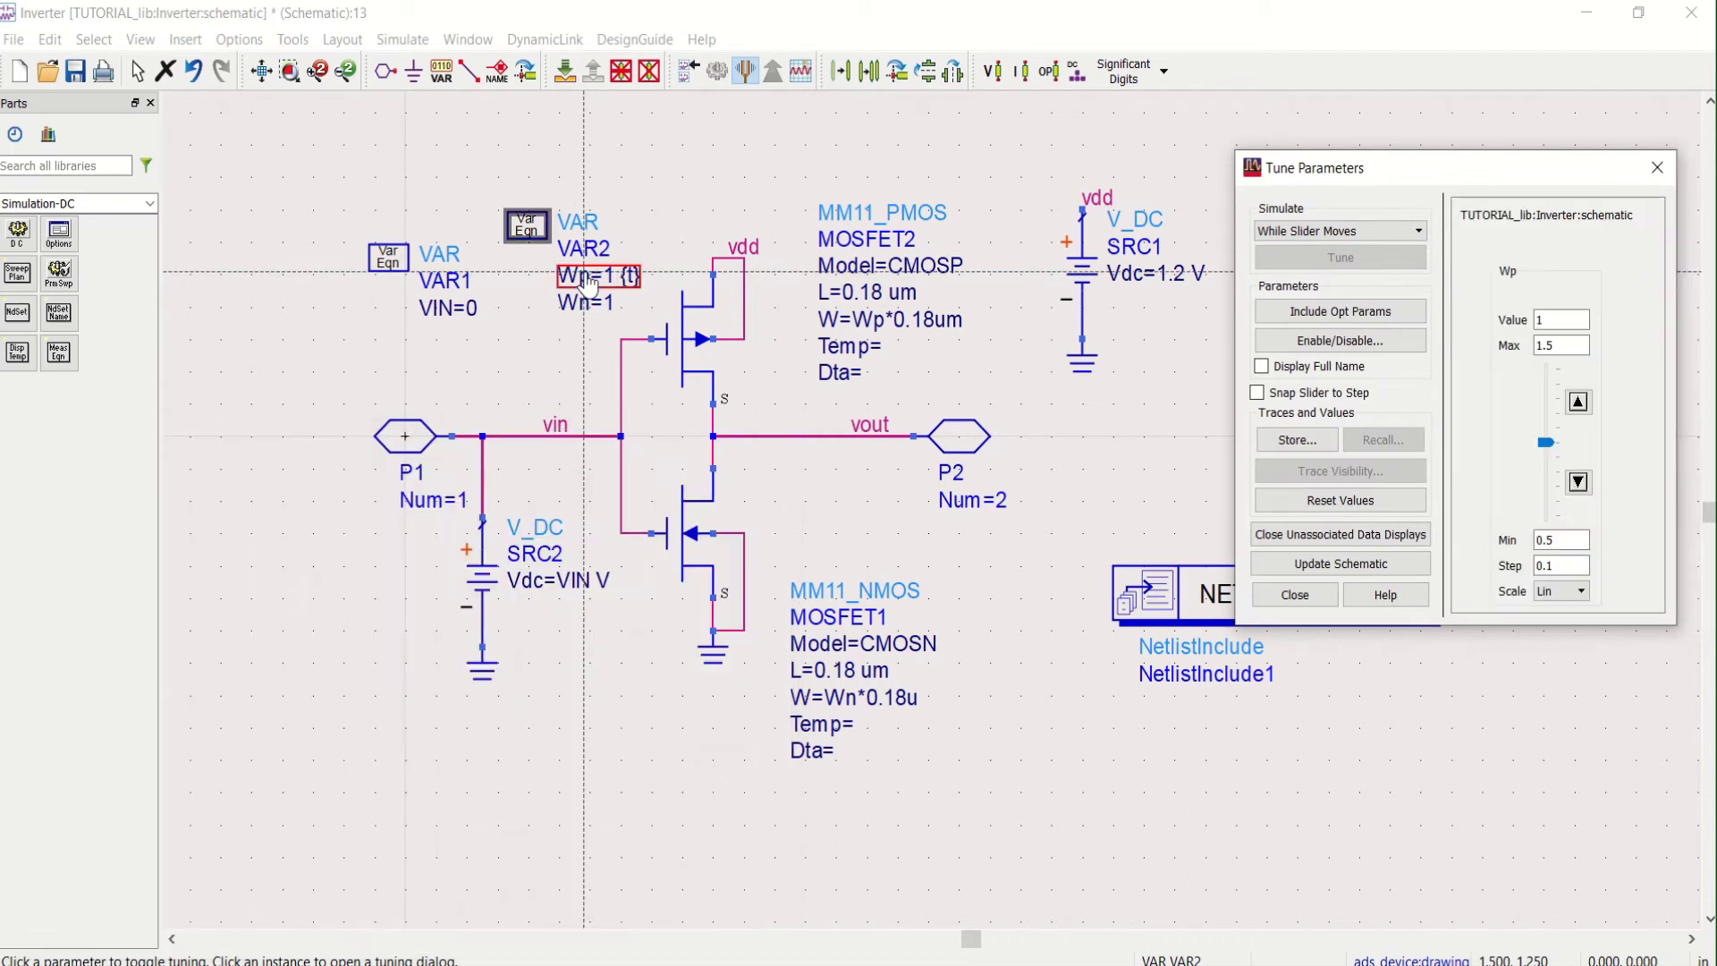
{"action": "left_click", "coordinate": [588, 302]}
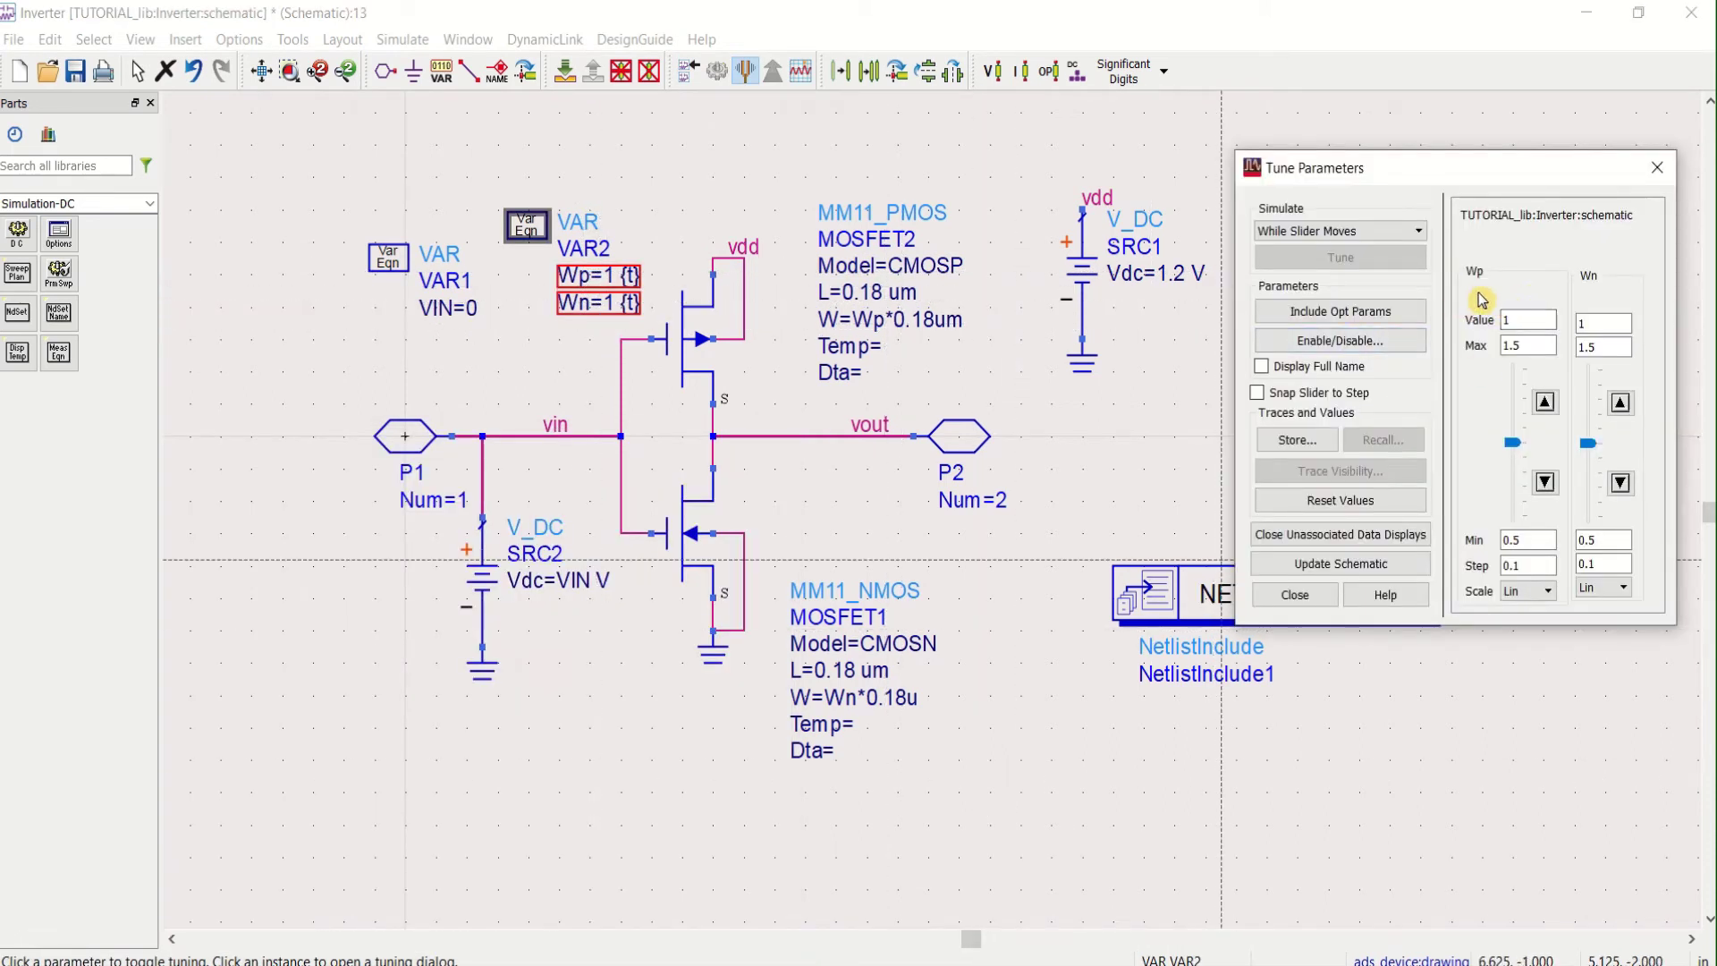
Arrange the enlarged data display and the Tune Parameters dialog side by side so both can be seen
{"action": "left_click_drag", "start_coordinate": [1416, 170], "coordinate": [1370, 177]}
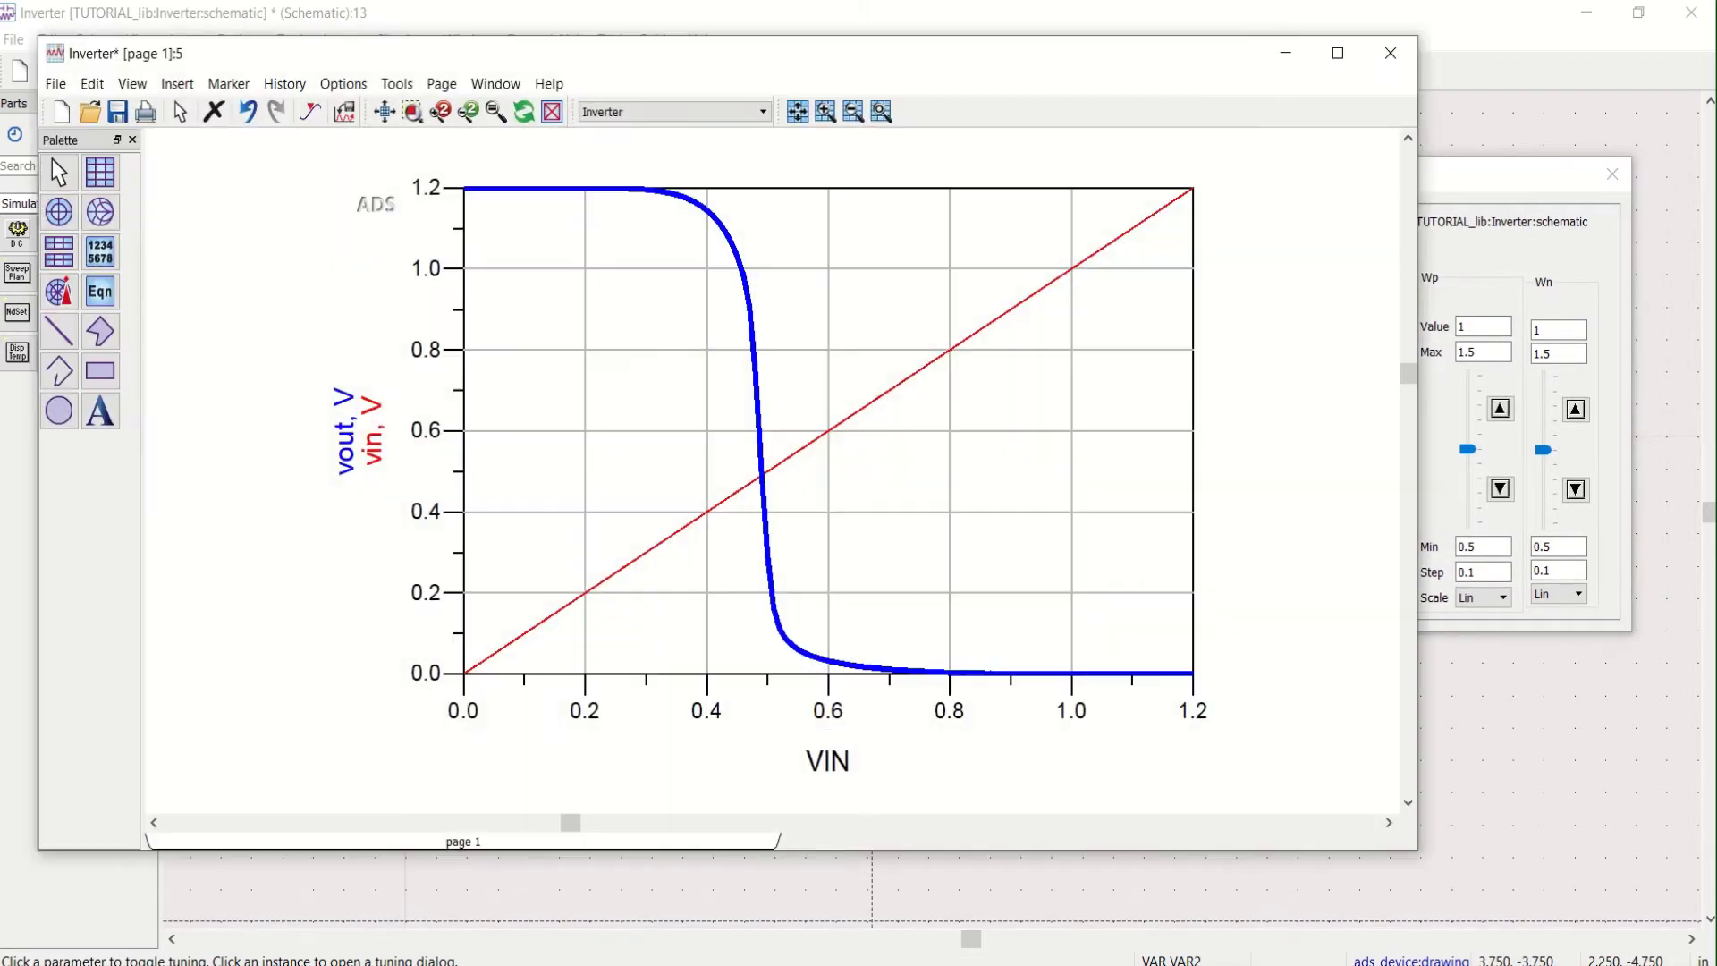
{"action": "left_click_drag", "start_coordinate": [1226, 62], "coordinate": [1178, 63]}
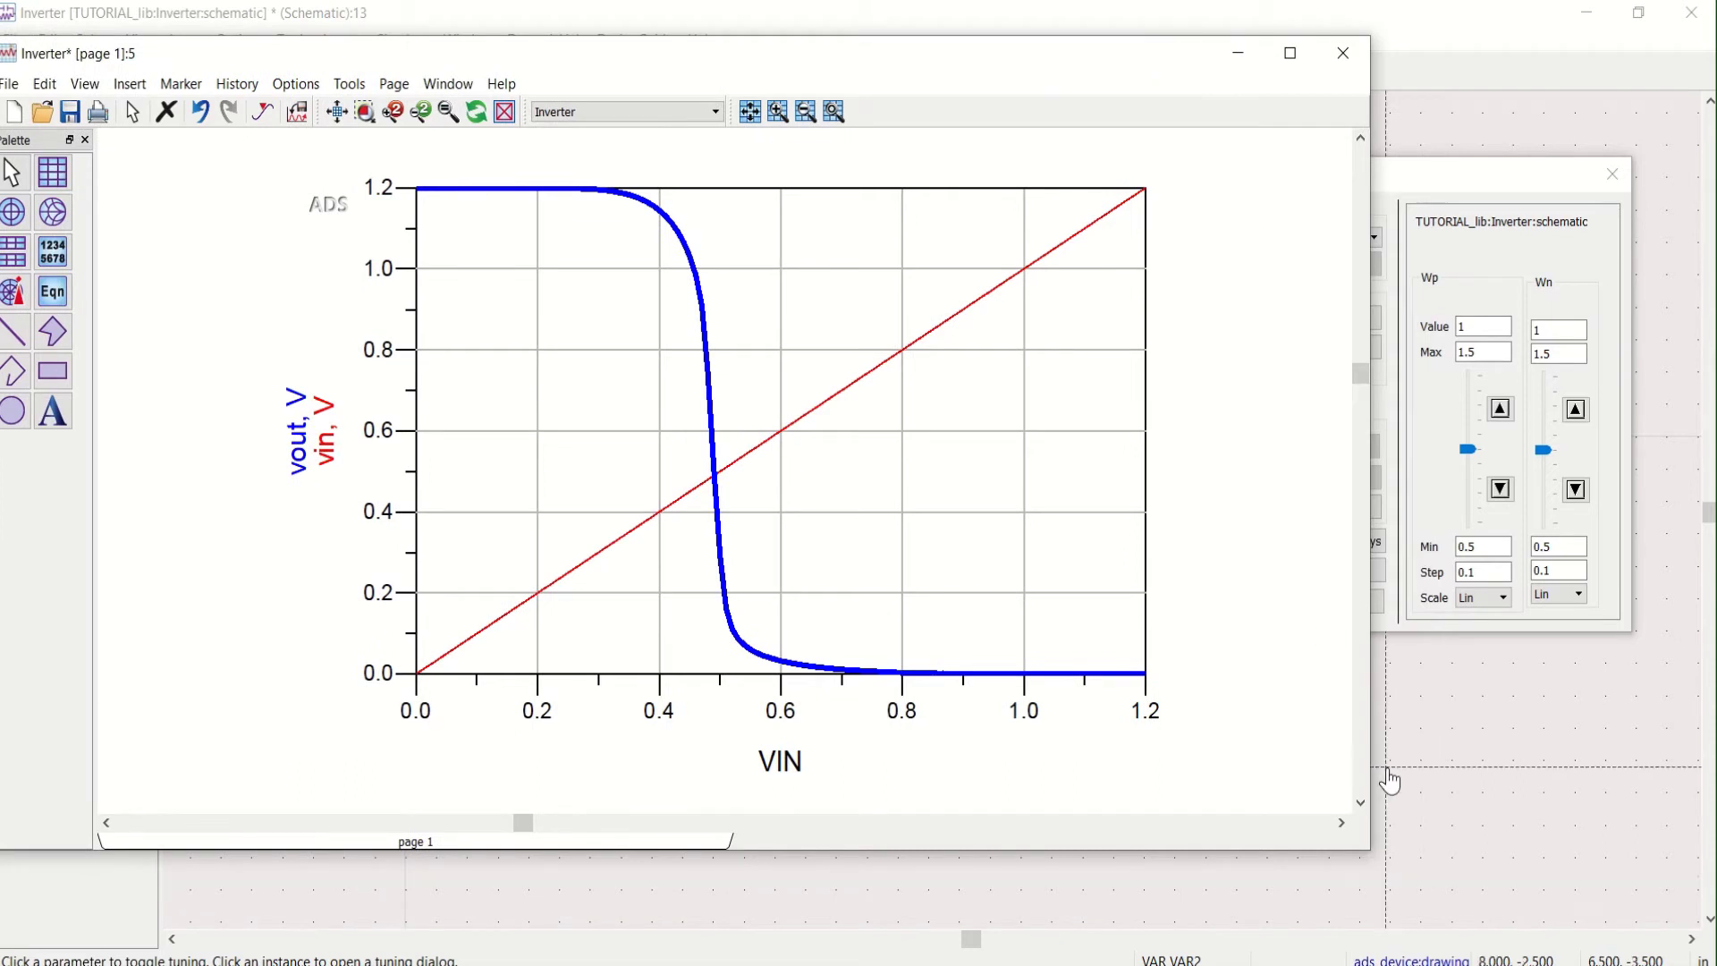
{"action": "left_click_drag", "start_coordinate": [1368, 851], "coordinate": [1315, 965]}
{"action": "left_click_drag", "start_coordinate": [1433, 194], "coordinate": [1412, 107]}
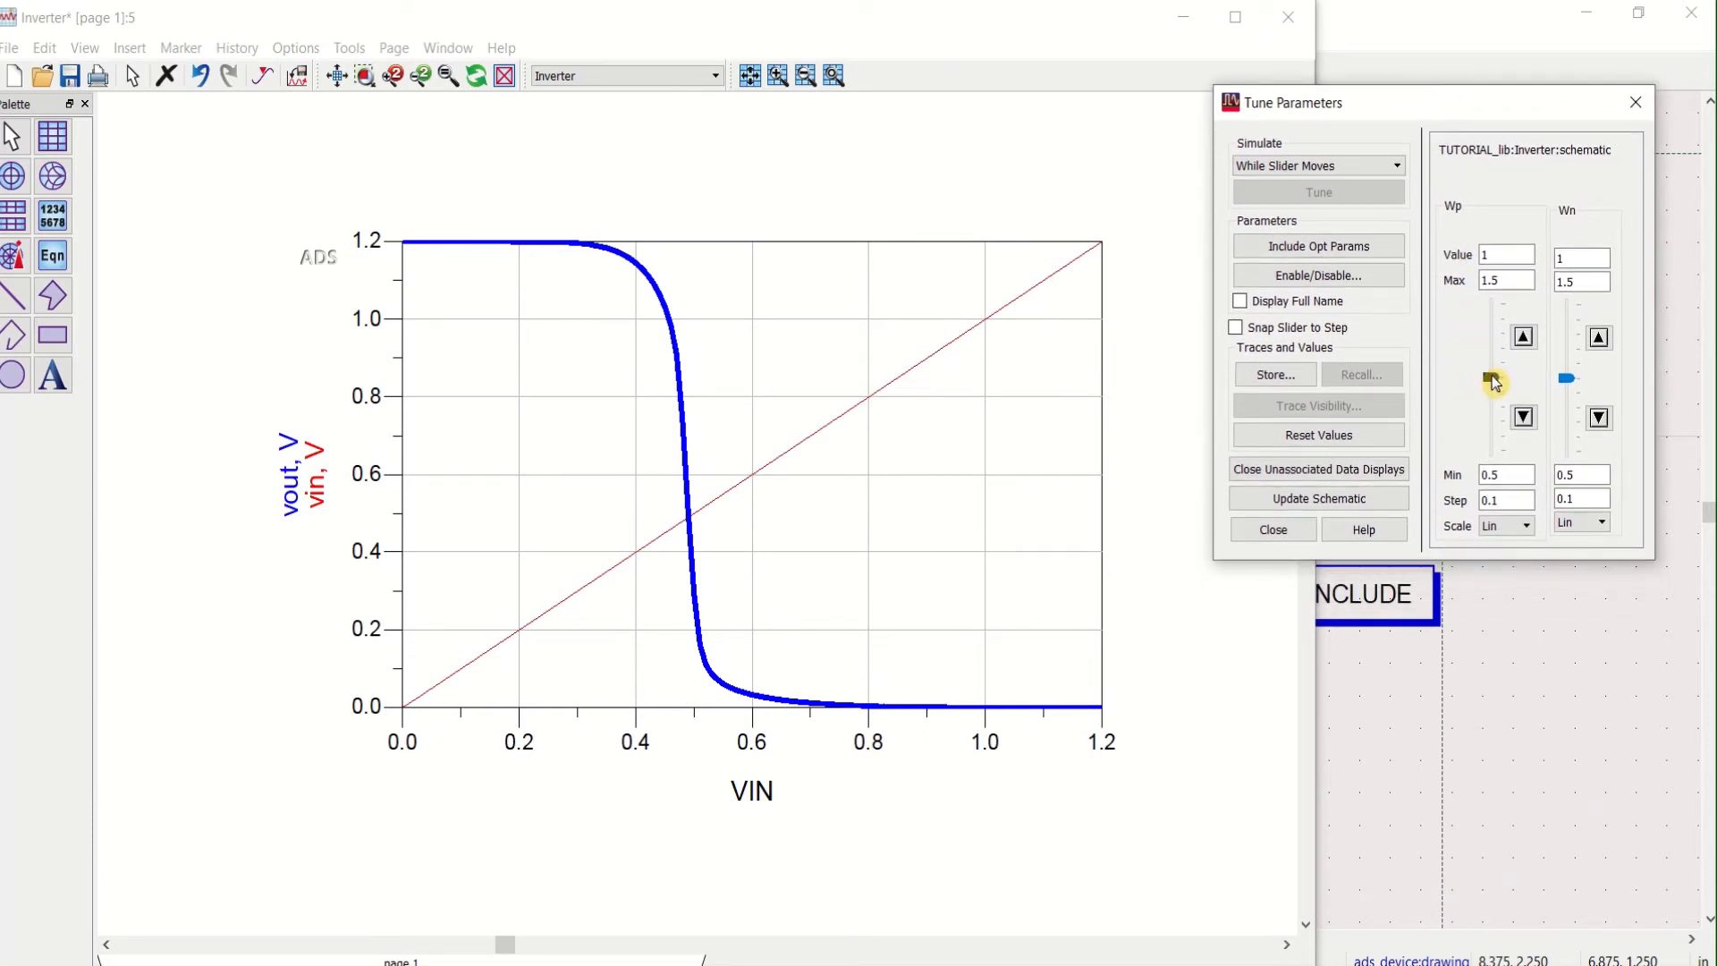
Tune Wp to 5.725 with its maximum raised to 10, update the schematic and exit tune mode
{"action": "left_click_drag", "start_coordinate": [1495, 382], "coordinate": [1507, 288]}
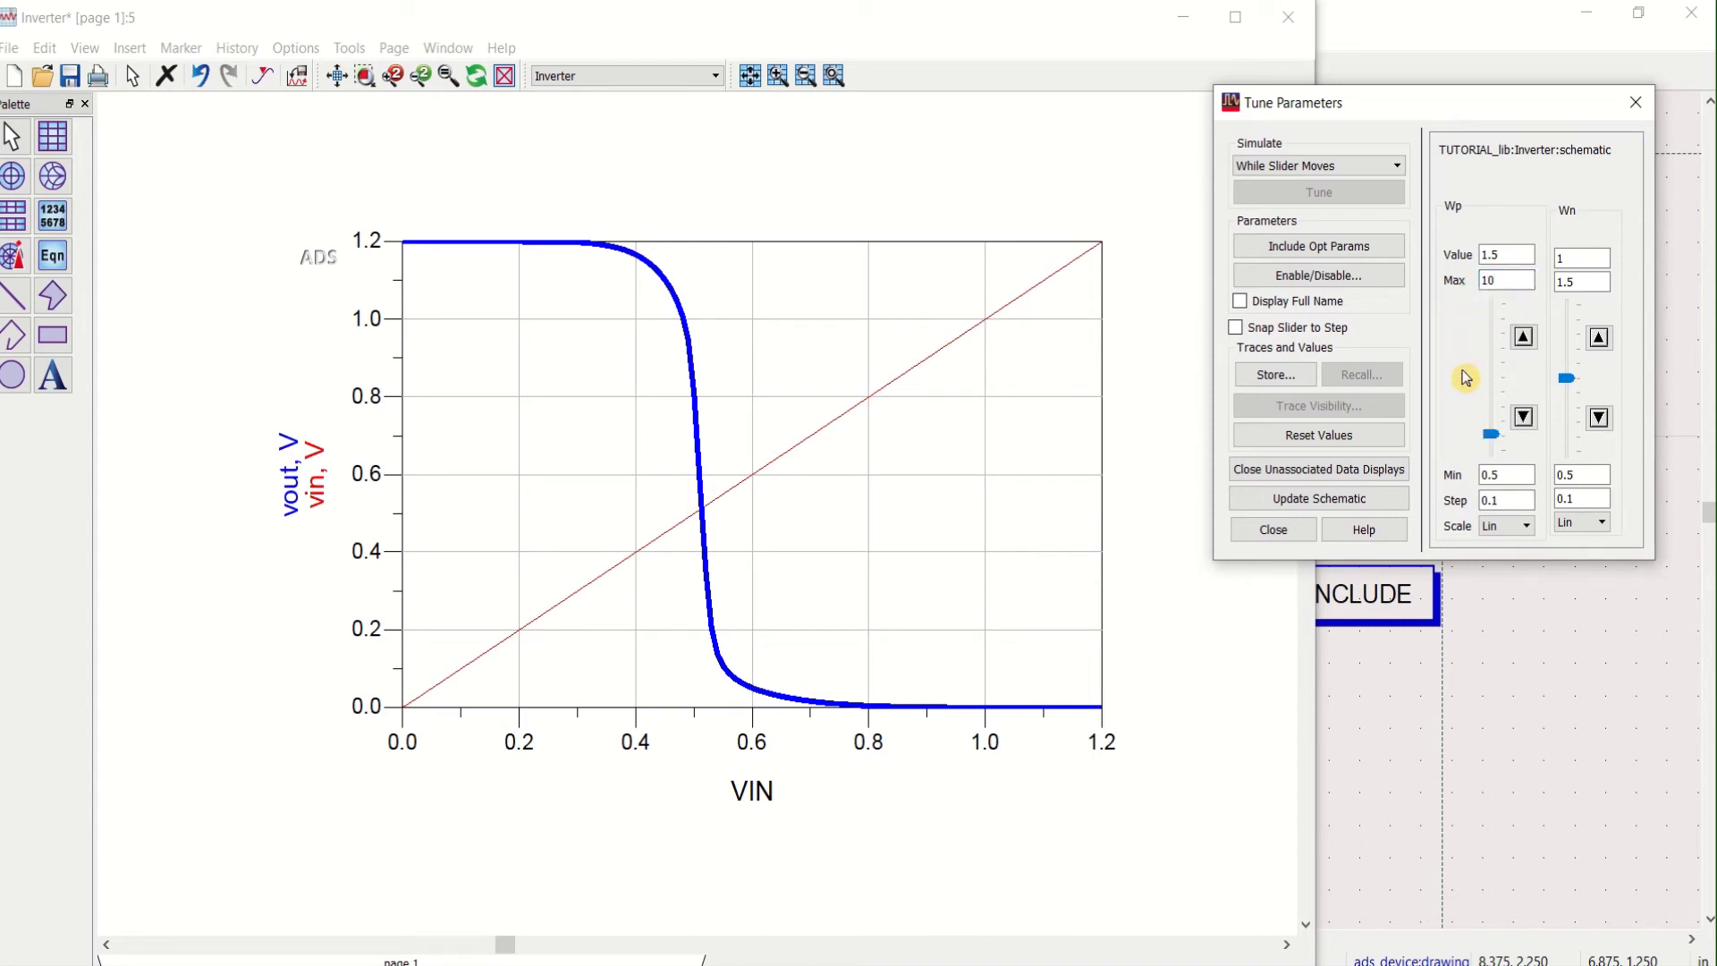
{"action": "left_click_drag", "start_coordinate": [1493, 435], "coordinate": [1495, 379]}
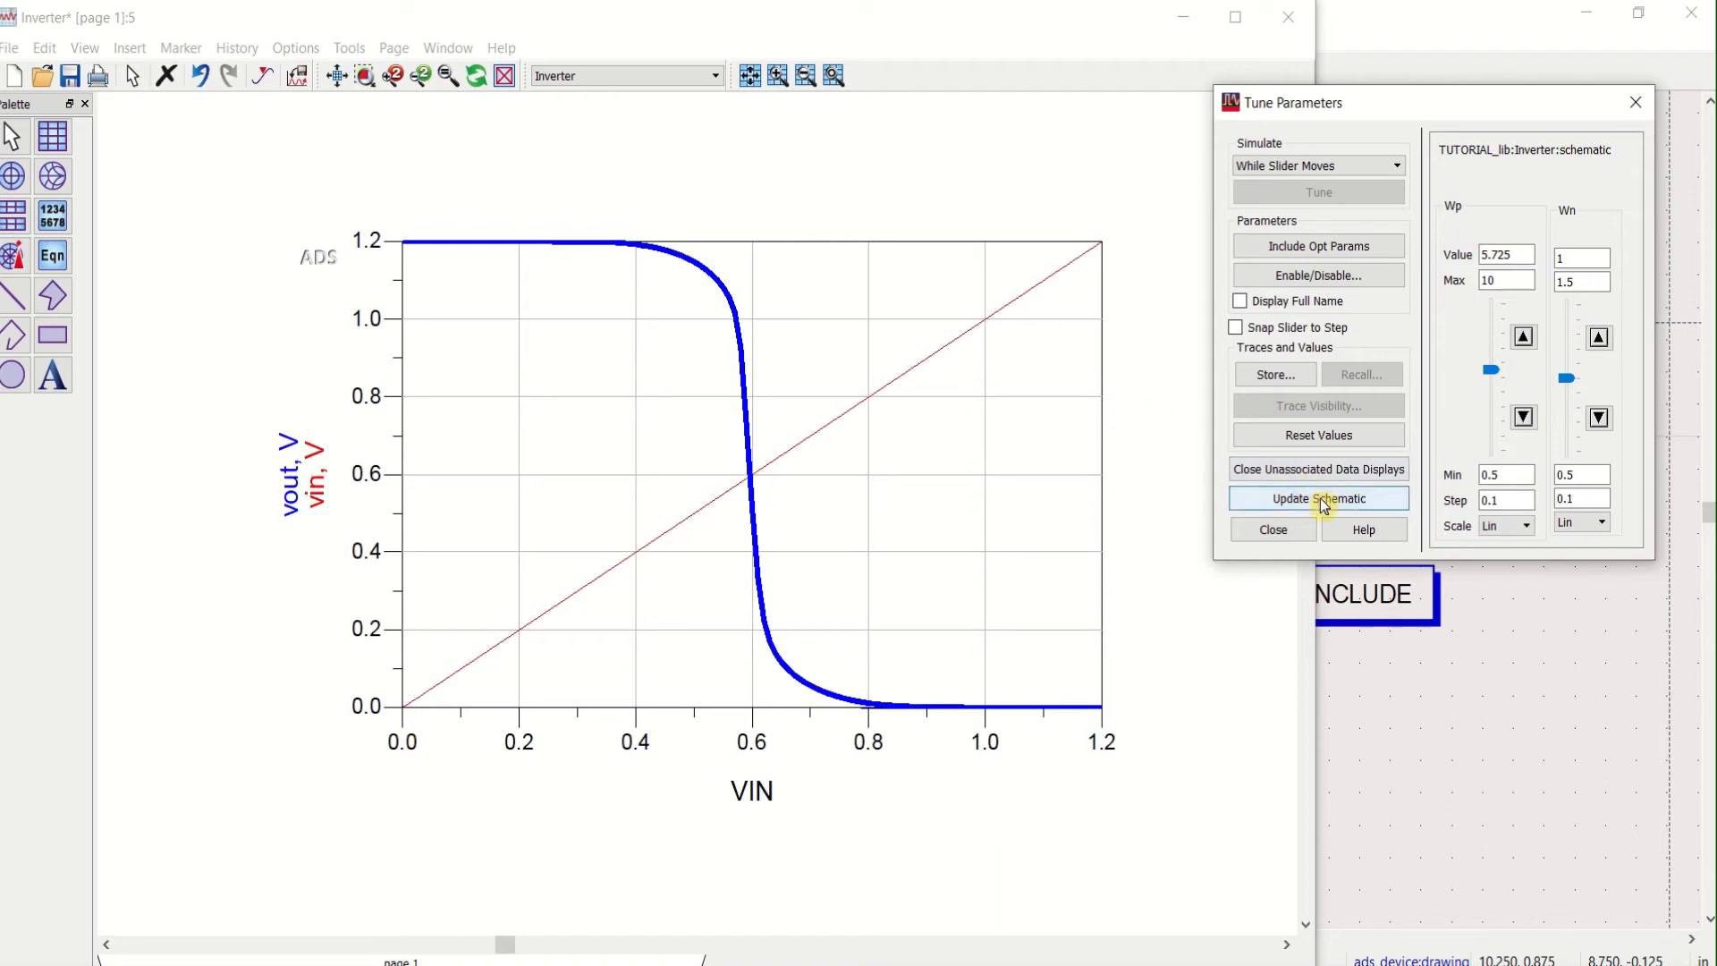
{"action": "left_click", "coordinate": [1287, 536]}
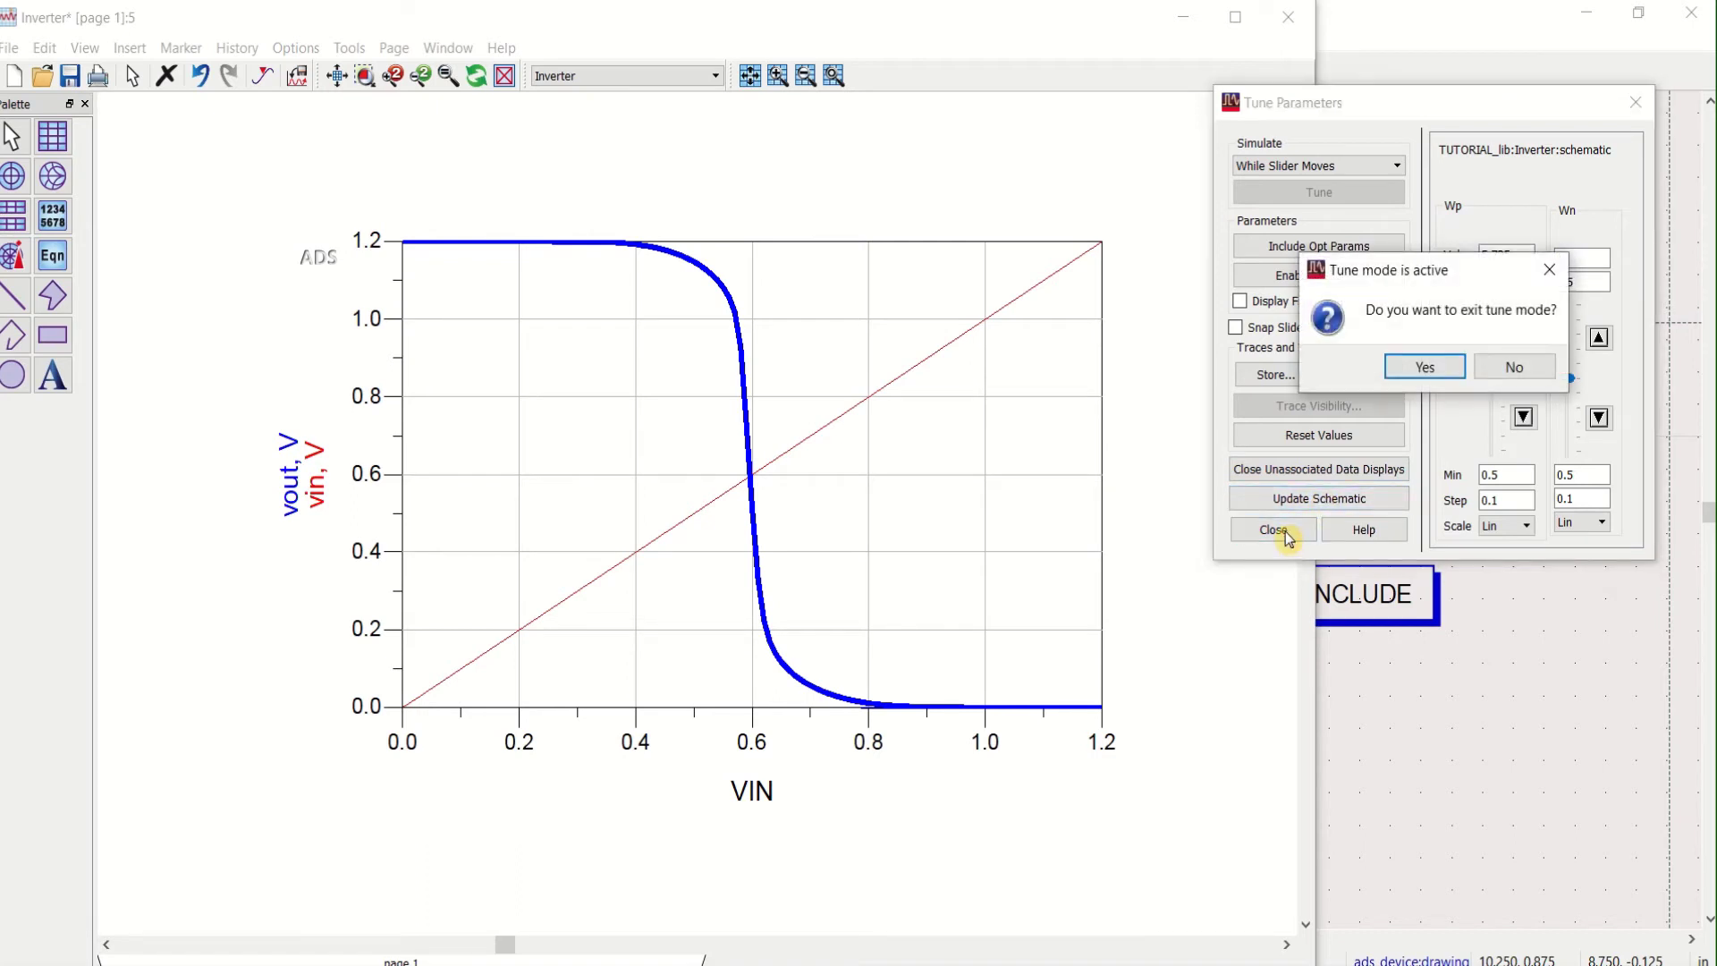
{"action": "left_click", "coordinate": [1422, 370]}
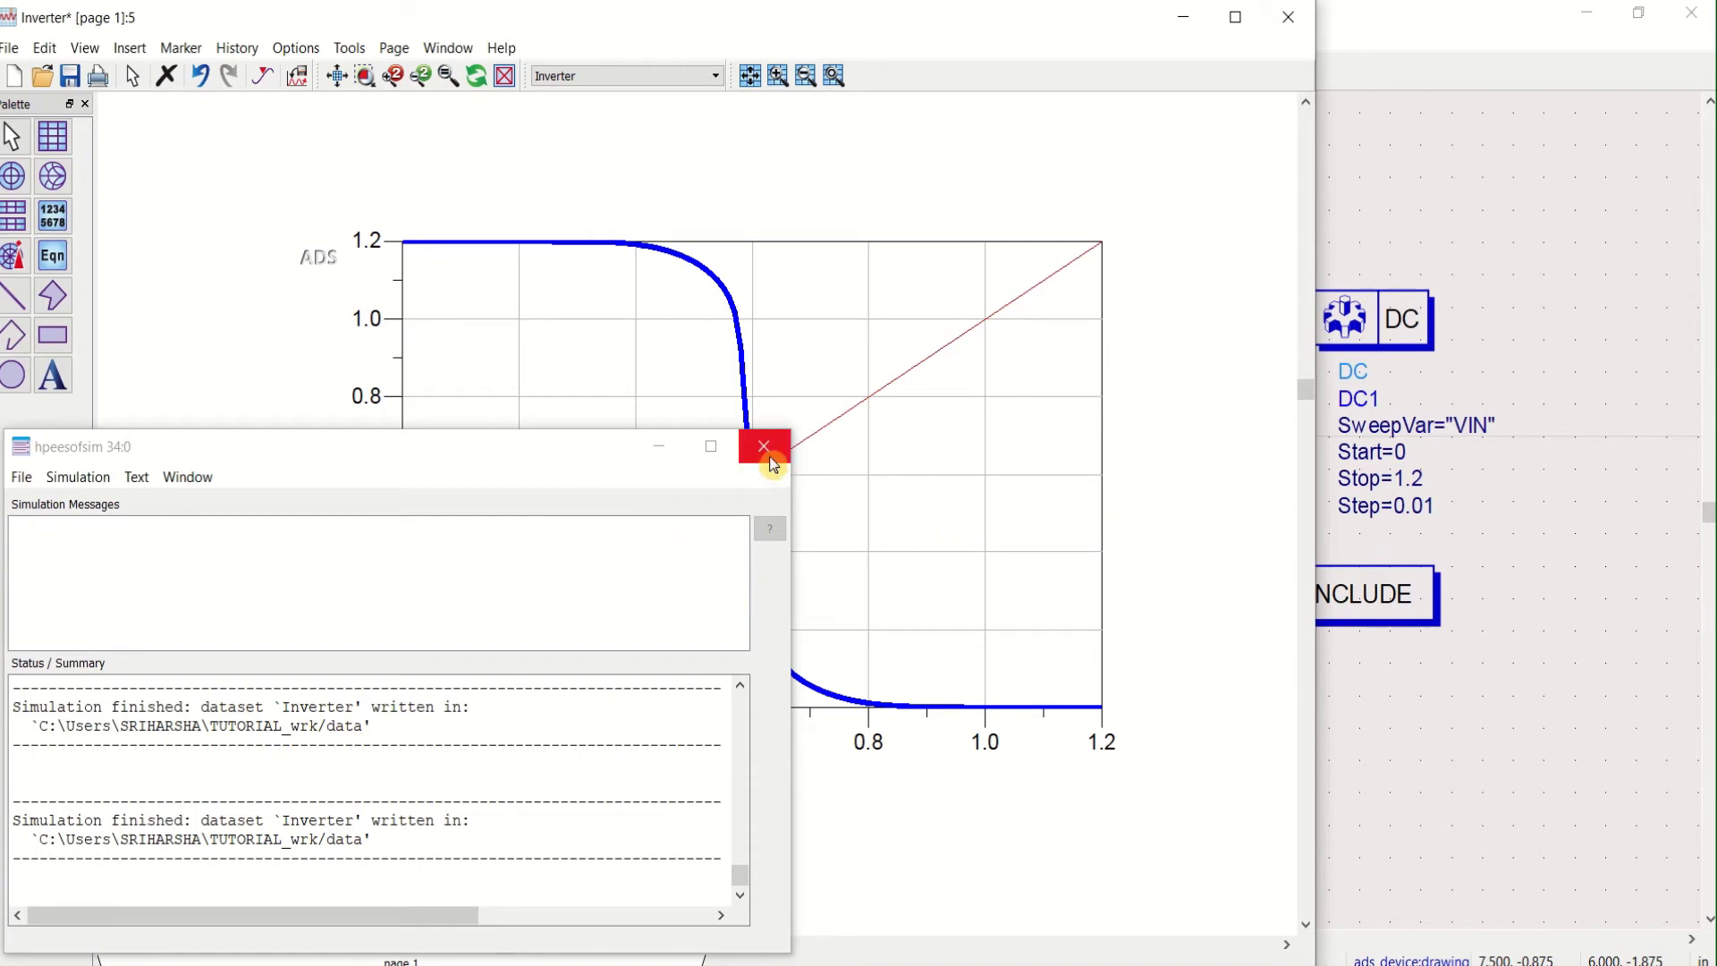
Return to the schematic and move the VAR1 and VAR2 blocks farther away from the PMOS
{"action": "left_click", "coordinate": [766, 448]}
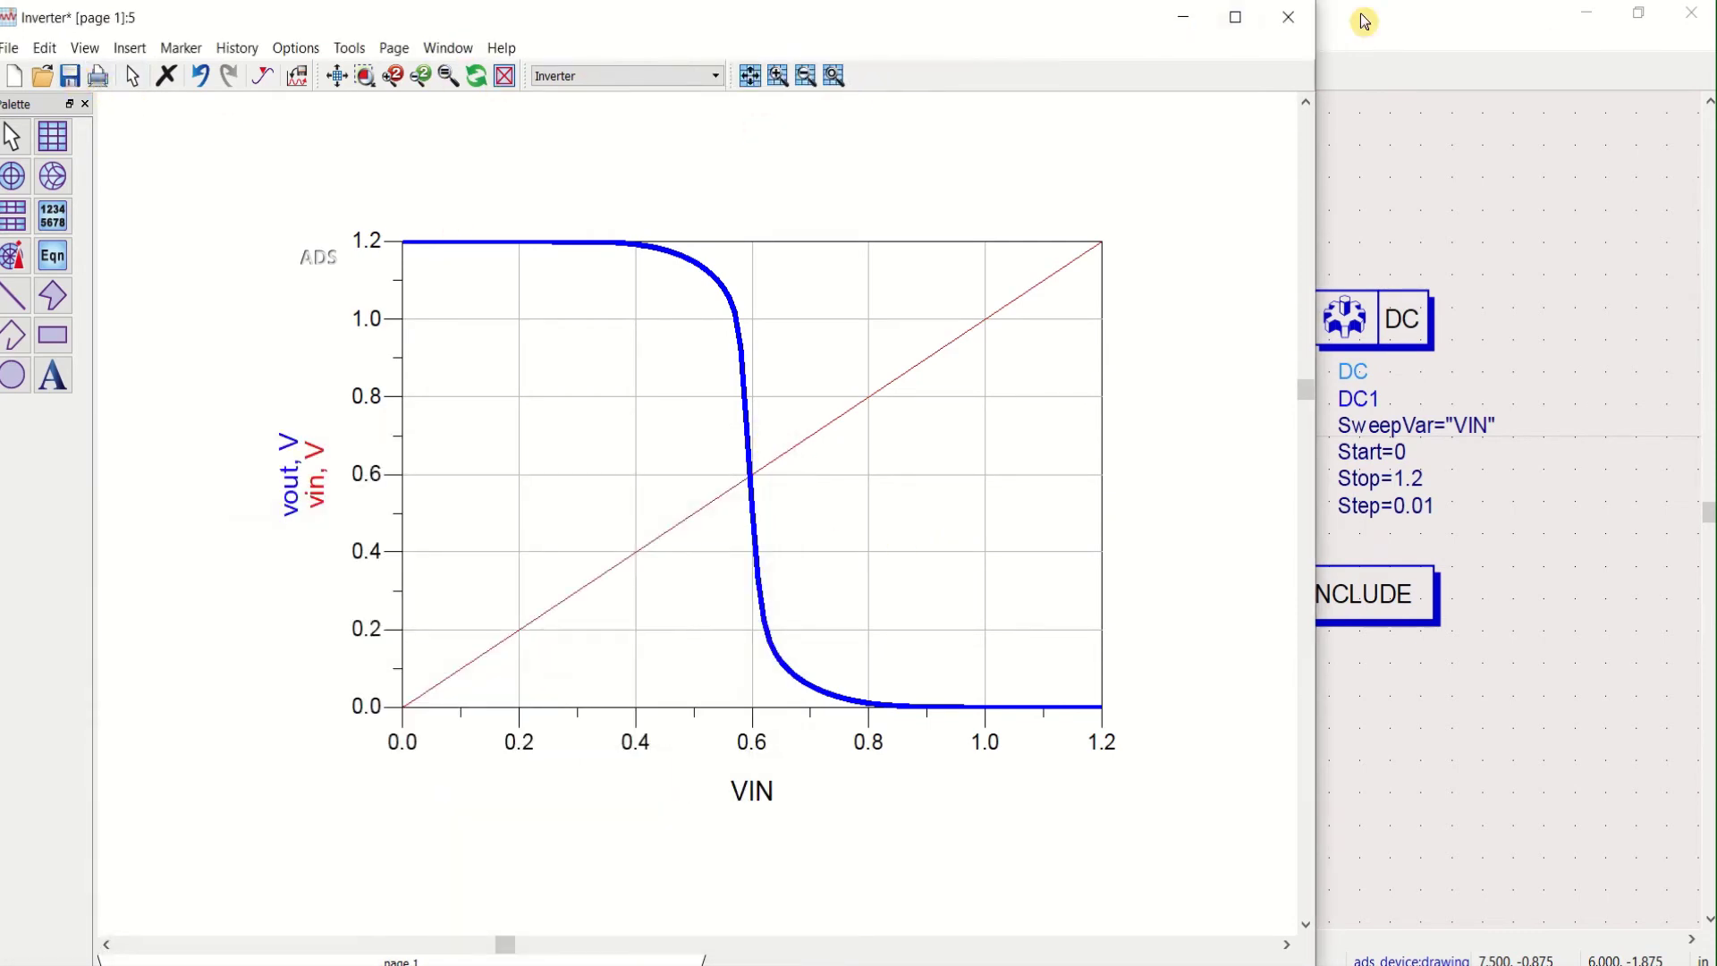
{"action": "left_click", "coordinate": [1180, 34]}
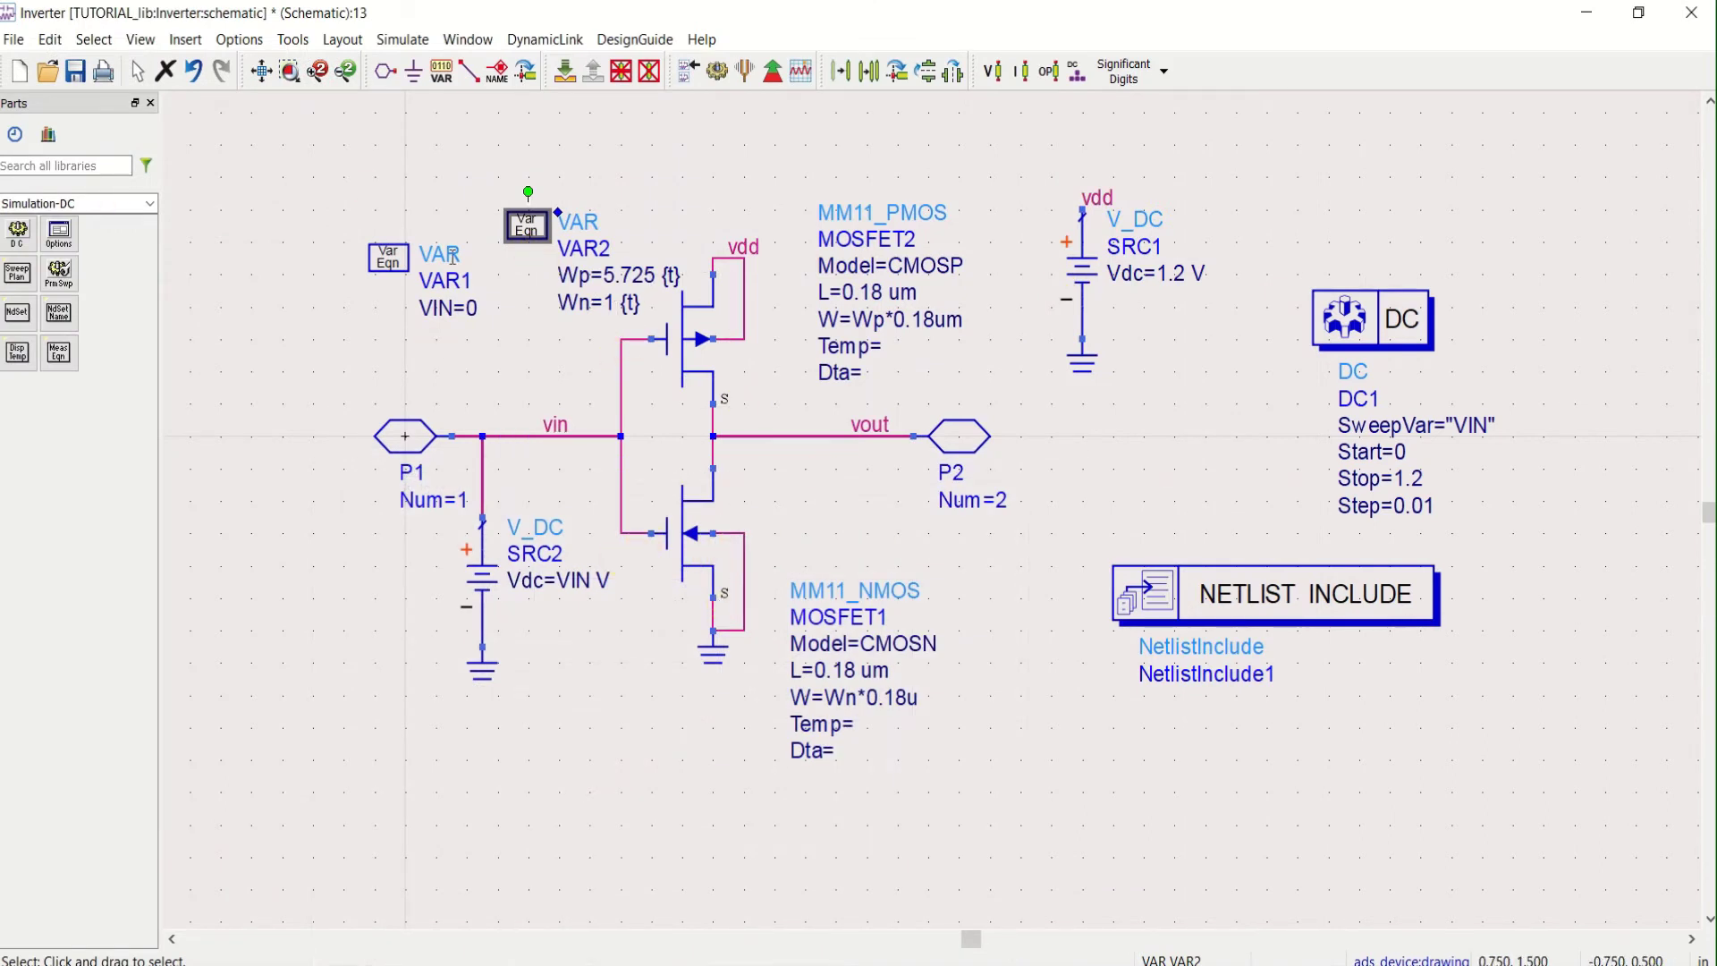
{"action": "left_click_drag", "start_coordinate": [392, 268], "coordinate": [331, 266]}
{"action": "left_click_drag", "start_coordinate": [519, 231], "coordinate": [438, 244]}
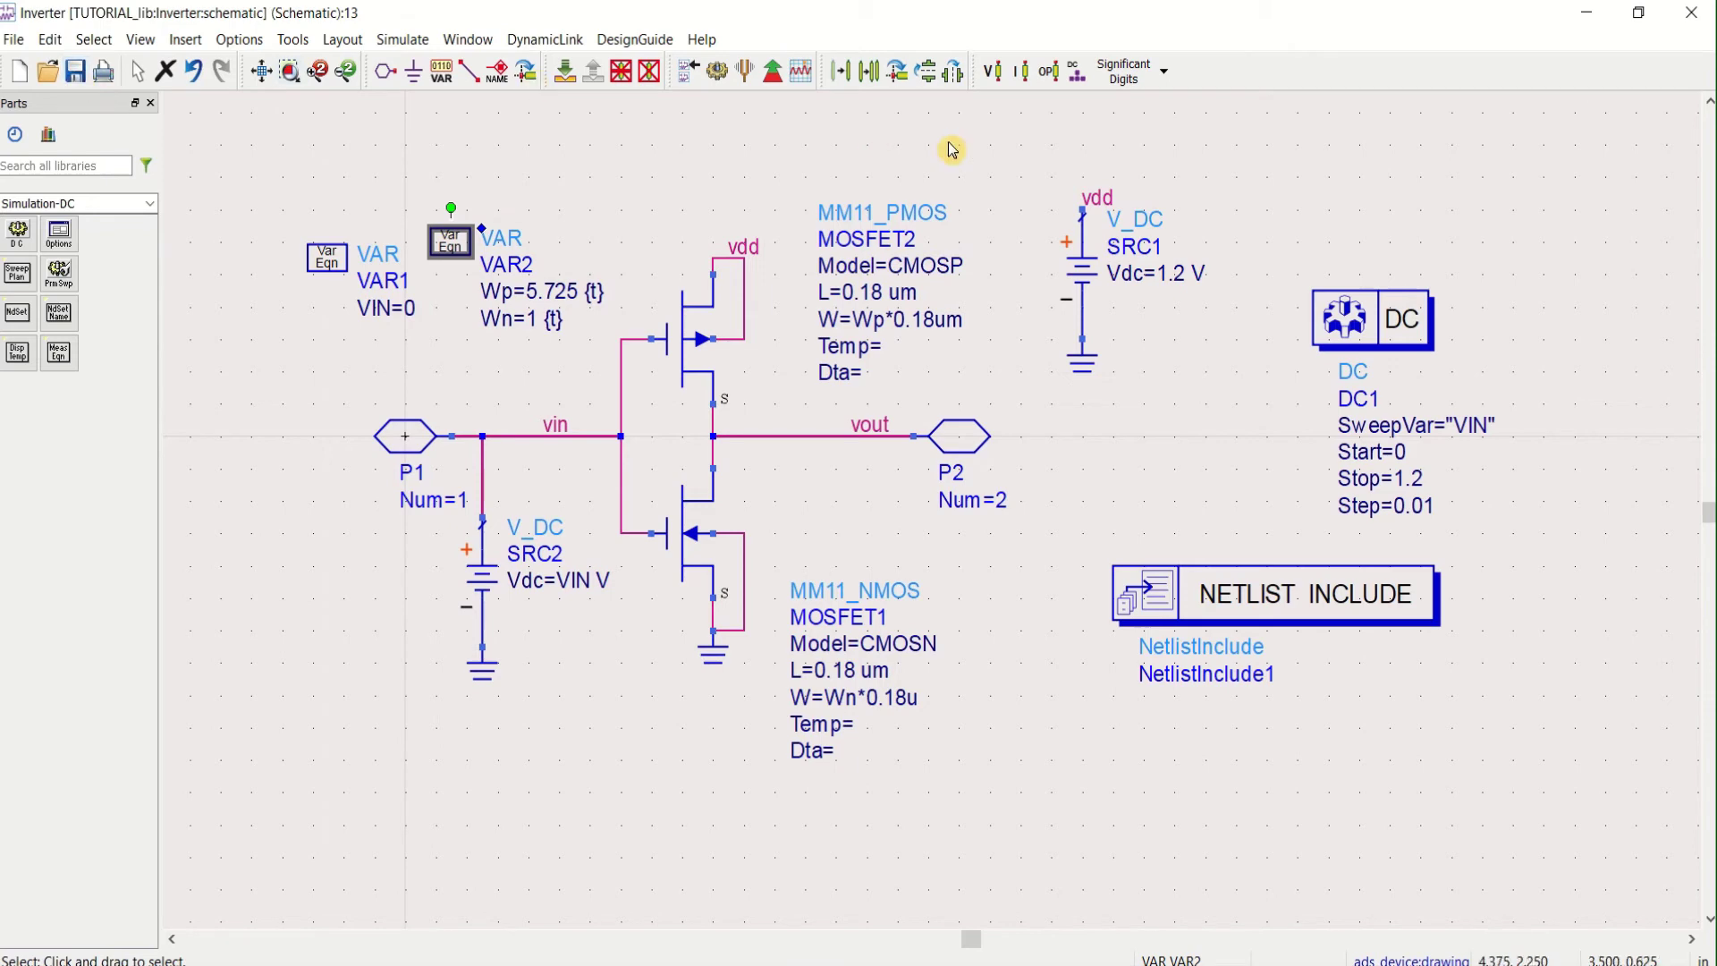
Rerun the simulation, examine the switching point on the maximized transfer plot and return to the schematic
{"action": "left_click", "coordinate": [717, 71]}
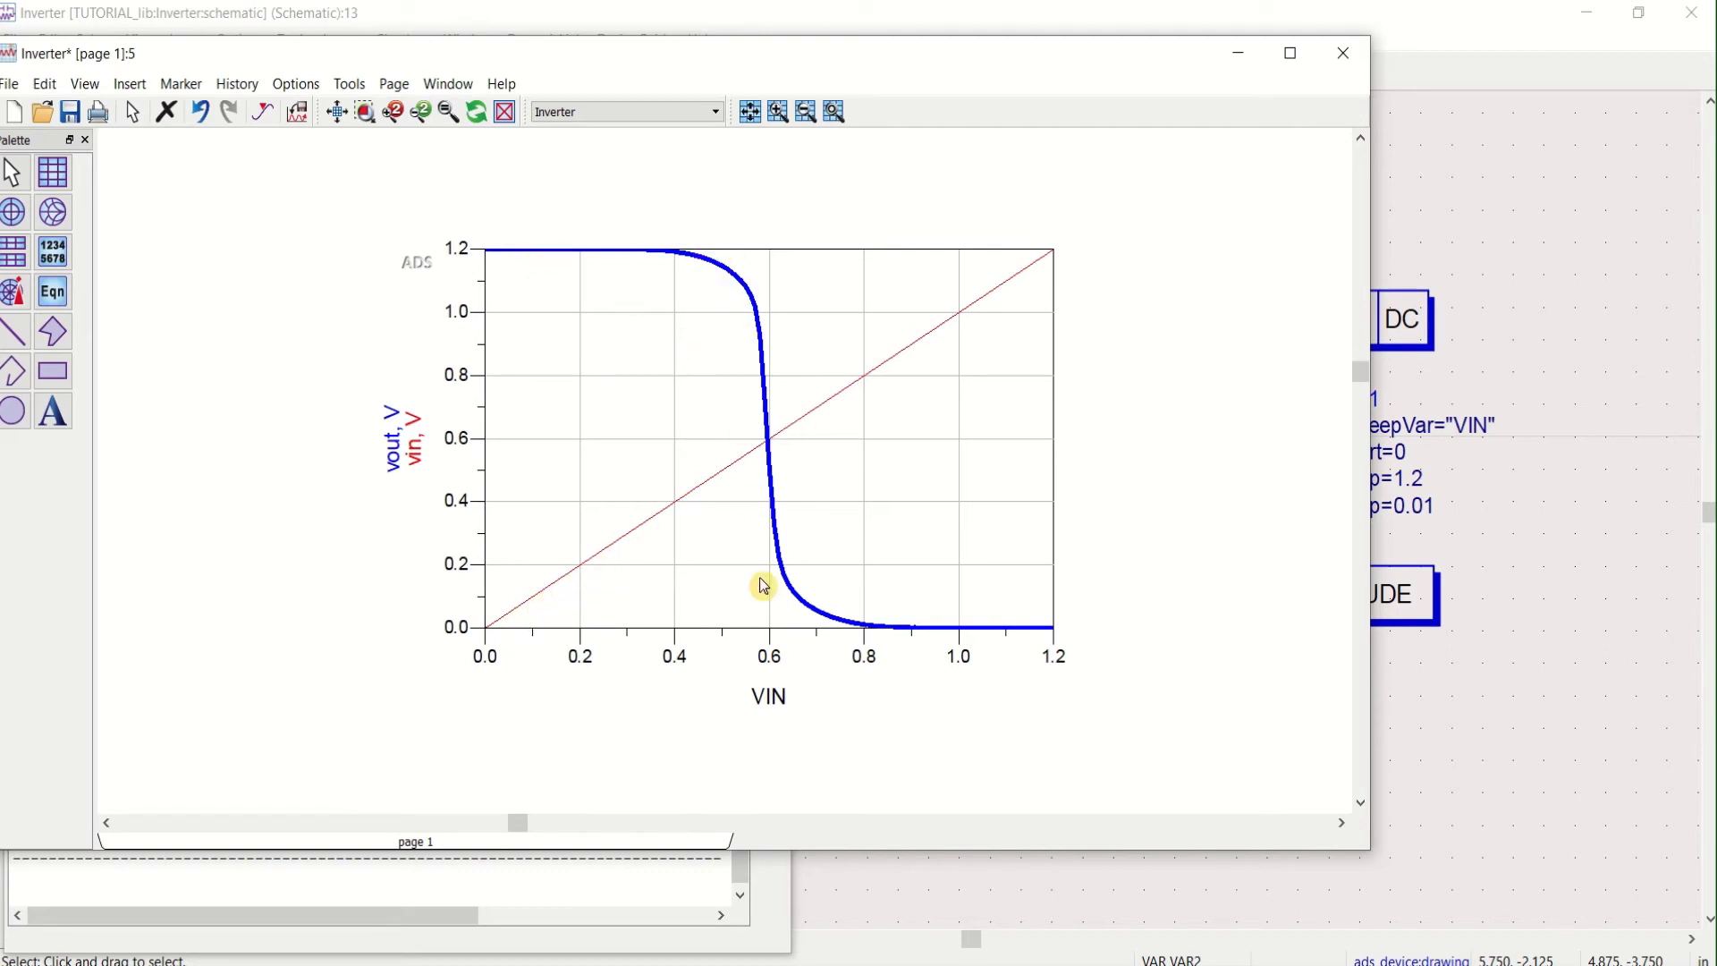
{"action": "left_click", "coordinate": [1290, 53]}
{"action": "left_click", "coordinate": [344, 75]}
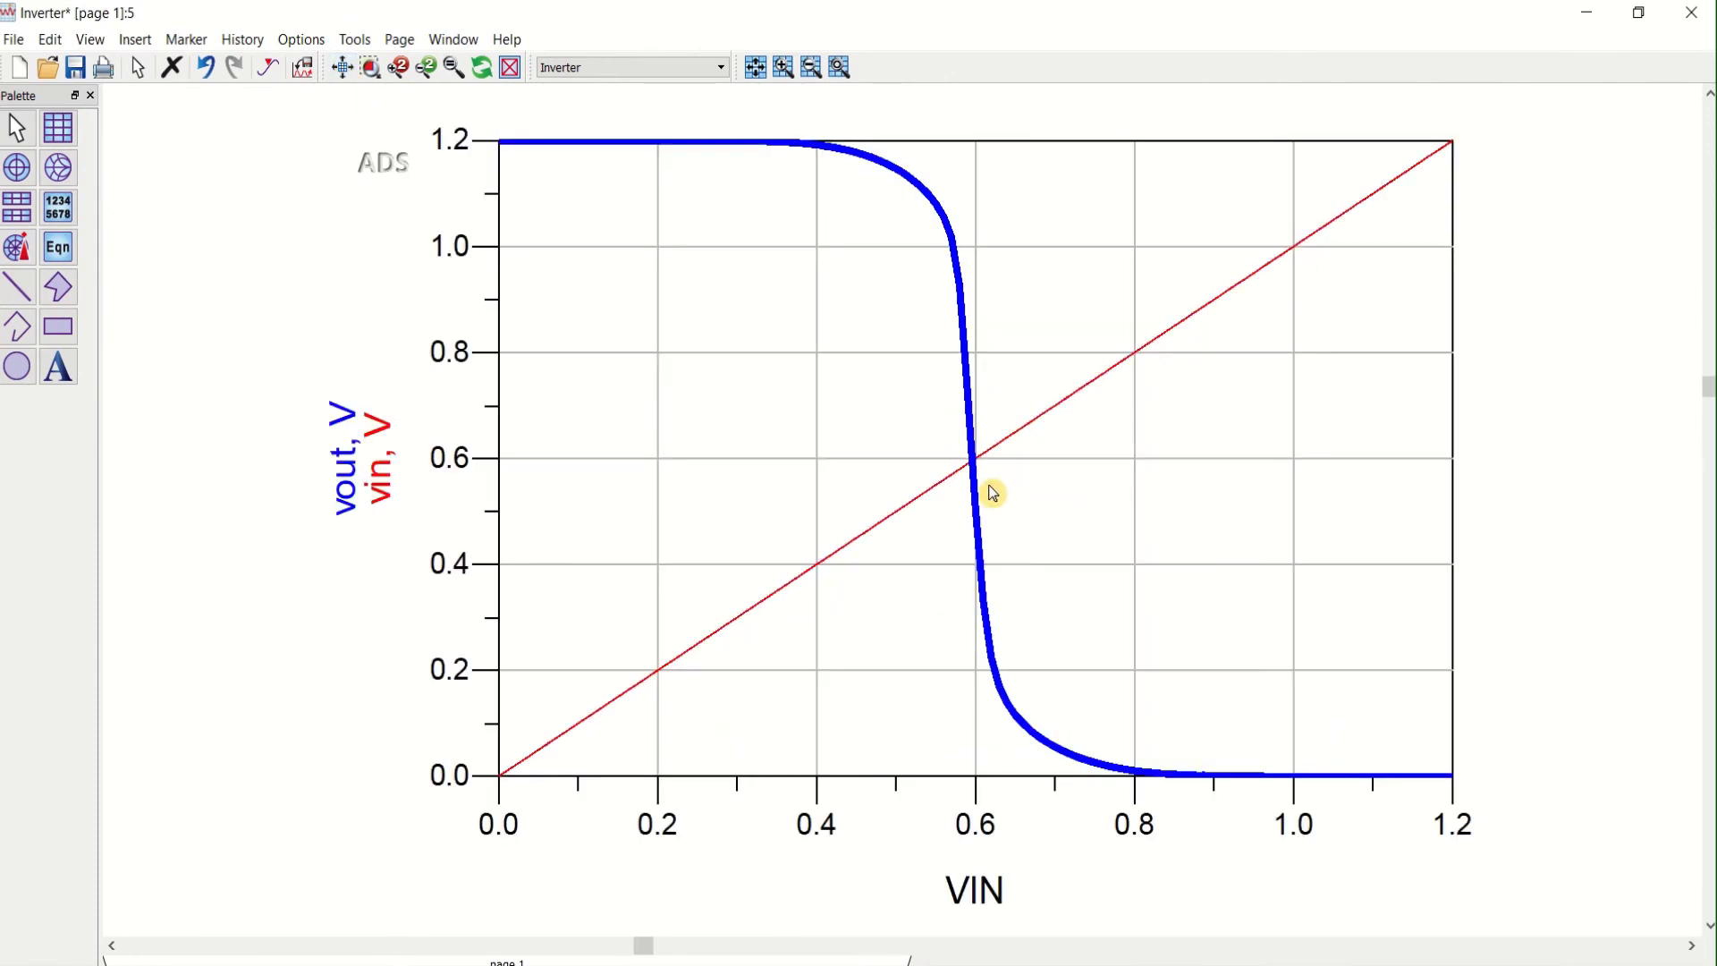
{"action": "left_click", "coordinate": [1586, 14]}
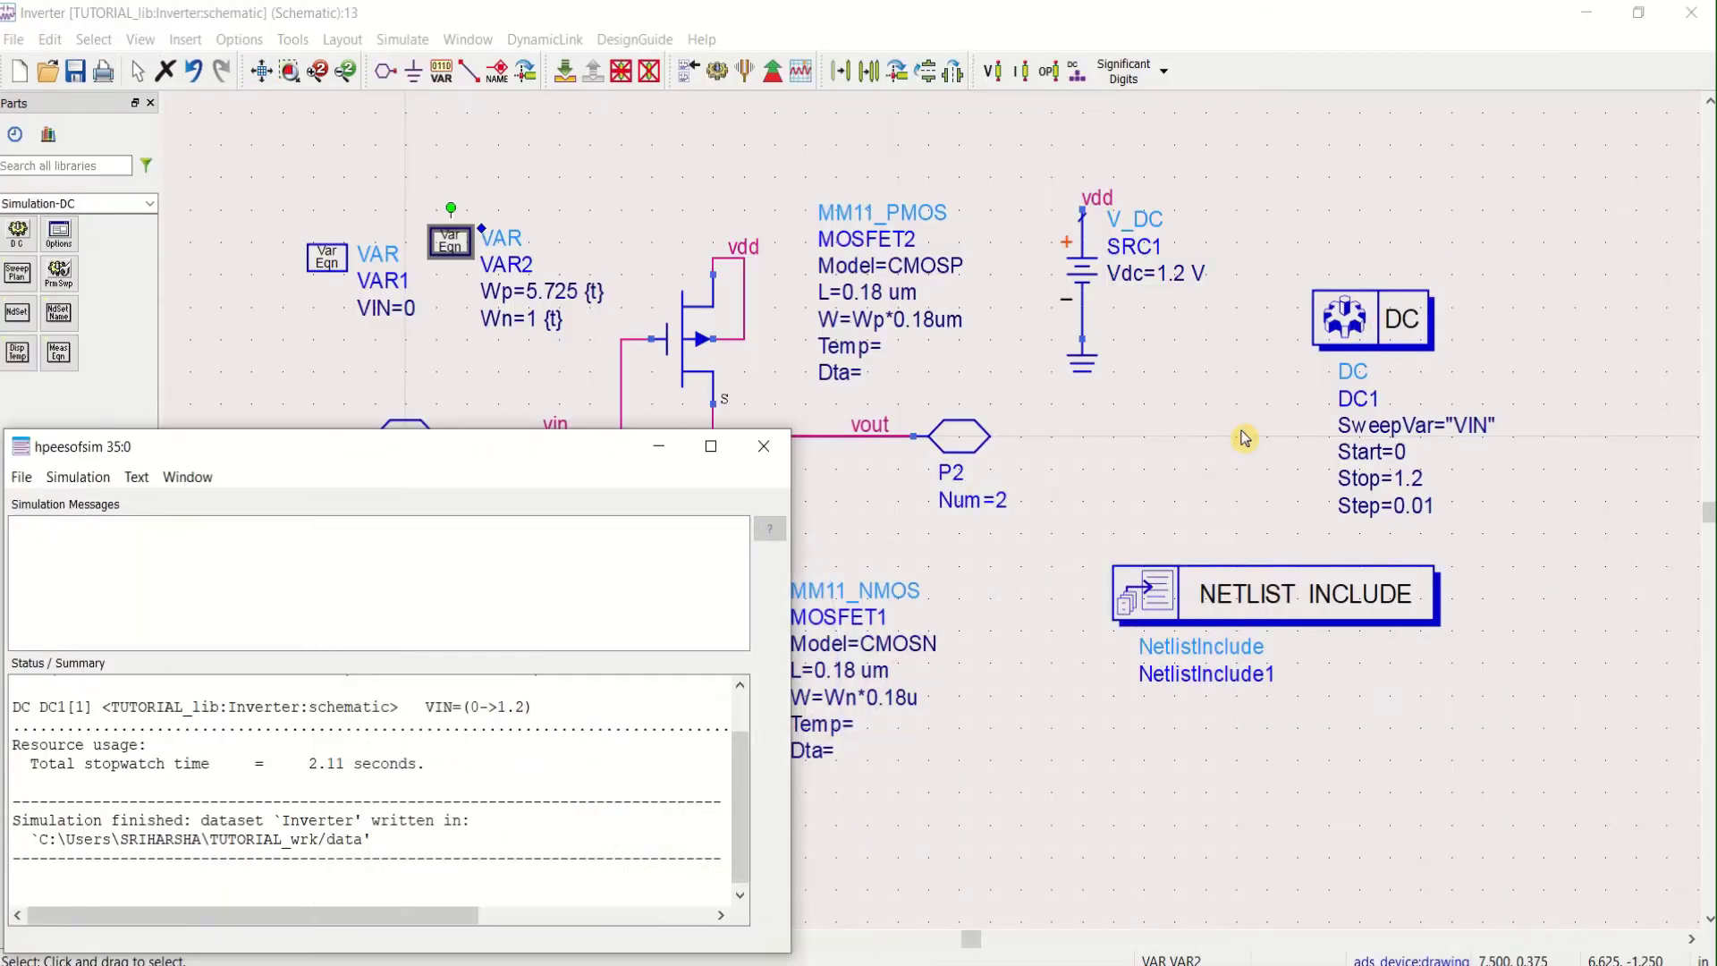
{"action": "left_click", "coordinate": [763, 451]}
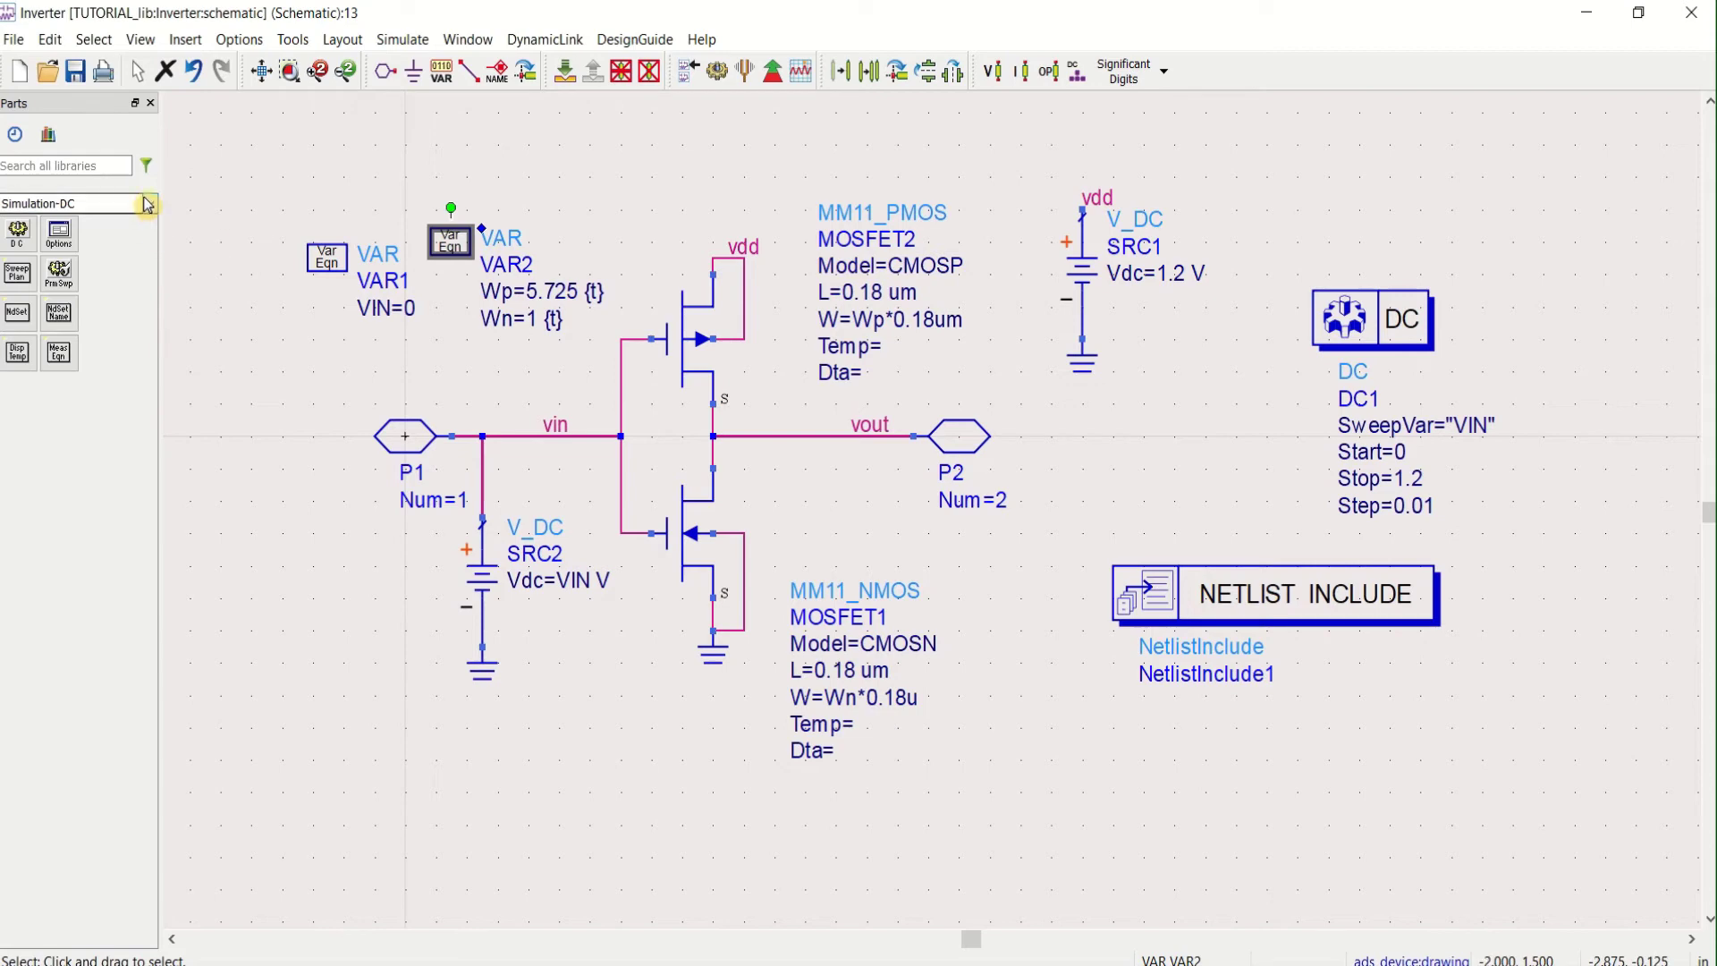
Find the I_Probe current probe in the parts library and place one above the PMOS label
{"action": "left_click", "coordinate": [84, 167]}
{"action": "type", "text": "I"}
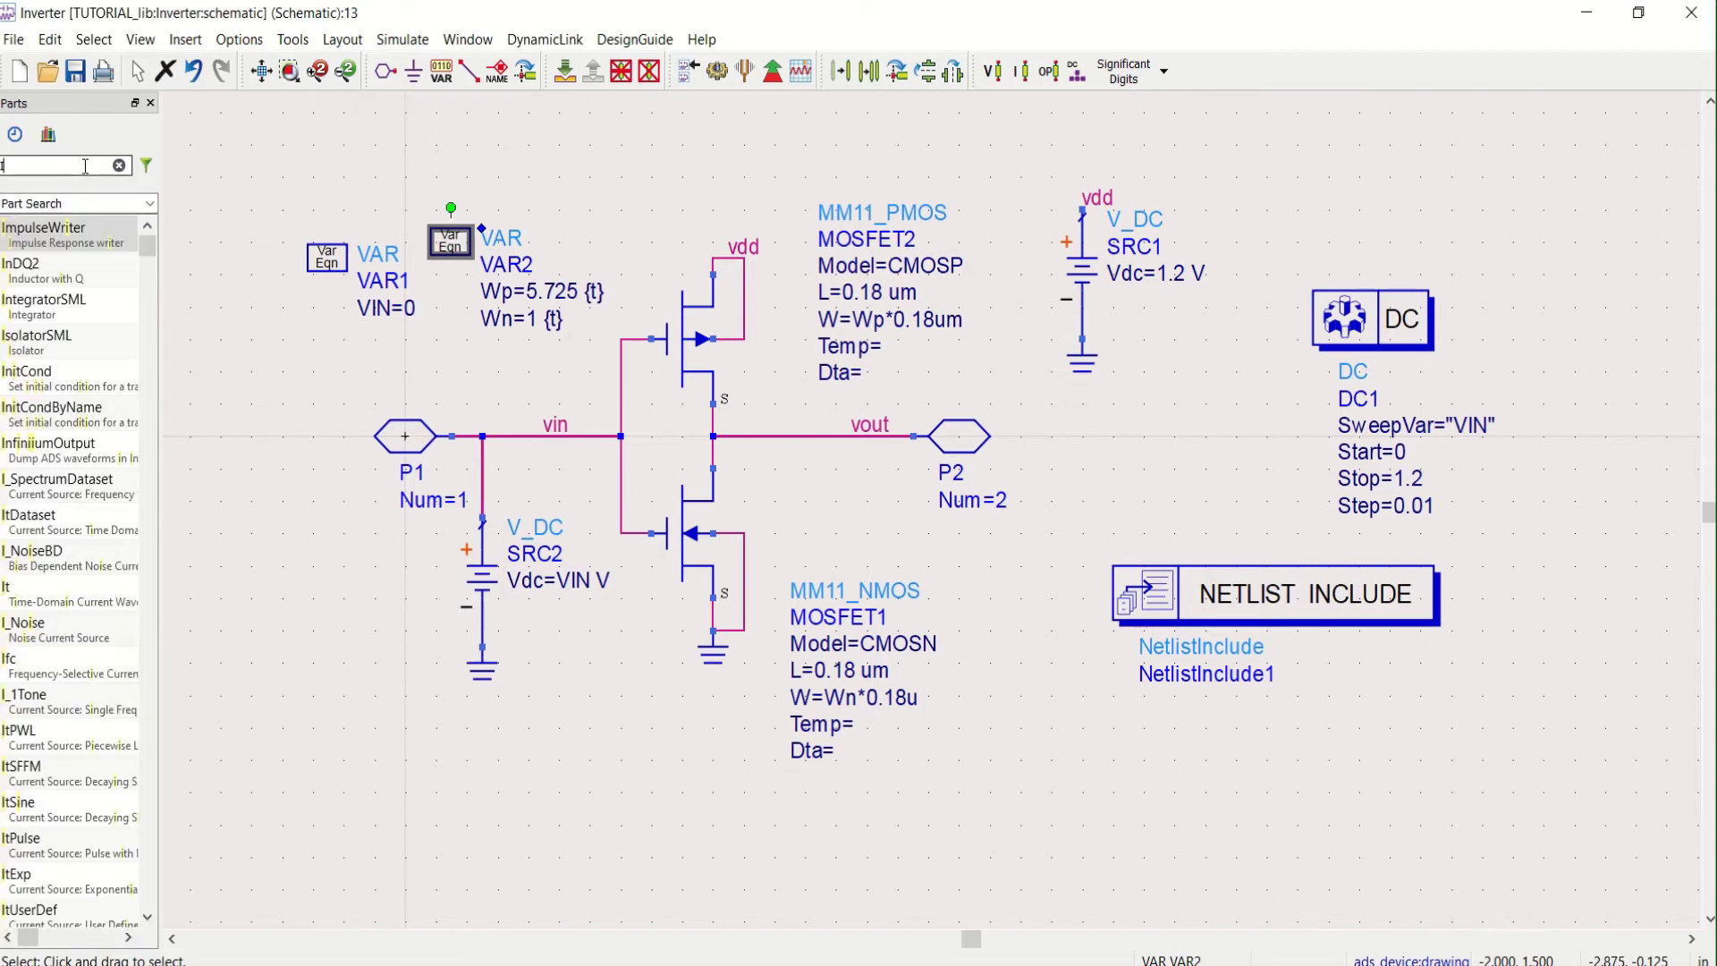
{"action": "type", "text": "_"}
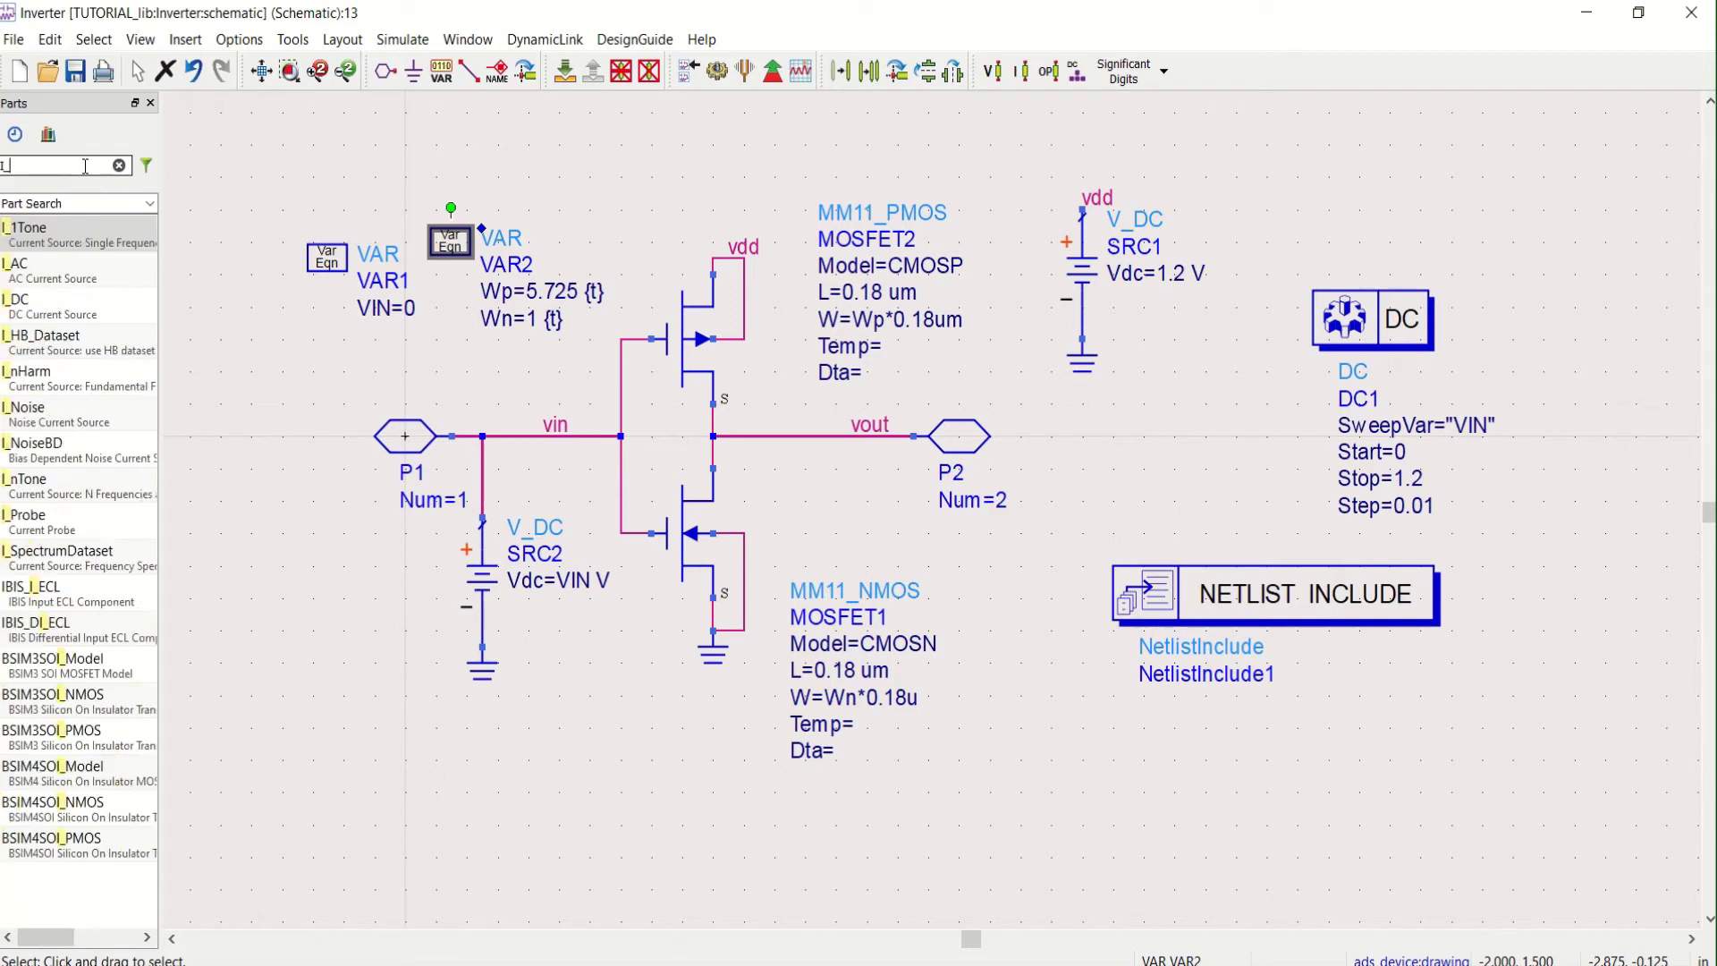
{"action": "type", "text": "pr"}
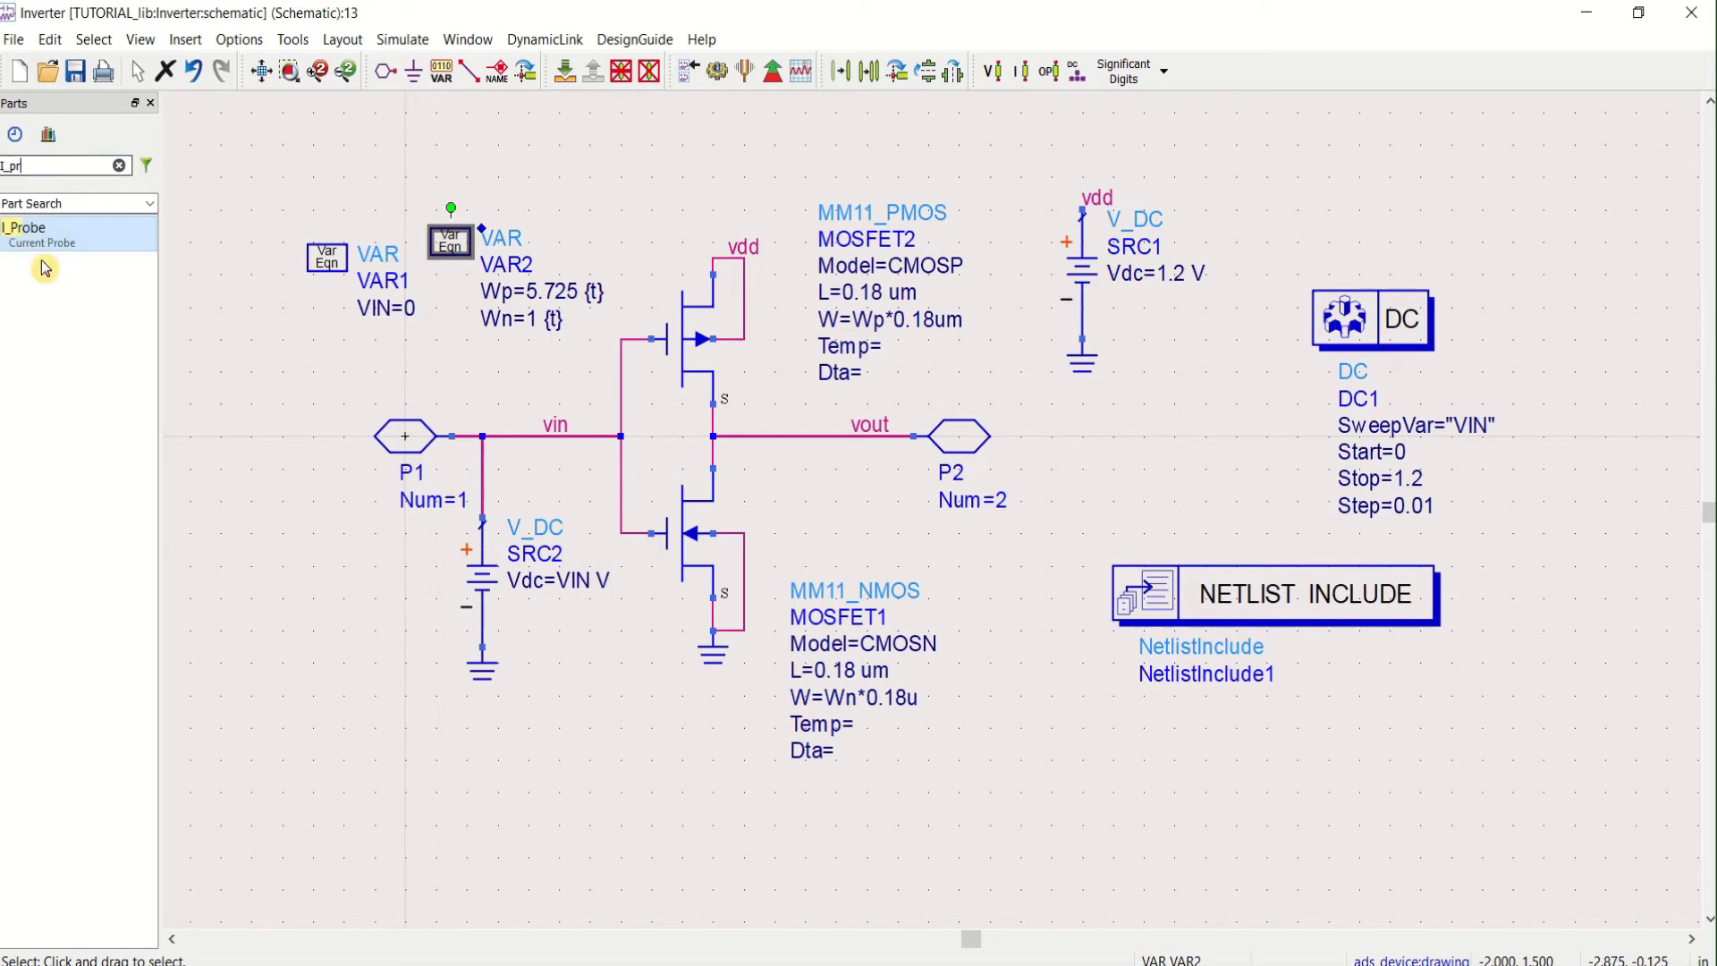
{"action": "left_click", "coordinate": [82, 244]}
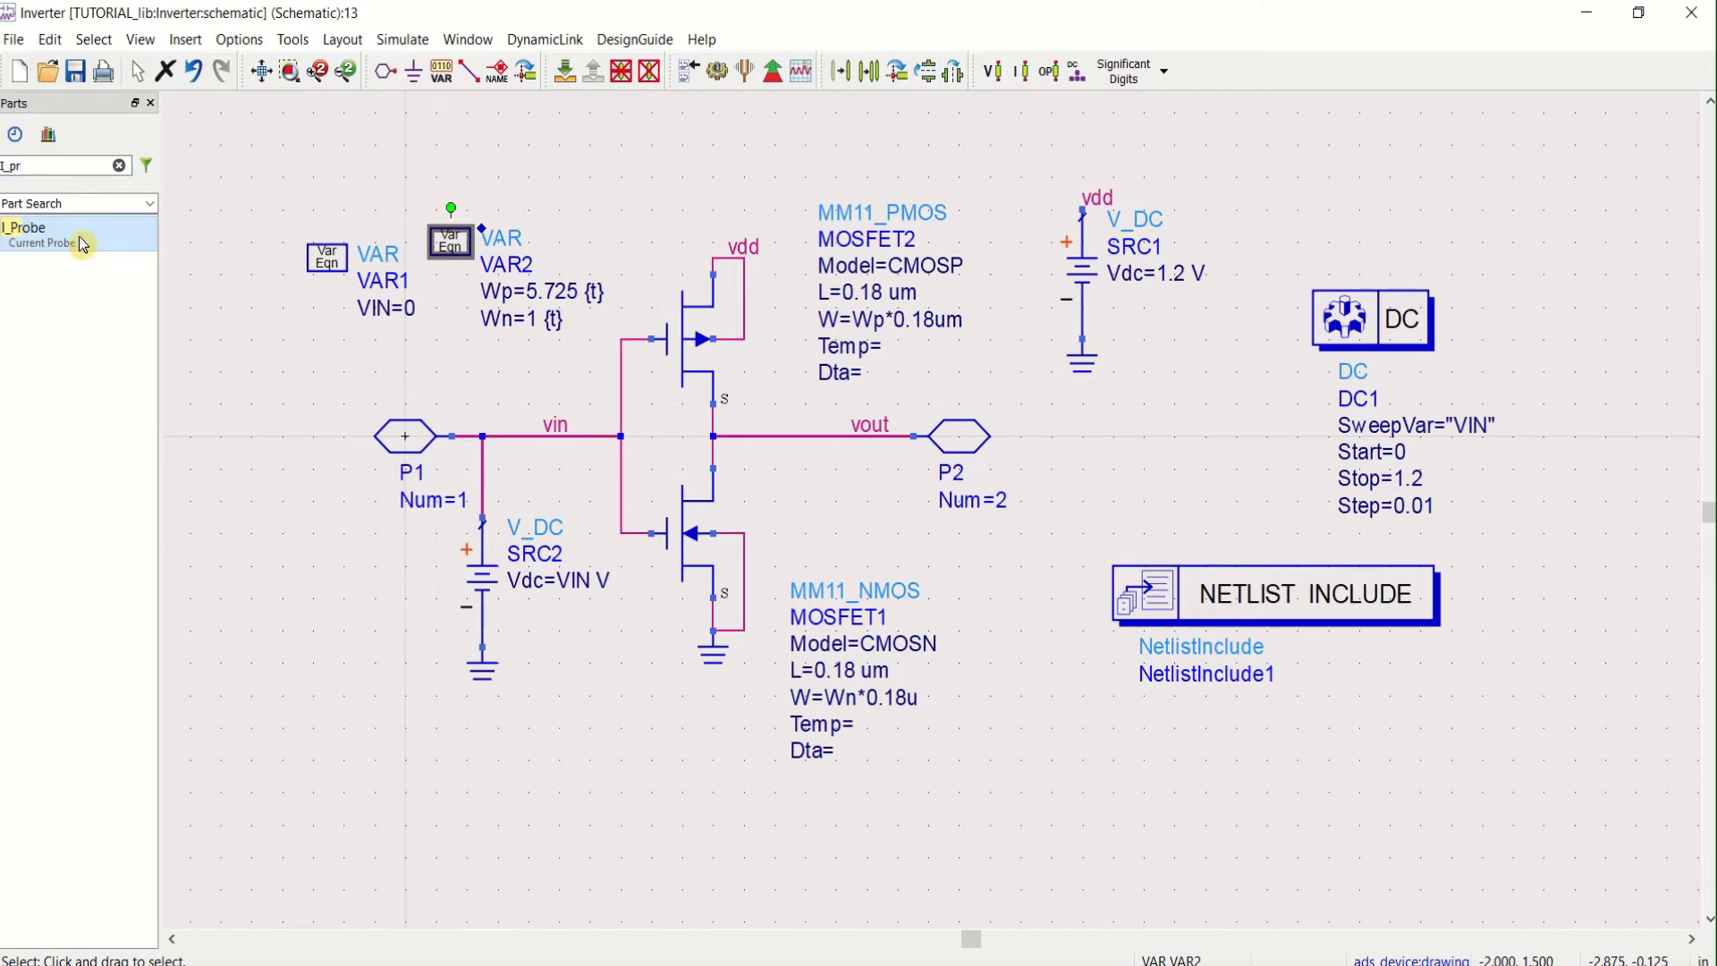
{"action": "left_click", "coordinate": [923, 157]}
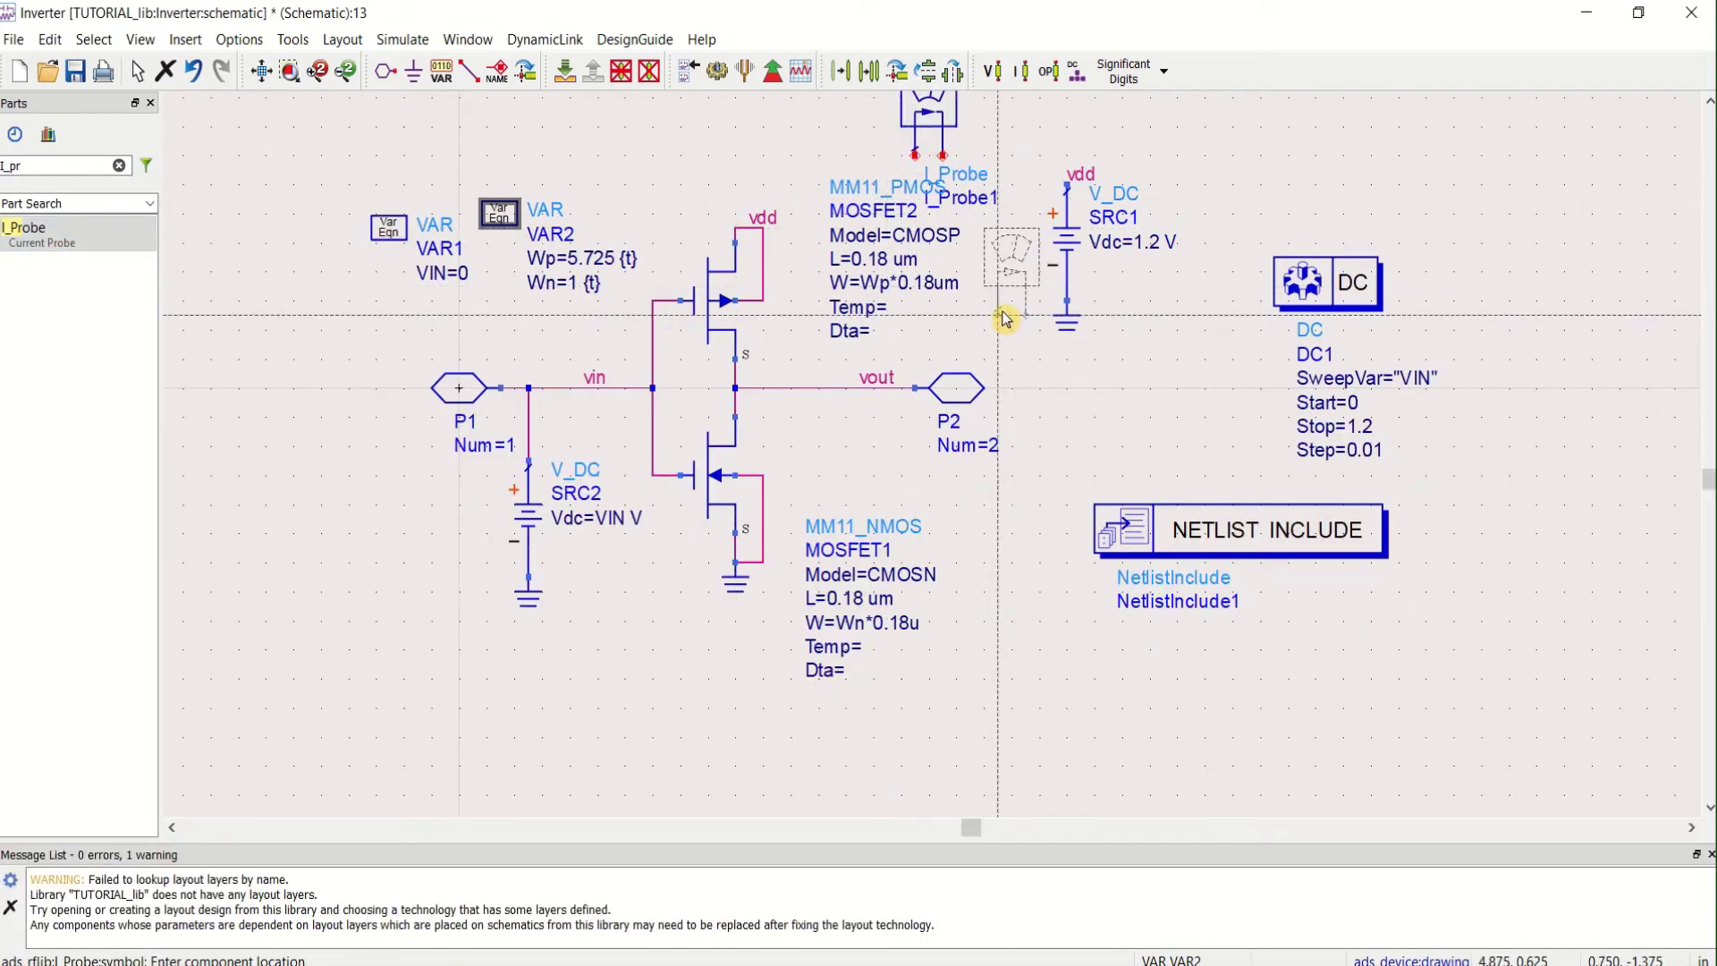
{"action": "key", "text": "Escape"}
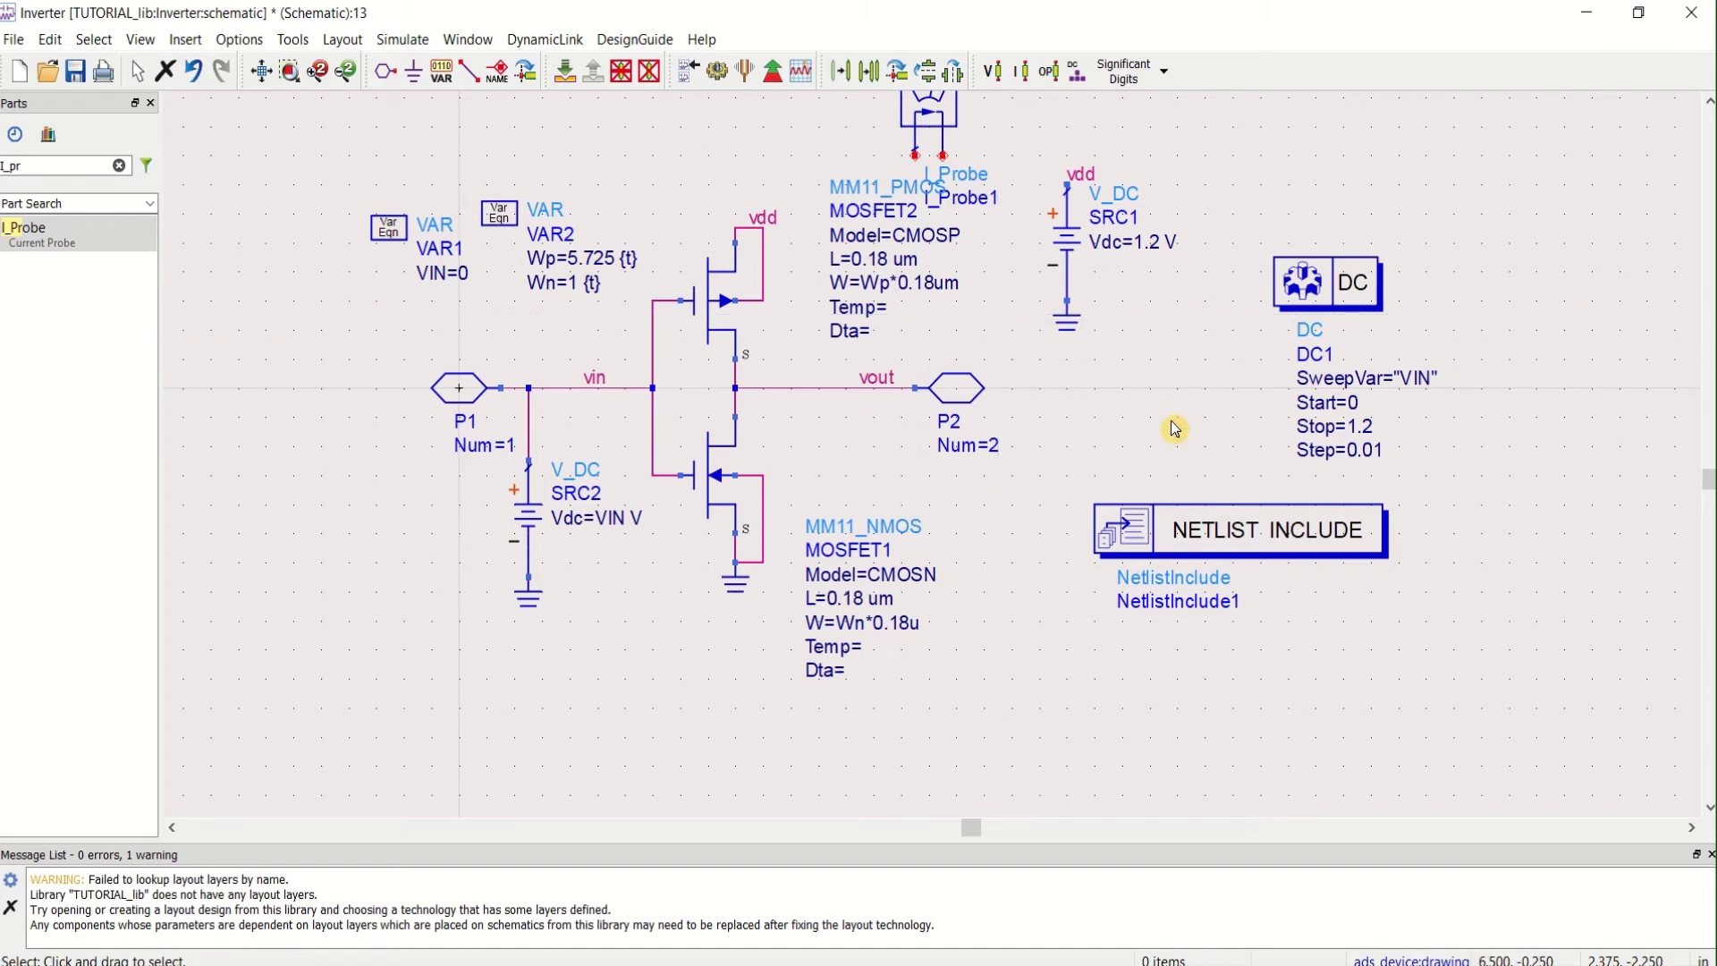
Close the message list and move the current probe upward, clear of the PMOS label
{"action": "scroll", "coordinate": [1174, 429], "scroll_direction": "down", "scroll_amount": 2}
{"action": "scroll", "coordinate": [992, 452], "scroll_direction": "up", "scroll_amount": 1}
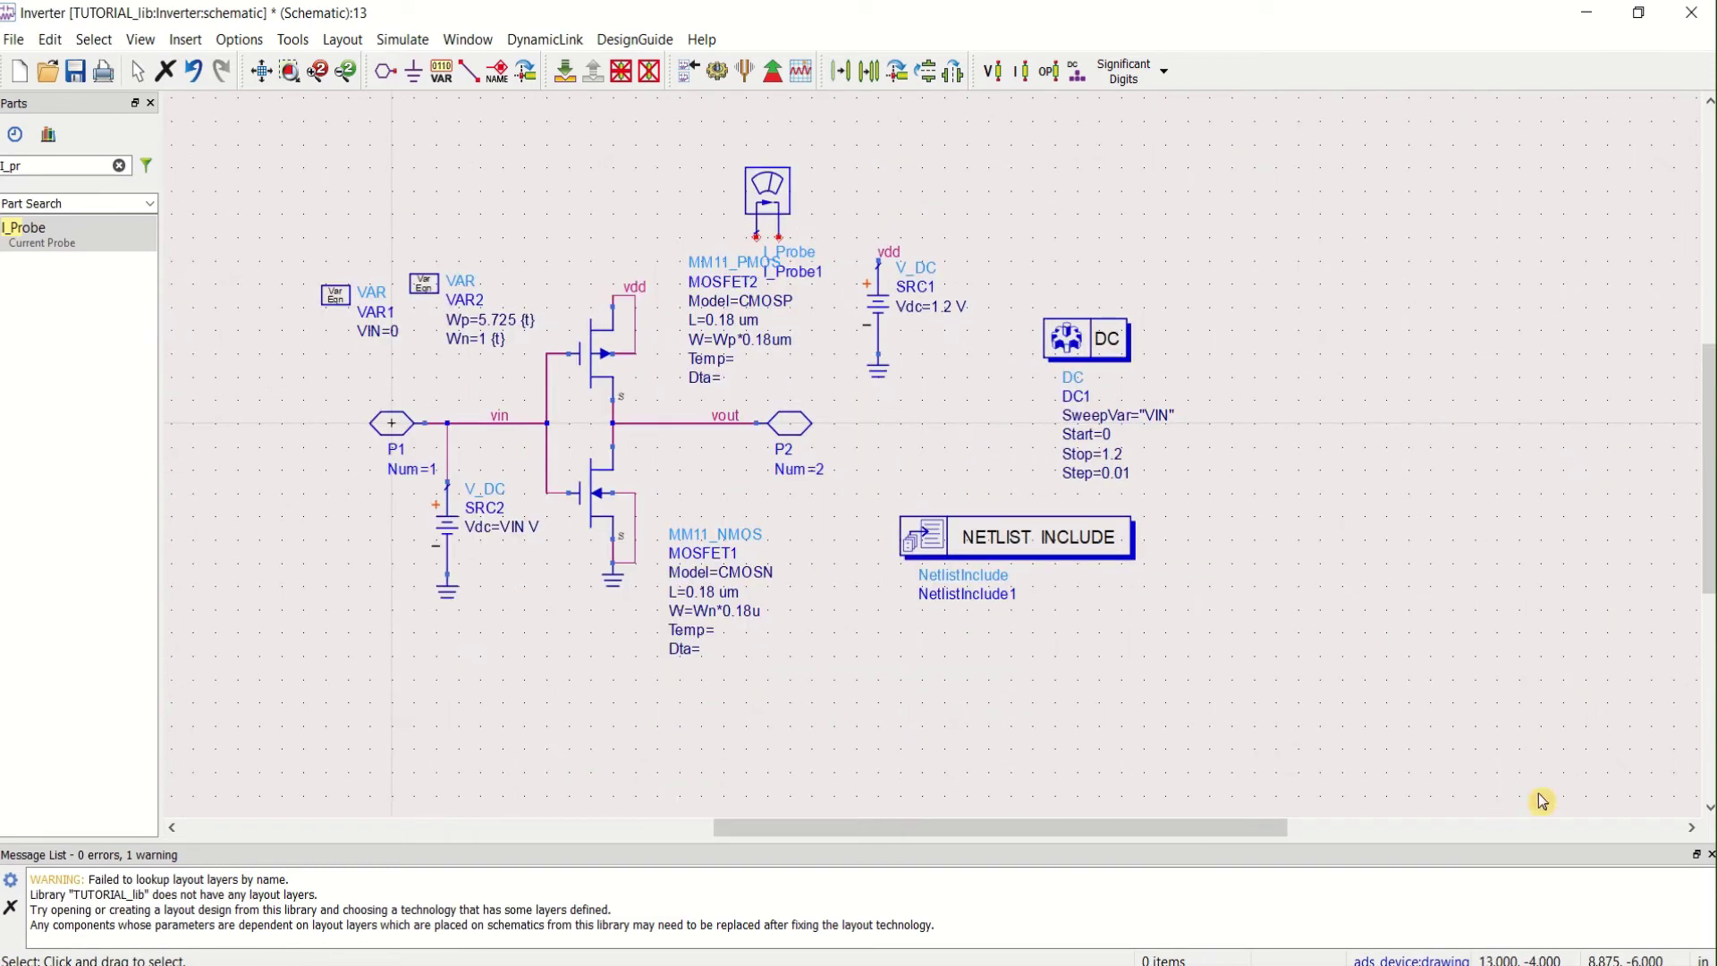
{"action": "left_click", "coordinate": [1707, 858]}
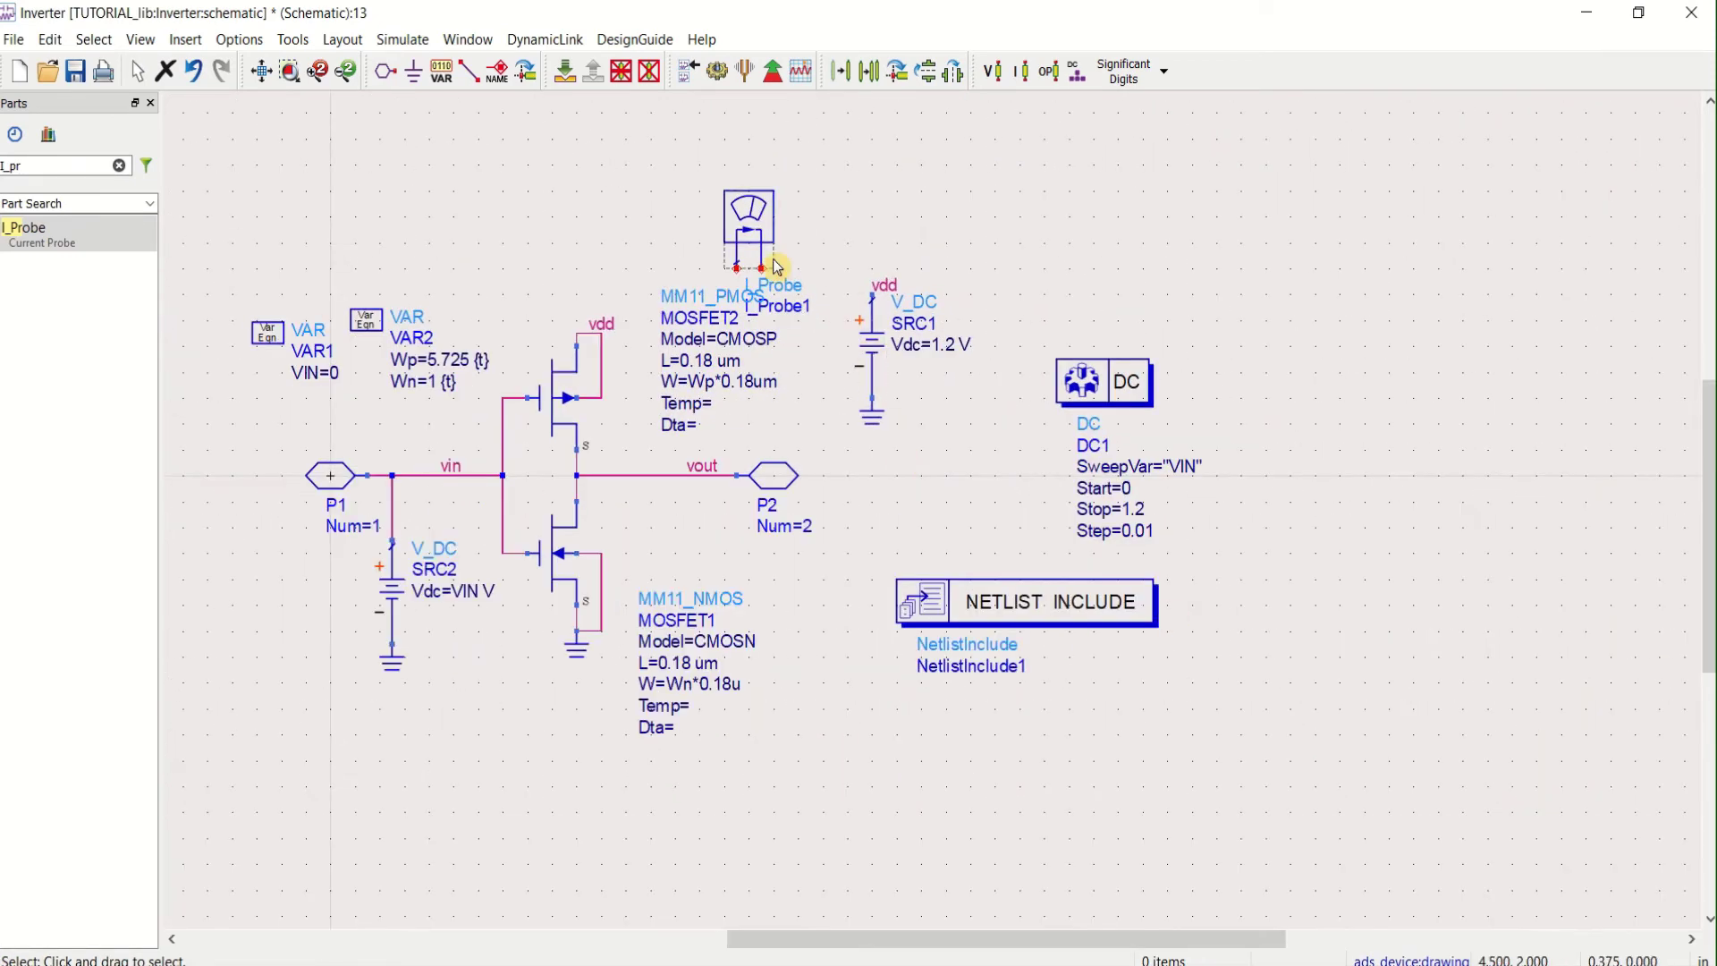
{"action": "left_click_drag", "start_coordinate": [747, 224], "coordinate": [747, 172]}
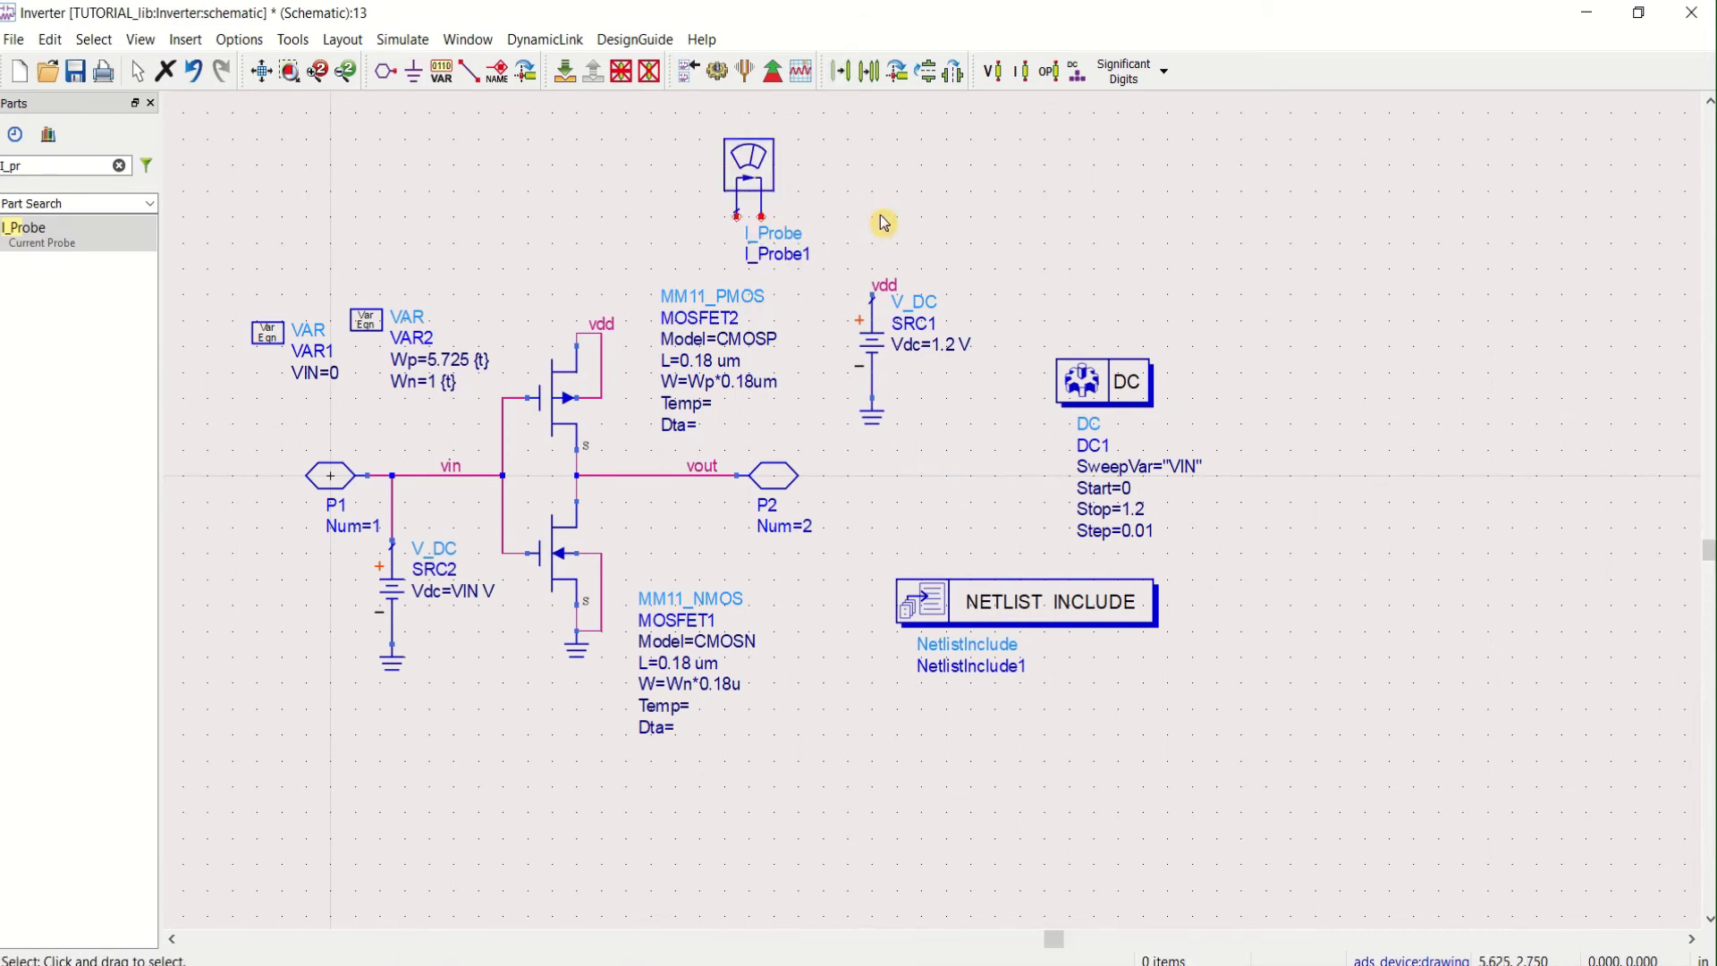
Mirror the I_Probe component about the Y axis so its current arrow points away from the supply source SRC1
{"action": "left_click", "coordinate": [609, 330]}
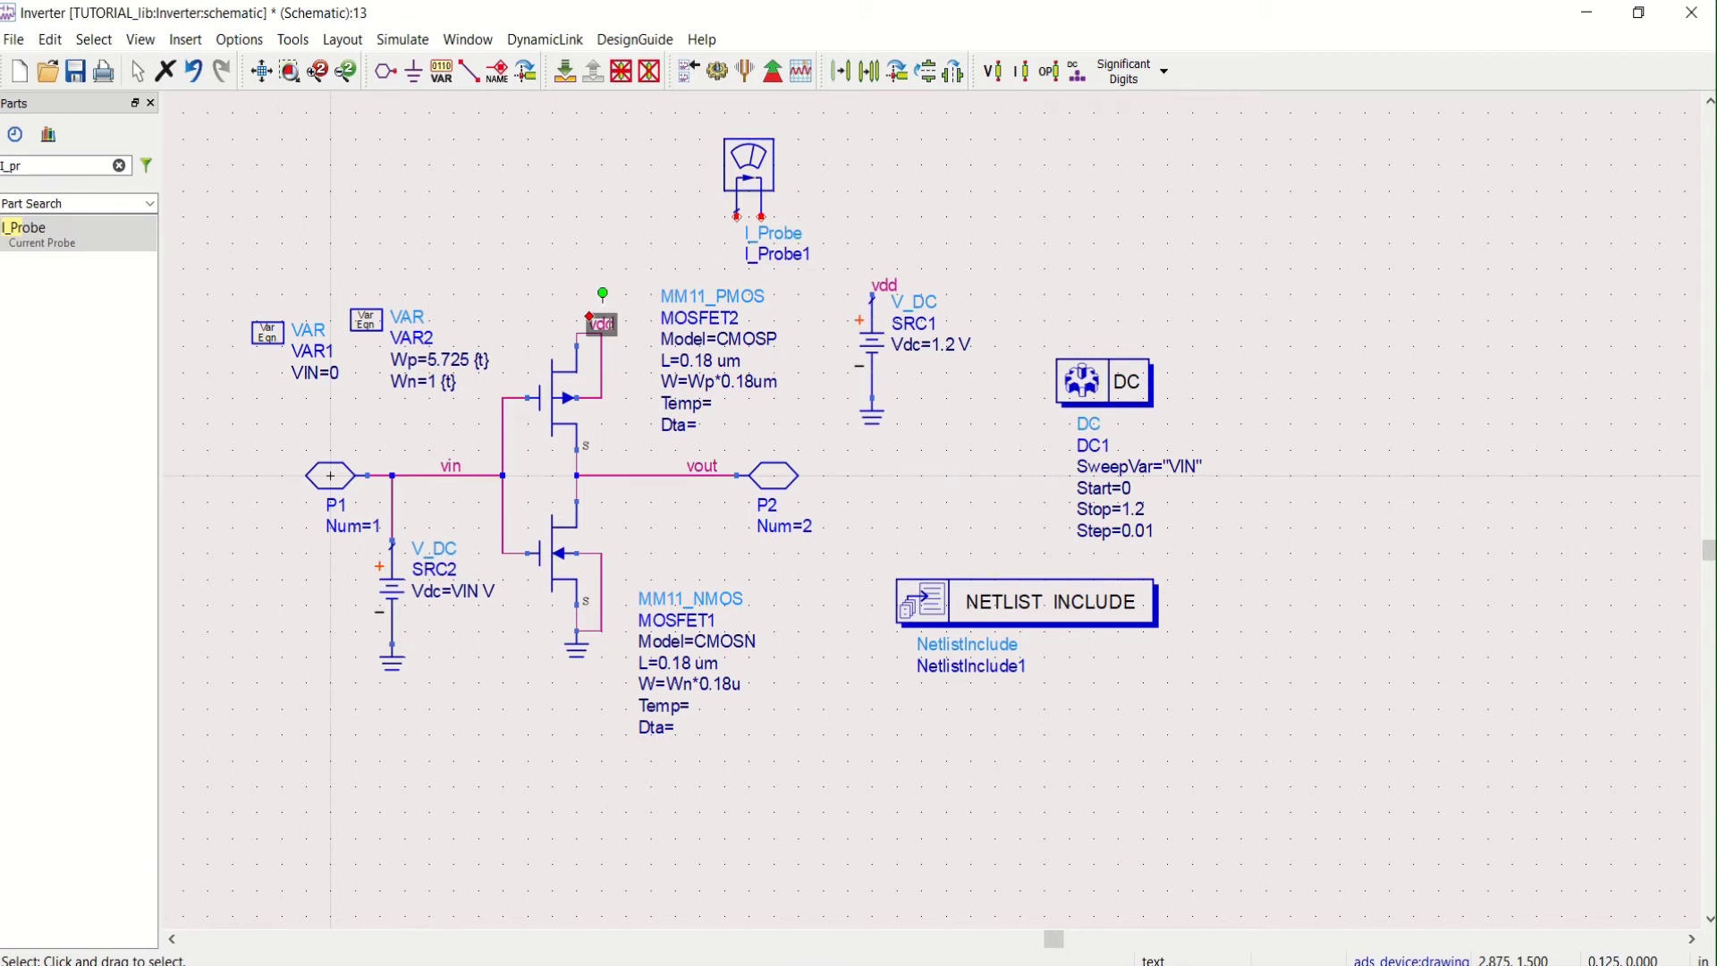
{"action": "left_click", "coordinate": [712, 183]}
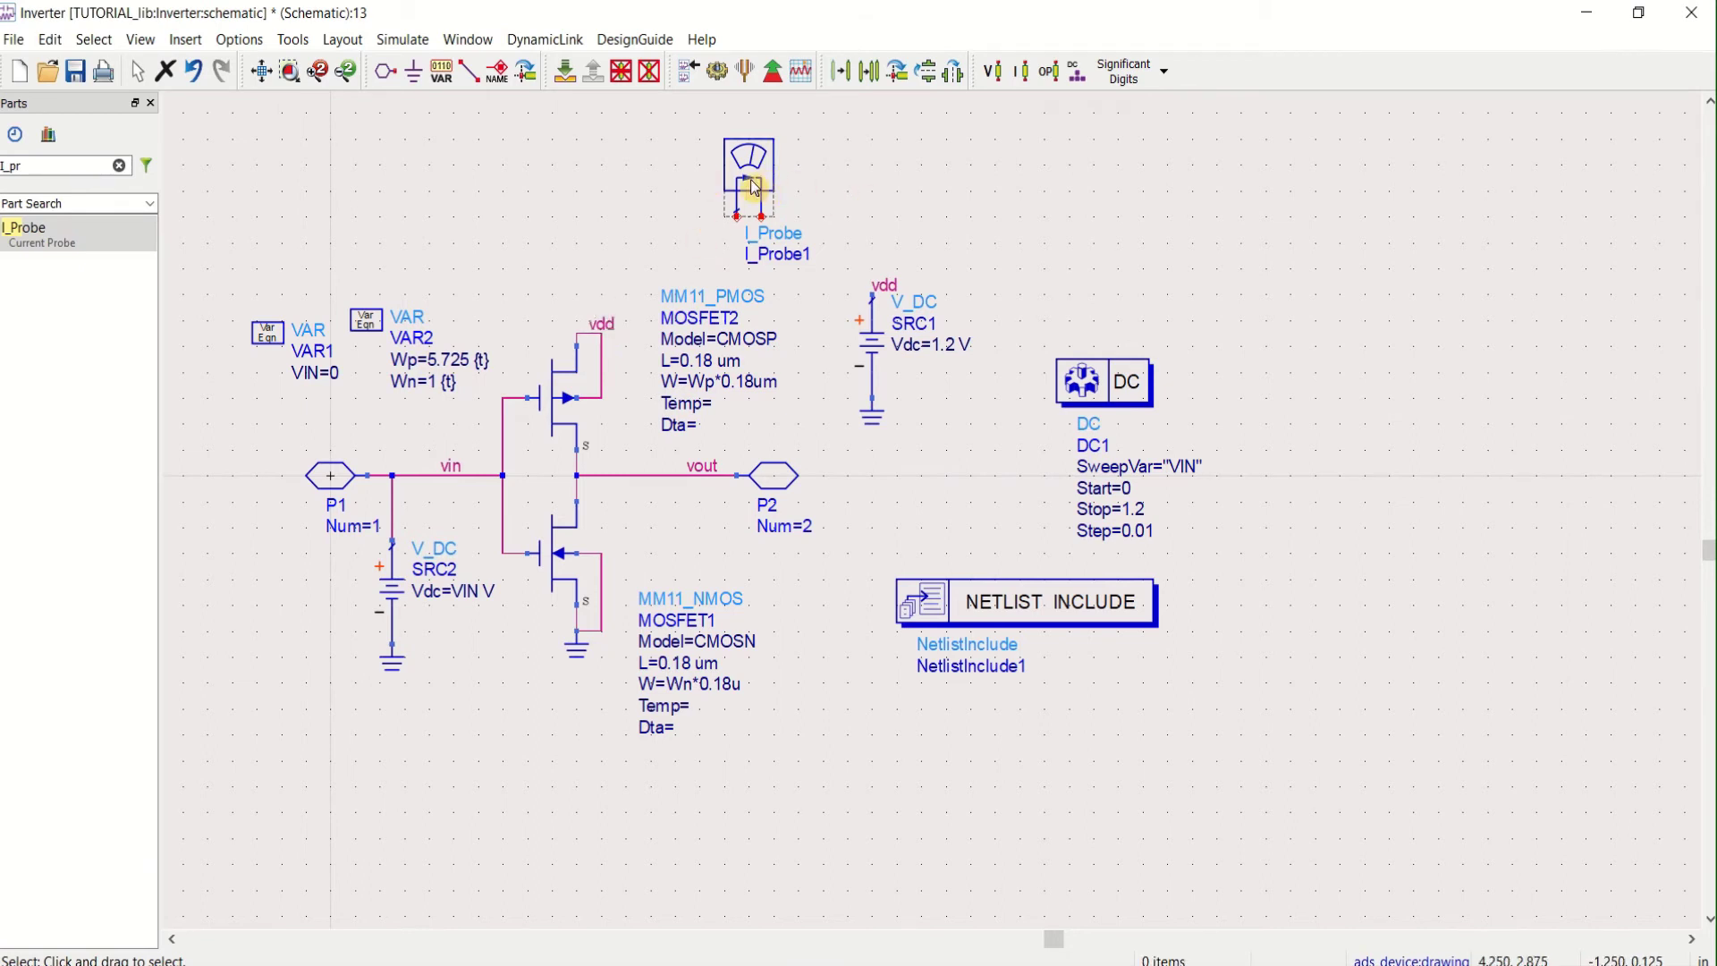
{"action": "left_click", "coordinate": [754, 187]}
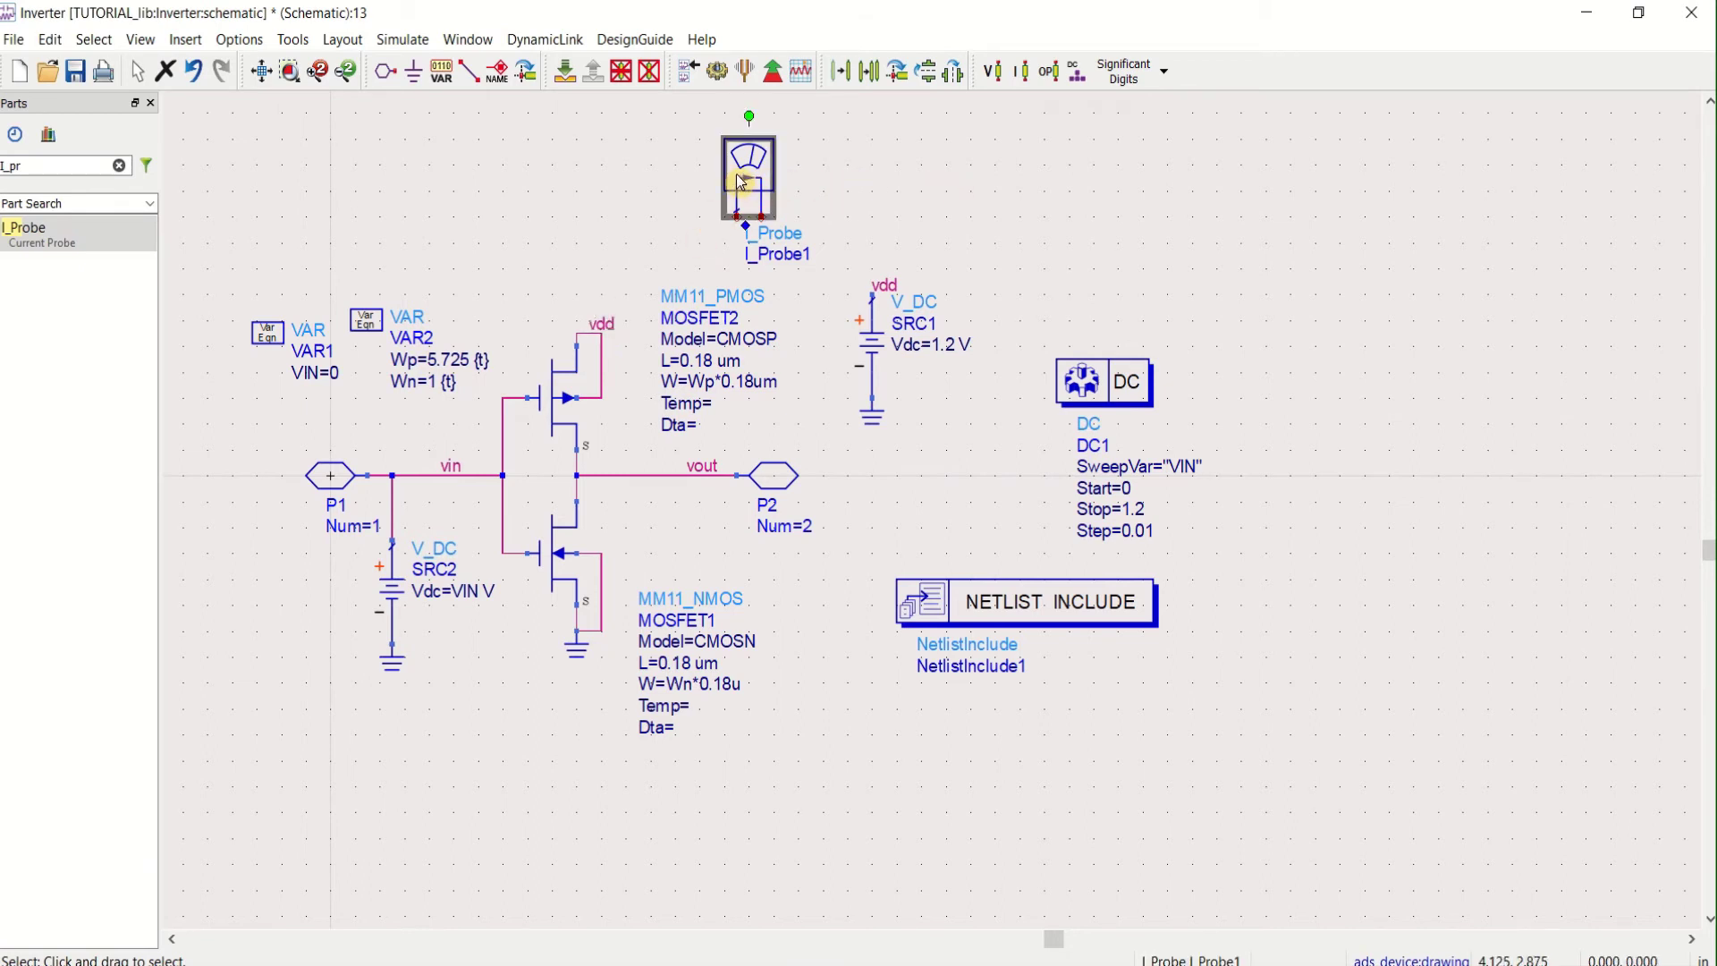
{"action": "left_click", "coordinate": [954, 73]}
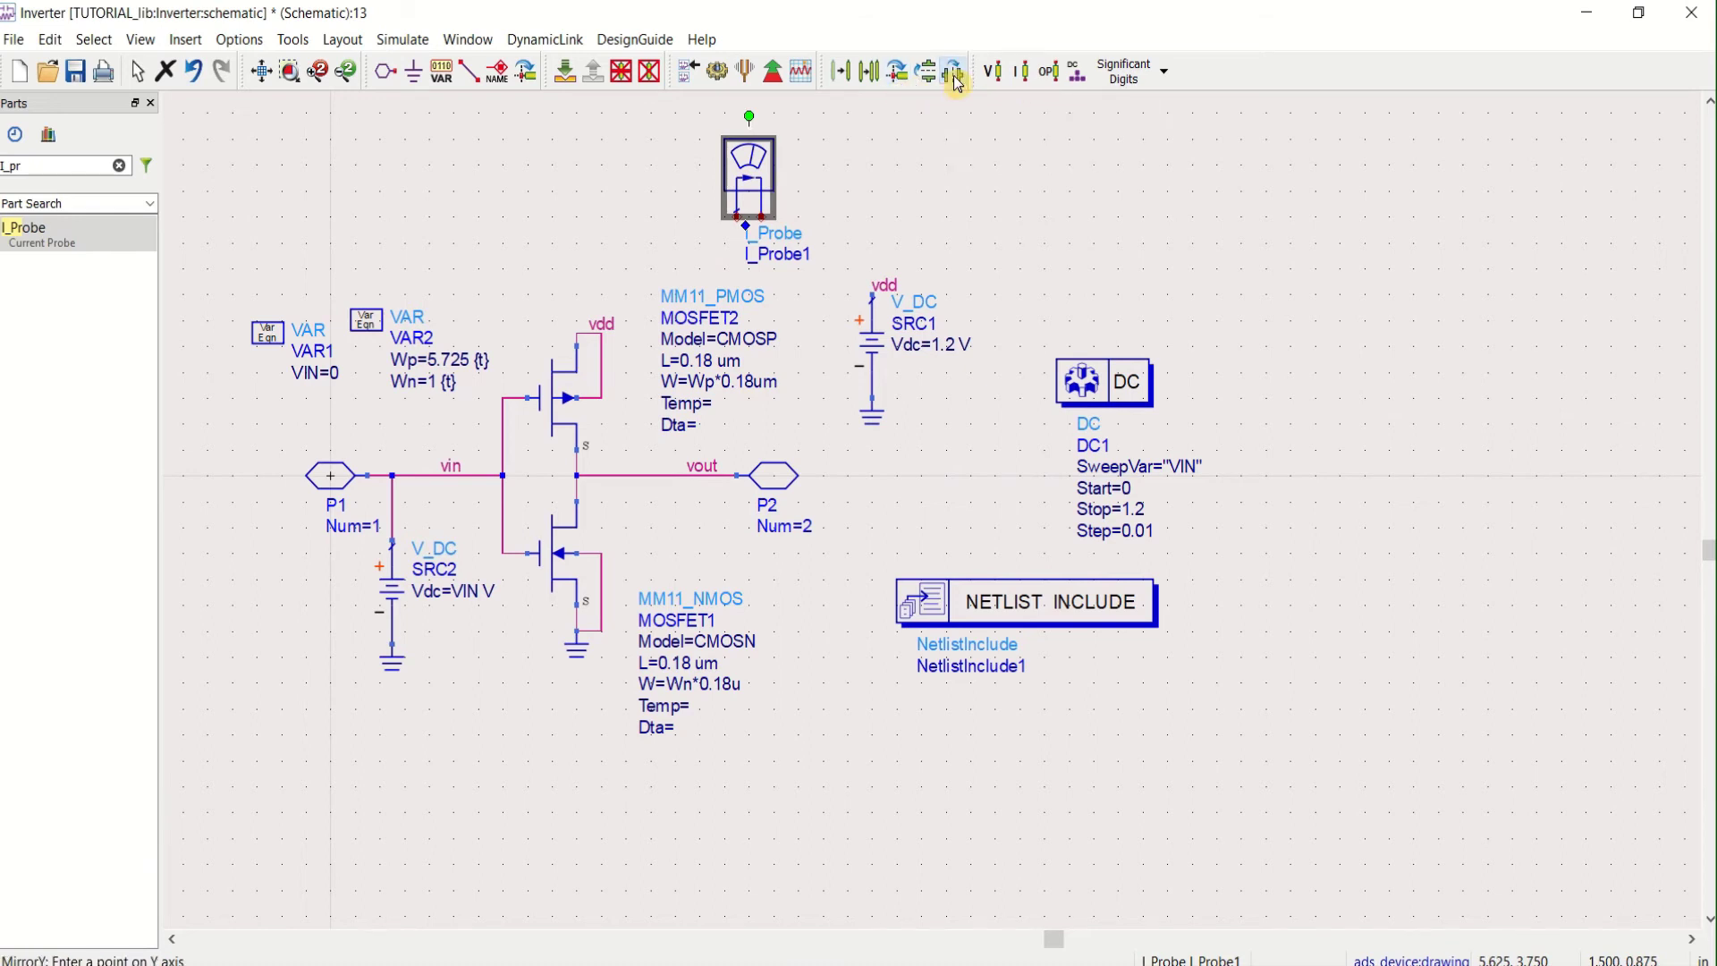
{"action": "left_click", "coordinate": [901, 223]}
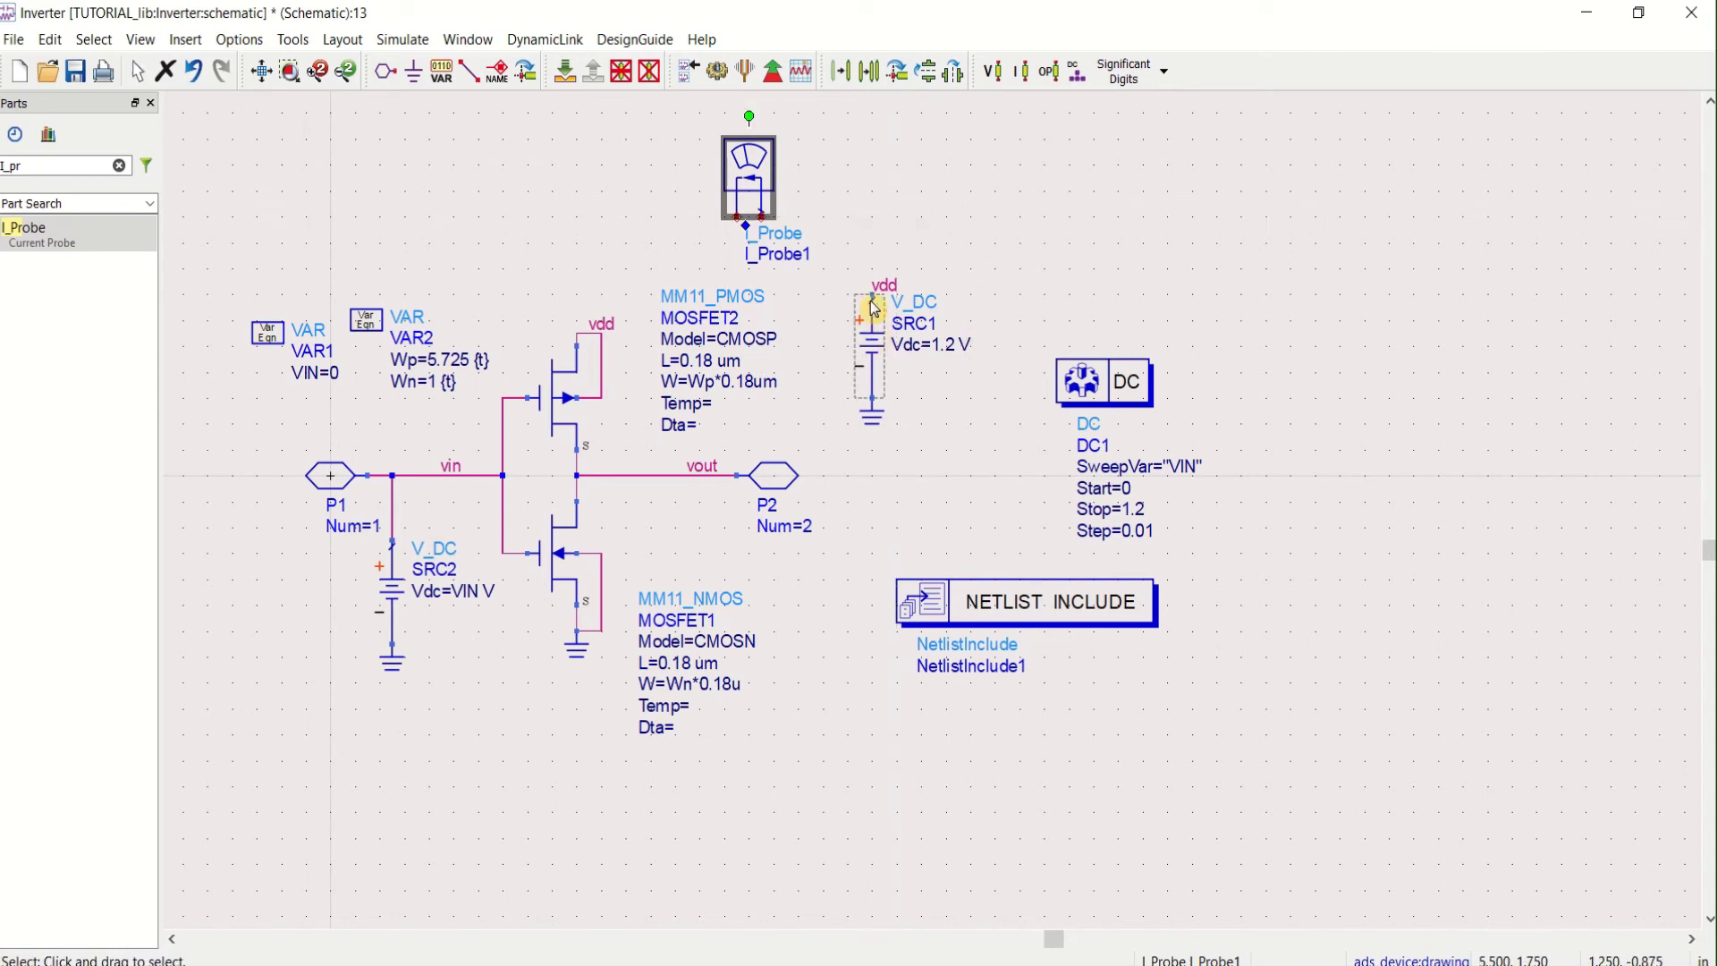
Wire the current probe's input pin to the positive terminal of the DC source SRC1
{"action": "scroll", "coordinate": [874, 308], "scroll_direction": "up", "scroll_amount": 1}
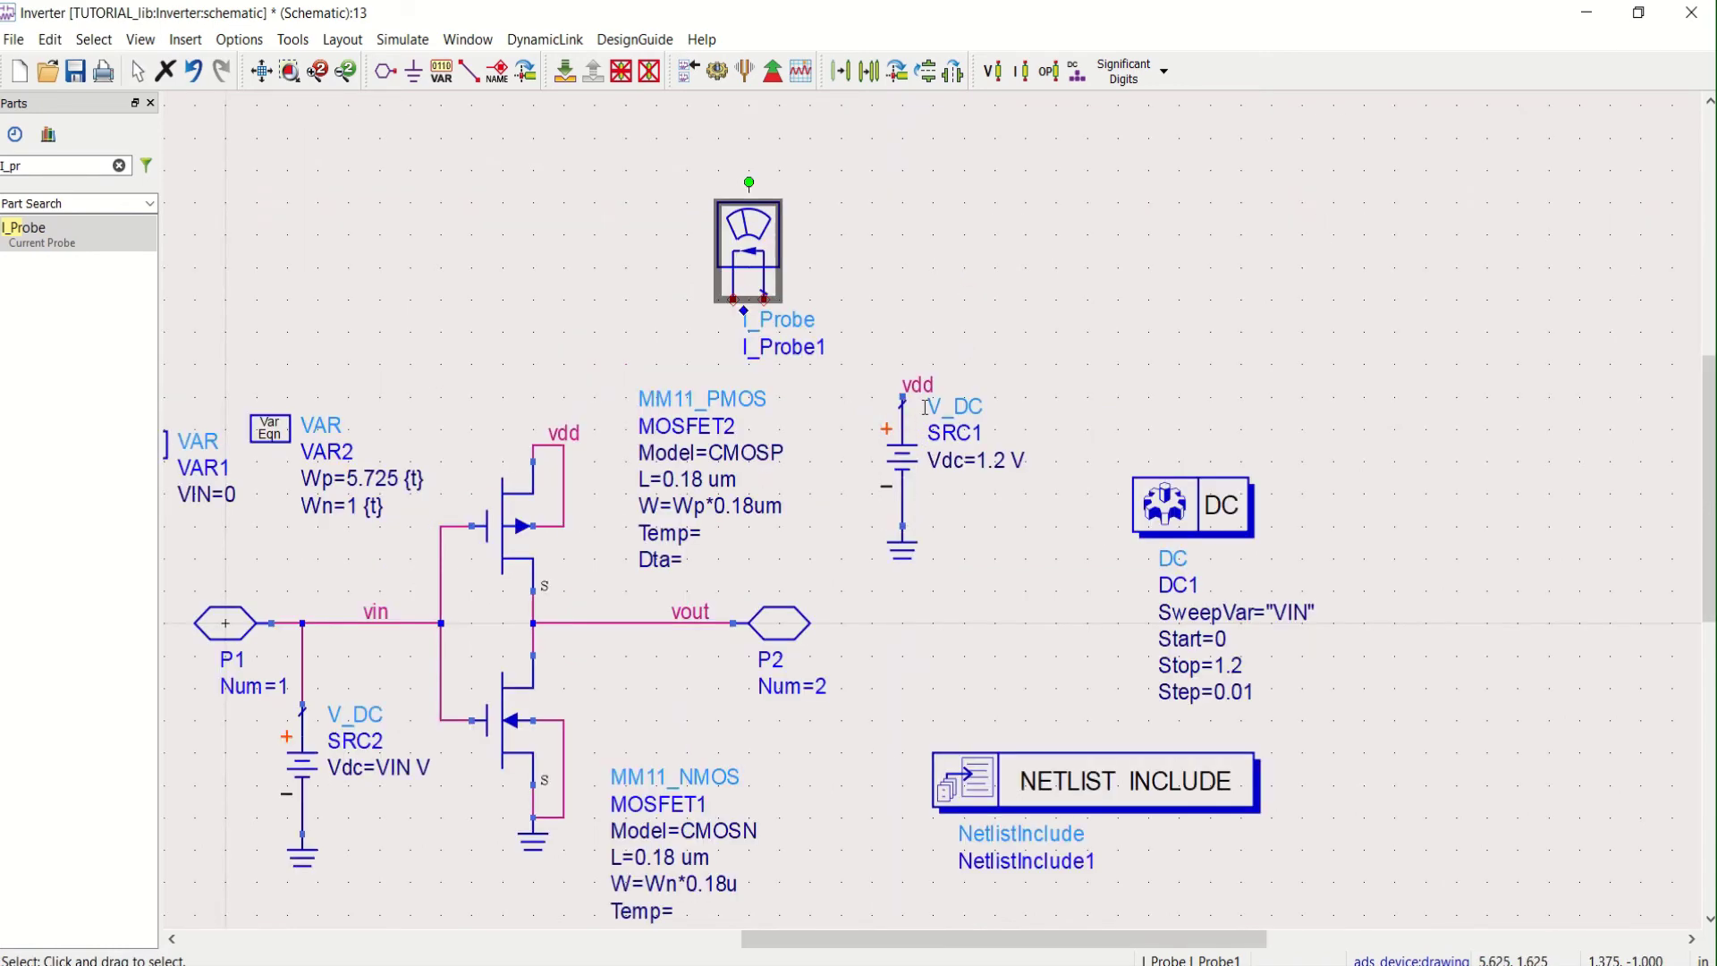
{"action": "left_click", "coordinate": [861, 295]}
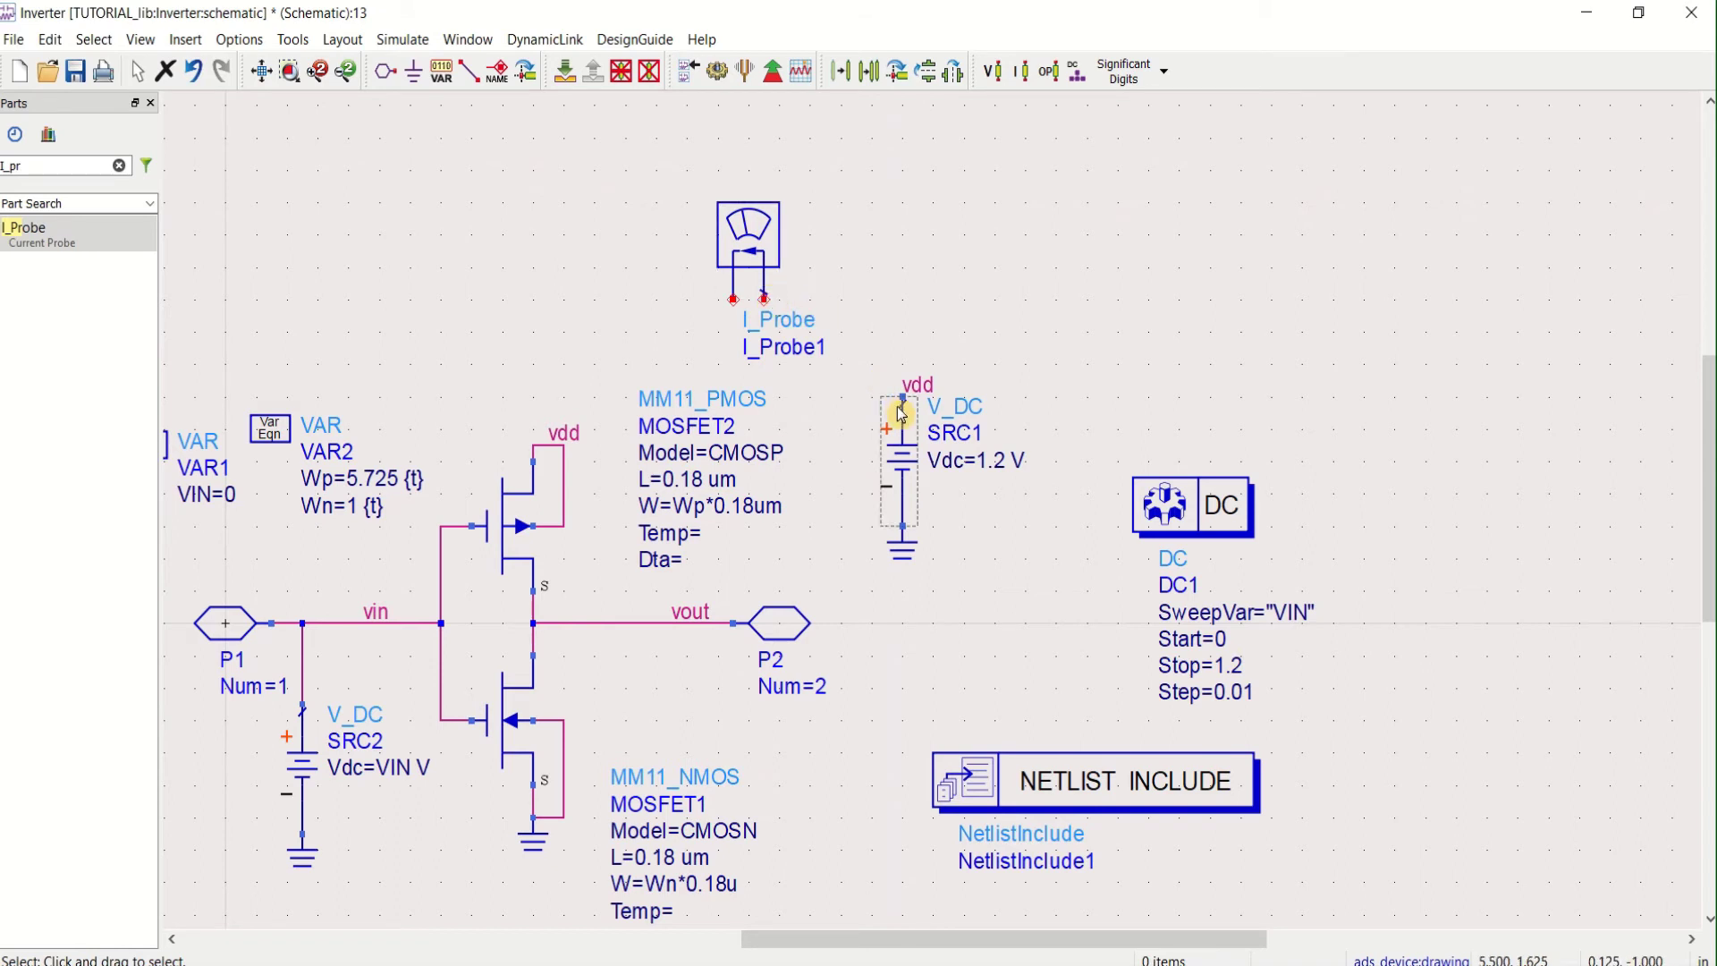
{"action": "left_click", "coordinate": [471, 72]}
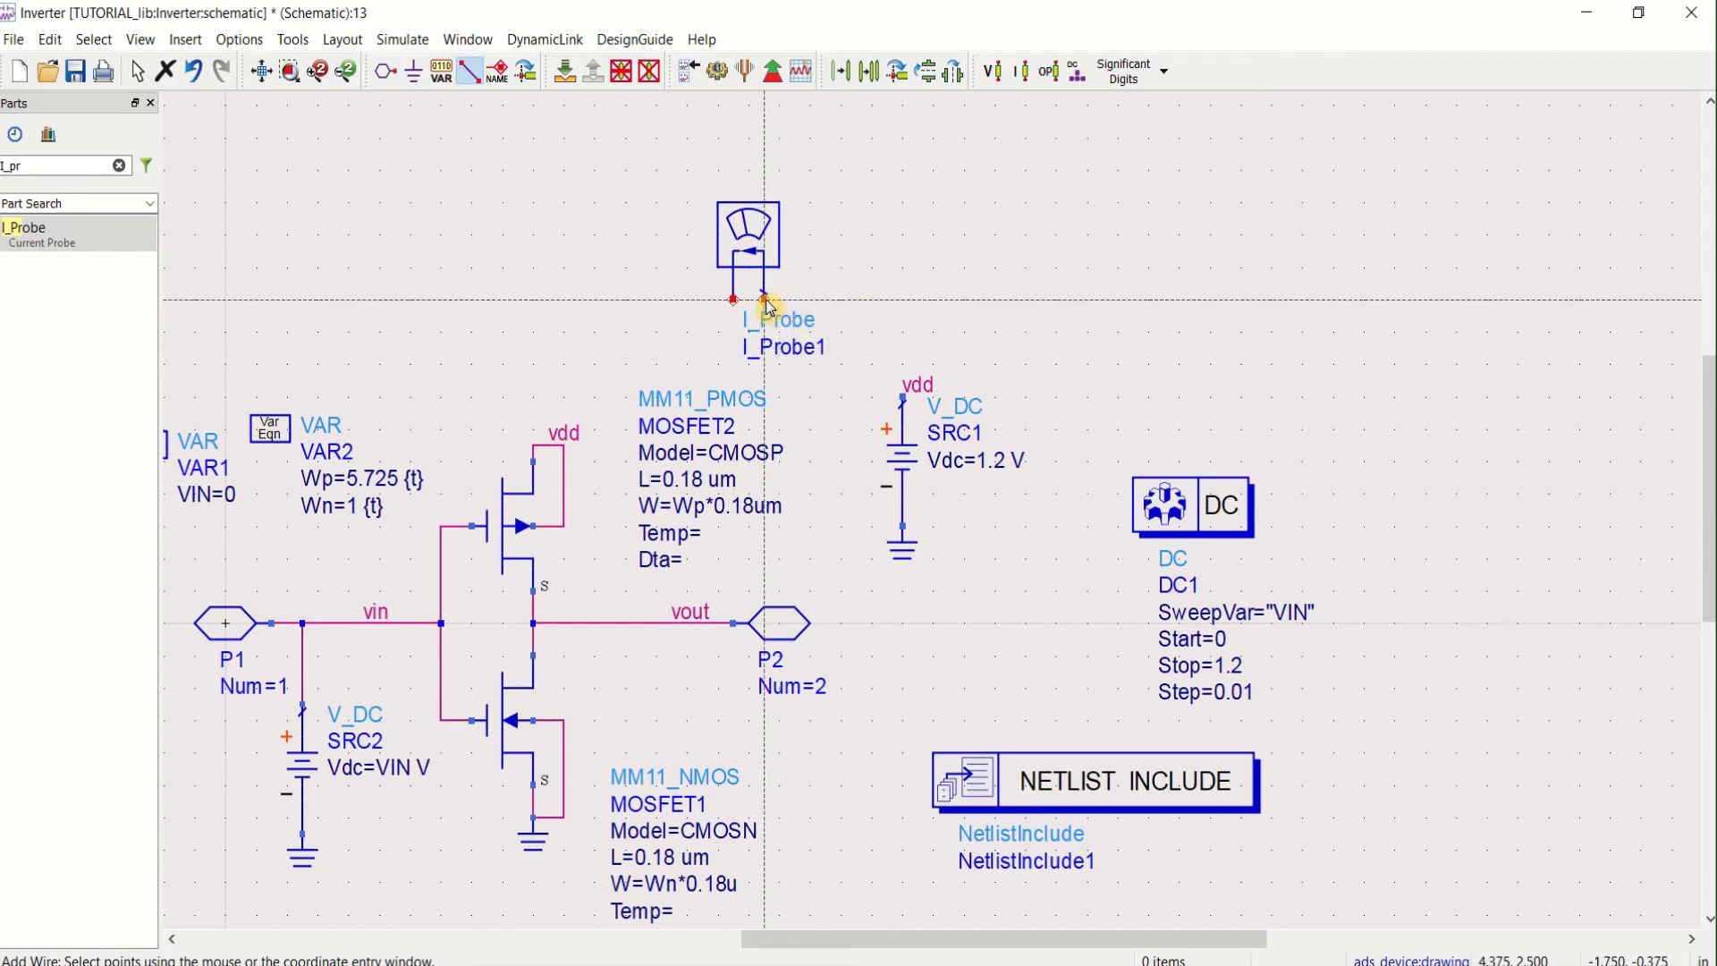
{"action": "left_click", "coordinate": [902, 300]}
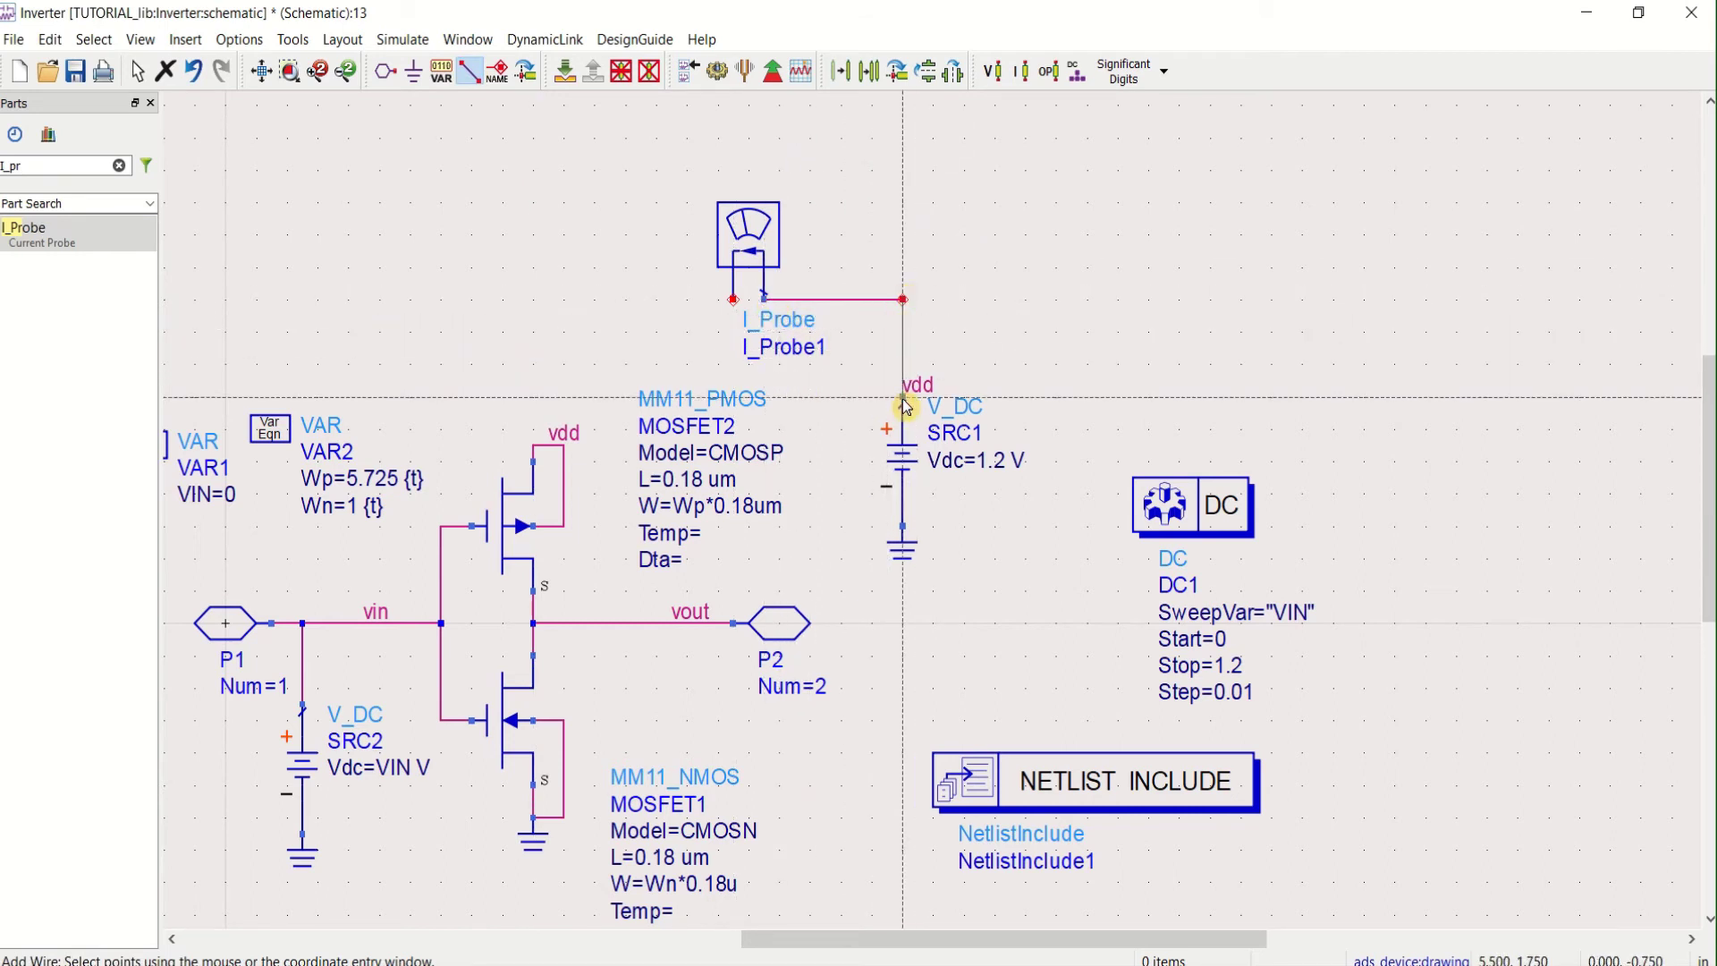
{"action": "left_click", "coordinate": [902, 398]}
{"action": "key", "text": "Escape"}
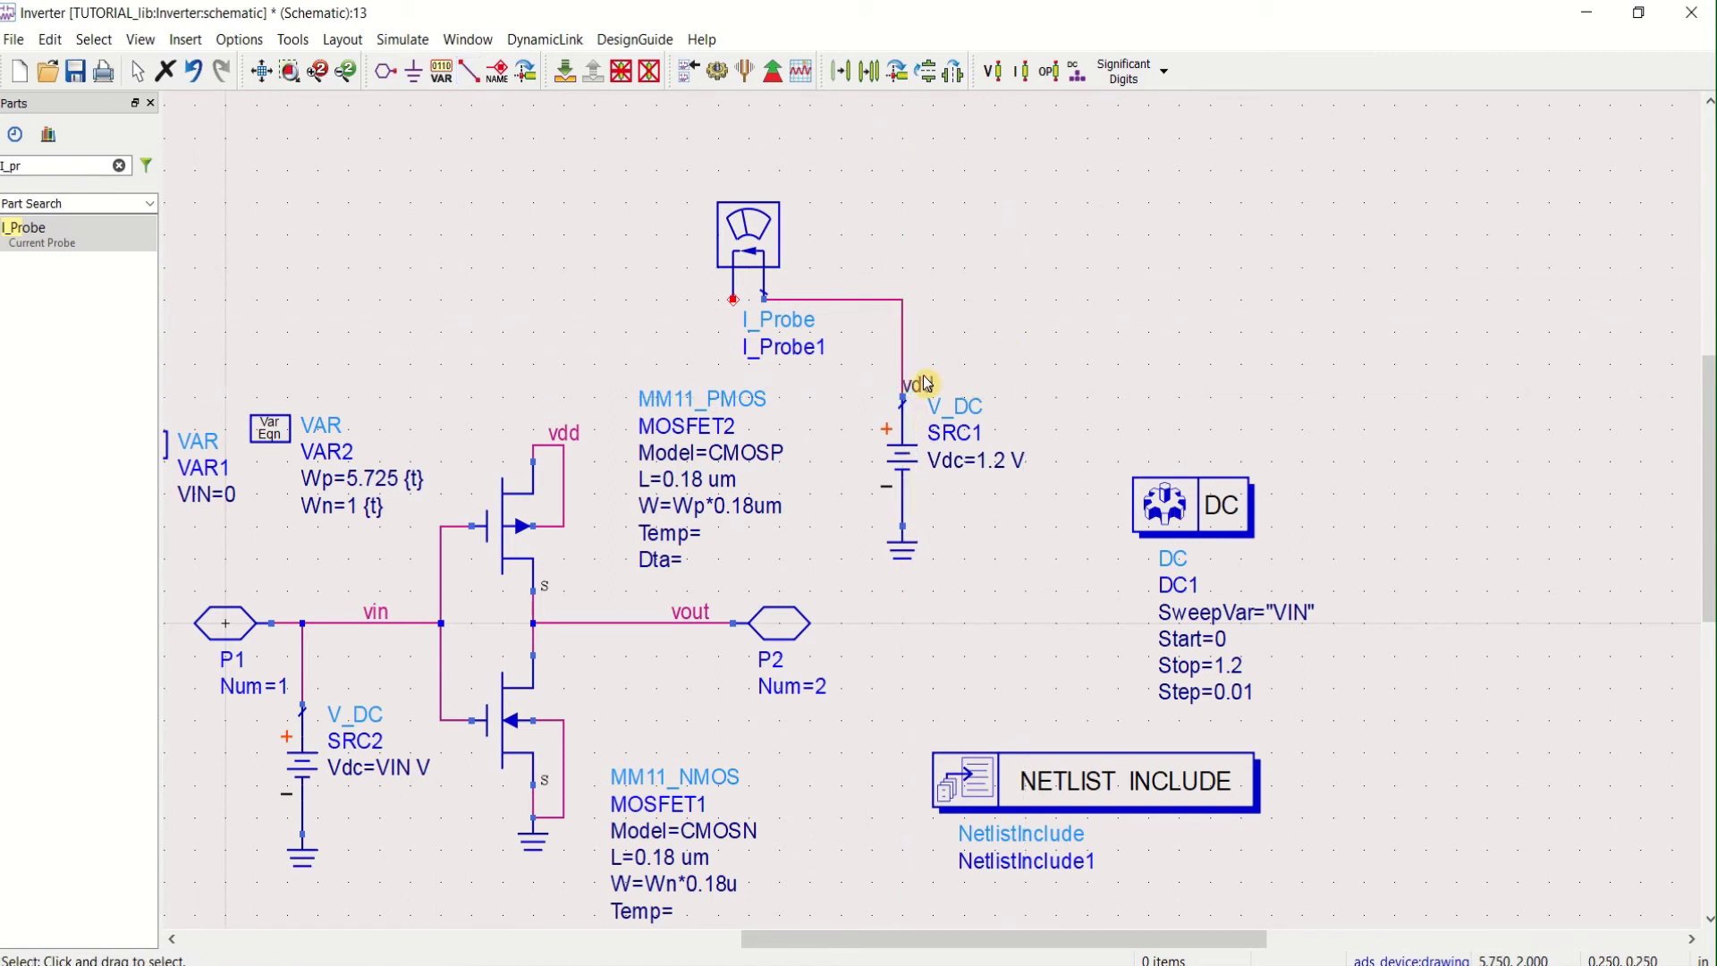
Delete the vdd label at SRC1 and name the probe's unconnected pin vdd instead
{"action": "left_click", "coordinate": [917, 385]}
{"action": "key", "text": "Delete"}
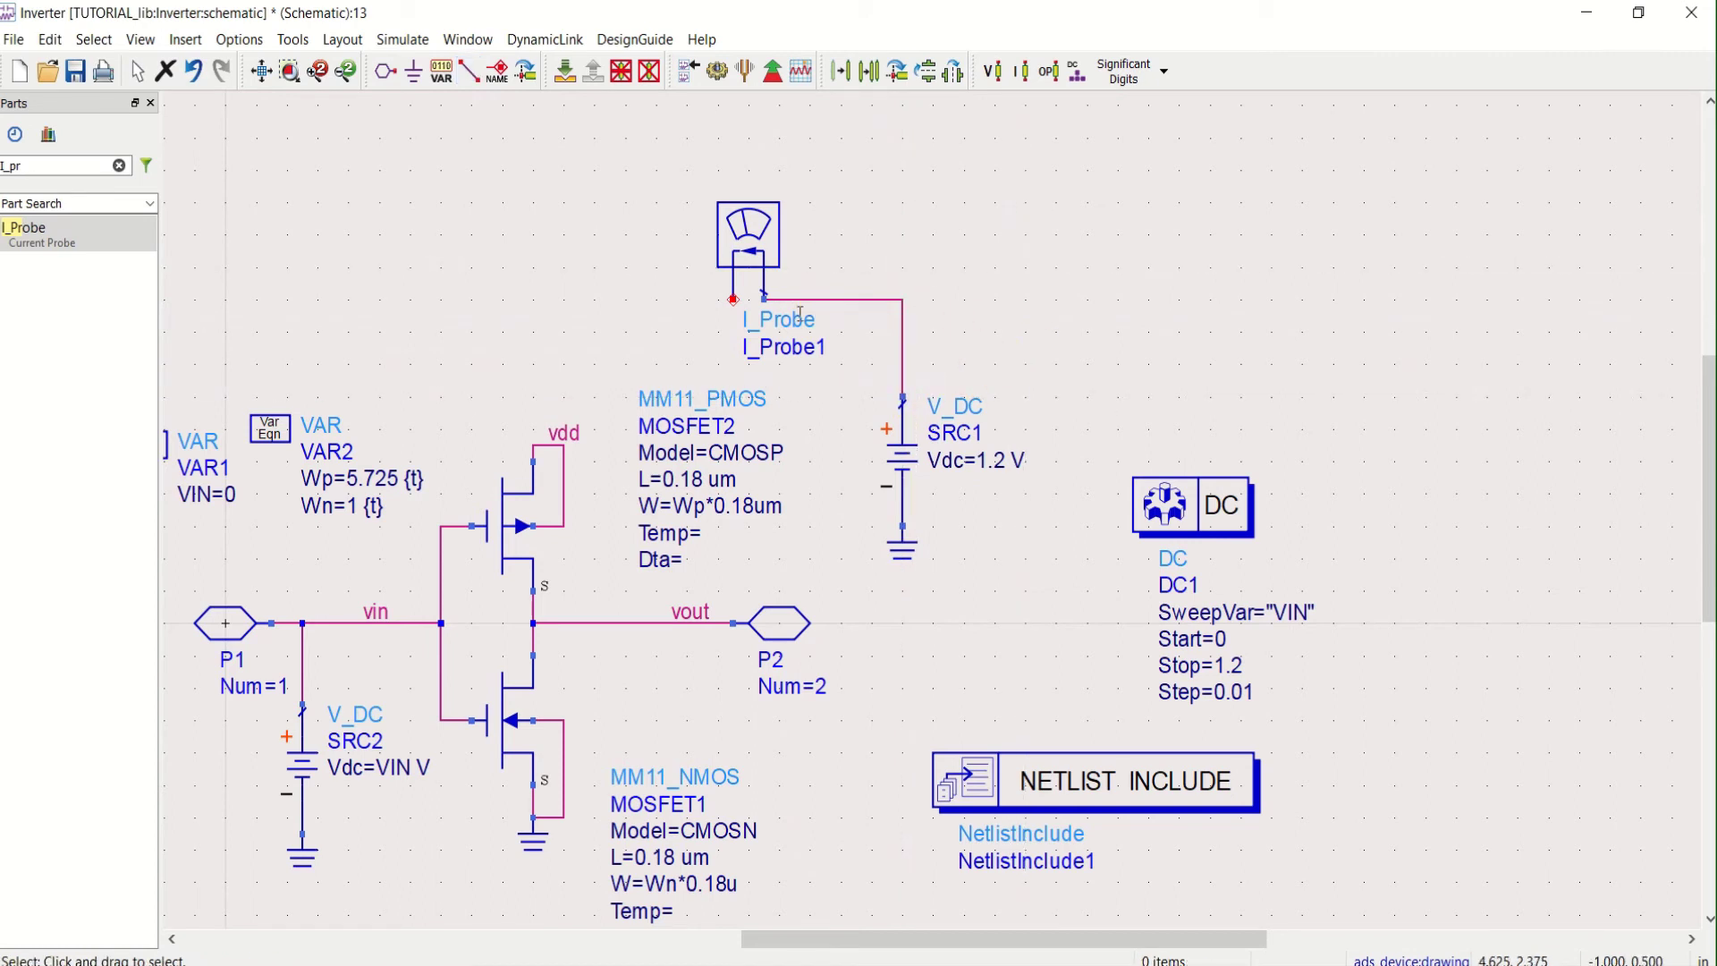
{"action": "left_click", "coordinate": [497, 72]}
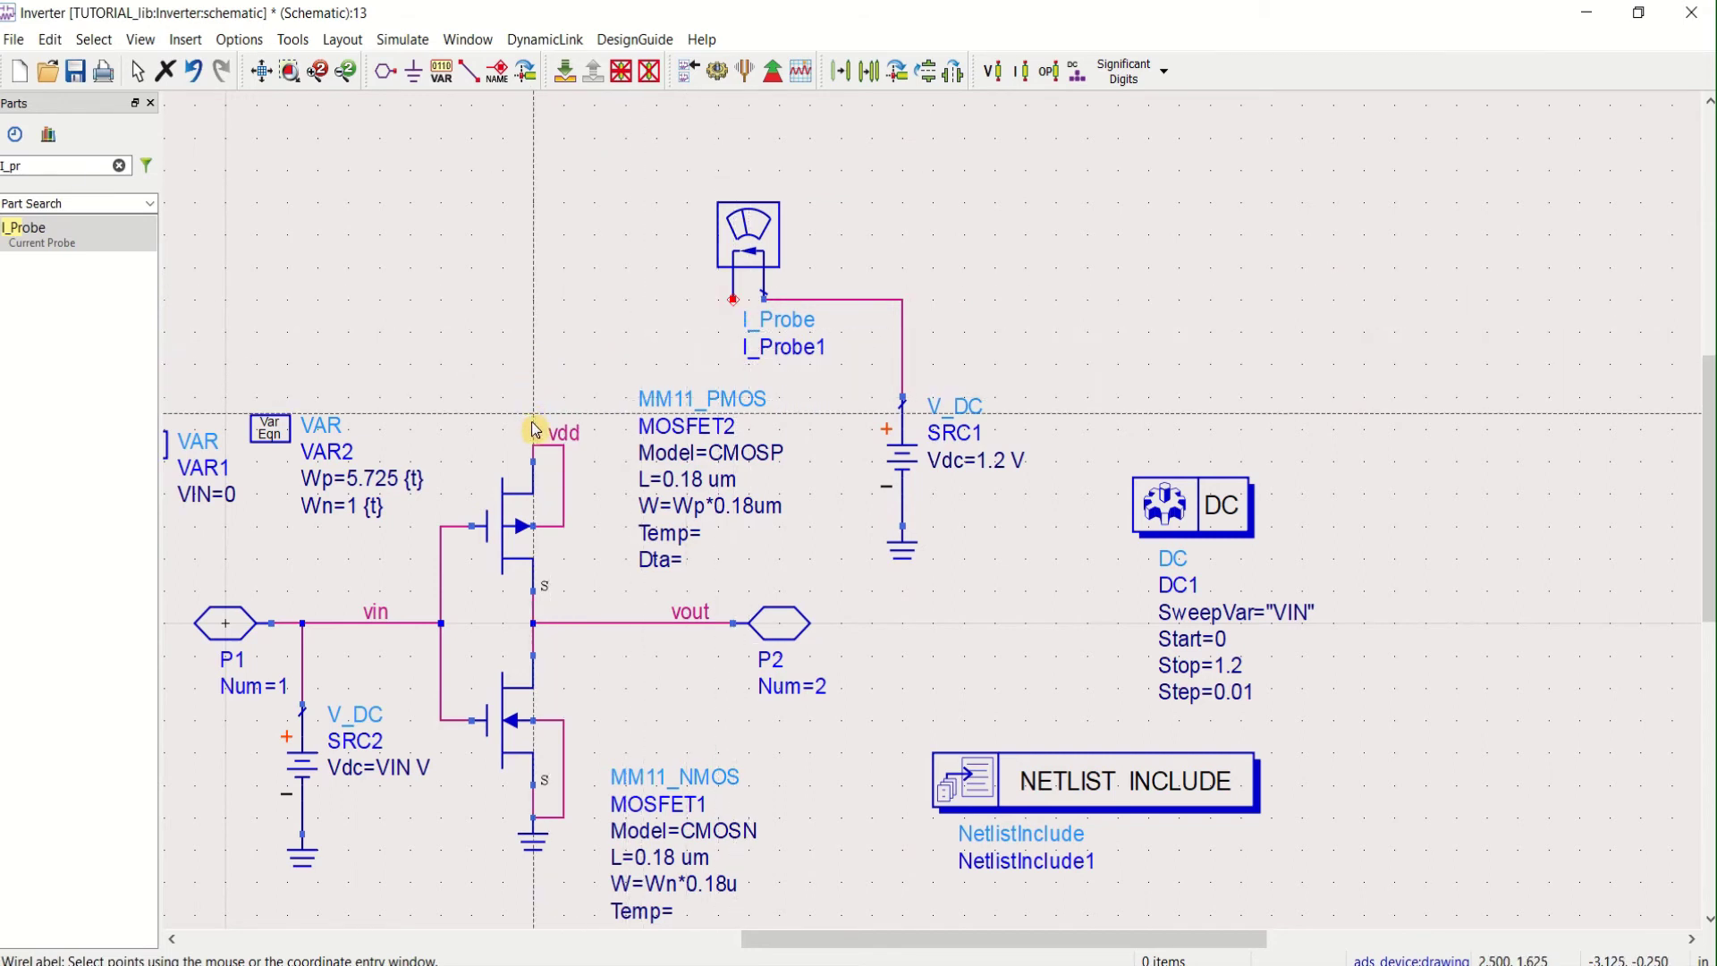
{"action": "left_click", "coordinate": [733, 301]}
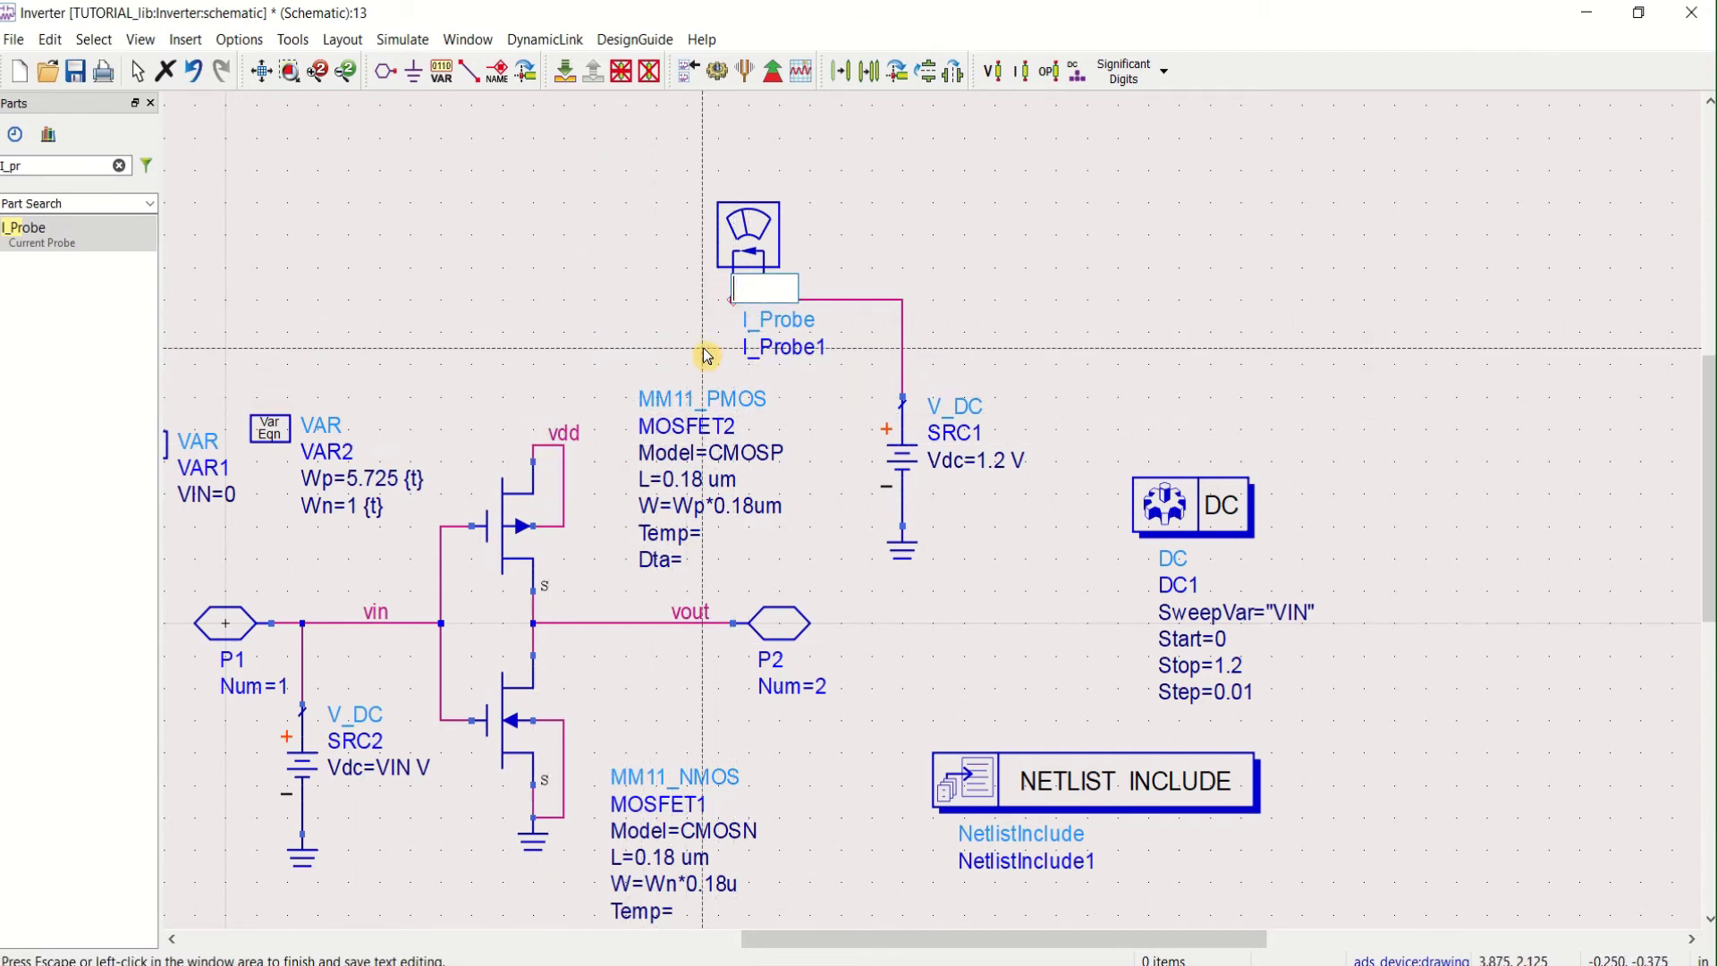
{"action": "type", "text": "vdd"}
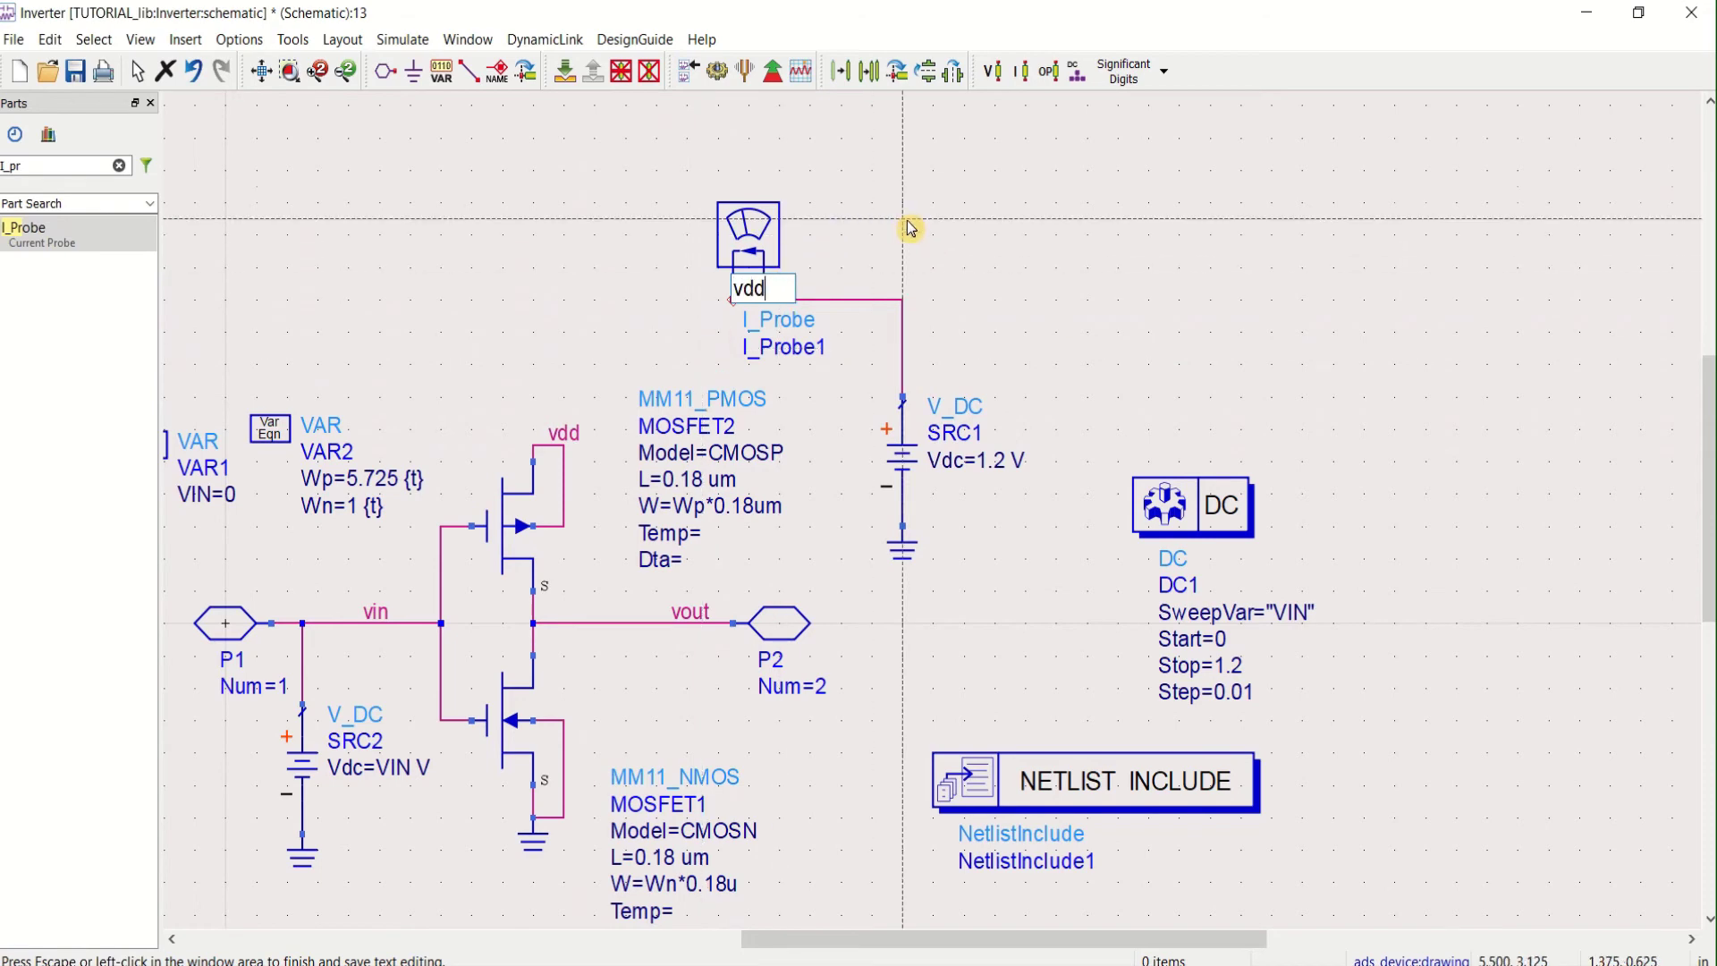
{"action": "key", "text": "Return"}
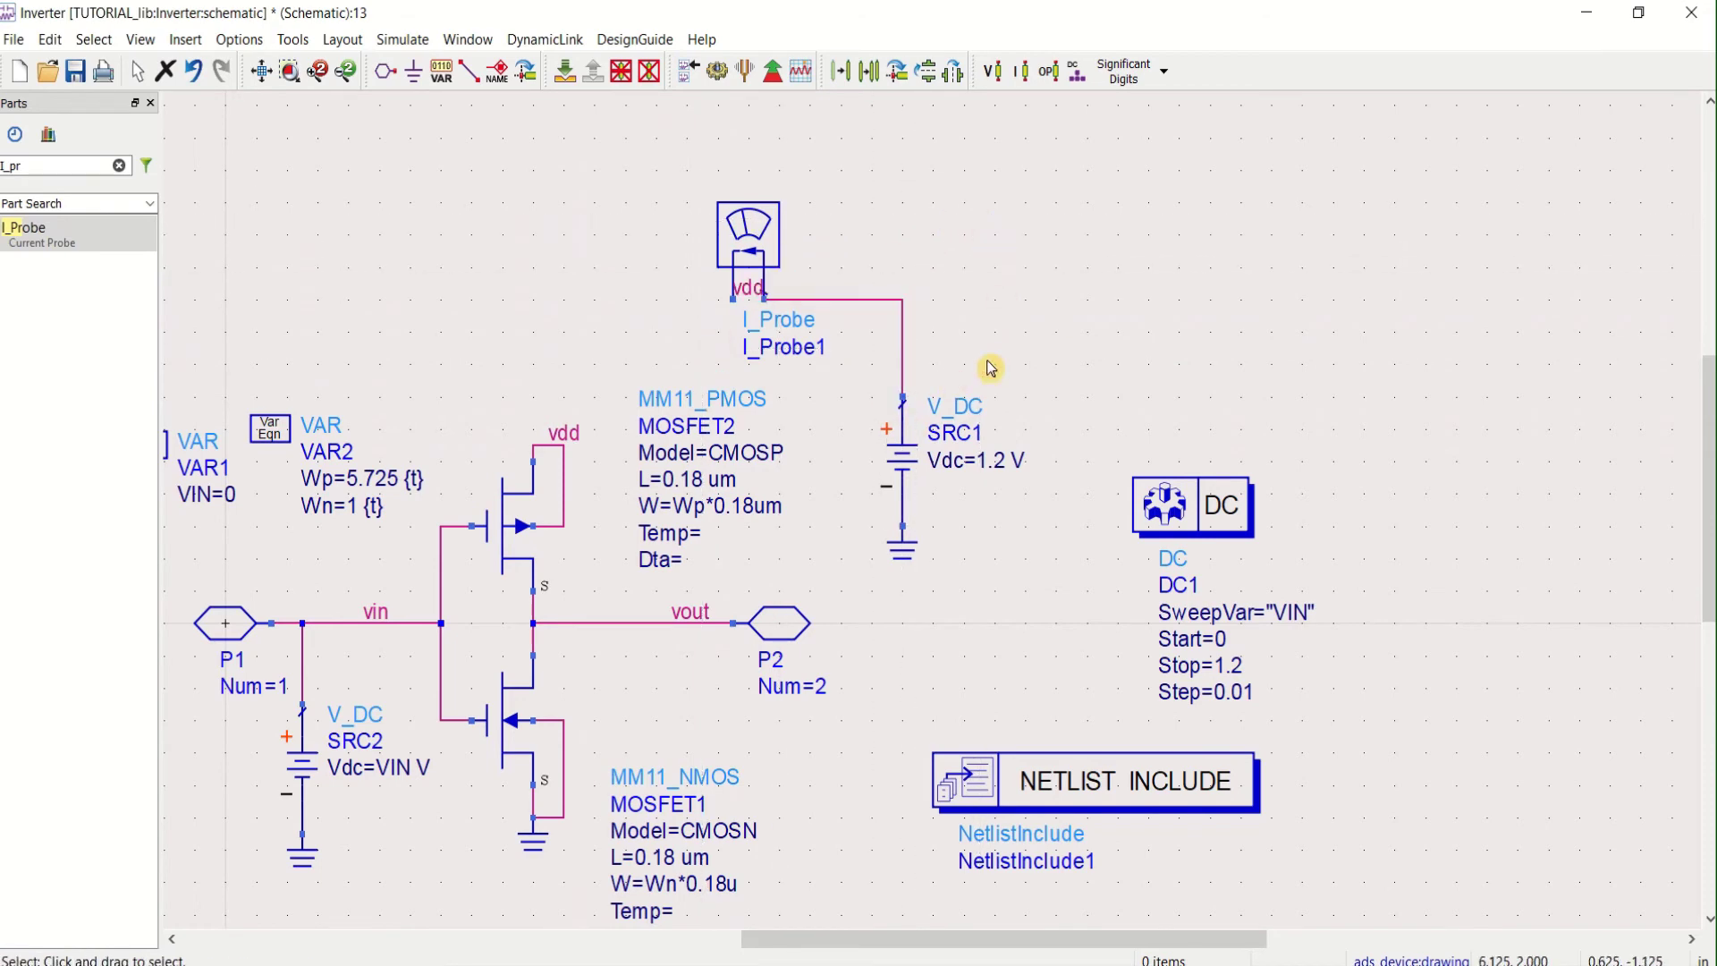
Fit the whole schematic in view, rerun the simulation and maximize the resulting data display
{"action": "key", "text": "f"}
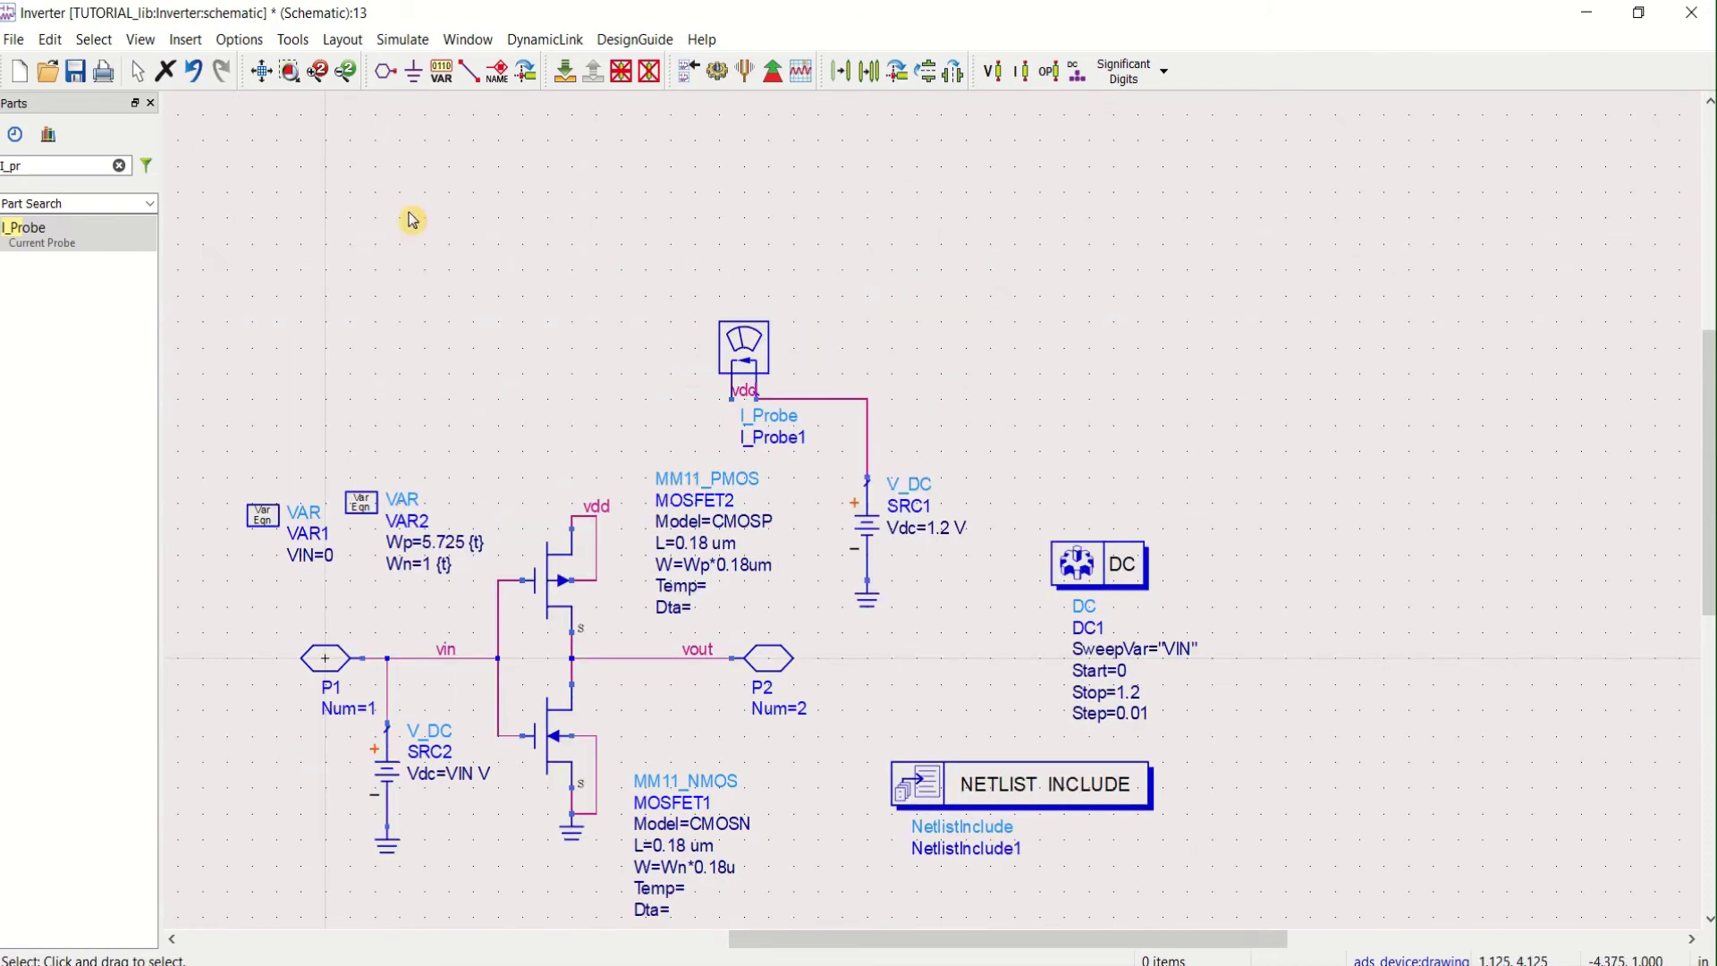
{"action": "left_click", "coordinate": [270, 80]}
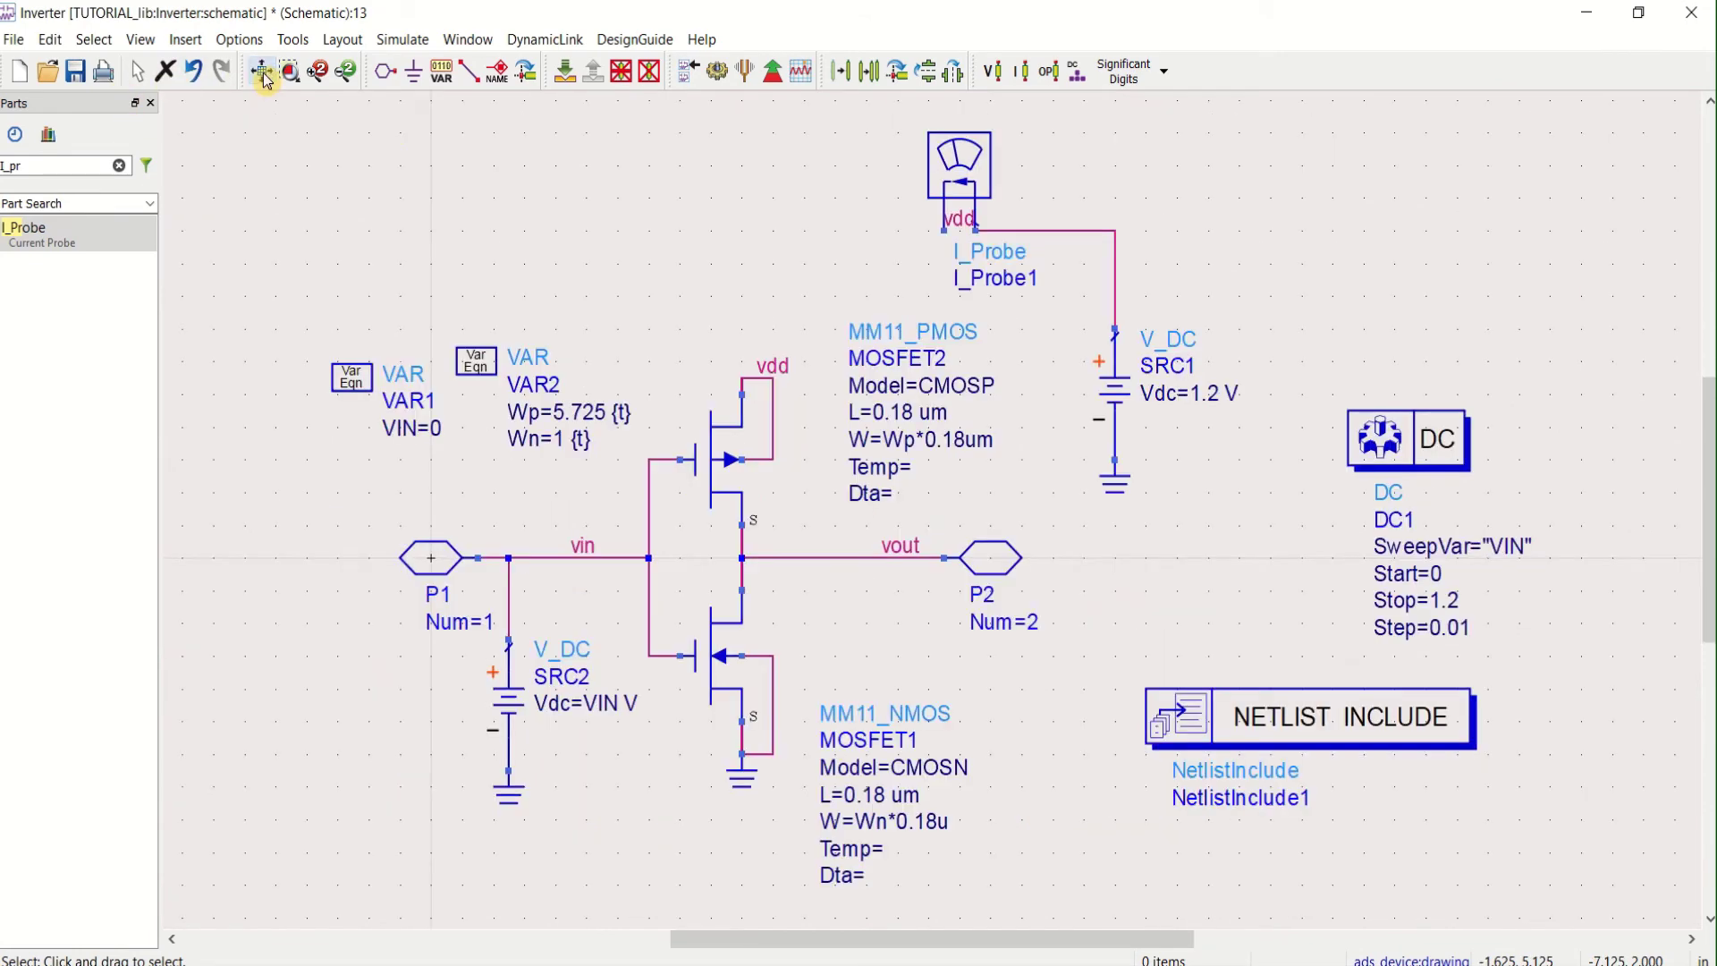
{"action": "left_click", "coordinate": [717, 75]}
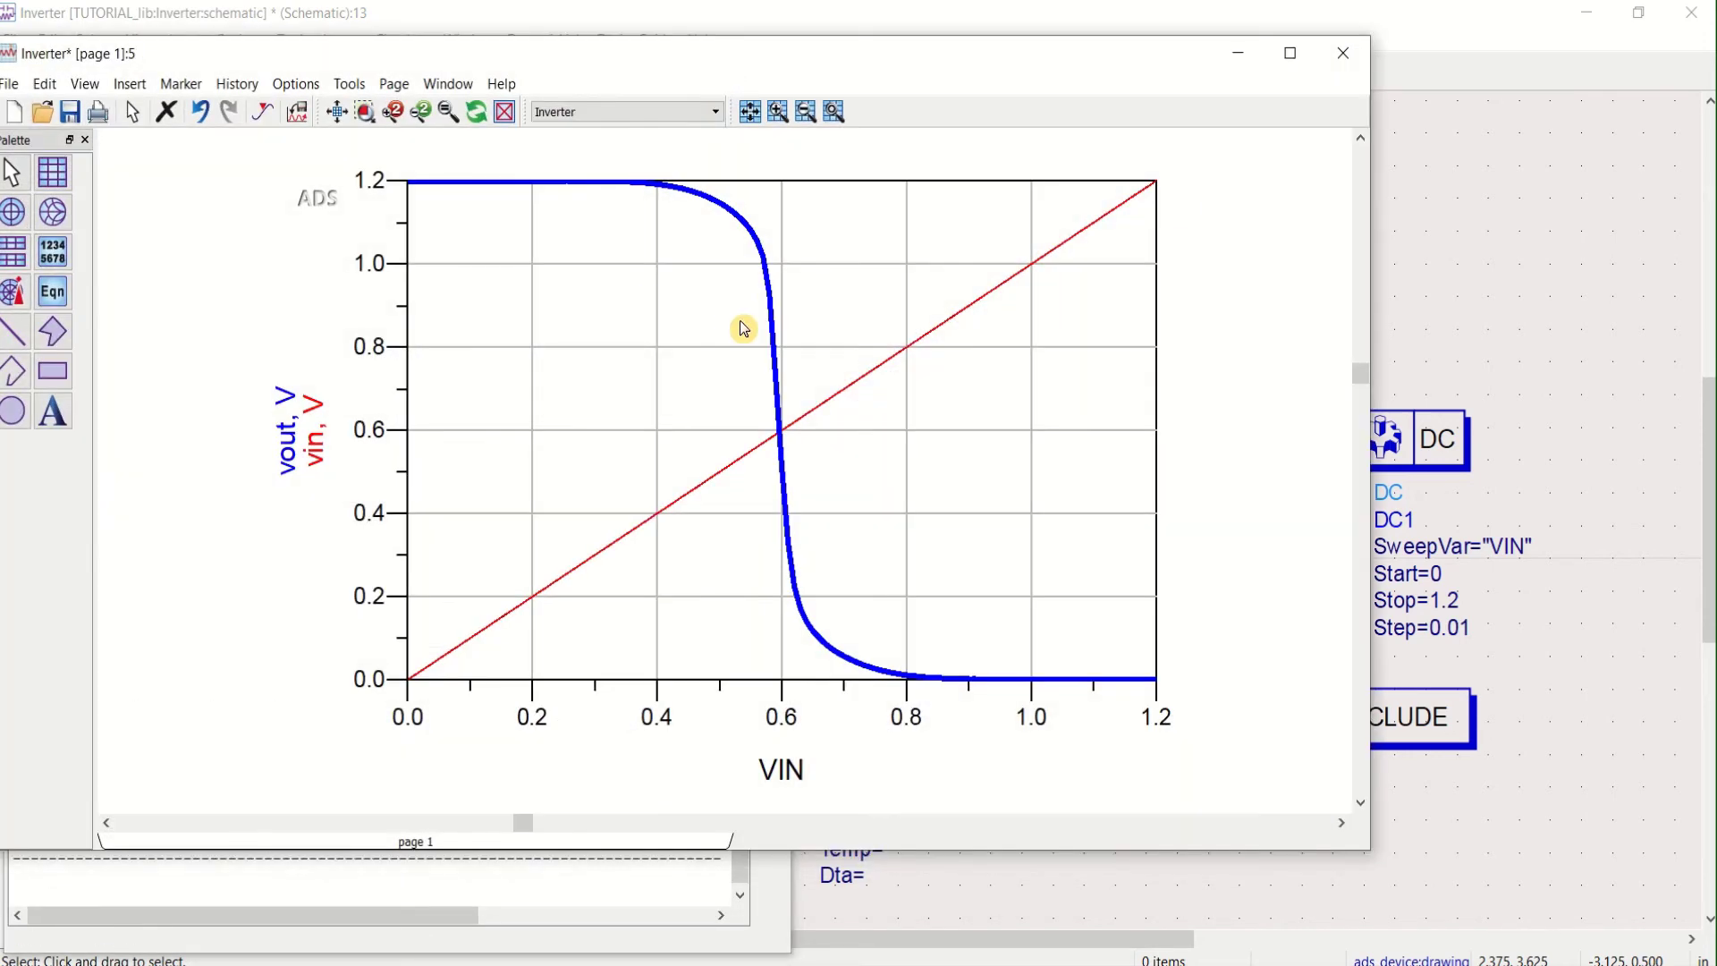
{"action": "left_click", "coordinate": [1293, 57]}
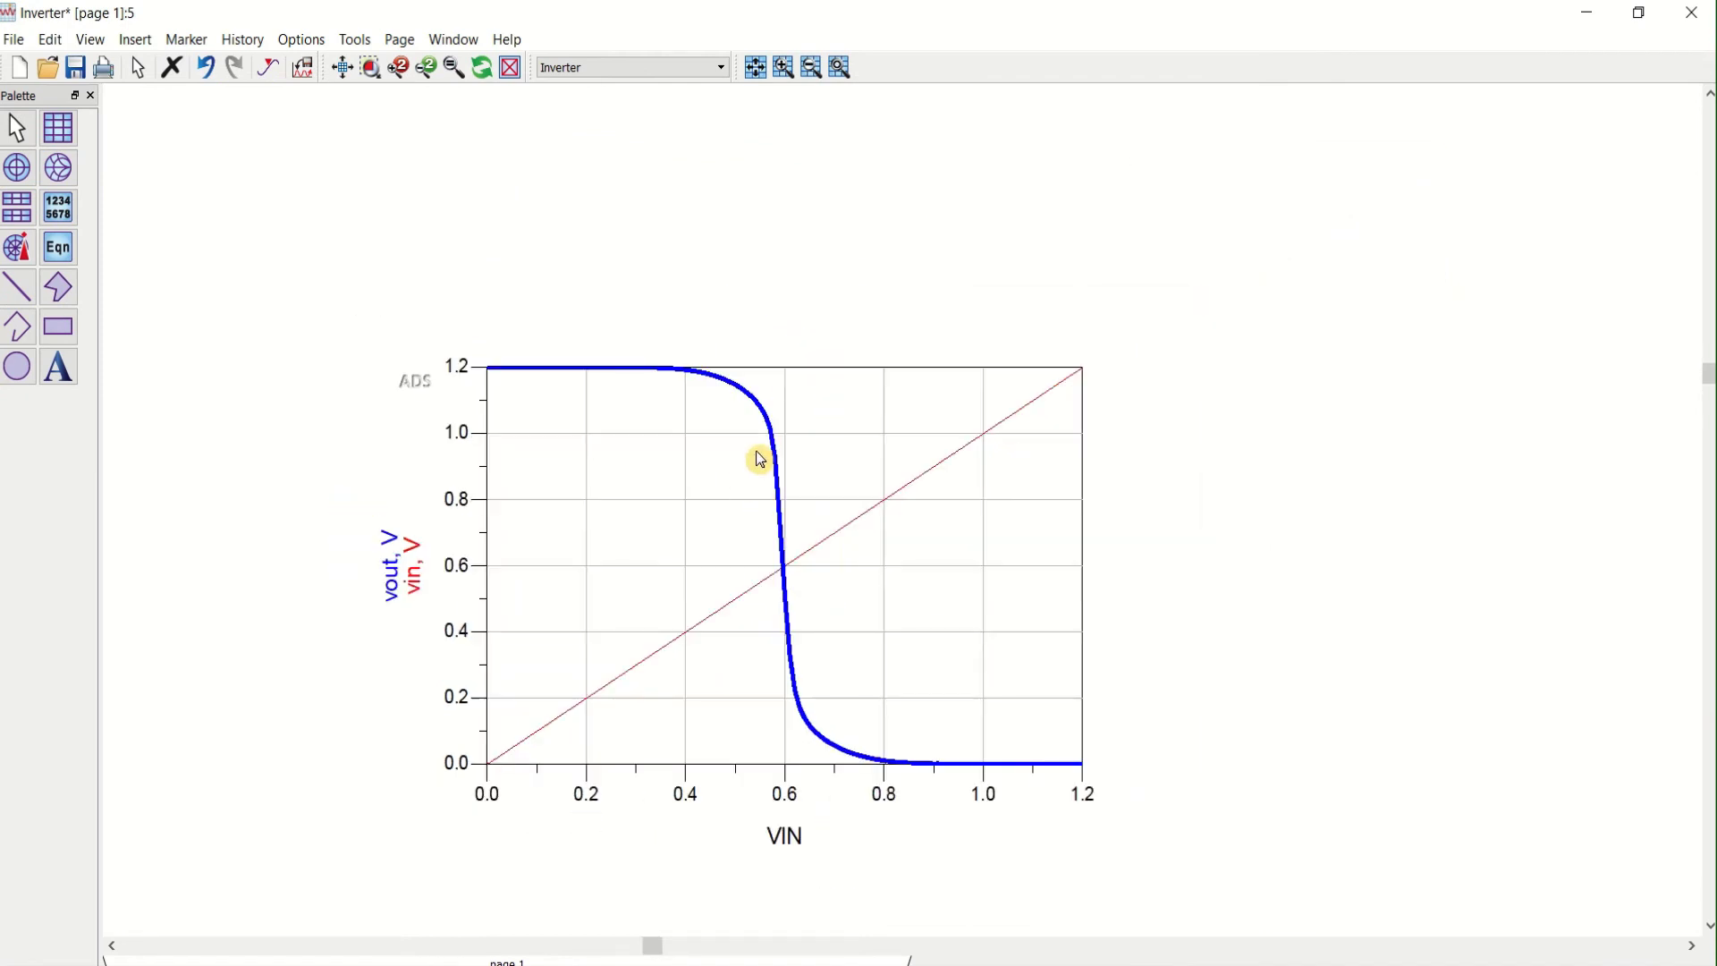
Format the vout trace in magenta with circle symbols placed at all data points
{"action": "double_click", "coordinate": [775, 440]}
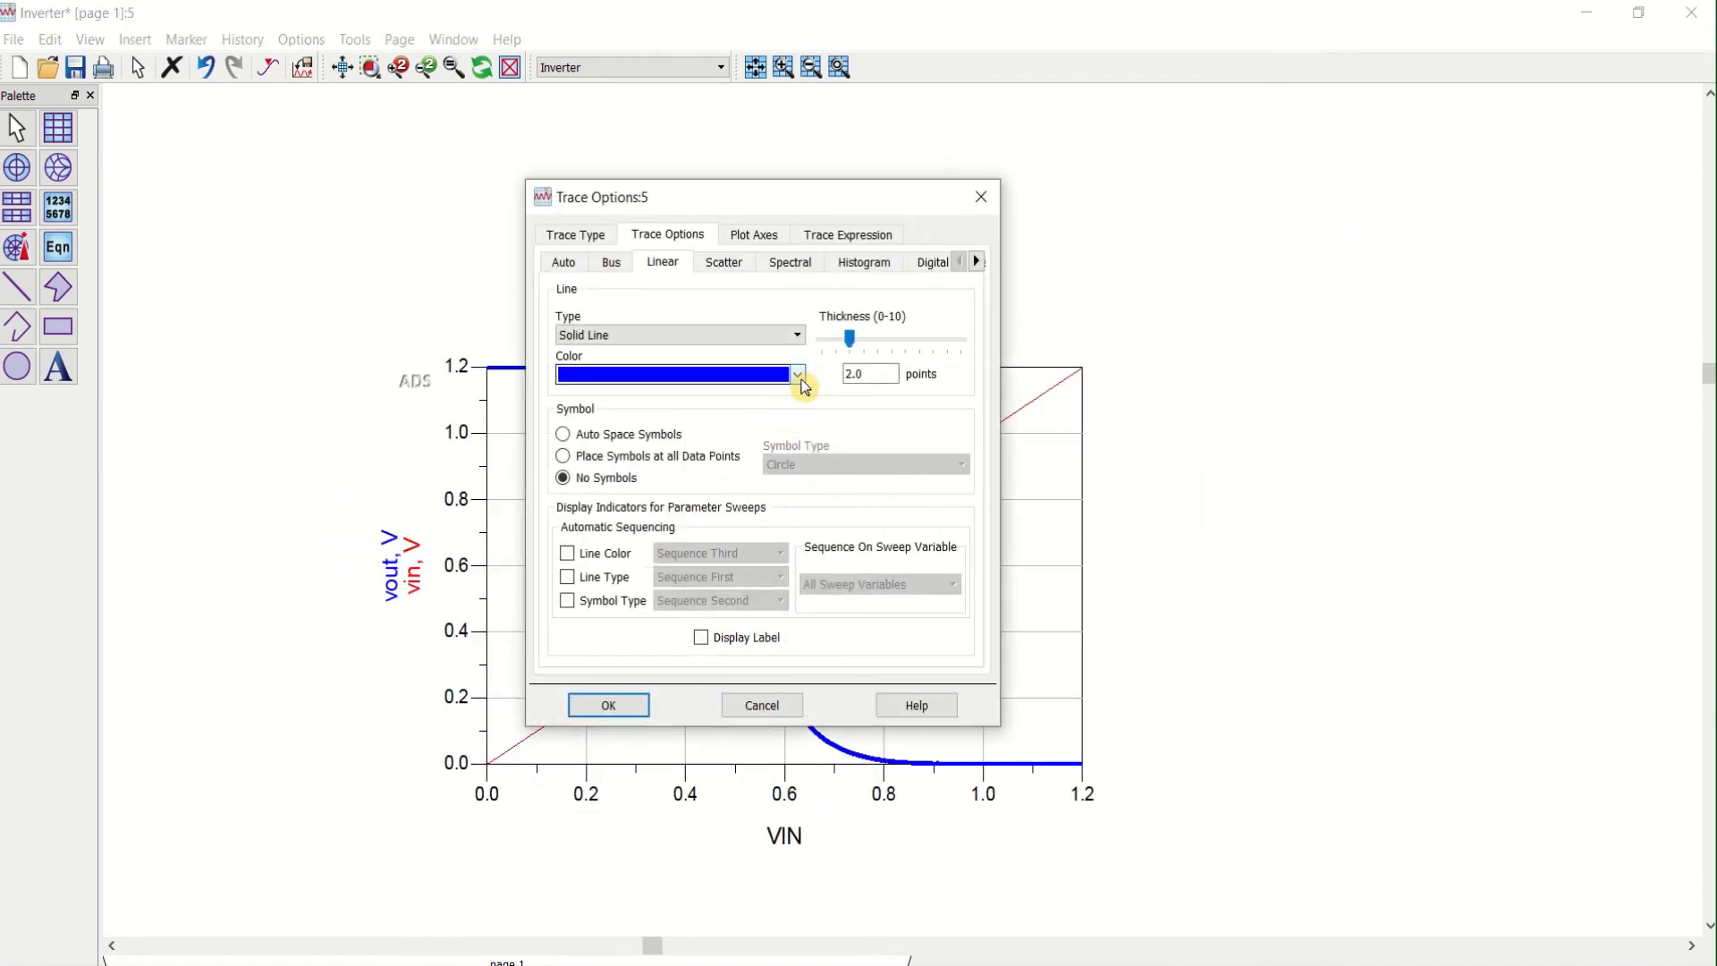
{"action": "left_click", "coordinate": [797, 374]}
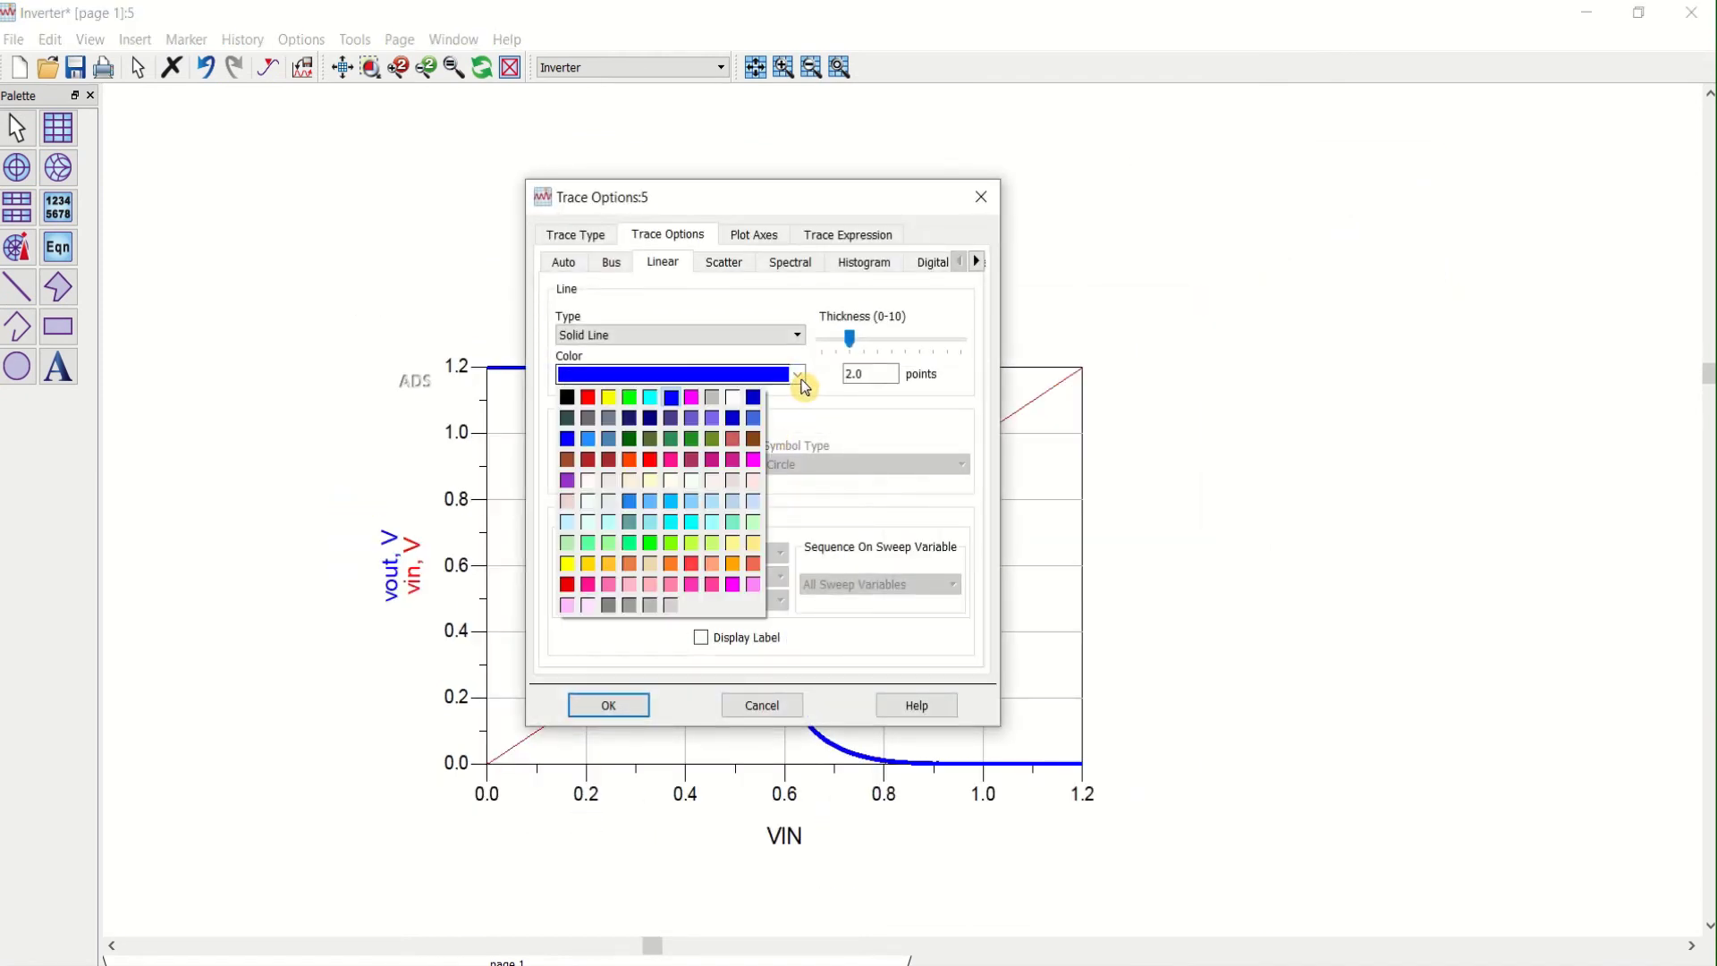
{"action": "left_click", "coordinate": [691, 399]}
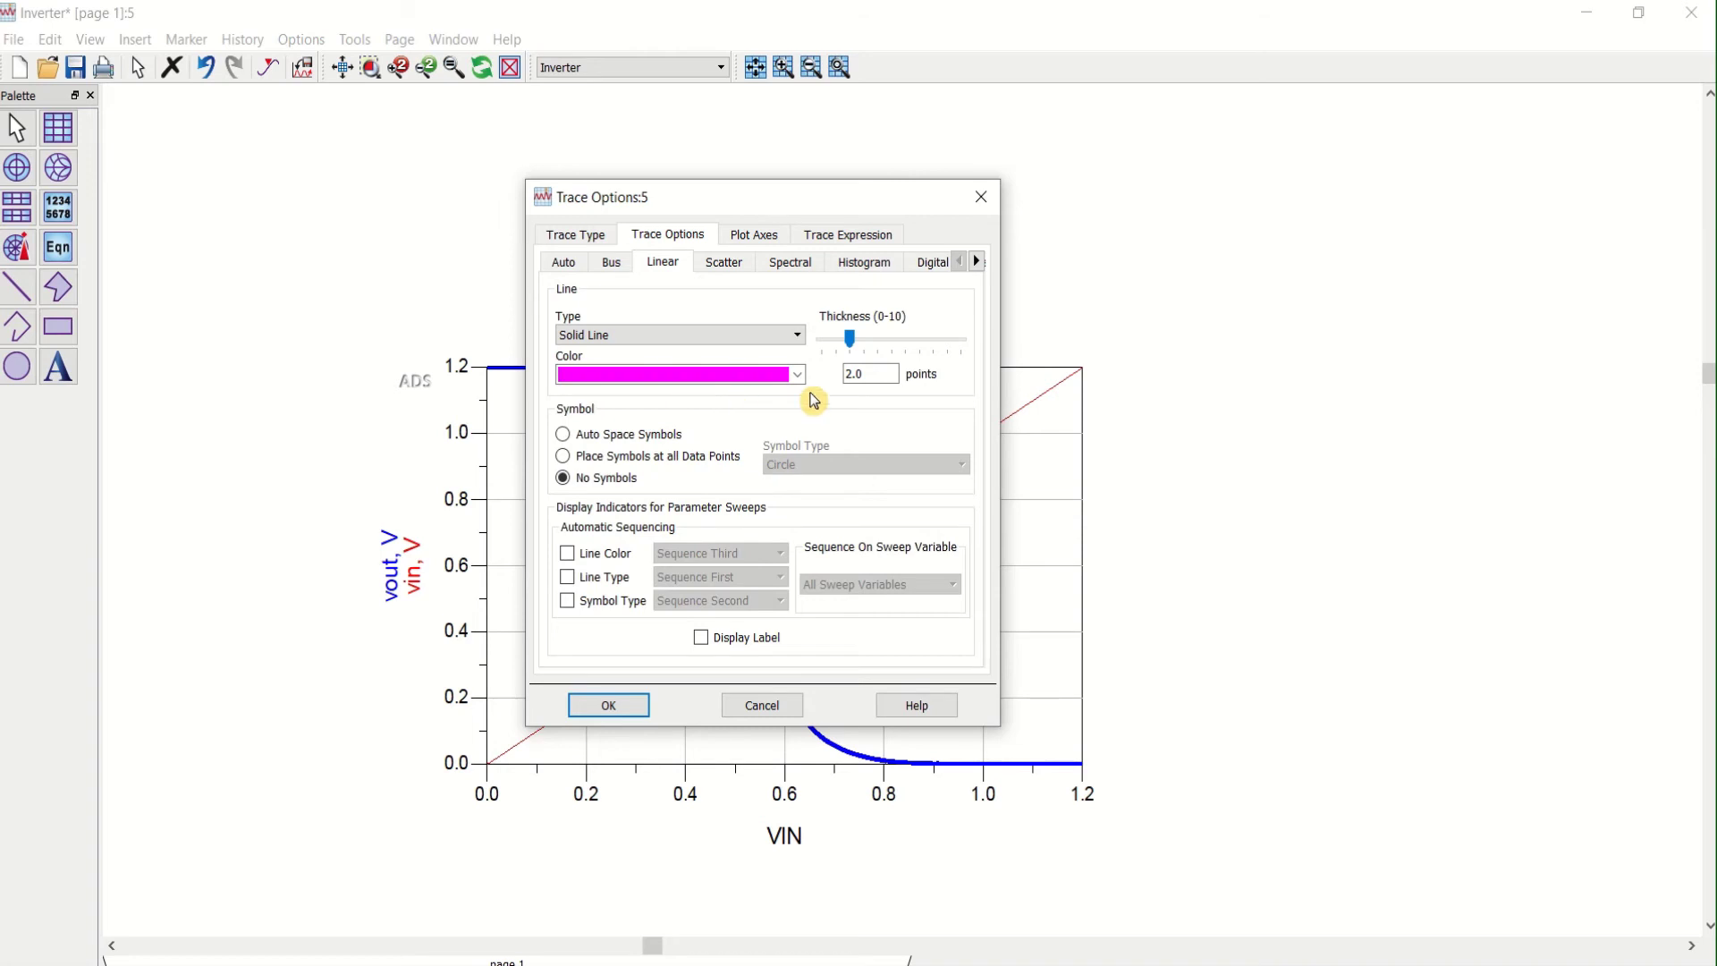
{"action": "left_click", "coordinate": [563, 457]}
{"action": "left_click", "coordinate": [866, 467]}
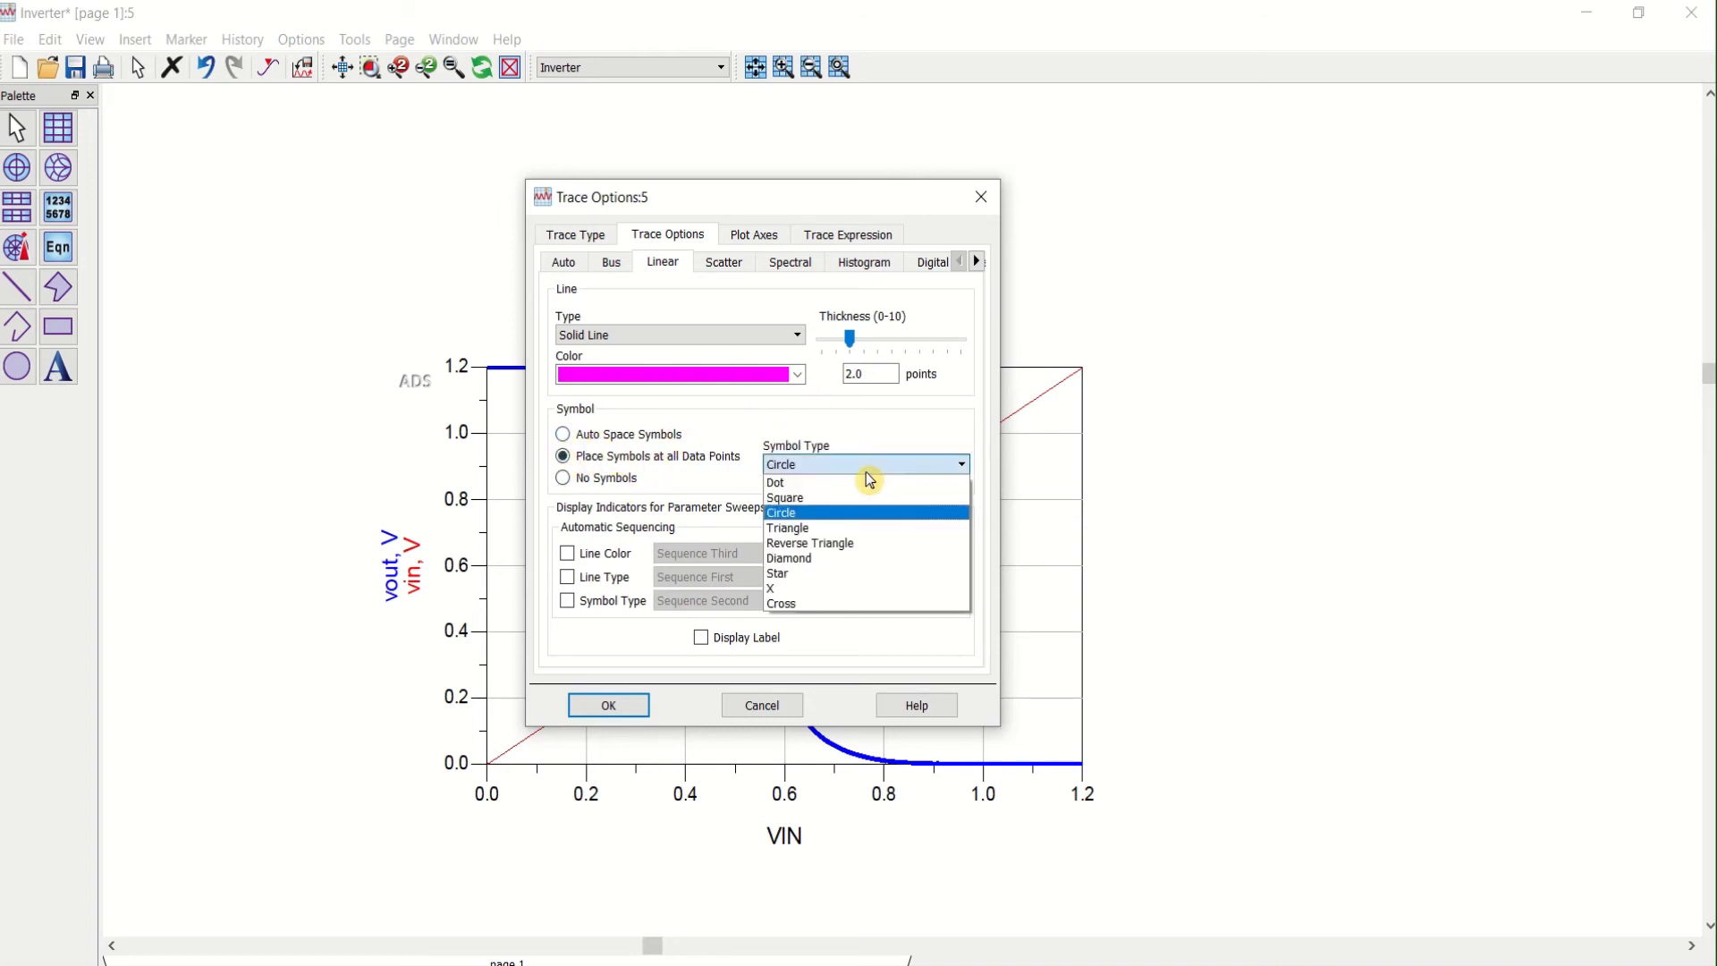
{"action": "left_click", "coordinate": [847, 517]}
{"action": "left_click", "coordinate": [637, 709]}
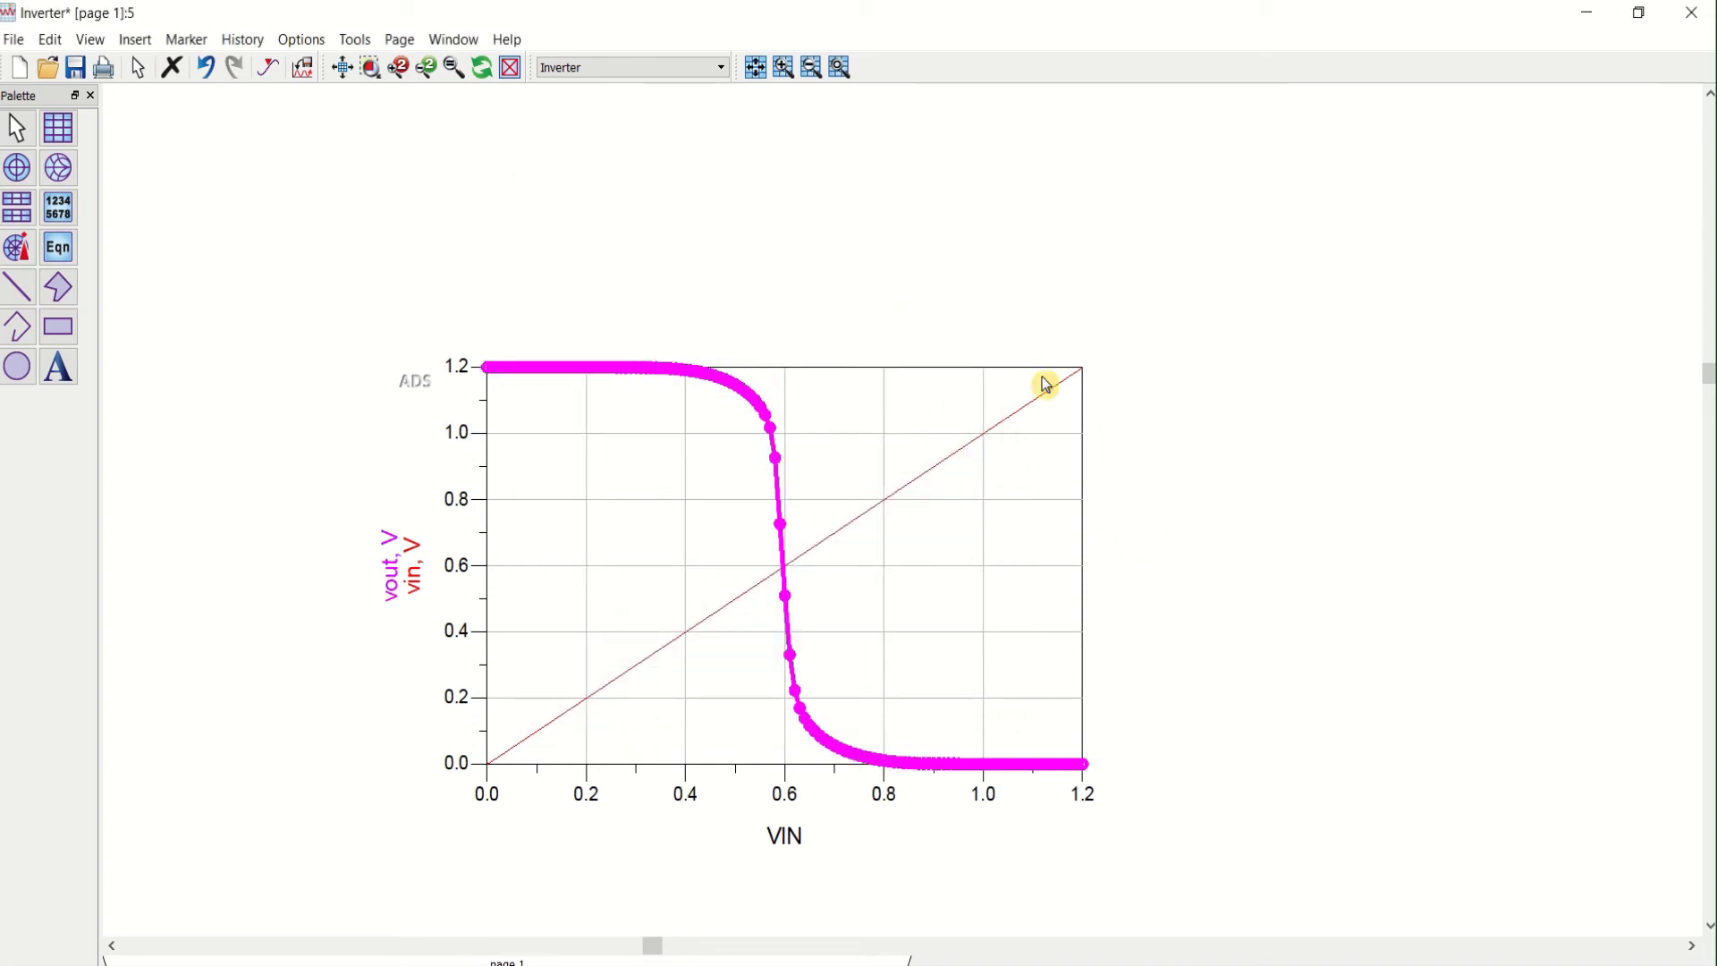
Change the vin trace to blue with a line thickness of 1.5 points
{"action": "double_click", "coordinate": [968, 448]}
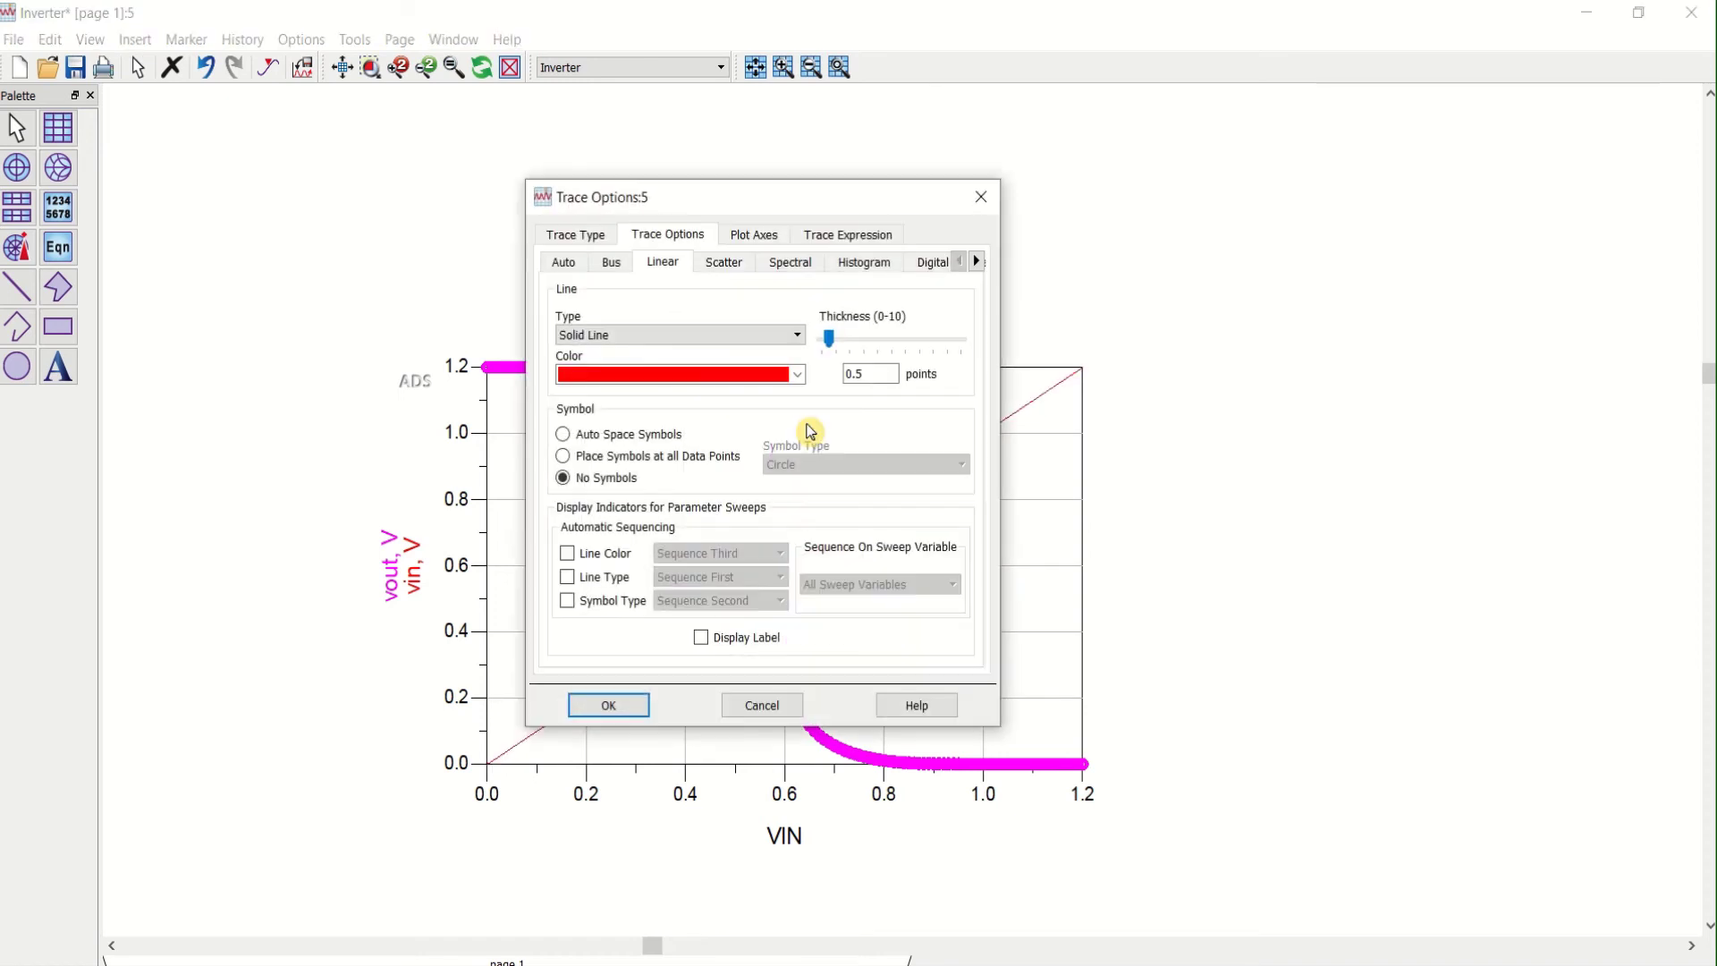
{"action": "left_click", "coordinate": [796, 375]}
{"action": "left_click", "coordinate": [675, 399]}
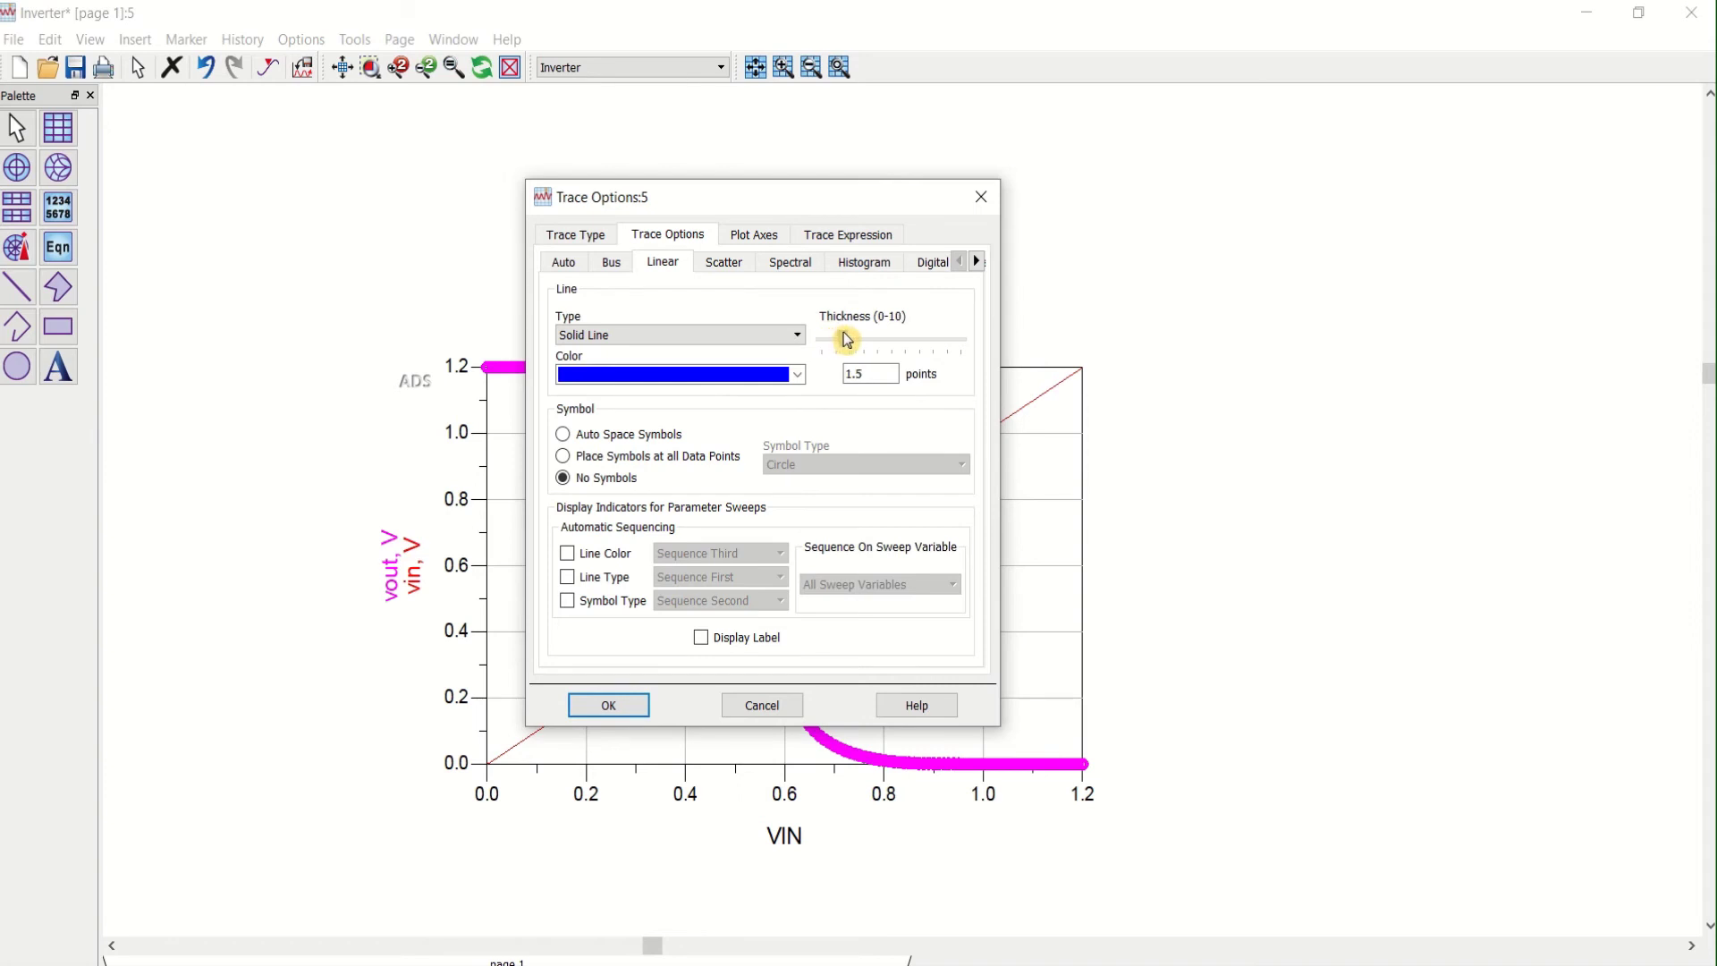
{"action": "left_click", "coordinate": [617, 702]}
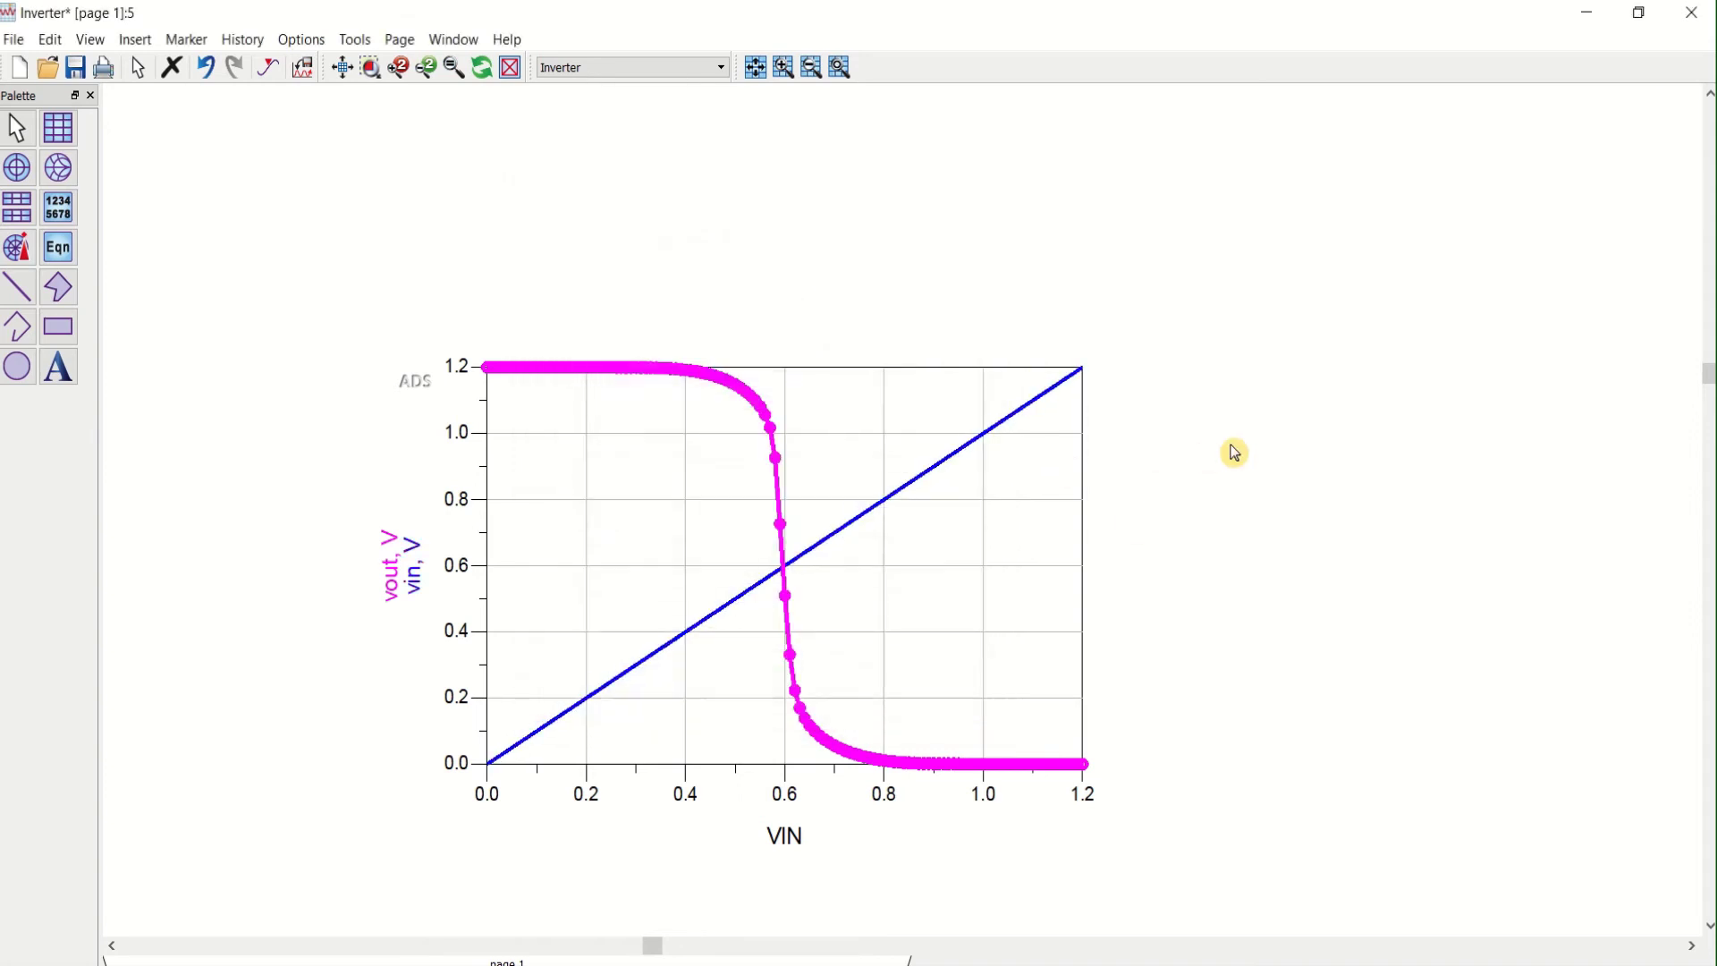
Add a rectangular plot of I_Probe1.i beside the transfer curve and fit both plots in view
{"action": "left_click", "coordinate": [60, 128]}
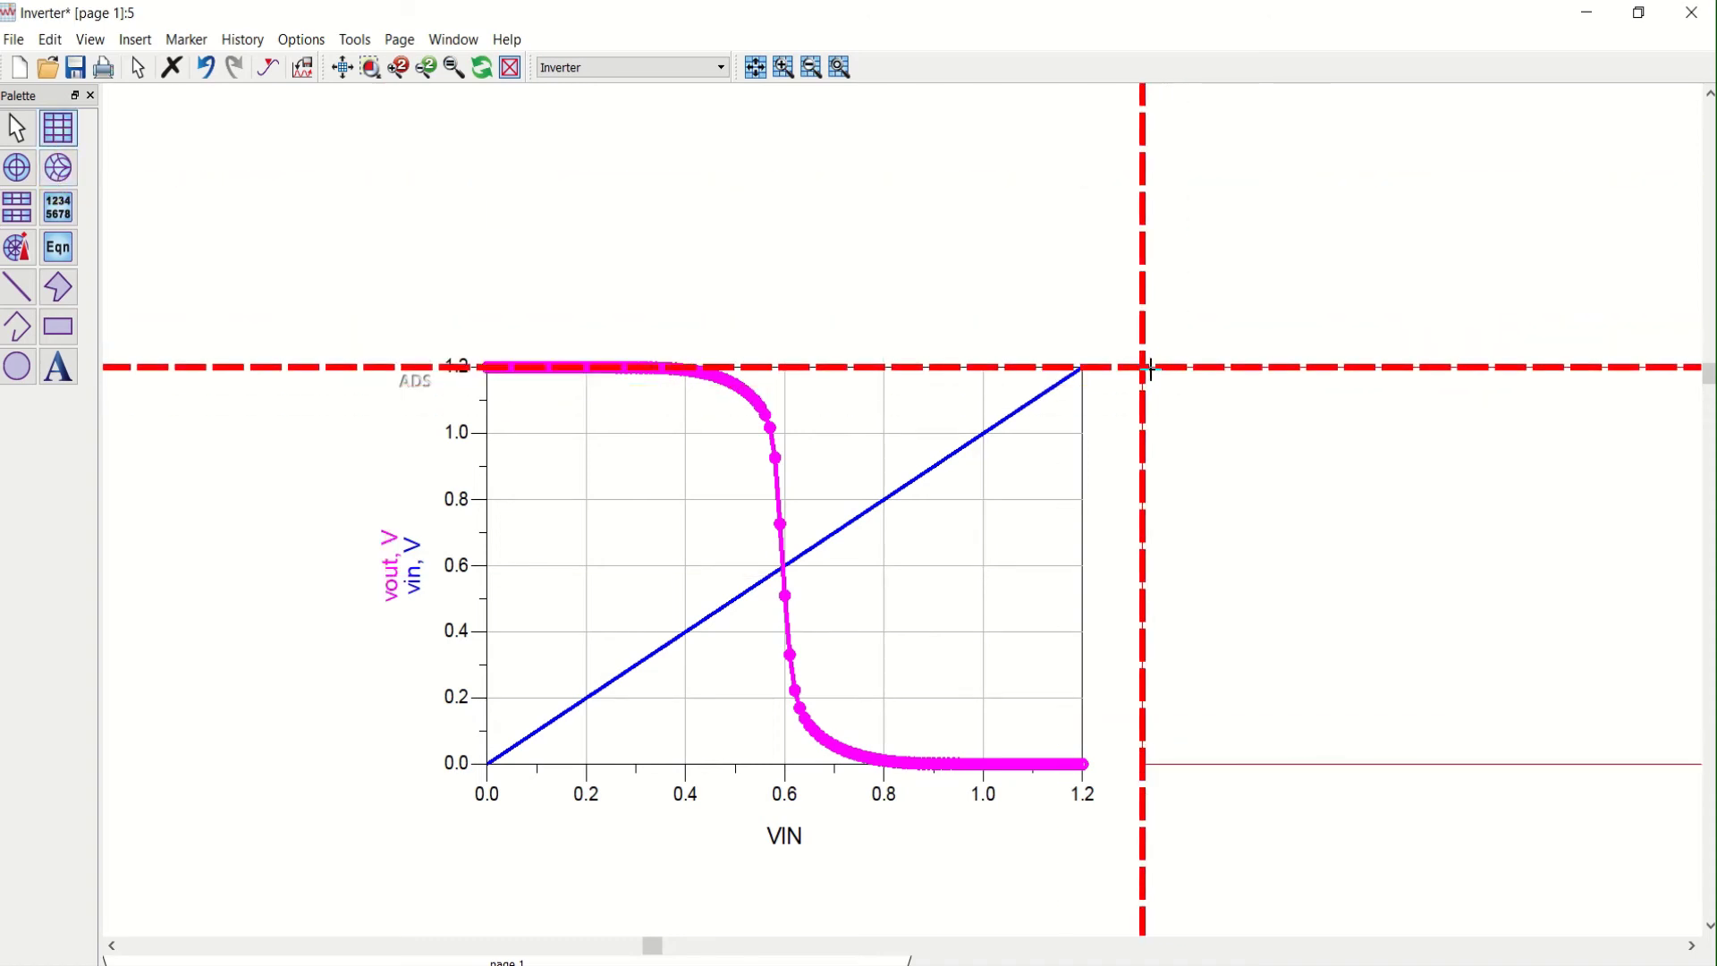
{"action": "left_click", "coordinate": [1148, 366]}
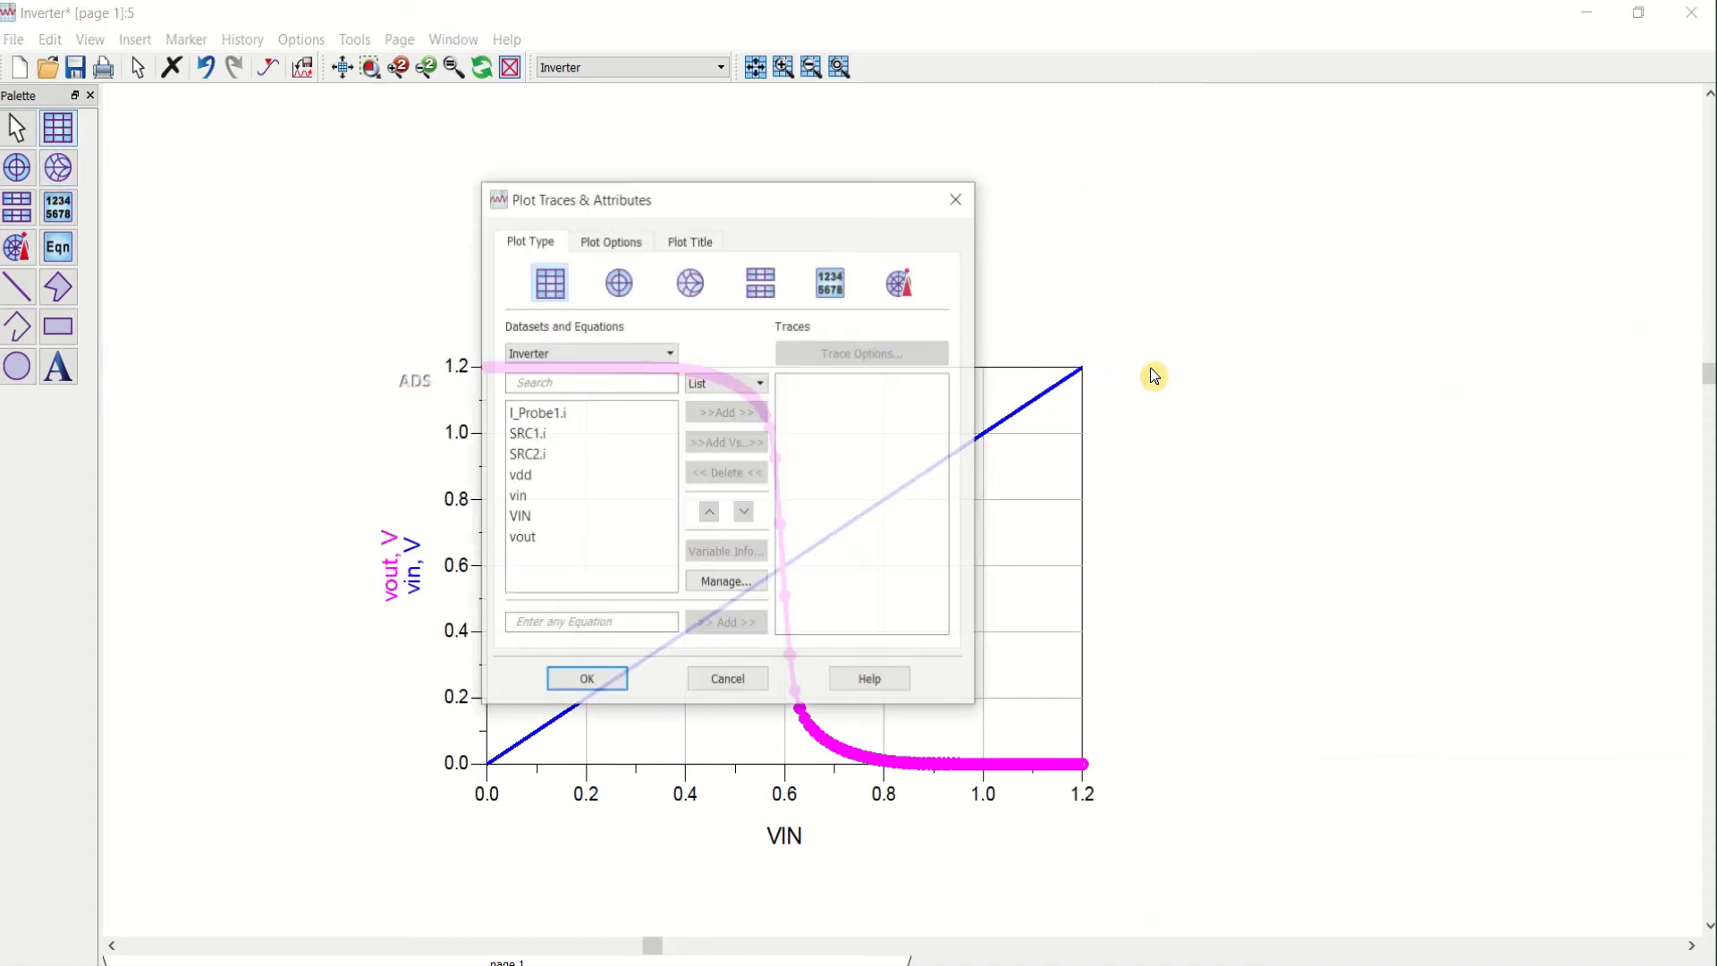
{"action": "left_click", "coordinate": [549, 411]}
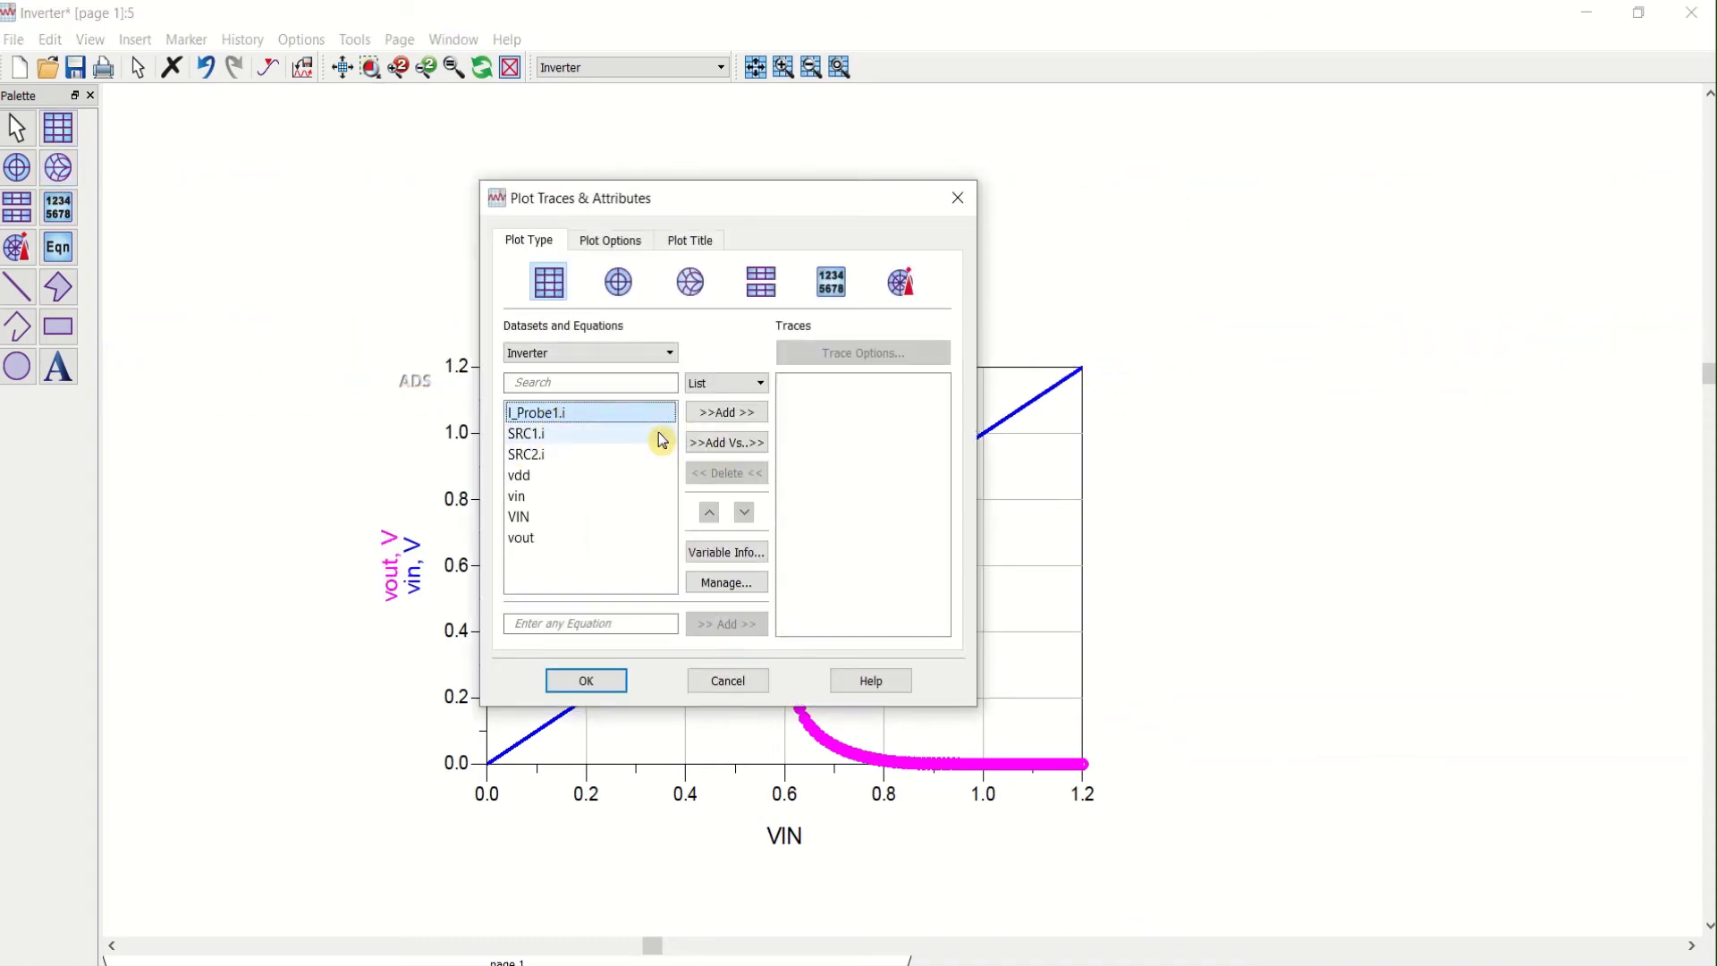
{"action": "left_click", "coordinate": [732, 413]}
{"action": "left_click", "coordinate": [590, 681]}
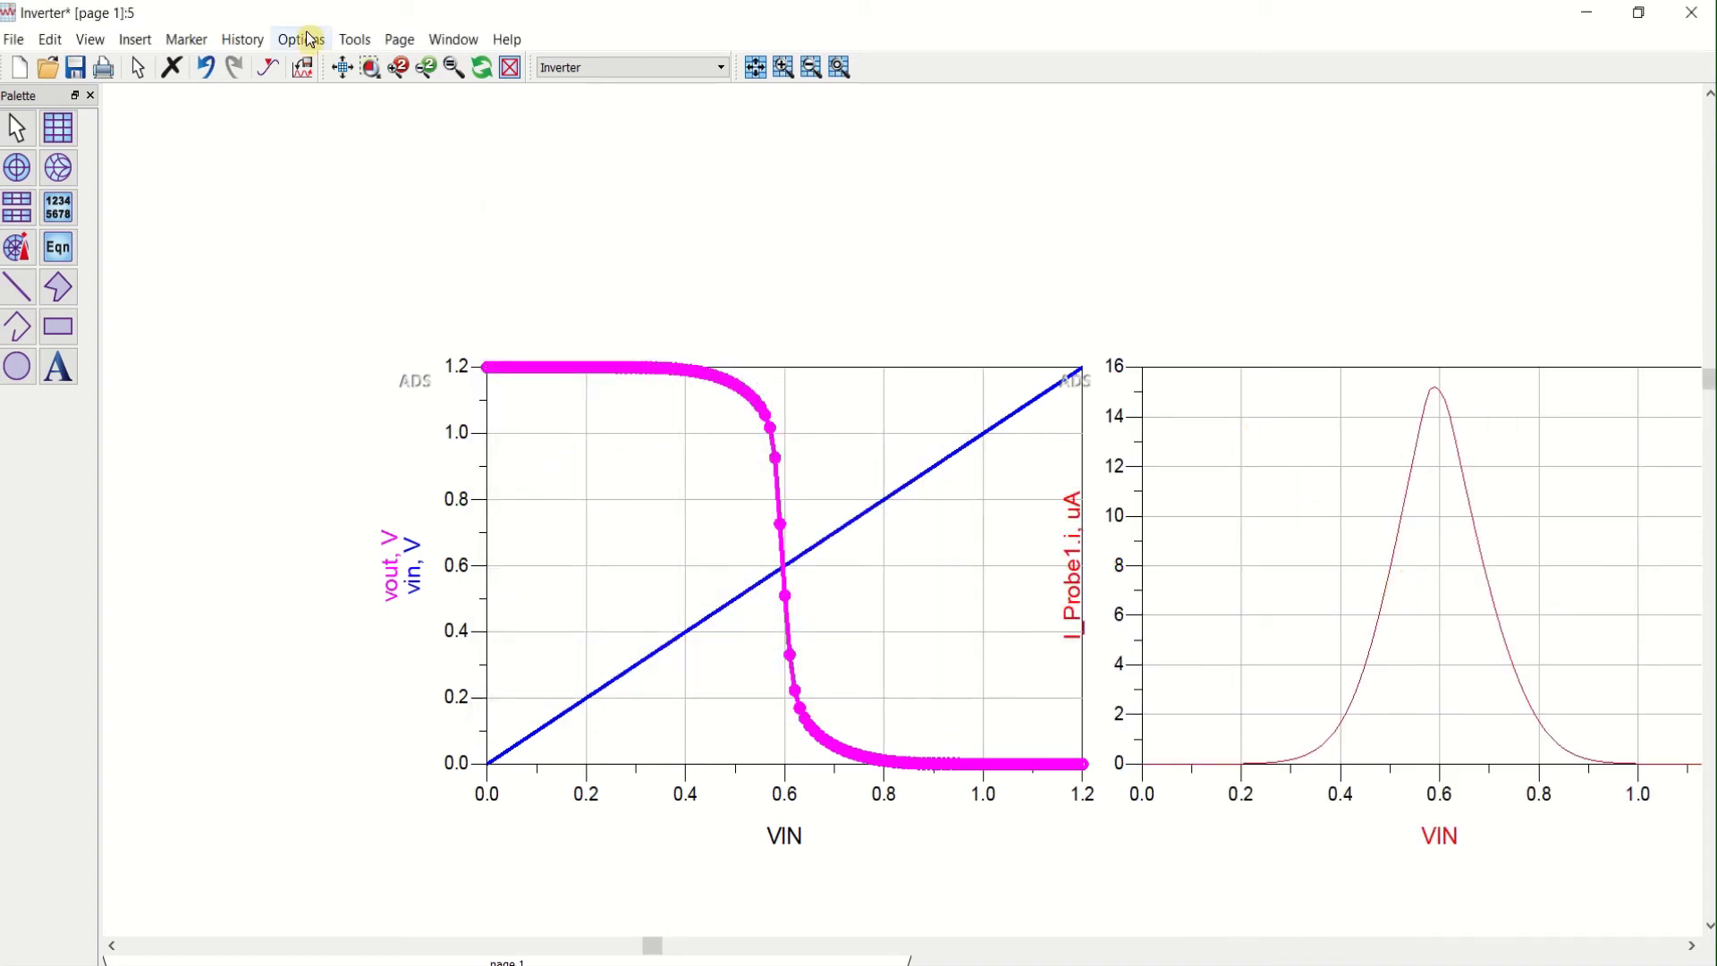
{"action": "left_click", "coordinate": [342, 70]}
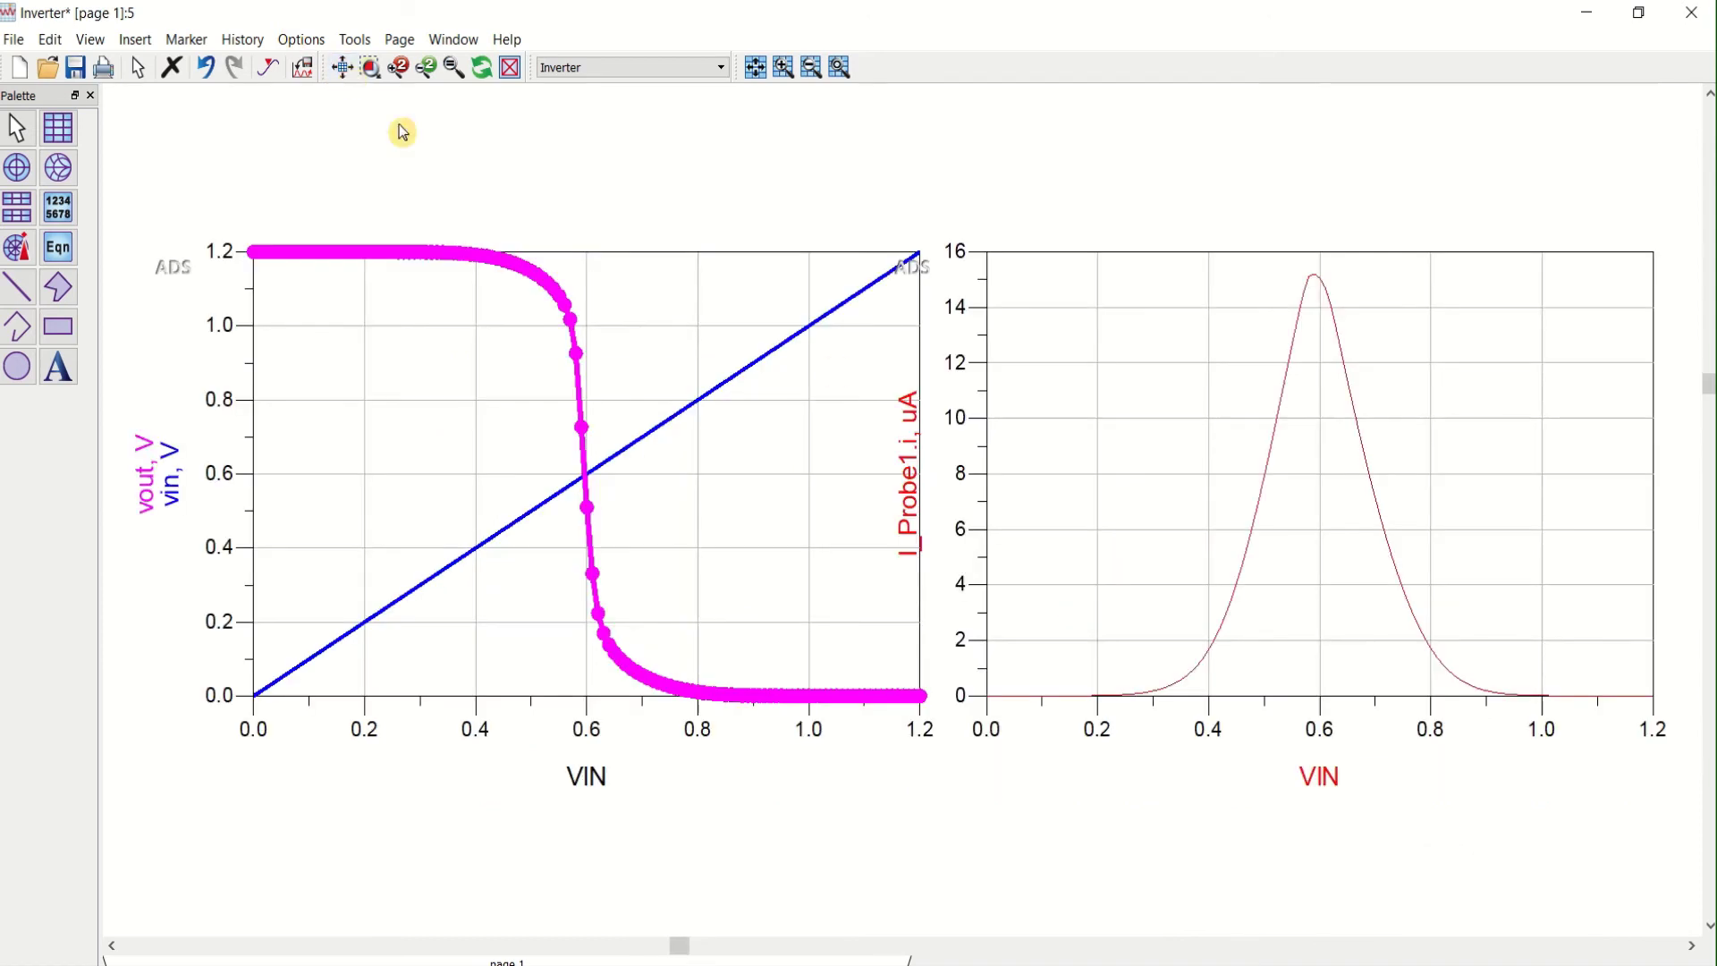
Thin the line of the vout trace and set the I_Probe1.i trace's line thickness to 1.5 points
{"action": "double_click", "coordinate": [565, 313]}
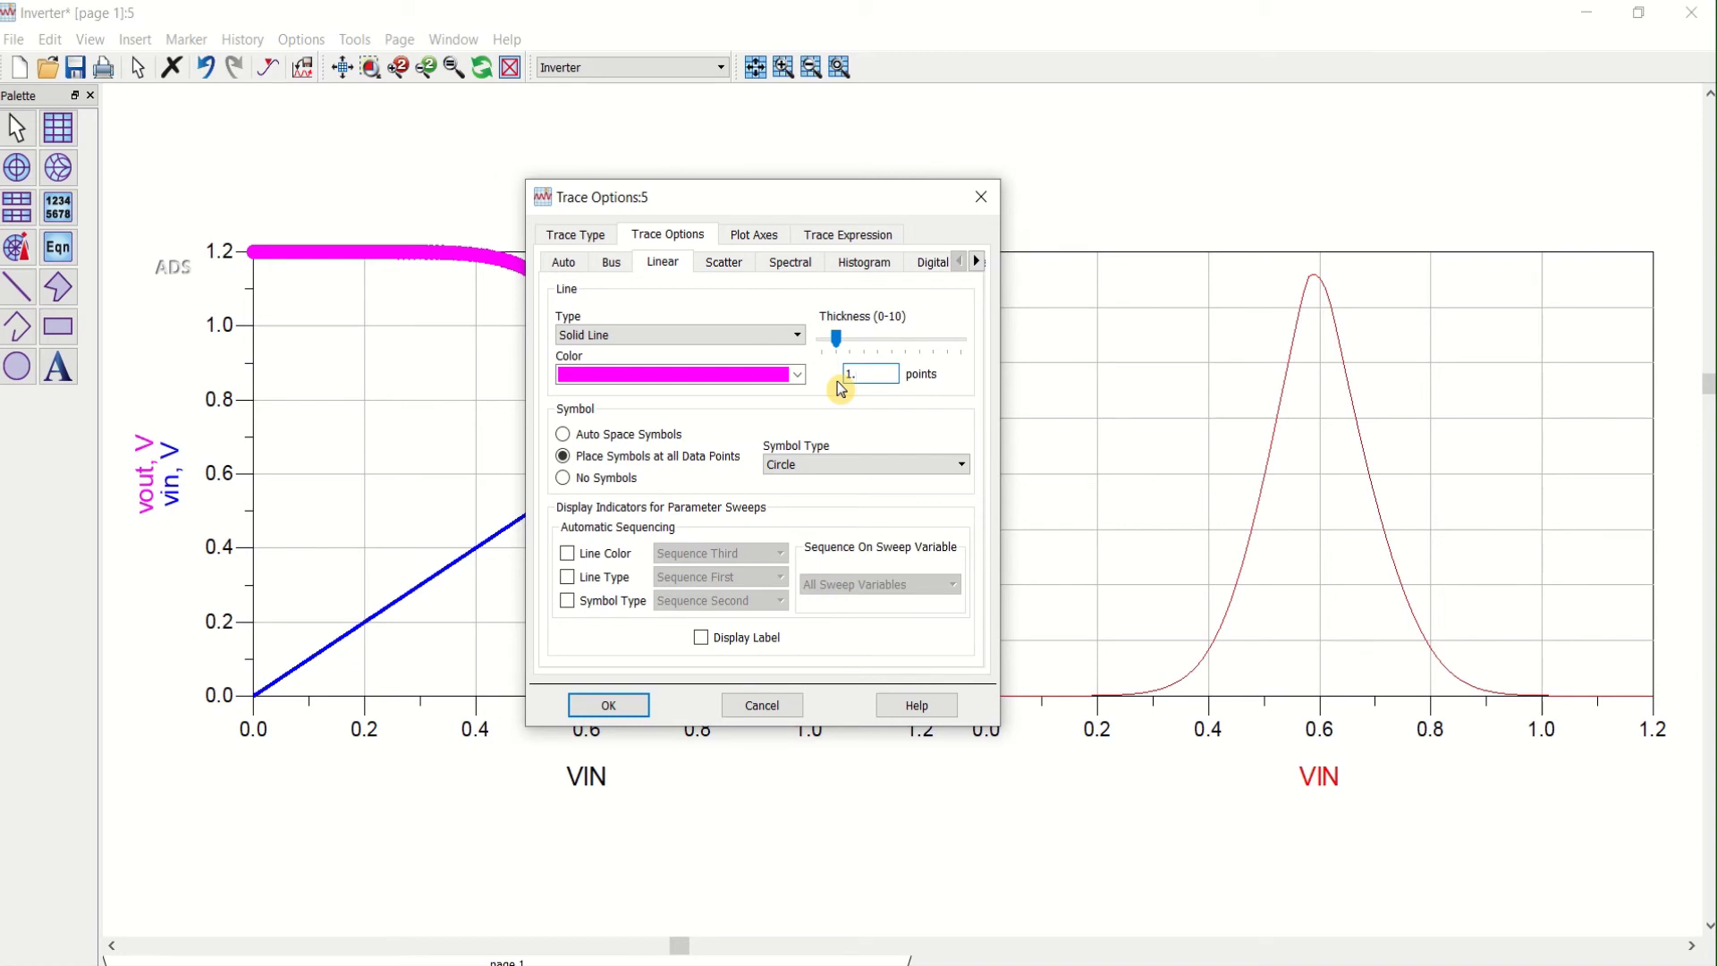
{"action": "left_click", "coordinate": [610, 705]}
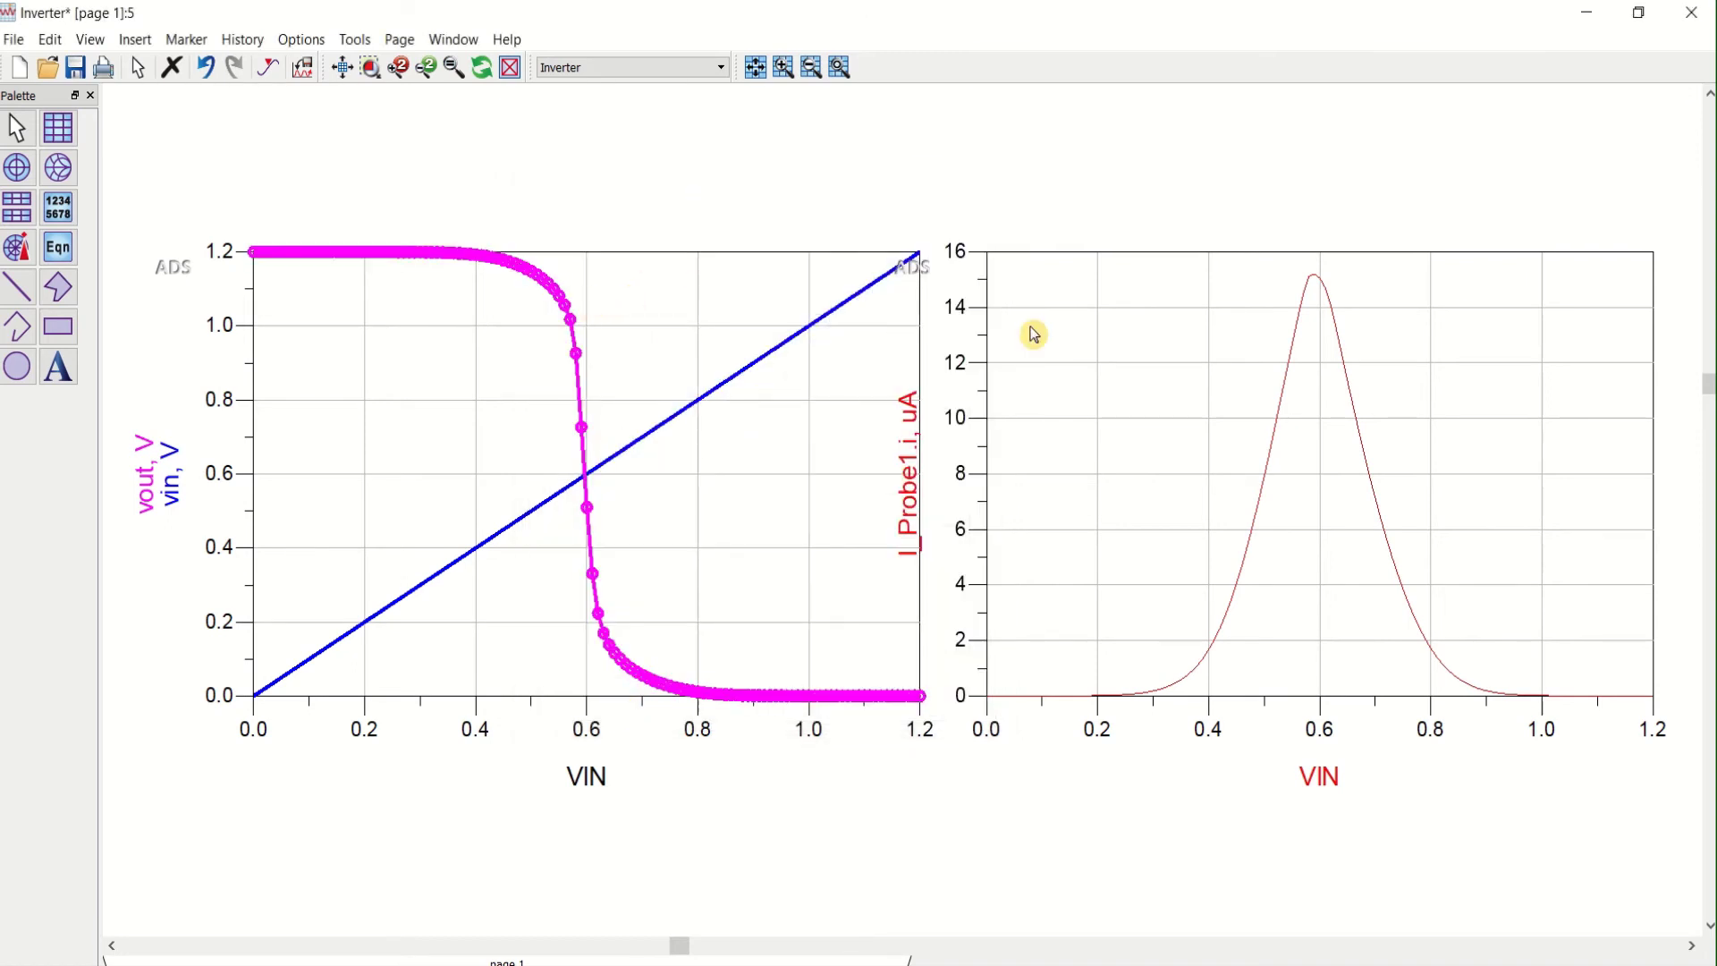
{"action": "double_click", "coordinate": [1296, 348]}
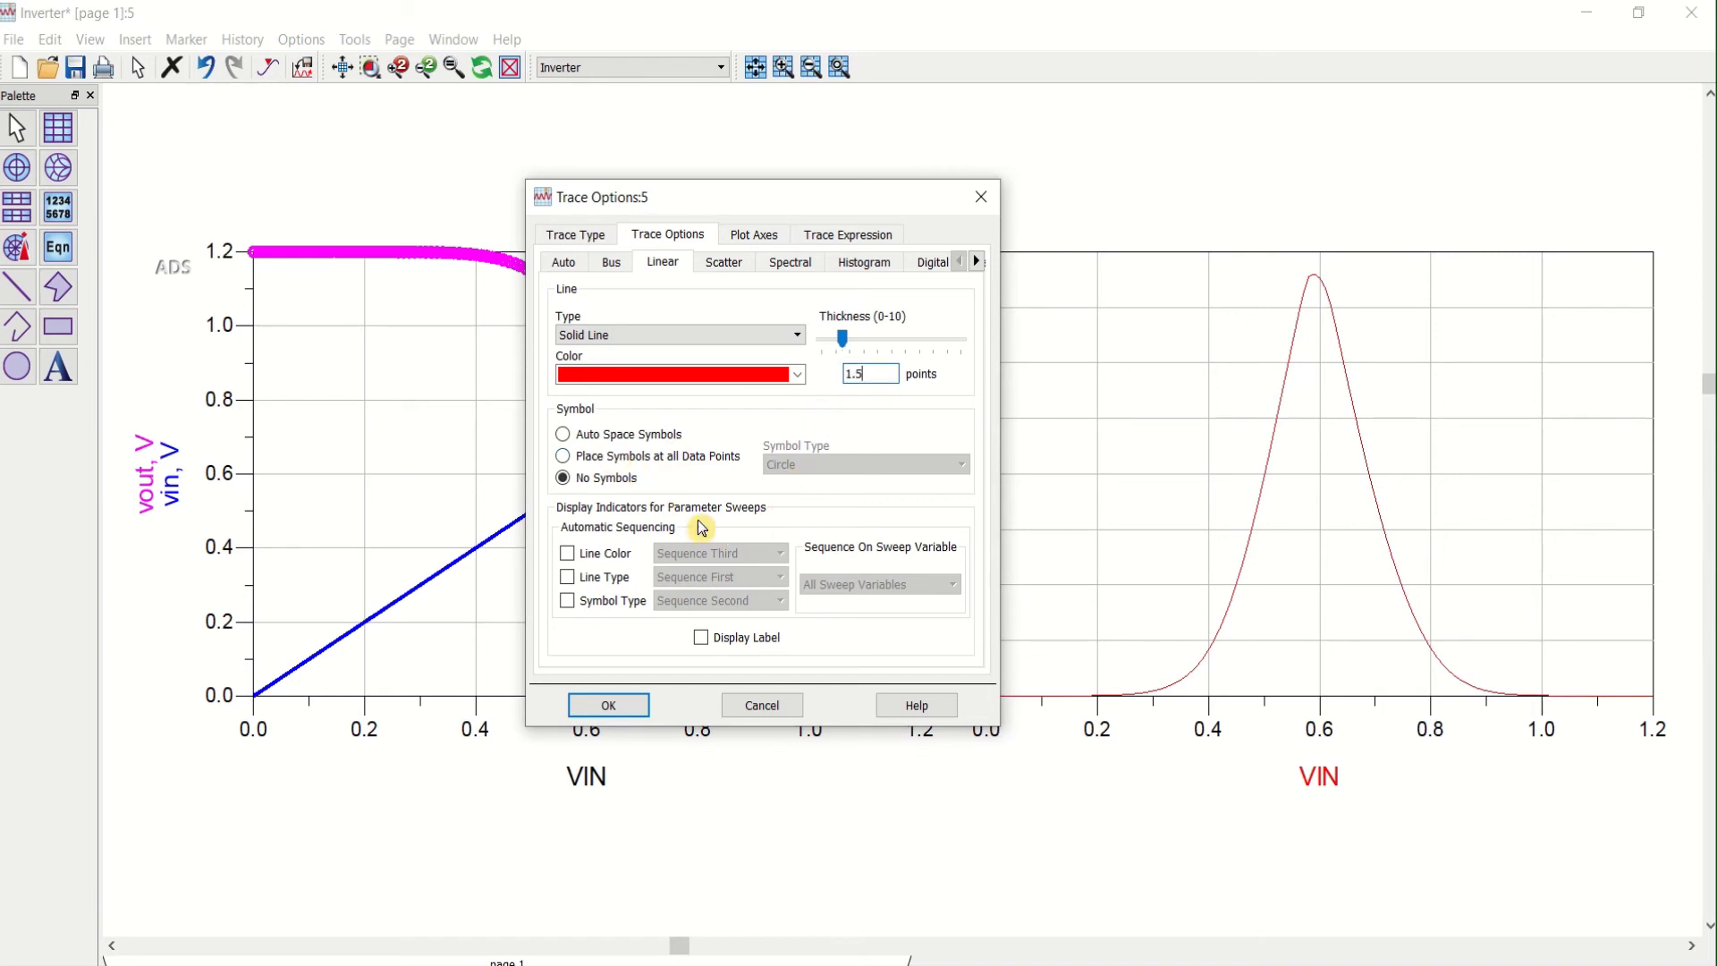
{"action": "left_click", "coordinate": [619, 709]}
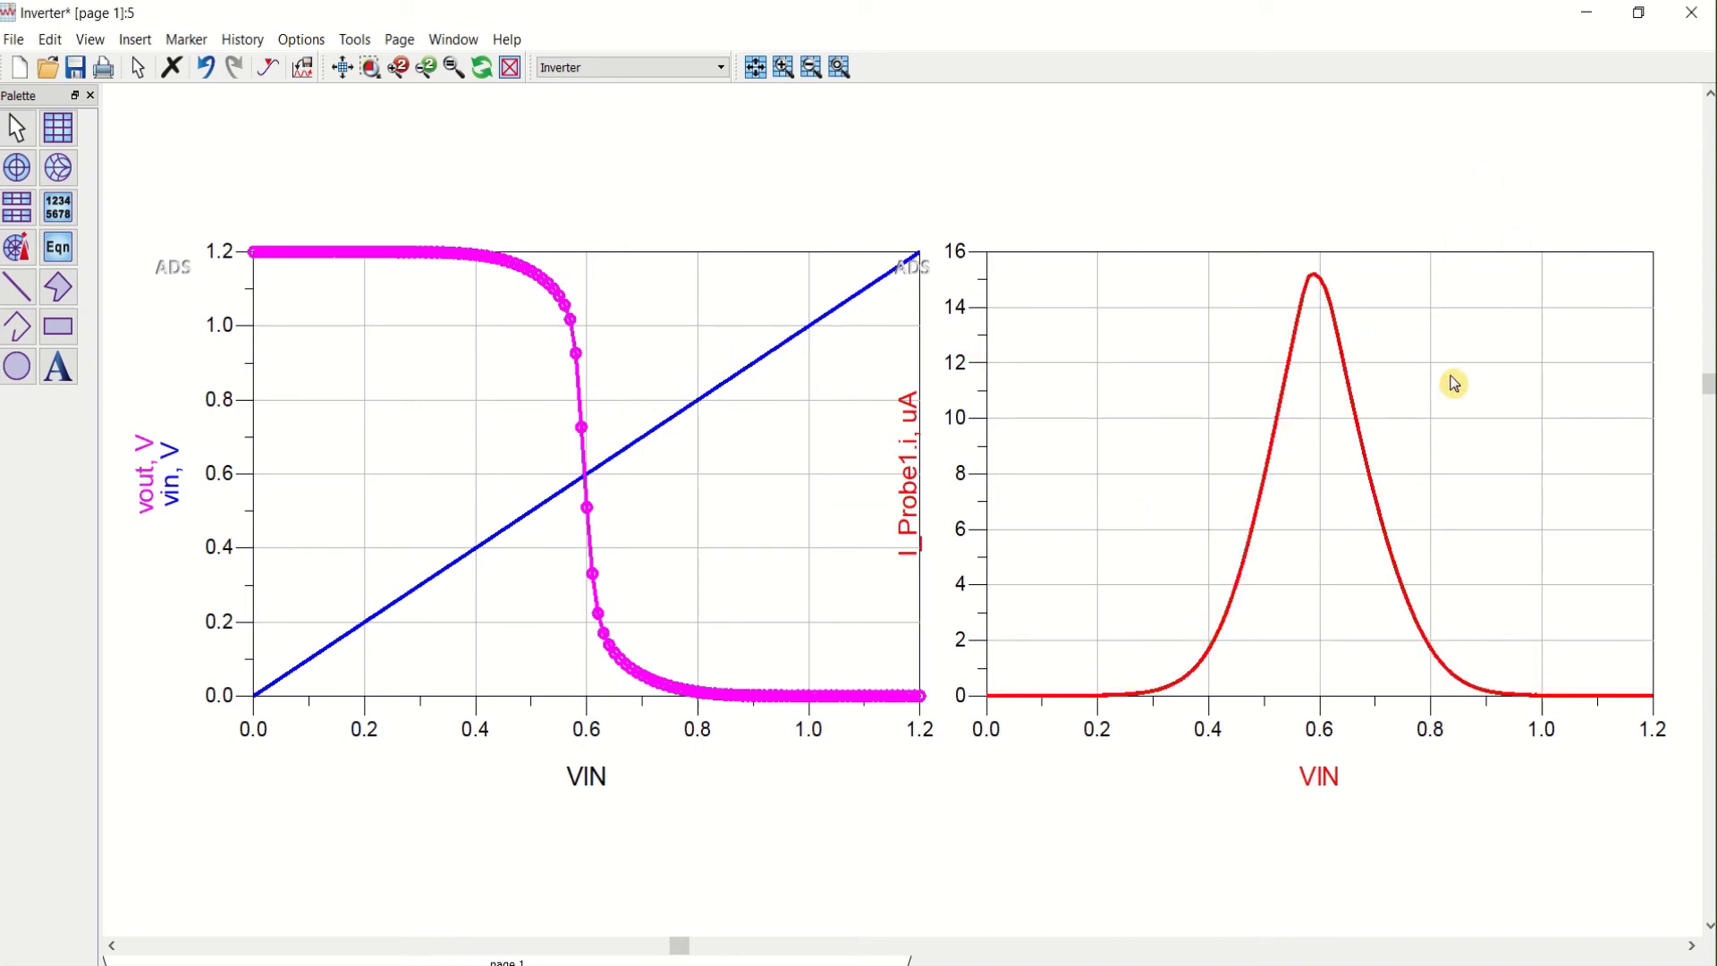
Try adding the vout trace to the I_Probe1.i plot and undo the addition
{"action": "double_click", "coordinate": [1290, 374]}
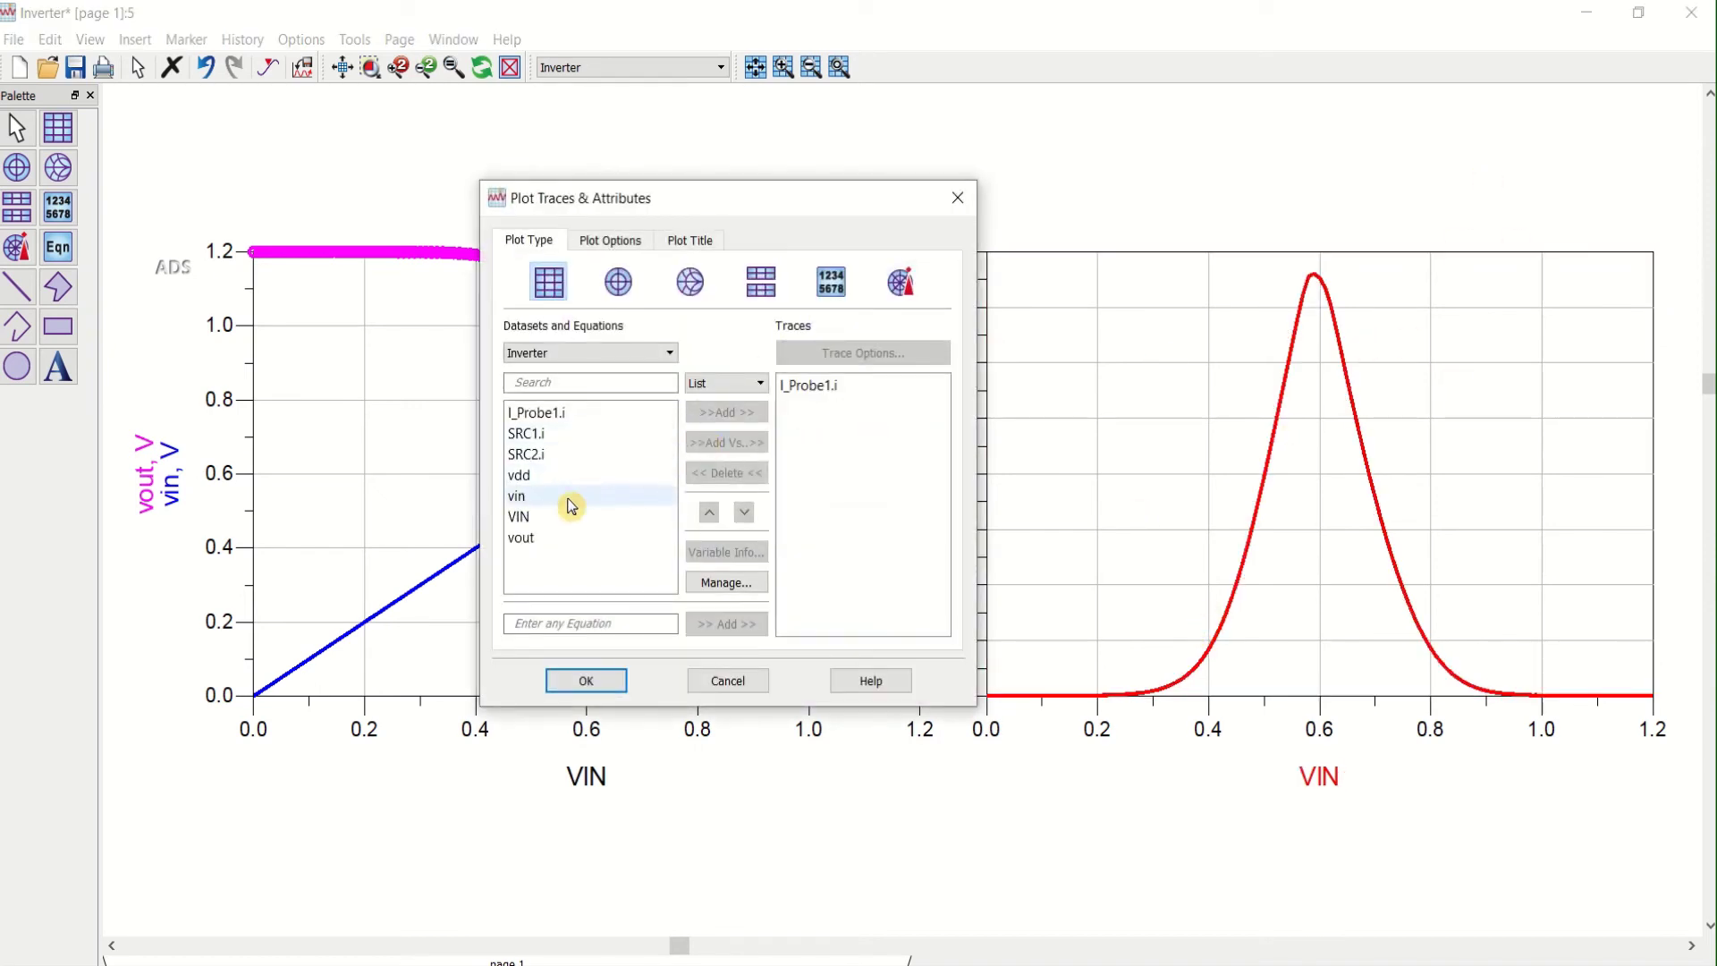
{"action": "left_click", "coordinate": [541, 540]}
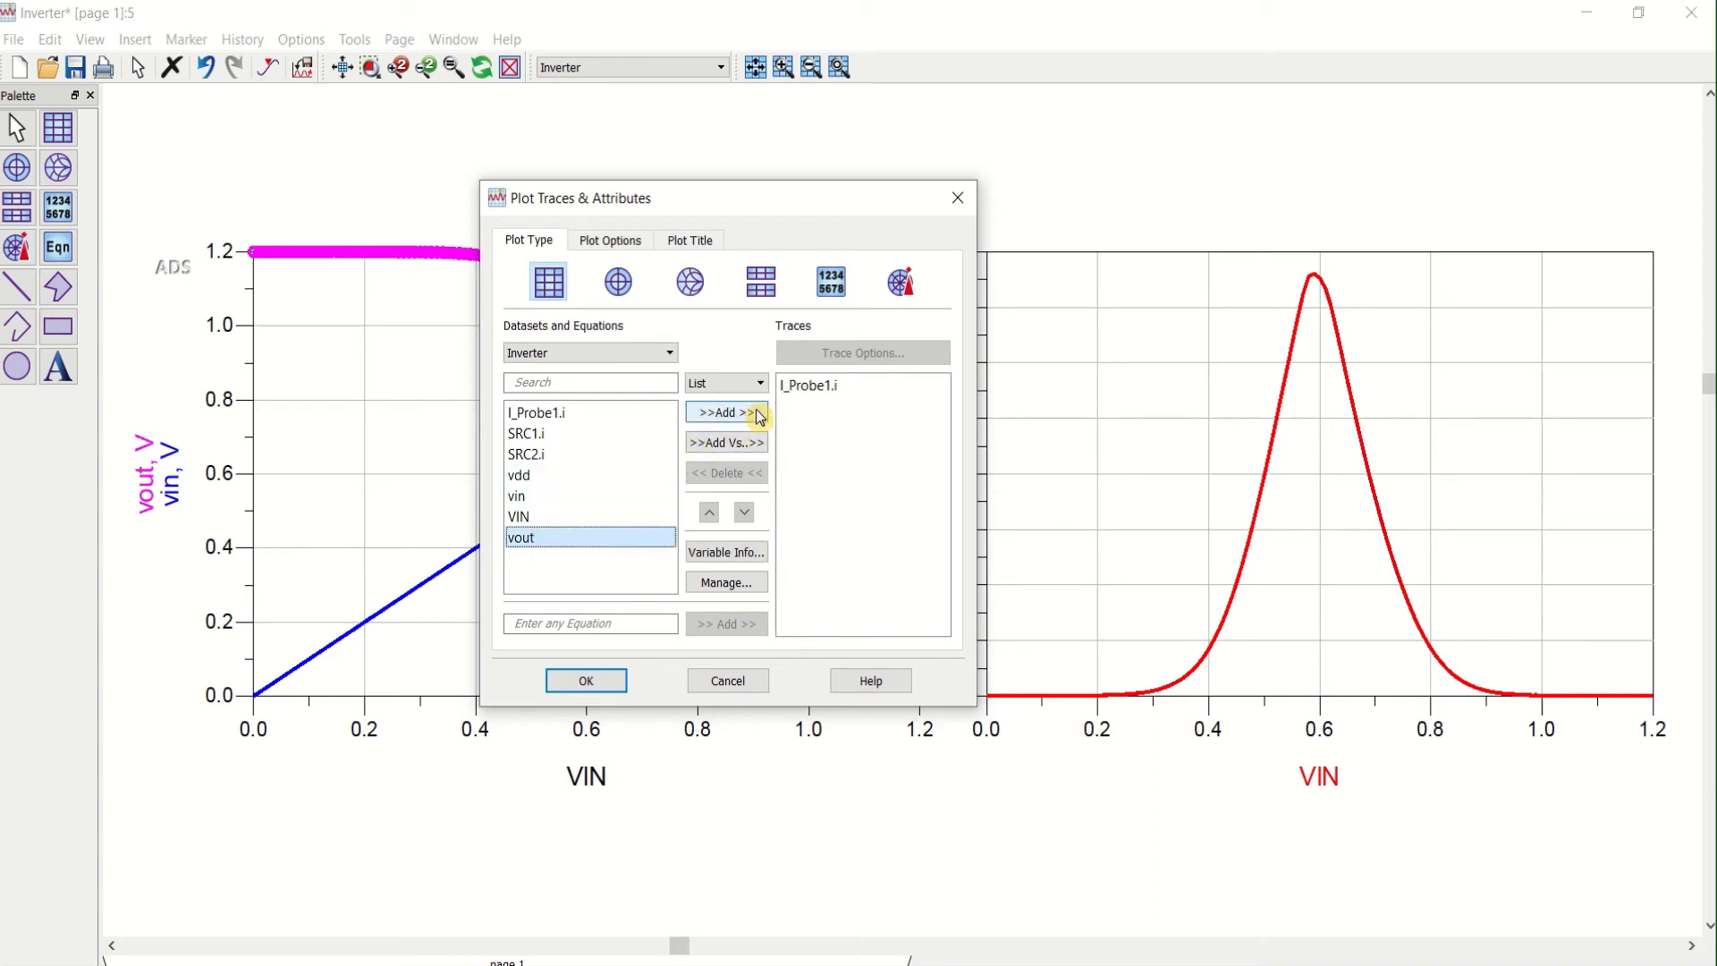
{"action": "left_click", "coordinate": [759, 417]}
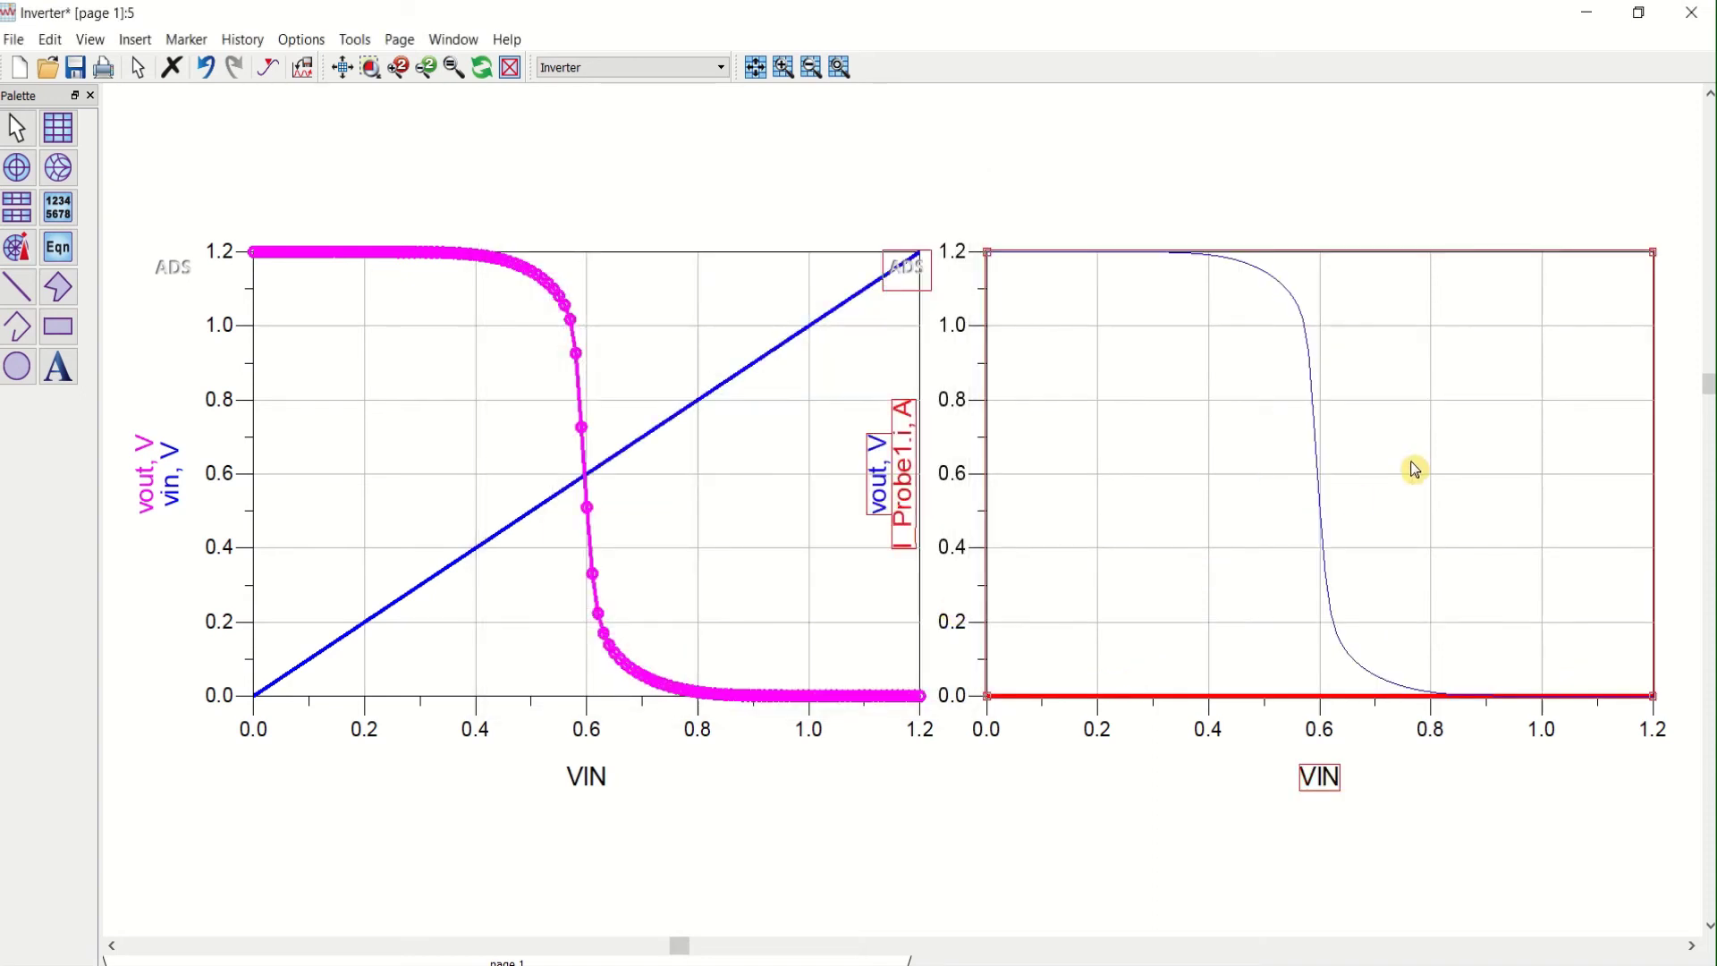
{"action": "left_click", "coordinate": [206, 67]}
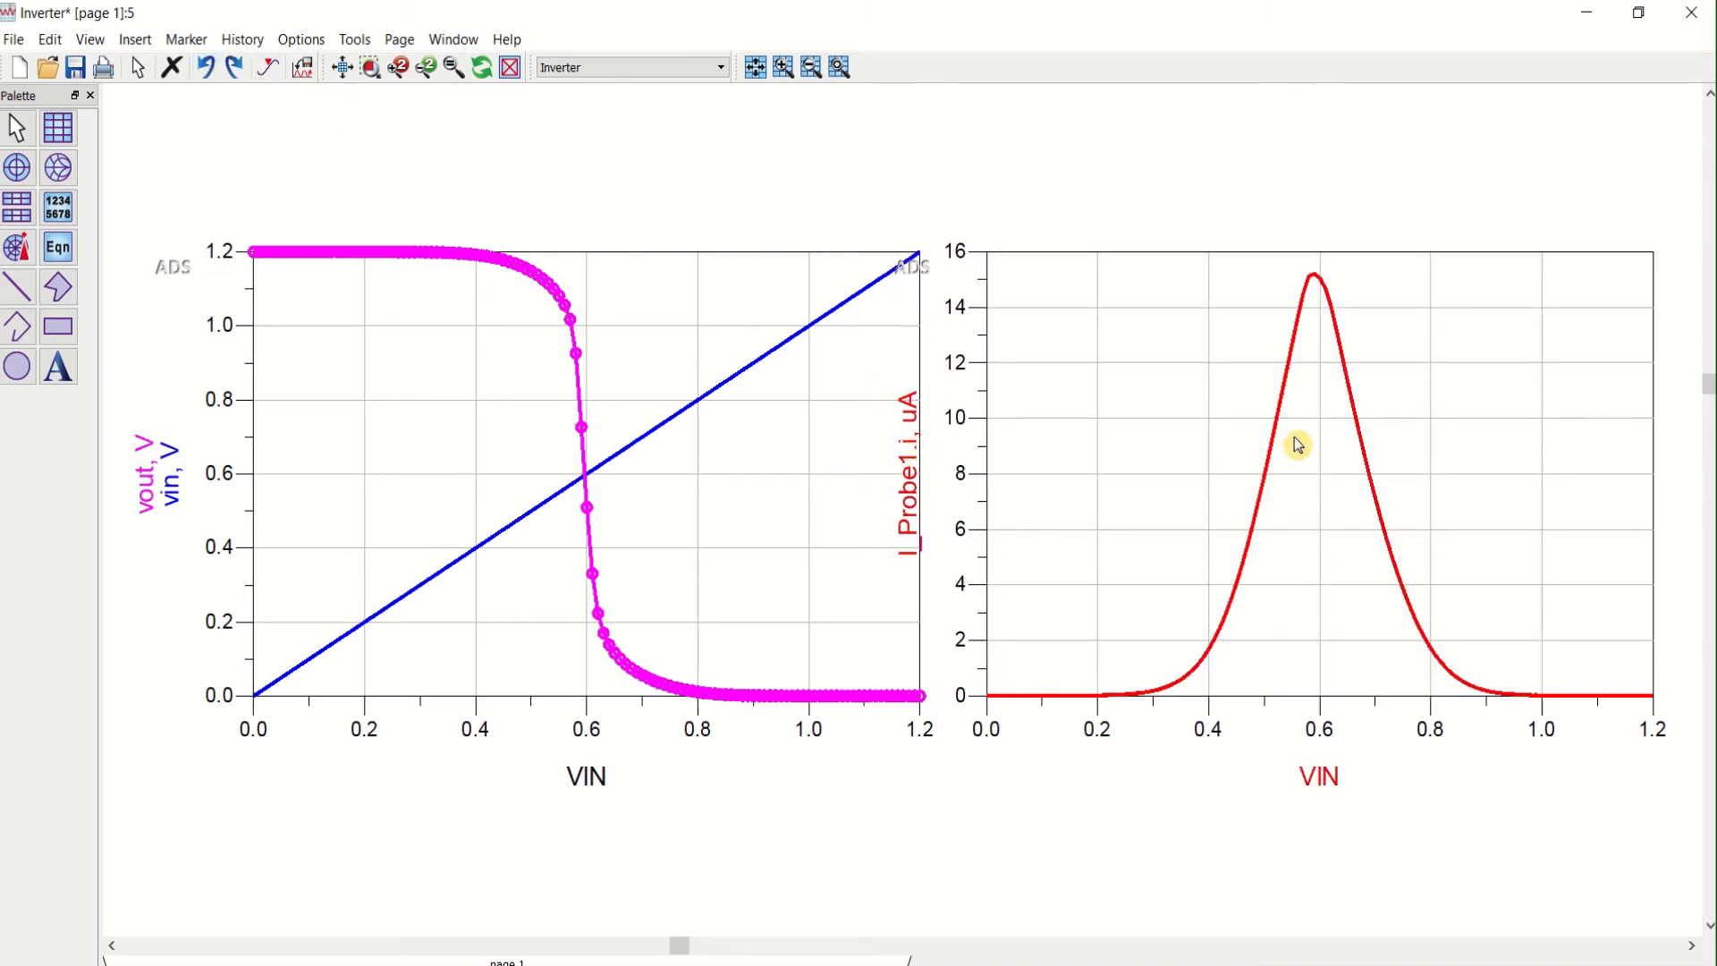
Overlay the I_Probe1.i plot on the transfer curve plot and fit the combined plots in view
{"action": "left_click", "coordinate": [1398, 392]}
{"action": "left_click_drag", "start_coordinate": [1397, 392], "coordinate": [779, 404]}
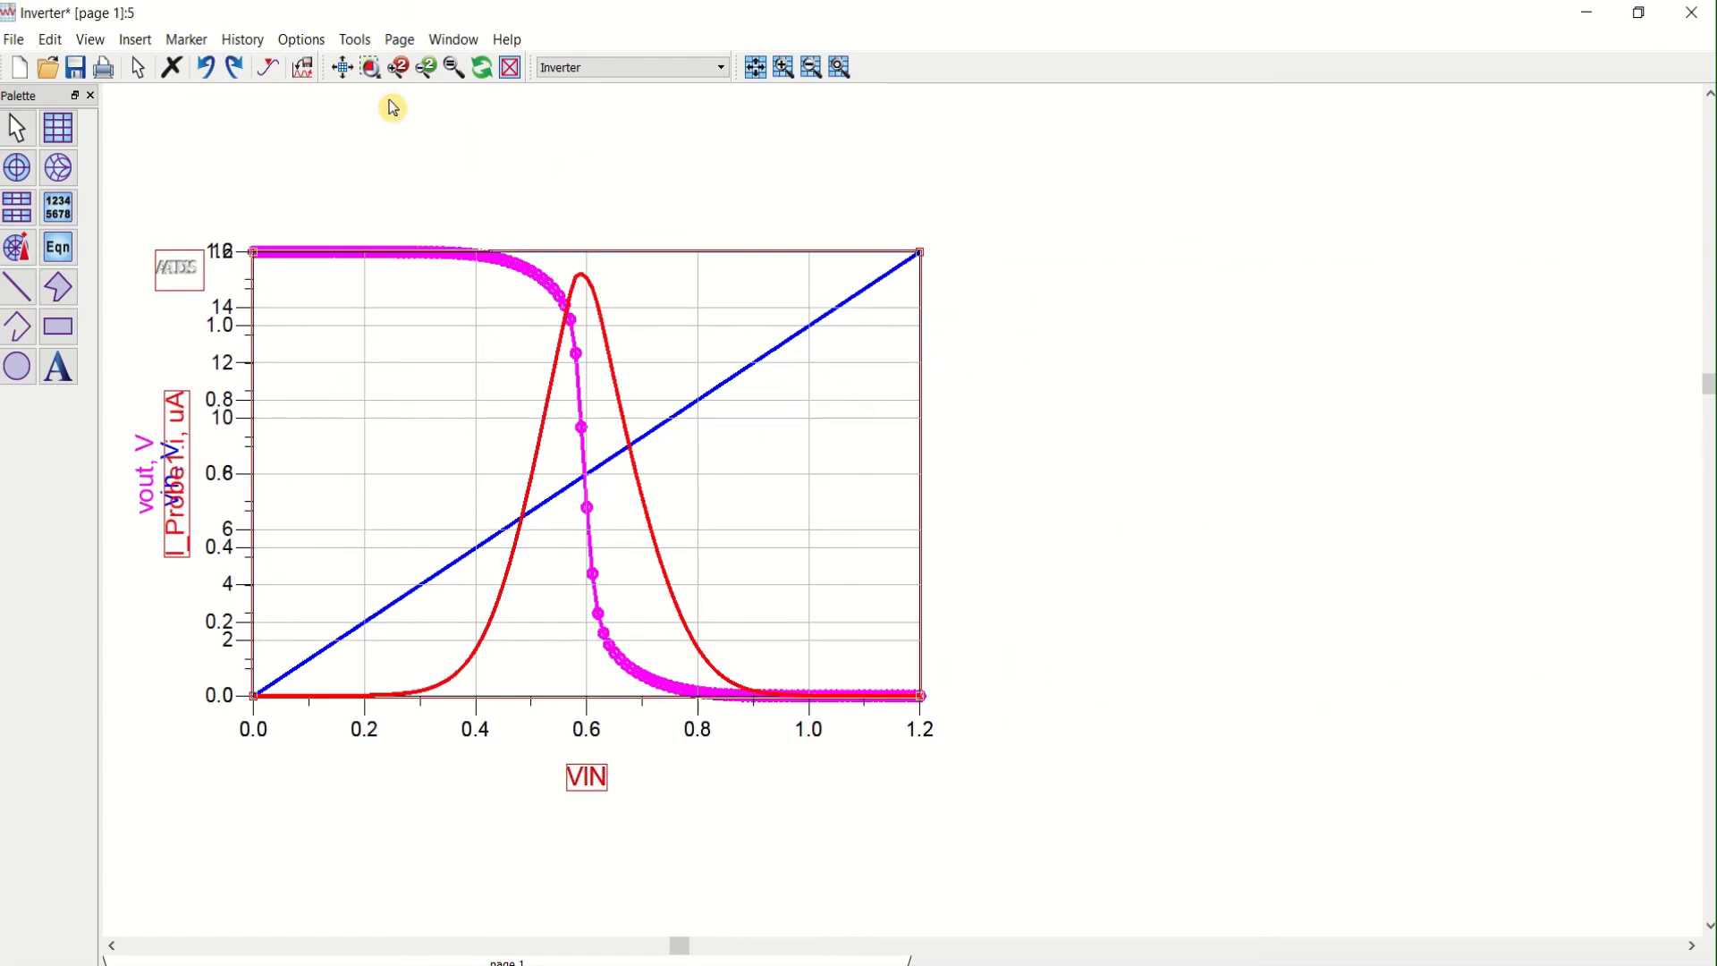
{"action": "left_click", "coordinate": [343, 67]}
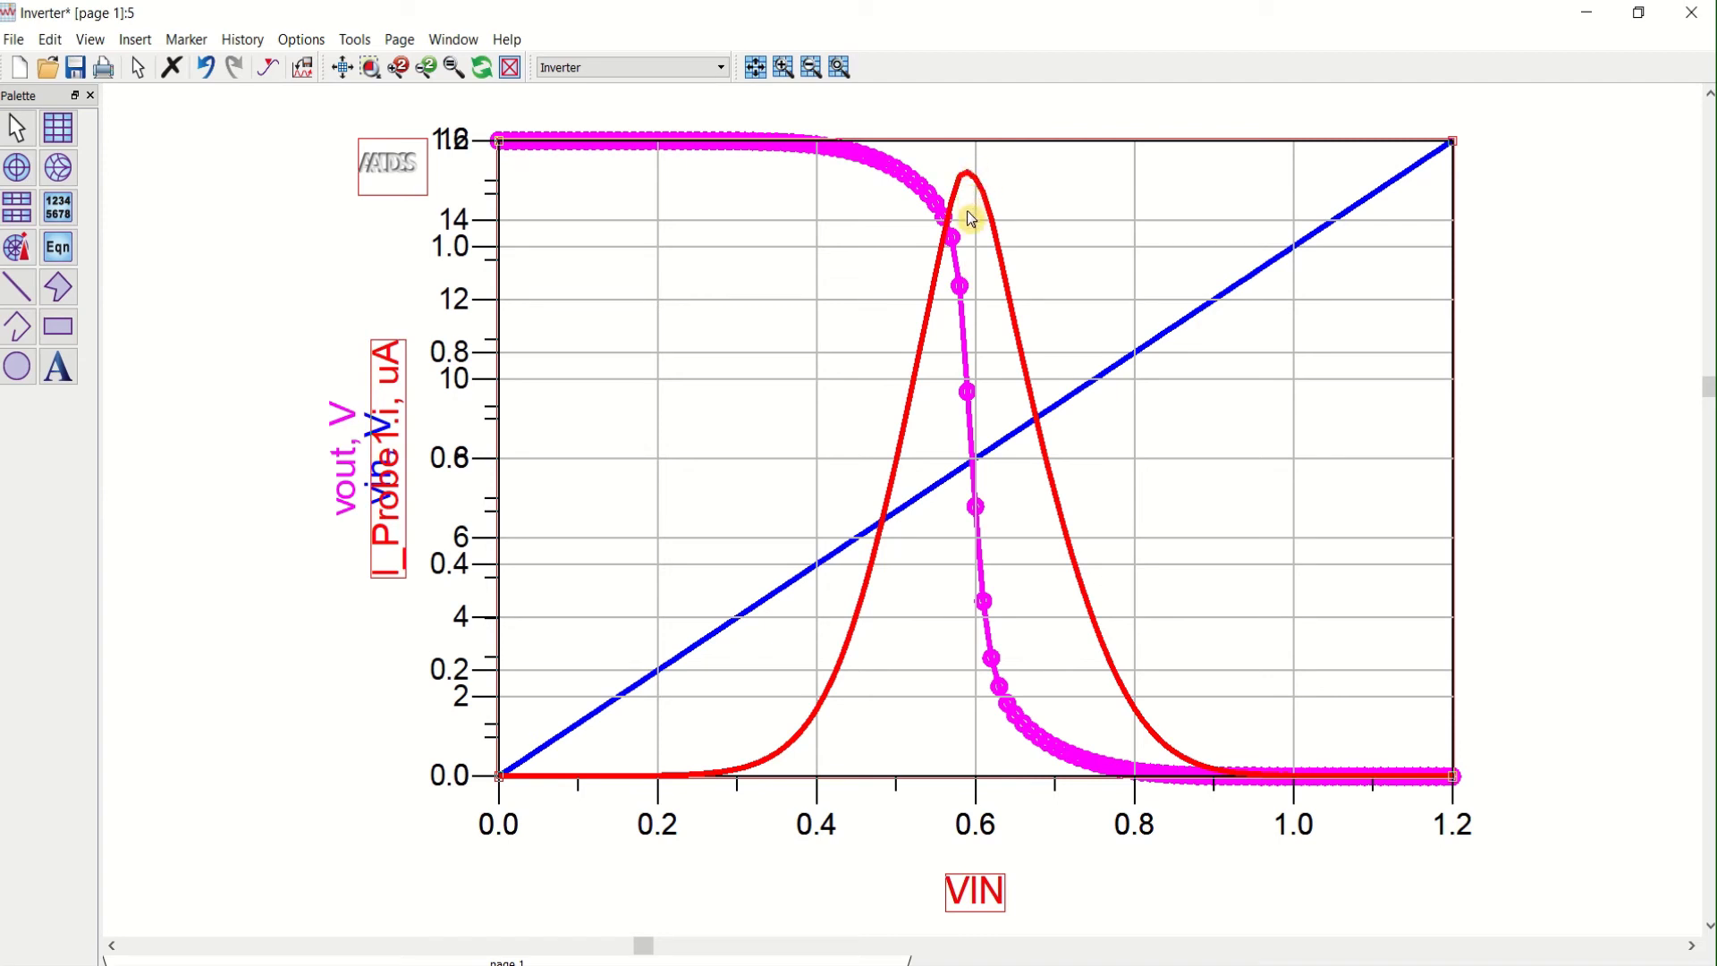
Try to insert a marker where the vin and vout traces cross
{"action": "left_click", "coordinate": [269, 79]}
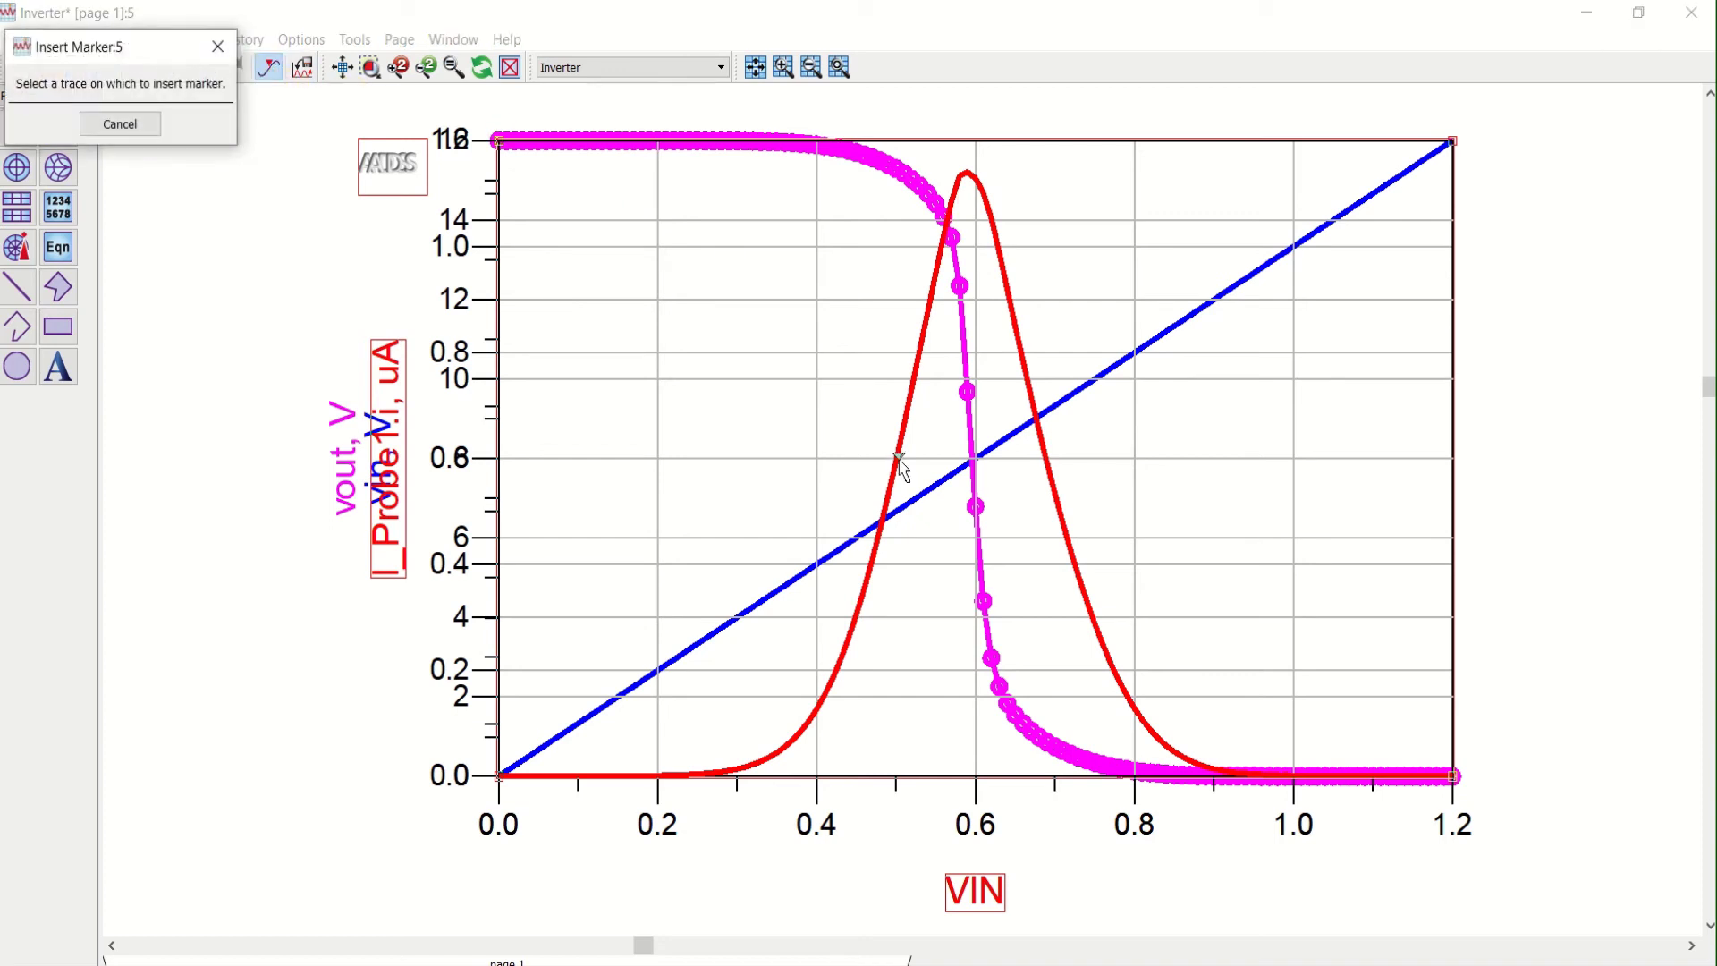
{"action": "left_click", "coordinate": [972, 460]}
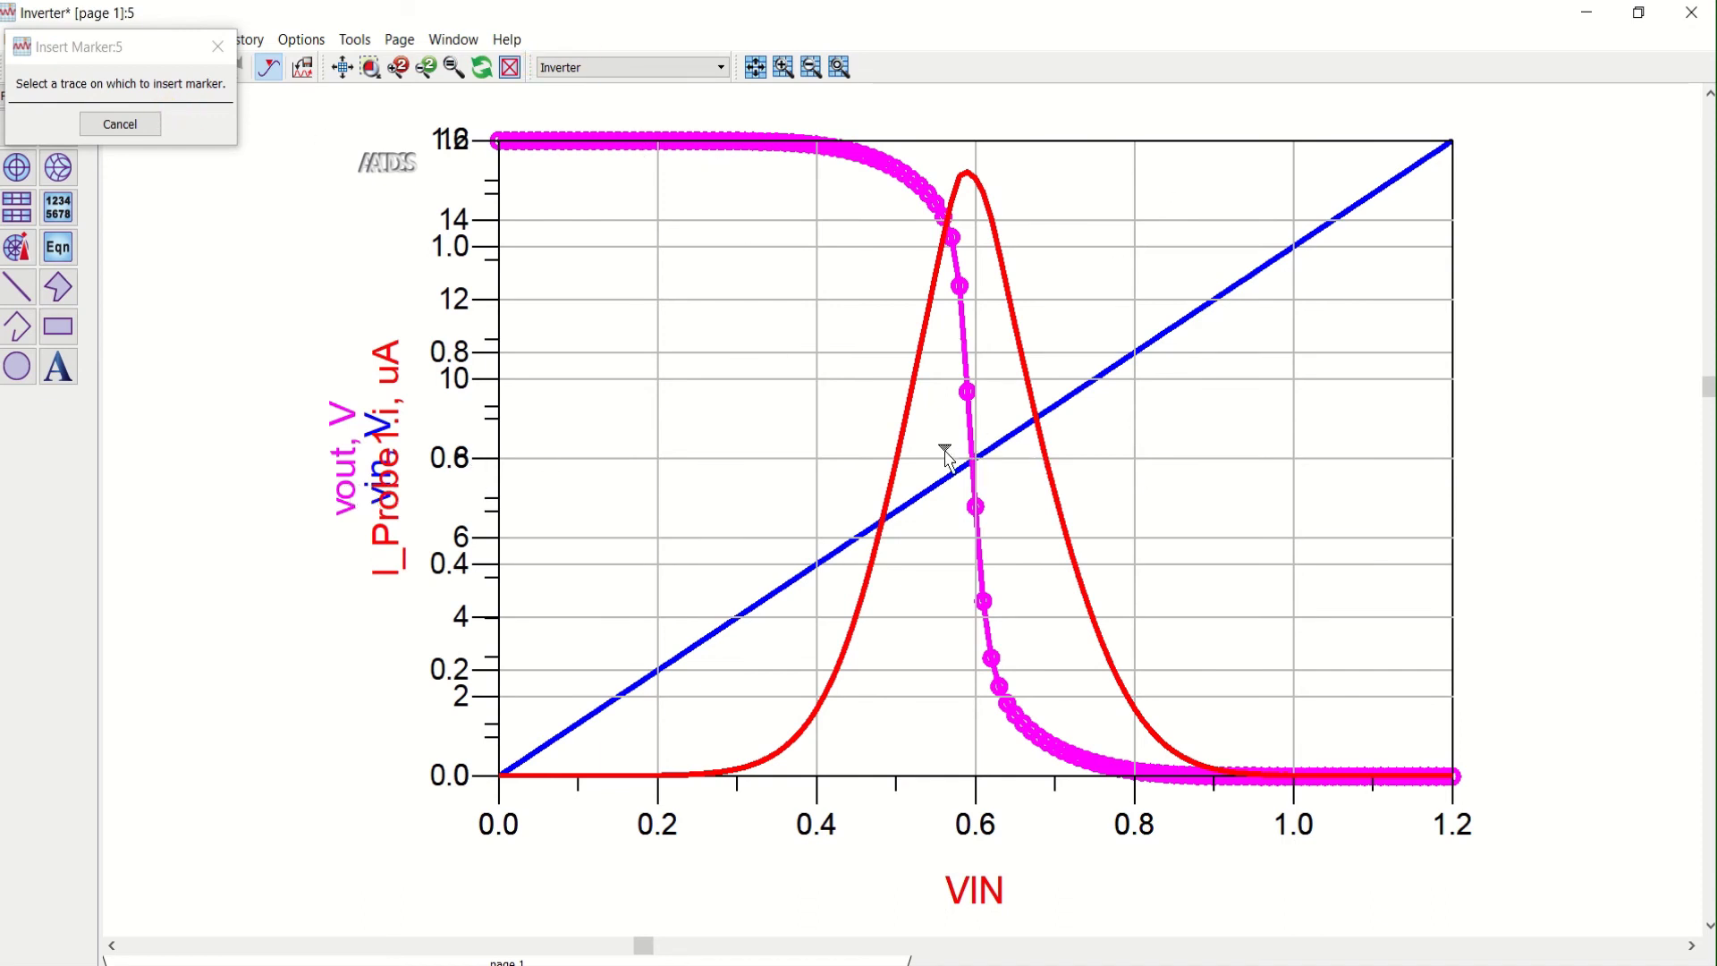
{"action": "key", "text": "Escape"}
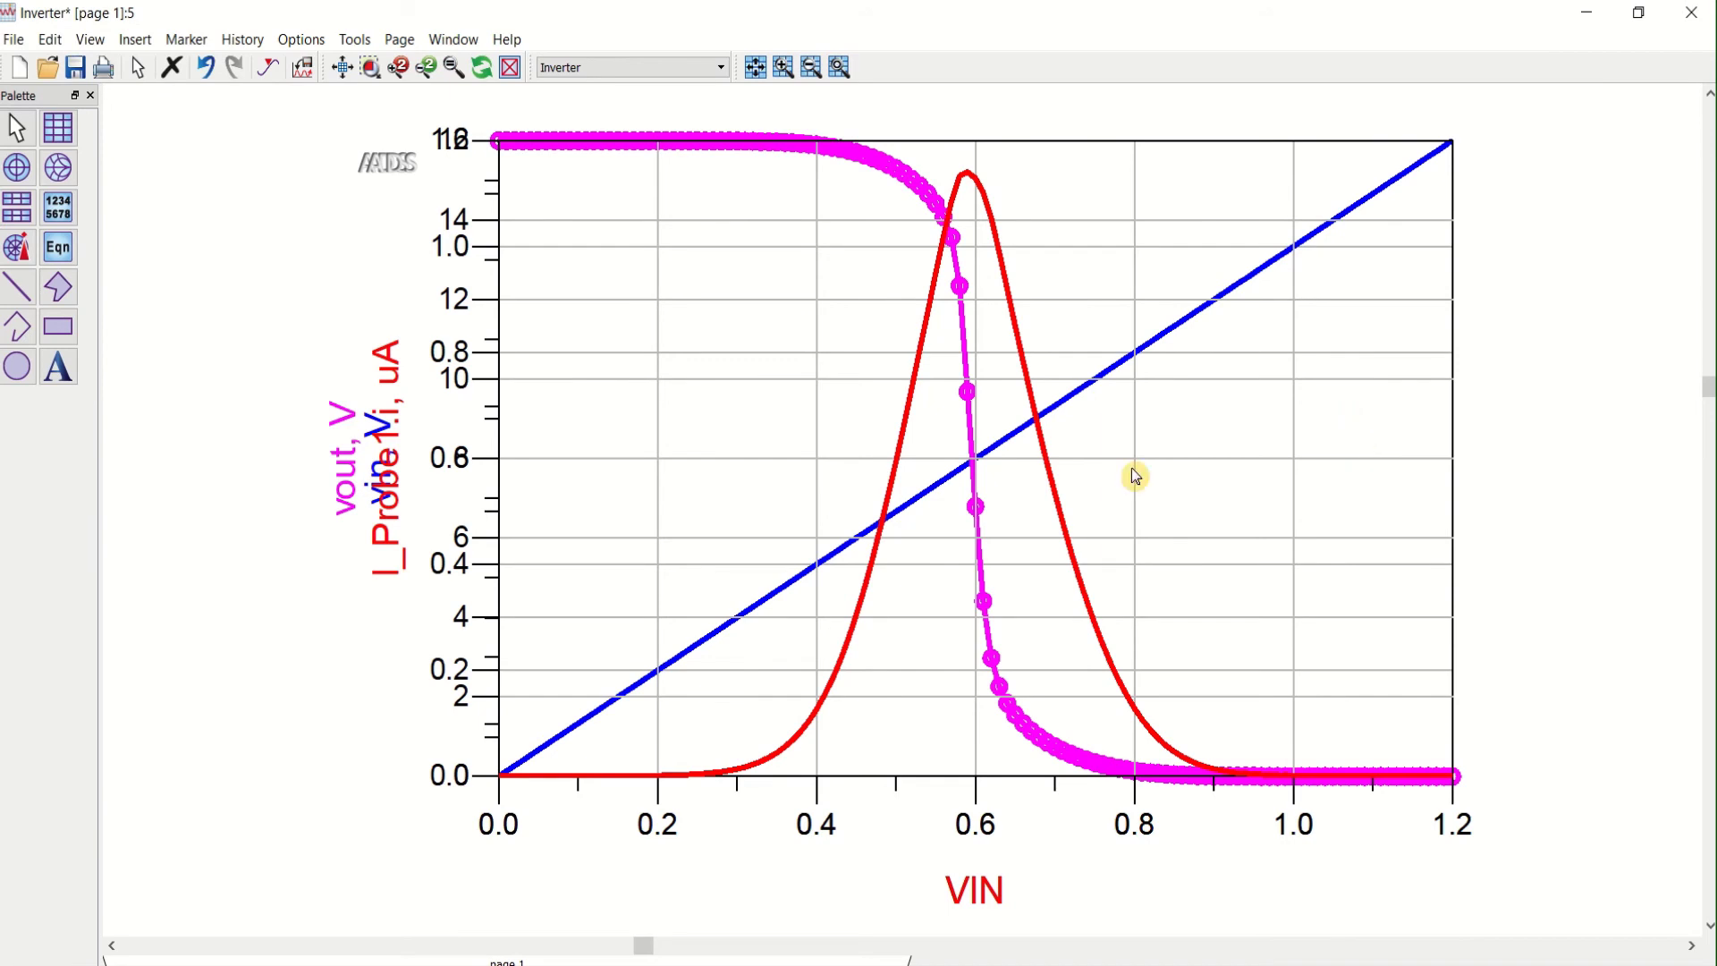
Separate the two plots so they sit side by side with a gap, fit both in view and save the data display
{"action": "scroll", "coordinate": [1024, 491], "scroll_direction": "down", "scroll_amount": 2}
{"action": "left_click_drag", "start_coordinate": [944, 525], "coordinate": [1545, 531]}
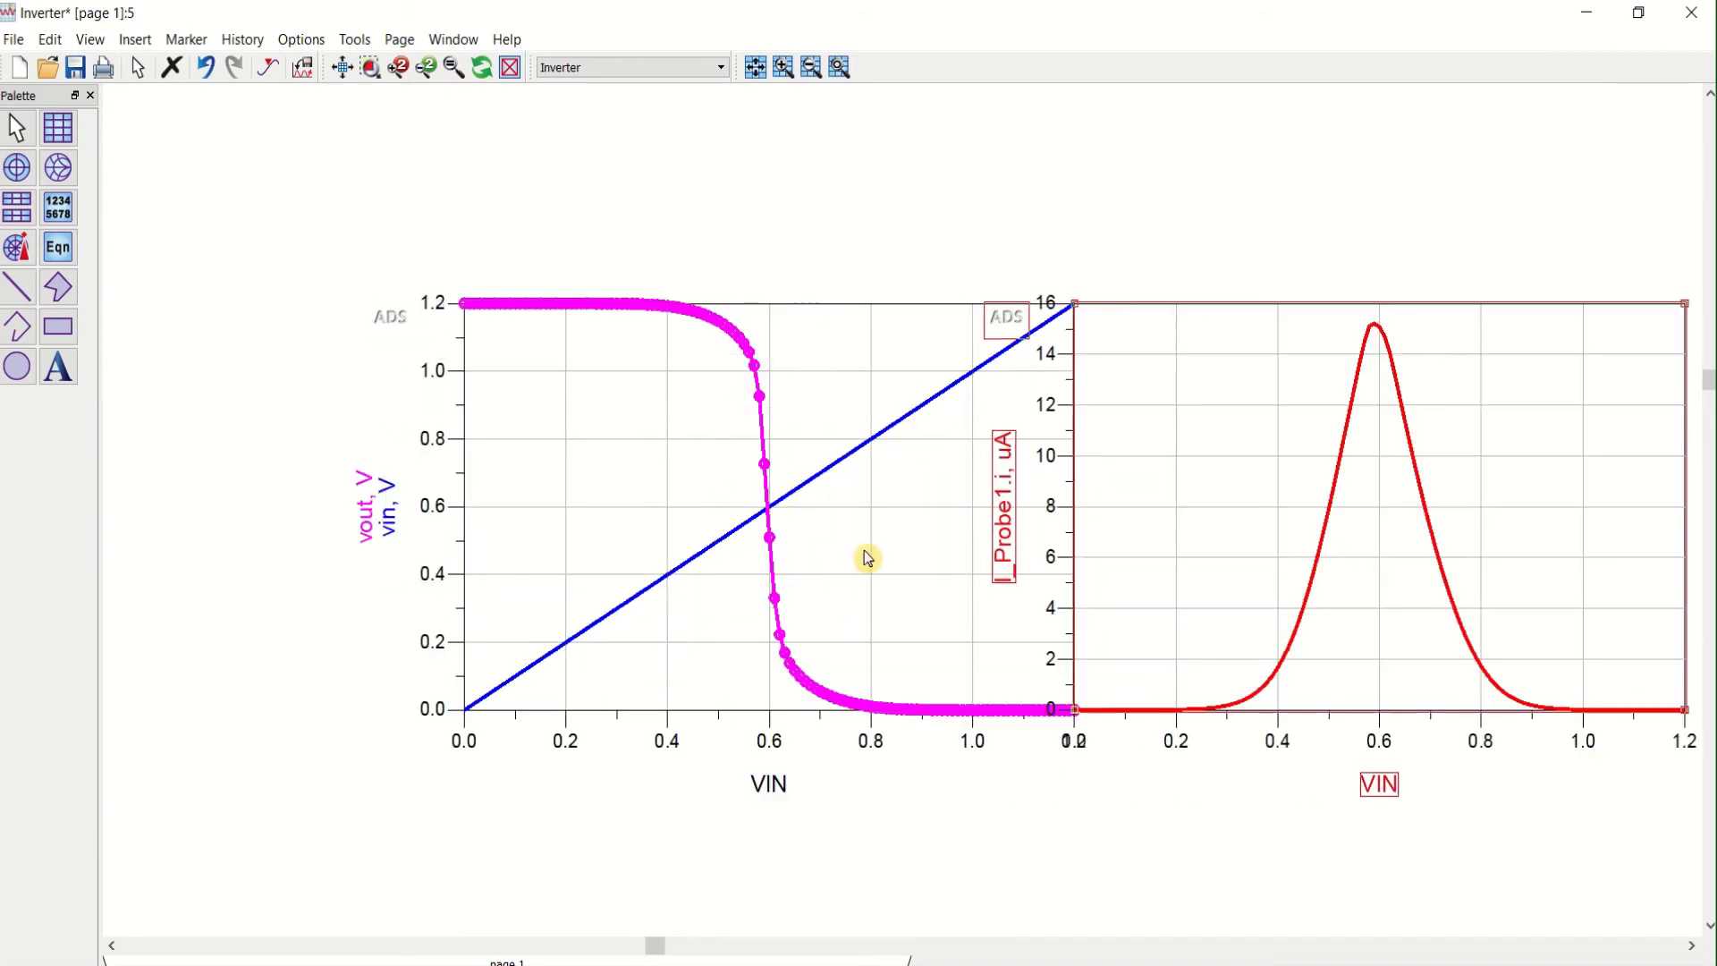
{"action": "left_click", "coordinate": [767, 555]}
{"action": "left_click_drag", "start_coordinate": [723, 556], "coordinate": [724, 556]}
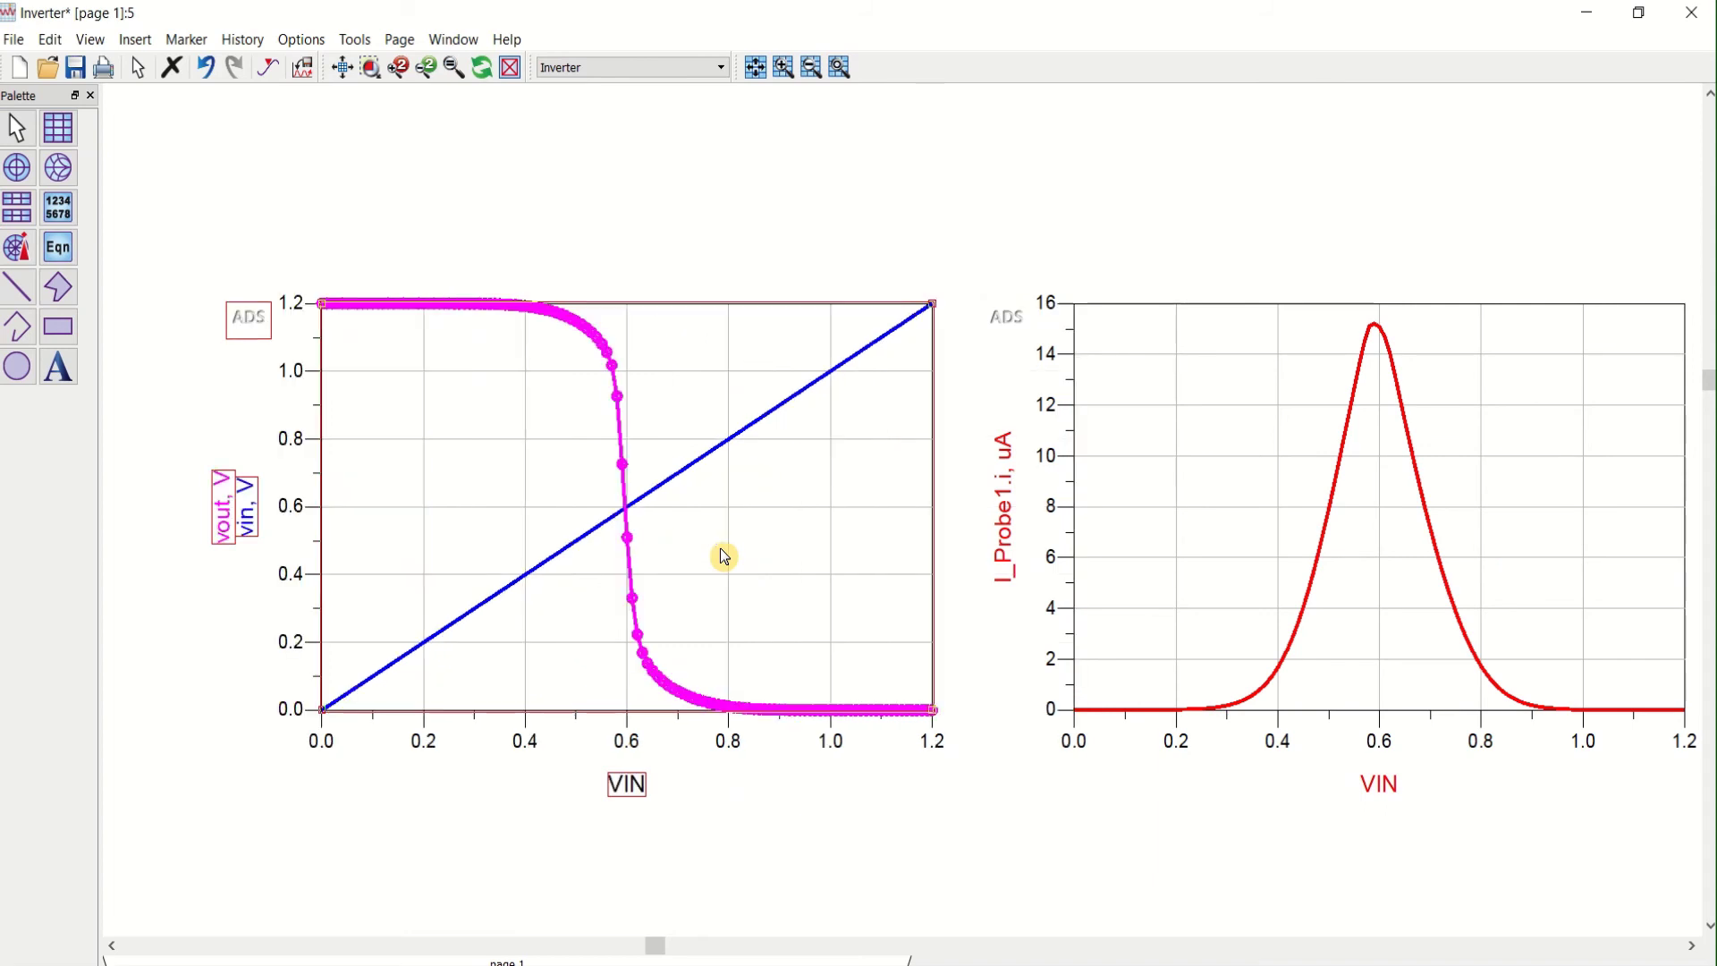
{"action": "left_click", "coordinate": [1189, 223]}
{"action": "left_click", "coordinate": [344, 67]}
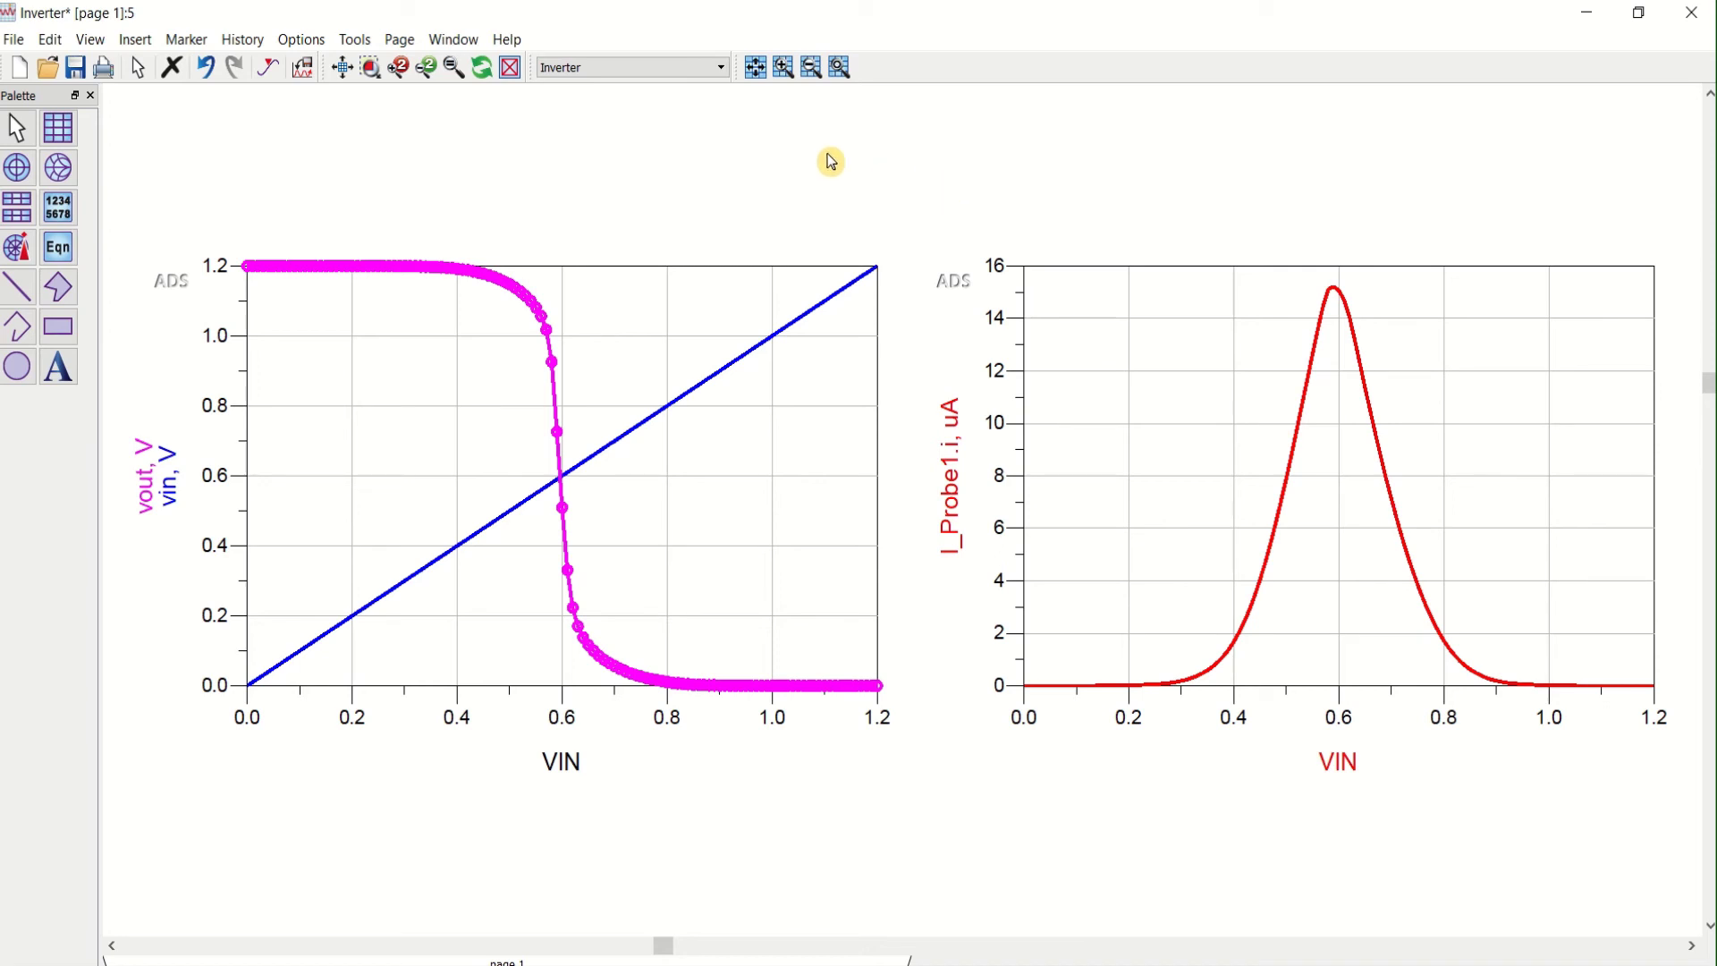
{"action": "left_click", "coordinate": [76, 70]}
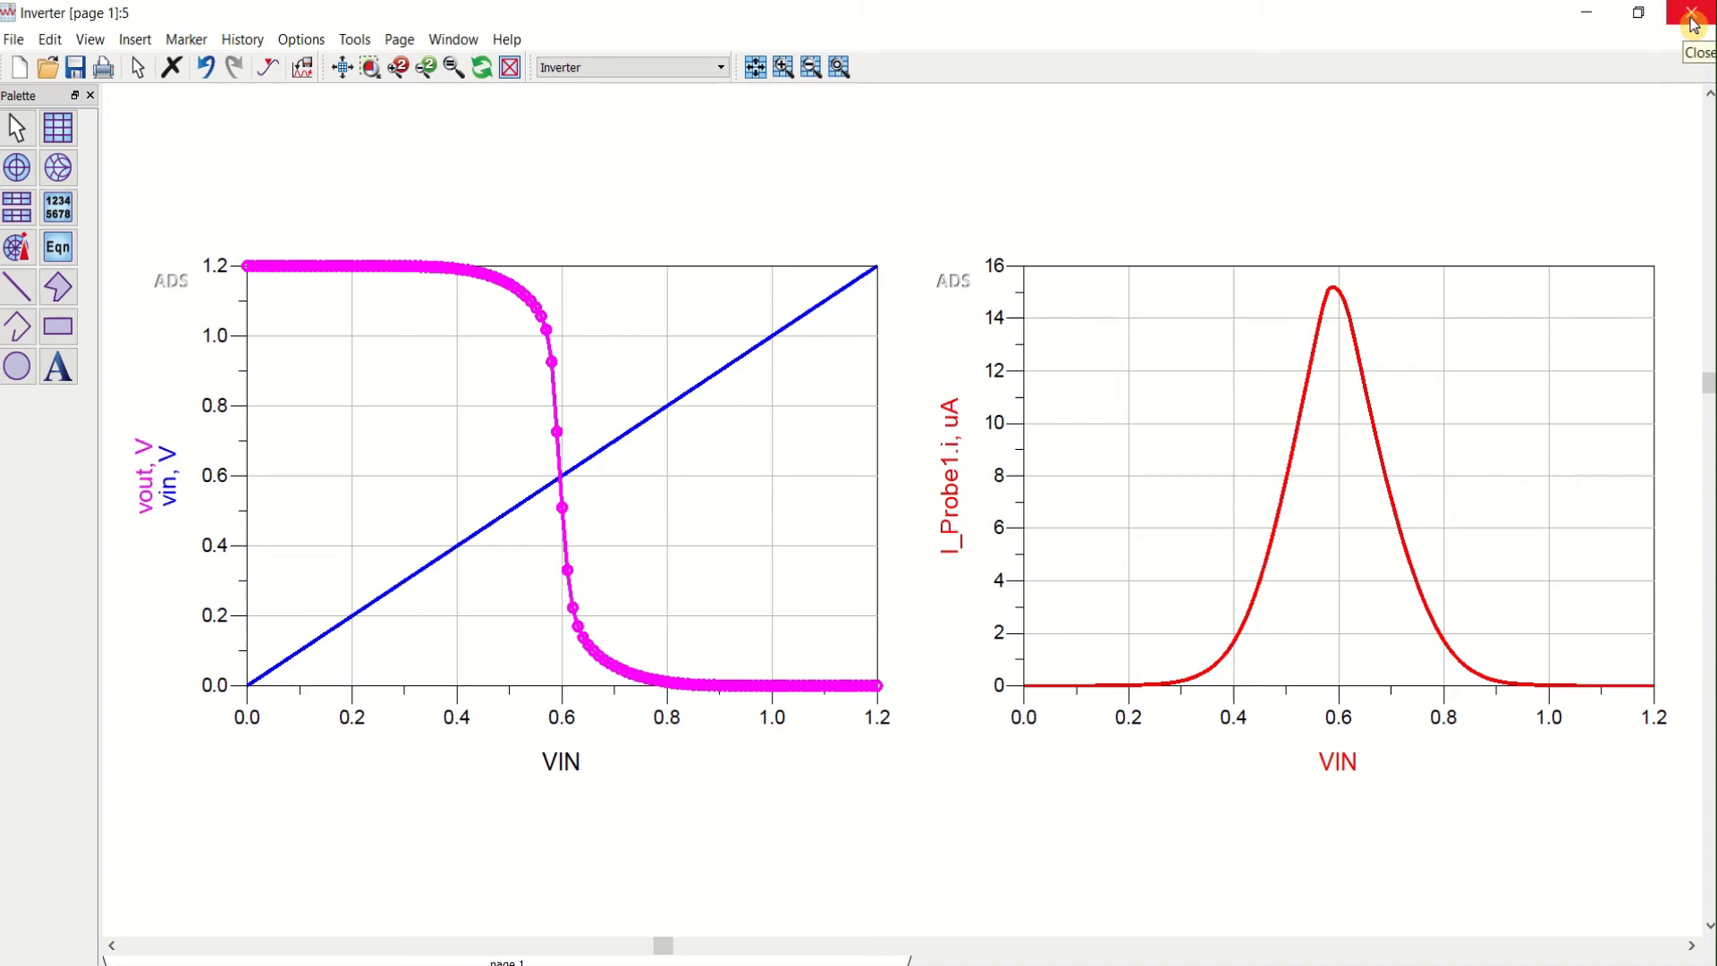
Return to the Inverter schematic, clear the part search and annotate the DC node voltages on the circuit
{"action": "left_click", "coordinate": [1591, 18]}
{"action": "left_click", "coordinate": [777, 448]}
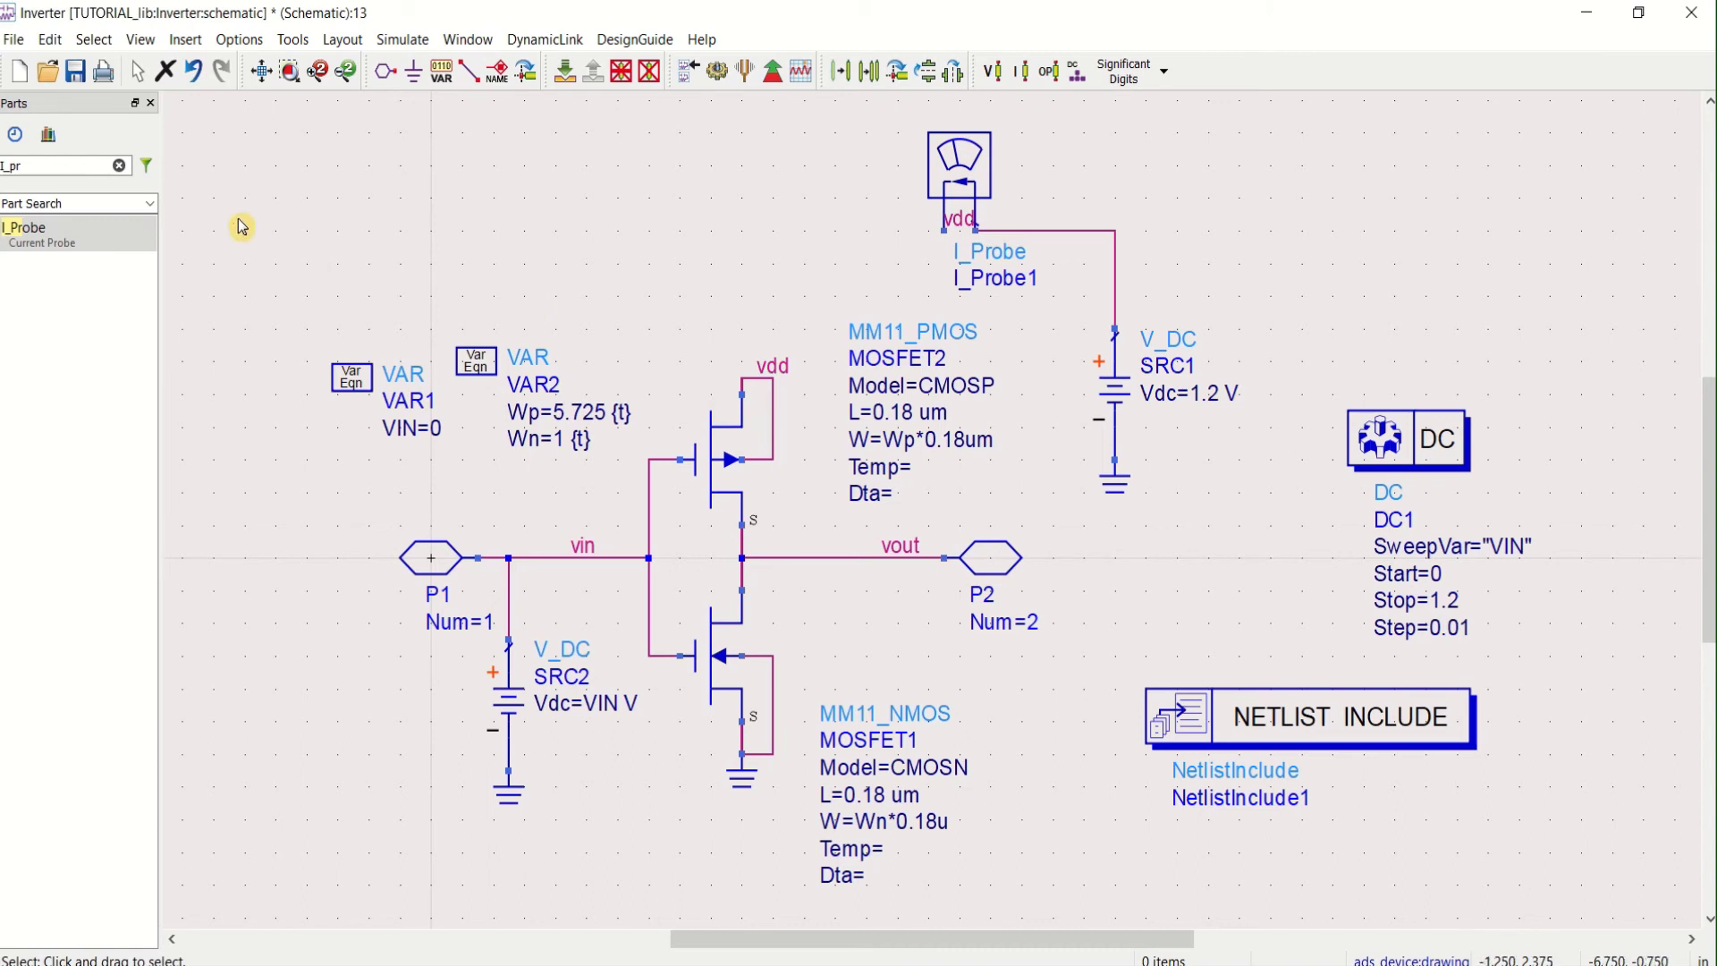
{"action": "left_click", "coordinate": [119, 165]}
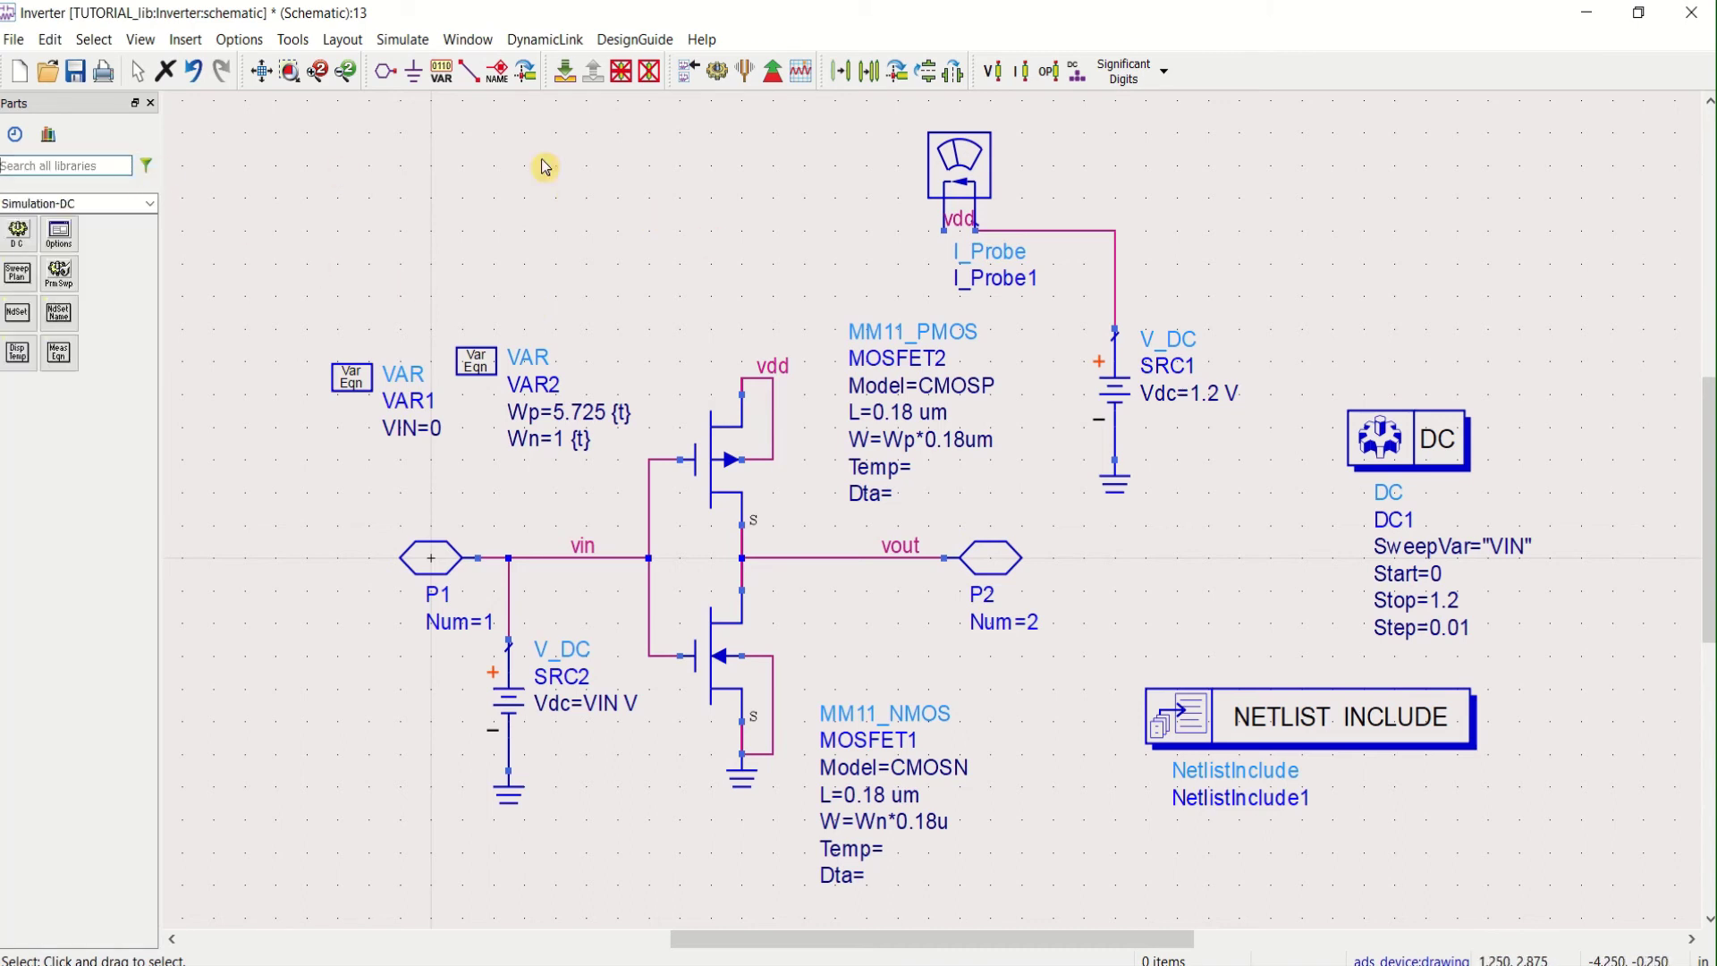
{"action": "left_click", "coordinate": [404, 41]}
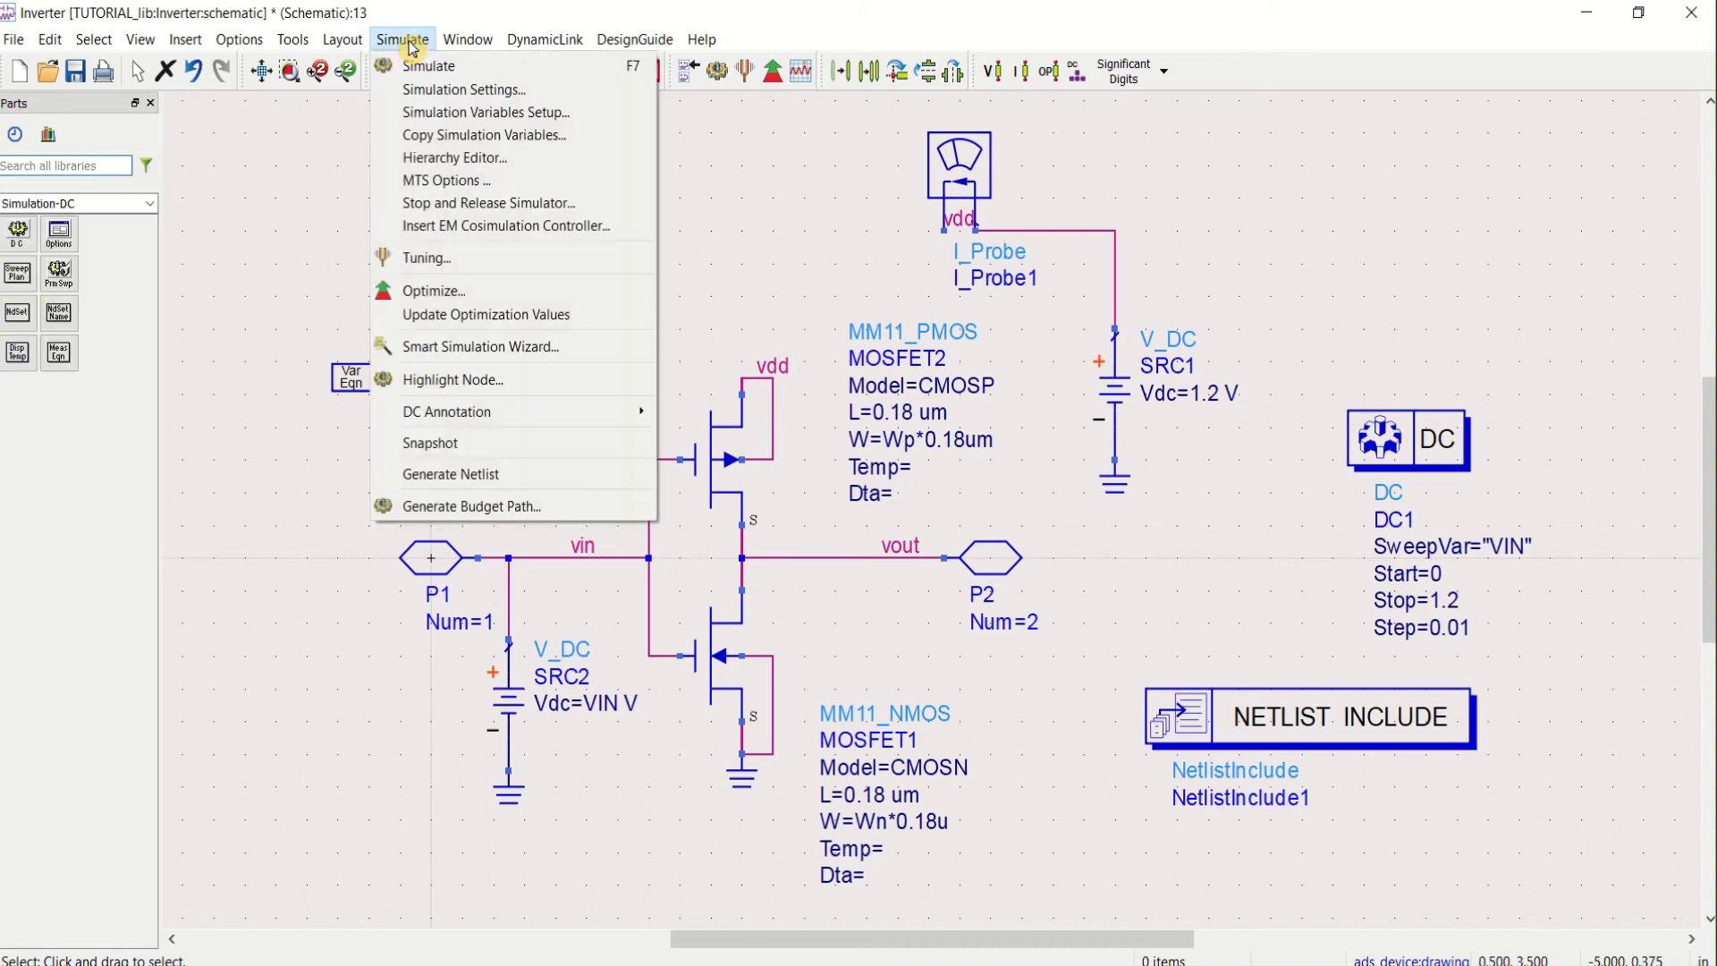
{"action": "mouse_move", "coordinate": [510, 418]}
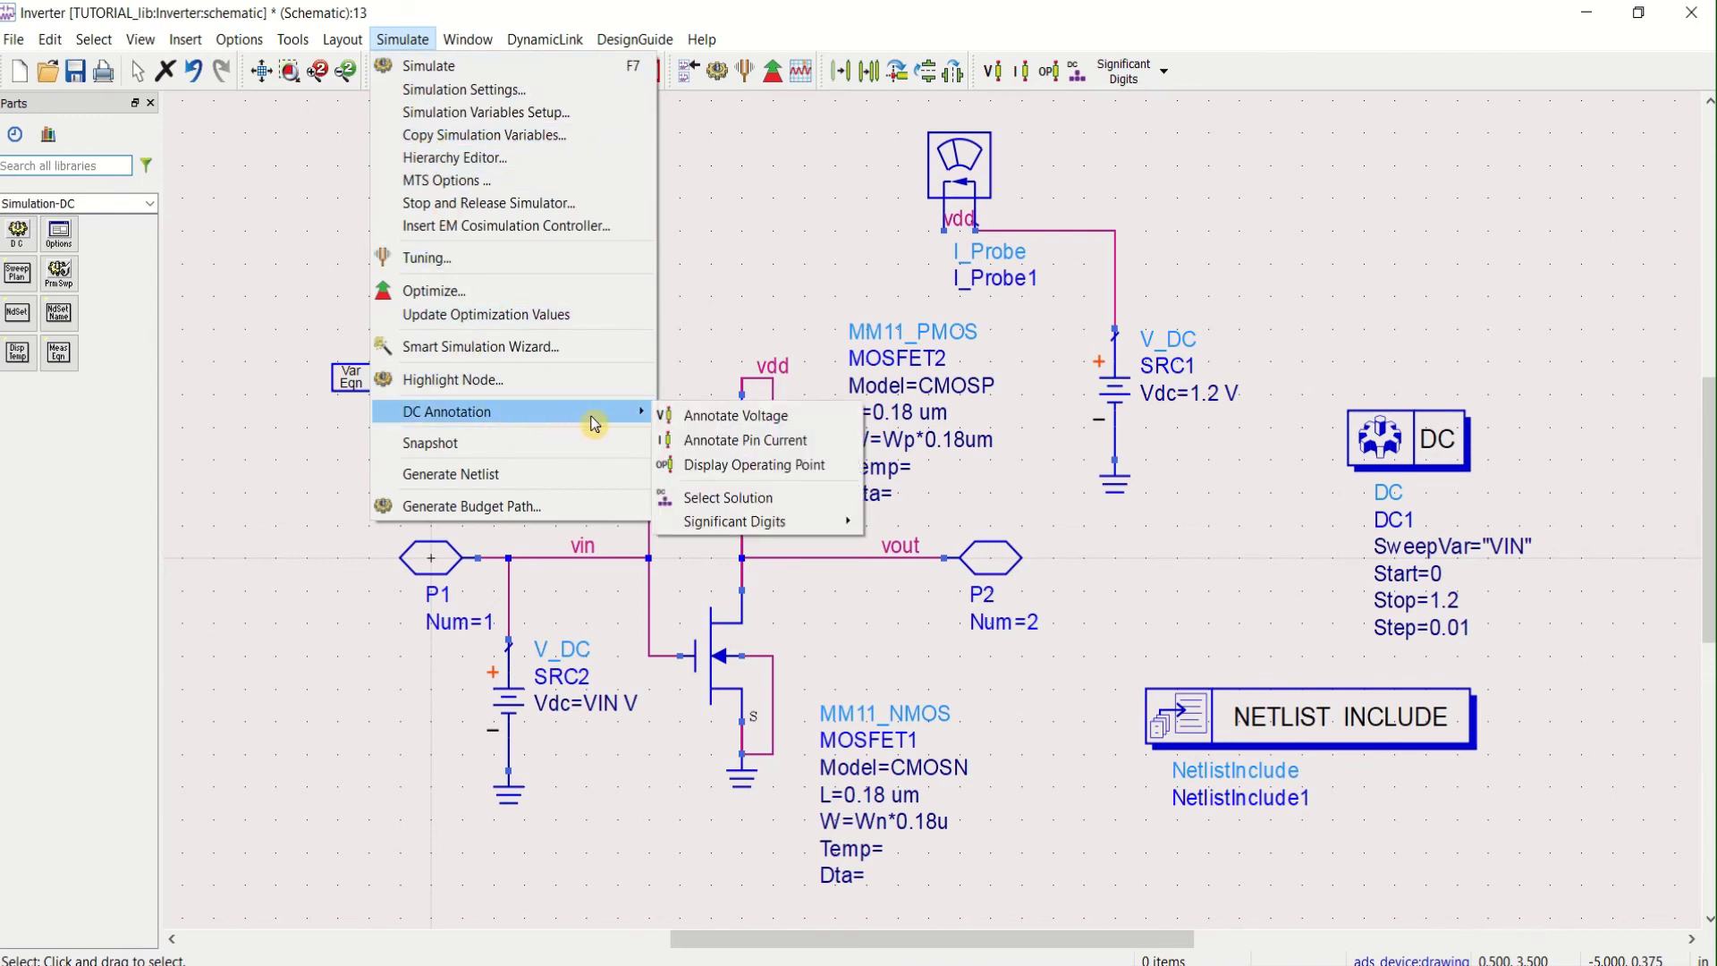
{"action": "left_click", "coordinate": [726, 417]}
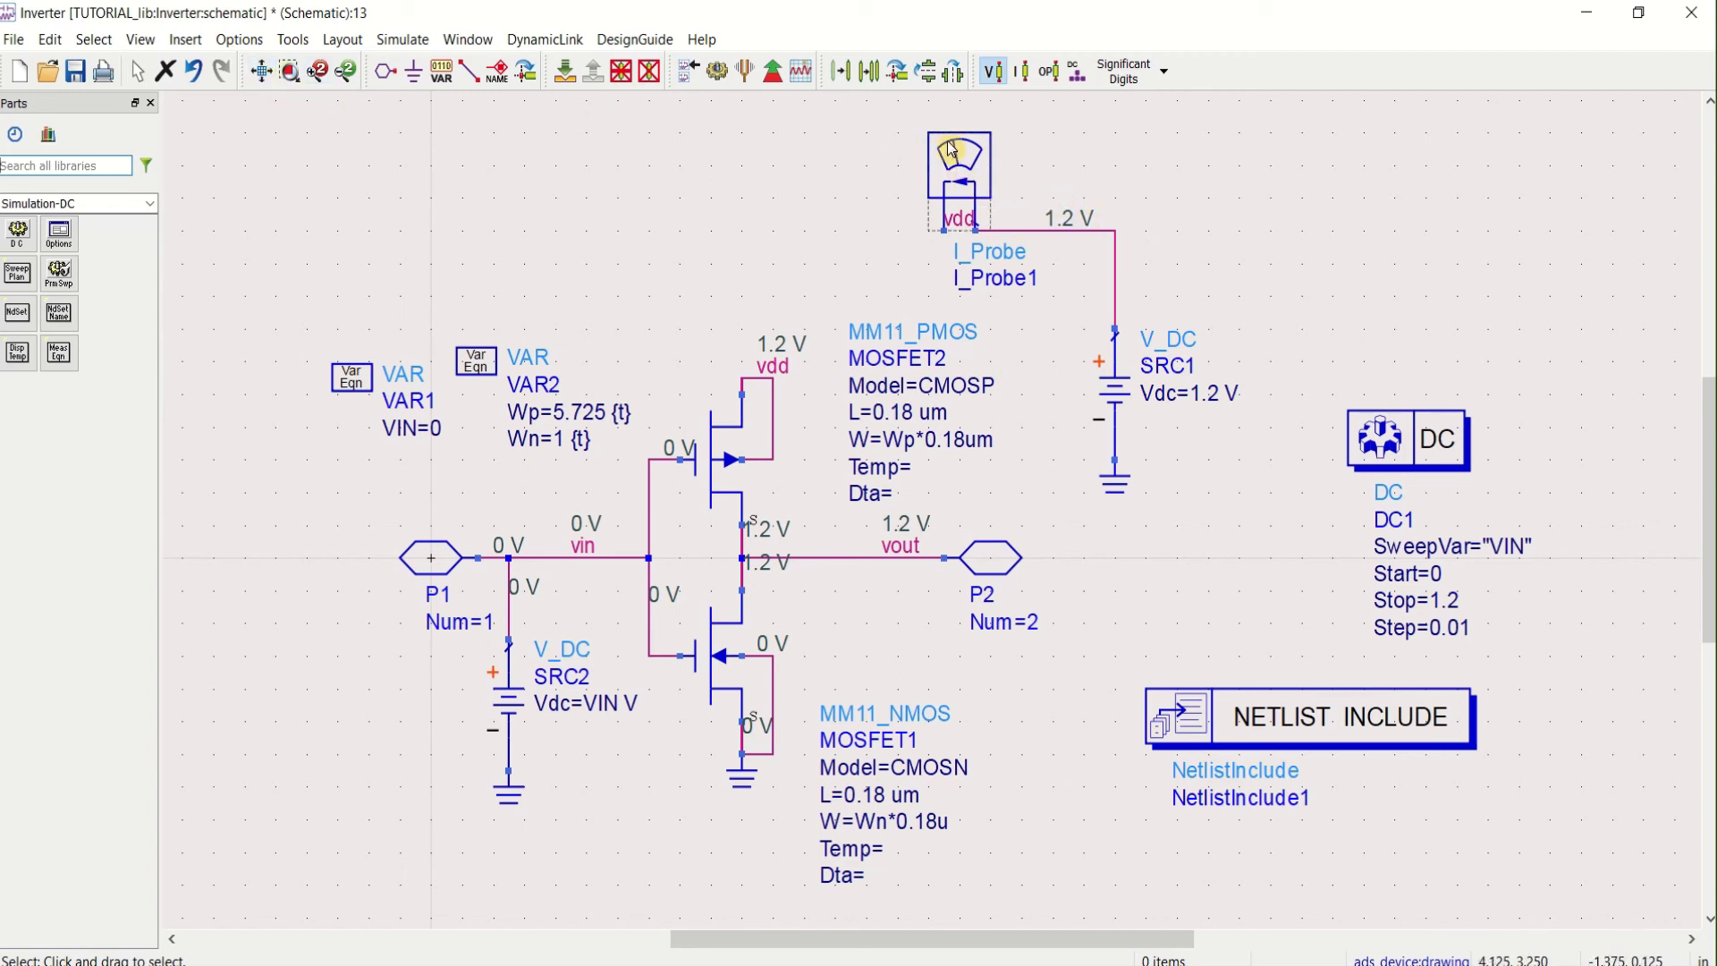
Move the I_Probe1 current probe down closer to SRC1 and turn off the DC voltage annotation
{"action": "left_click_drag", "start_coordinate": [951, 157], "coordinate": [947, 220]}
{"action": "left_click", "coordinate": [1203, 190]}
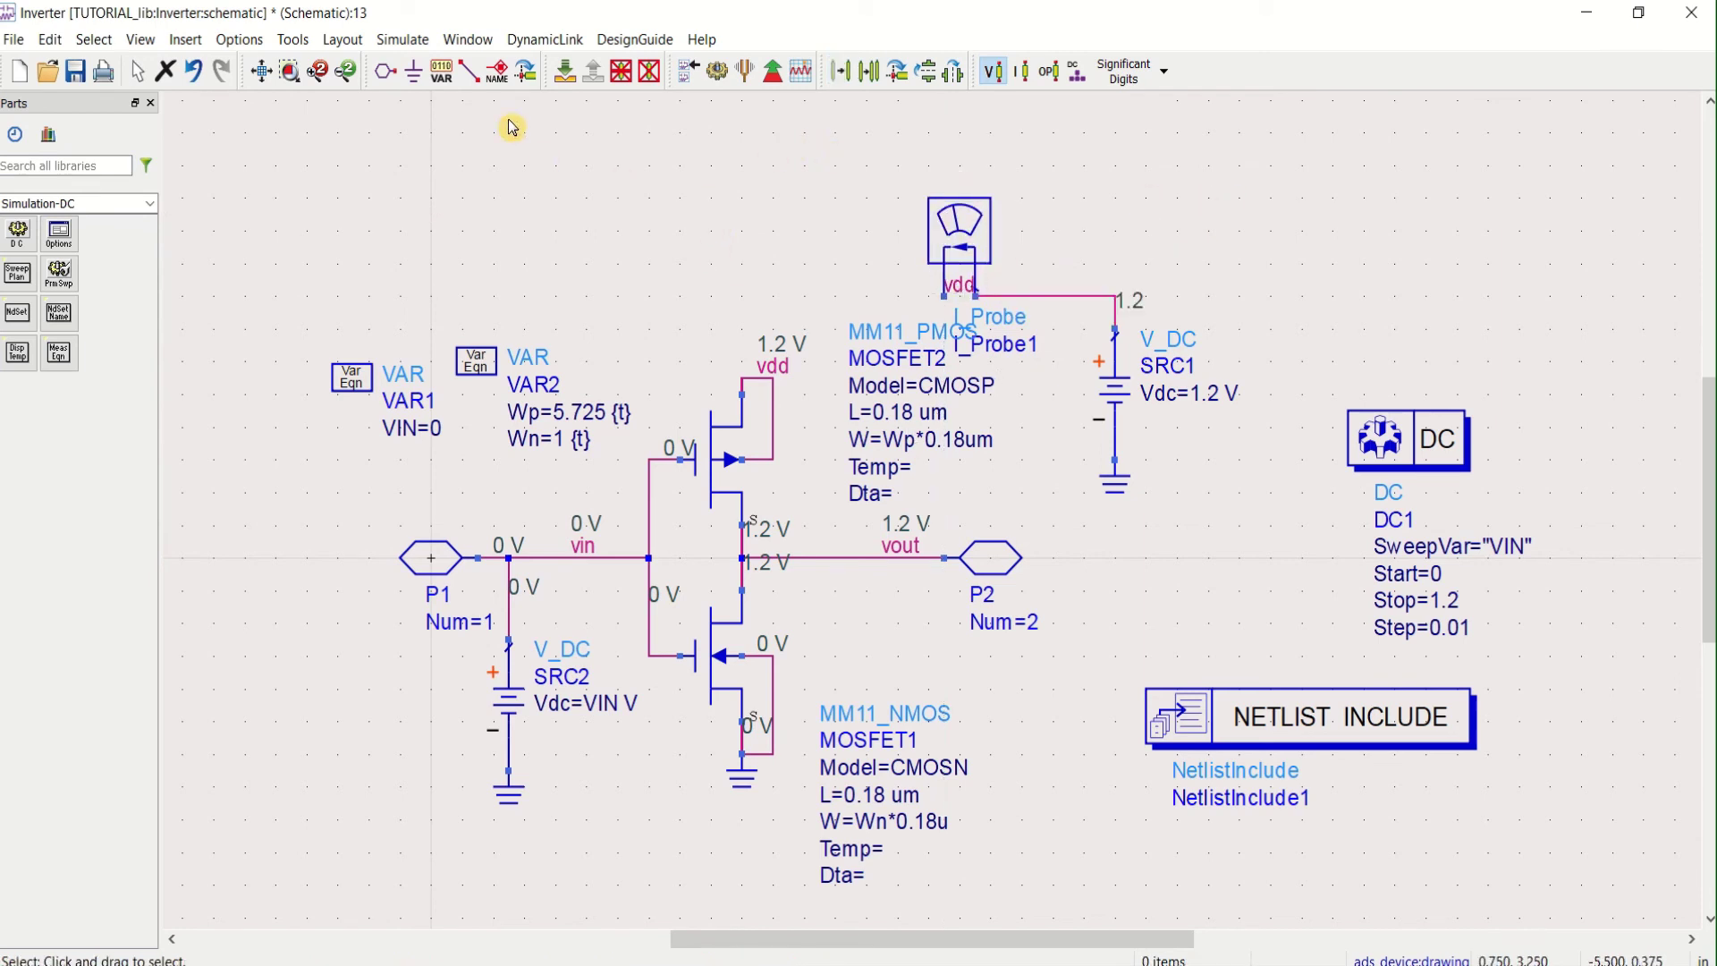
{"action": "left_click", "coordinate": [389, 45]}
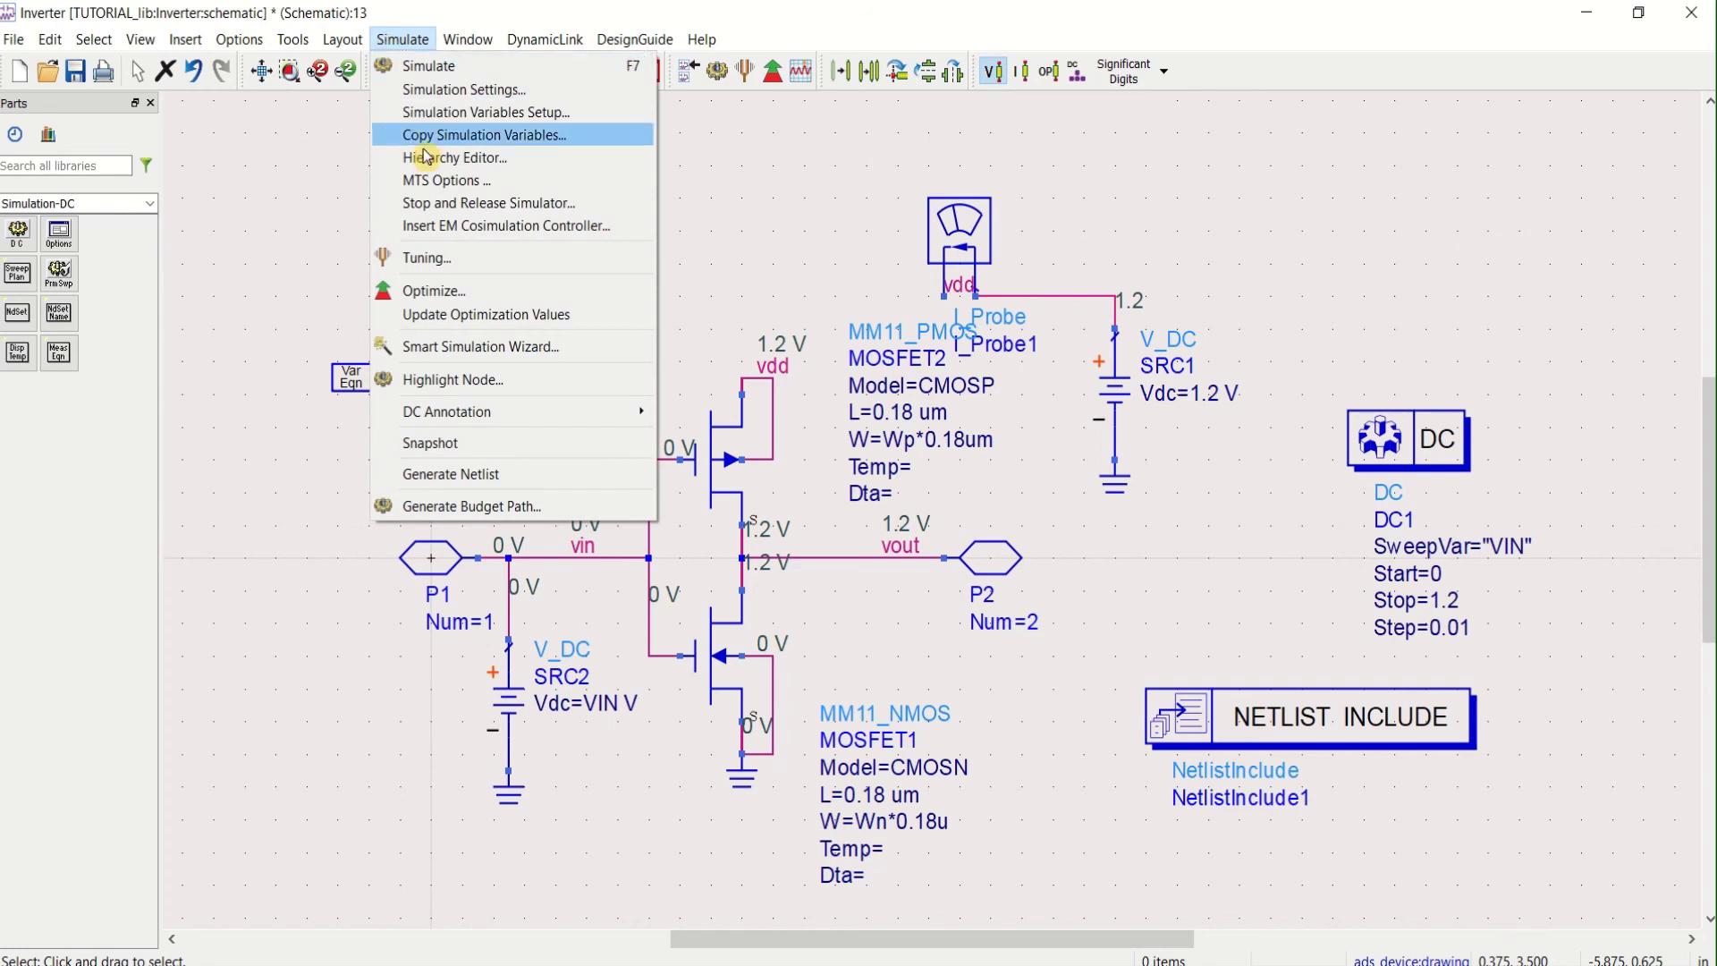
{"action": "mouse_move", "coordinate": [489, 417]}
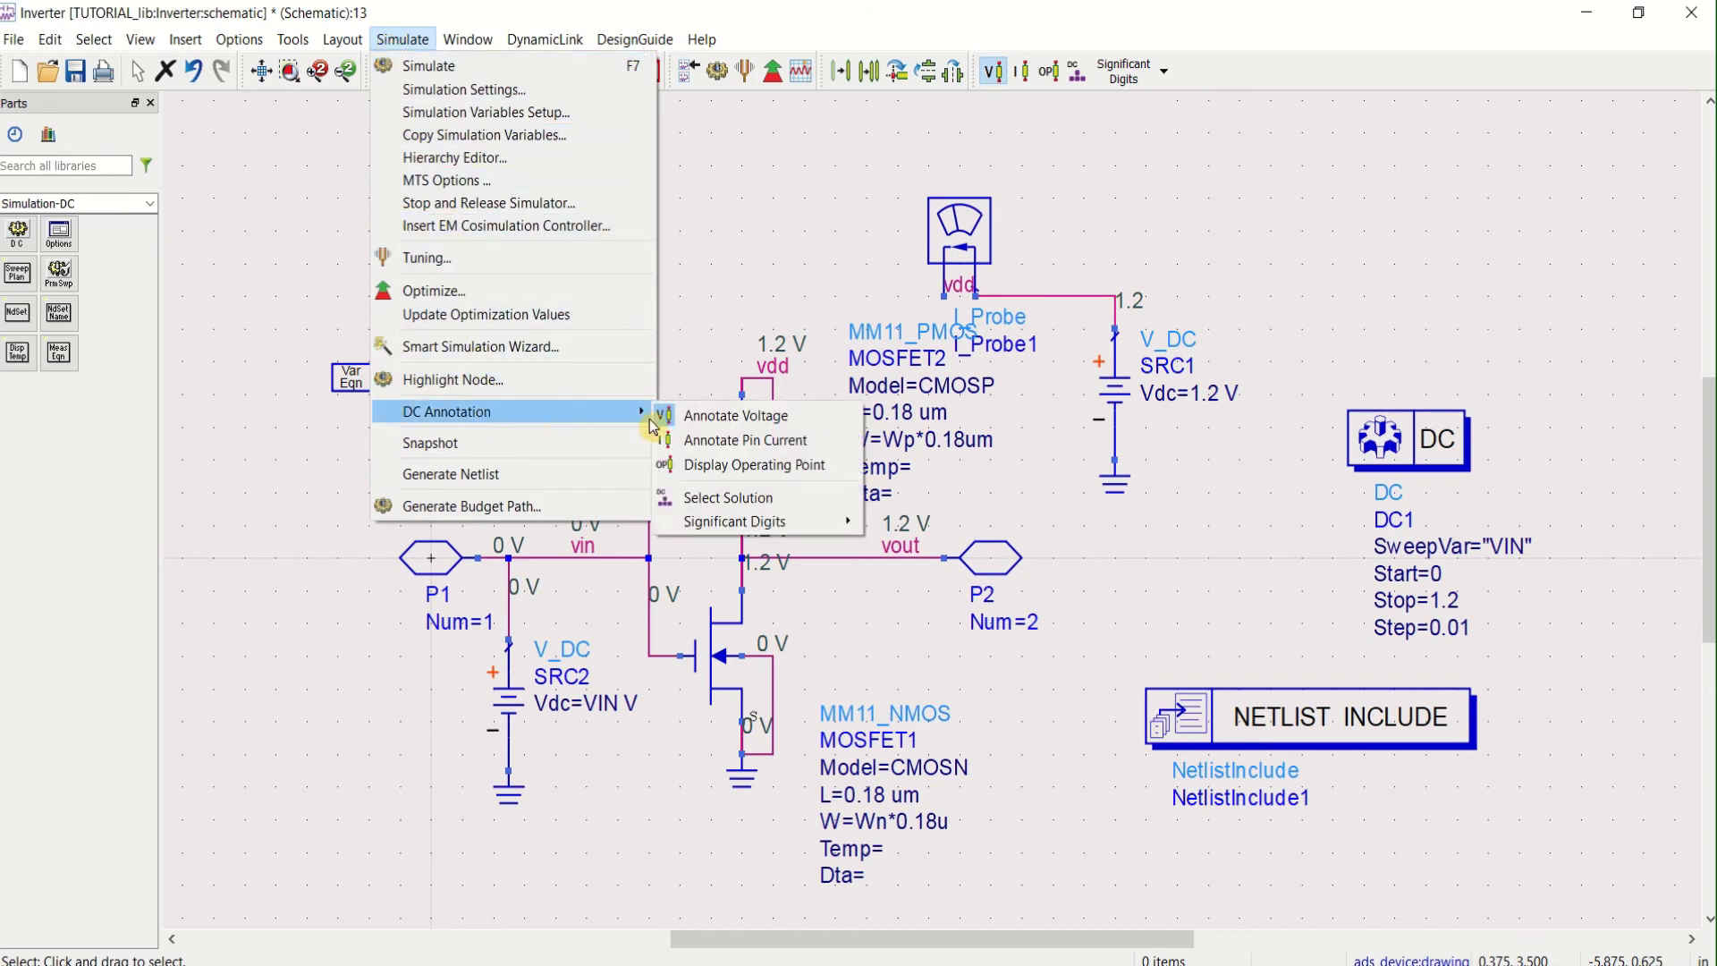
{"action": "left_click", "coordinate": [776, 416]}
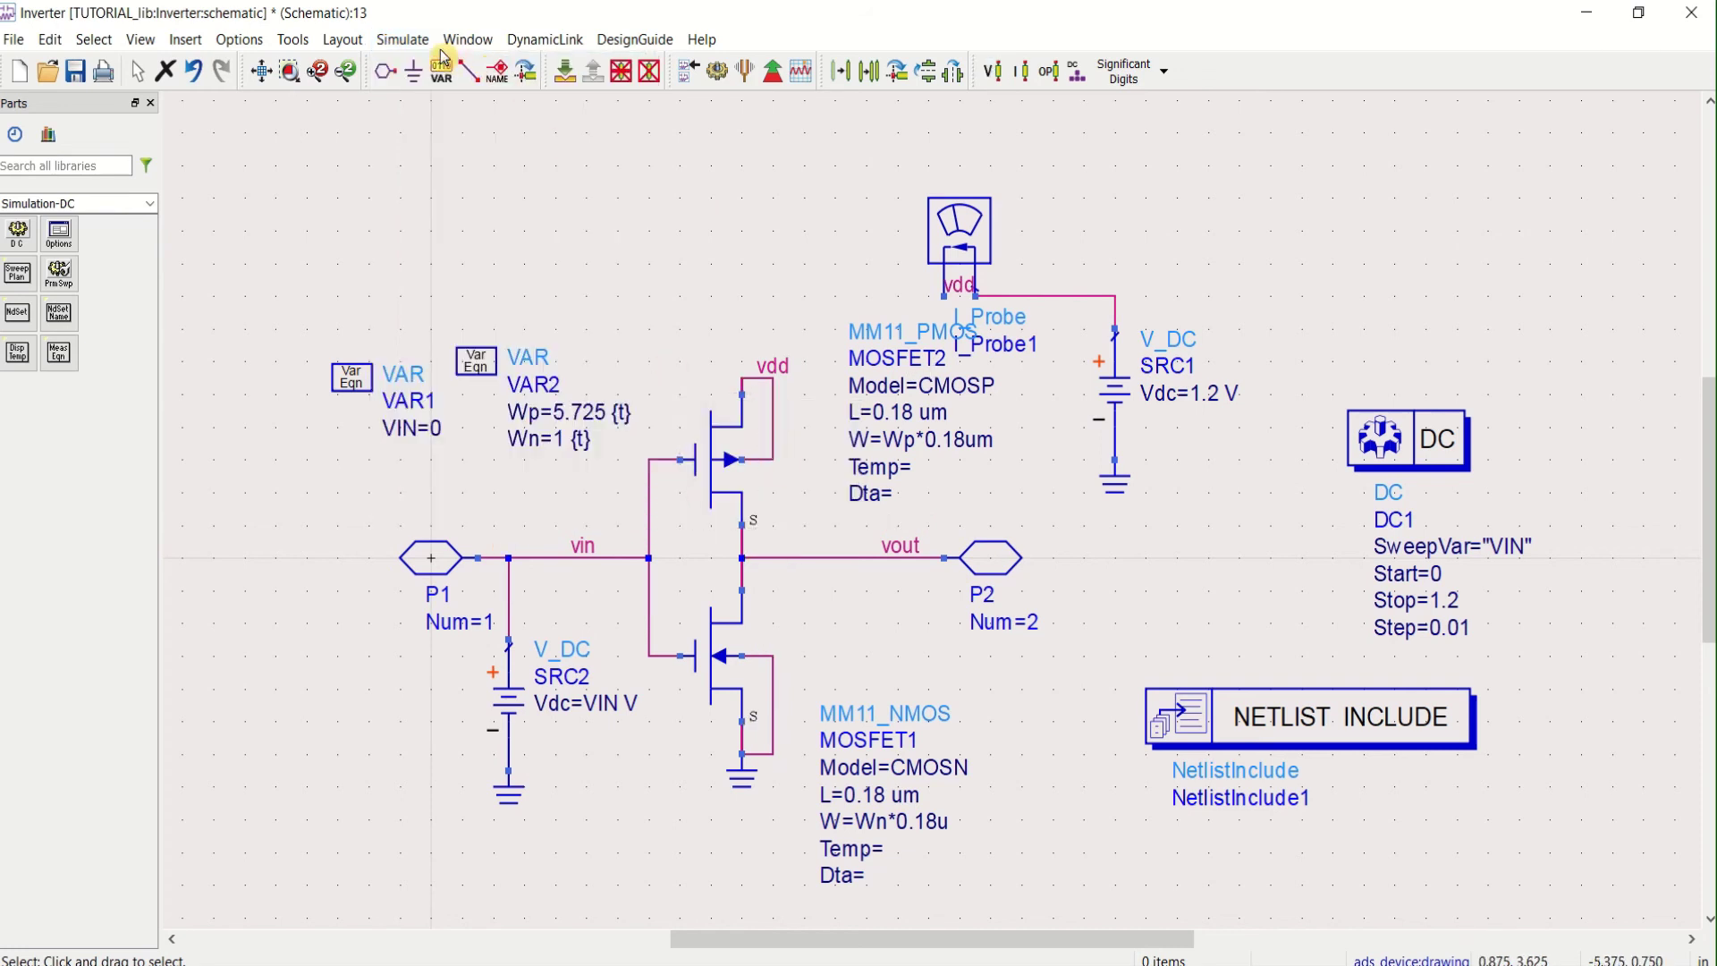
{"action": "left_click", "coordinate": [404, 41]}
{"action": "mouse_move", "coordinate": [536, 411]}
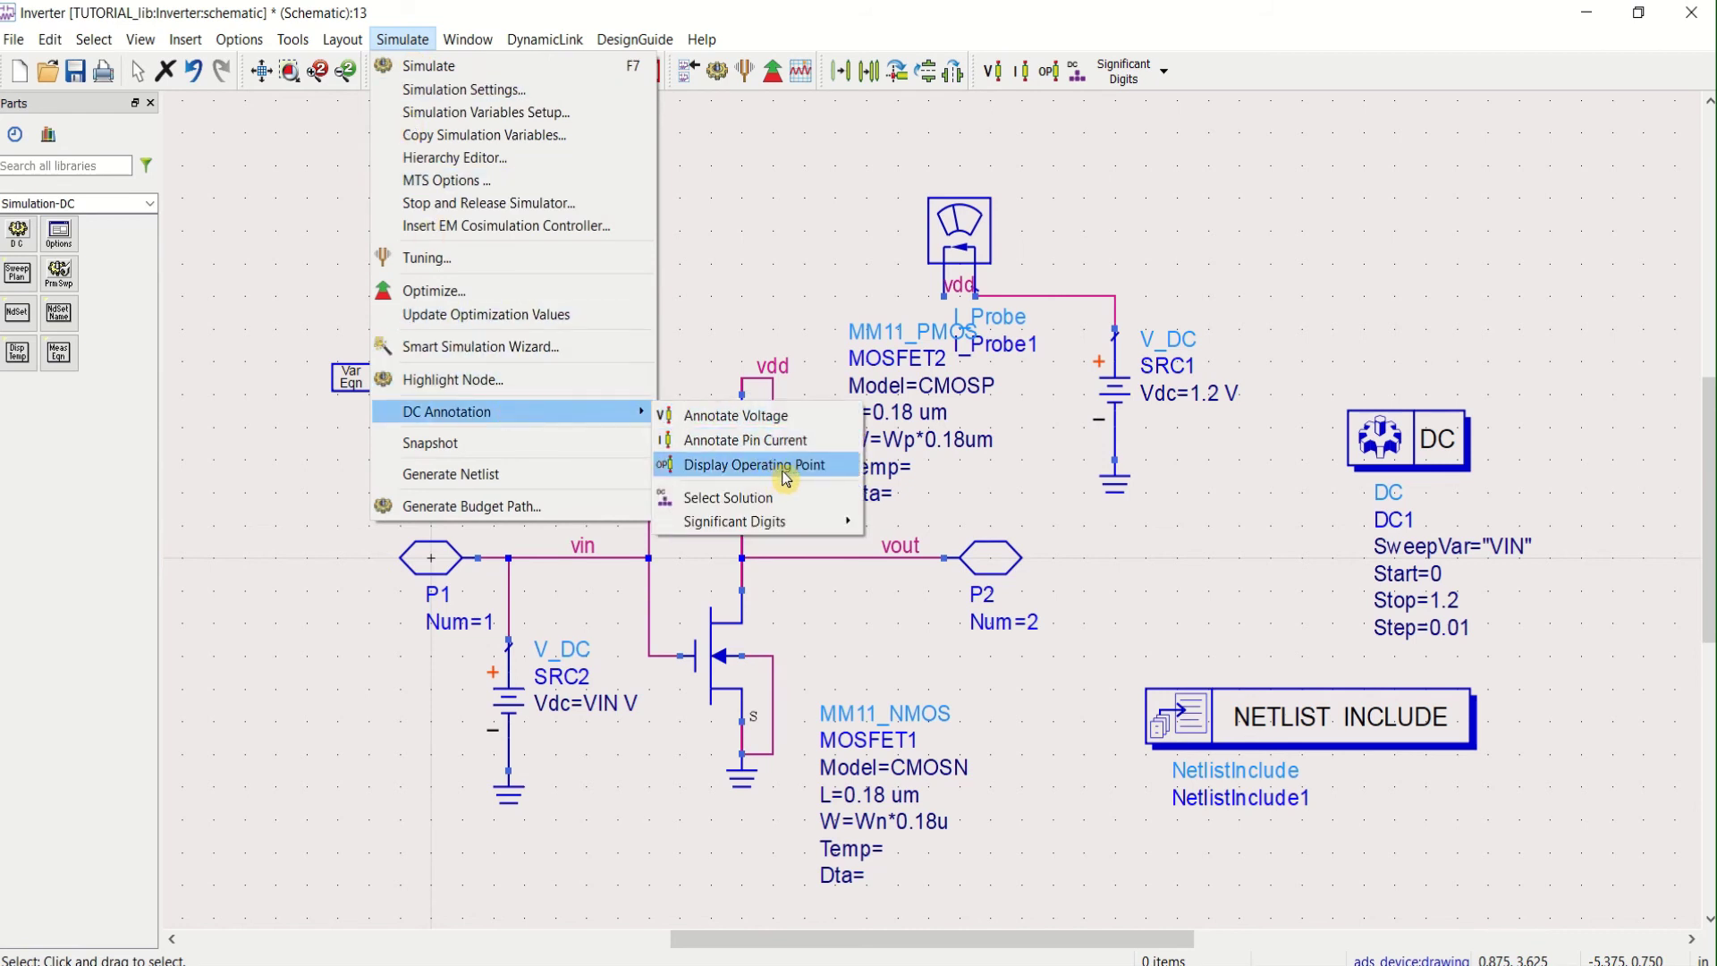
{"action": "left_click", "coordinate": [842, 465]}
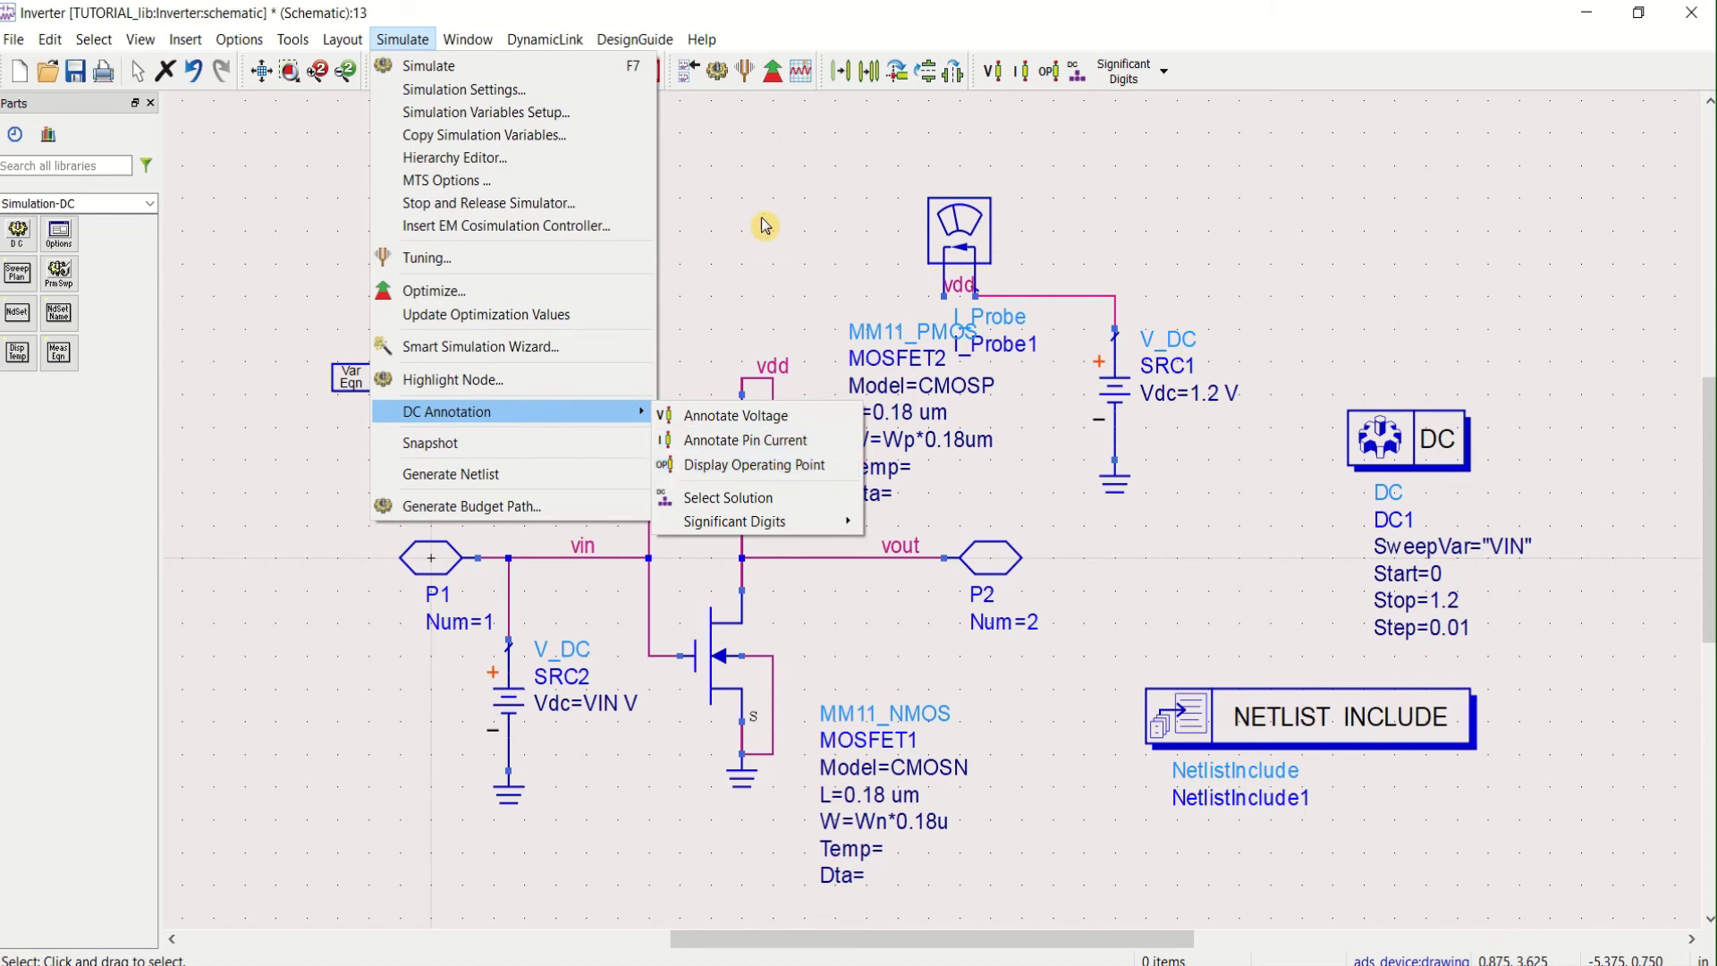
Set the saved device operating point to Detailed in the DC annotation options of the simulation settings and run the simulation
{"action": "left_click", "coordinate": [407, 43]}
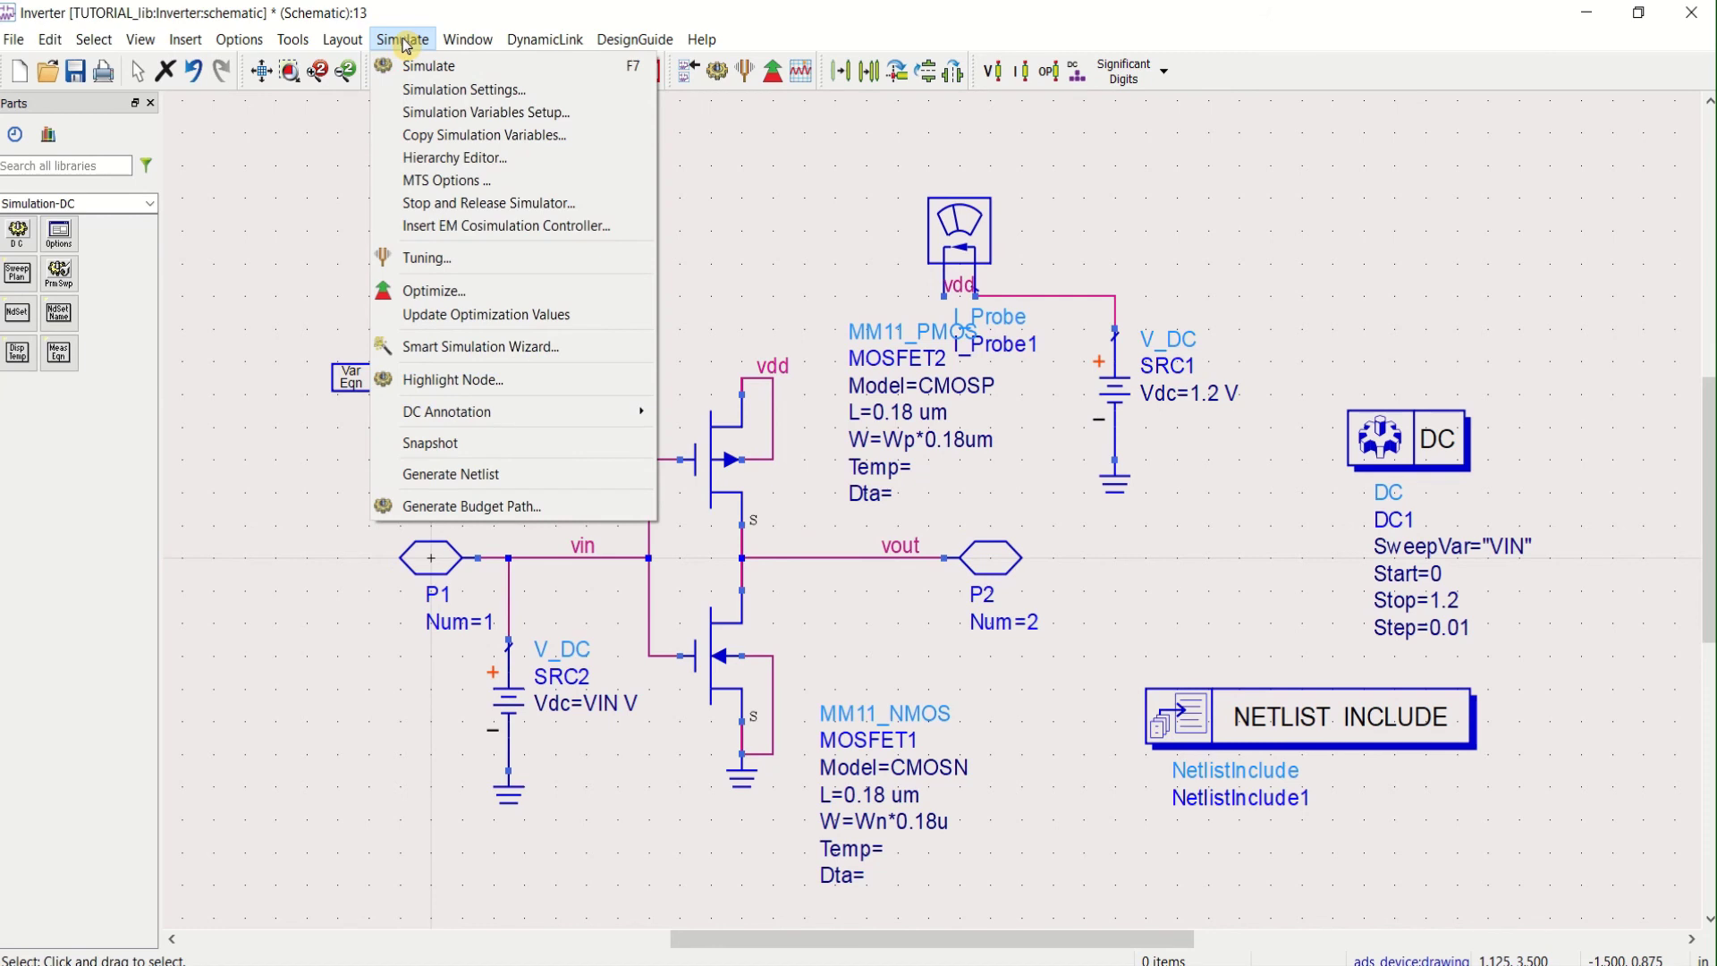
{"action": "left_click", "coordinate": [422, 91]}
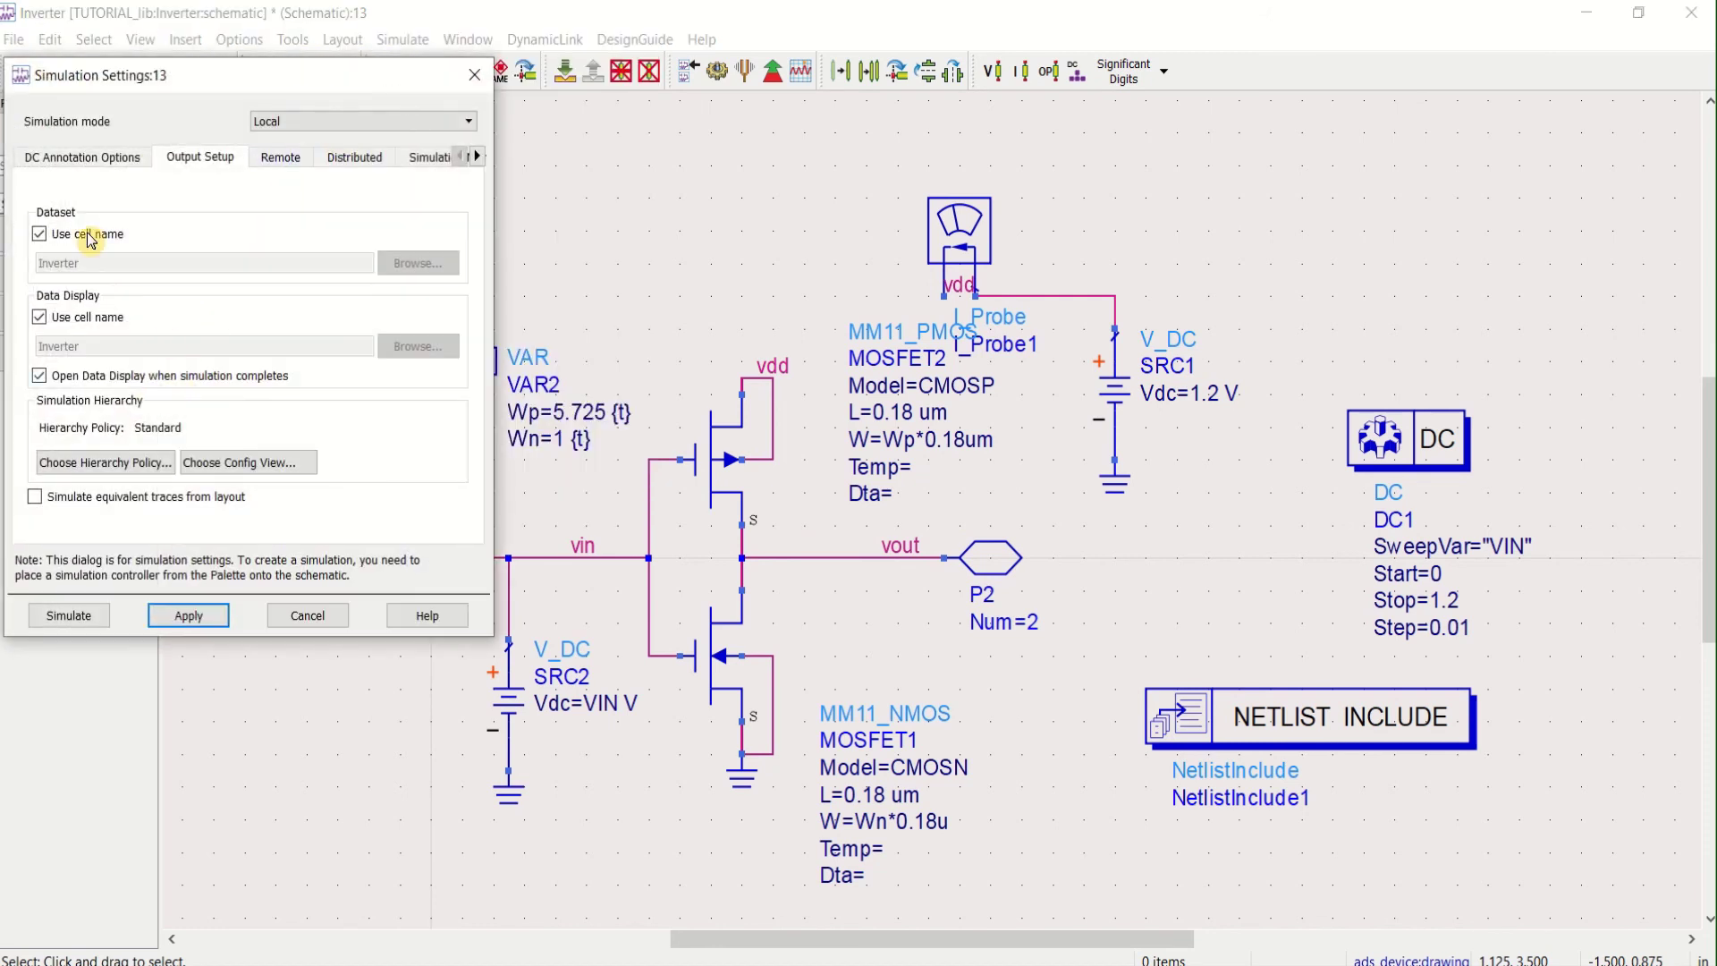
{"action": "left_click", "coordinate": [90, 162]}
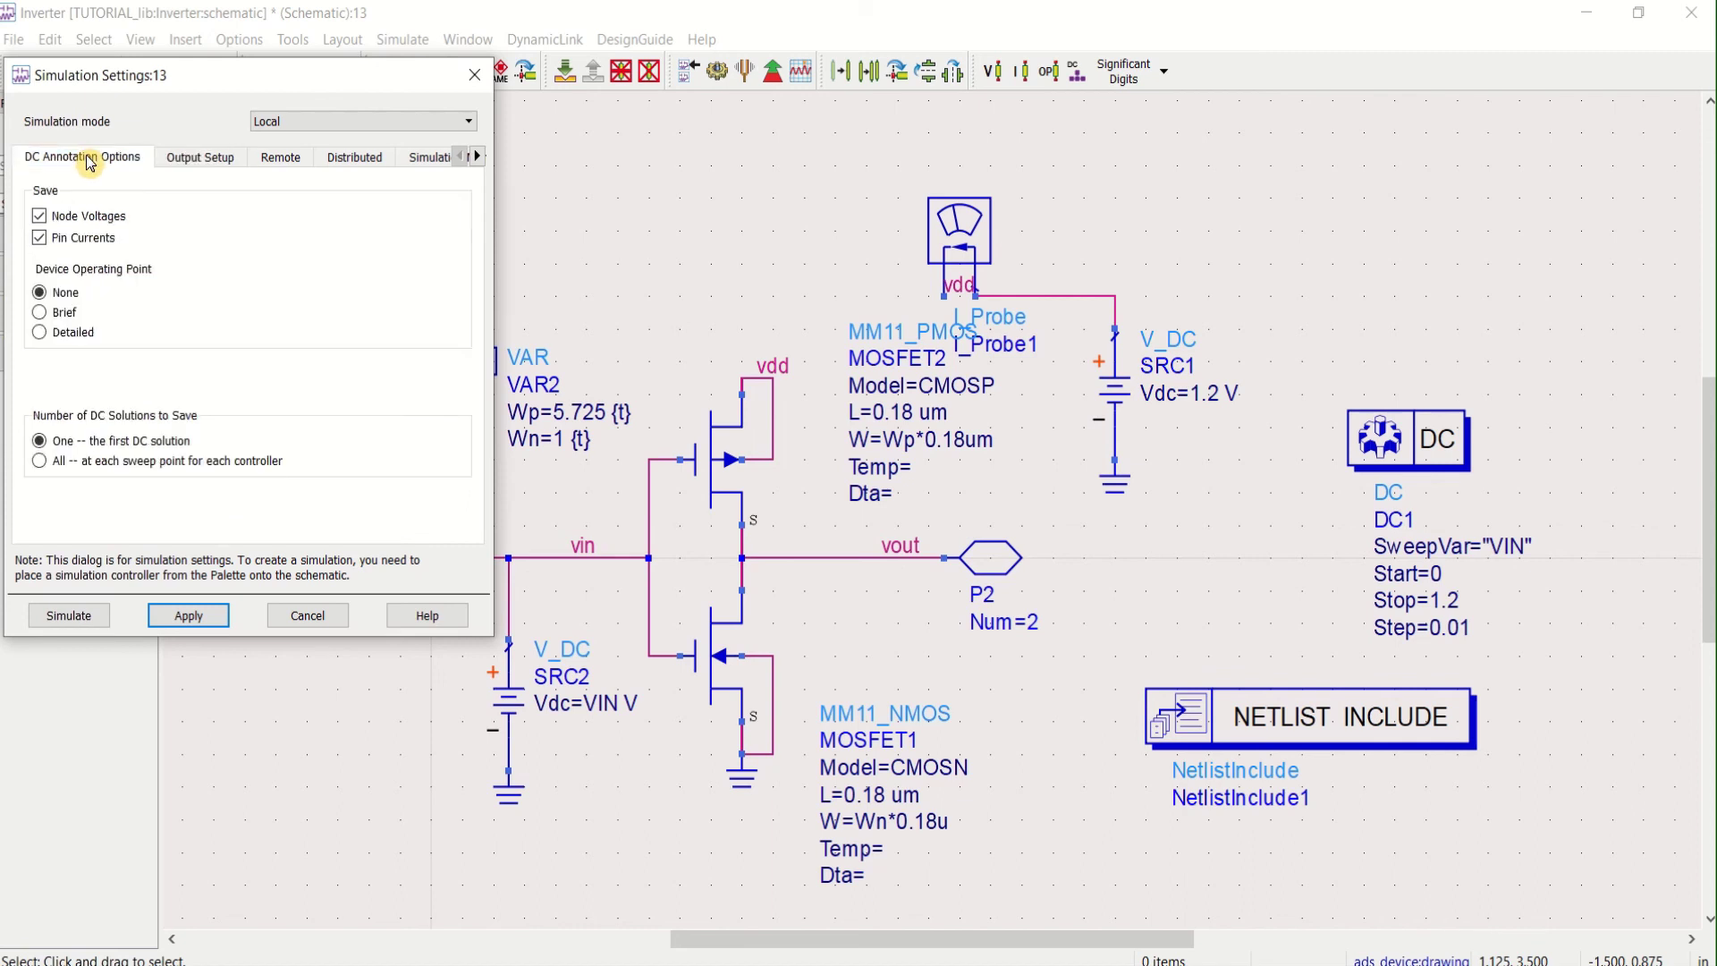
{"action": "left_click", "coordinate": [40, 333]}
{"action": "left_click", "coordinate": [69, 616]}
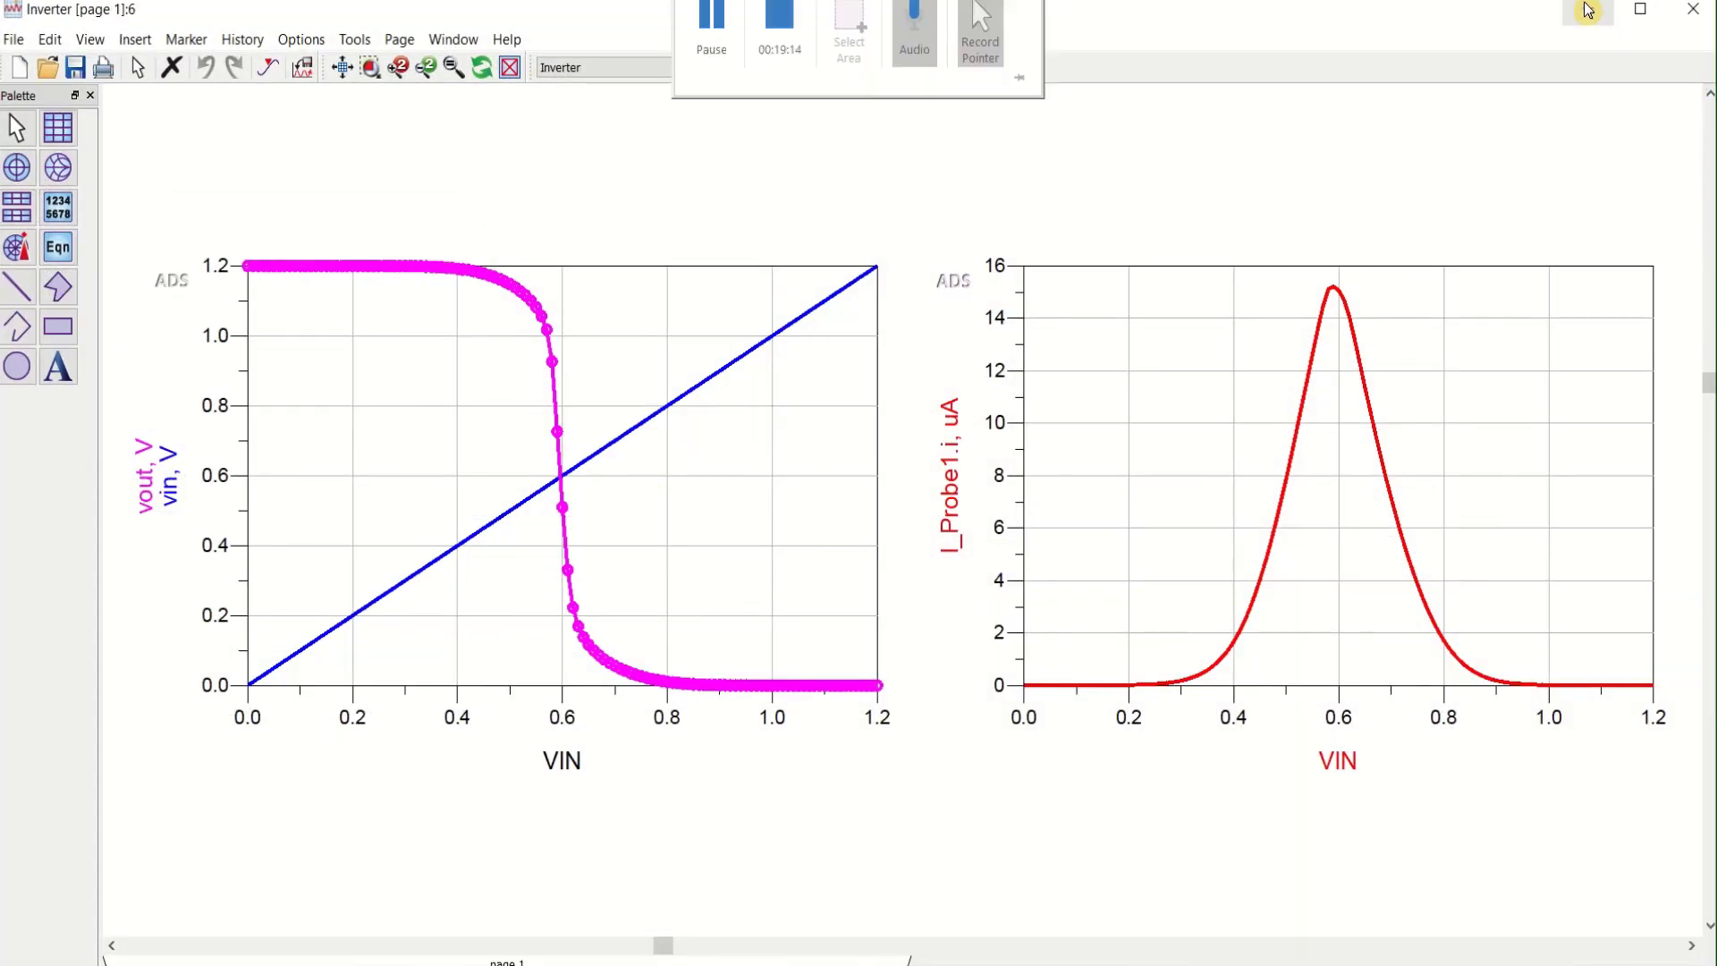
Return to the schematic and display the detailed DC operating point of the PMOS transistor MOSFET2
{"action": "left_click", "coordinate": [1588, 11]}
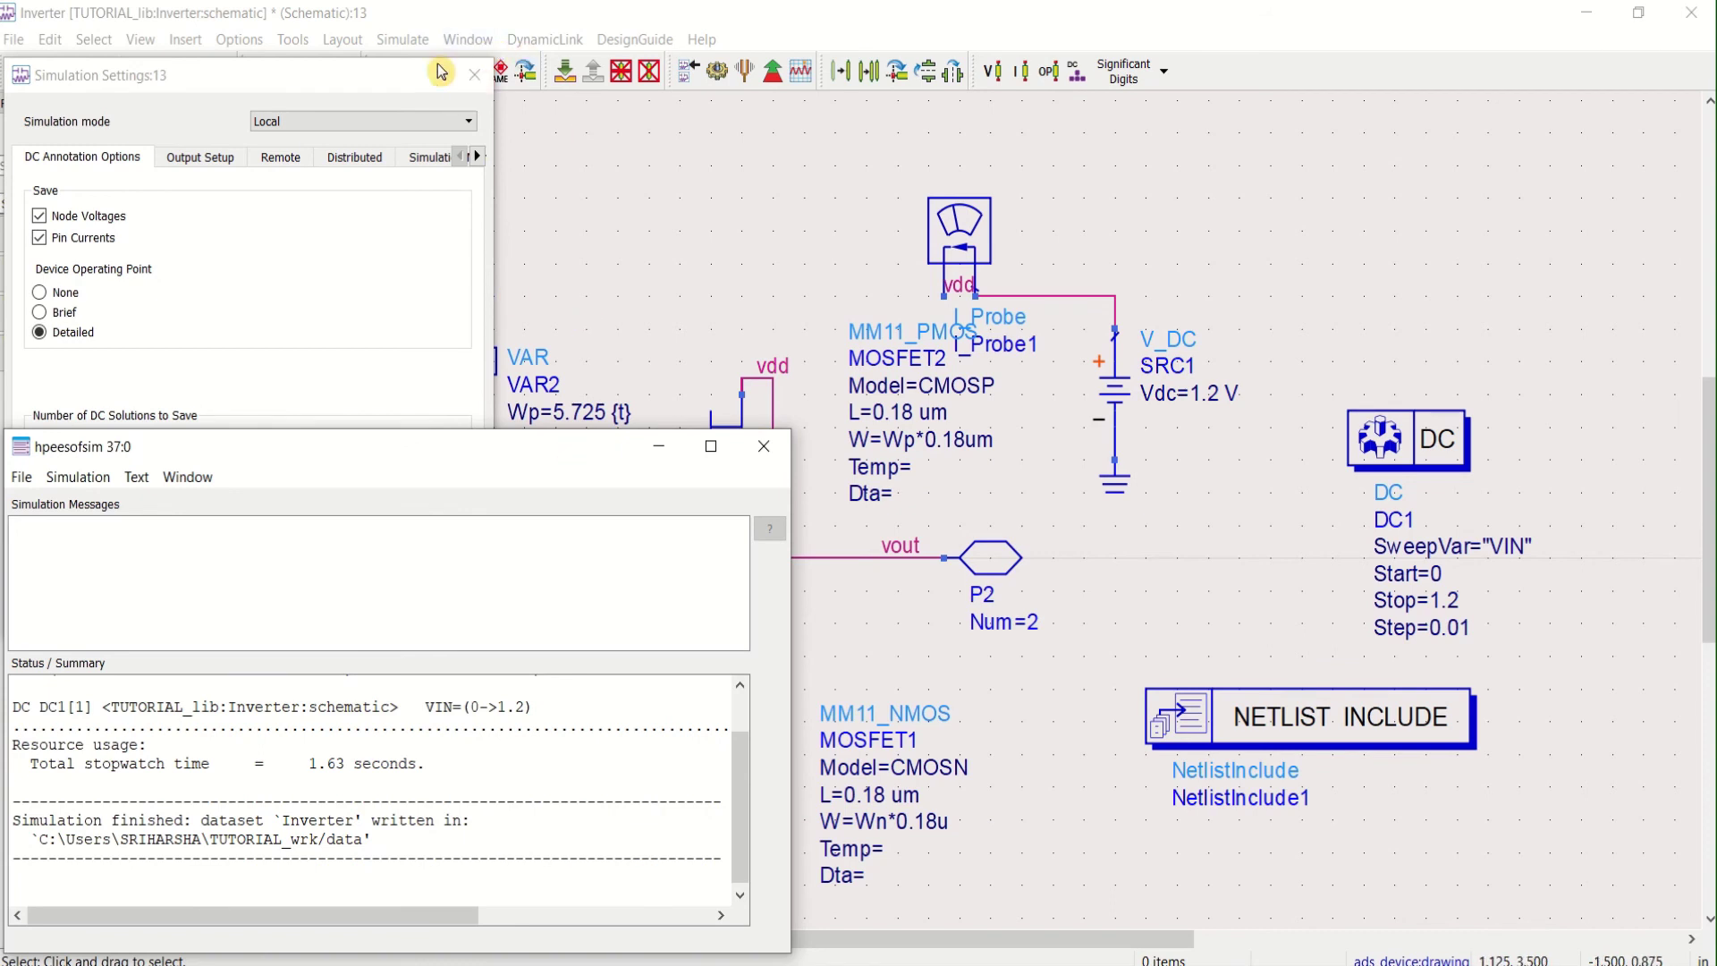
{"action": "left_click", "coordinate": [417, 43]}
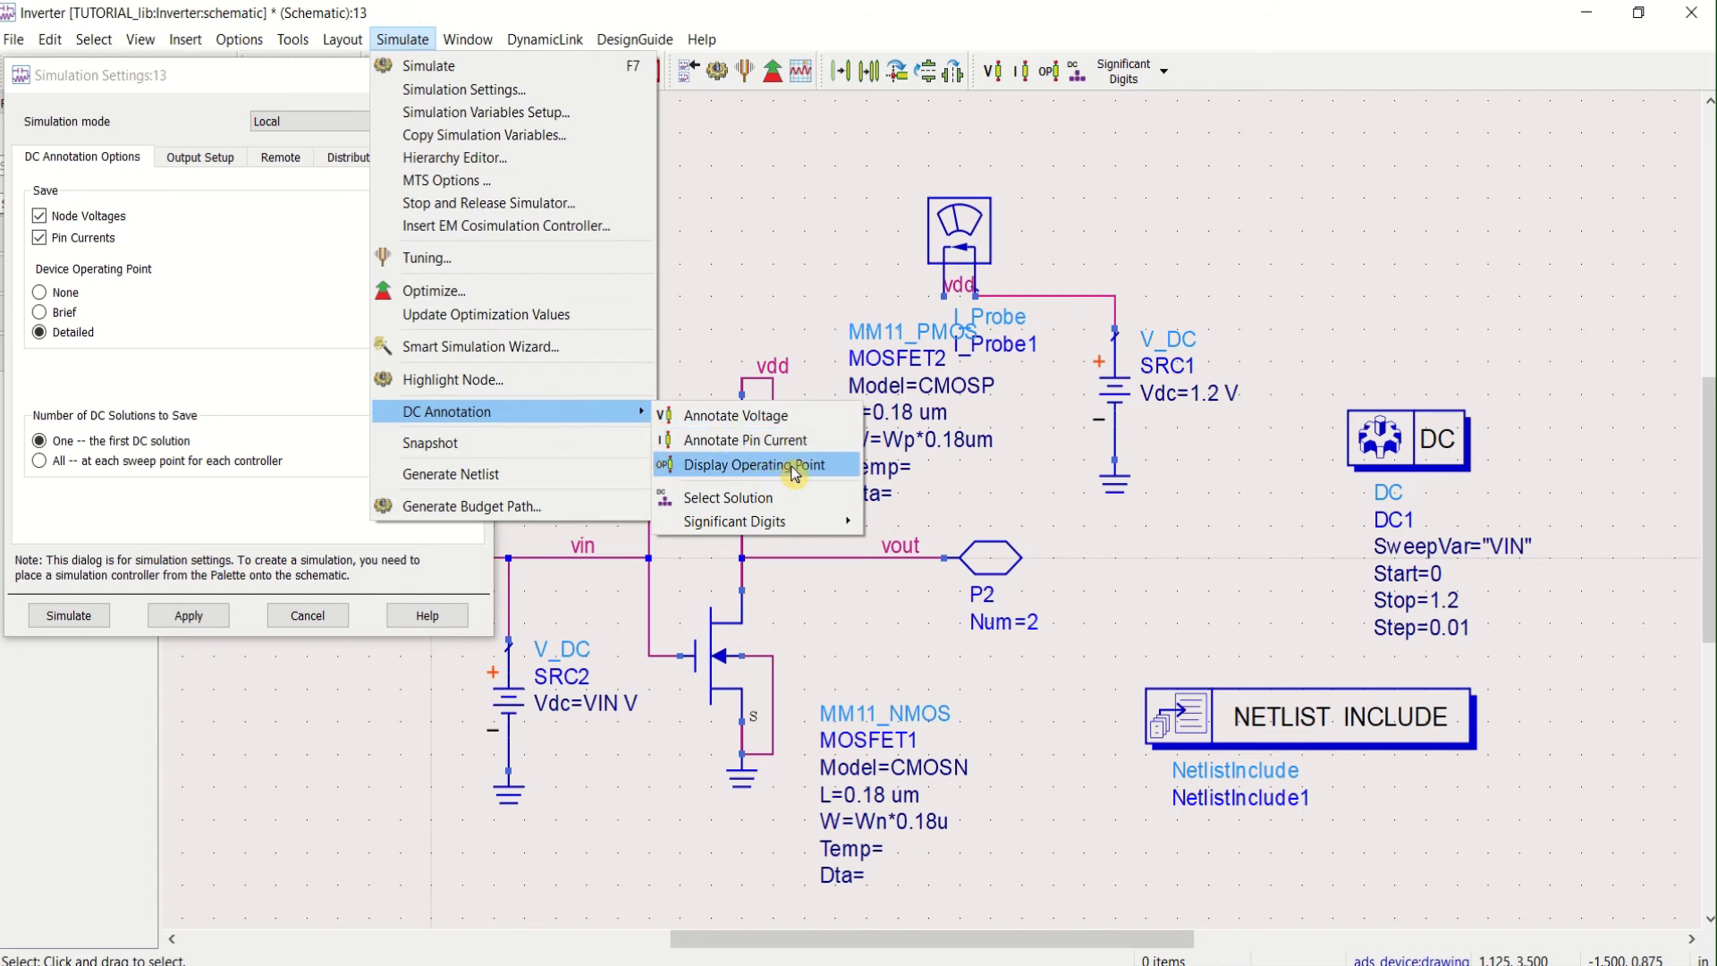
{"action": "left_click", "coordinate": [791, 464]}
{"action": "left_click", "coordinate": [722, 444]}
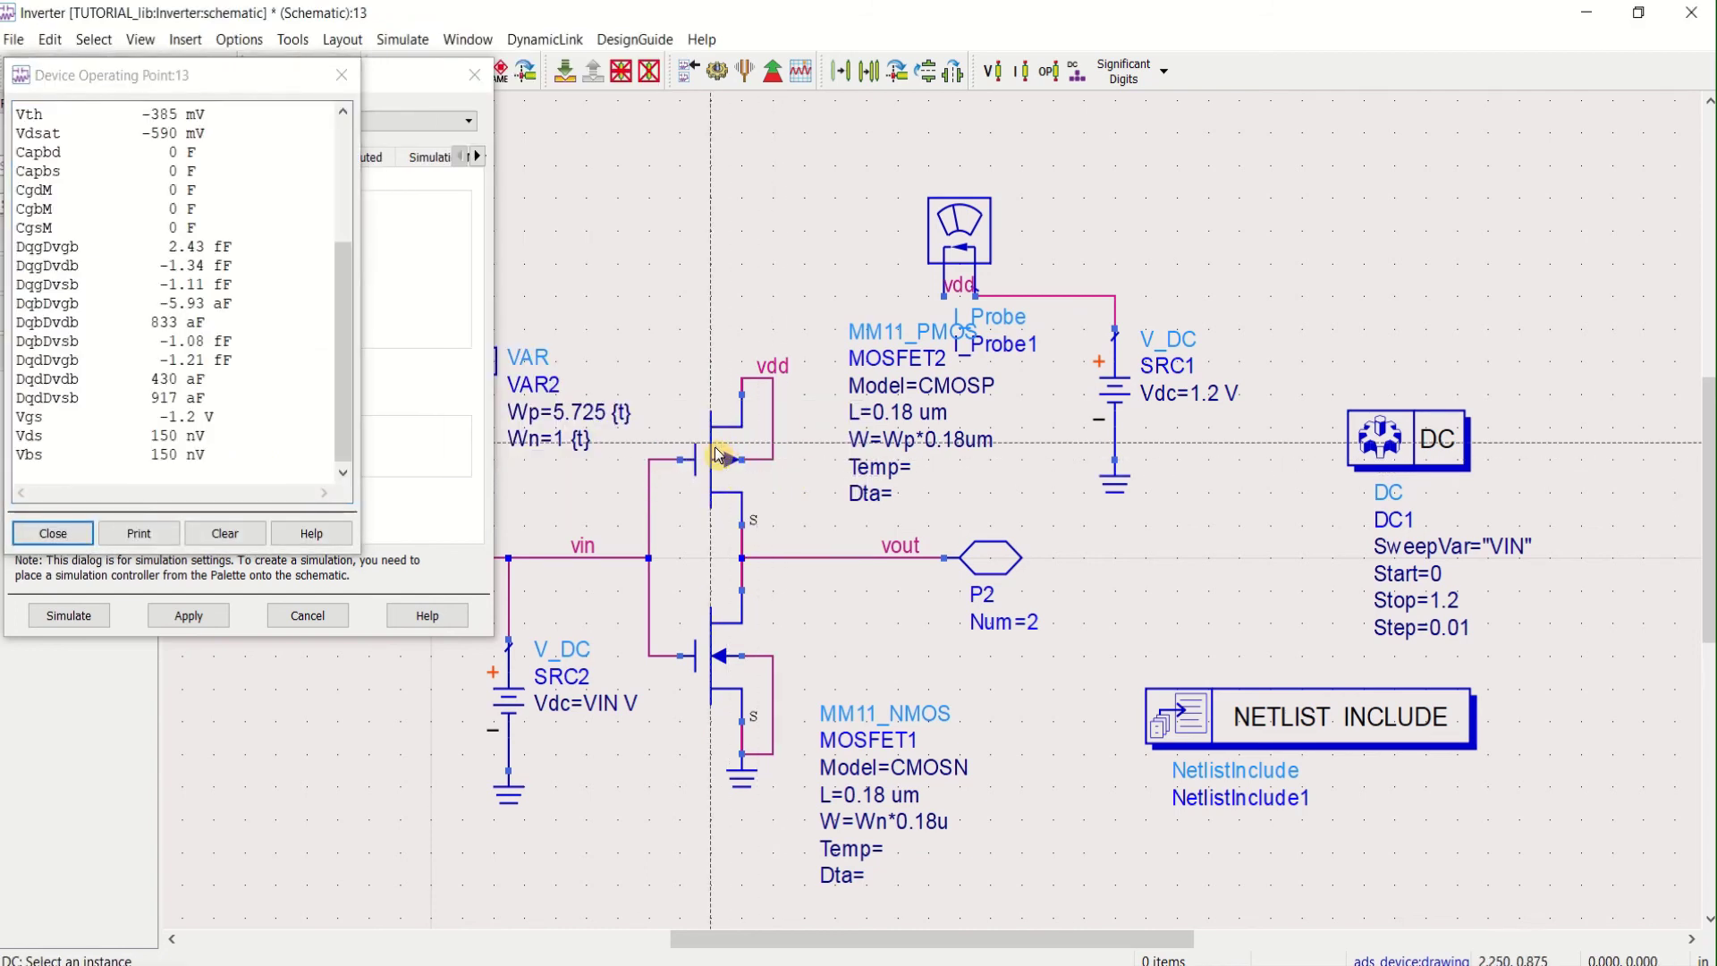
Move the operating point window clear and examine MOSFET2's detailed values, including Id, Gm and the capacitances
{"action": "scroll", "coordinate": [106, 189], "scroll_direction": "up", "scroll_amount": 4}
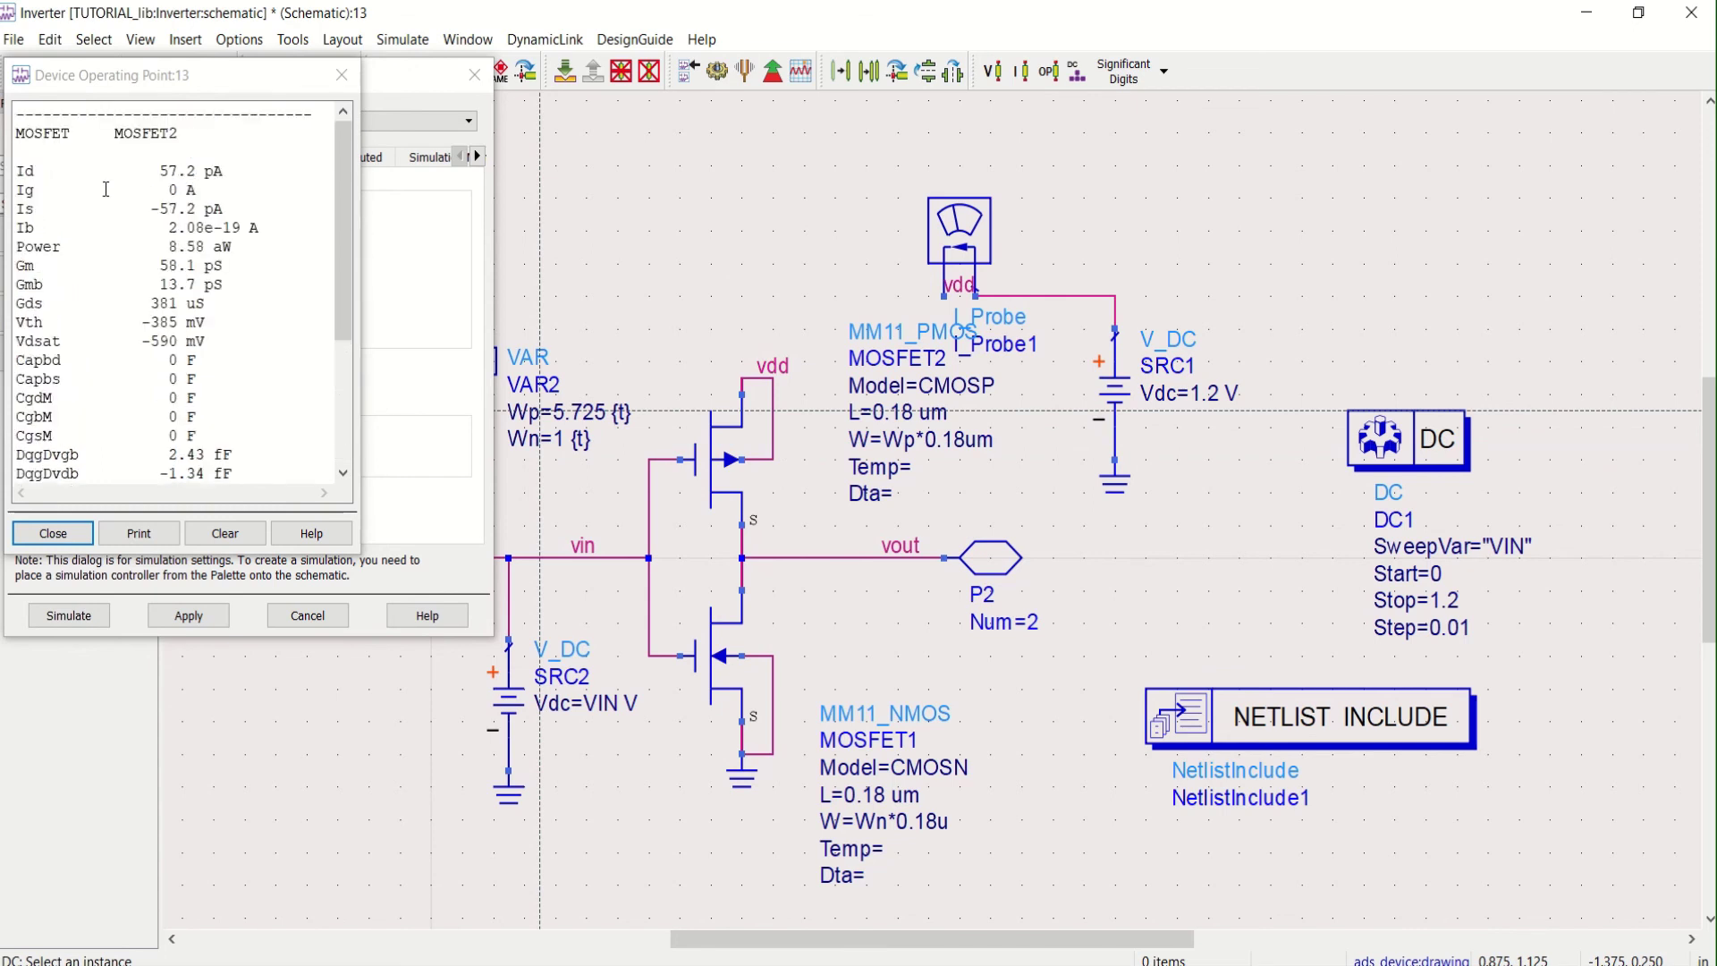
{"action": "left_click_drag", "start_coordinate": [256, 70], "coordinate": [398, 133]}
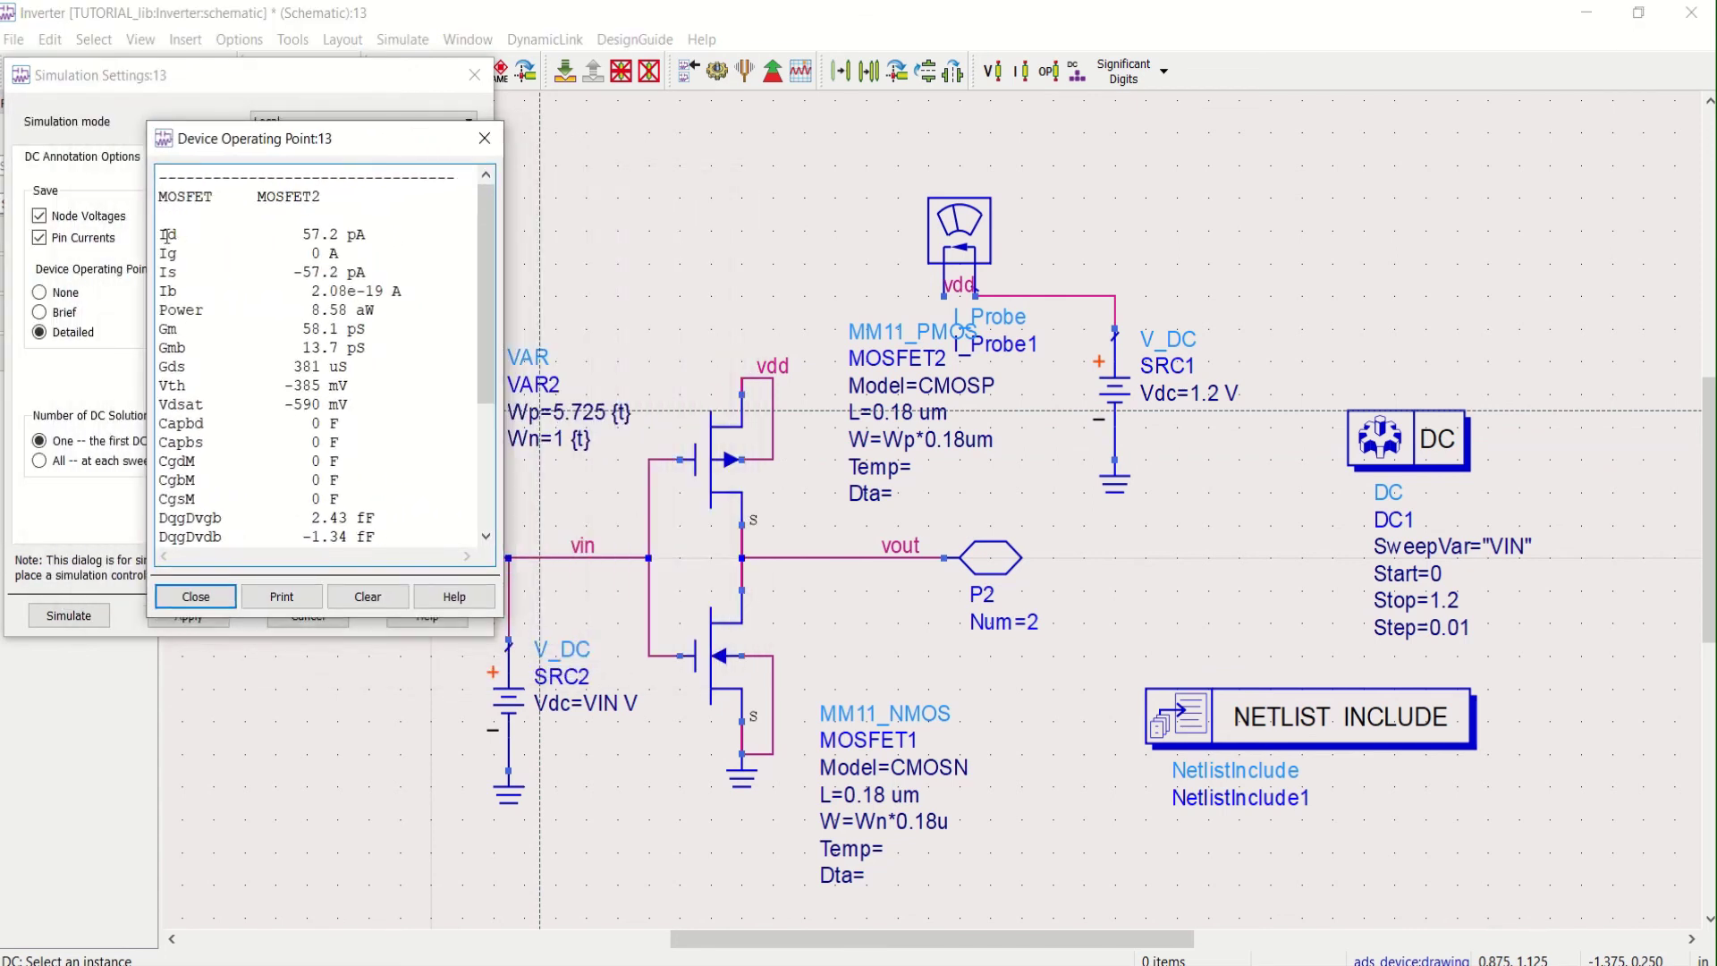
{"action": "left_click_drag", "start_coordinate": [163, 233], "coordinate": [379, 230]}
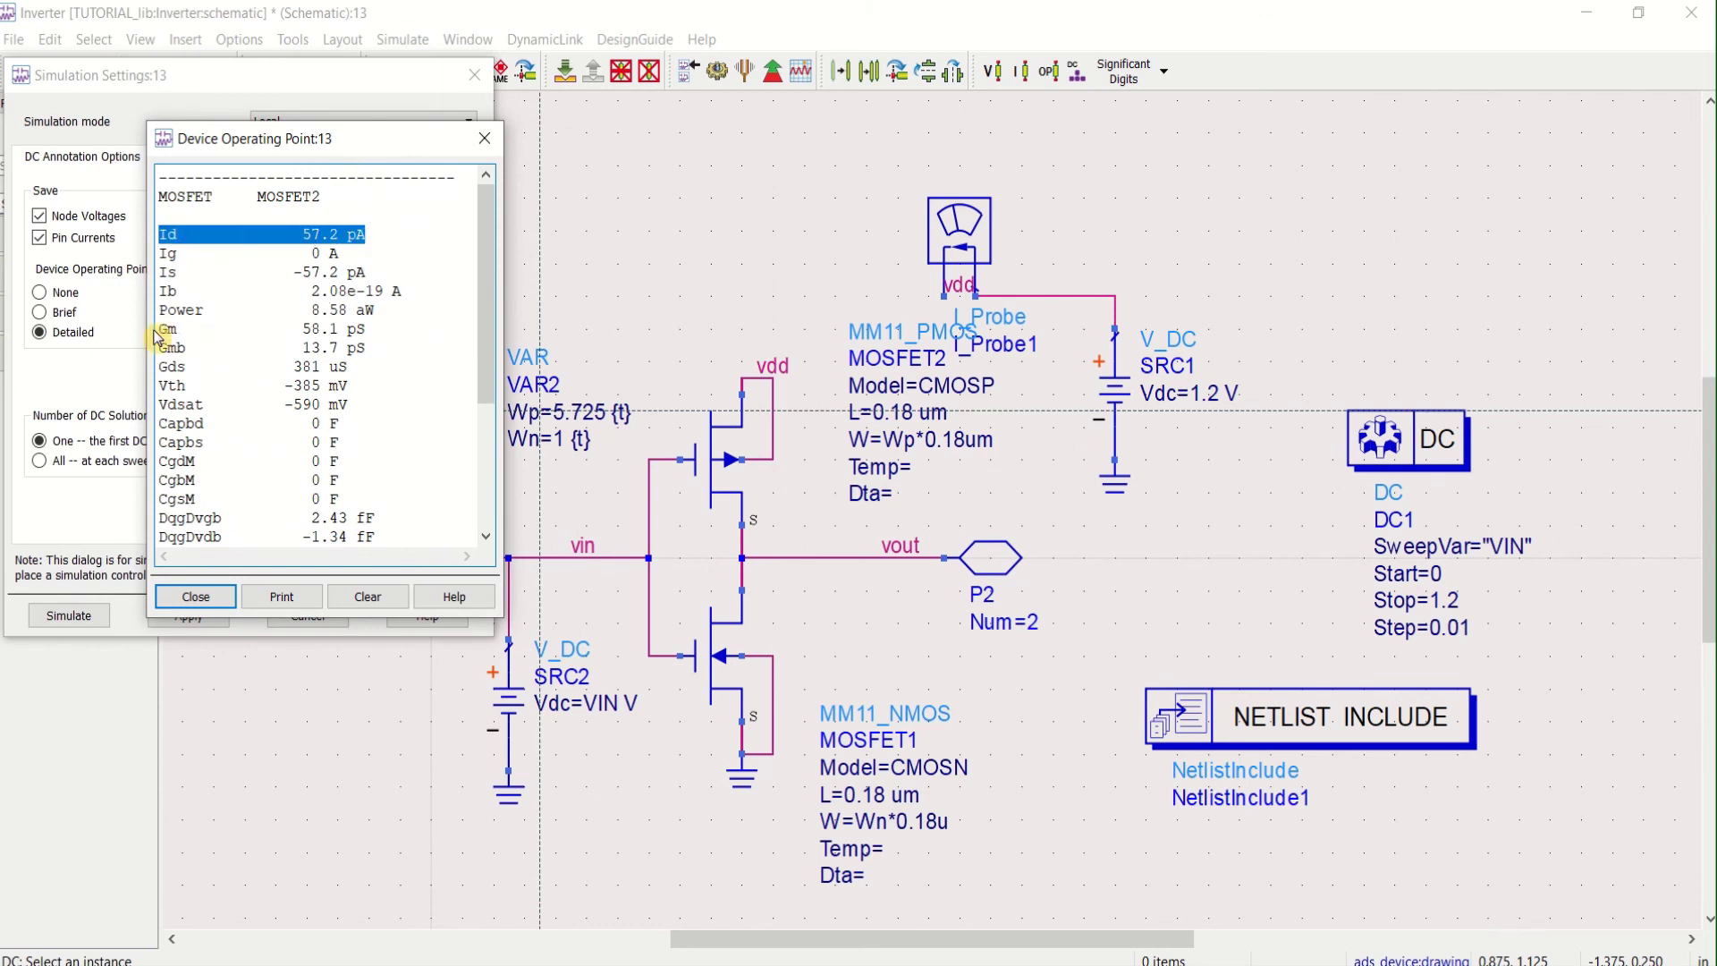
{"action": "left_click_drag", "start_coordinate": [163, 329], "coordinate": [390, 328]}
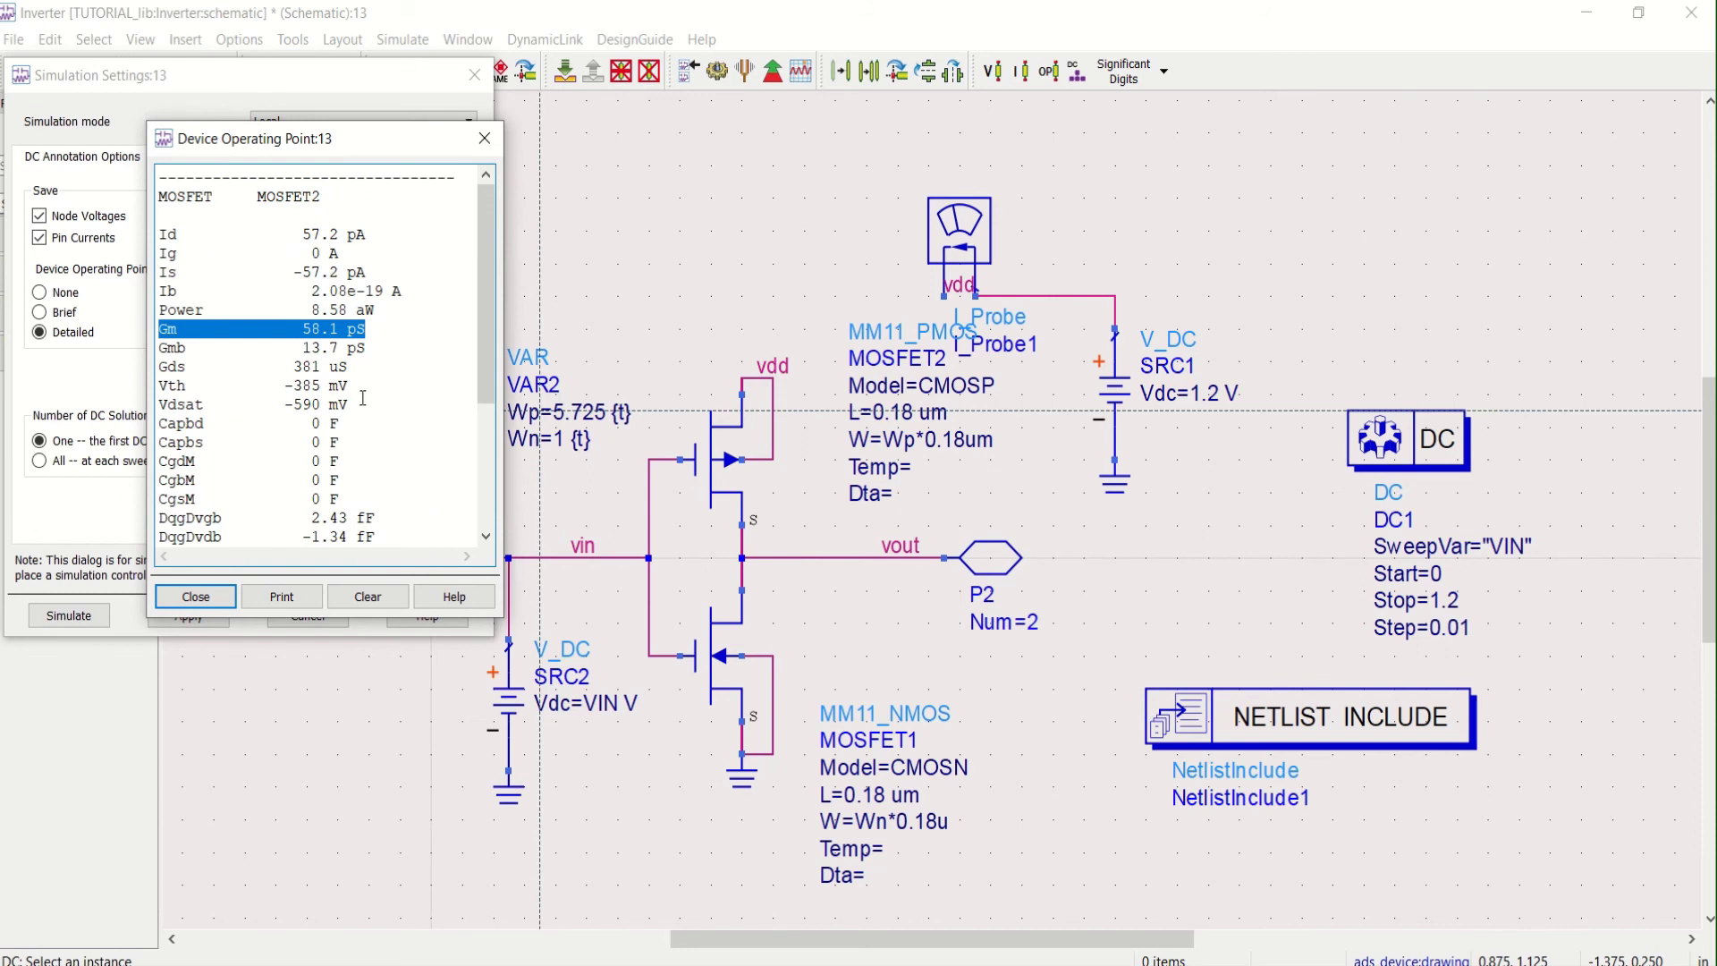
{"action": "scroll", "coordinate": [363, 397], "scroll_direction": "down", "scroll_amount": 4}
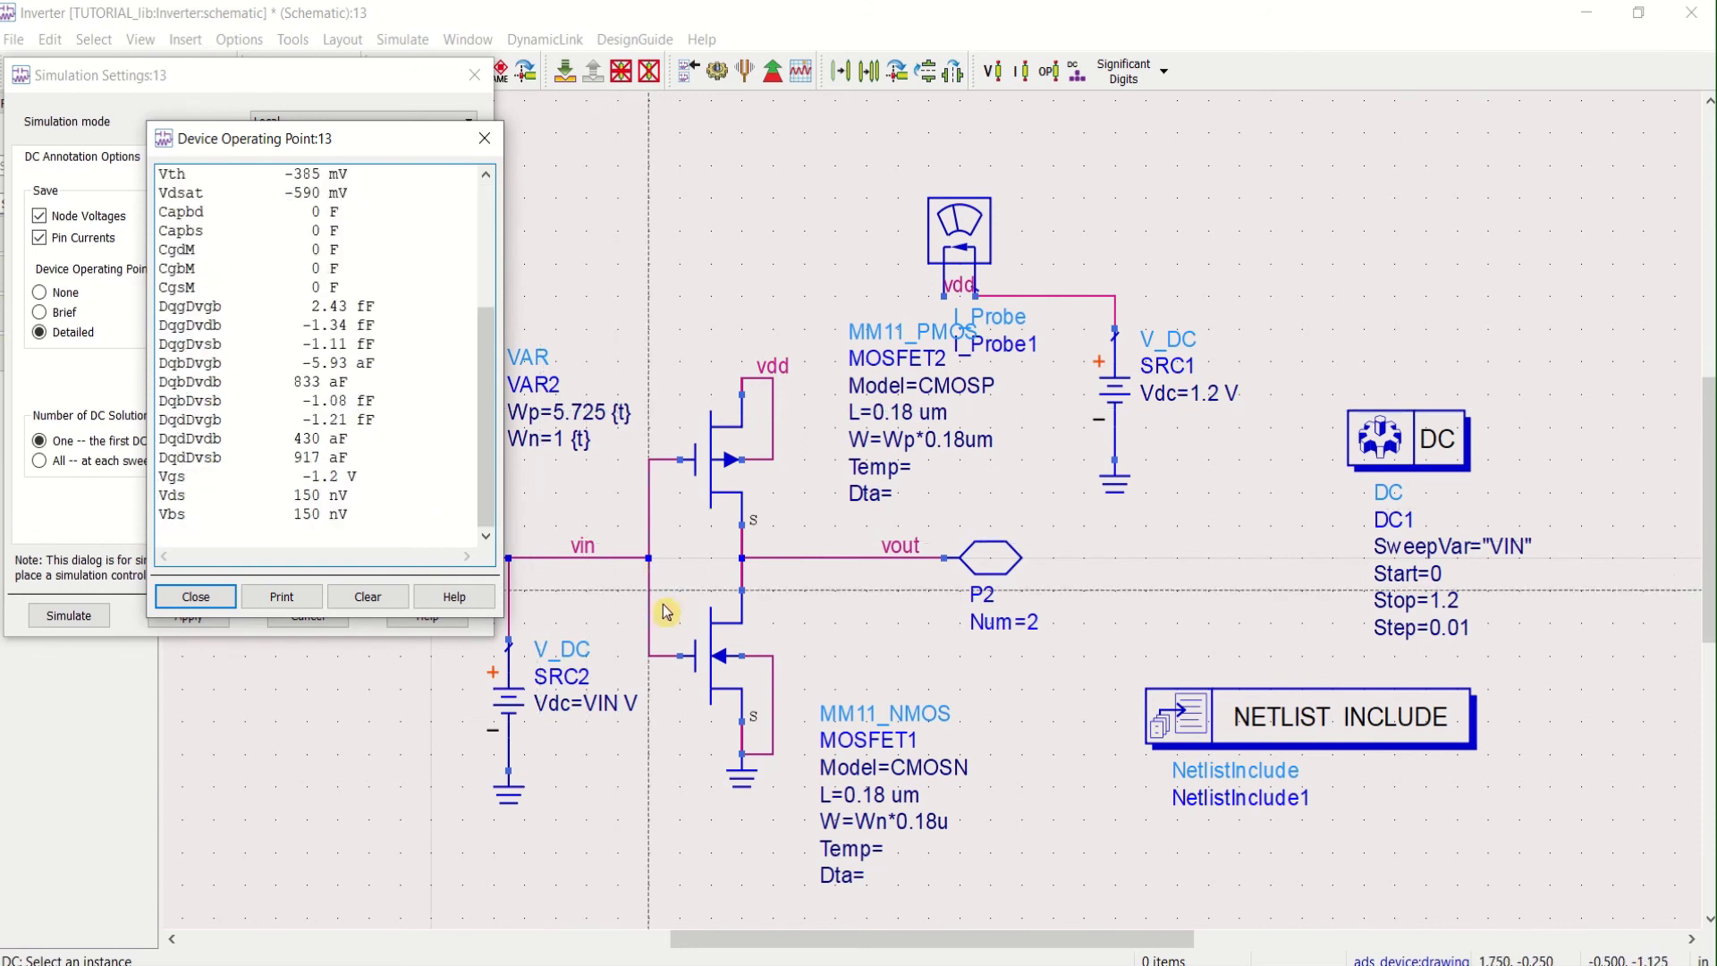
Display the detailed operating point of the NMOS transistor MOSFET1 and compare its listing with that of MOSFET2
{"action": "left_click", "coordinate": [648, 639]}
{"action": "scroll", "coordinate": [334, 266], "scroll_direction": "up", "scroll_amount": 5}
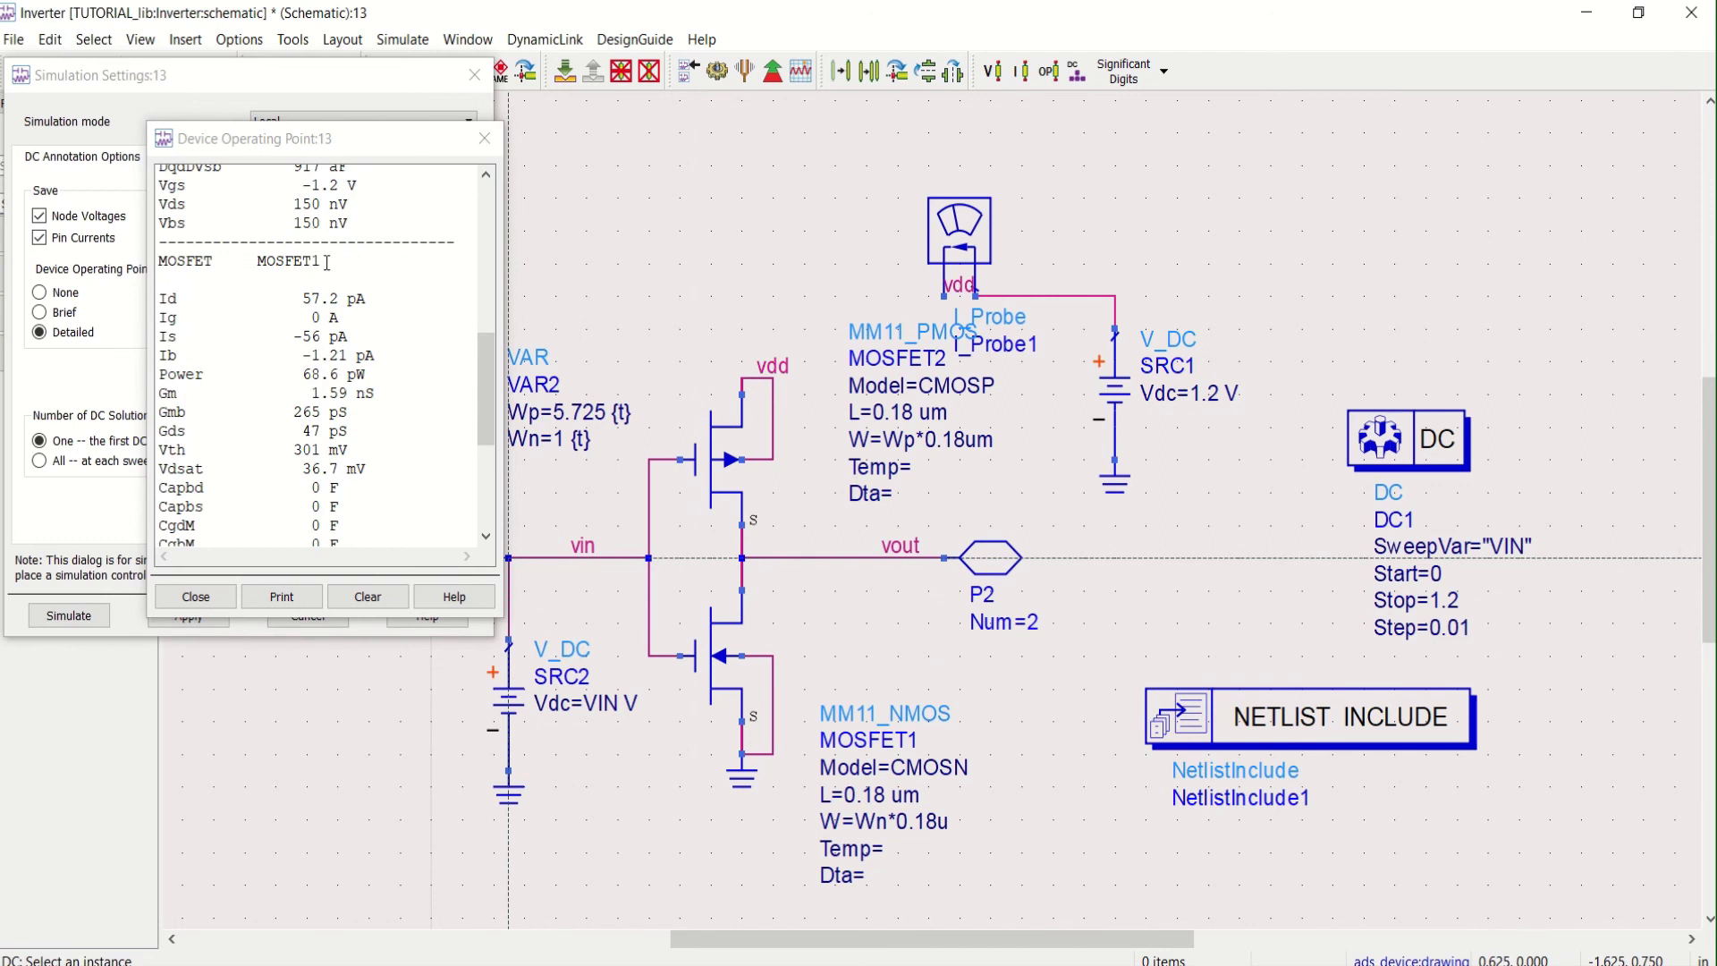
{"action": "left_click_drag", "start_coordinate": [328, 262], "coordinate": [303, 263]}
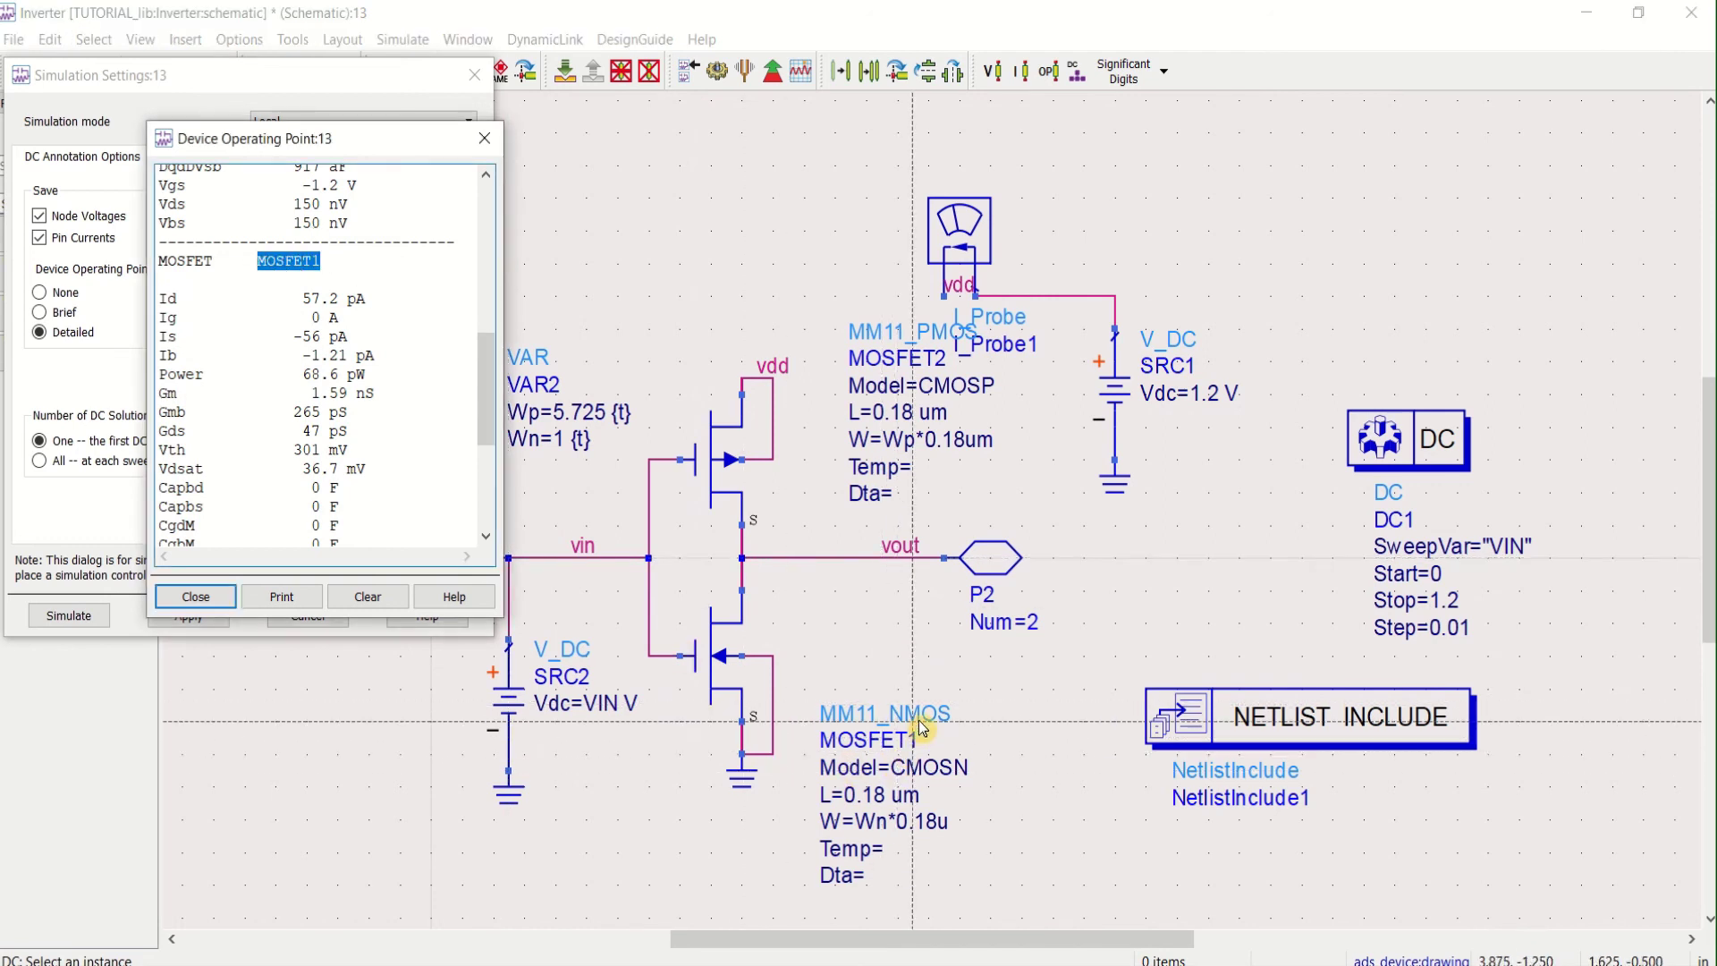
{"action": "scroll", "coordinate": [474, 364], "scroll_direction": "up", "scroll_amount": 10}
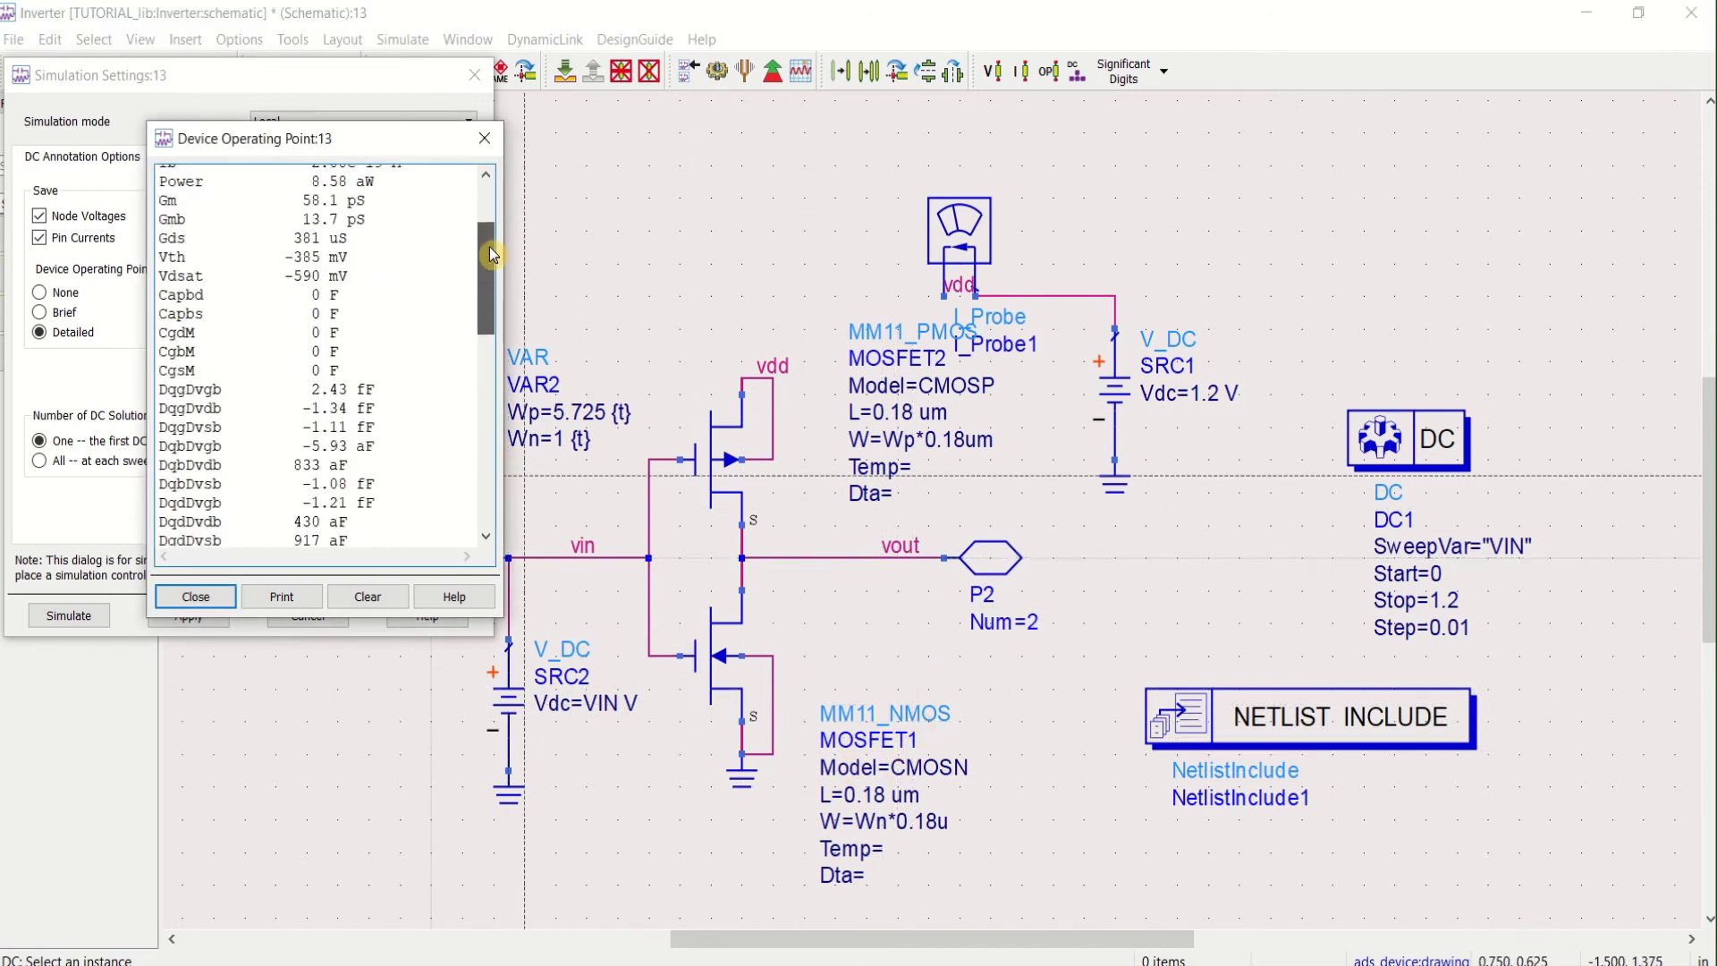
{"action": "left_click_drag", "start_coordinate": [327, 186], "coordinate": [278, 190]}
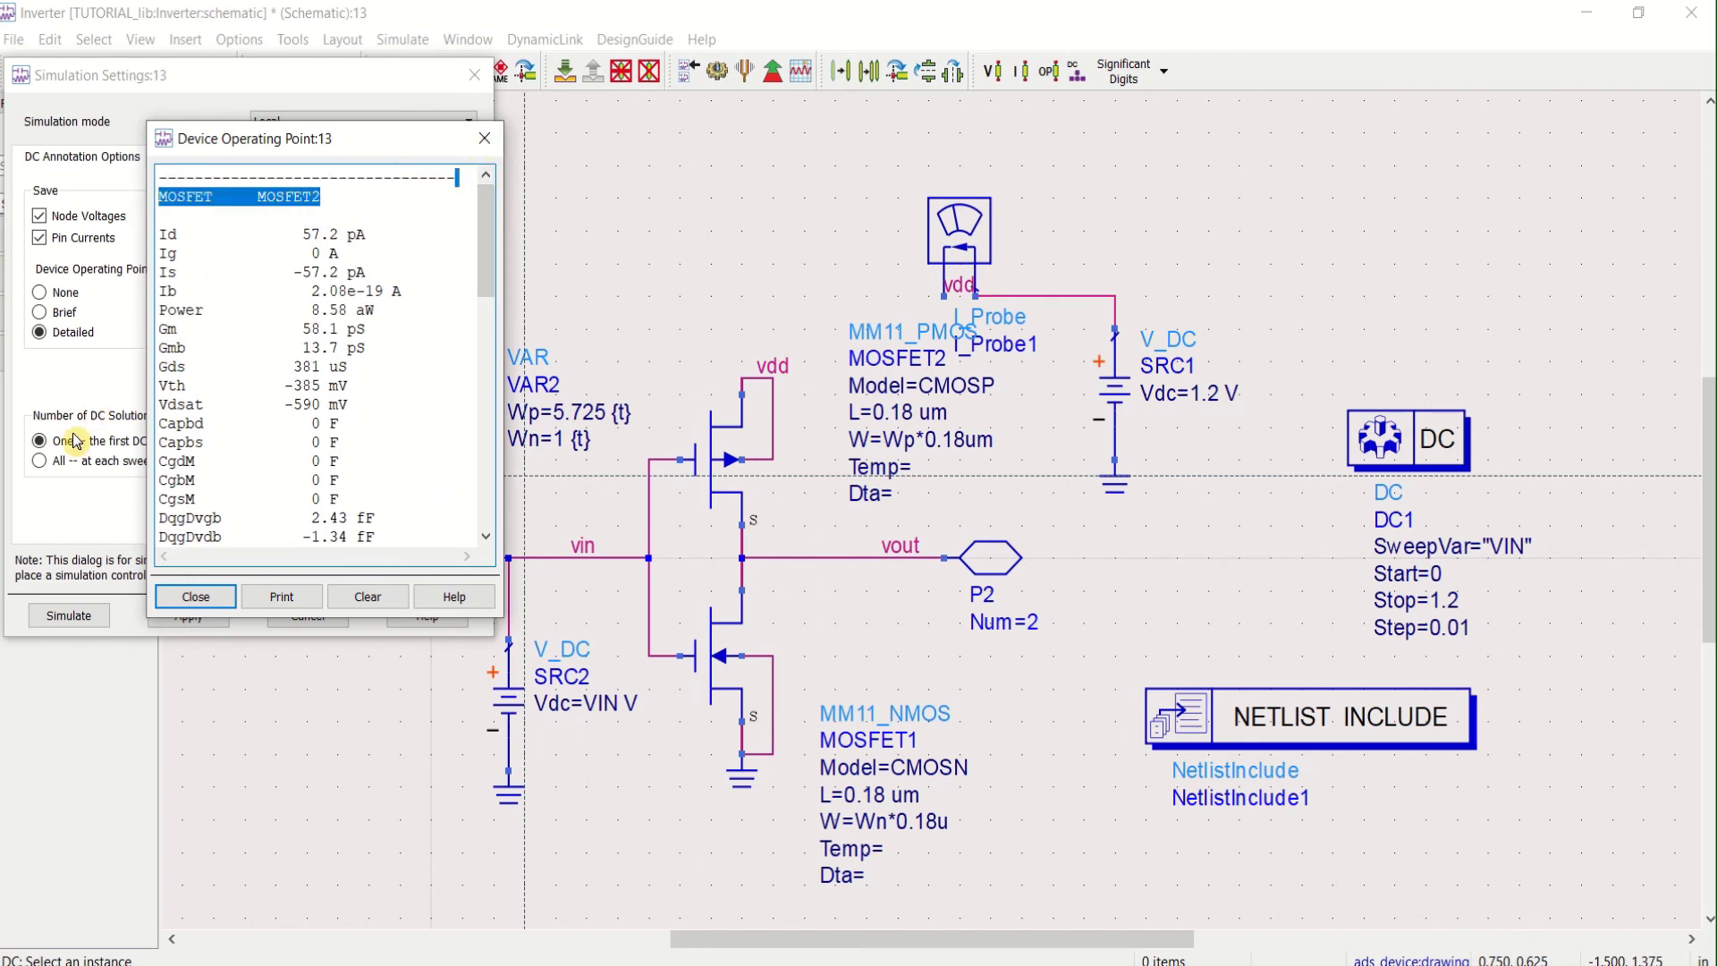
Set the saved device operating point to Brief, rerun the simulation and return to the schematic
{"action": "left_click", "coordinate": [45, 320]}
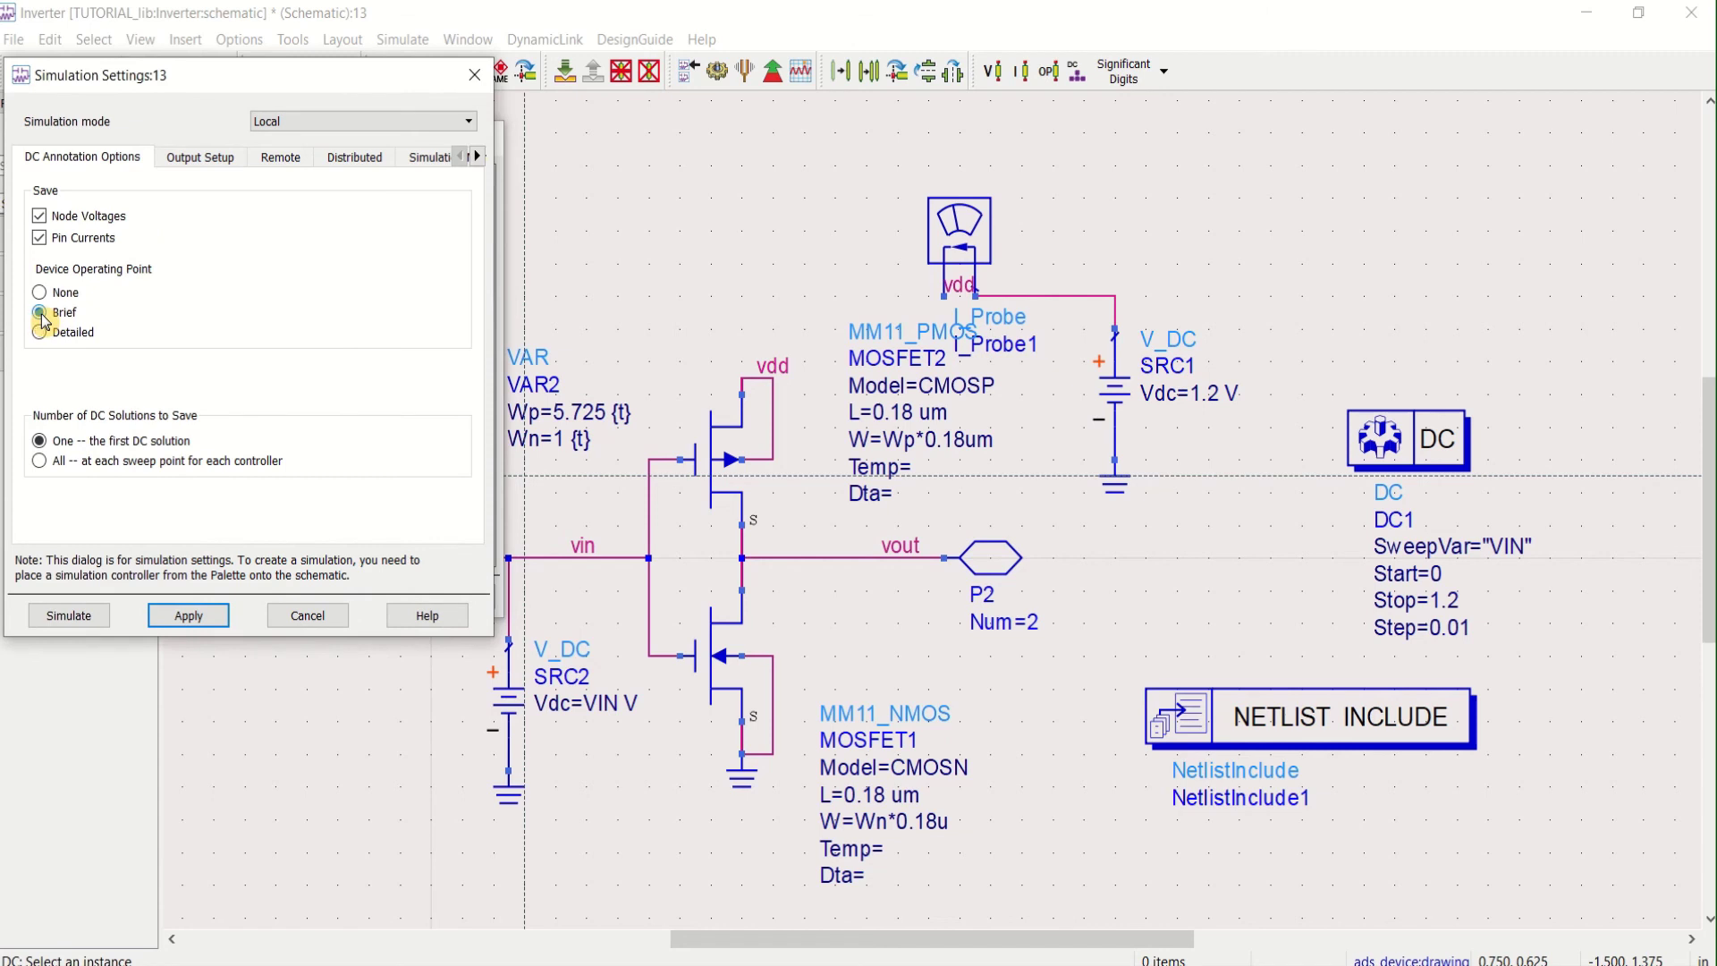
{"action": "left_click", "coordinate": [41, 314]}
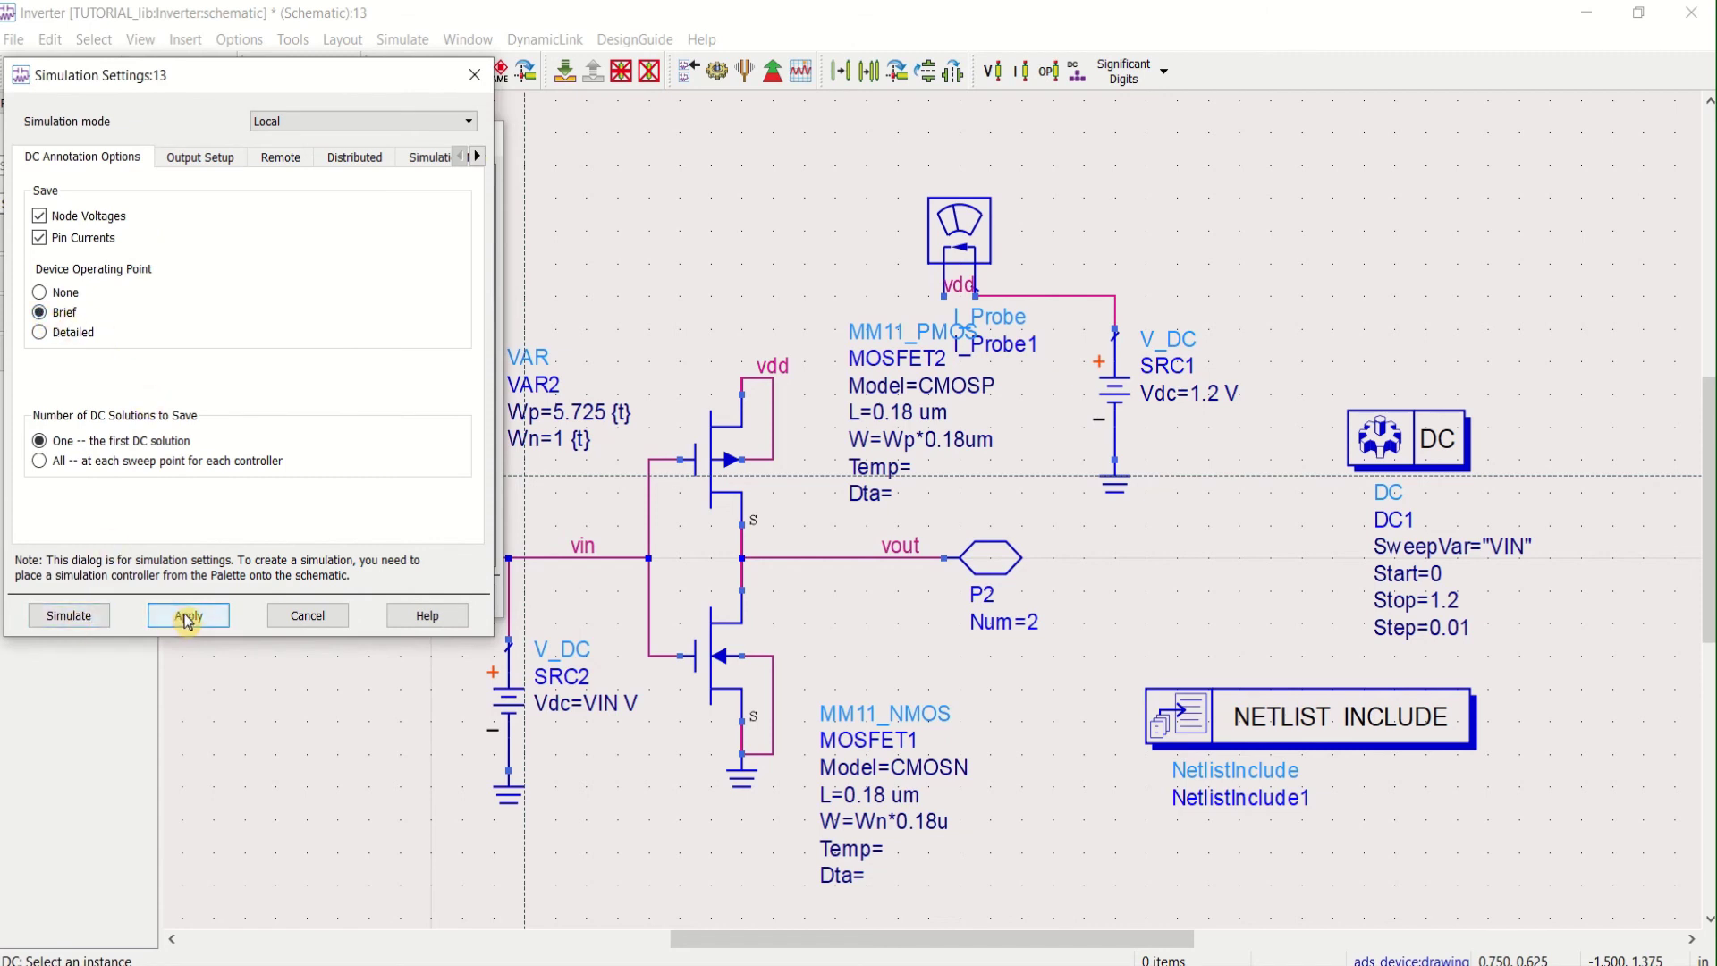
{"action": "left_click", "coordinate": [75, 617]}
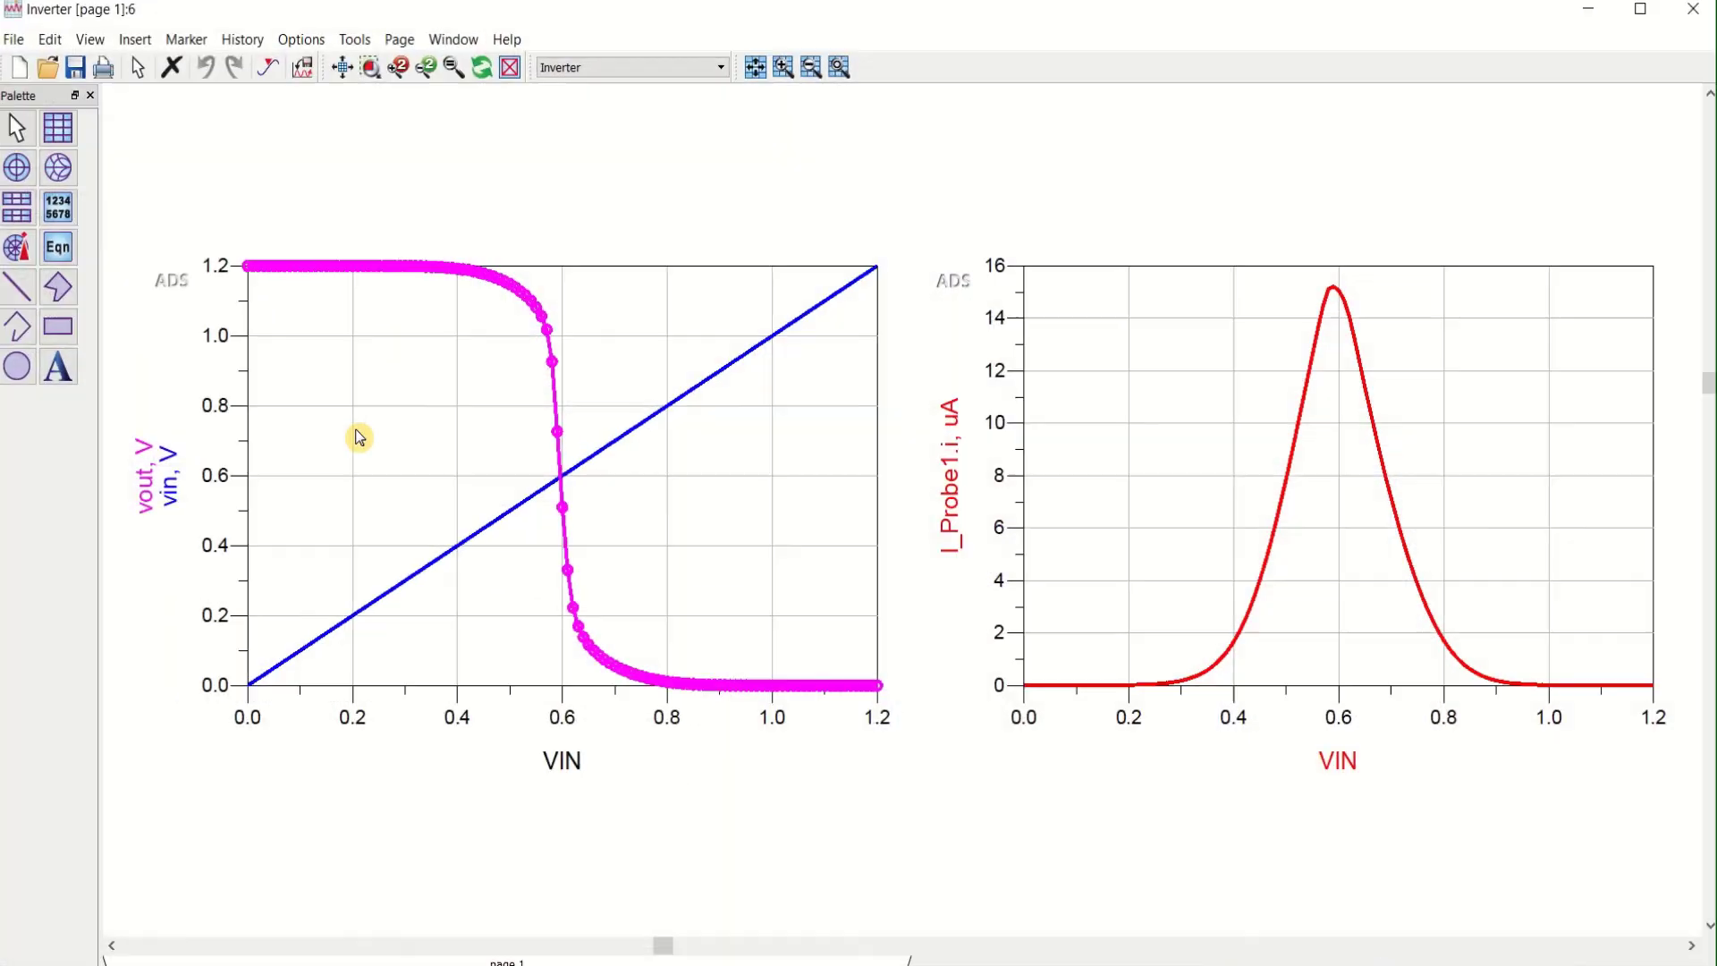
{"action": "left_click", "coordinate": [1588, 9]}
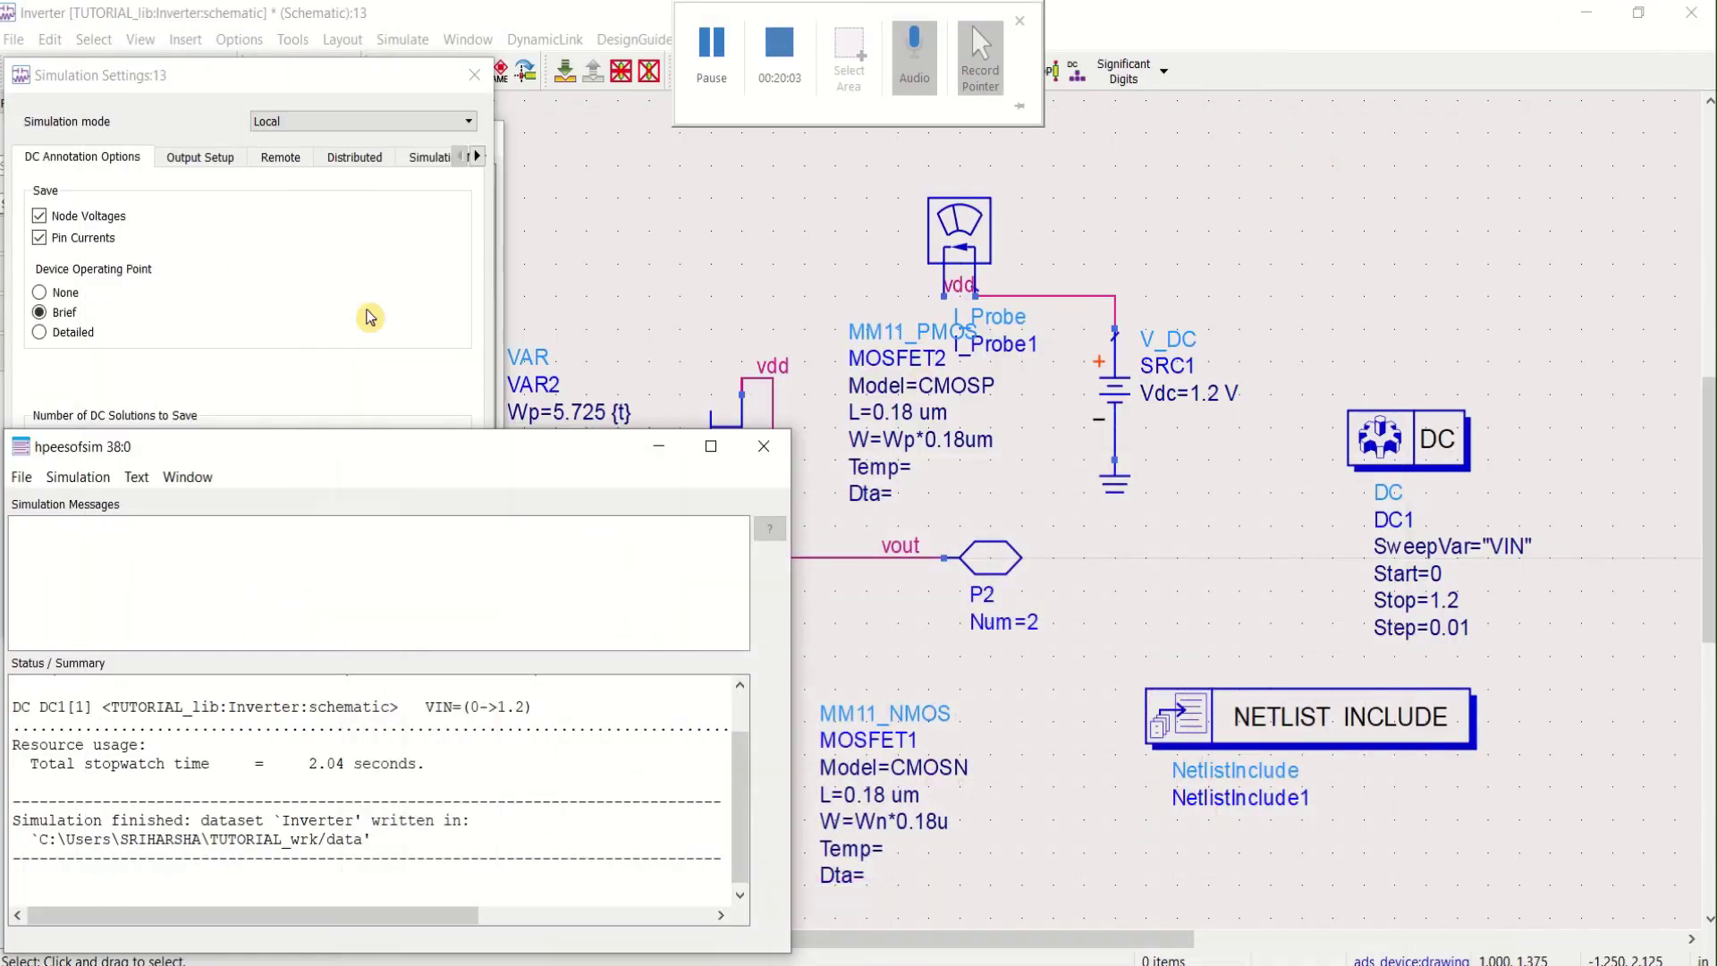
Display the brief DC operating point of the PMOS transistor MOSFET2, review its values and close the listing
{"action": "left_click", "coordinate": [402, 40]}
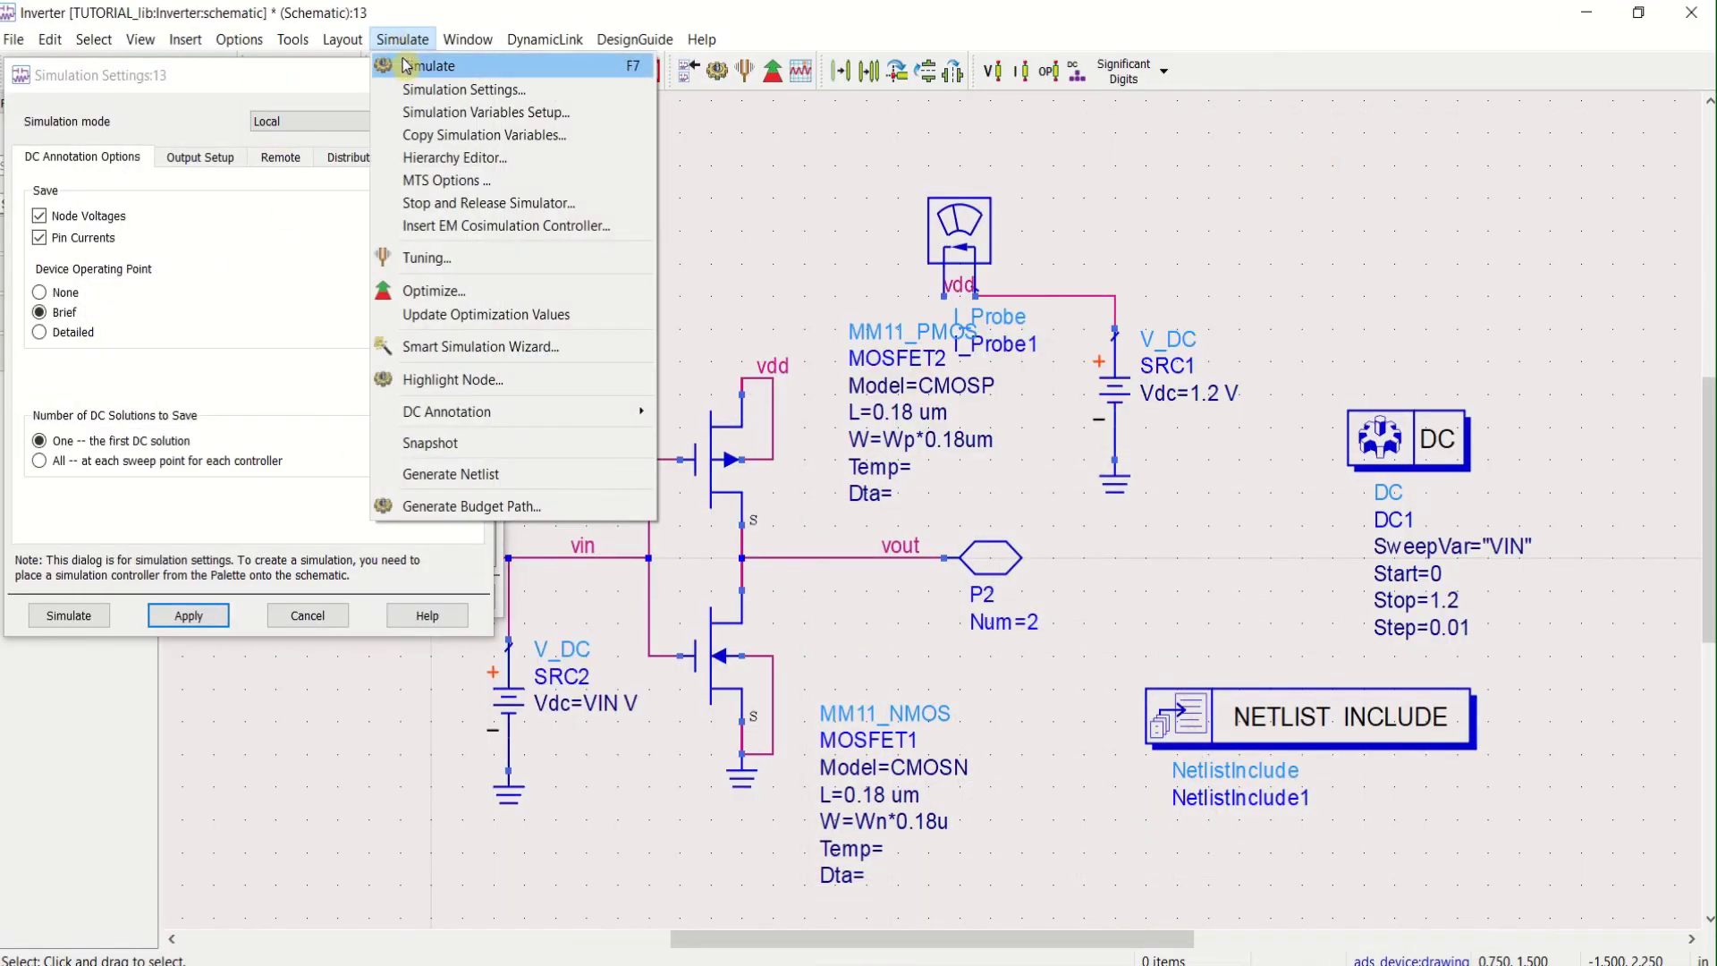
{"action": "mouse_move", "coordinate": [488, 417]}
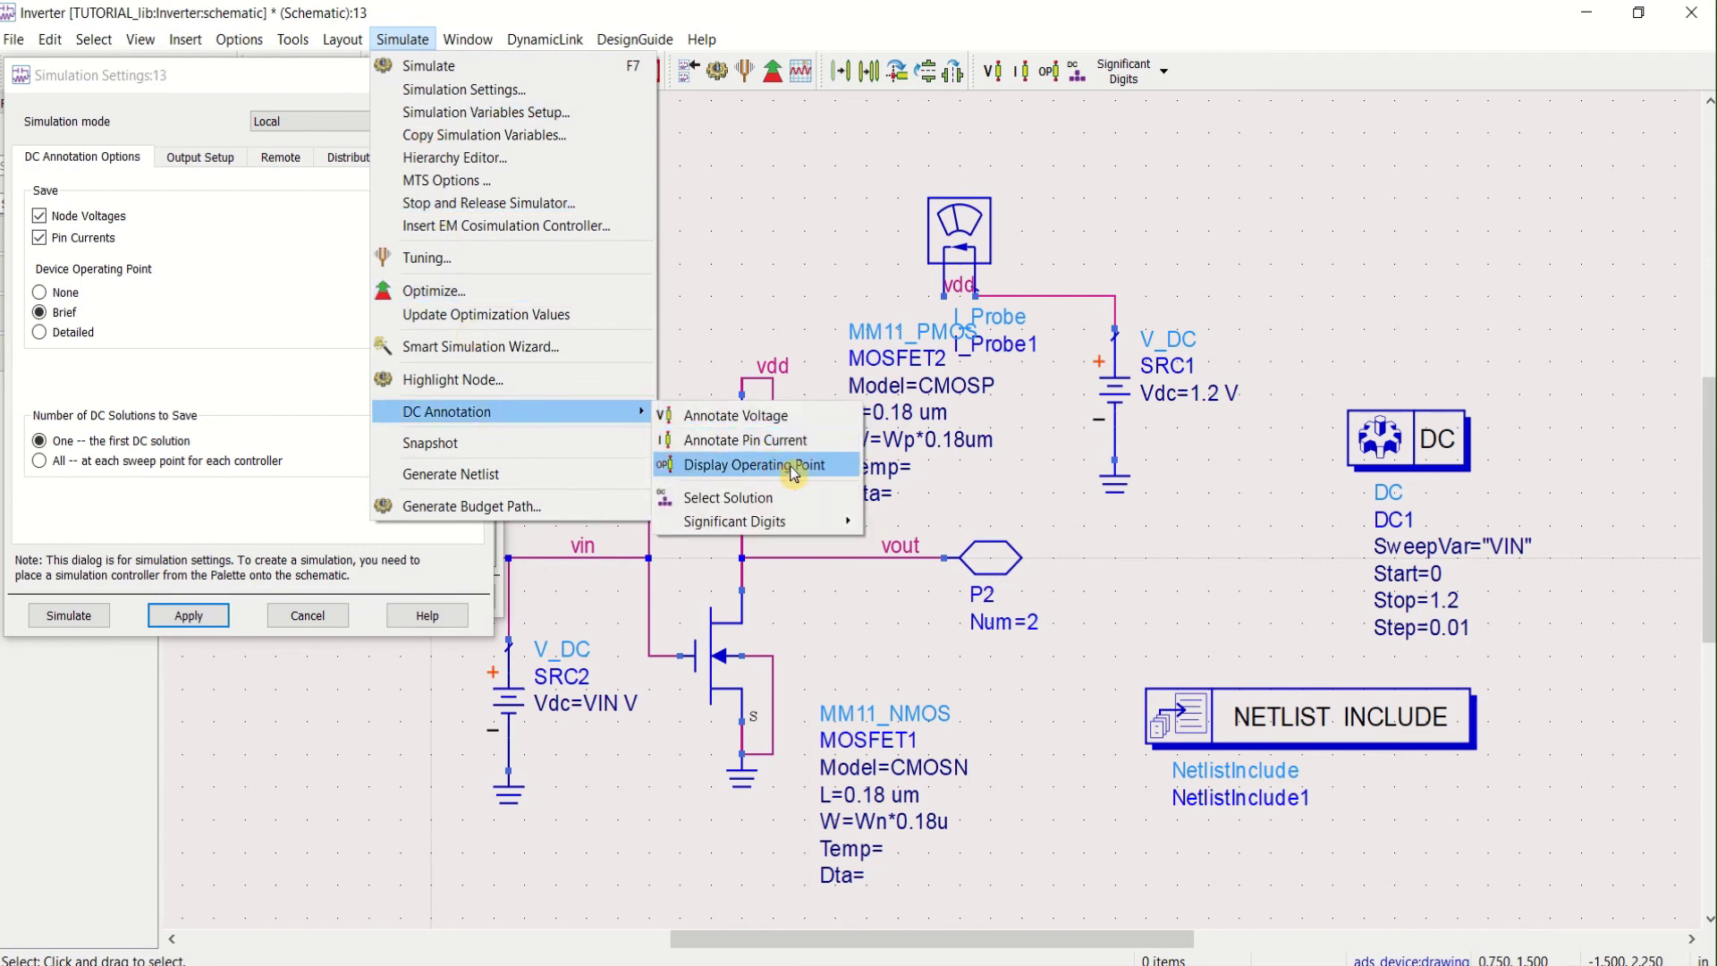
{"action": "left_click", "coordinate": [754, 464]}
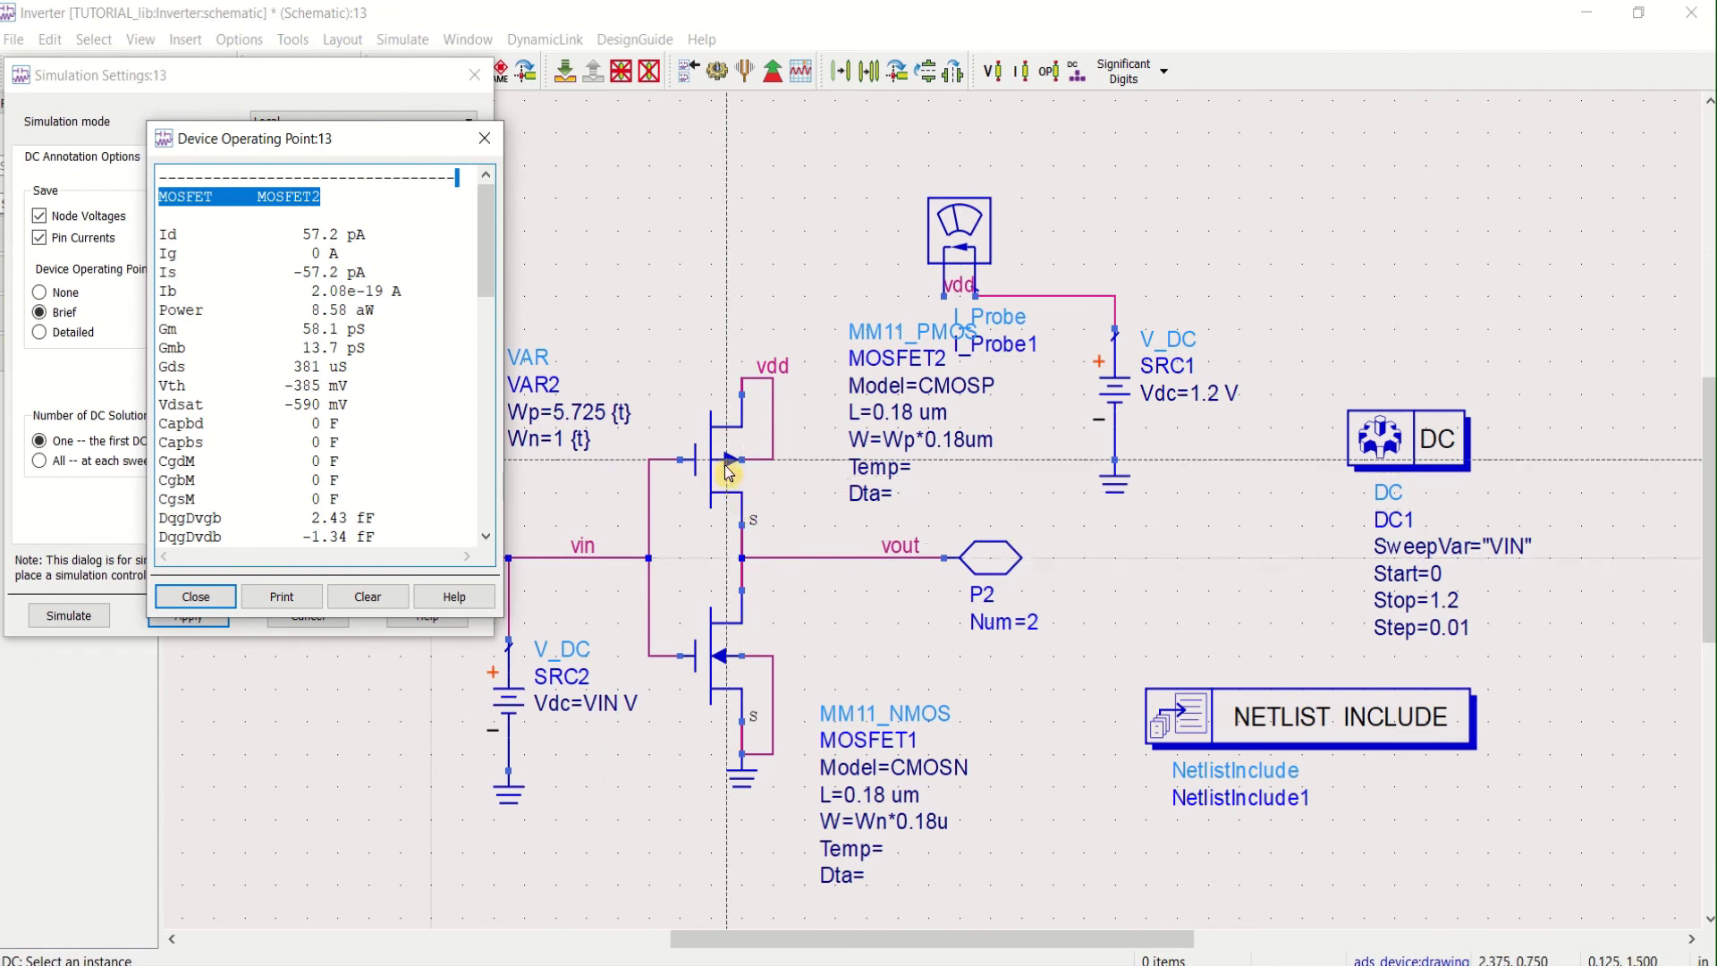
{"action": "left_click", "coordinate": [529, 470]}
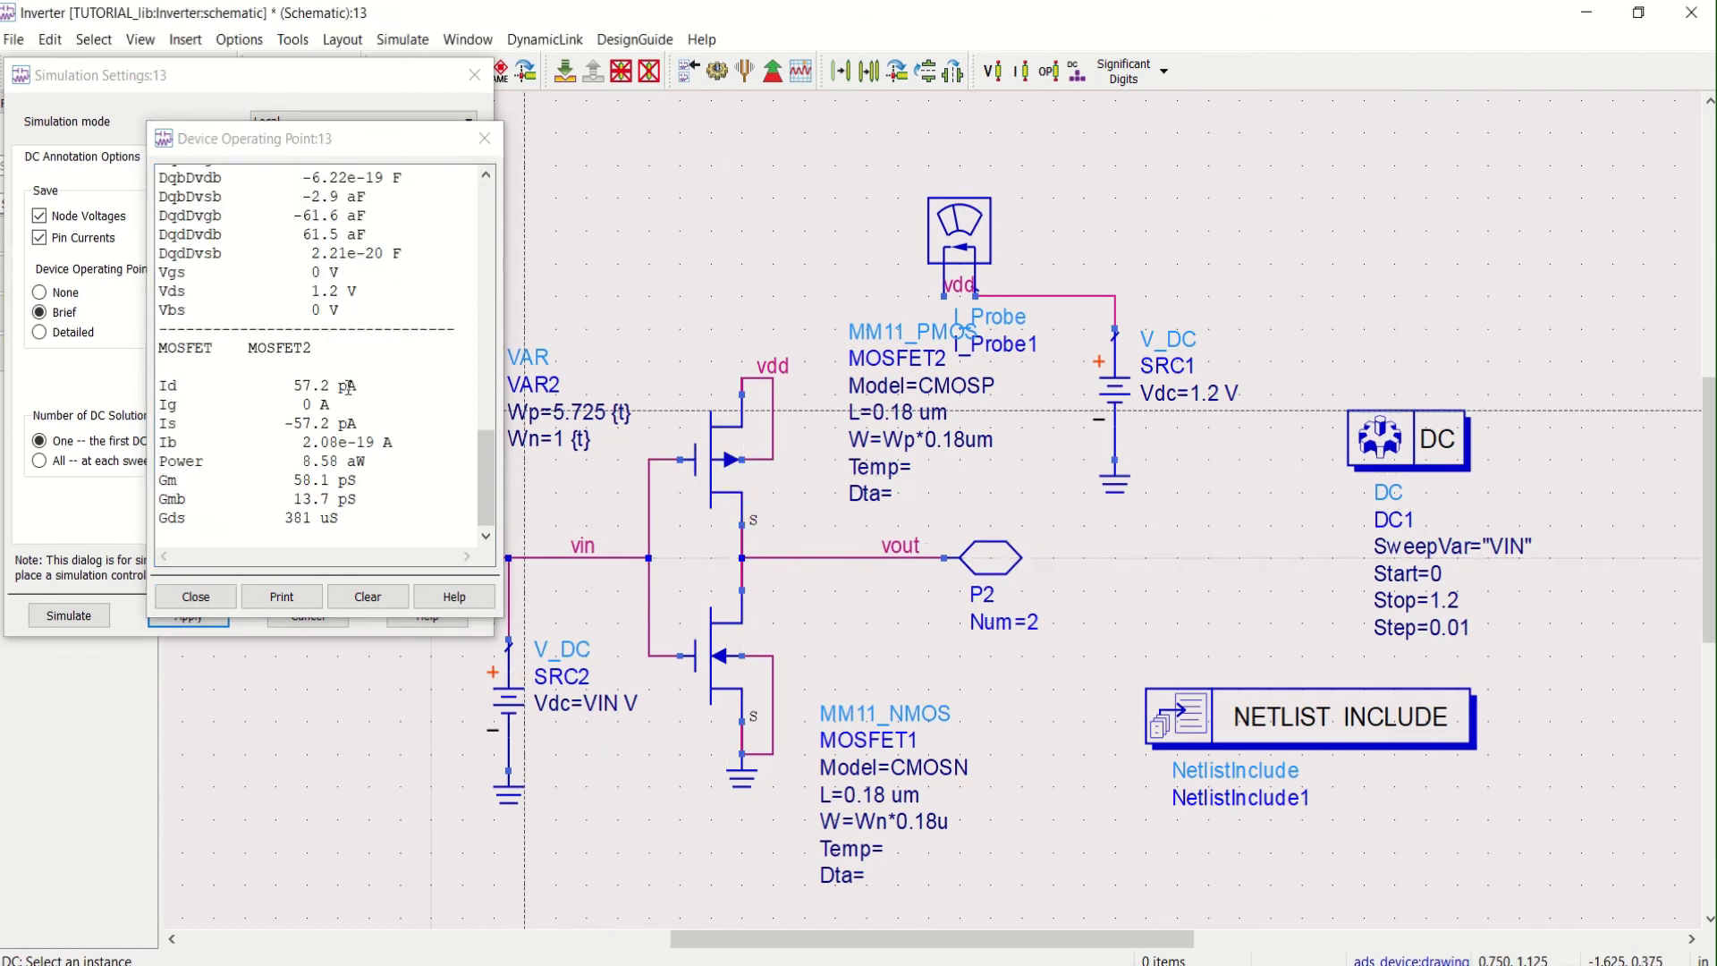
{"action": "left_click", "coordinate": [486, 474]}
{"action": "left_click_drag", "start_coordinate": [161, 335], "coordinate": [398, 526]}
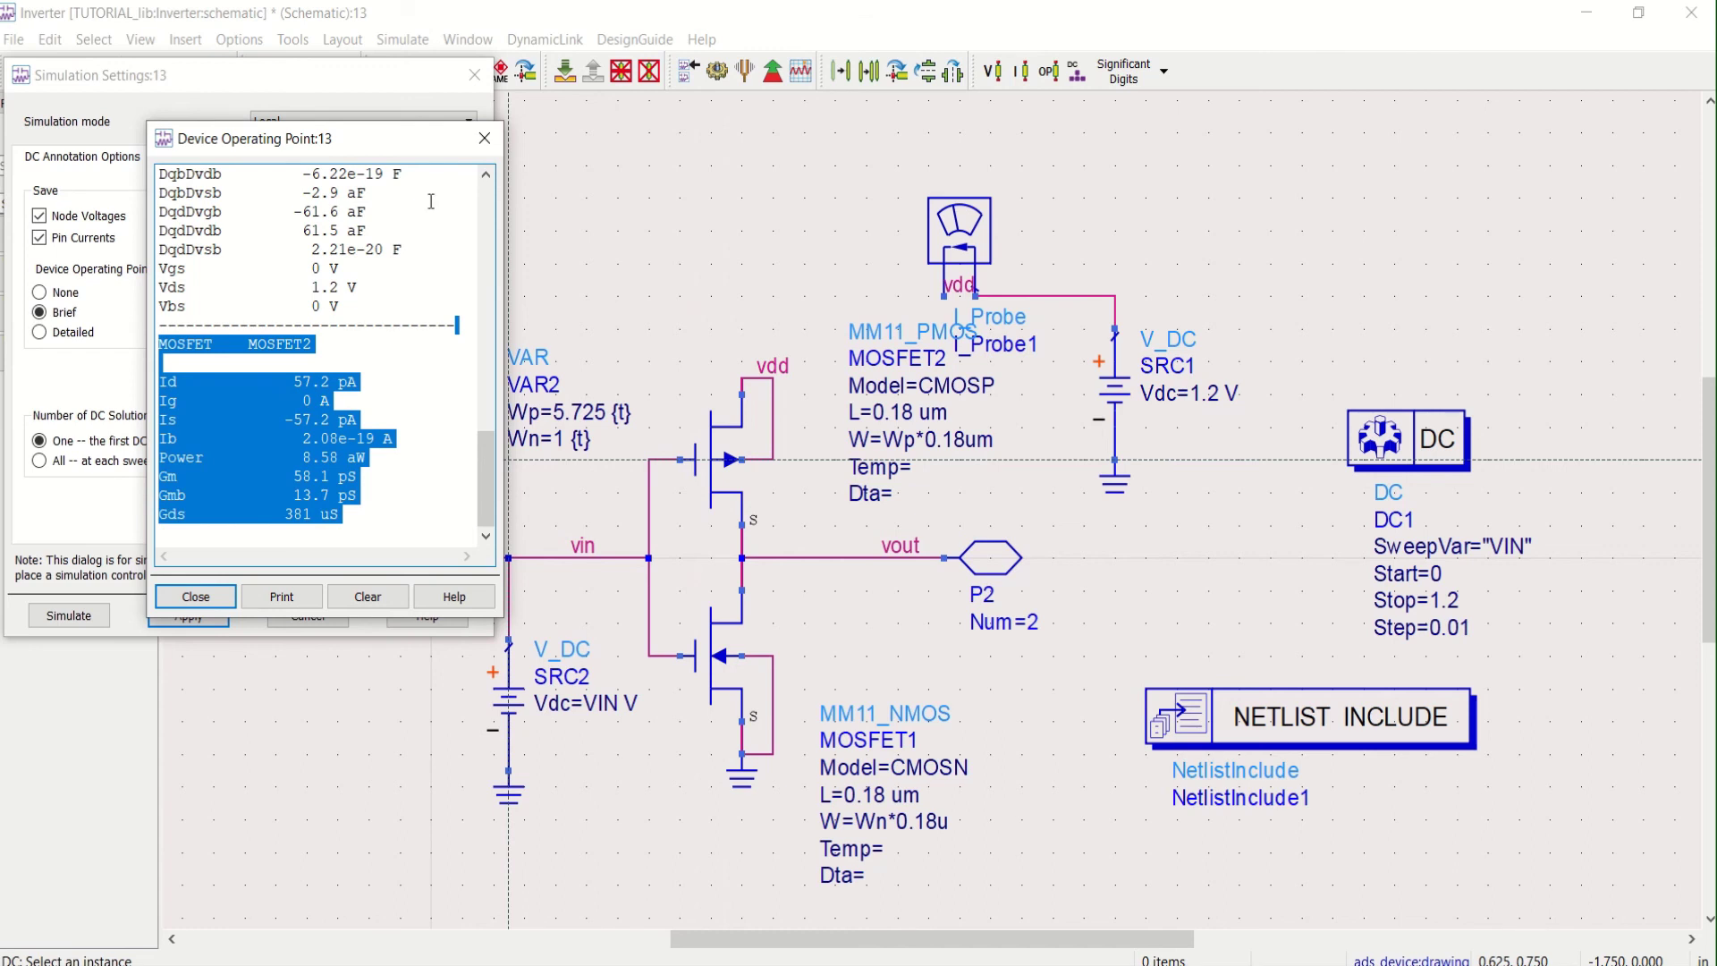
{"action": "left_click", "coordinate": [485, 138]}
Annotate the DC pin currents on the inverter schematic and close the simulation settings
{"action": "left_click", "coordinate": [411, 40]}
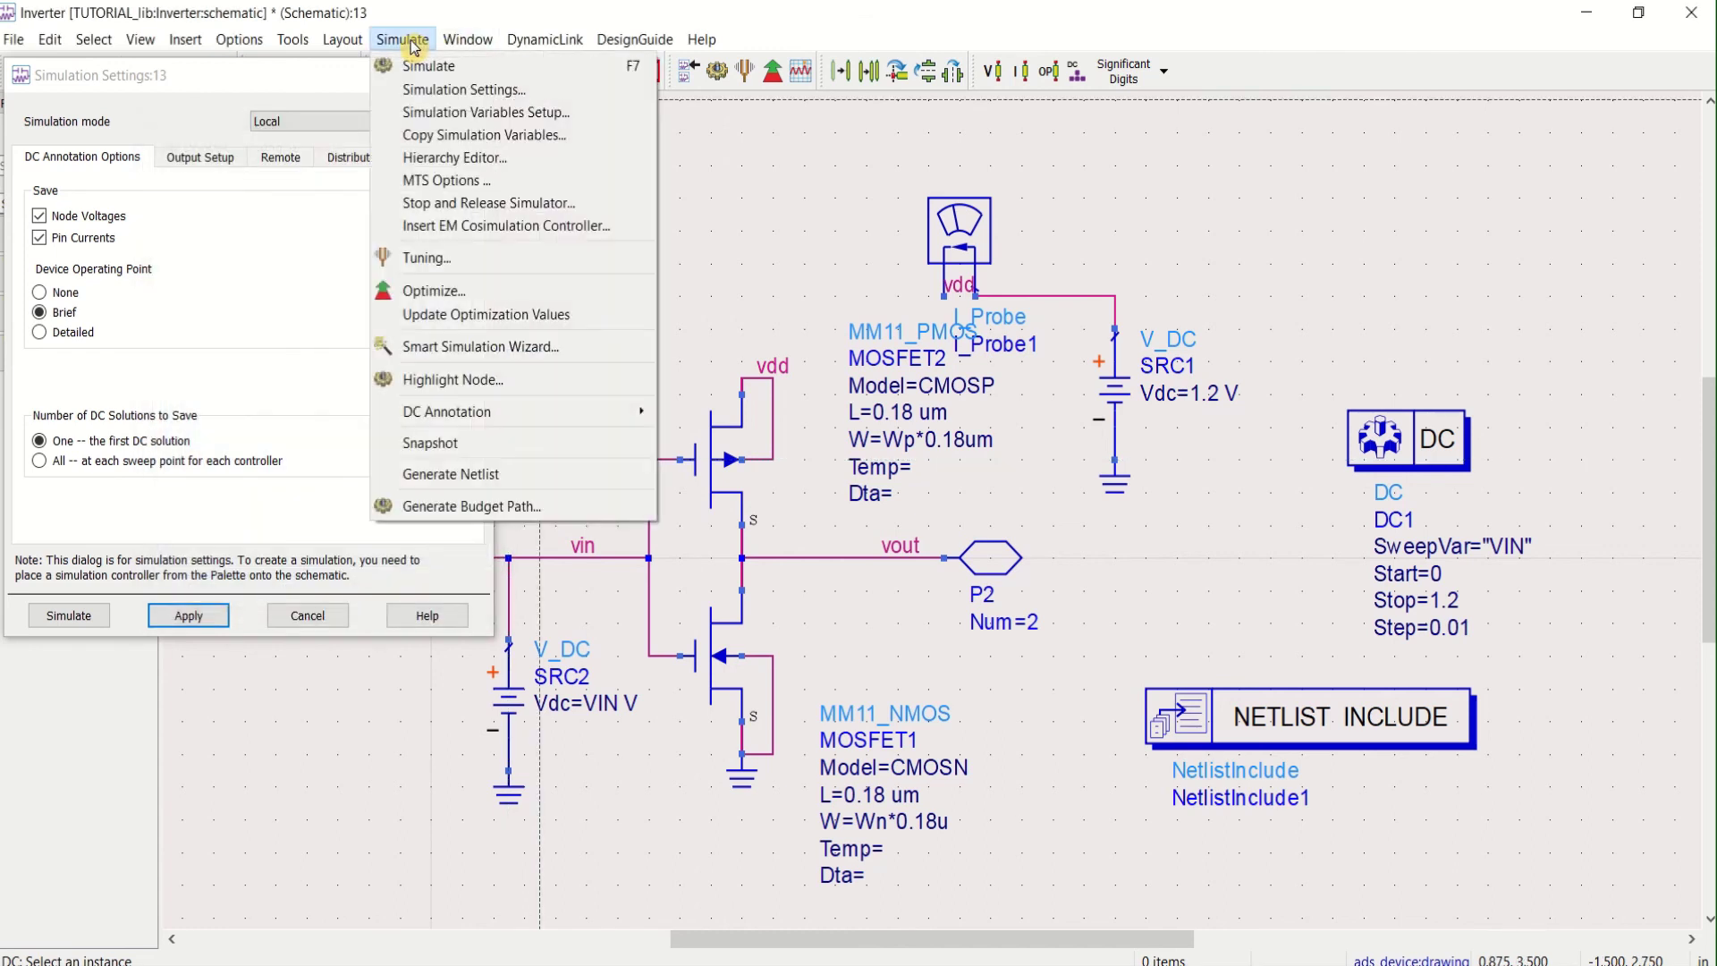
{"action": "left_click", "coordinate": [429, 220]}
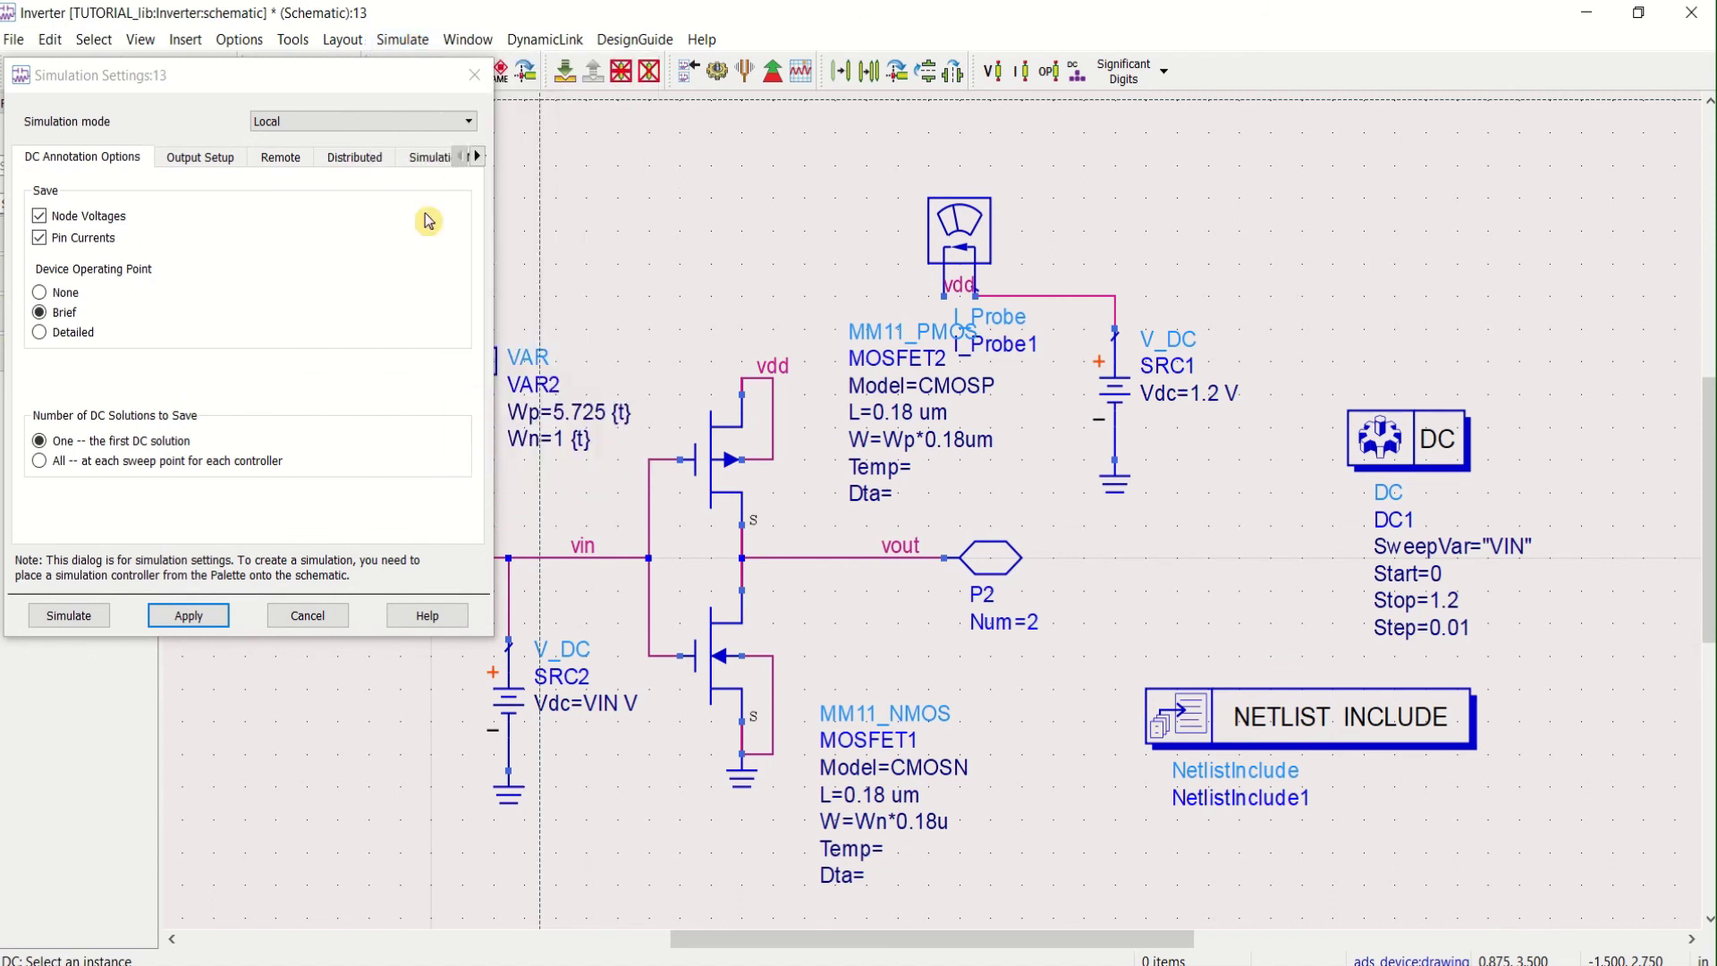
{"action": "left_click", "coordinate": [404, 40]}
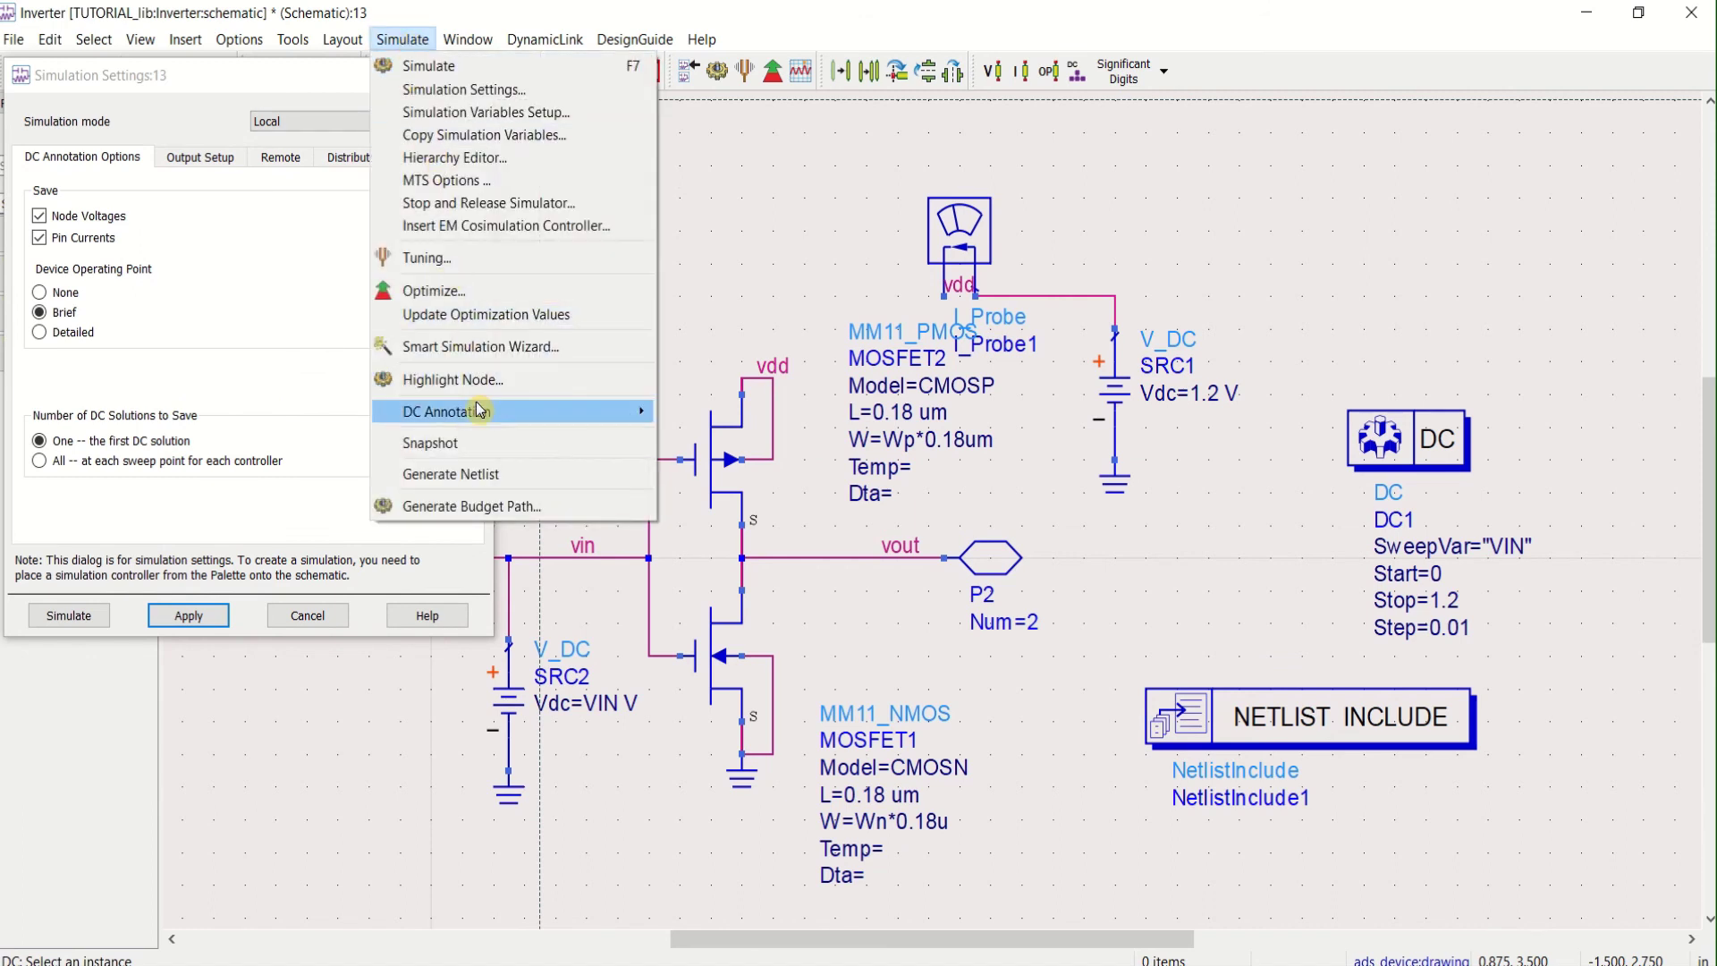
{"action": "mouse_move", "coordinate": [571, 412]}
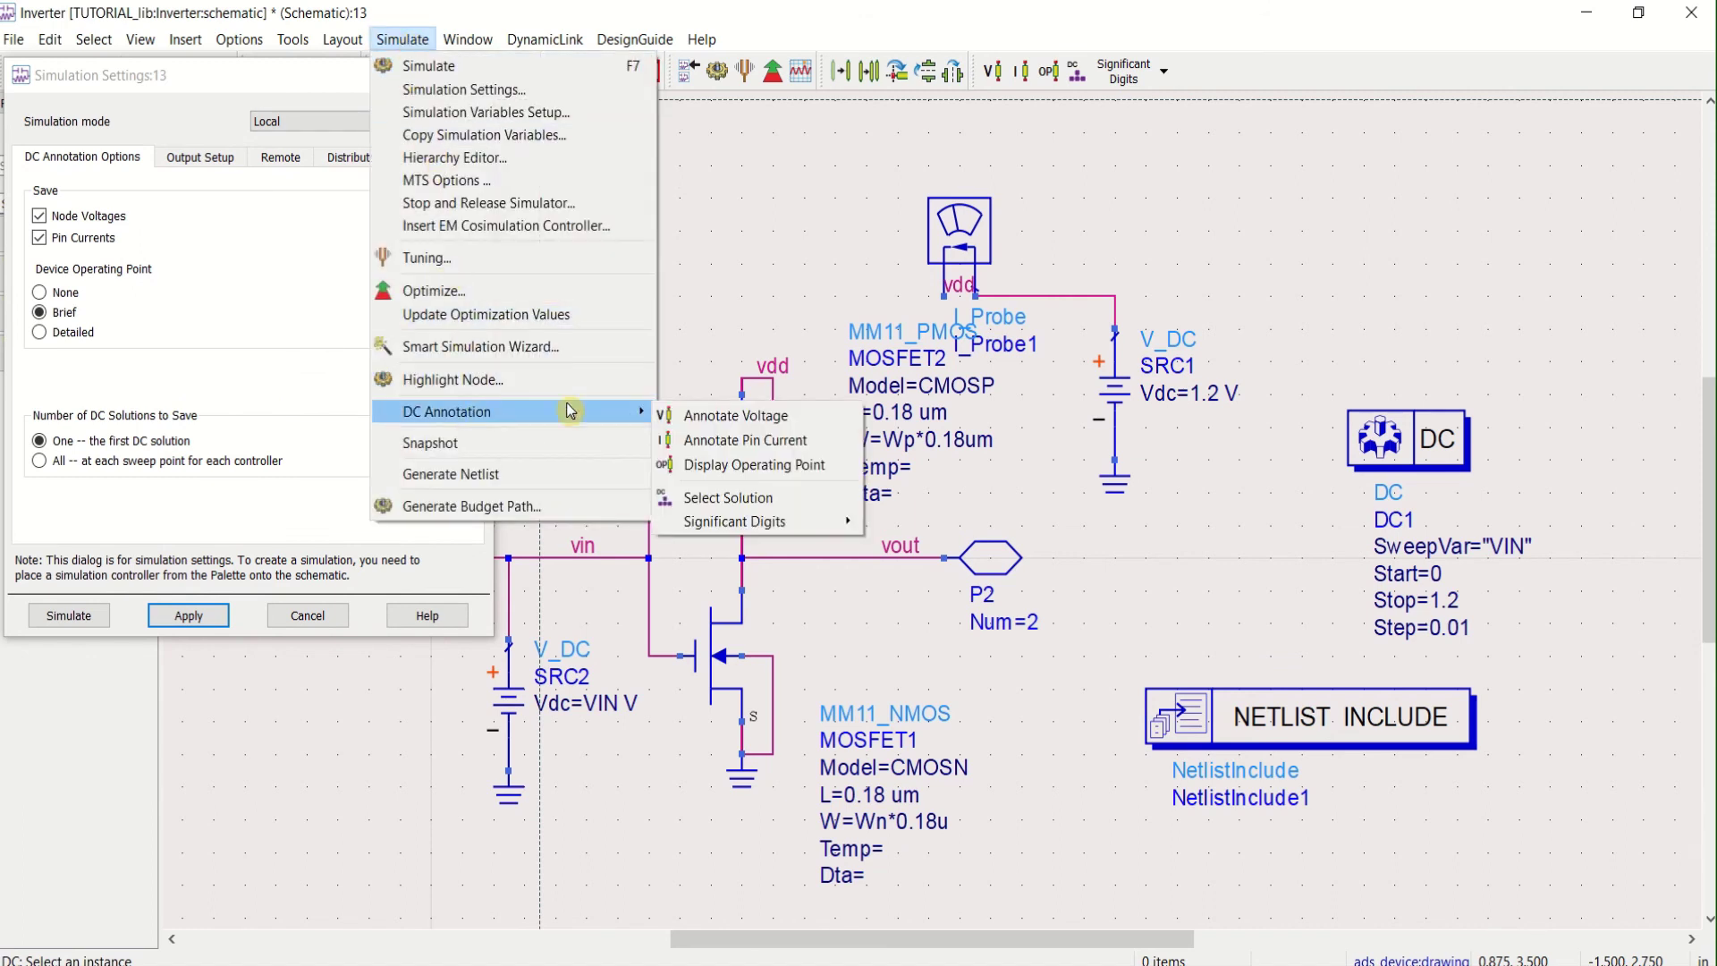
{"action": "left_click", "coordinate": [808, 443]}
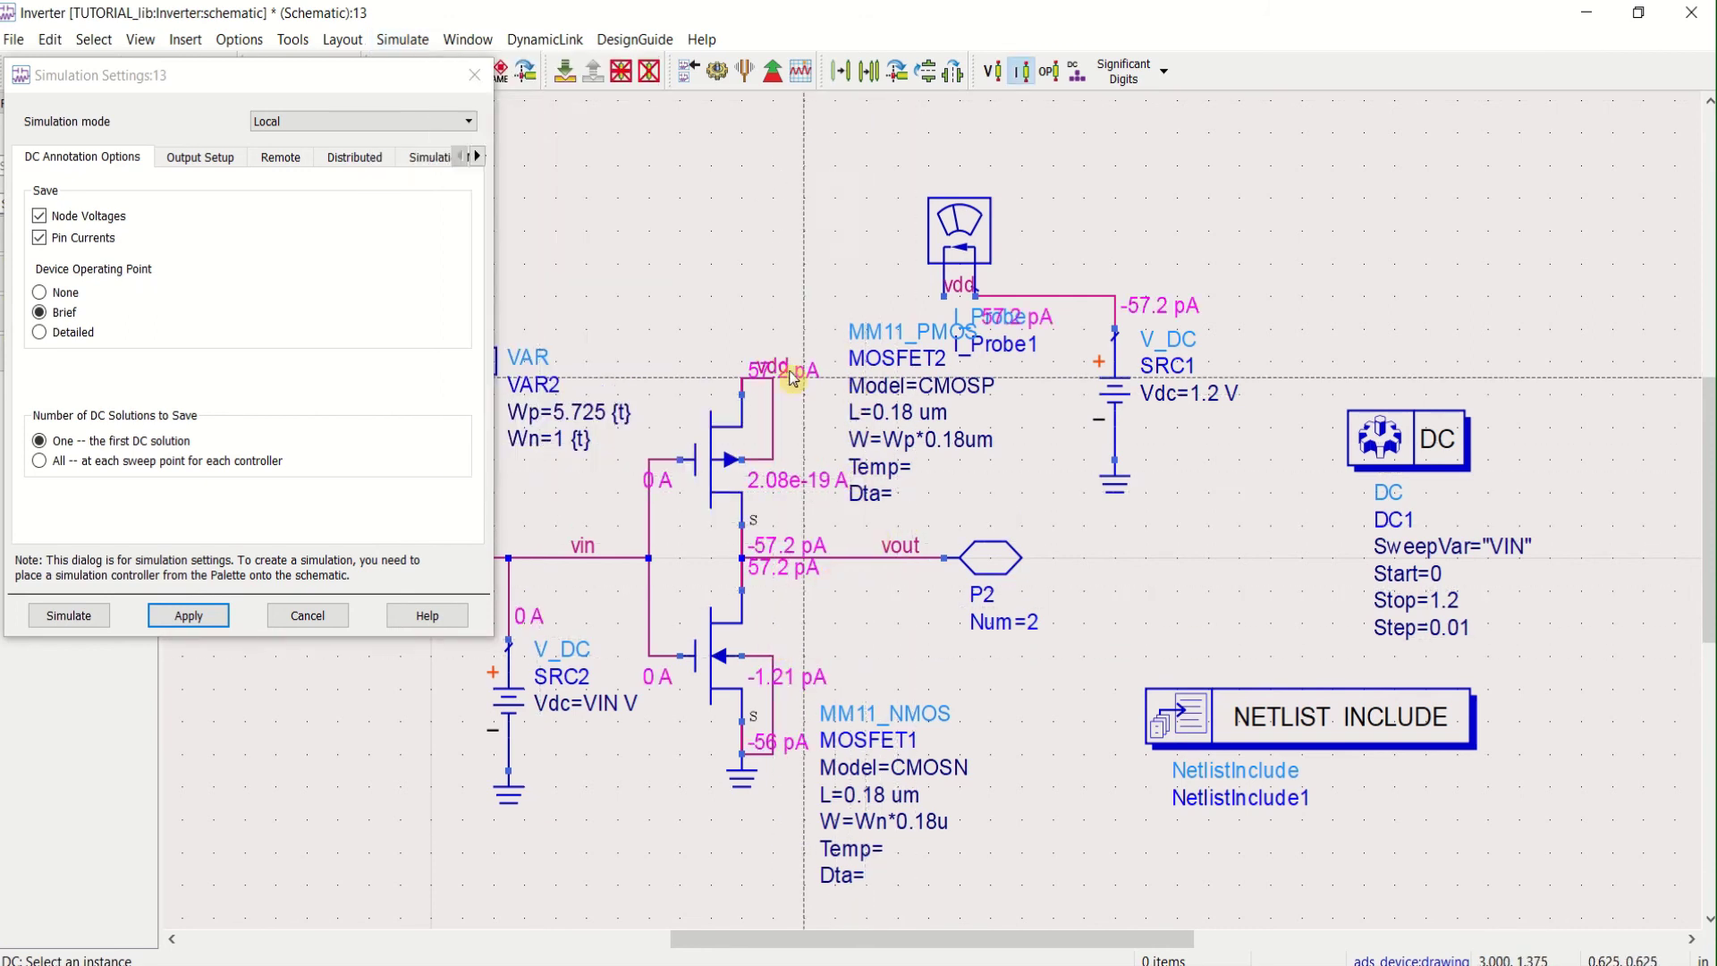
{"action": "left_click", "coordinate": [475, 75]}
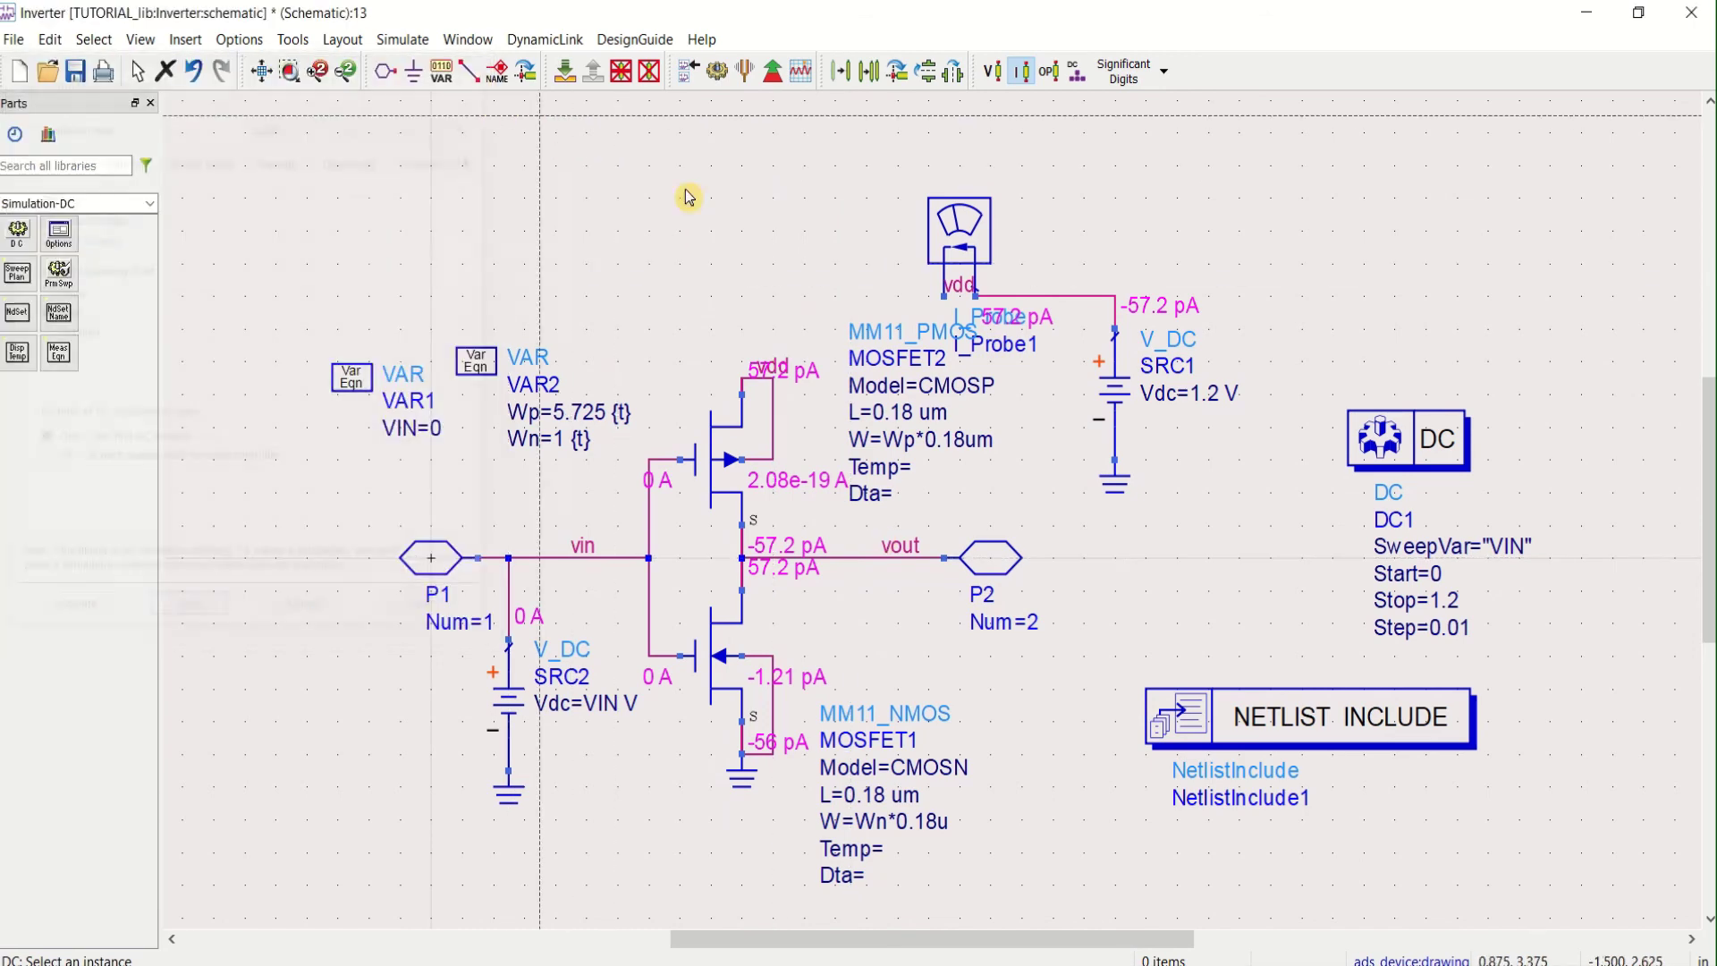
Insert a marker on the vout trace of the transfer characteristic plot and position it at VIN=0.600
{"action": "left_click", "coordinate": [293, 71]}
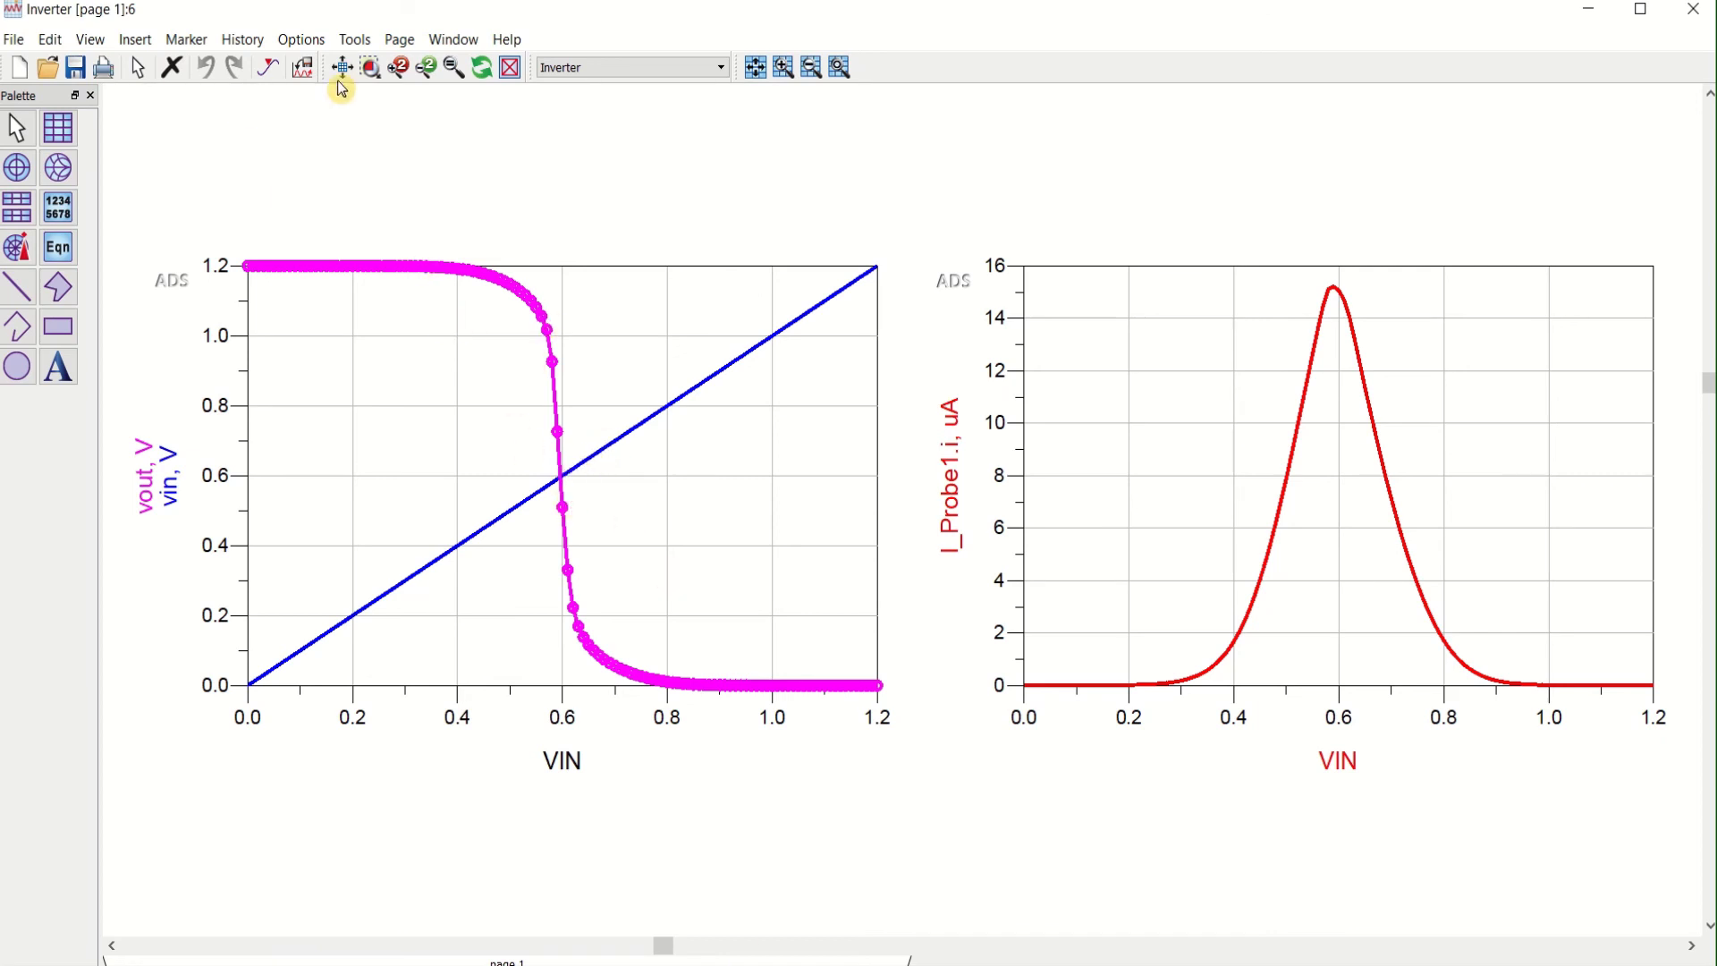
{"action": "left_click", "coordinate": [267, 70]}
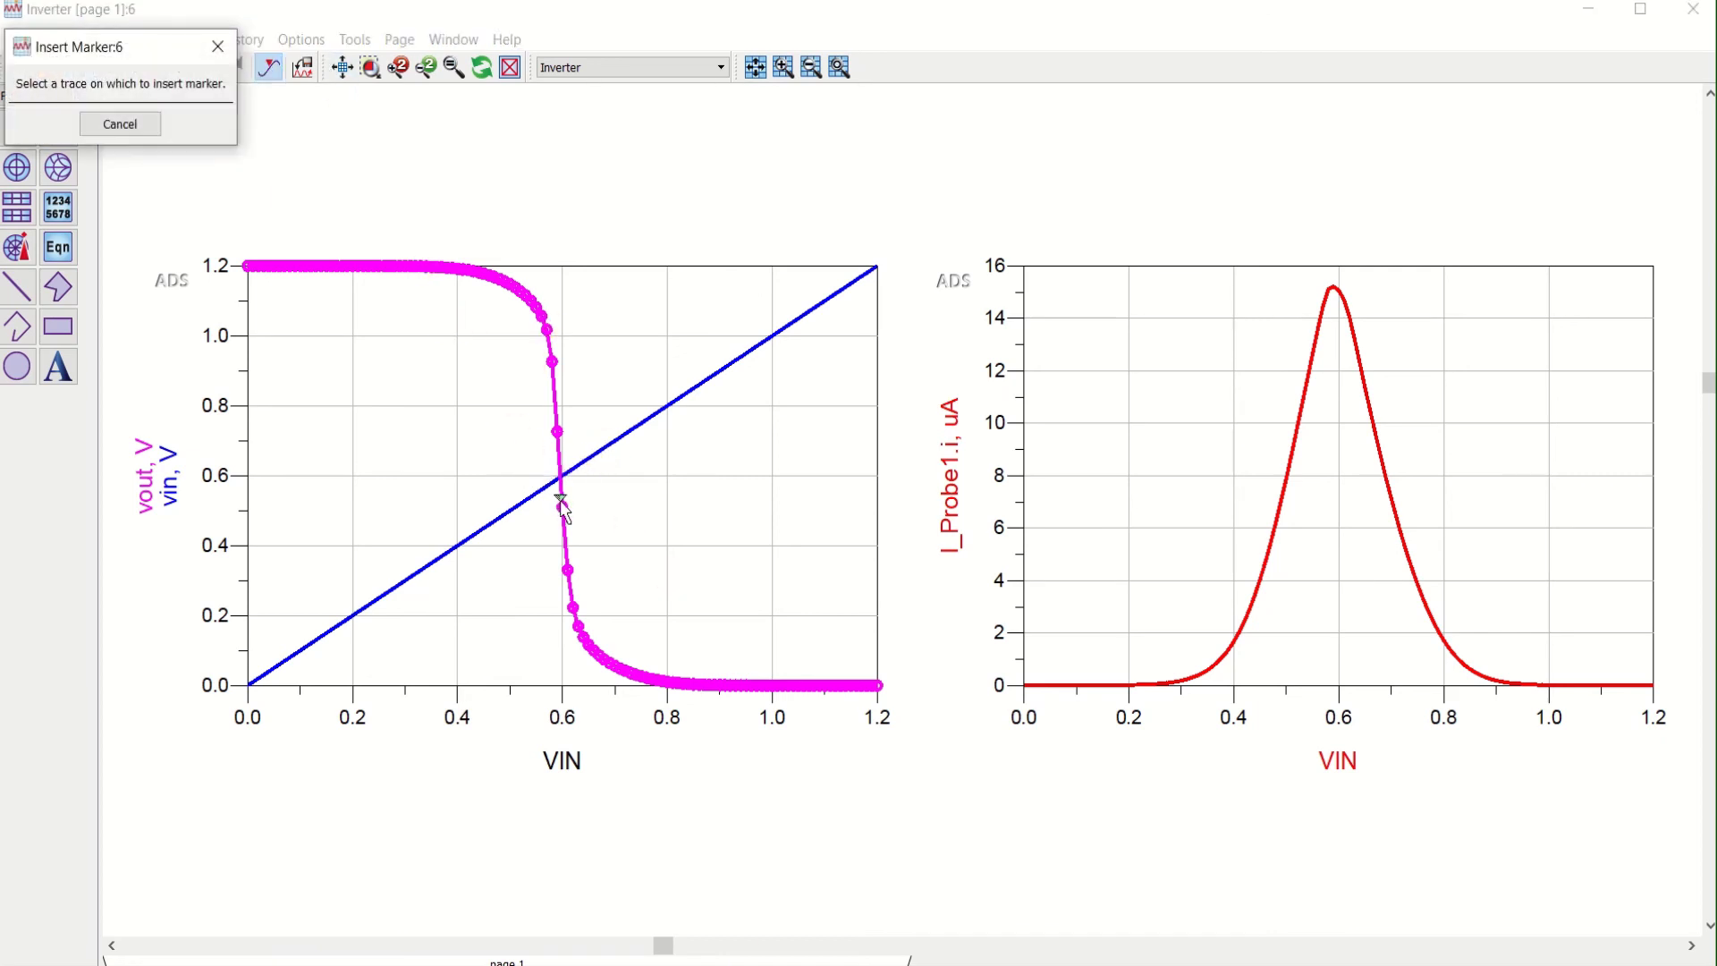
{"action": "left_click", "coordinate": [561, 504]}
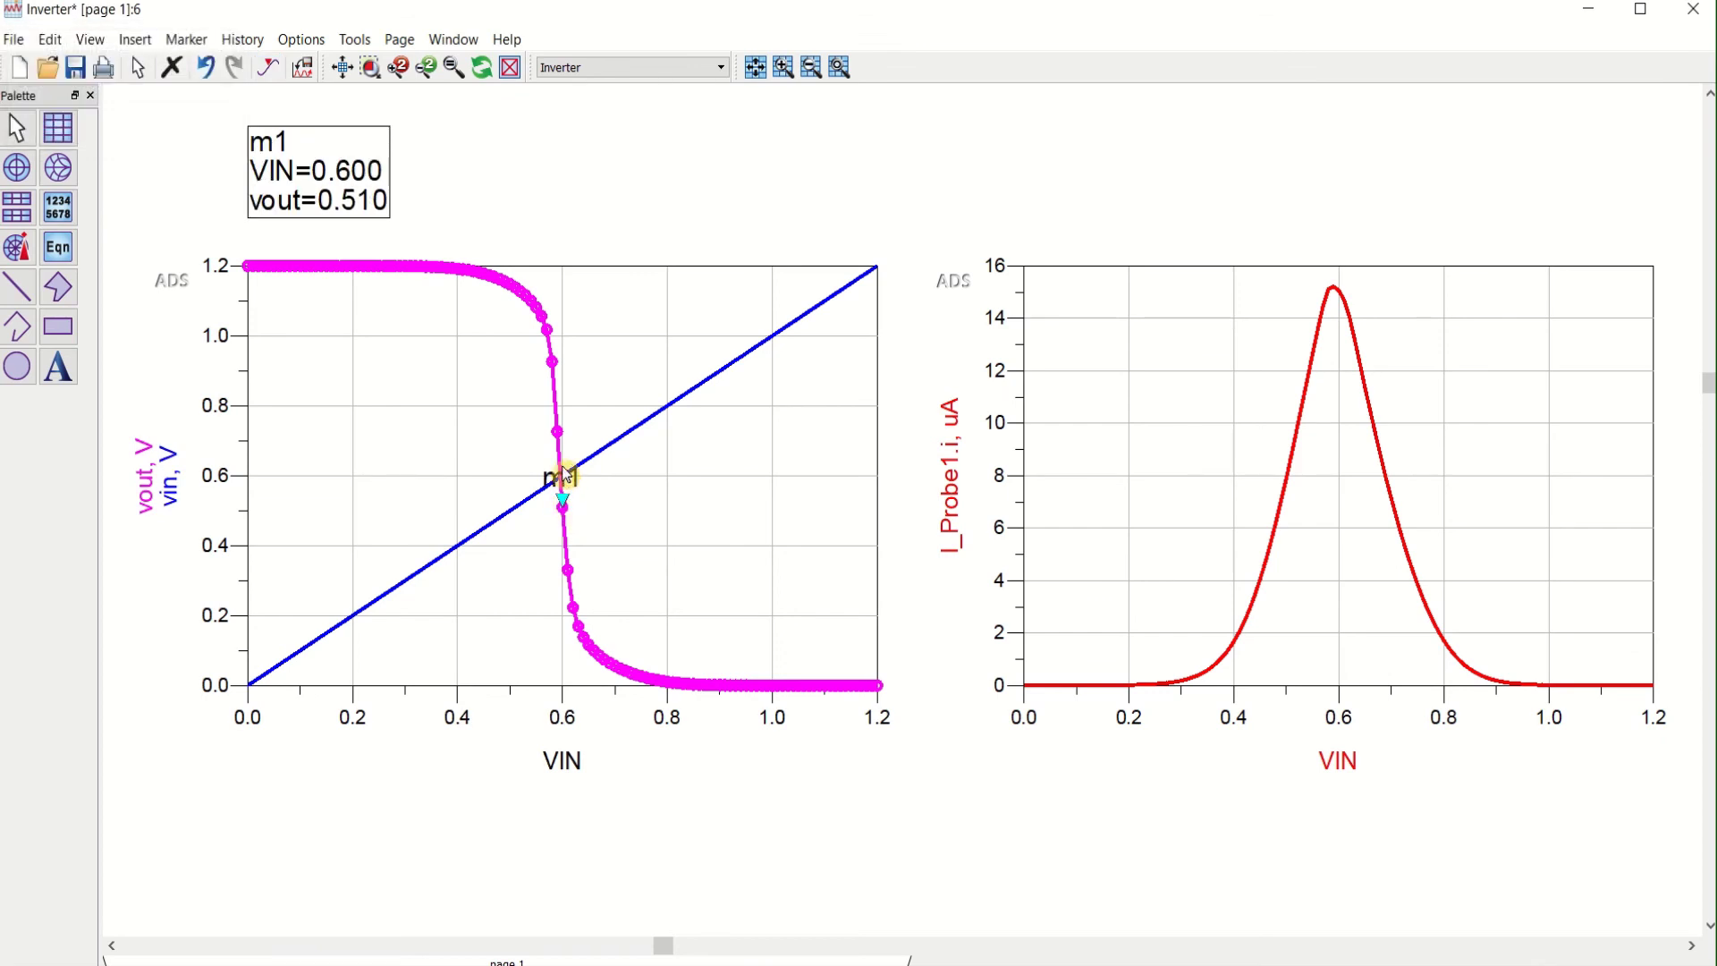
{"action": "key", "text": "Right"}
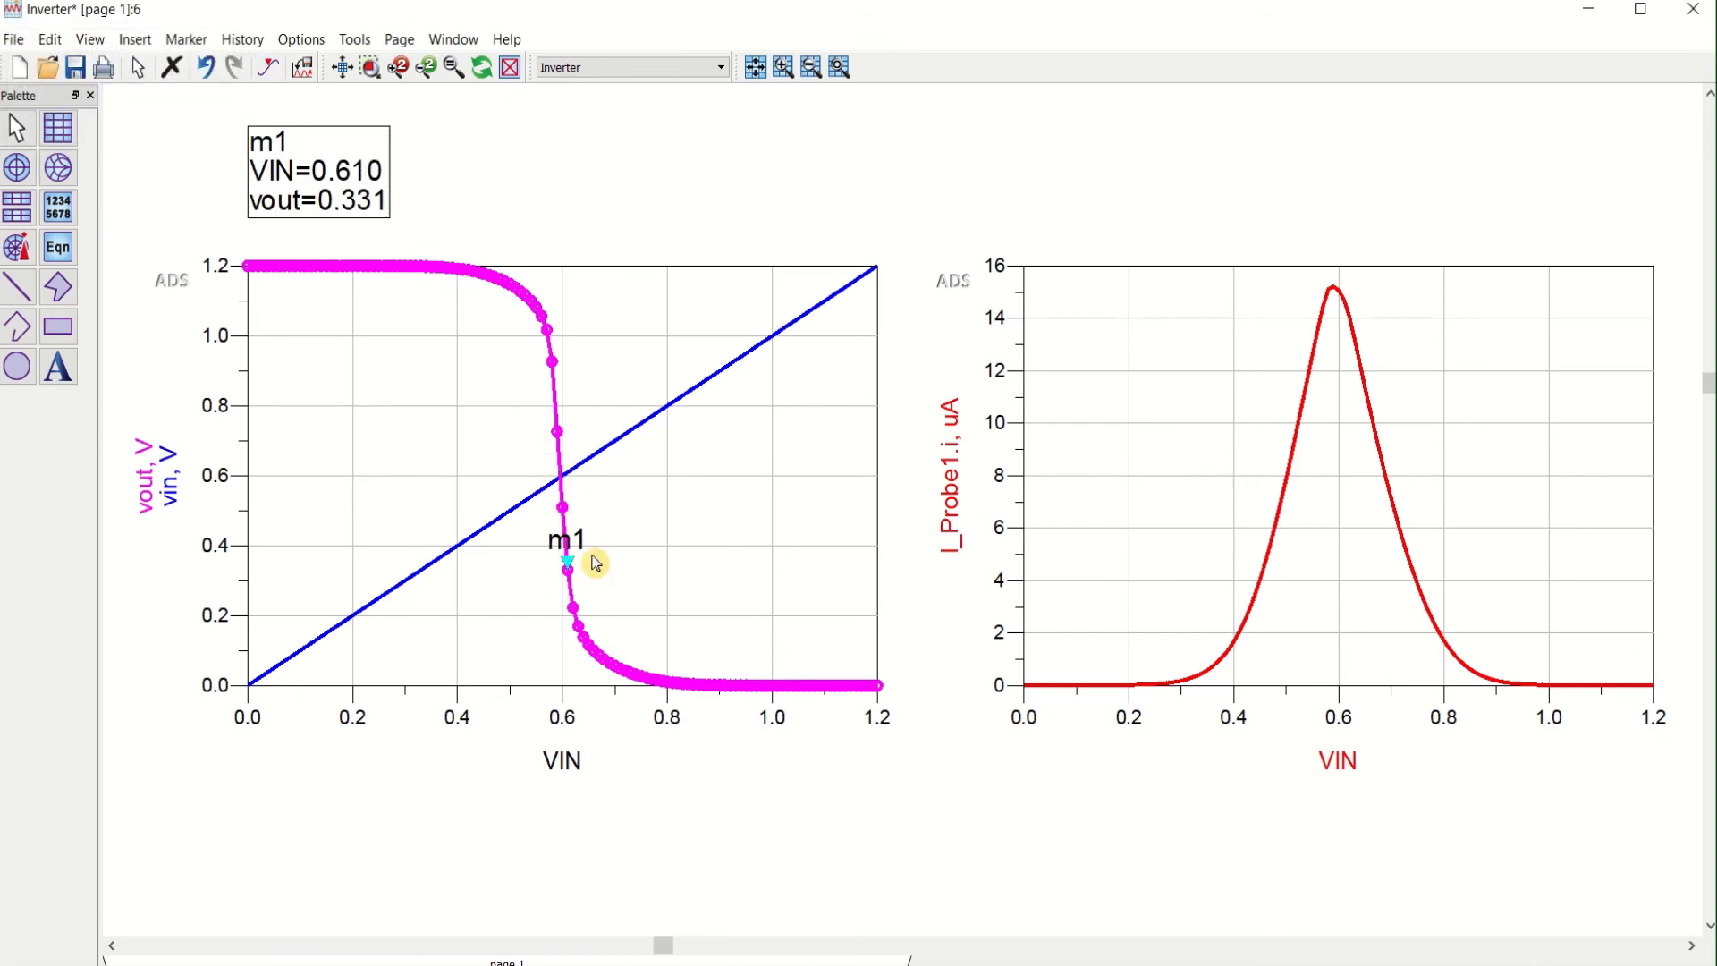
{"action": "key", "text": "Left"}
{"action": "key", "text": "Left"}
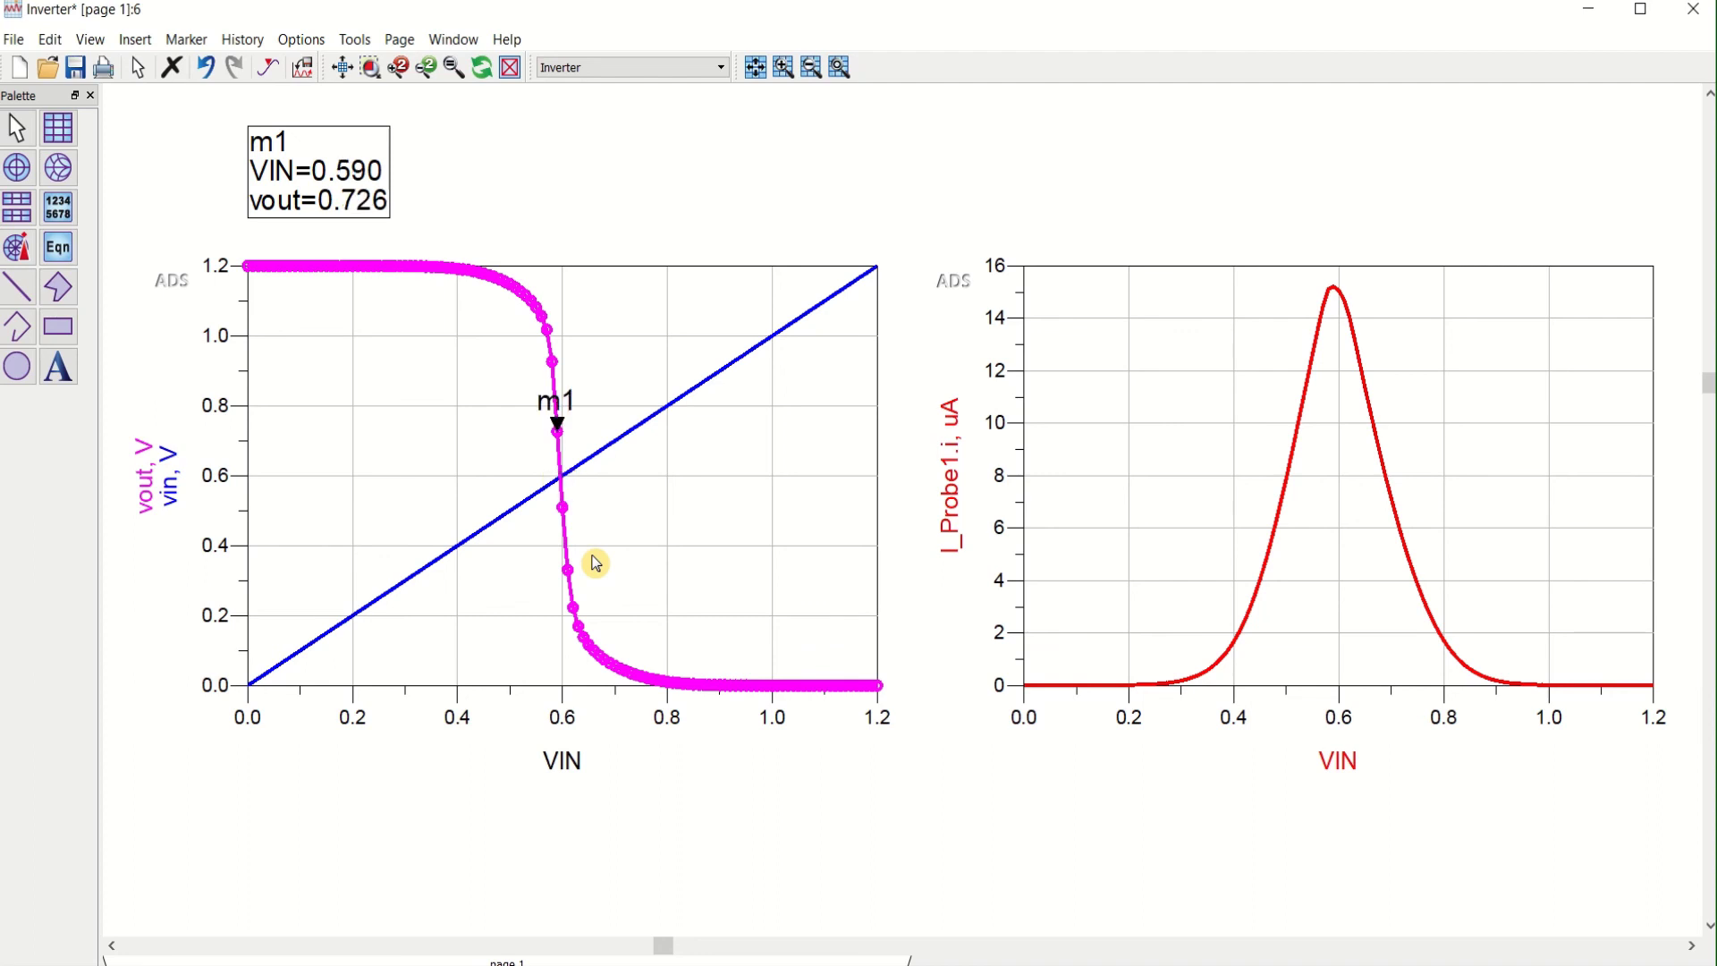
{"action": "left_click_drag", "start_coordinate": [560, 424], "coordinate": [561, 497]}
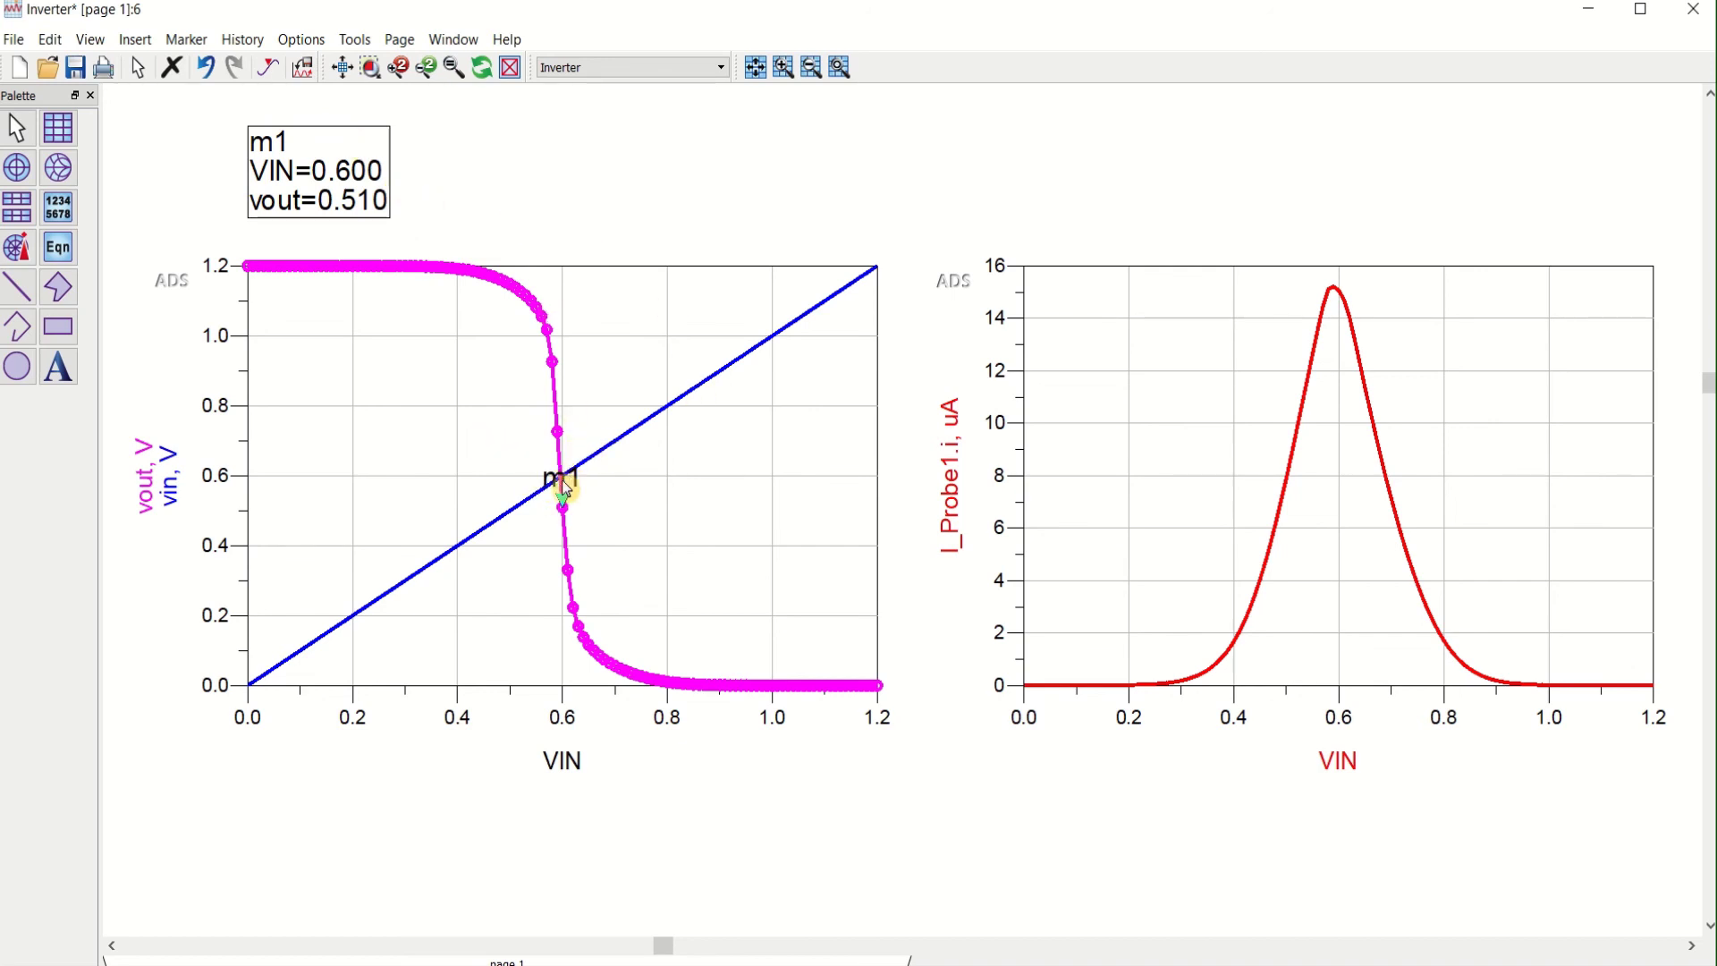
{"action": "mouse_move", "coordinate": [566, 490]}
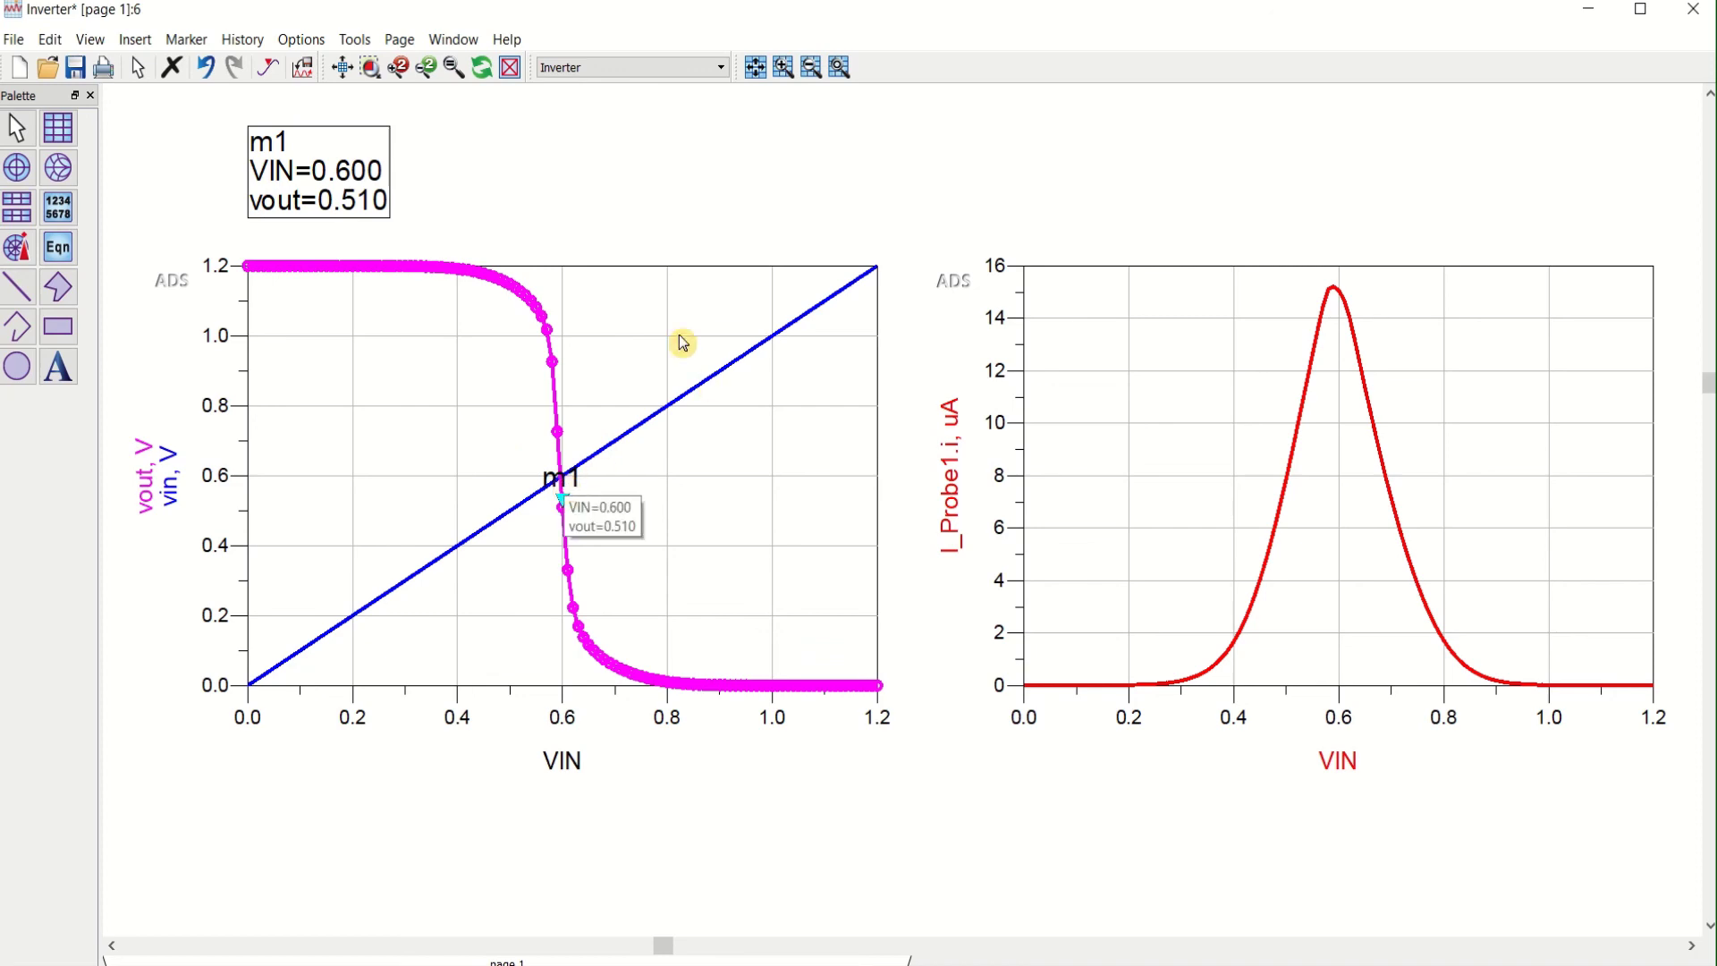
Return to the Inverter schematic and turn off the DC pin current annotation
{"action": "left_click", "coordinate": [1589, 9]}
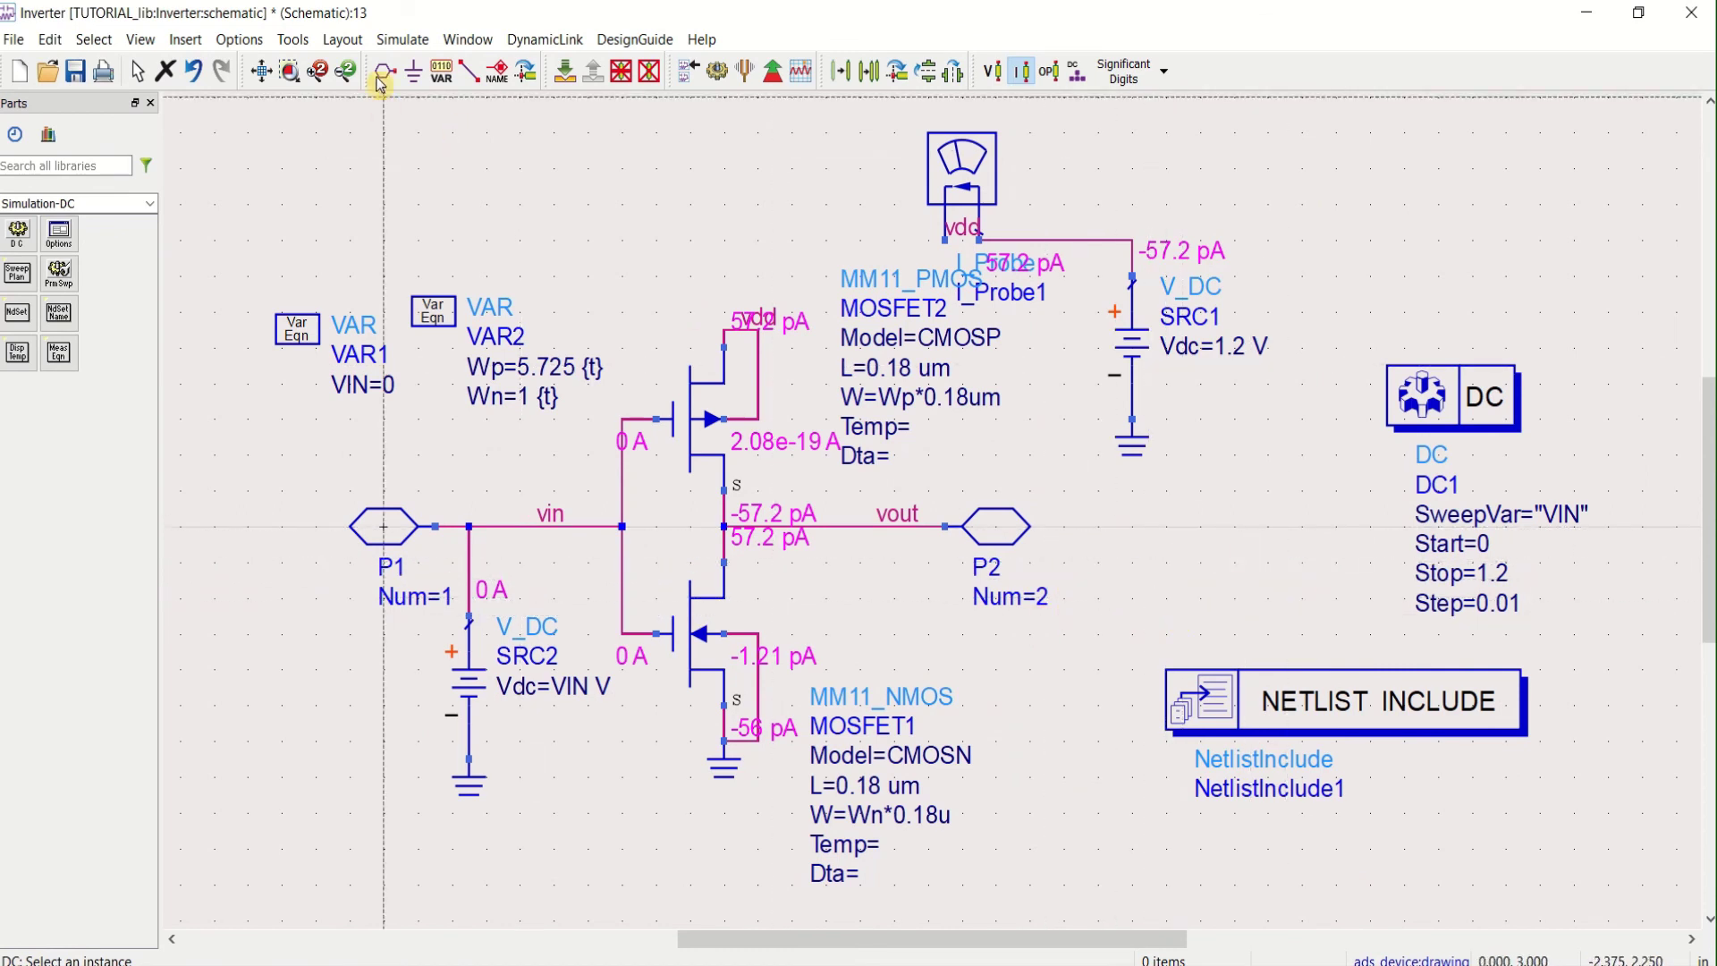
{"action": "left_click", "coordinate": [414, 43]}
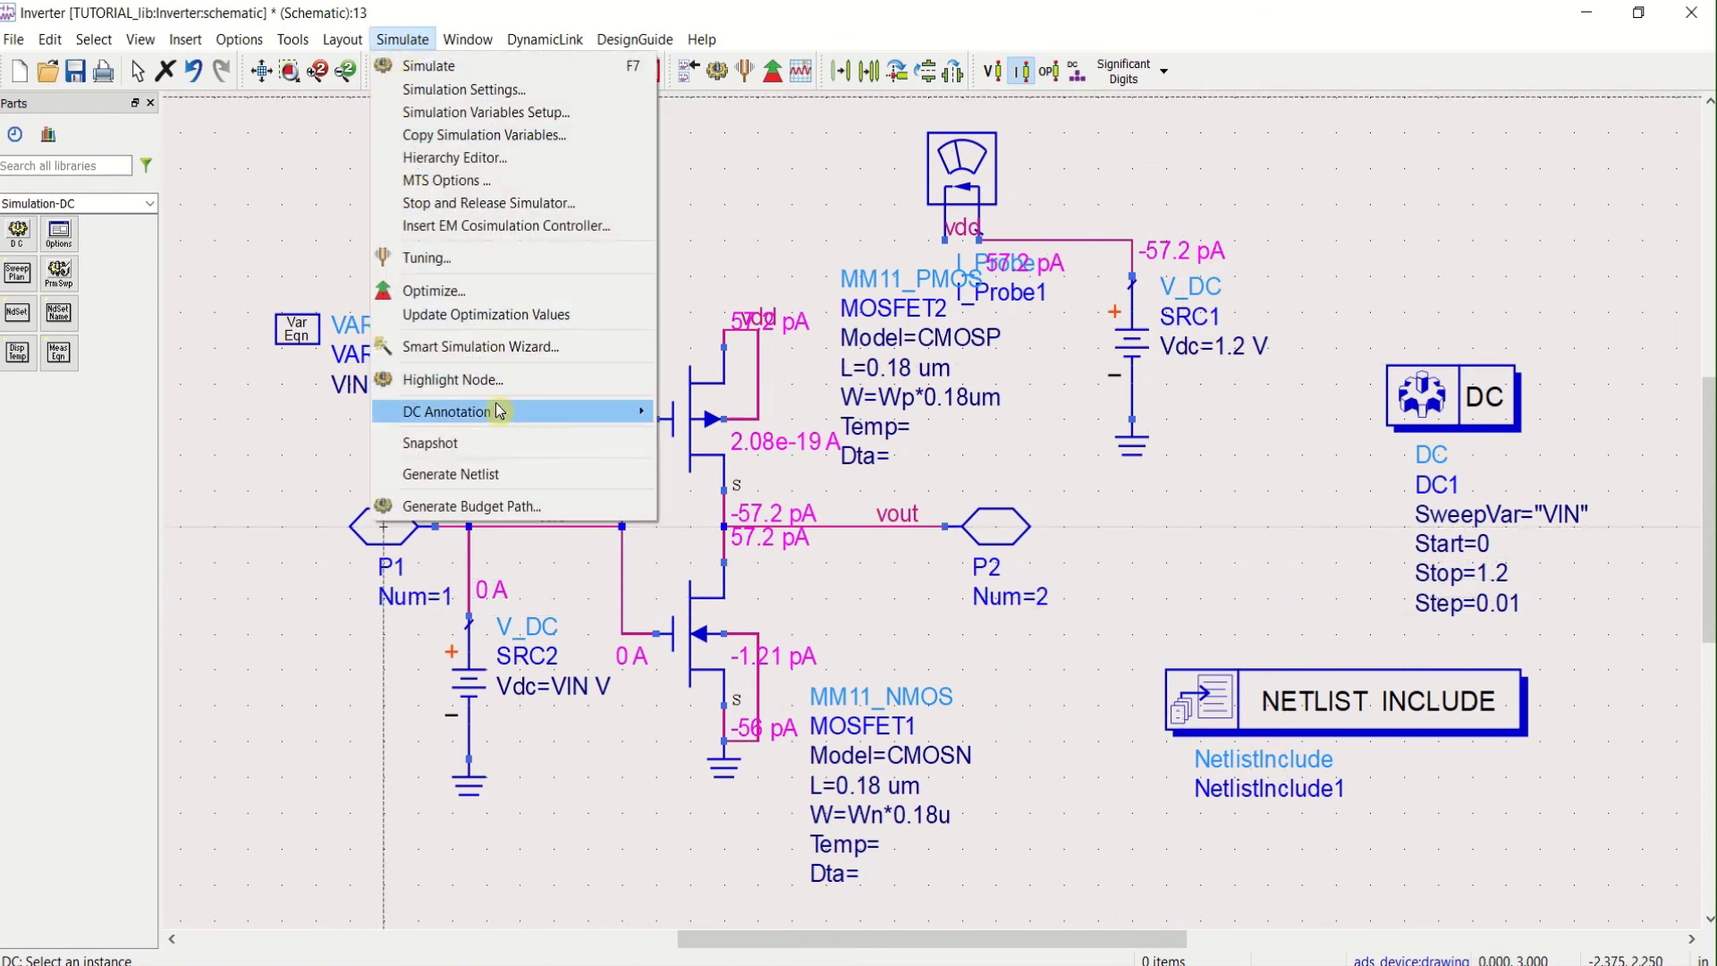
{"action": "mouse_move", "coordinate": [501, 413]}
{"action": "left_click", "coordinate": [751, 440]}
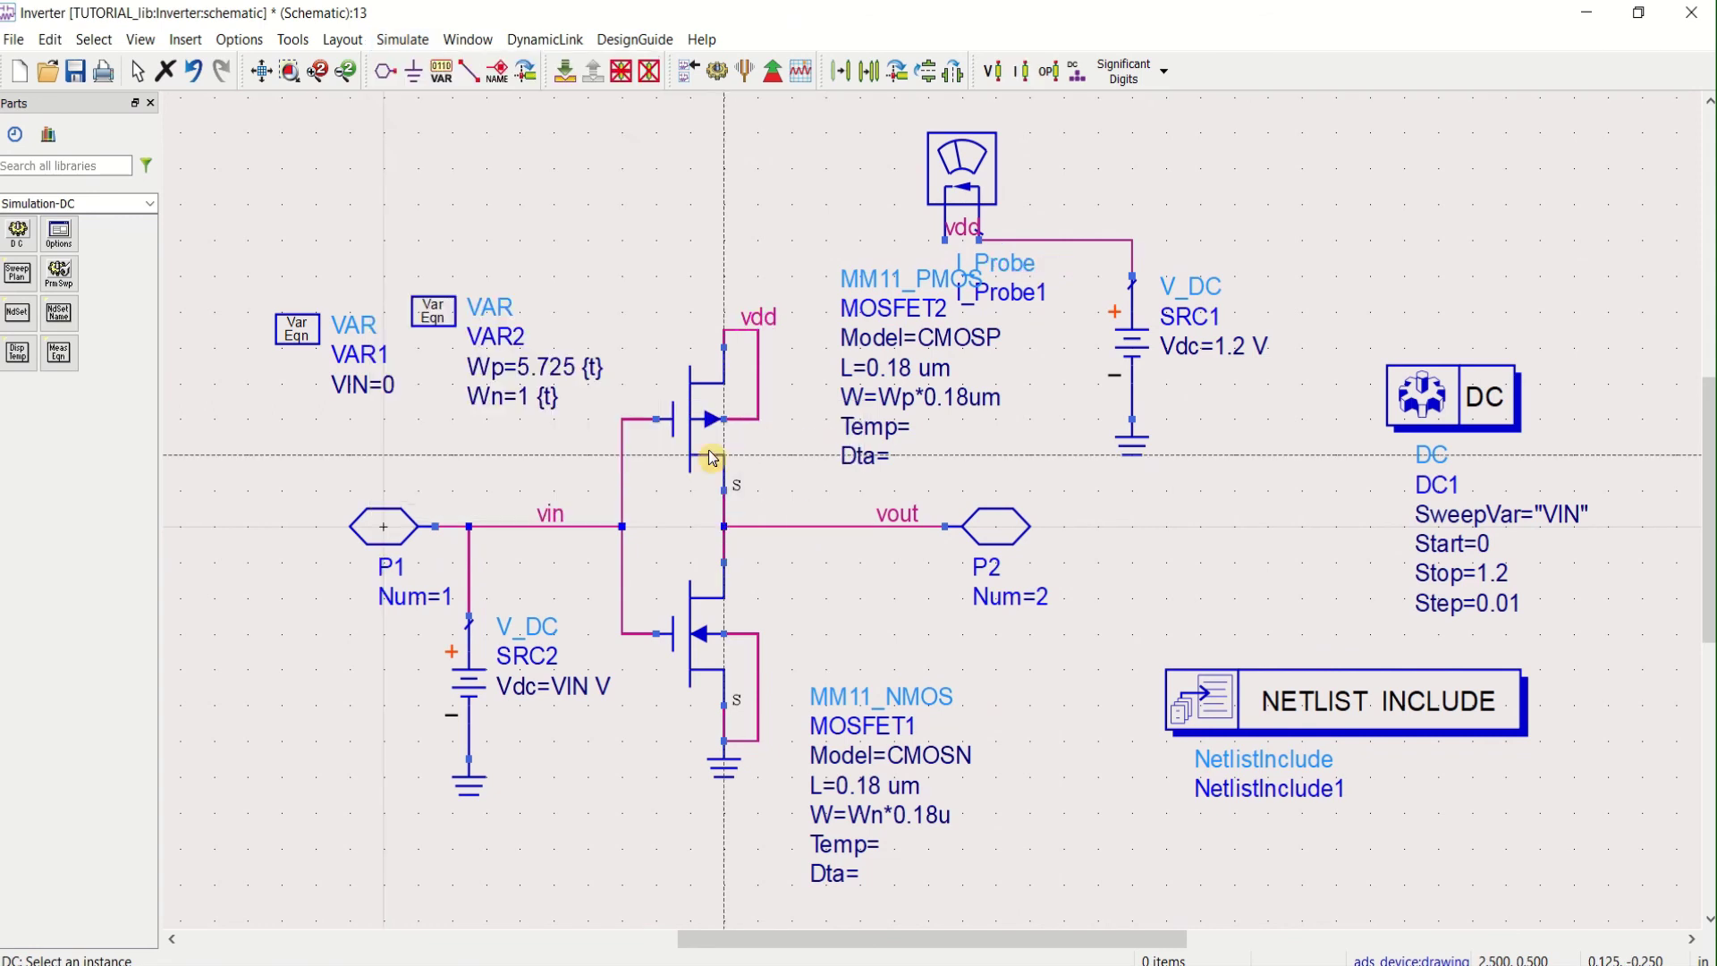